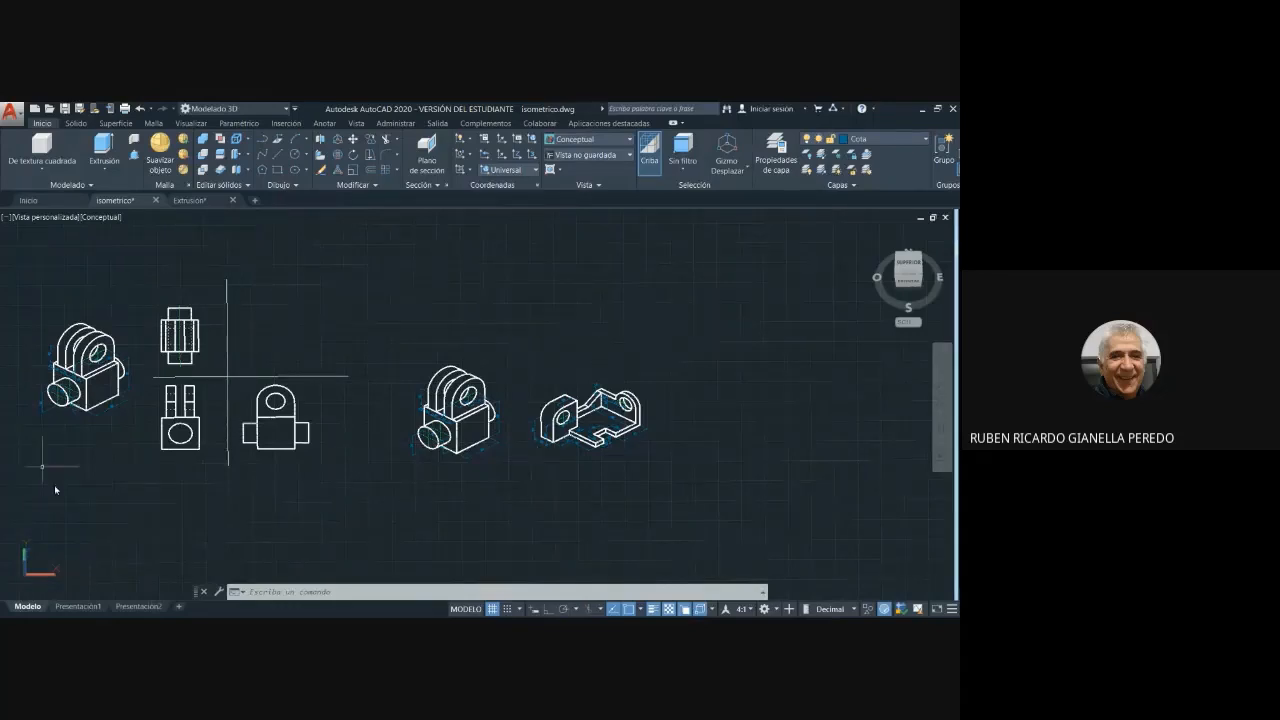
- Switch the workspace to Dibujo y anotación and orbit the isometric drawing to look at it from directly above
{"action": "left_click", "coordinate": [287, 110]}
{"action": "left_click", "coordinate": [247, 124]}
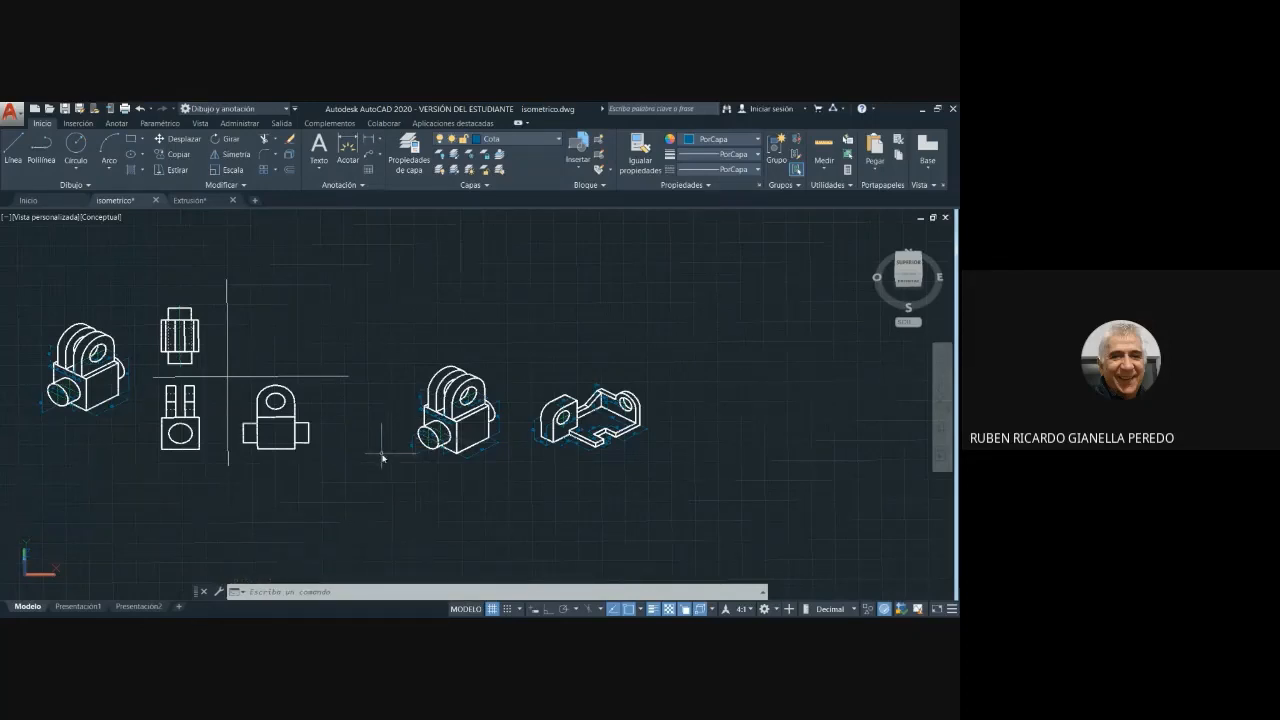
{"action": "middle_click_drag", "start_coordinate": [380, 457], "coordinate": [383, 508], "text": "shift"}
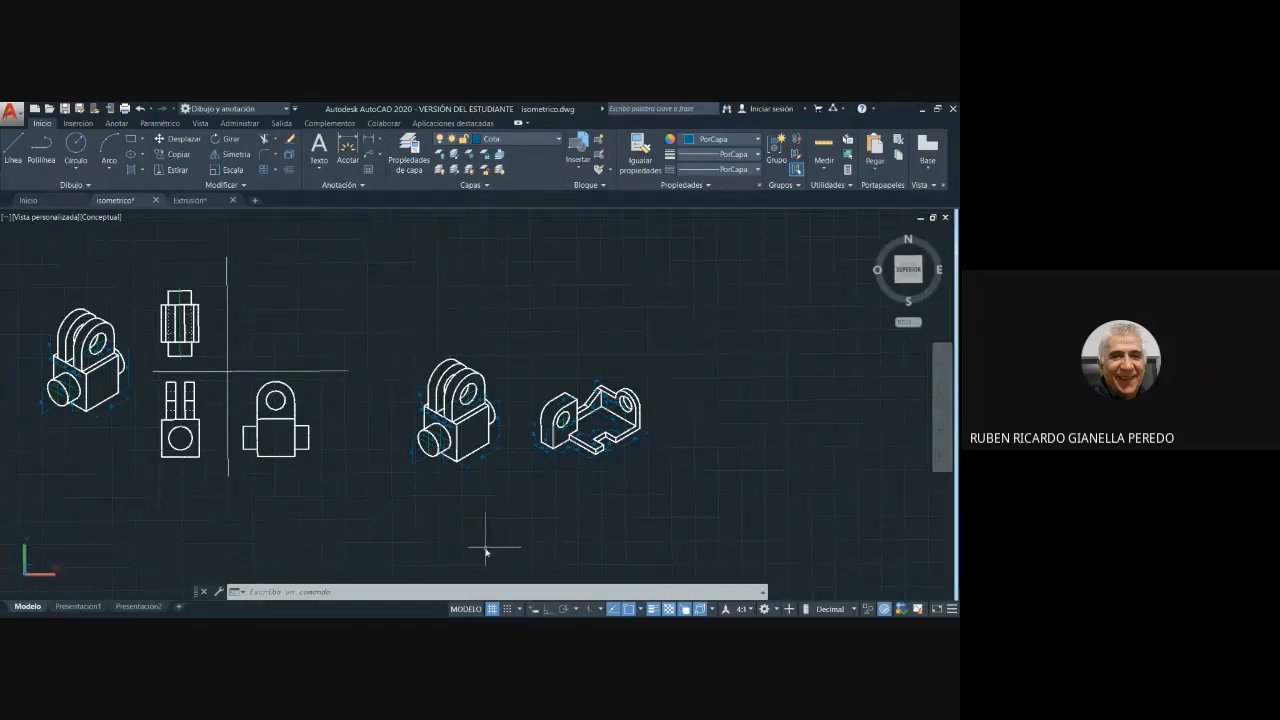
- Set the current workspace to Modelado 3D
{"action": "left_click", "coordinate": [774, 611]}
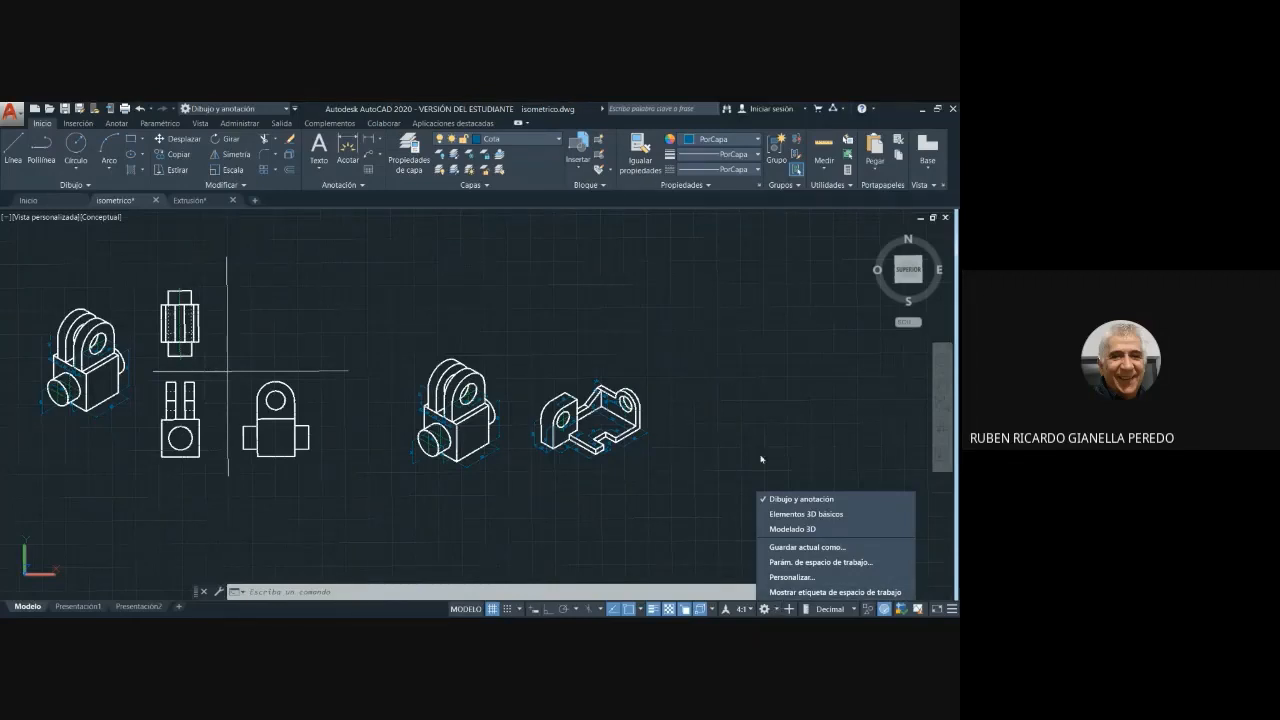
{"action": "left_click", "coordinate": [746, 396]}
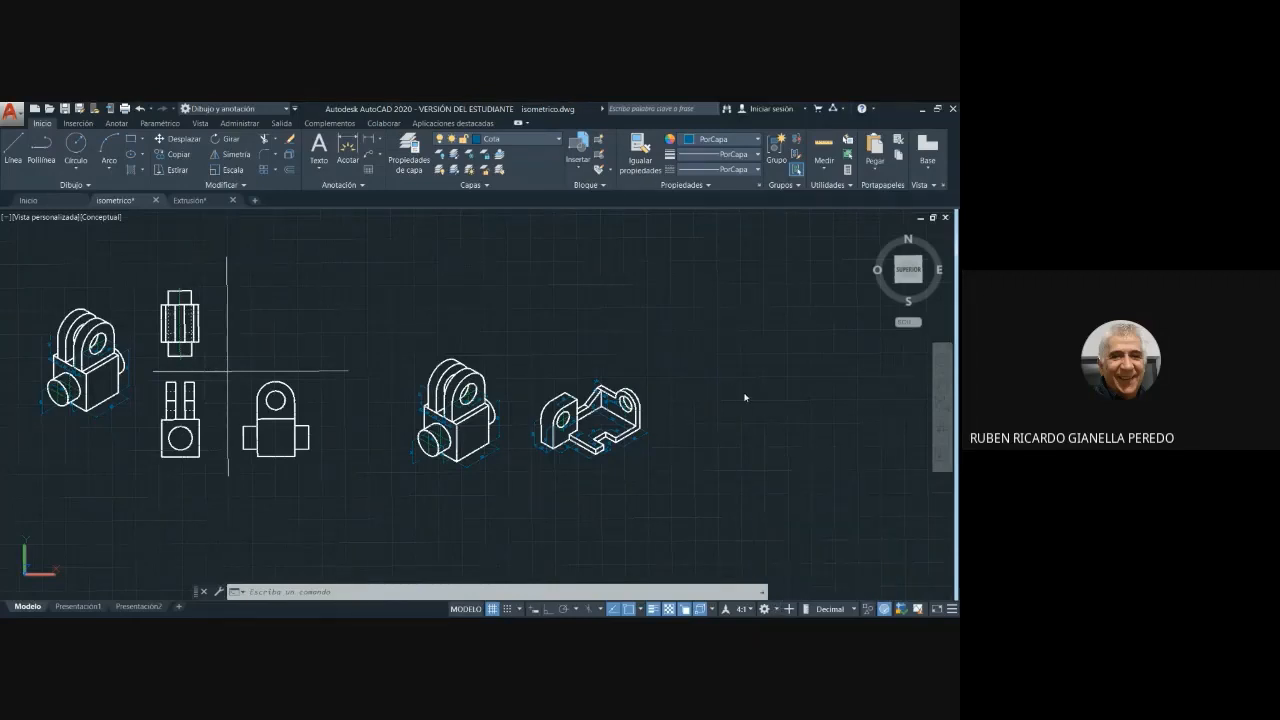
{"action": "left_click", "coordinate": [777, 609]}
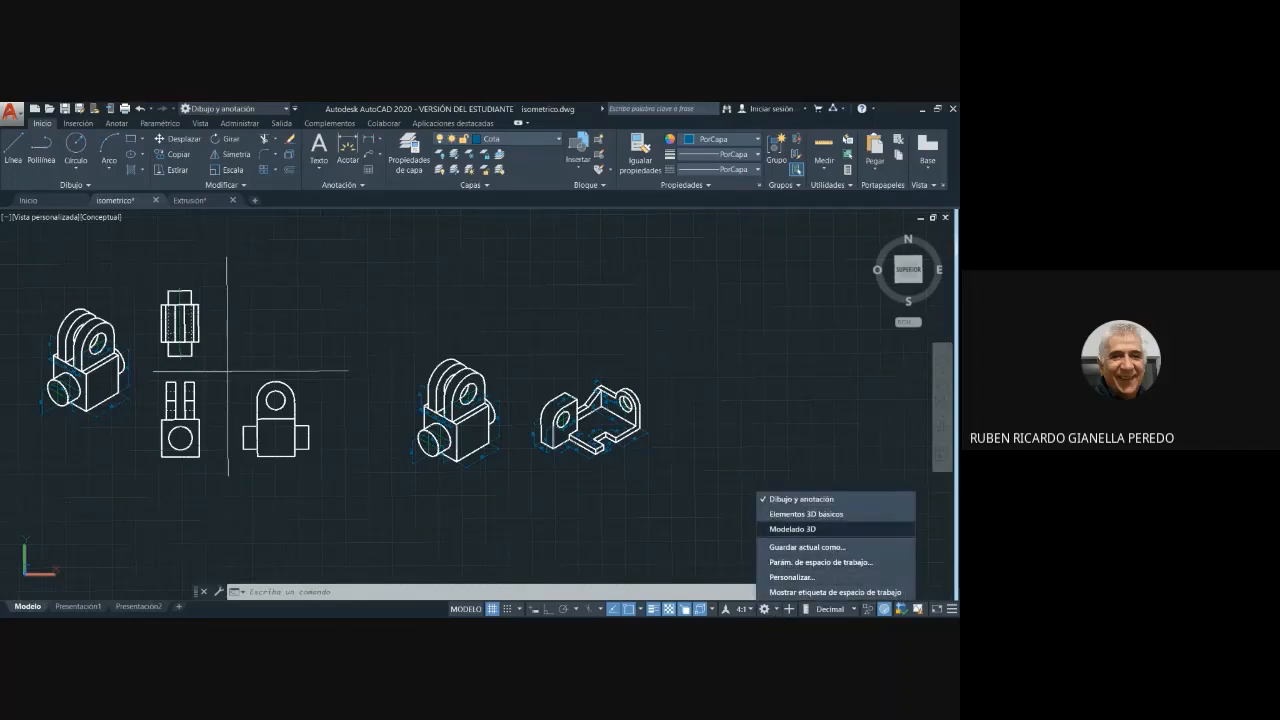
{"action": "left_click", "coordinate": [778, 529]}
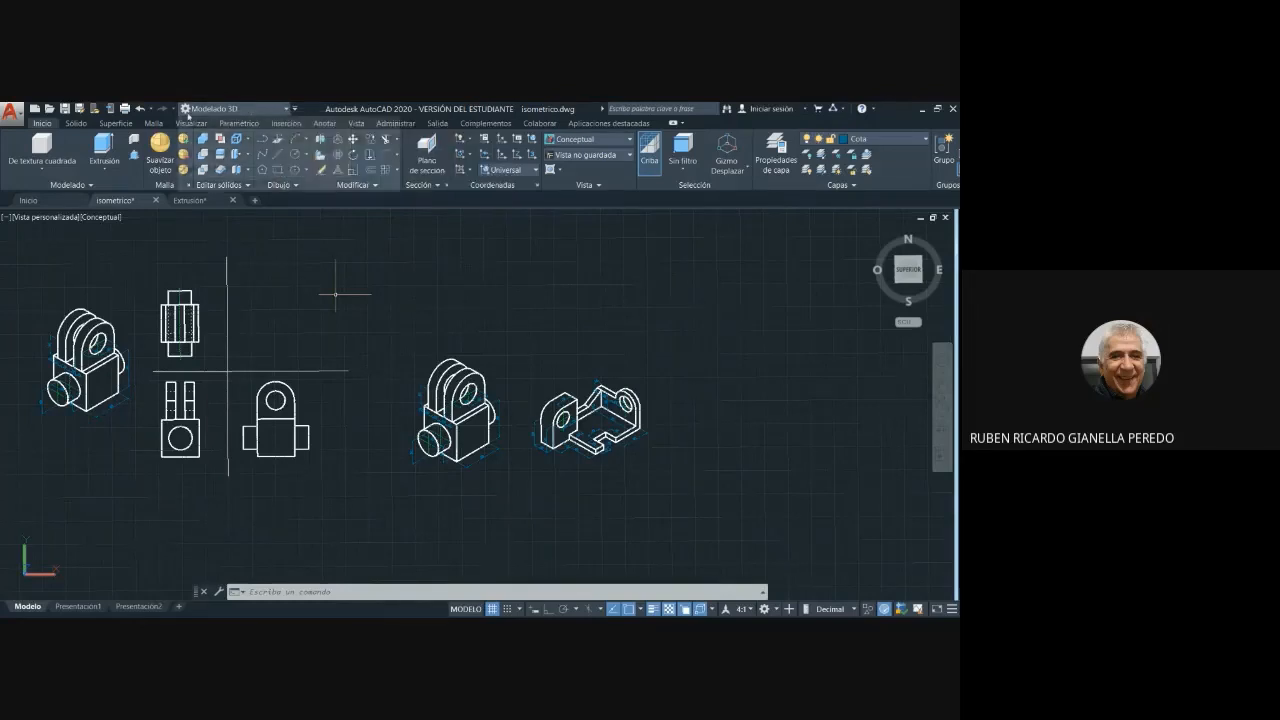
{"action": "left_click", "coordinate": [287, 109]}
{"action": "left_click", "coordinate": [205, 151]}
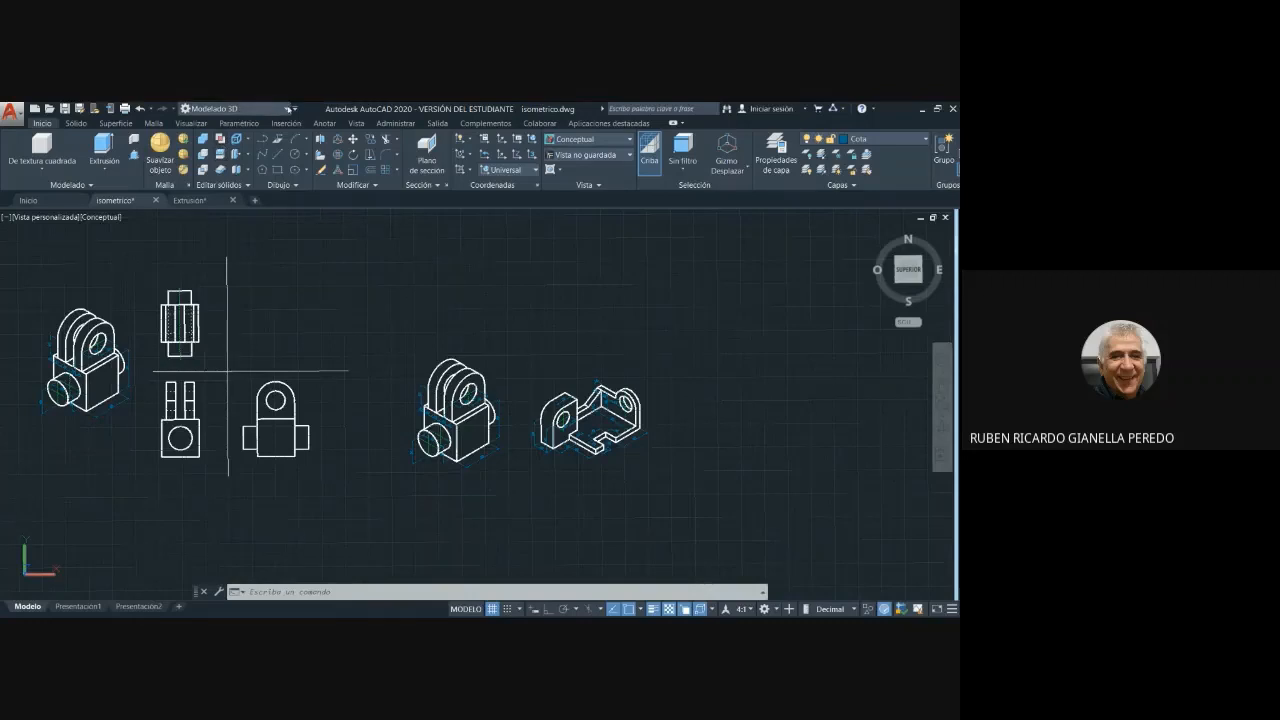
- Change the workspace to Dibujo y anotación and return it to Modelado 3D to compare the two tool sets
{"action": "left_click", "coordinate": [287, 109]}
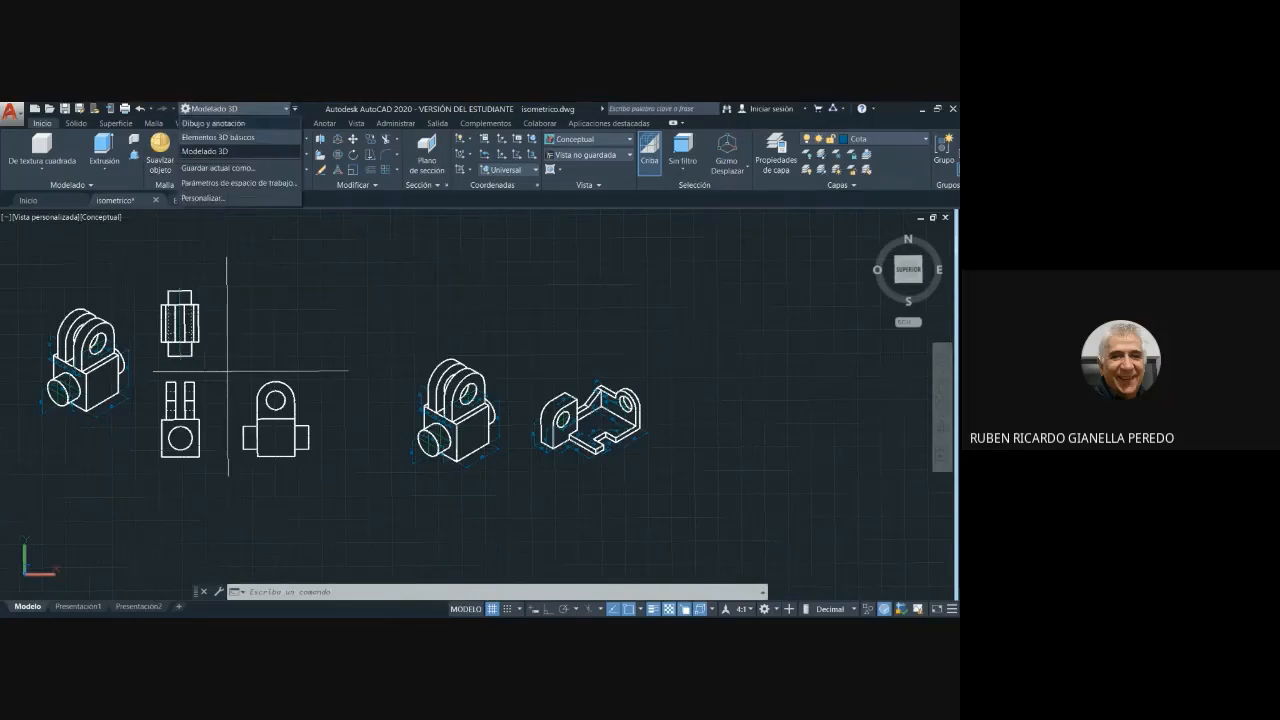
{"action": "left_click", "coordinate": [245, 127]}
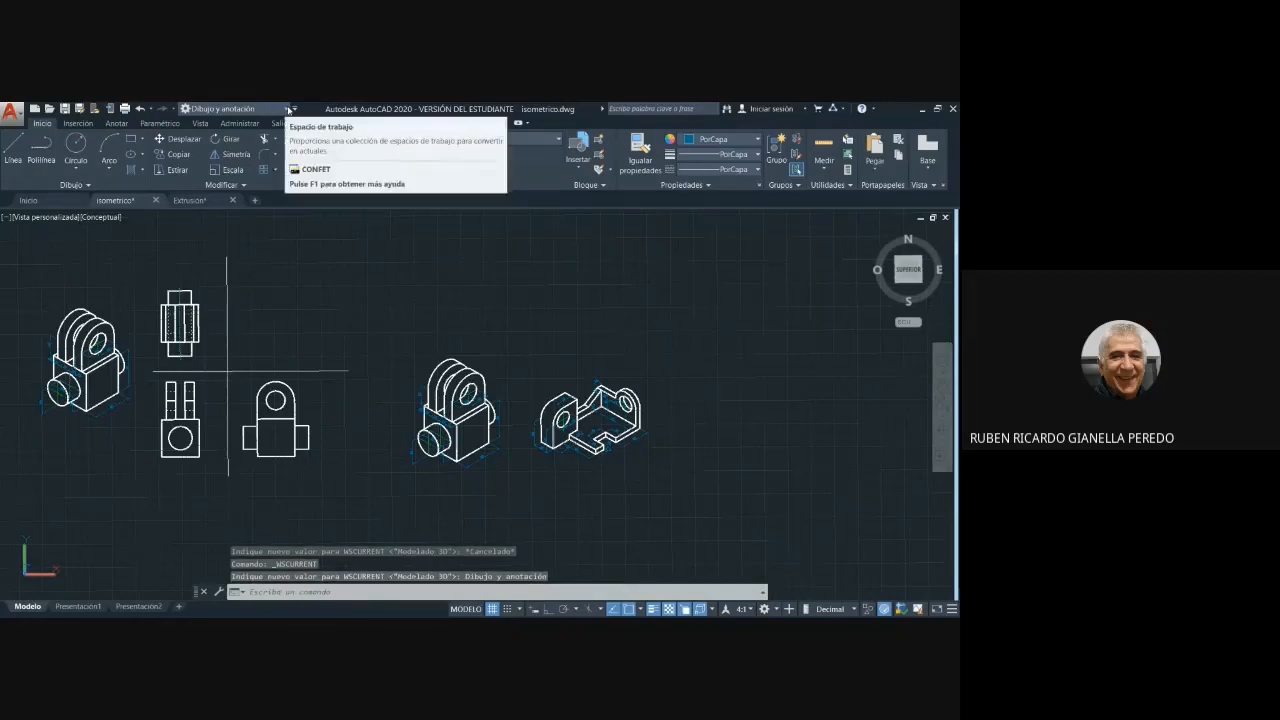
{"action": "left_click", "coordinate": [286, 110]}
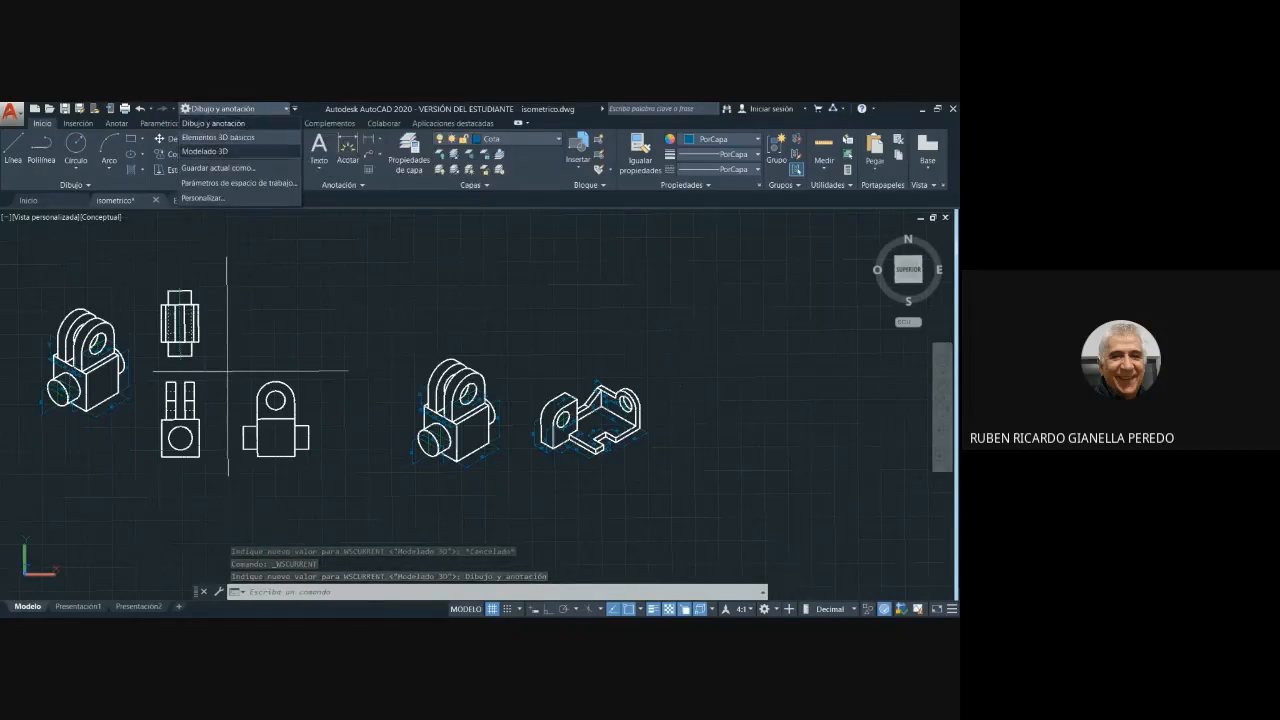
{"action": "left_click", "coordinate": [218, 151]}
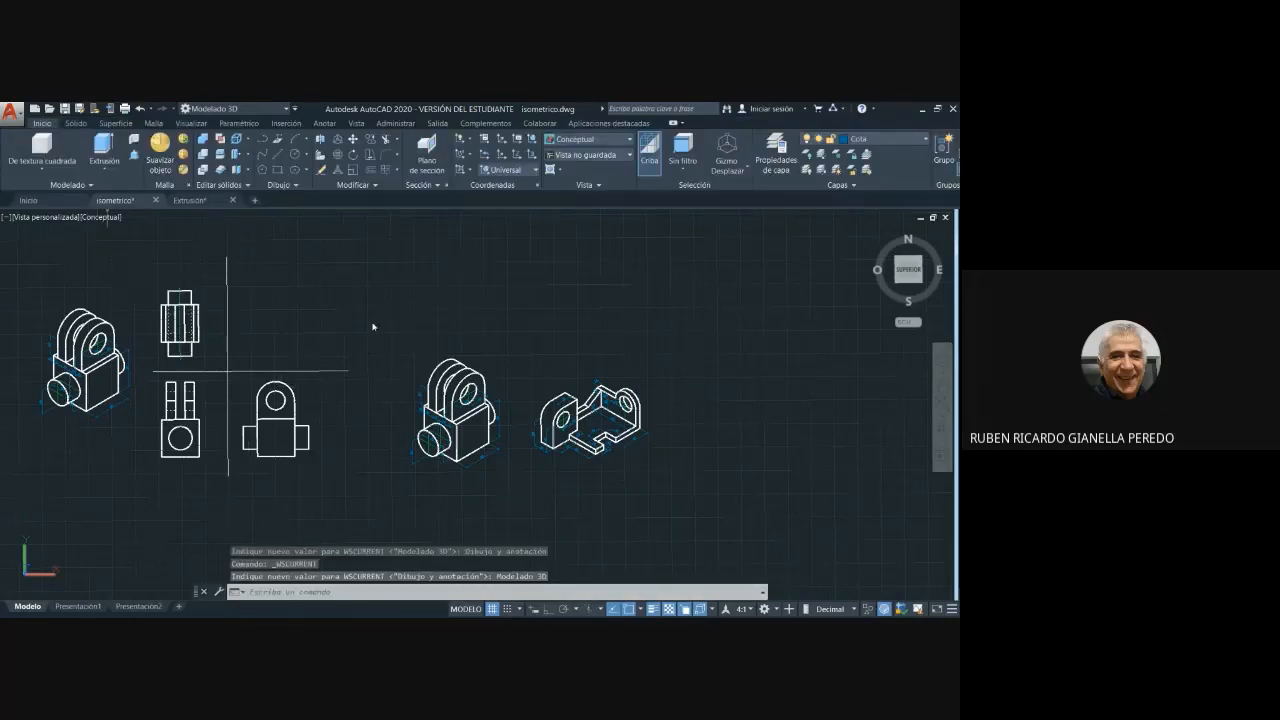
- Bring up the Extrusión drawing and examine its extruded 3D parts from different angles and distances
{"action": "left_click", "coordinate": [190, 201]}
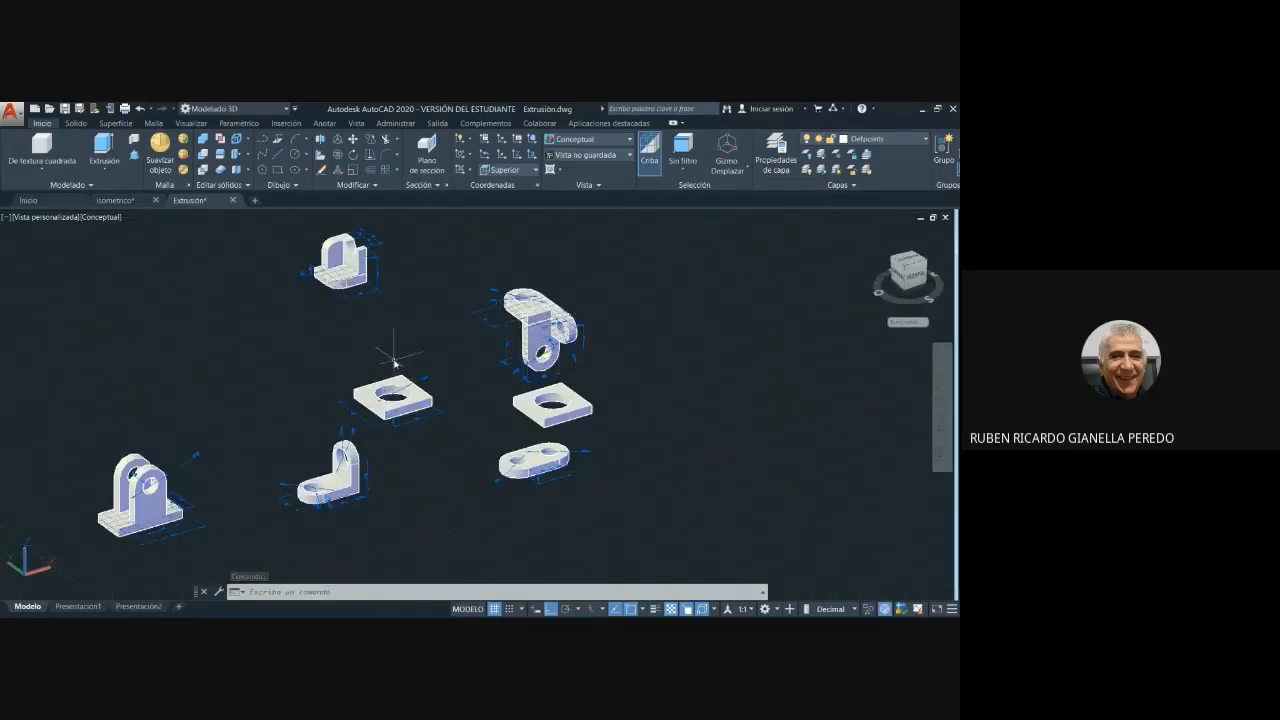
{"action": "middle_click_drag", "start_coordinate": [396, 341], "coordinate": [334, 340], "text": "shift"}
{"action": "scroll", "coordinate": [429, 383], "scroll_direction": "up", "scroll_amount": 1}
{"action": "scroll", "coordinate": [431, 380], "scroll_direction": "down", "scroll_amount": 3}
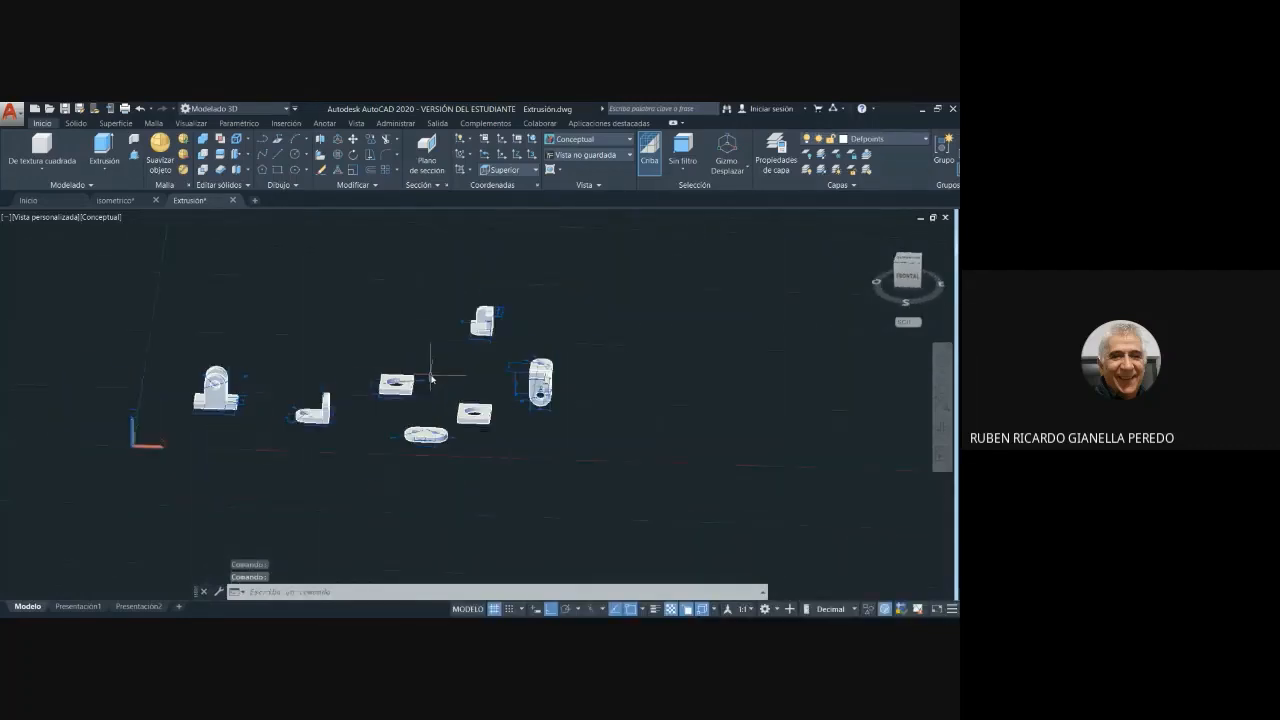
{"action": "scroll", "coordinate": [431, 376], "scroll_direction": "up", "scroll_amount": 1}
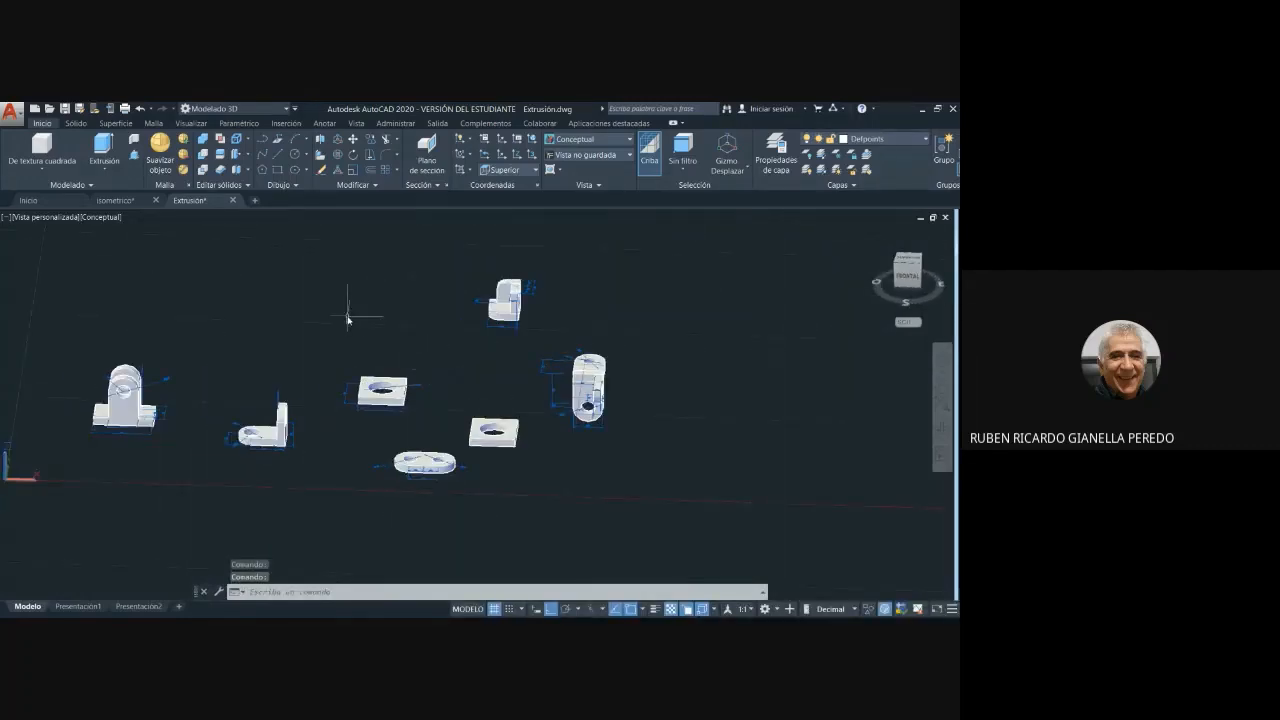
{"action": "scroll", "coordinate": [320, 305], "scroll_direction": "up", "scroll_amount": 2}
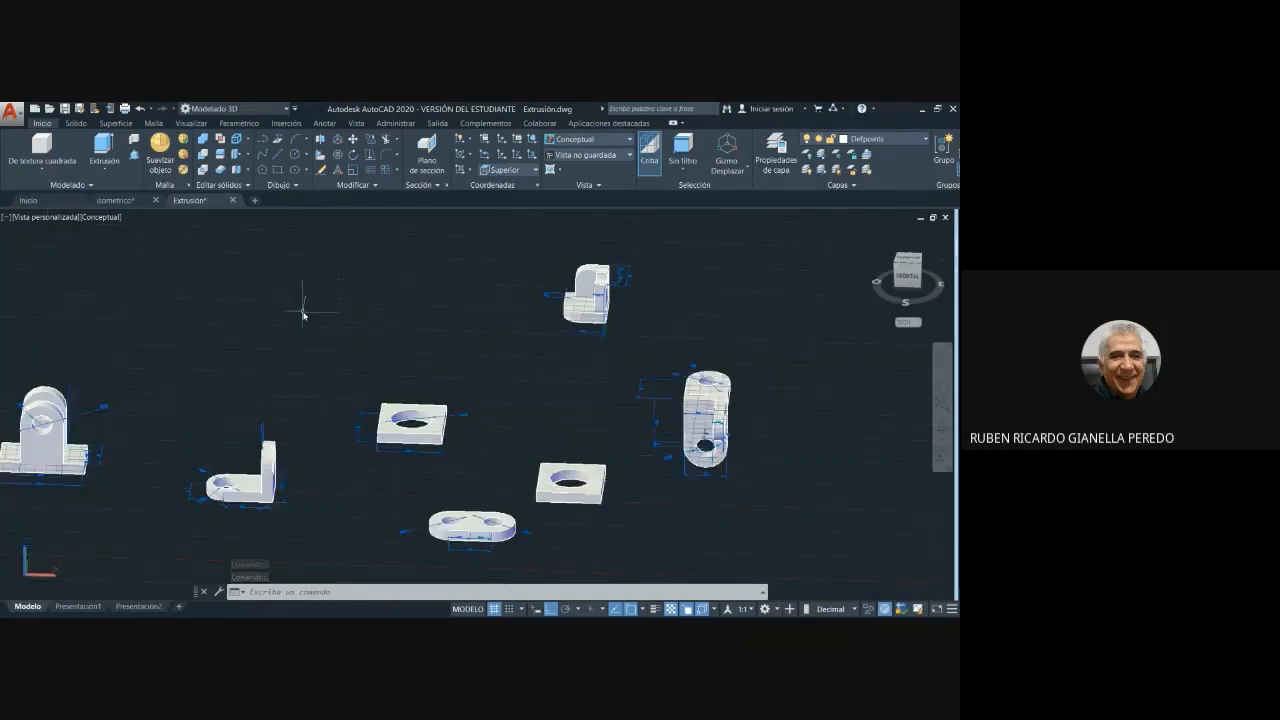
{"action": "middle_click_drag", "start_coordinate": [300, 300], "coordinate": [449, 303]}
{"action": "scroll", "coordinate": [450, 300], "scroll_direction": "down", "scroll_amount": 3}
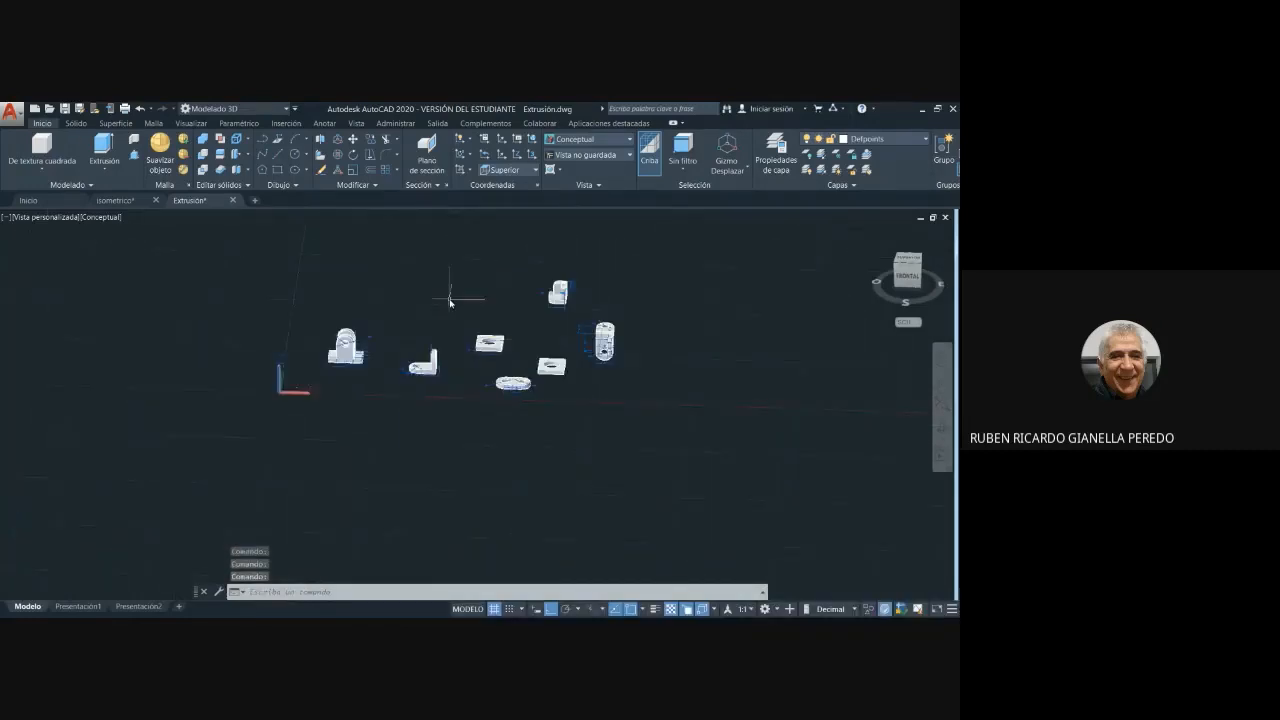
{"action": "scroll", "coordinate": [449, 289], "scroll_direction": "up", "scroll_amount": 1}
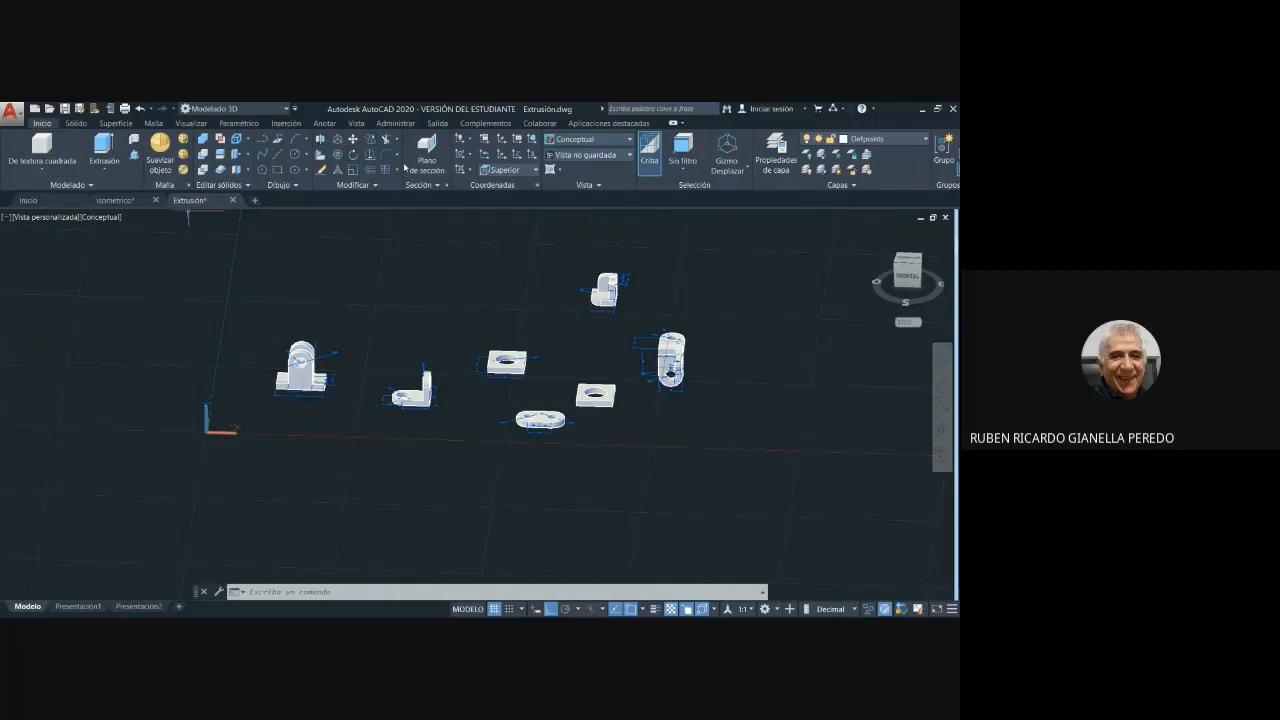
- Review the available solid primitives, the Extrusión command and the additional drawing commands, including Región
{"action": "left_click", "coordinate": [42, 171]}
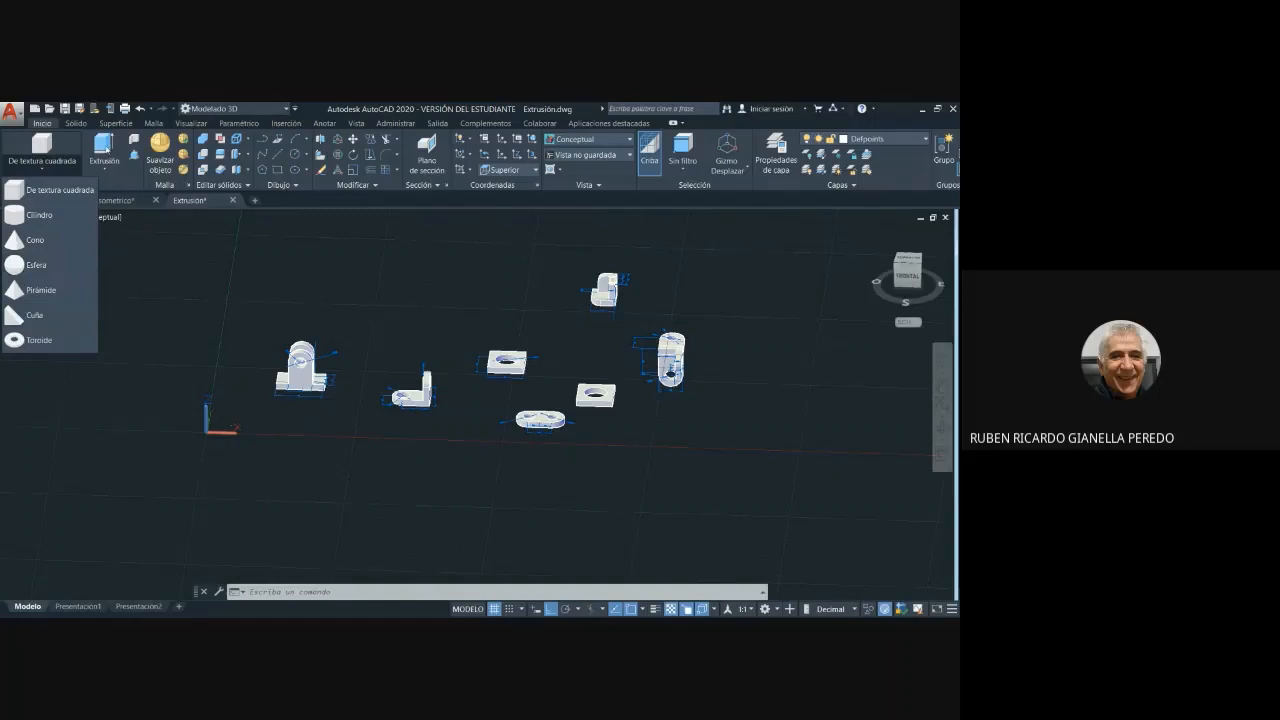
{"action": "left_click", "coordinate": [148, 281]}
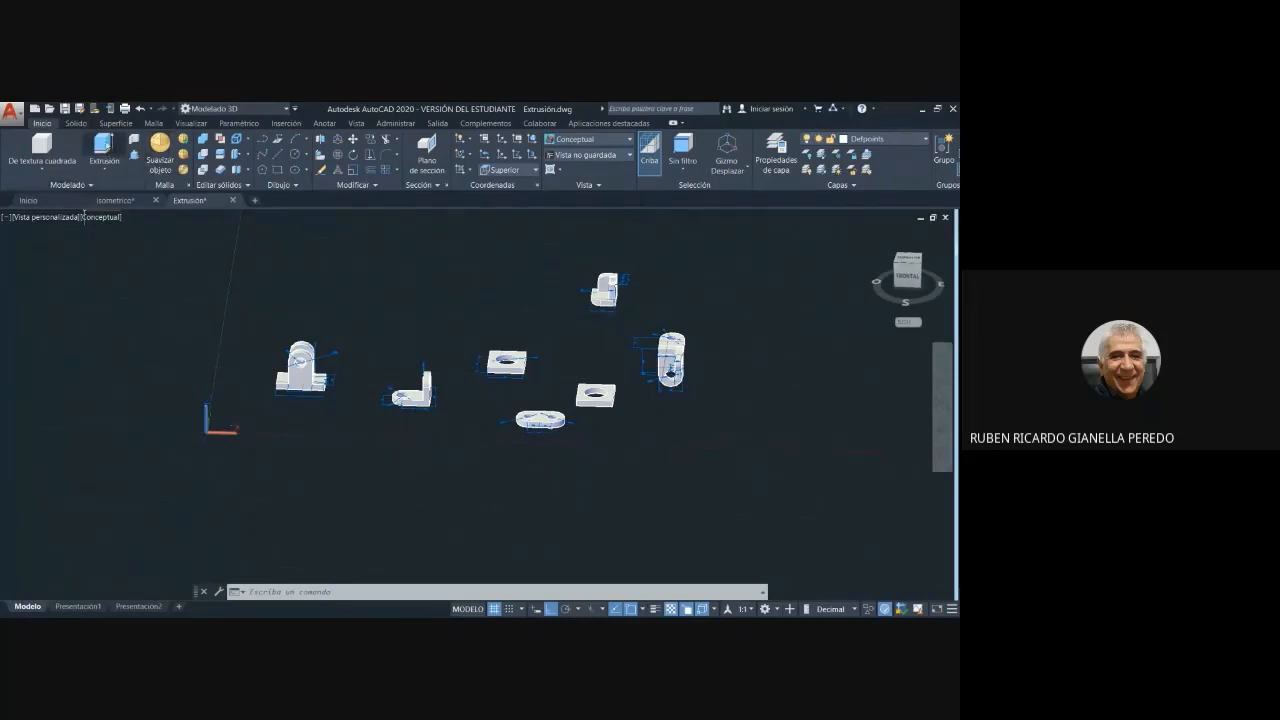
{"action": "left_click", "coordinate": [106, 170]}
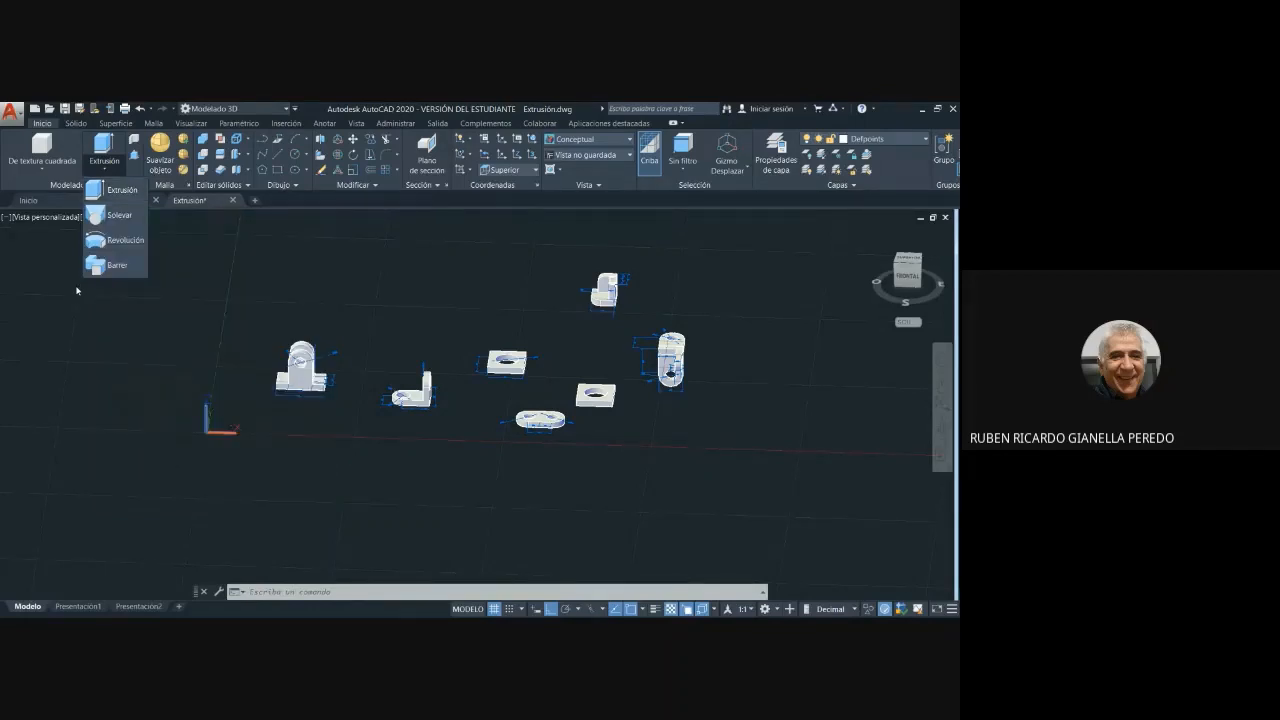
{"action": "left_click", "coordinate": [296, 187]}
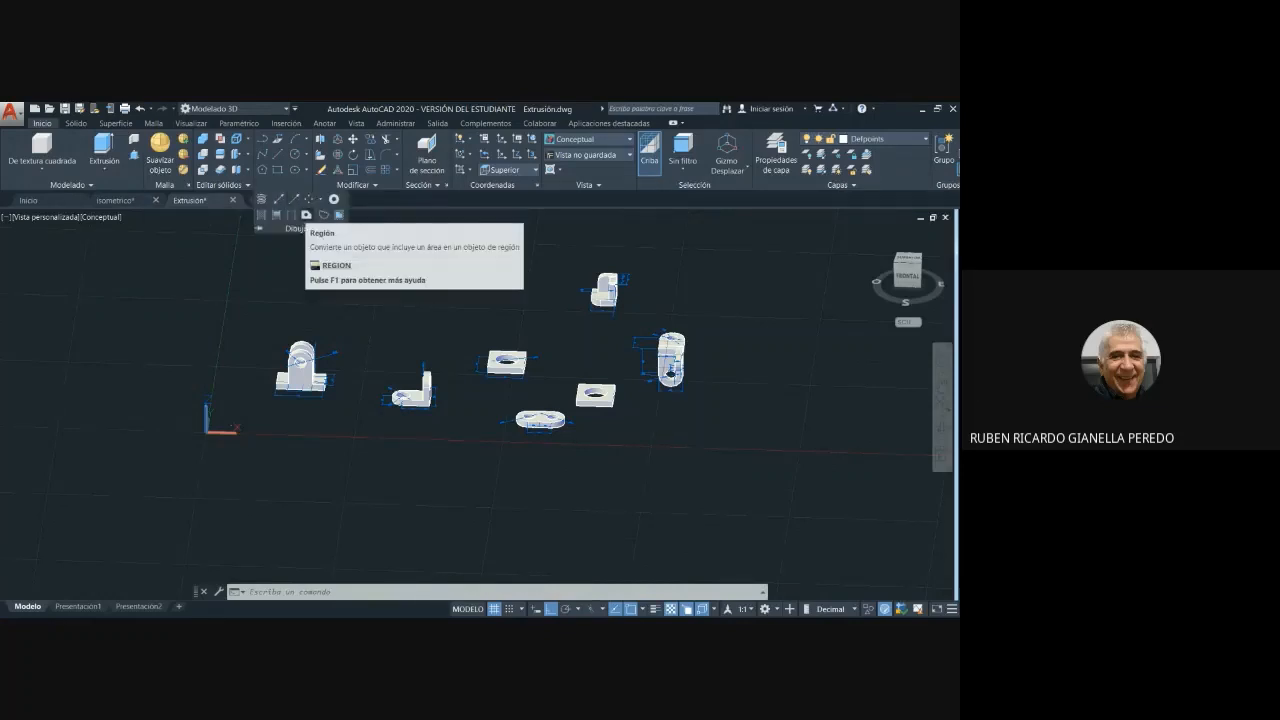
{"action": "left_click", "coordinate": [306, 214]}
{"action": "left_click", "coordinate": [223, 252]}
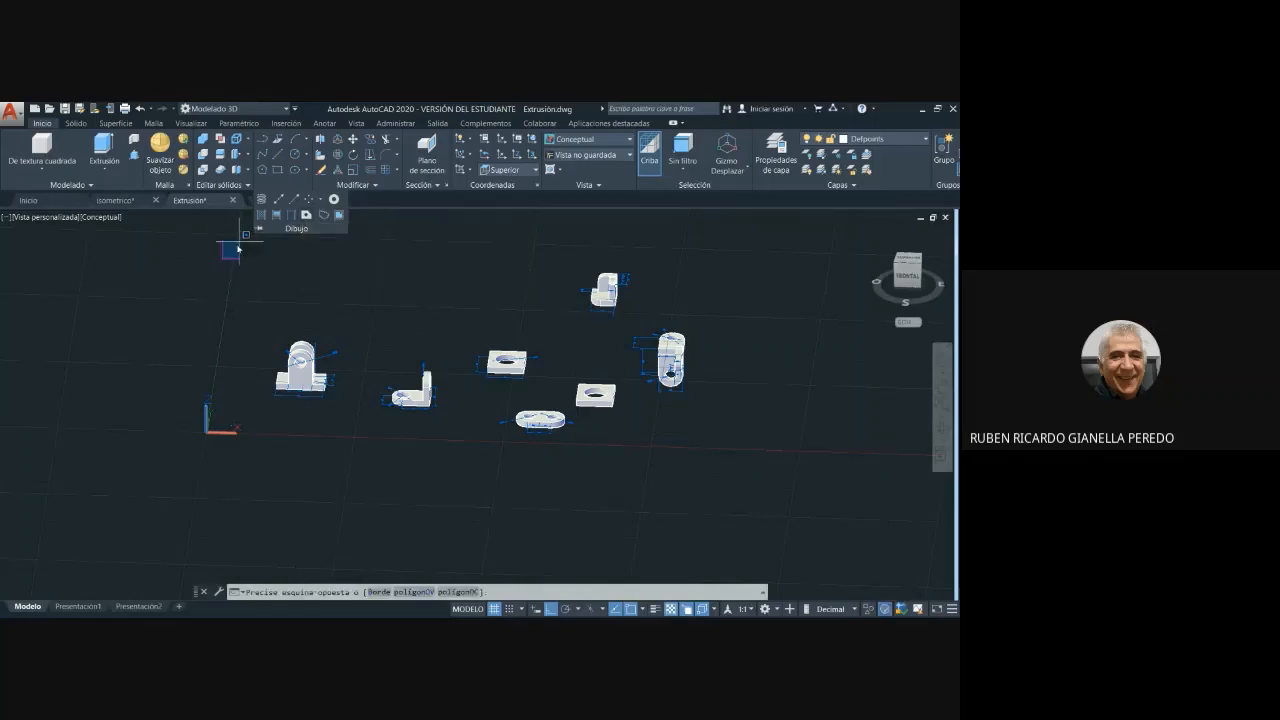
{"action": "key", "text": "Escape"}
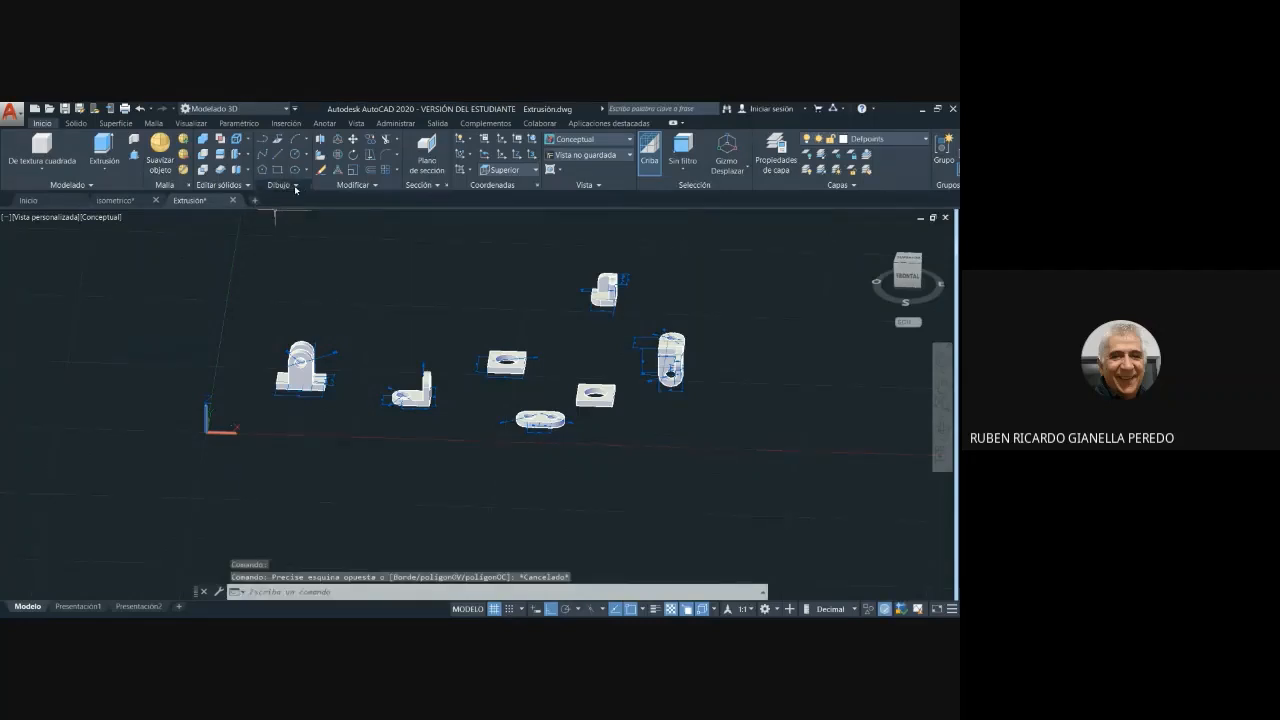
{"action": "left_click", "coordinate": [296, 186]}
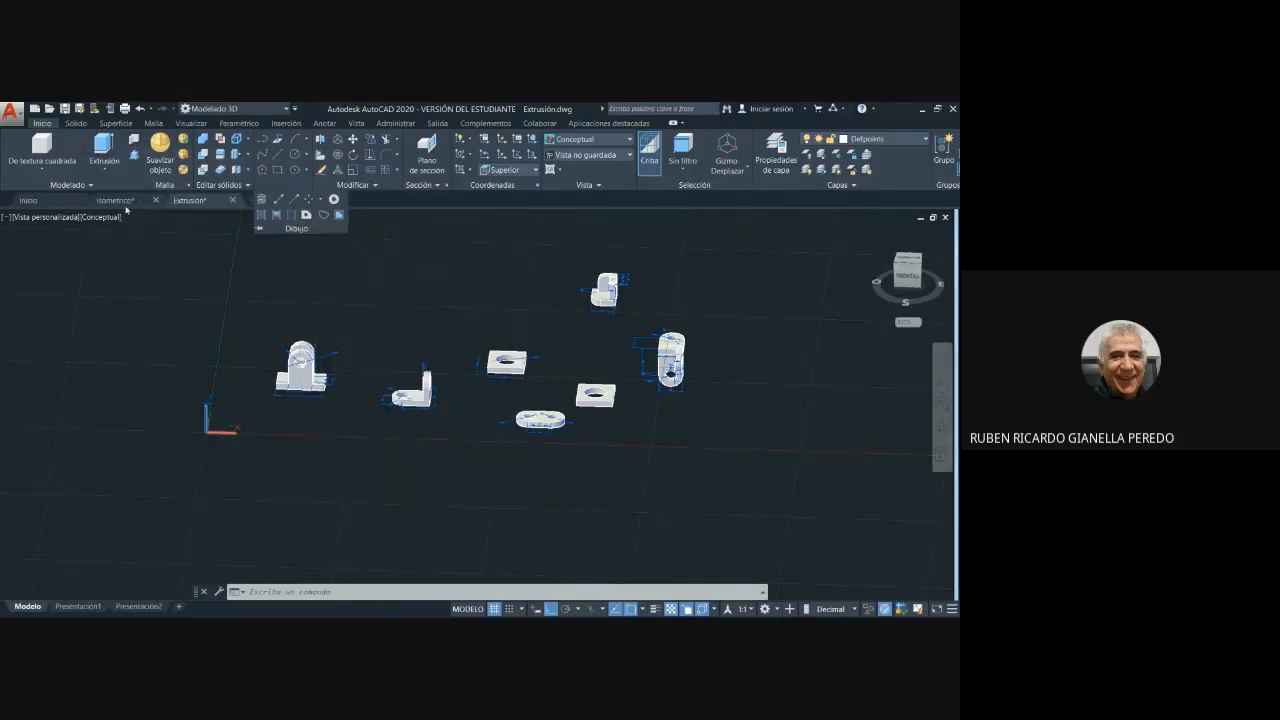
{"action": "left_click", "coordinate": [145, 273]}
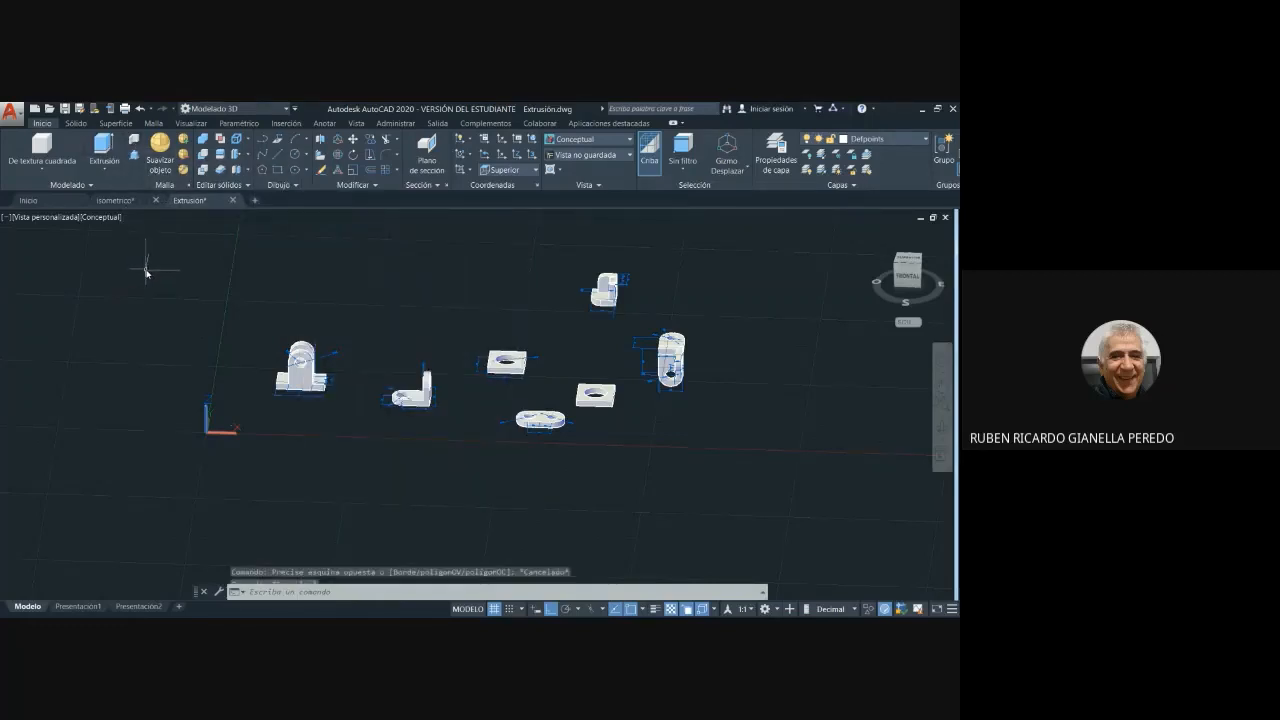
{"action": "key", "text": "Escape"}
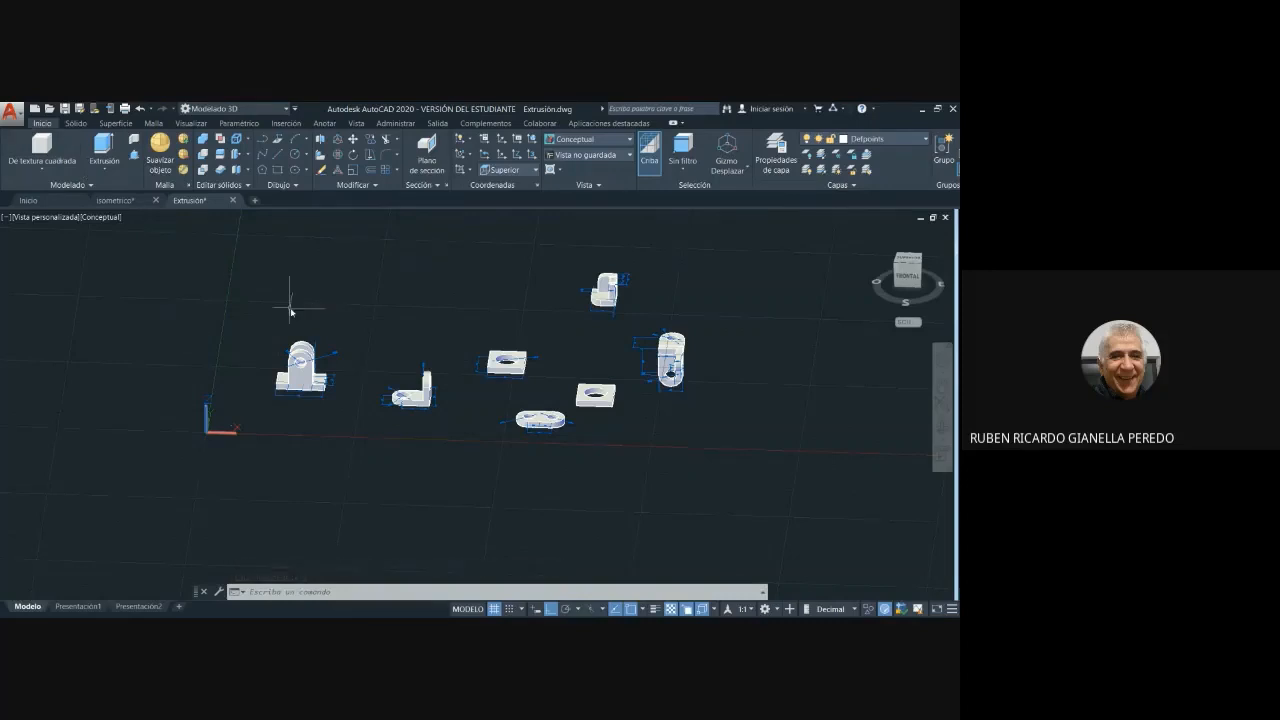
- Display the parts in the 2D wireframe (Estructura alámbrica 2D) visual style and inspect the brackets and plates from an angled view
{"action": "left_click", "coordinate": [629, 140]}
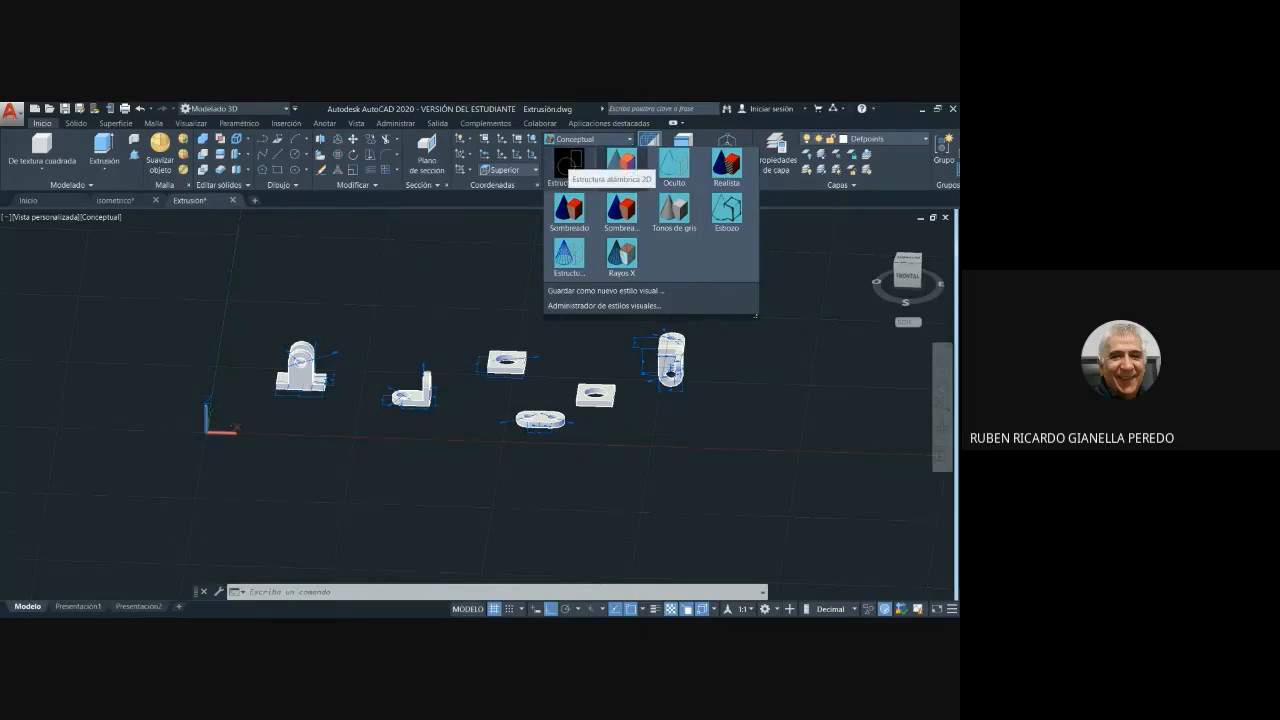
{"action": "left_click", "coordinate": [568, 163]}
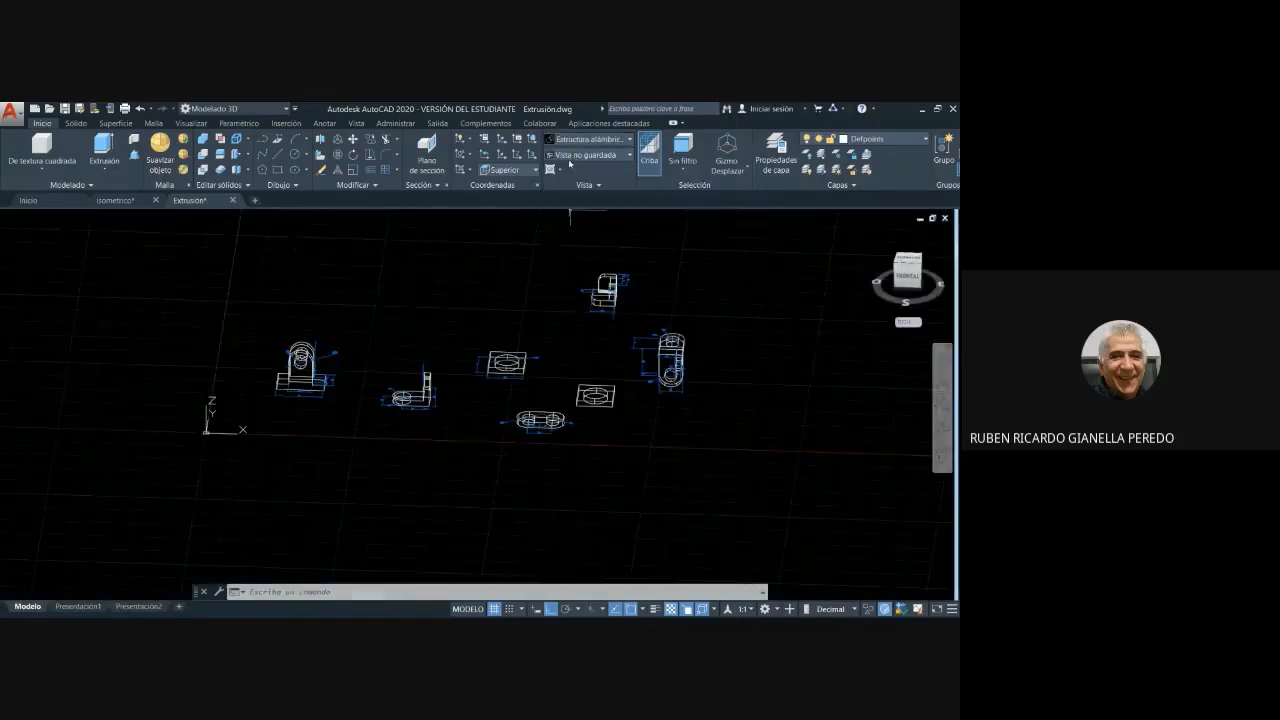
{"action": "scroll", "coordinate": [350, 400], "scroll_direction": "up", "scroll_amount": 5}
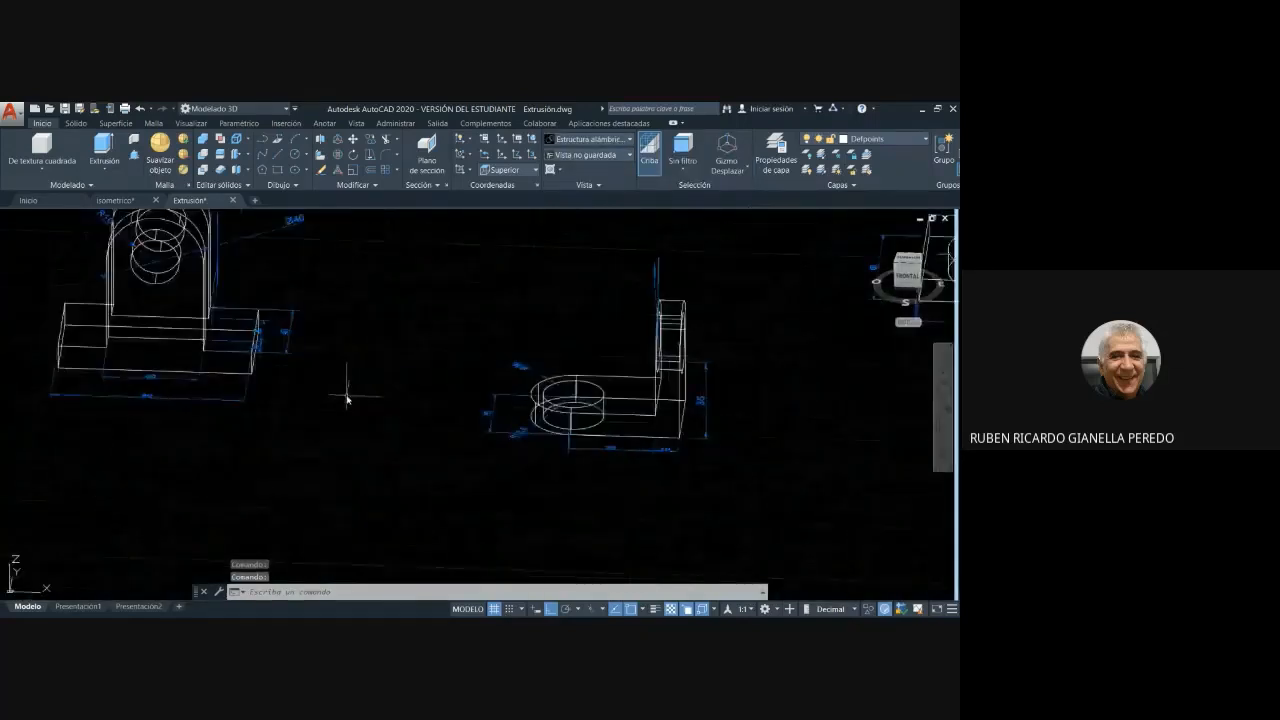
{"action": "scroll", "coordinate": [346, 397], "scroll_direction": "down", "scroll_amount": 2}
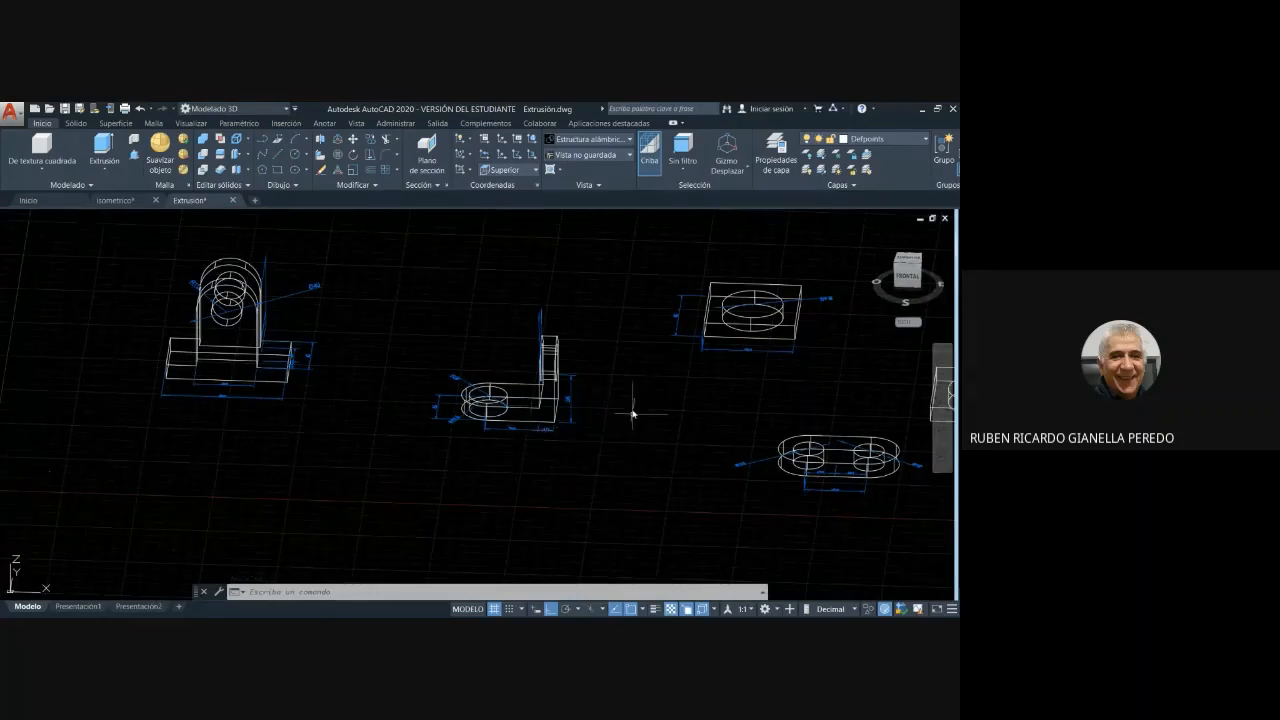
{"action": "middle_click_drag", "start_coordinate": [623, 426], "coordinate": [654, 429], "text": "shift"}
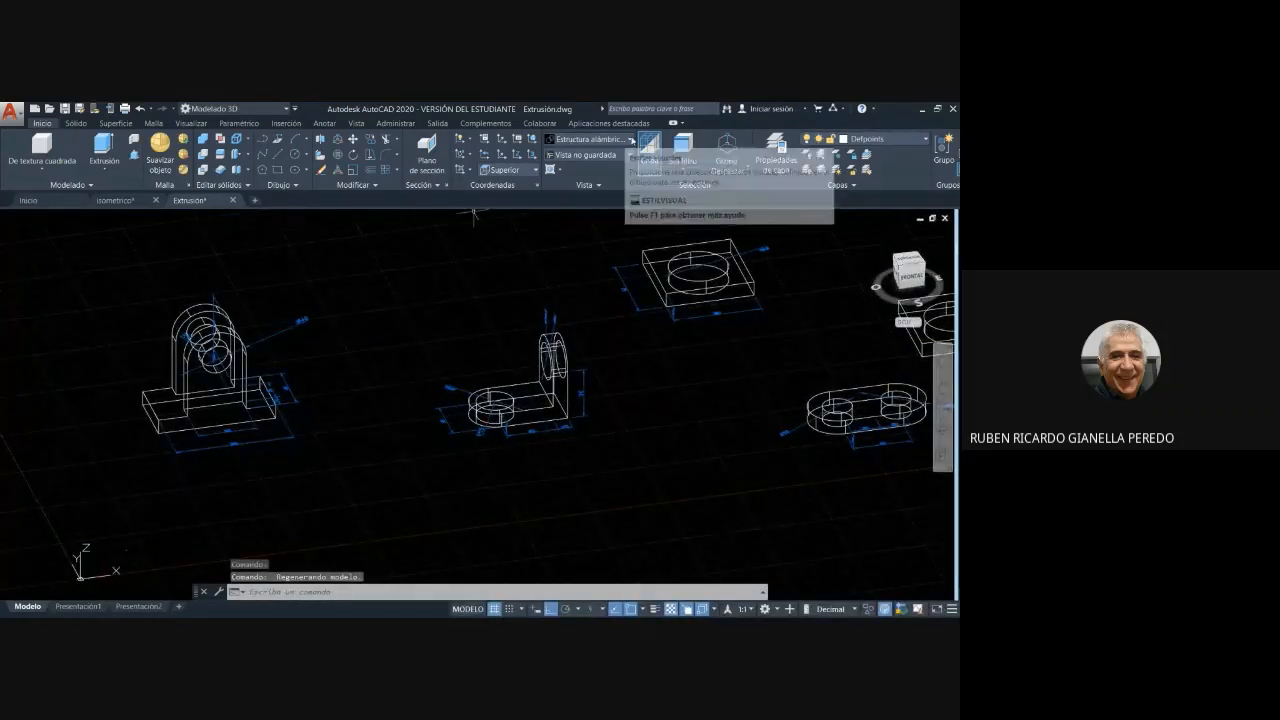
- Cycle the visual style of the parts through Conceptual and Oculto, ending with Realista
{"action": "left_click", "coordinate": [582, 141]}
{"action": "left_click", "coordinate": [621, 165]}
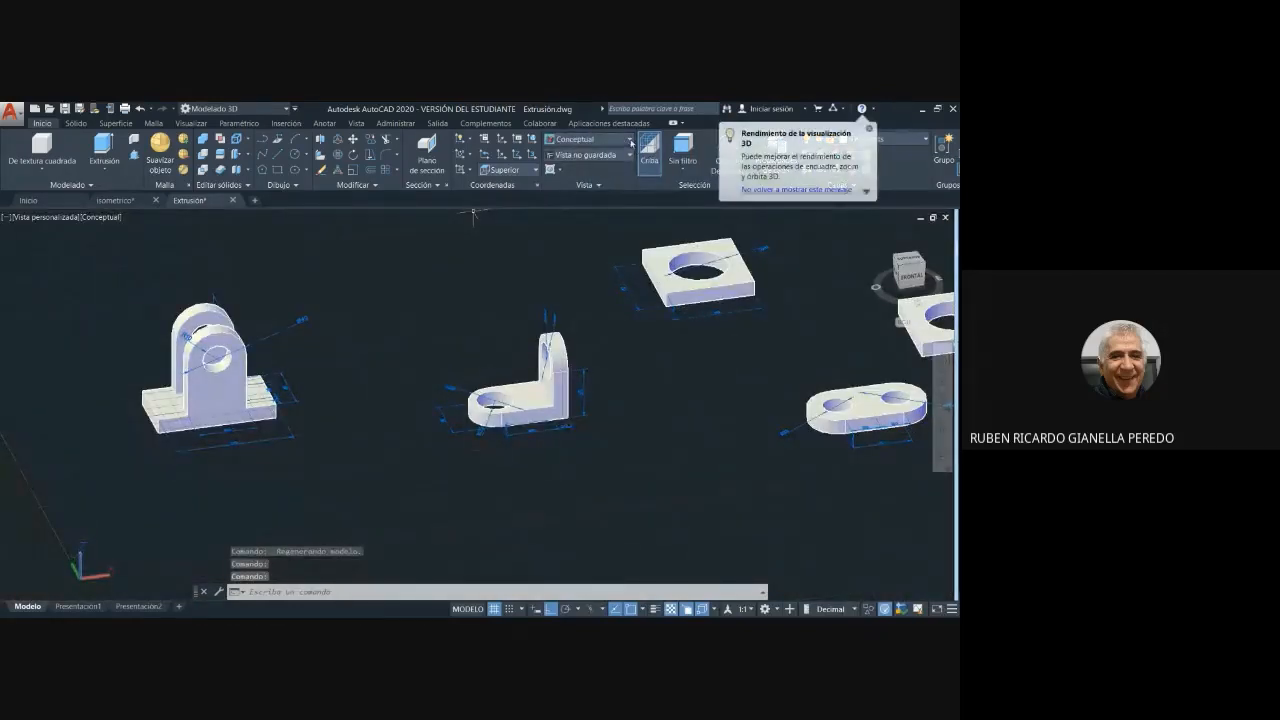
{"action": "left_click", "coordinate": [631, 141]}
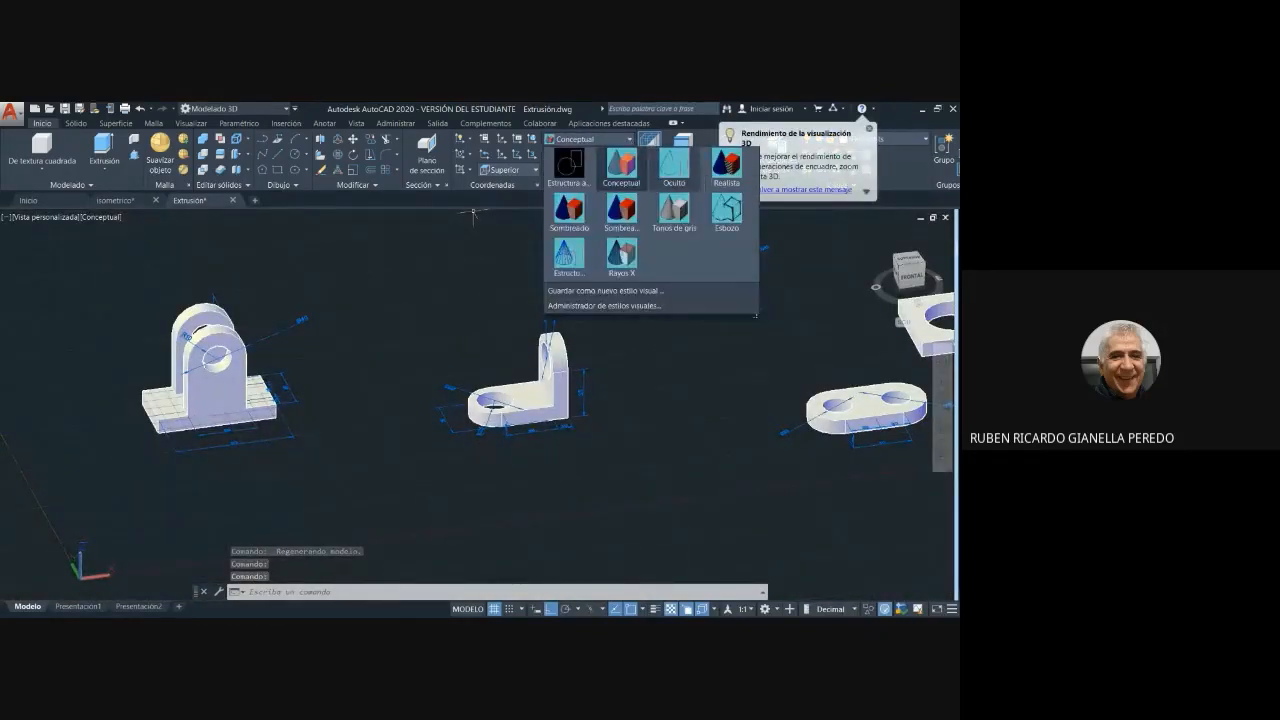
{"action": "left_click", "coordinate": [674, 168]}
{"action": "left_click", "coordinate": [631, 141]}
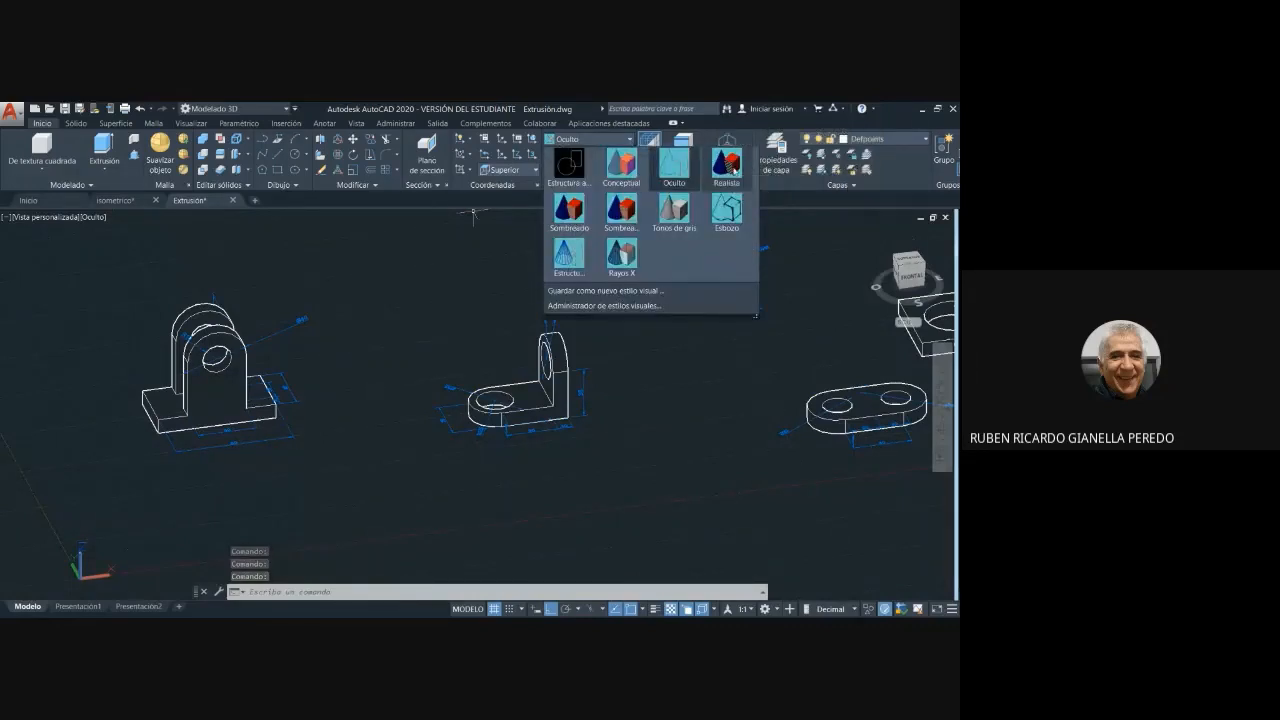
{"action": "left_click", "coordinate": [727, 168]}
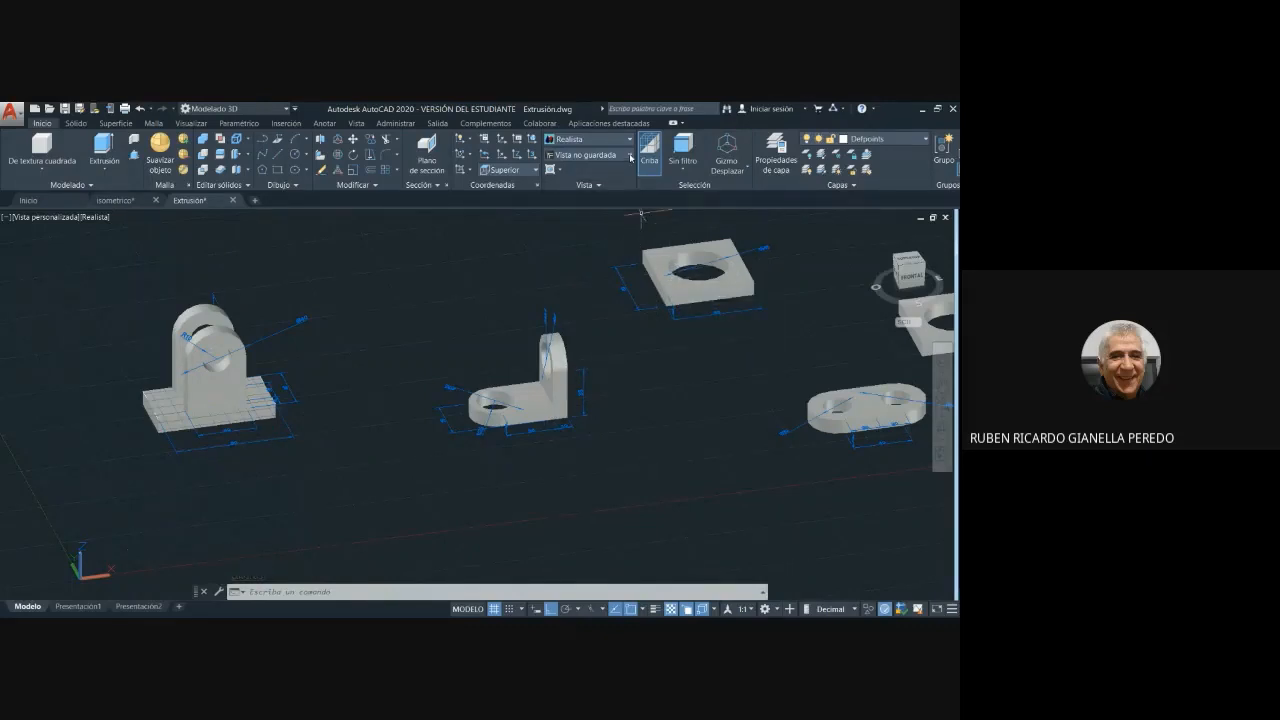
- Display the parts in the Sombreado visual style, followed by Sombreado con aristas, with all the parts in view
{"action": "scroll", "coordinate": [627, 251], "scroll_direction": "down", "scroll_amount": 3}
{"action": "middle_click_drag", "start_coordinate": [627, 251], "coordinate": [553, 351]}
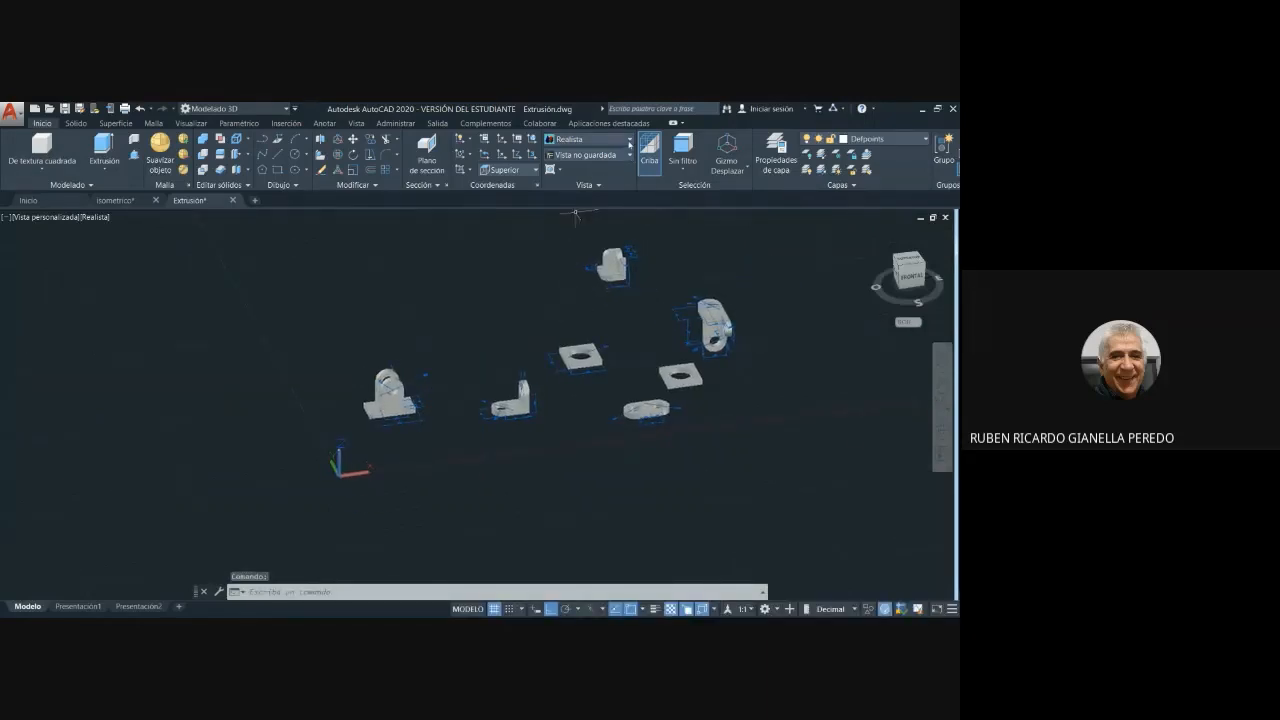
{"action": "left_click", "coordinate": [600, 139]}
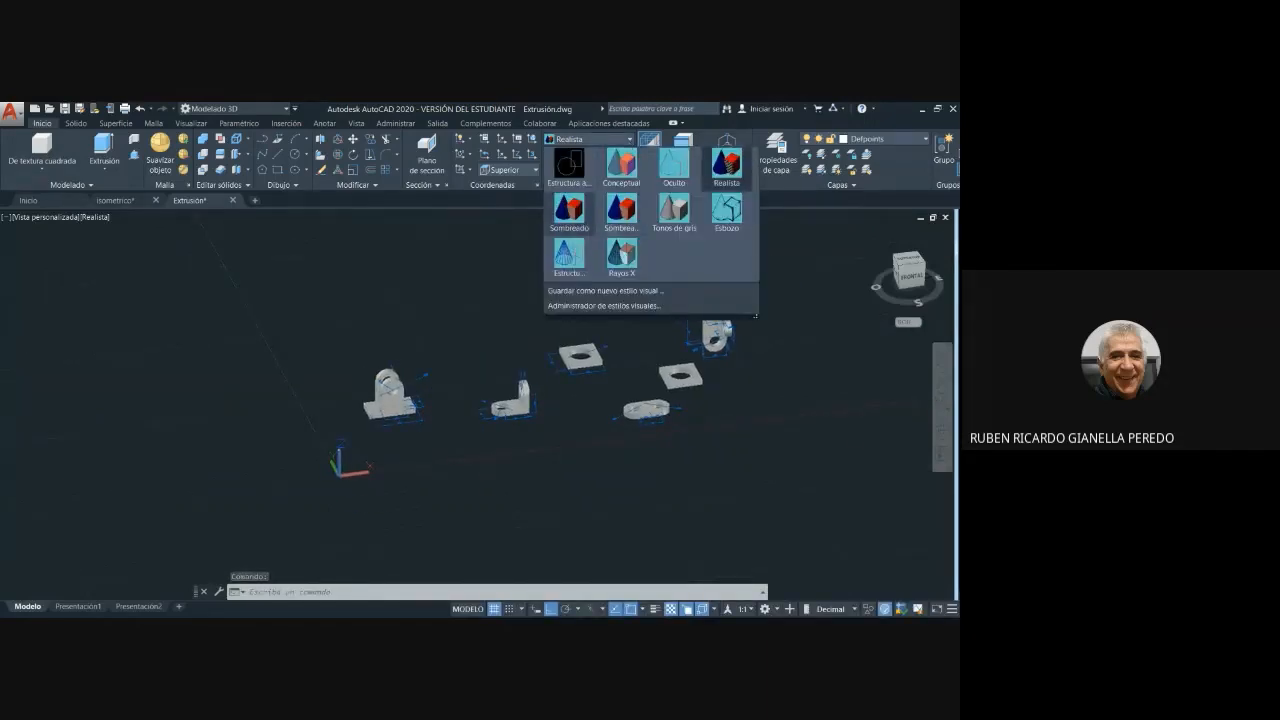
{"action": "left_click", "coordinate": [568, 210]}
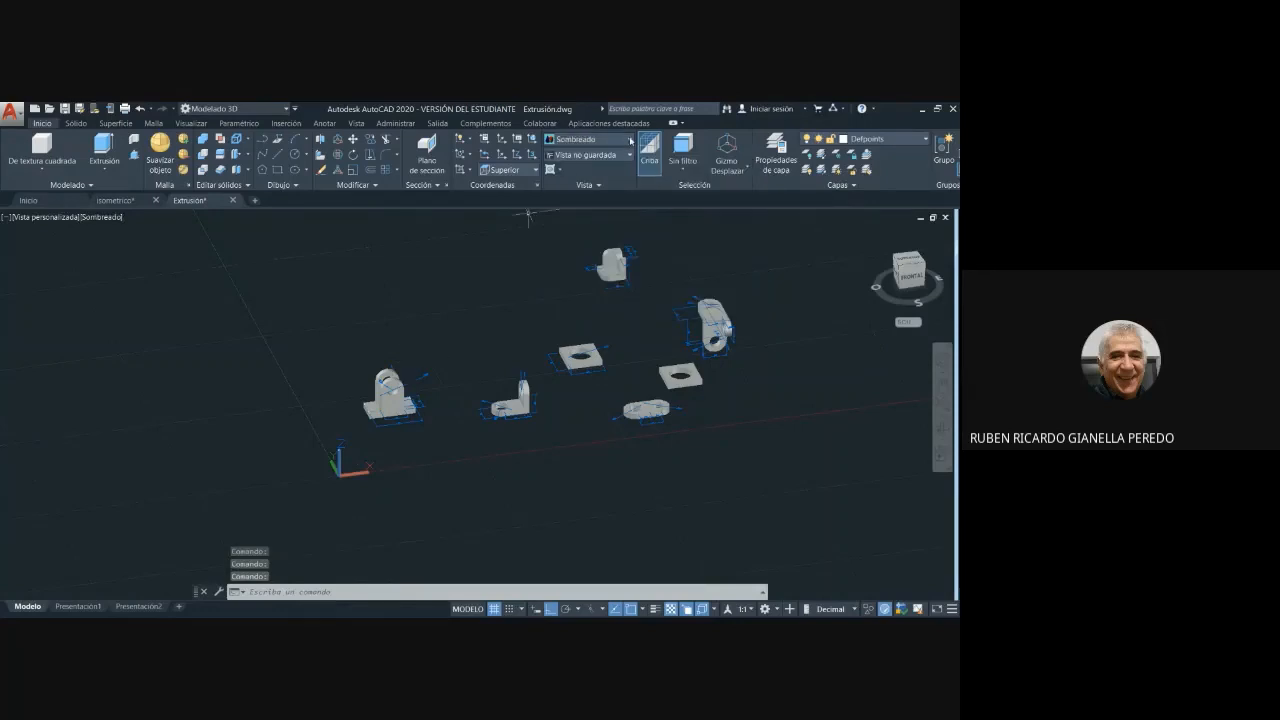
{"action": "left_click", "coordinate": [630, 140]}
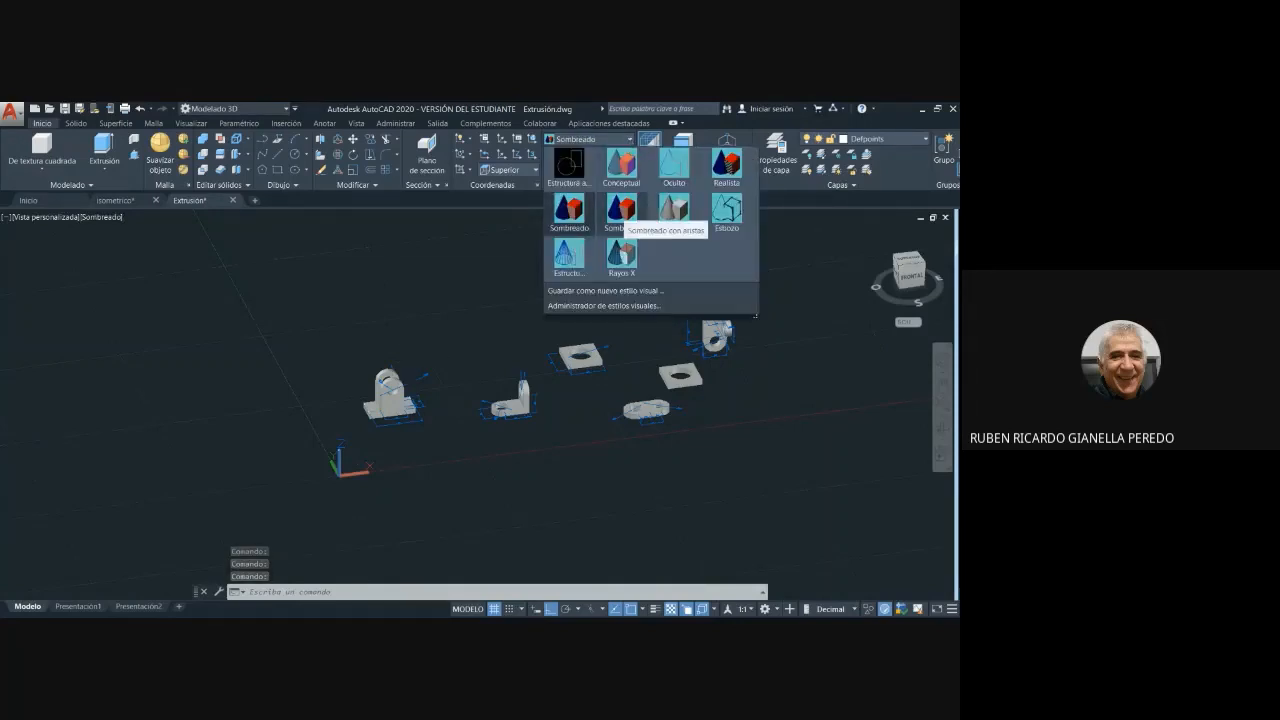
{"action": "left_click", "coordinate": [621, 212]}
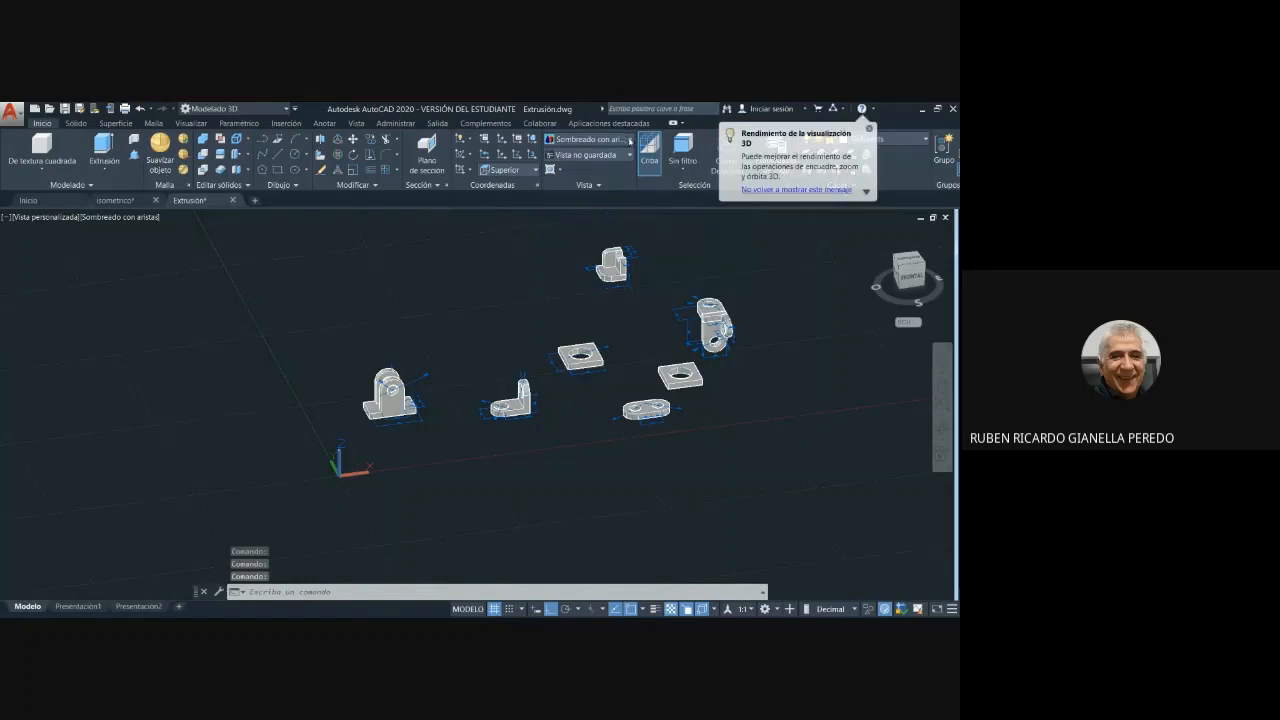
- Display the parts in the Tonos de gris visual style, followed by Esbozo
{"action": "left_click", "coordinate": [630, 140]}
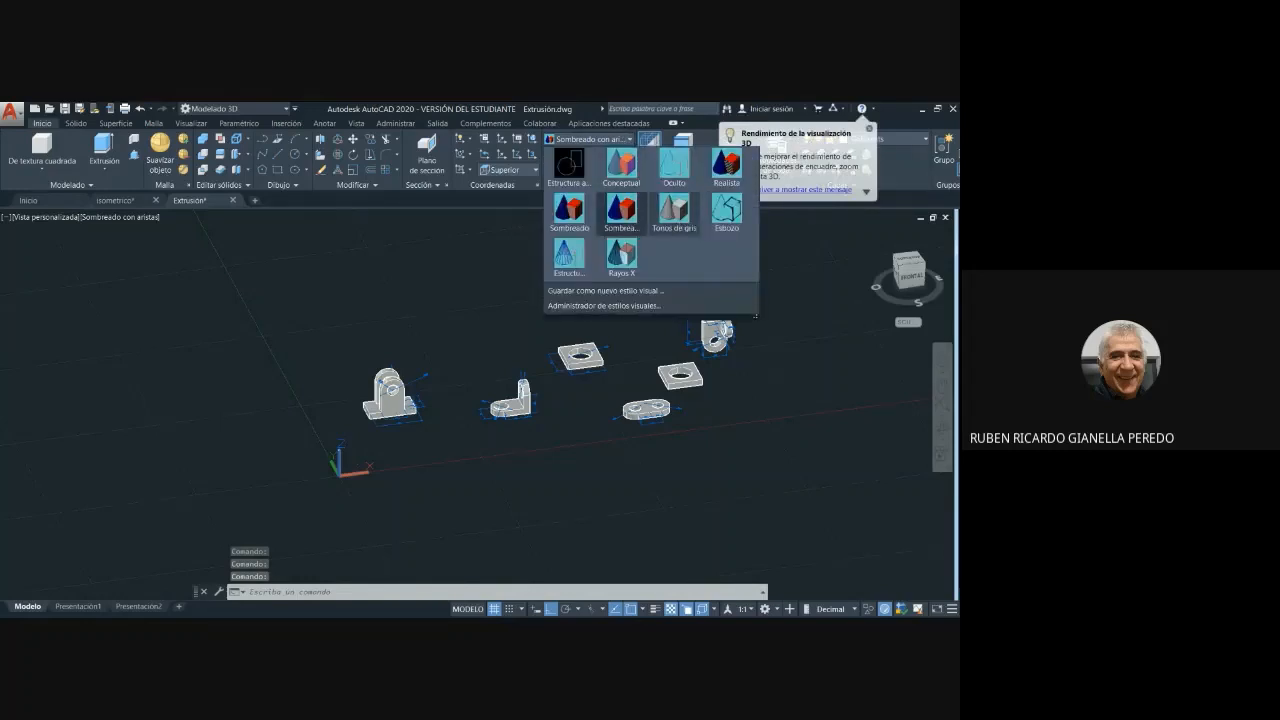
{"action": "left_click", "coordinate": [676, 210]}
{"action": "left_click", "coordinate": [630, 140]}
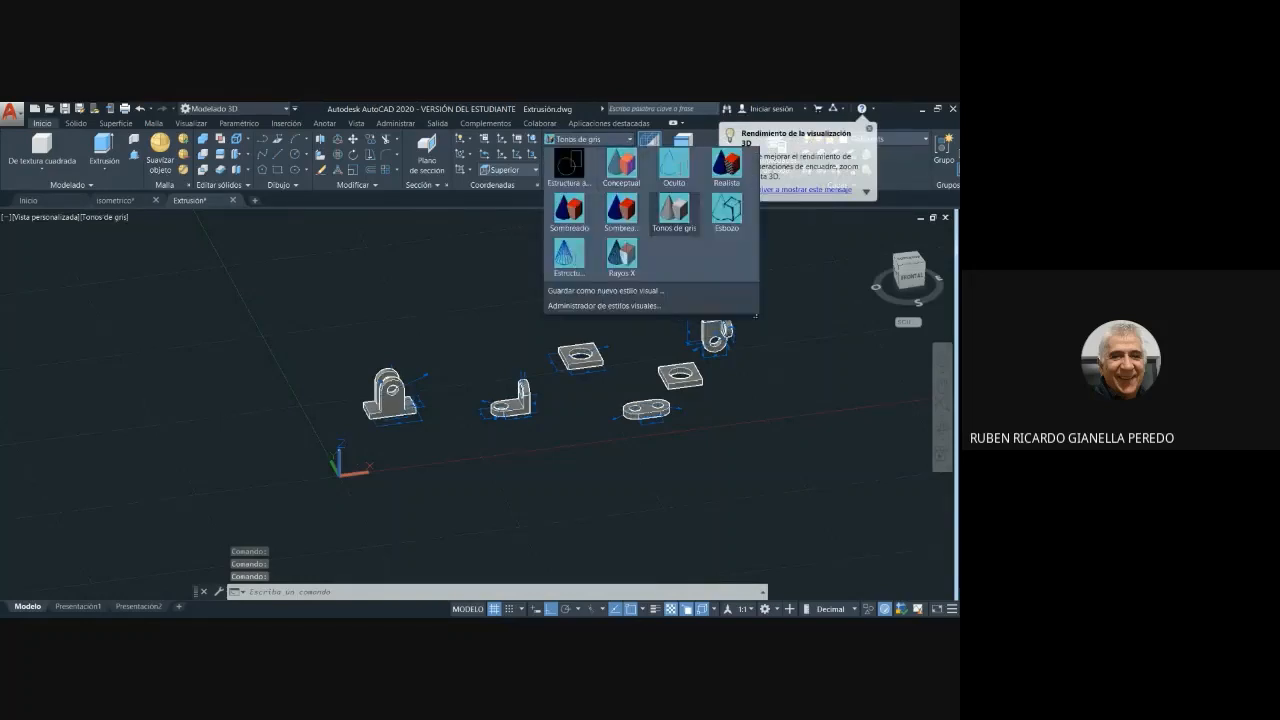
{"action": "left_click", "coordinate": [720, 211]}
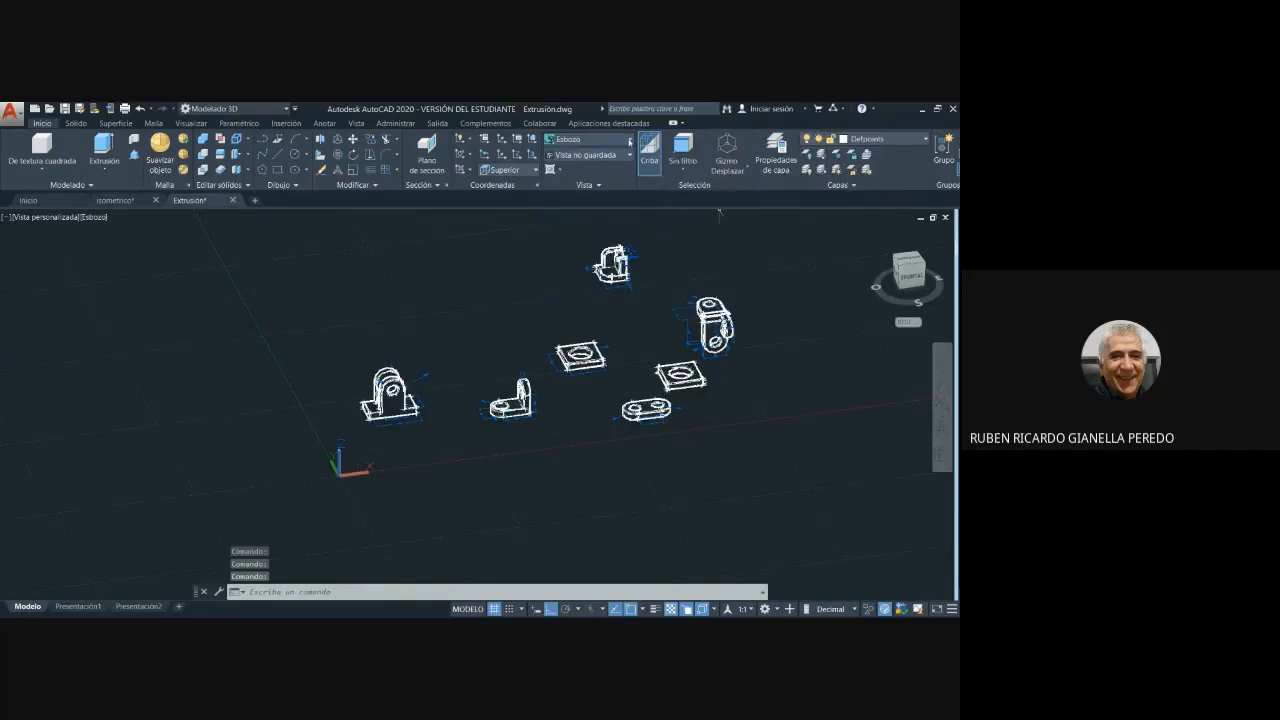
- Display the parts in the Estructura alámbrica visual style, followed by Rayos X, and inspect them up close
{"action": "left_click", "coordinate": [630, 140]}
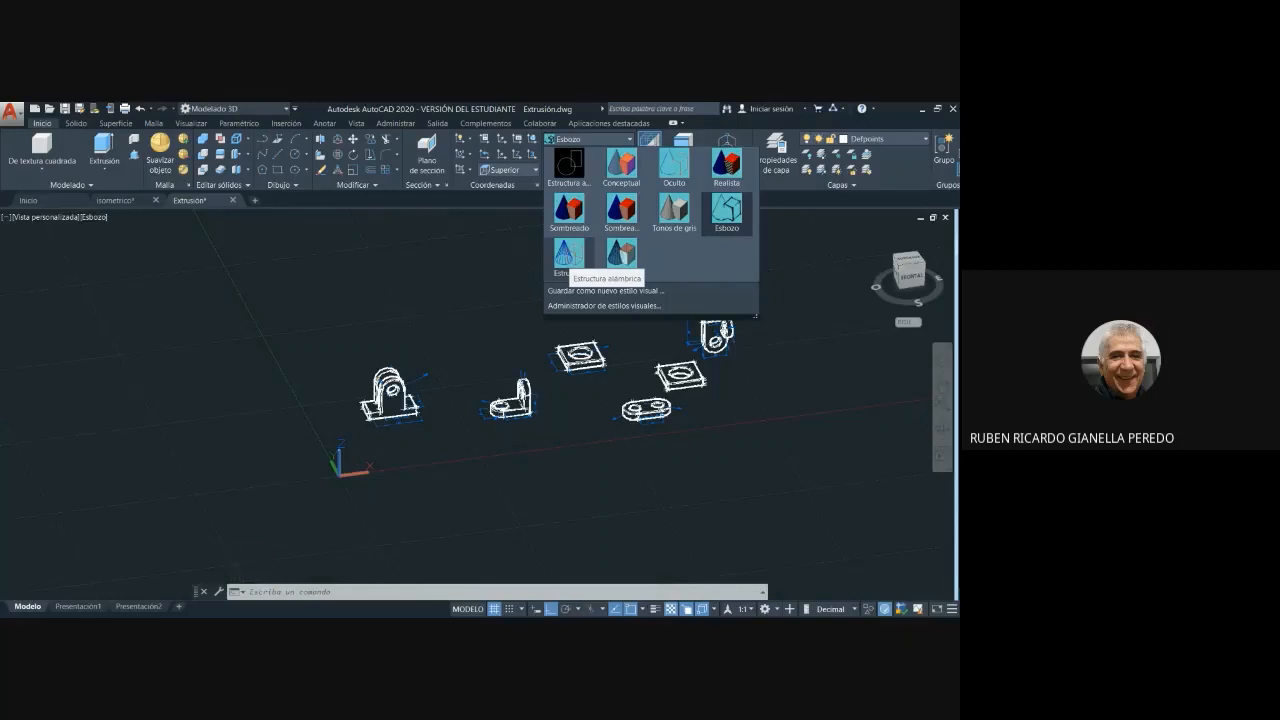
{"action": "left_click", "coordinate": [569, 258]}
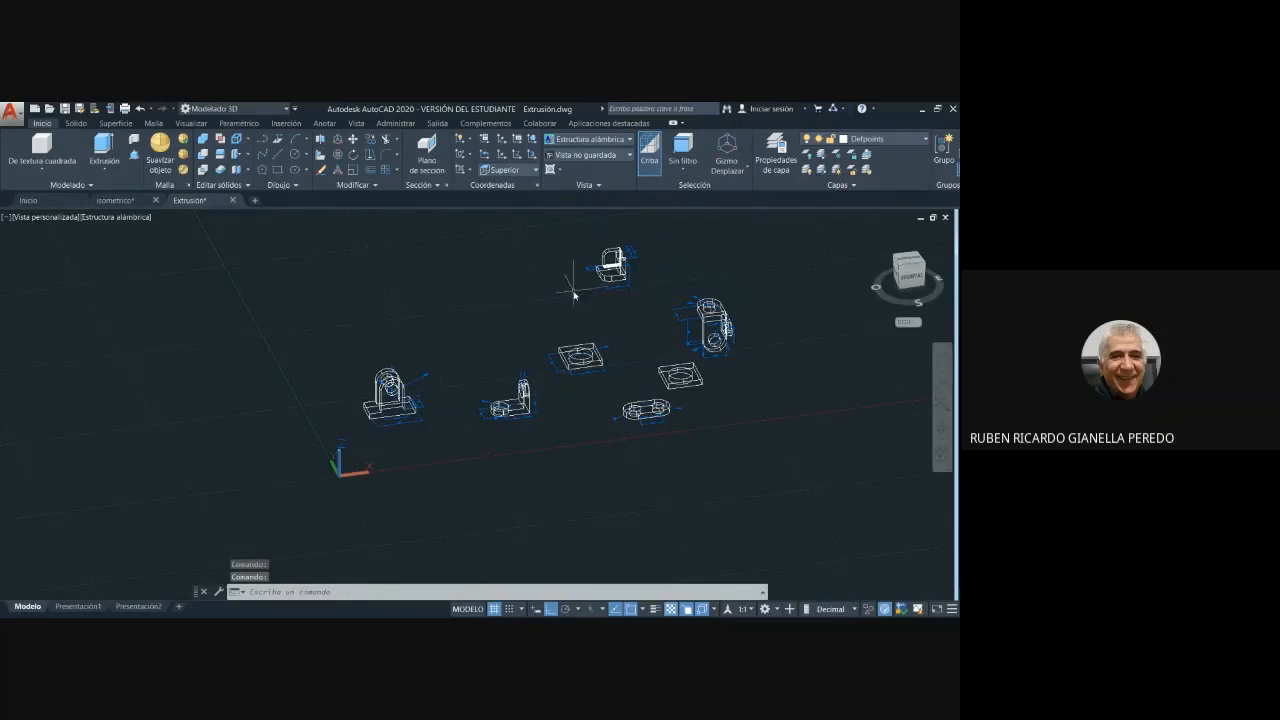
{"action": "left_click", "coordinate": [631, 140]}
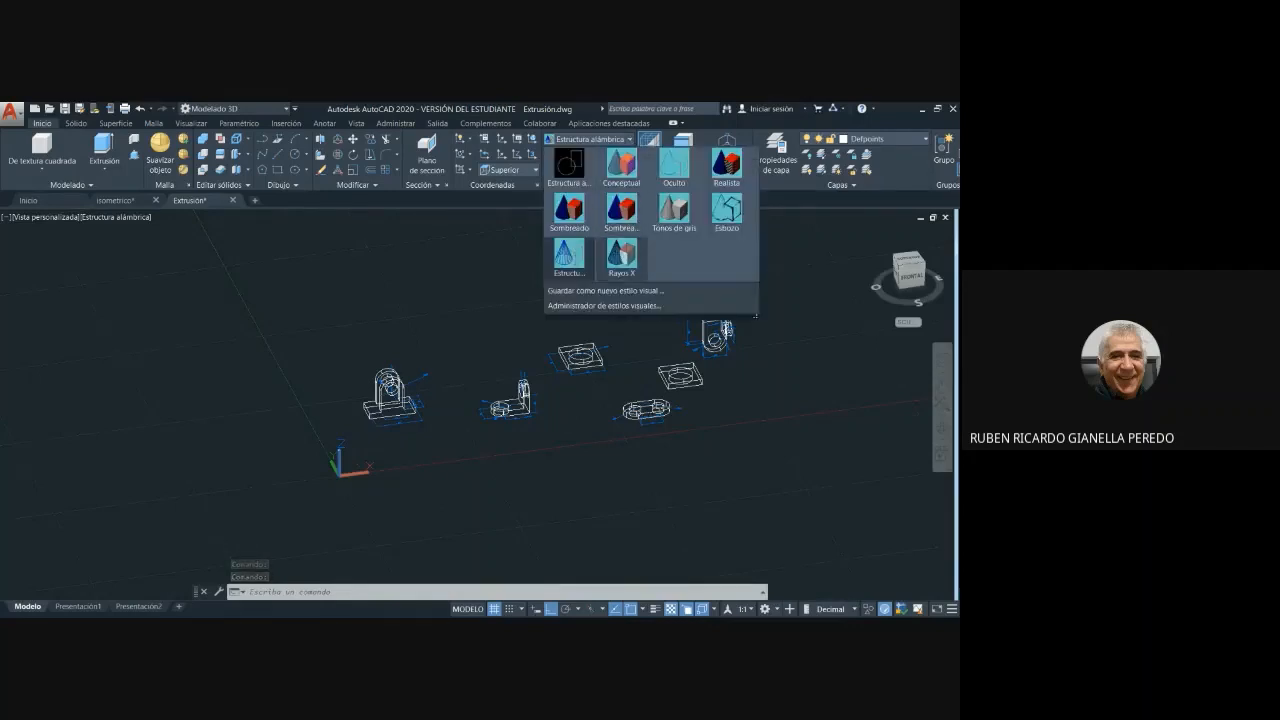
{"action": "left_click", "coordinate": [623, 262]}
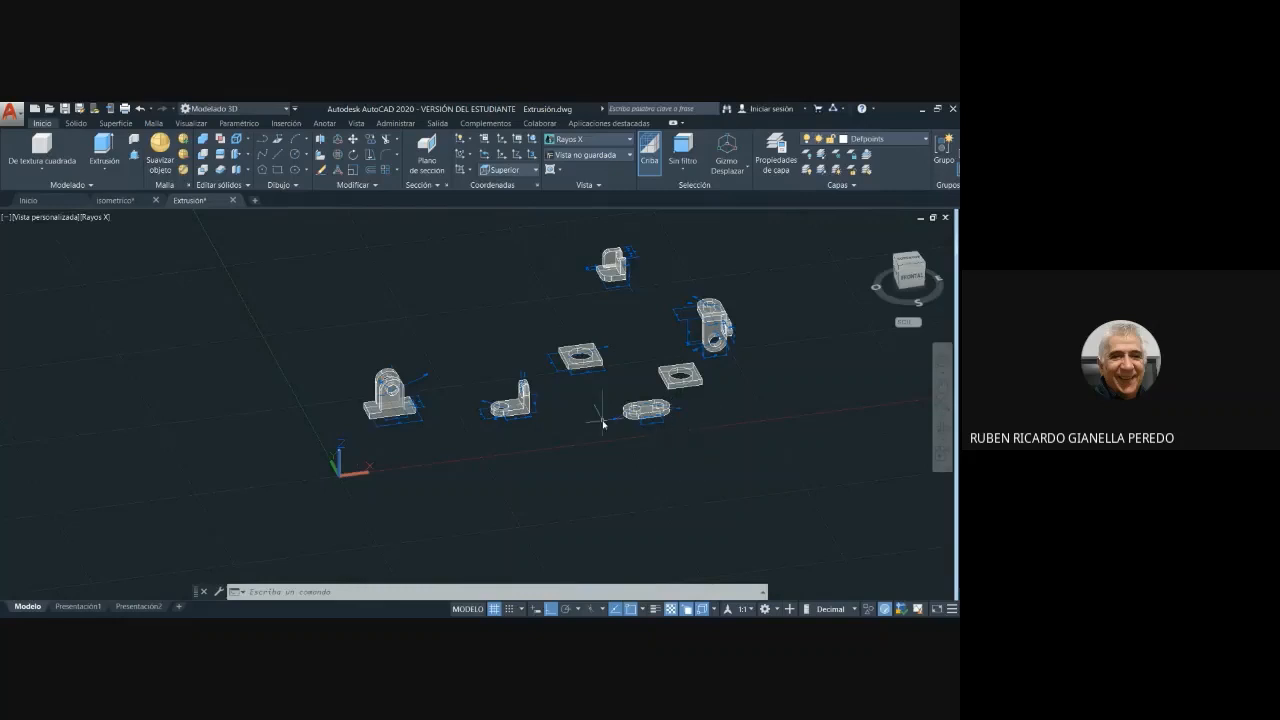
{"action": "scroll", "coordinate": [612, 360], "scroll_direction": "up", "scroll_amount": 3}
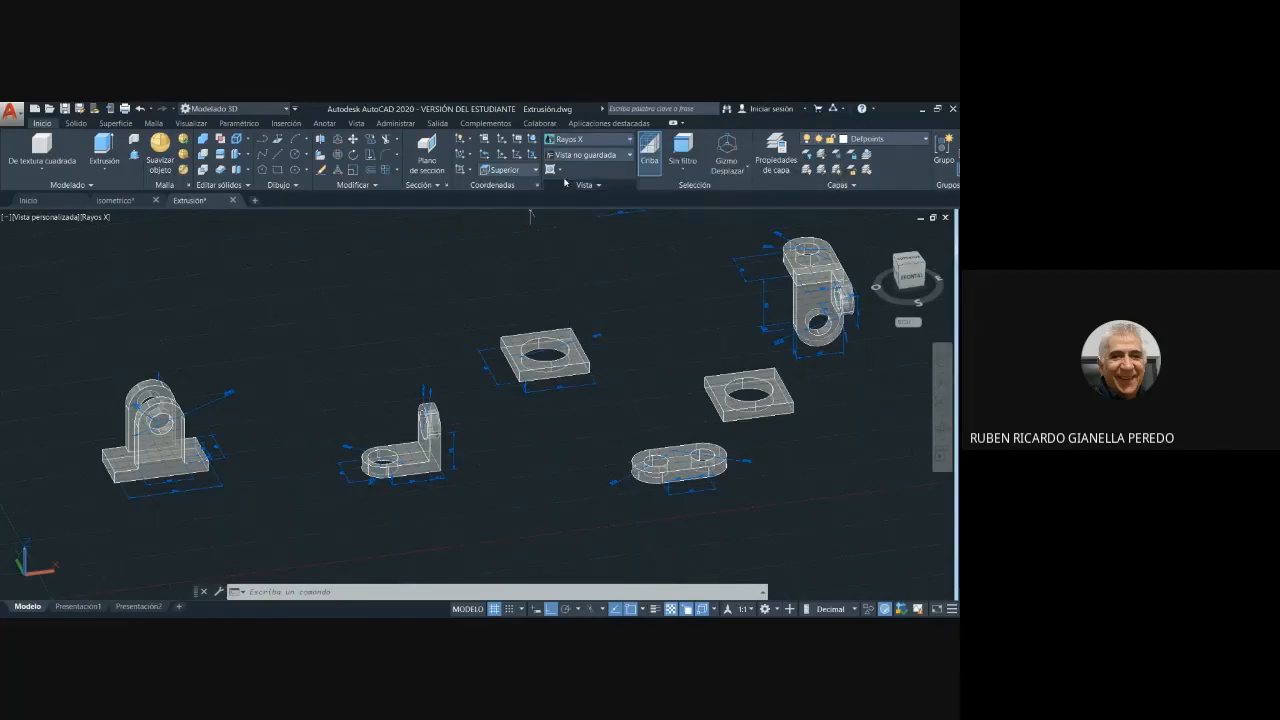
- Switch the parts to the Conceptual visual style and try the Line command, ending with the 2D wireframe (Estructura alámbrica 2D) style
{"action": "left_click", "coordinate": [630, 140]}
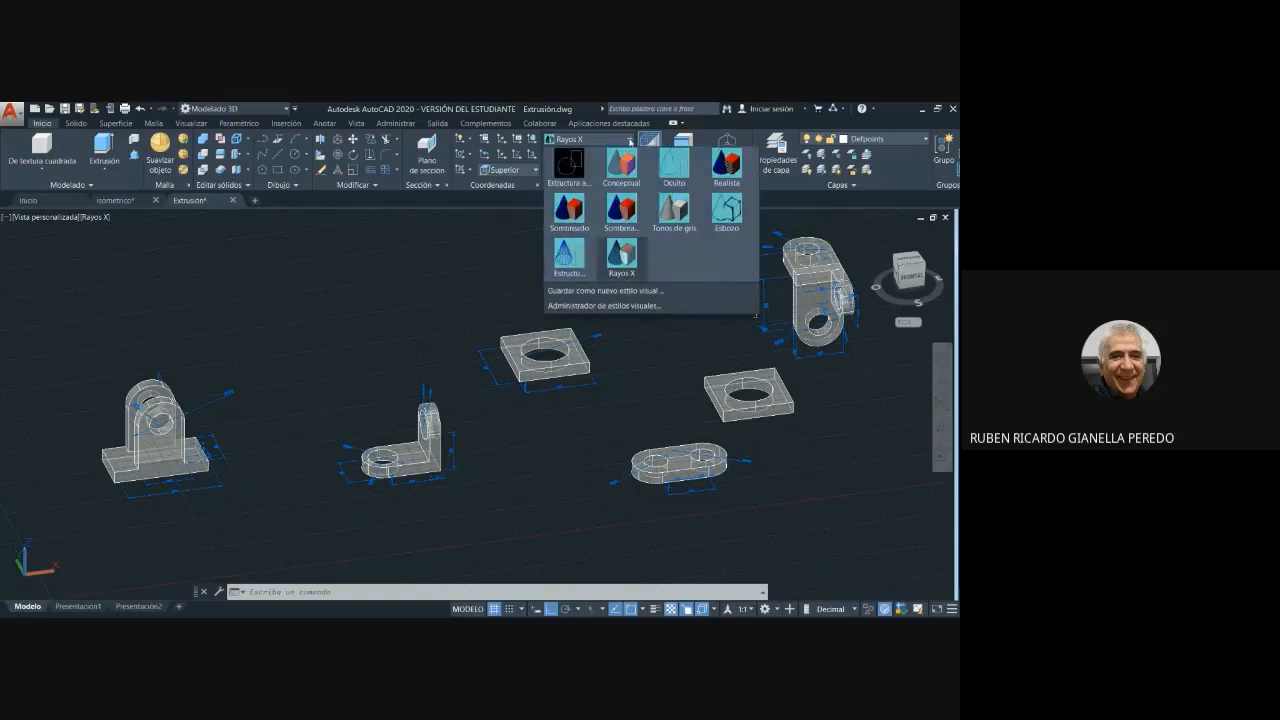
{"action": "left_click", "coordinate": [621, 166]}
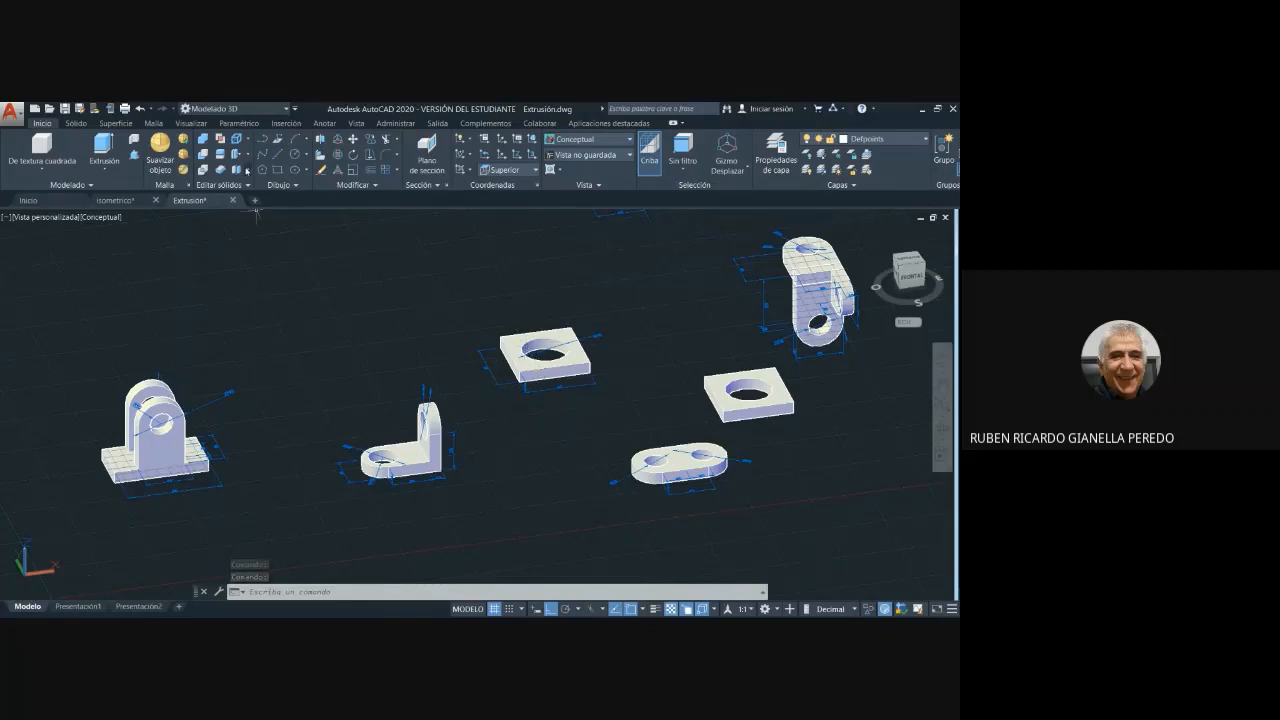
{"action": "left_click", "coordinate": [279, 155]}
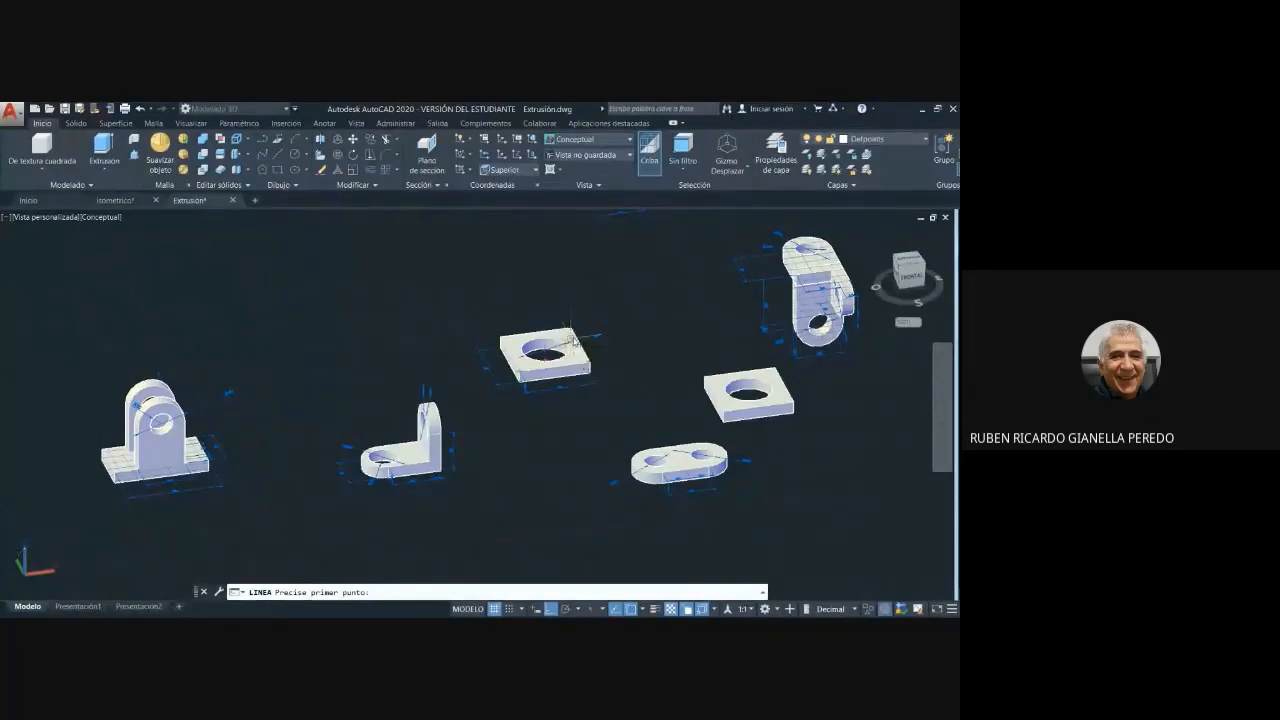
{"action": "left_click", "coordinate": [630, 140]}
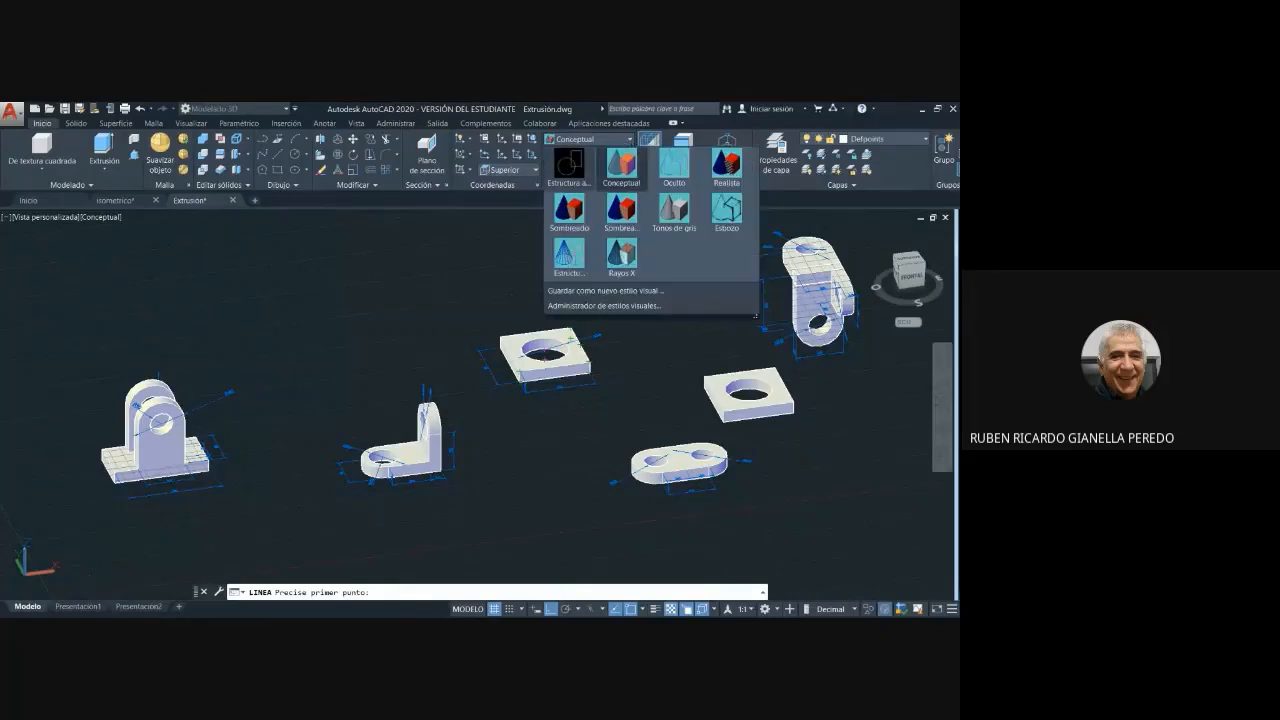
{"action": "left_click", "coordinate": [568, 166]}
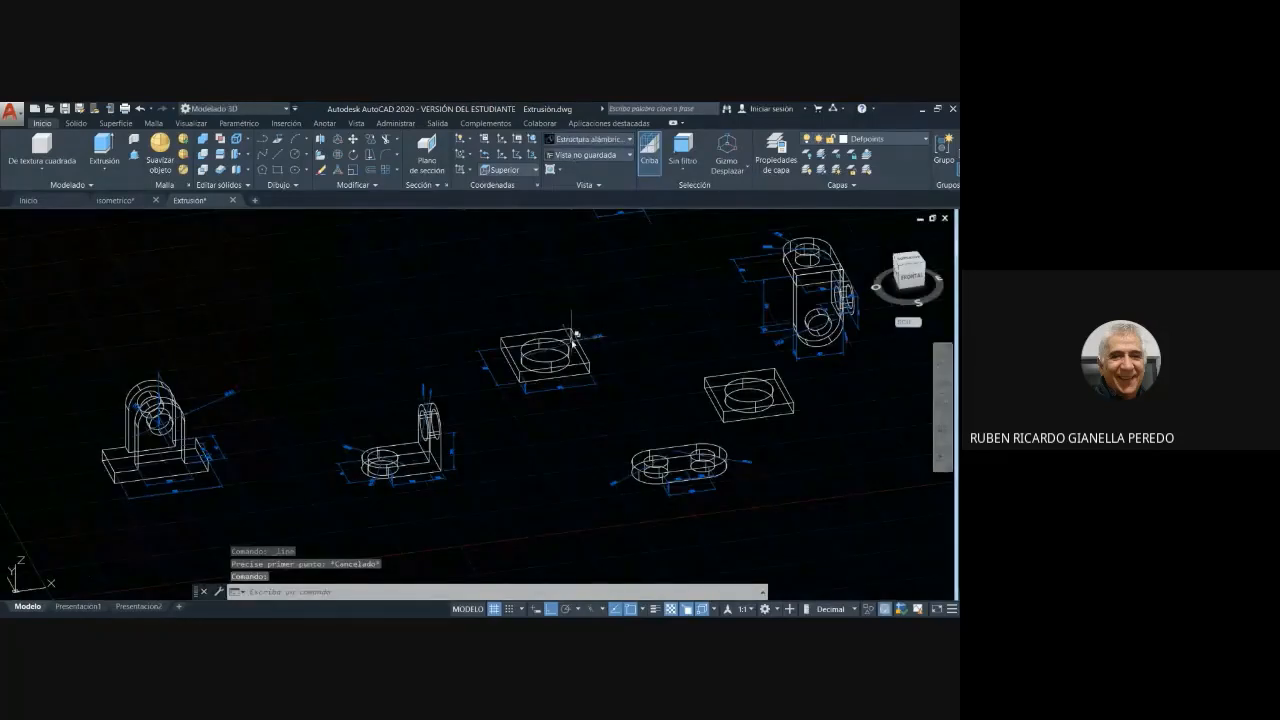
- Try to start a line at the vertices and edge midpoints of the dimensioned square plate with the hole
{"action": "key", "text": "Return"}
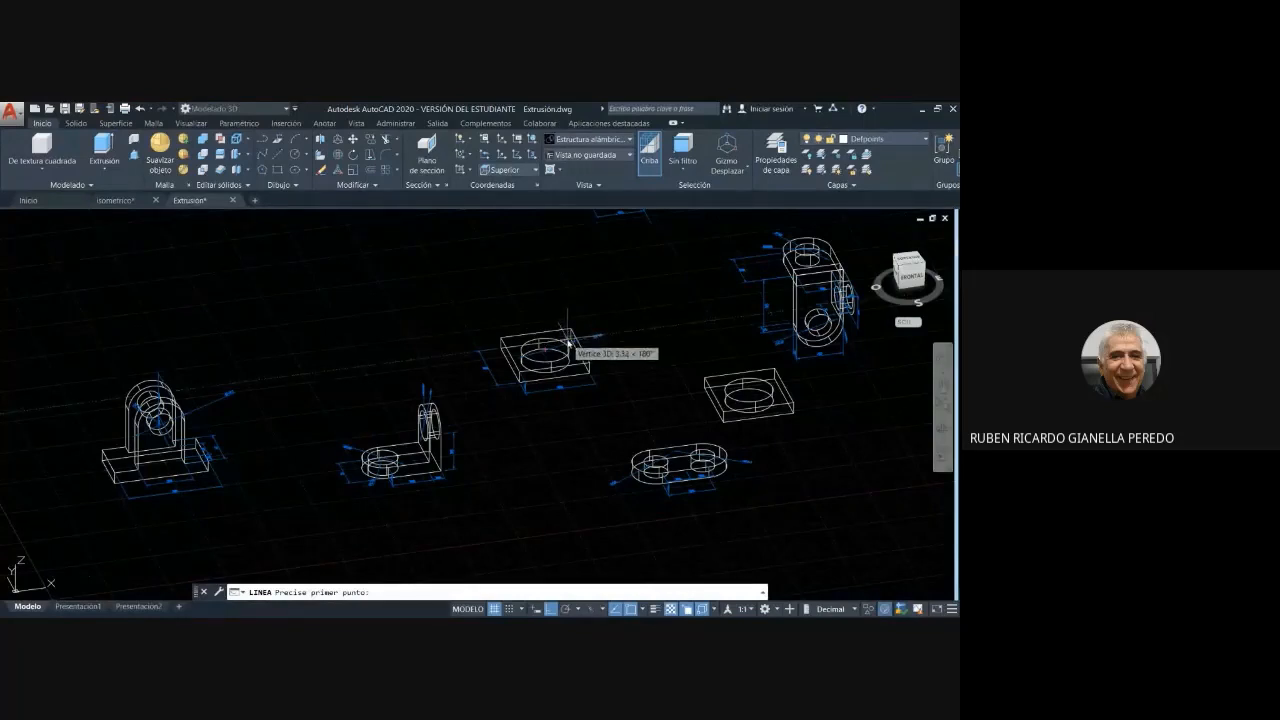
{"action": "left_click", "coordinate": [571, 343]}
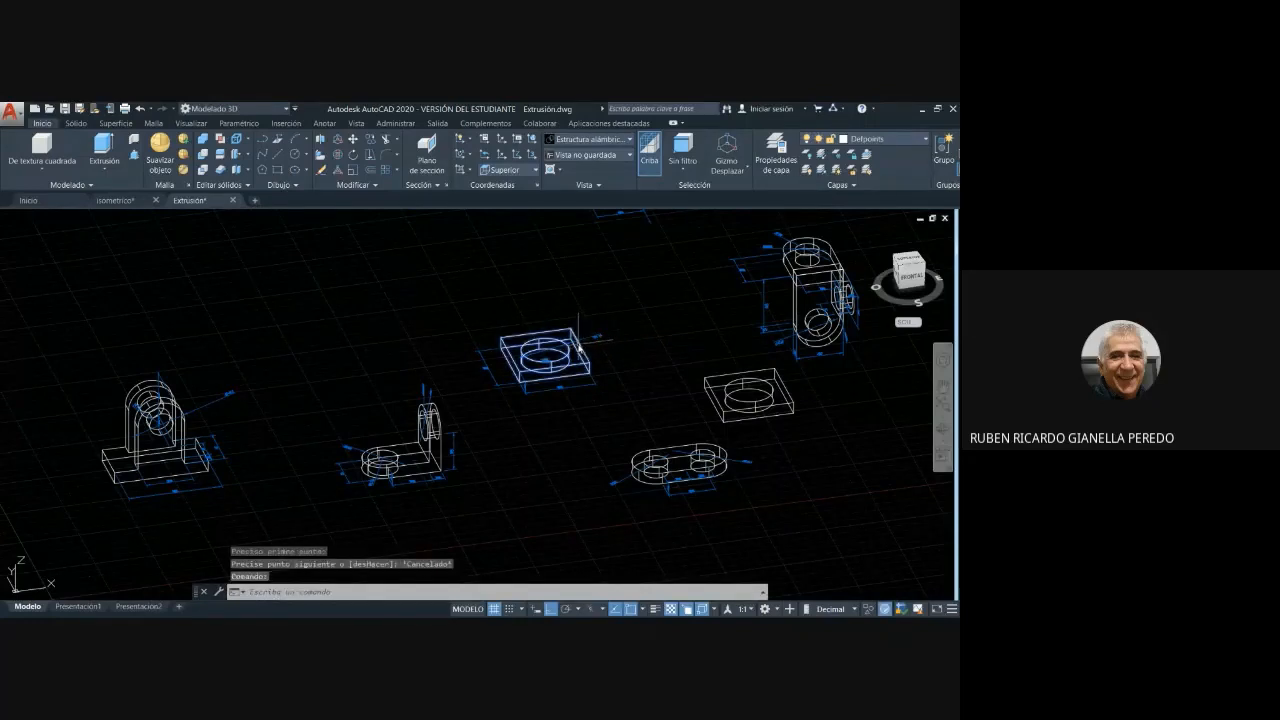
{"action": "key", "text": "Escape"}
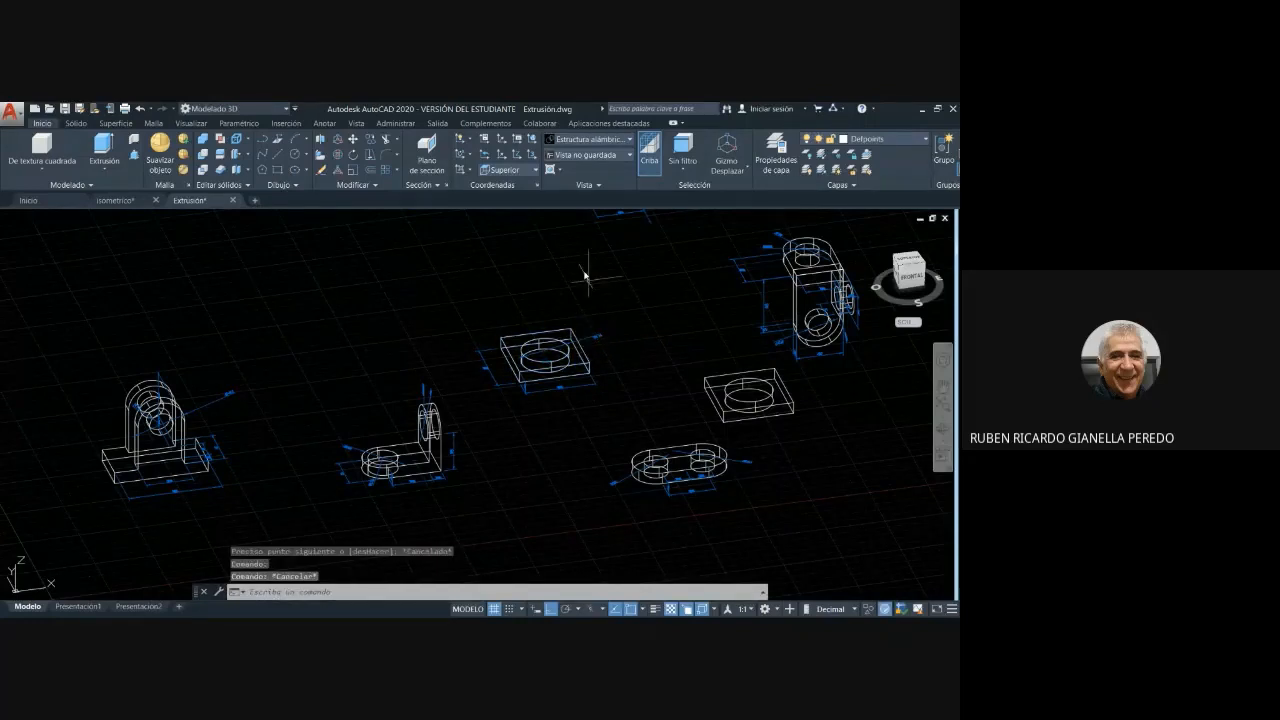
{"action": "left_click", "coordinate": [276, 155]}
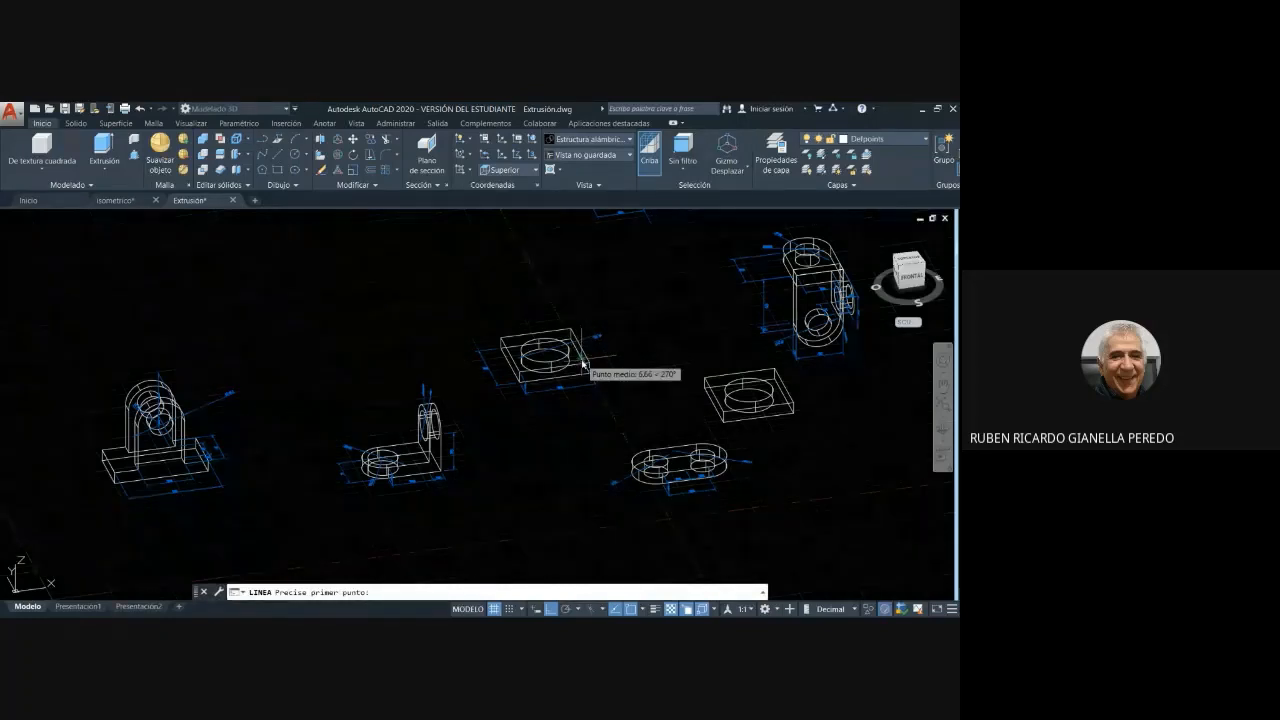
{"action": "key", "text": "Escape"}
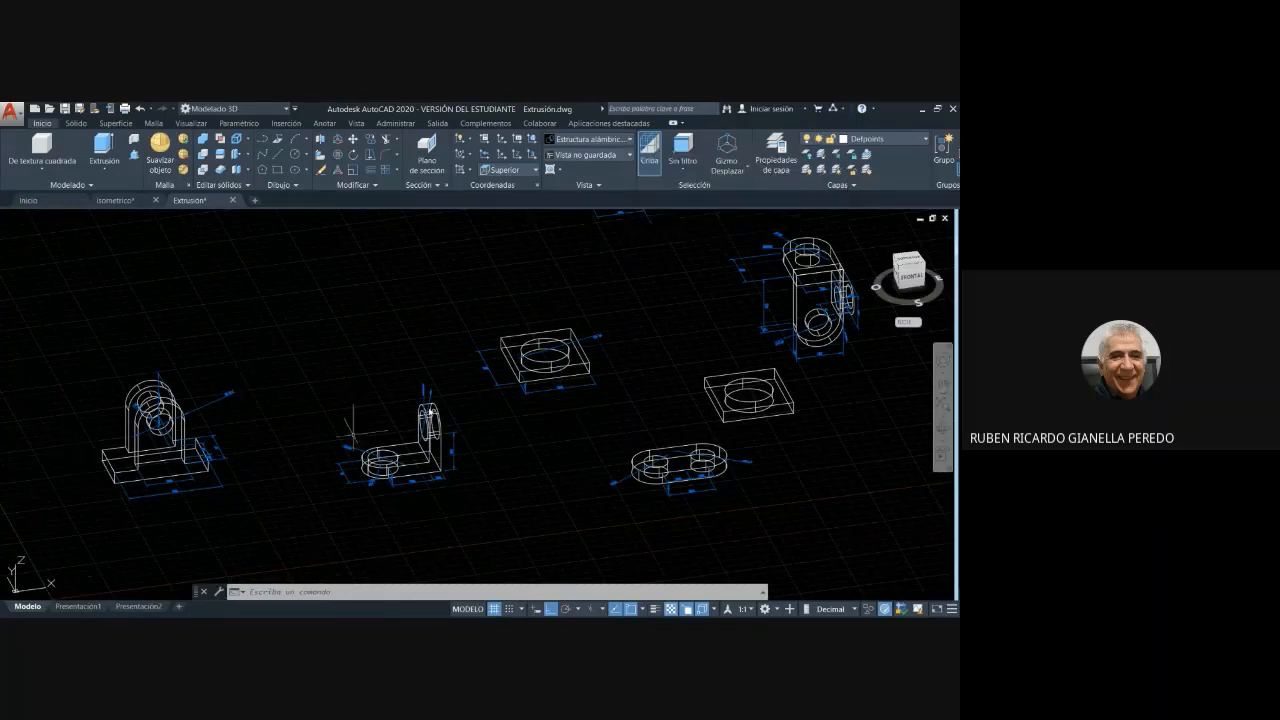
- Return the parts to the Conceptual visual style and bring all of them into view
{"action": "left_click", "coordinate": [631, 140]}
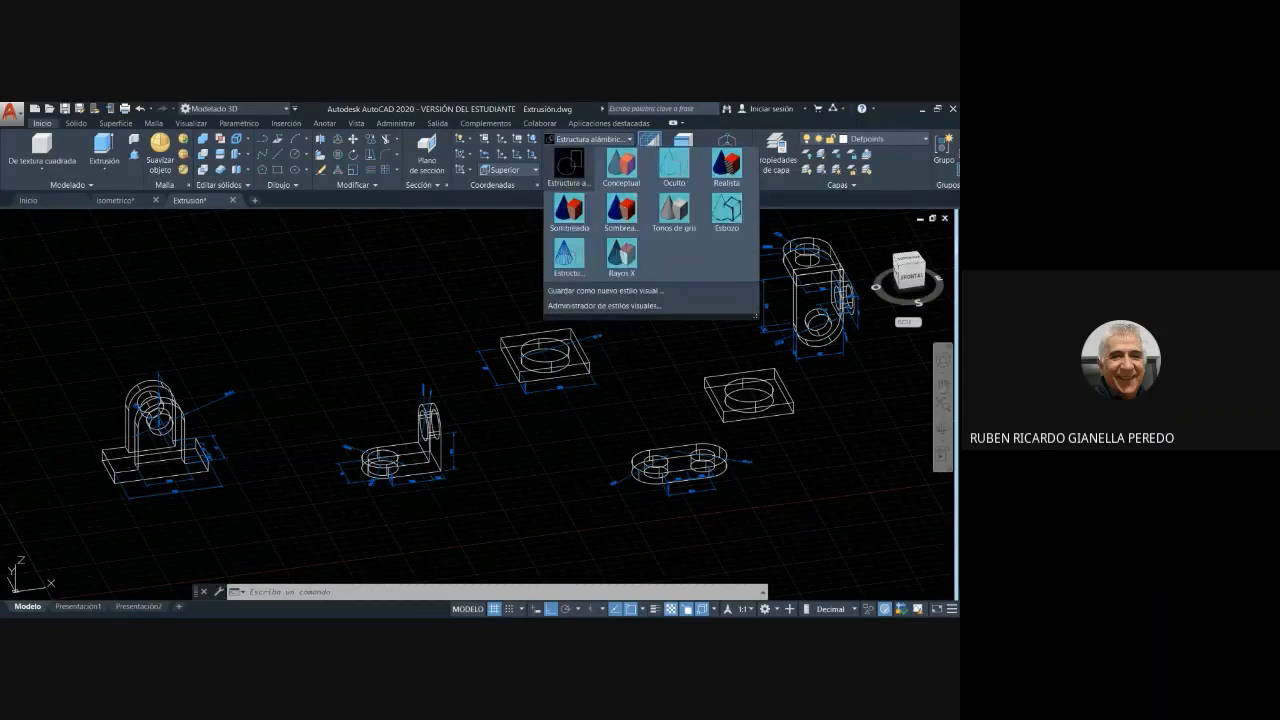
{"action": "left_click", "coordinate": [619, 163]}
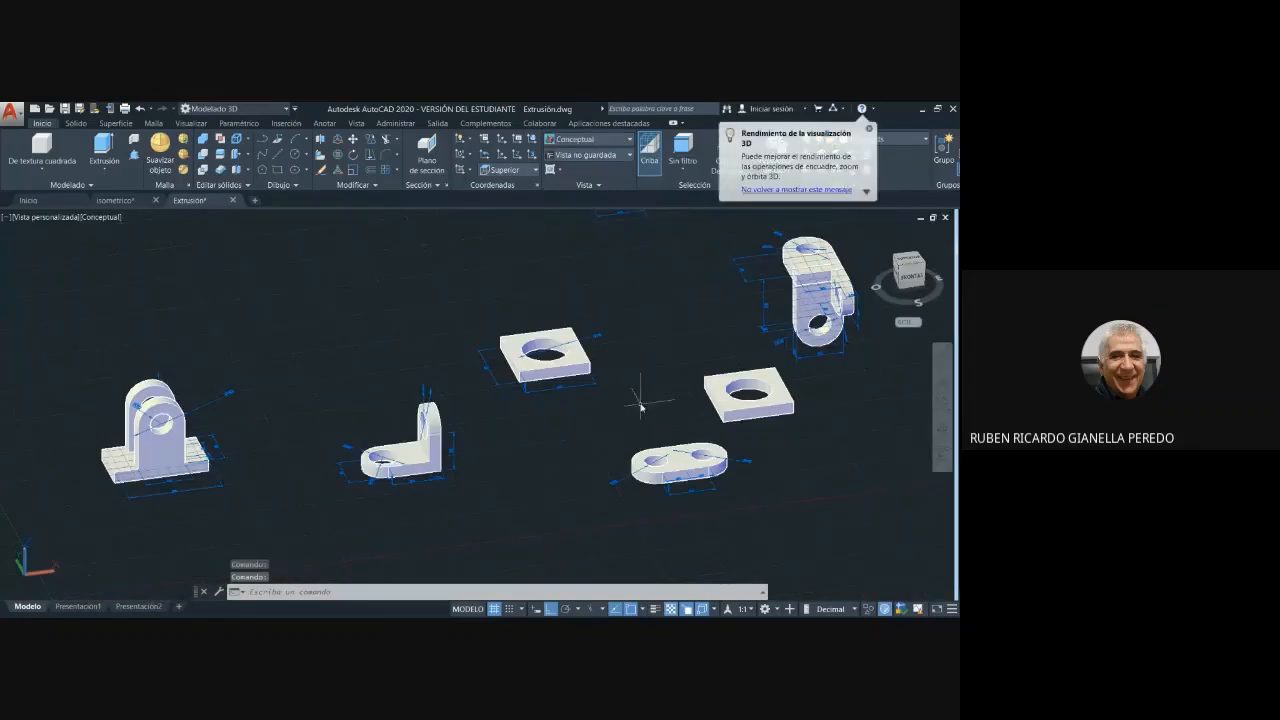
{"action": "scroll", "coordinate": [640, 392], "scroll_direction": "down", "scroll_amount": 2}
{"action": "middle_click_drag", "start_coordinate": [648, 316], "coordinate": [560, 334]}
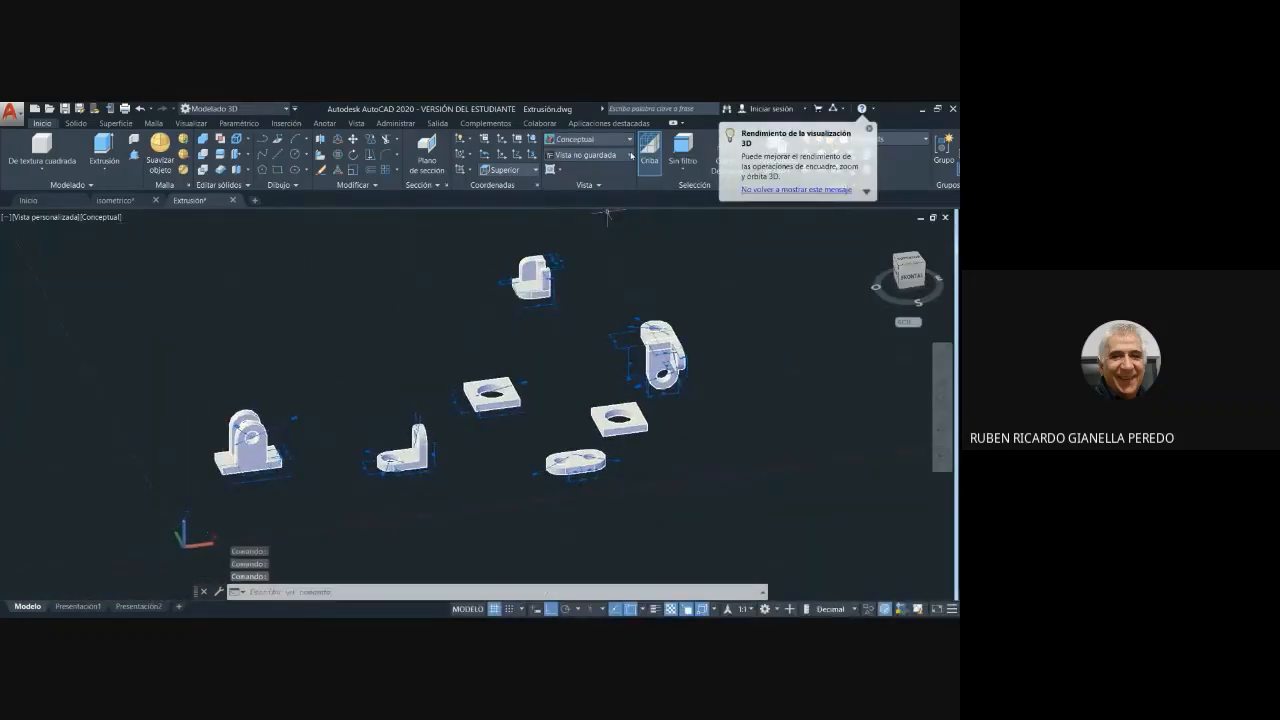
- Review the available preset views and examine the holed plates and brackets up close
{"action": "left_click", "coordinate": [630, 155]}
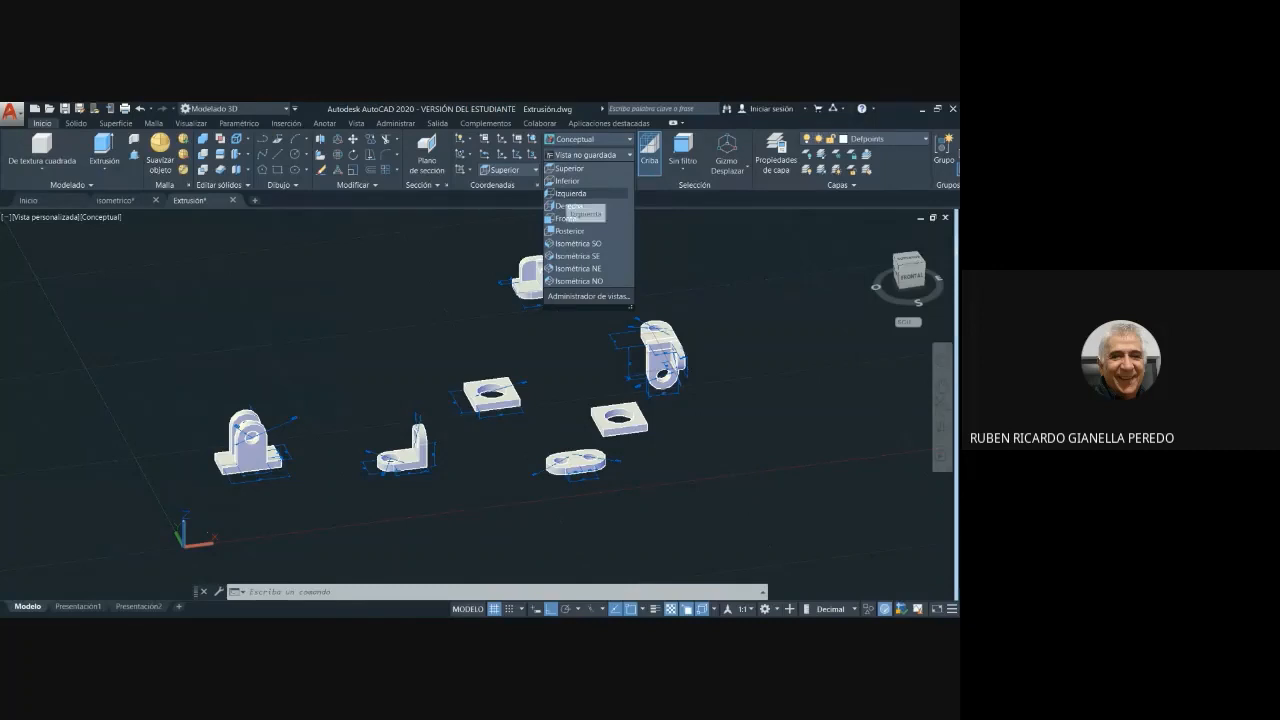
{"action": "scroll", "coordinate": [522, 279], "scroll_direction": "up", "scroll_amount": 3}
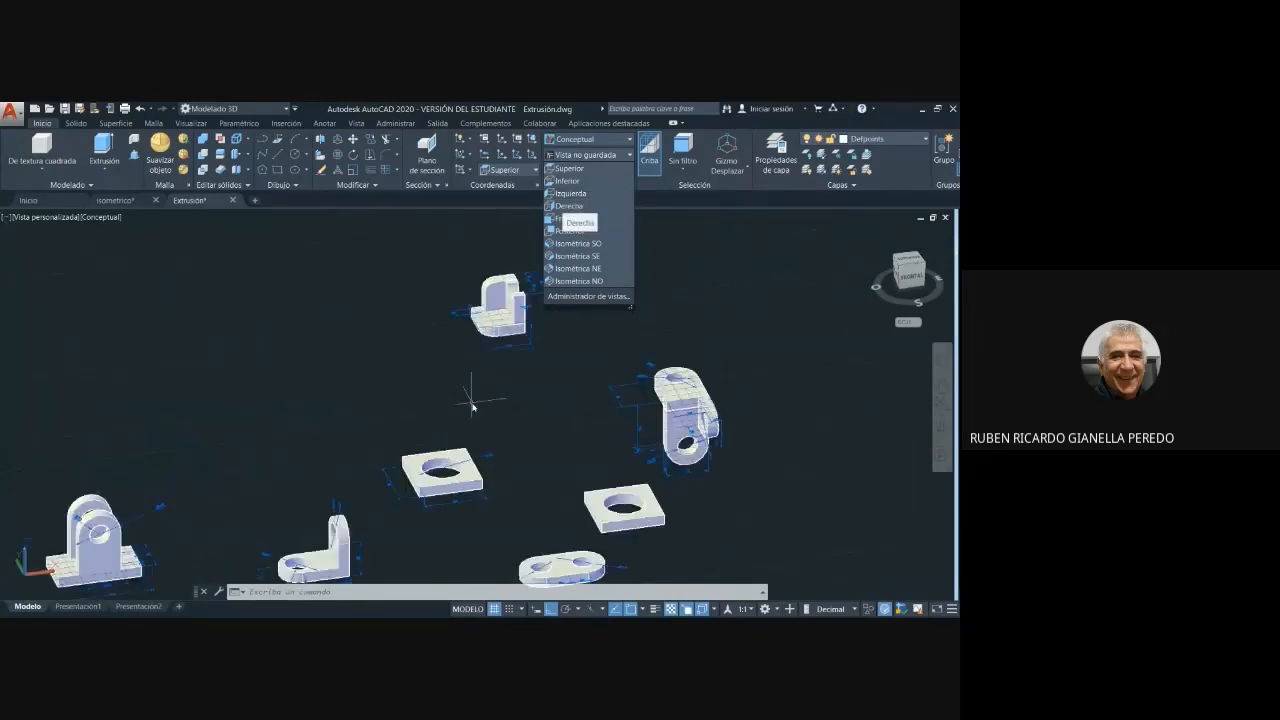
{"action": "left_click", "coordinate": [531, 416]}
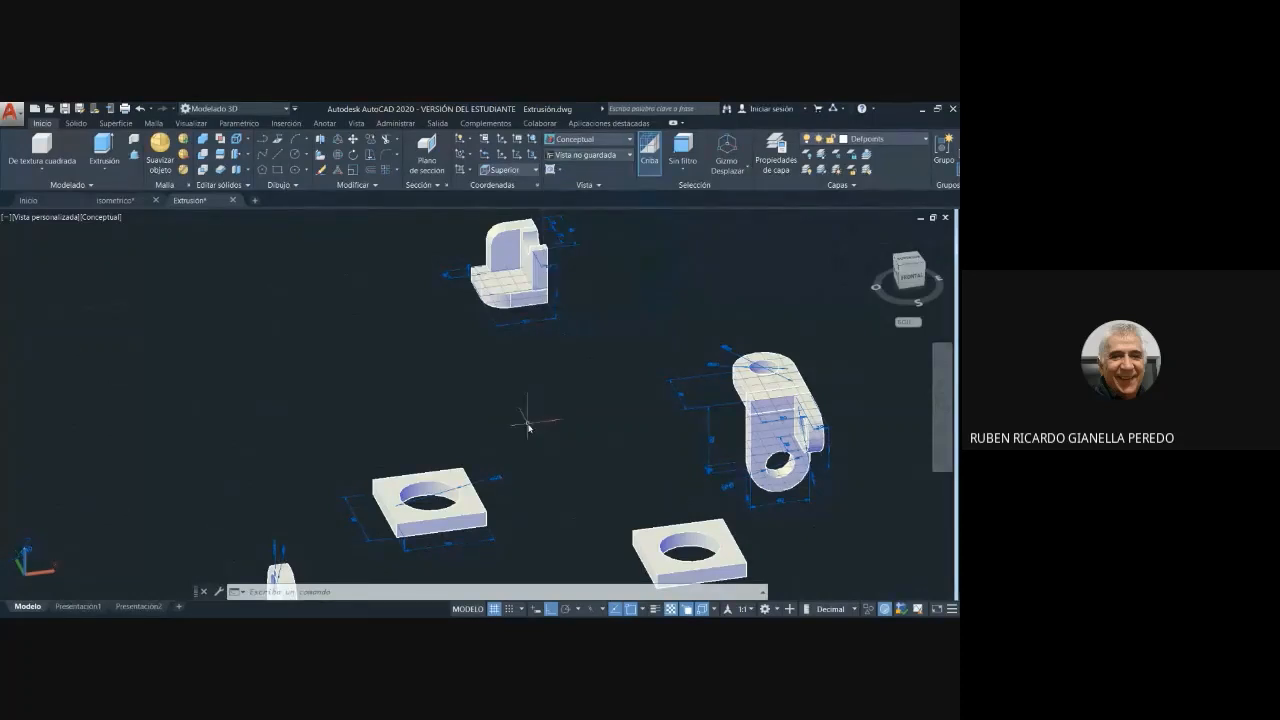
{"action": "middle_click_drag", "start_coordinate": [523, 423], "coordinate": [589, 306]}
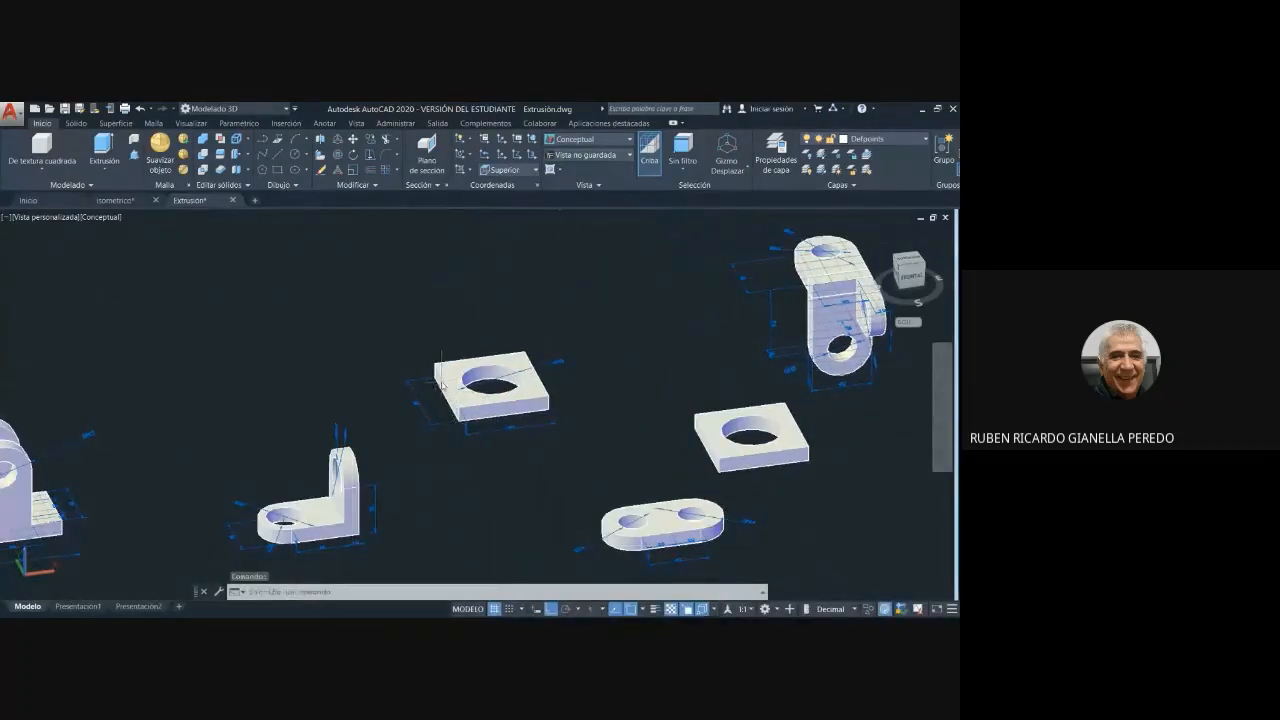
- Show the parts from the Frontal preset view, followed by the Isométrica SO view
{"action": "left_click", "coordinate": [632, 155]}
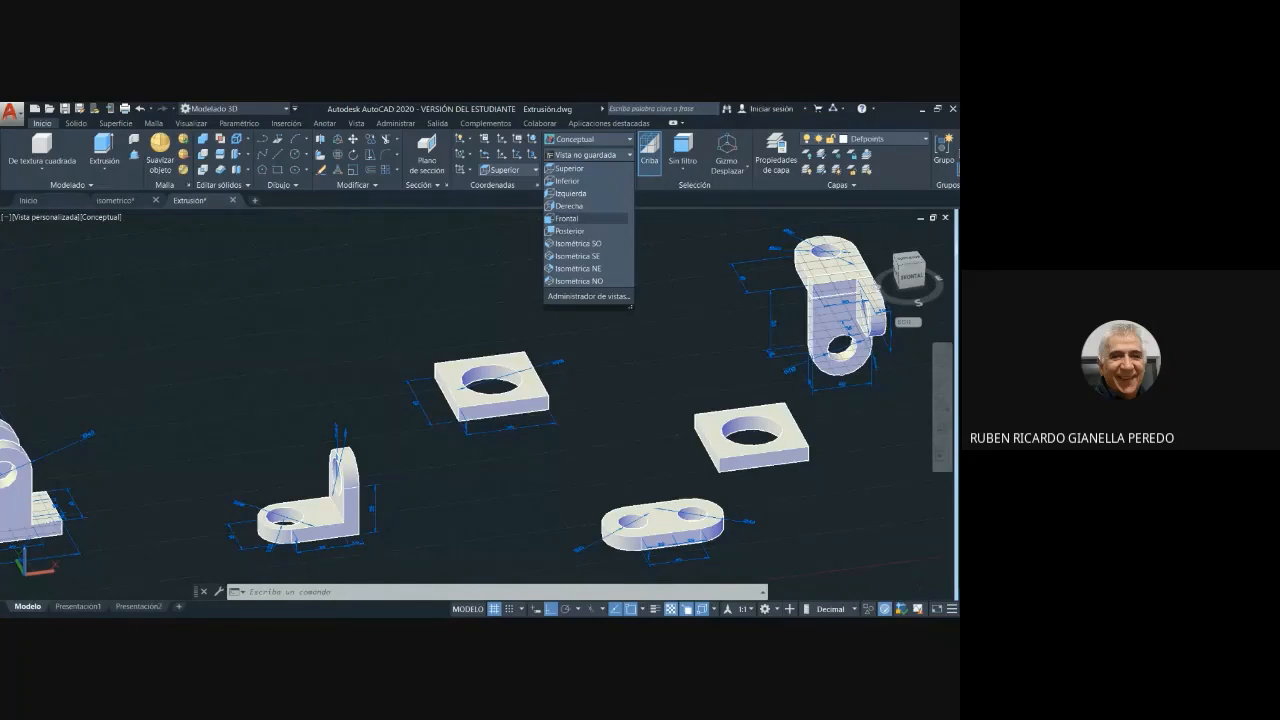
{"action": "left_click", "coordinate": [575, 218]}
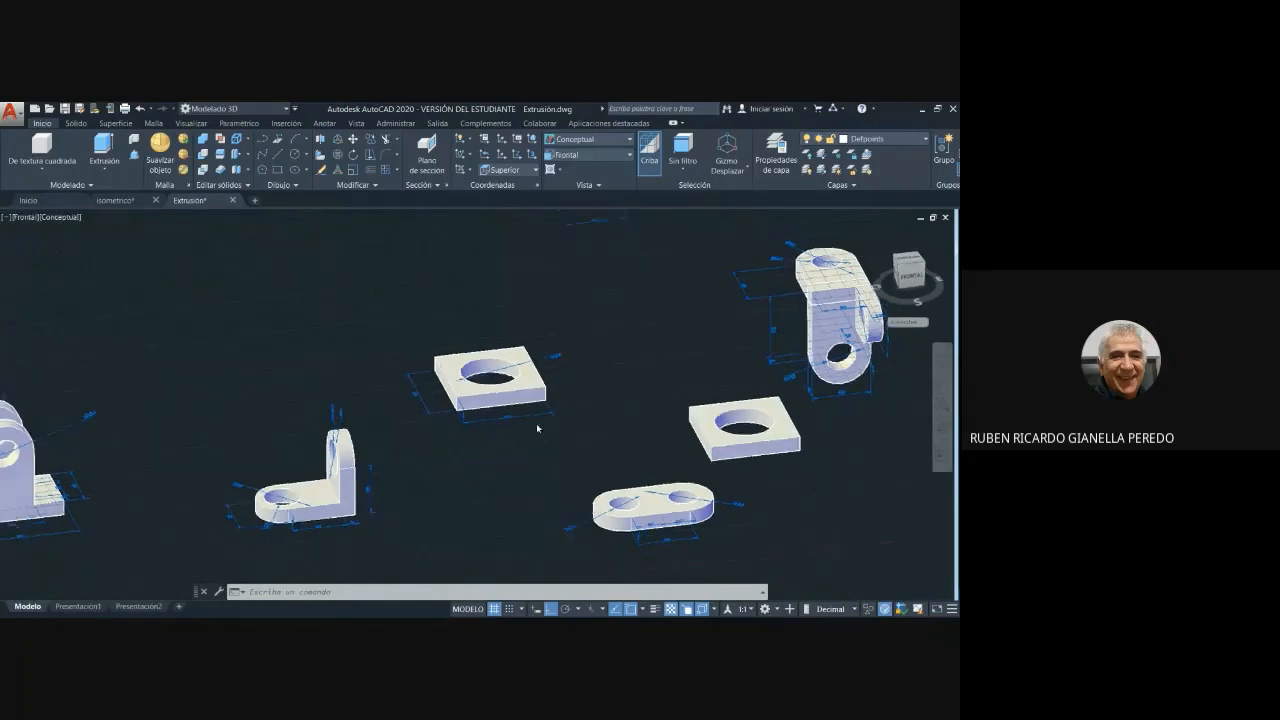
{"action": "left_click", "coordinate": [630, 157]}
{"action": "left_click", "coordinate": [580, 243]}
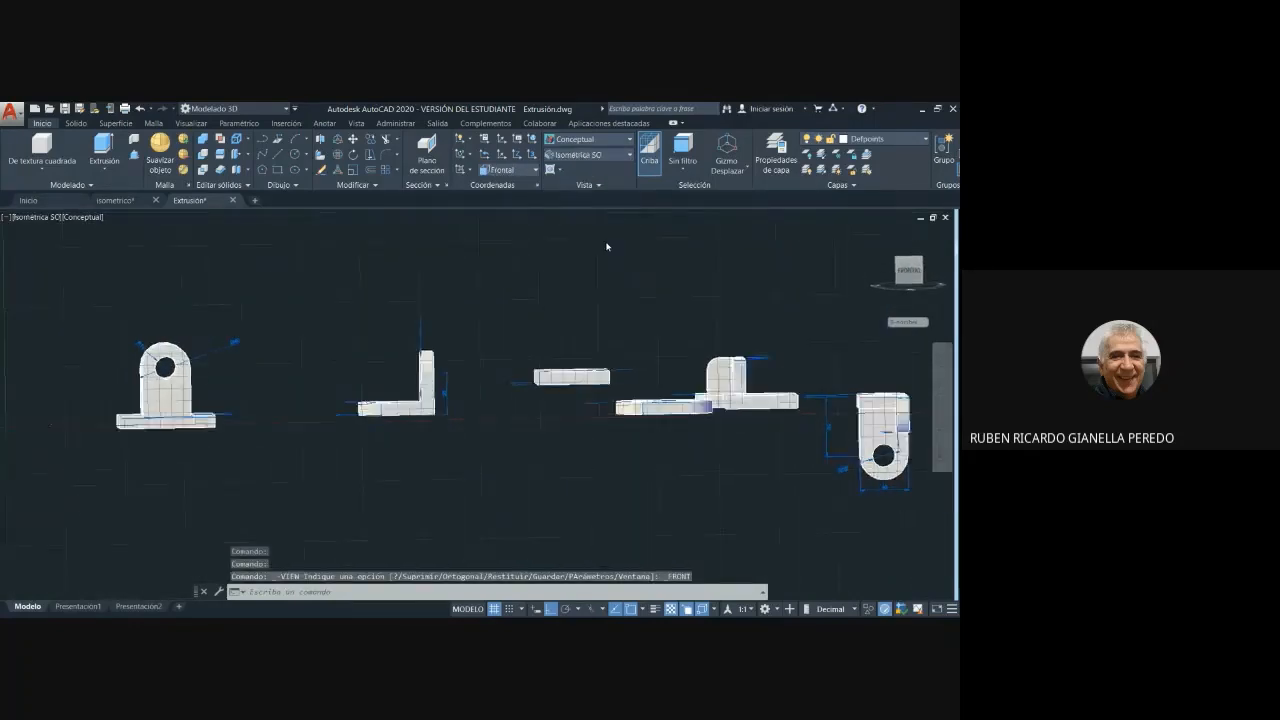
{"action": "scroll", "coordinate": [558, 445], "scroll_direction": "up", "scroll_amount": 5}
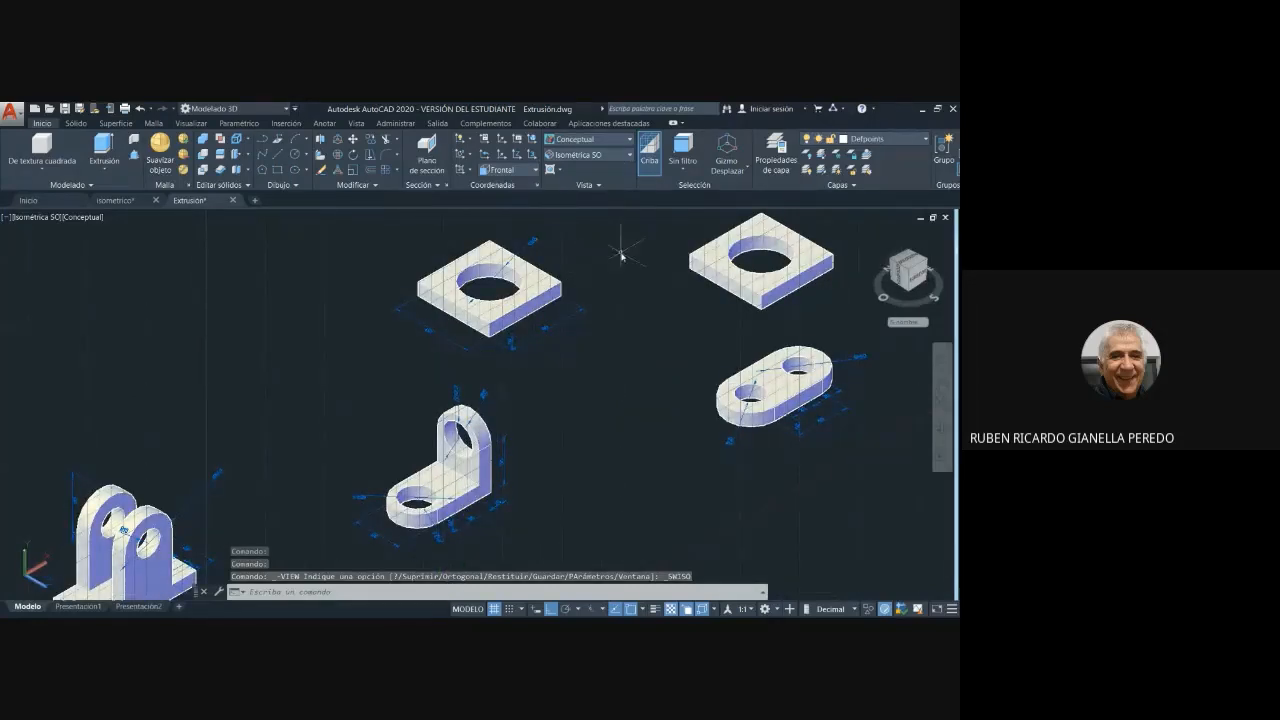
{"action": "middle_click_drag", "start_coordinate": [621, 252], "coordinate": [608, 327]}
- Show the parts from the Superior preset view and try to start a circle between the holed parts
{"action": "left_click", "coordinate": [629, 155]}
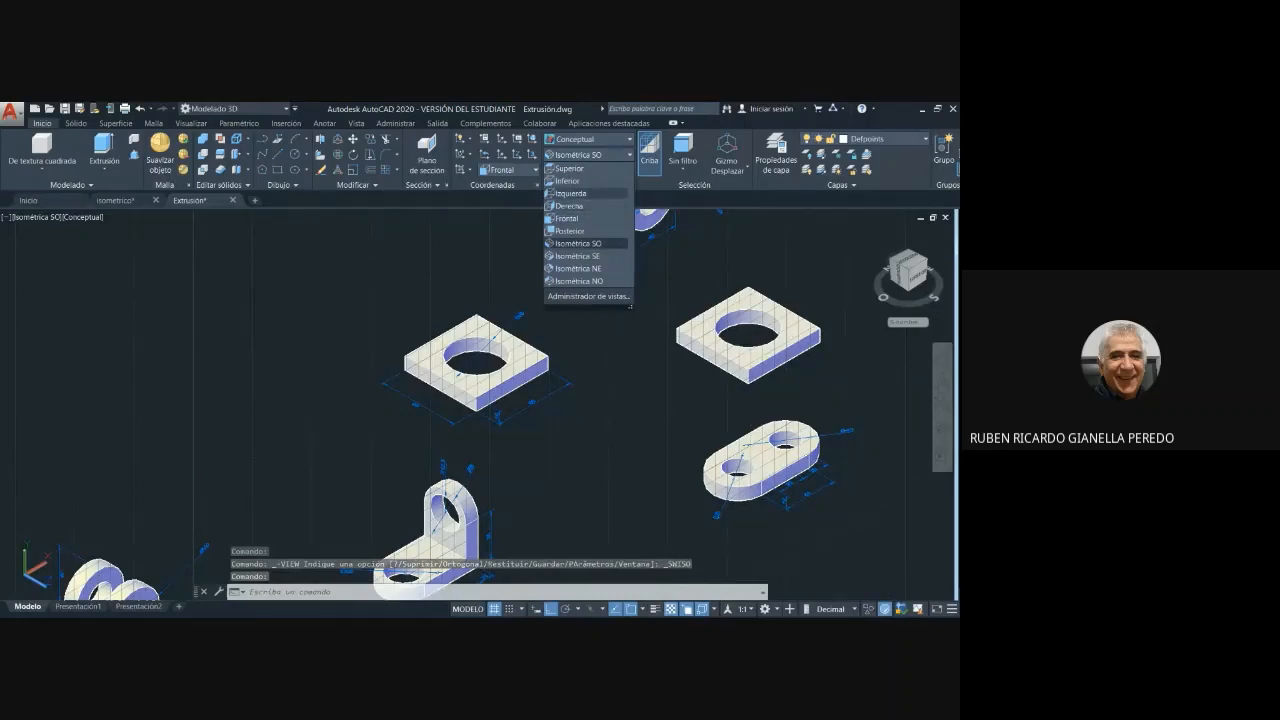
{"action": "left_click", "coordinate": [572, 168]}
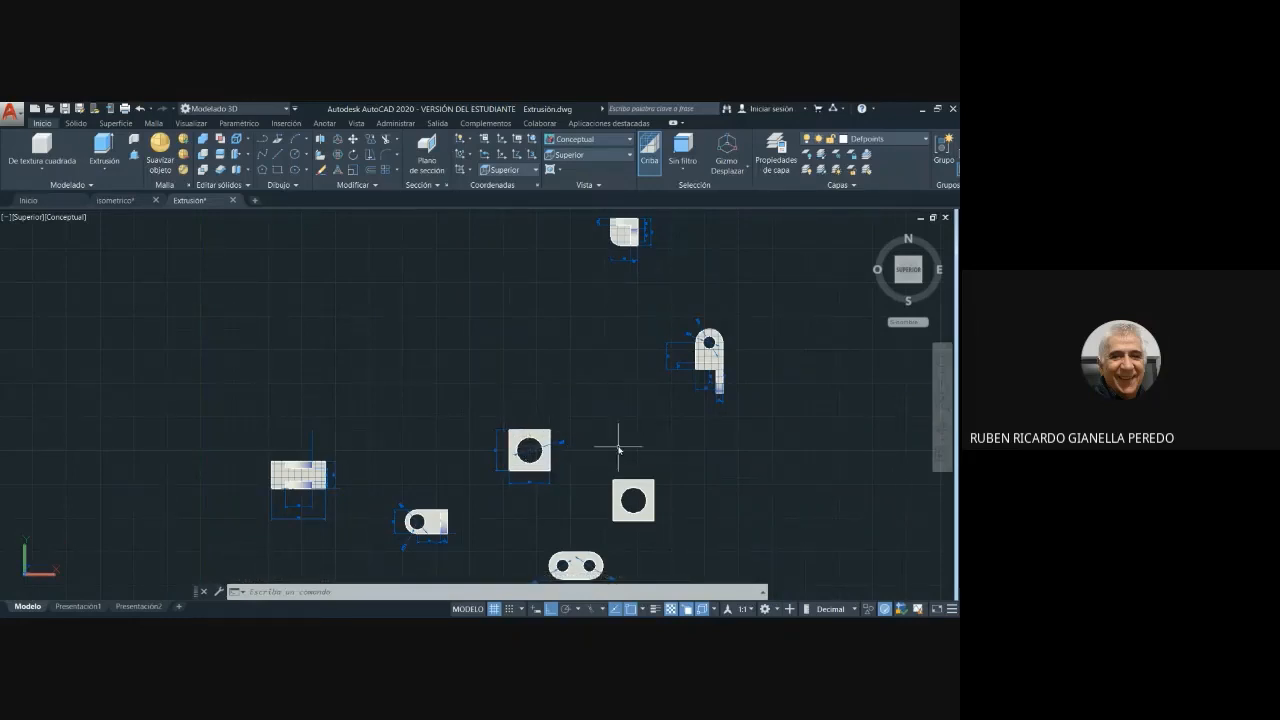
{"action": "middle_click_drag", "start_coordinate": [623, 429], "coordinate": [563, 337]}
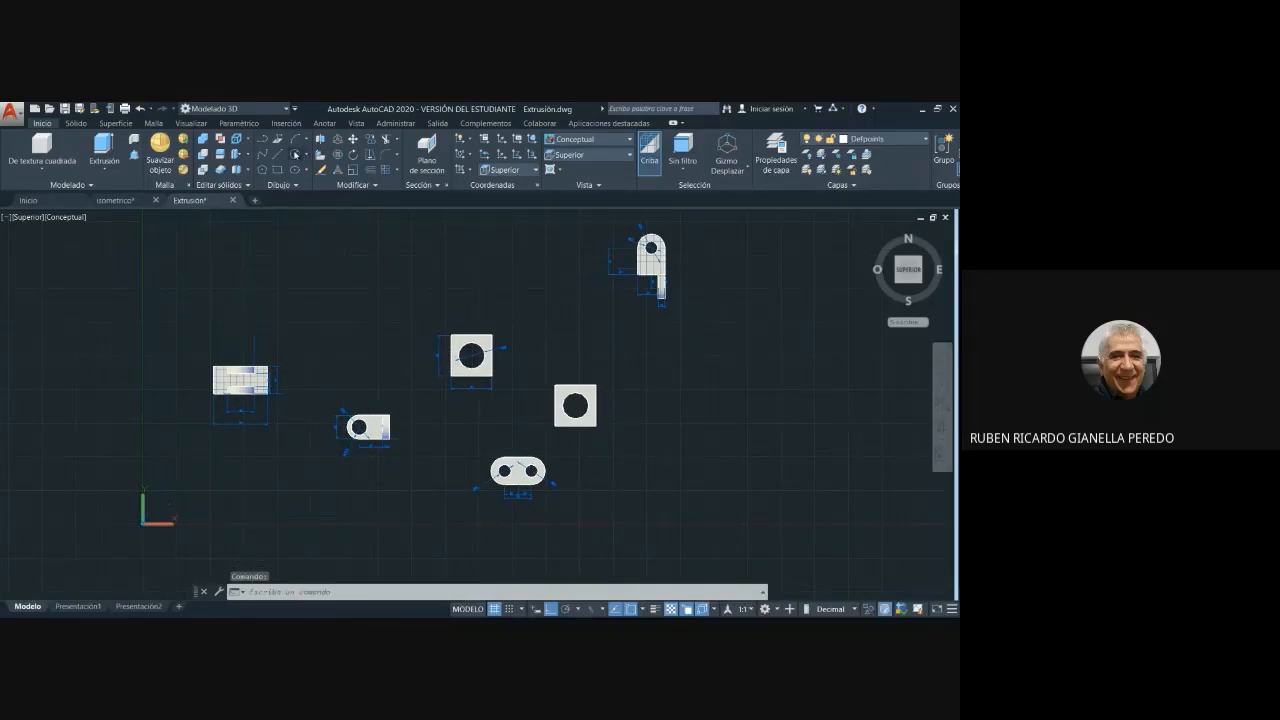
{"action": "left_click", "coordinate": [295, 155]}
{"action": "left_click", "coordinate": [386, 349]}
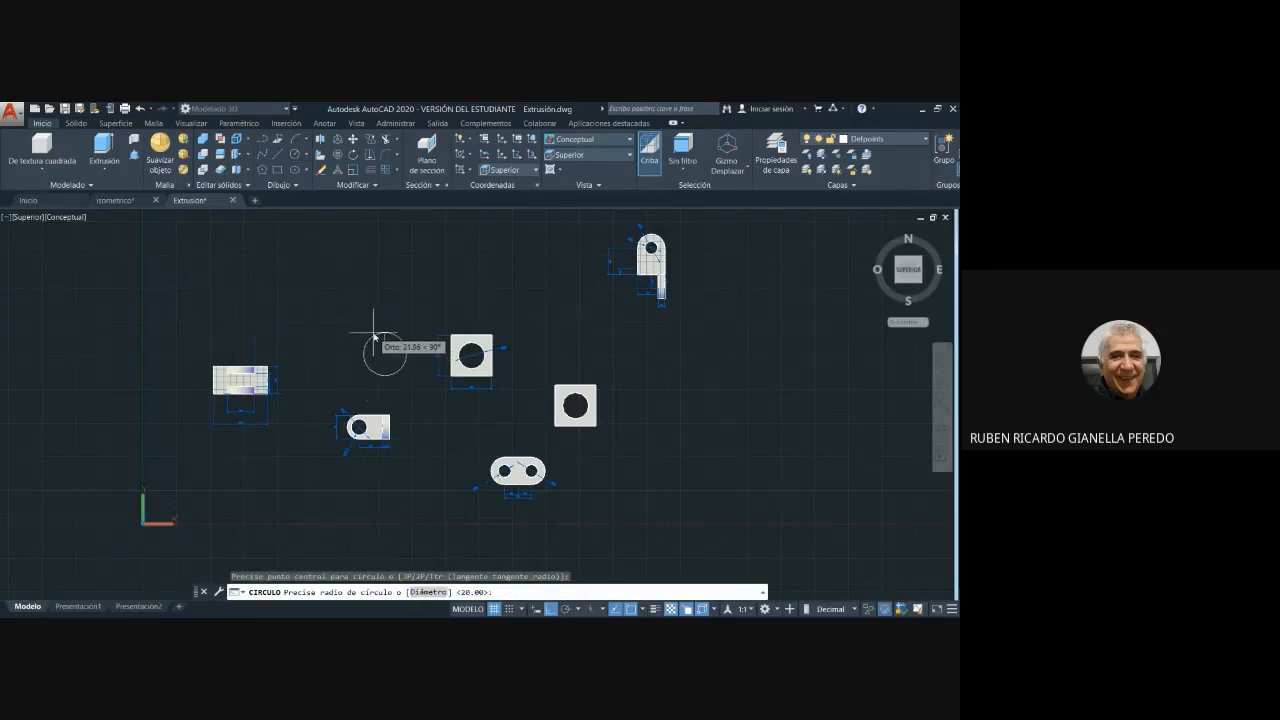
{"action": "key", "text": "Escape"}
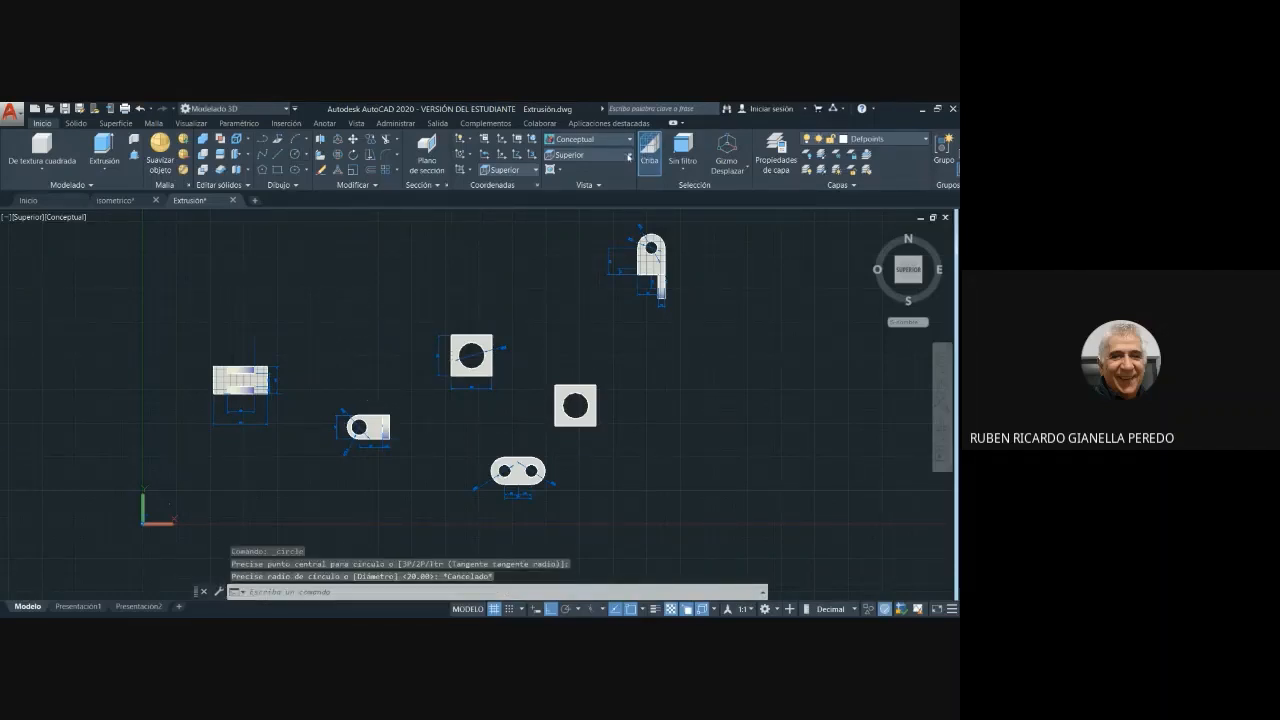
- Show the parts from the Izquierda preset view and try to start a circle above the holed bracket
{"action": "left_click", "coordinate": [629, 156]}
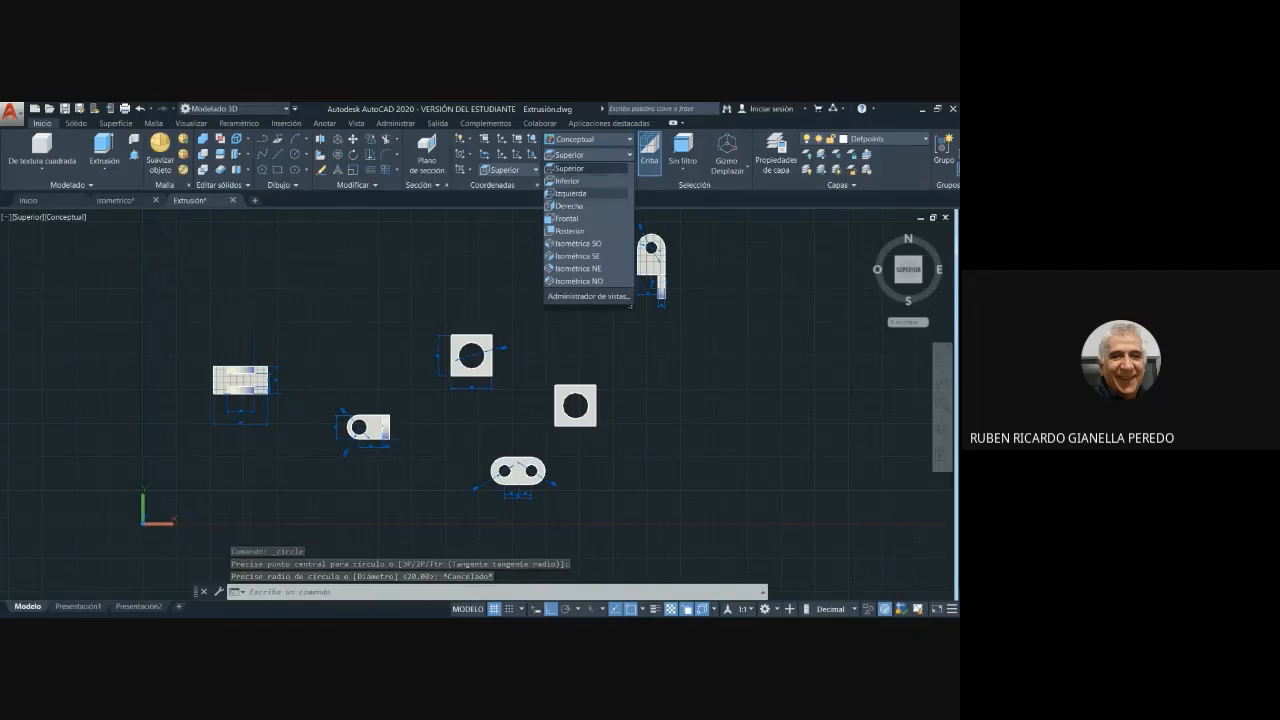
{"action": "left_click", "coordinate": [572, 193]}
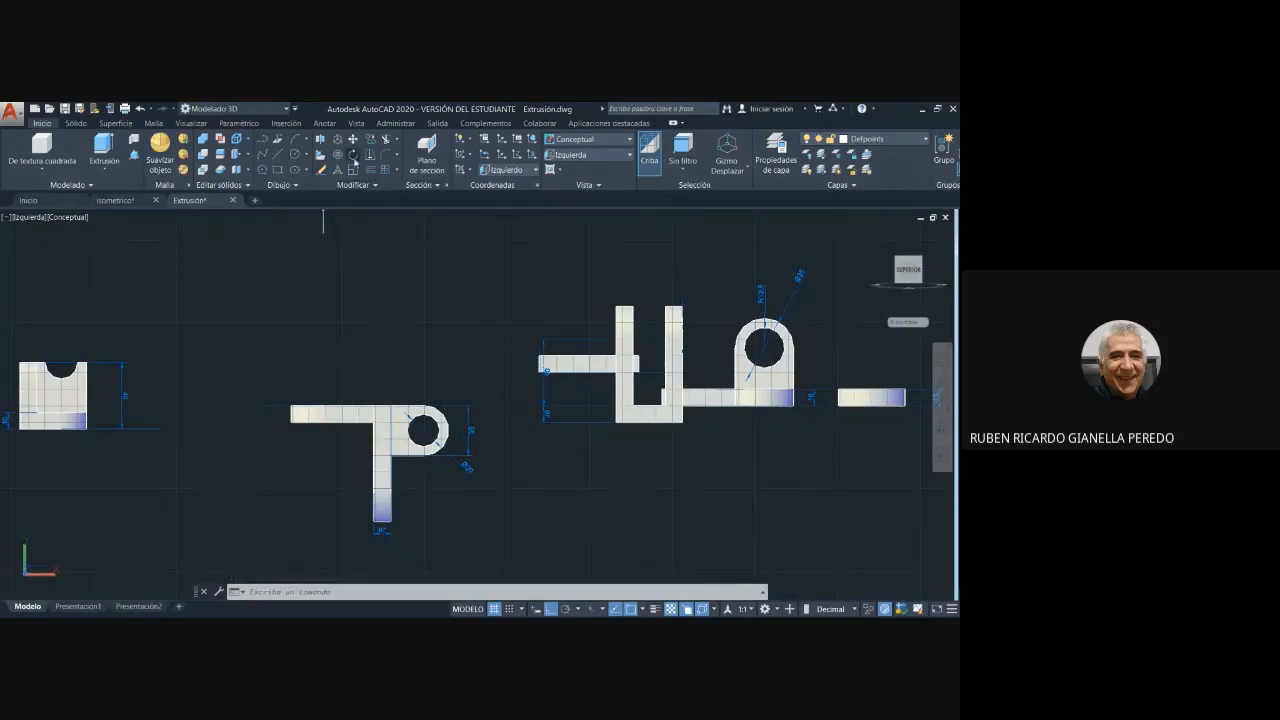
{"action": "left_click", "coordinate": [295, 154]}
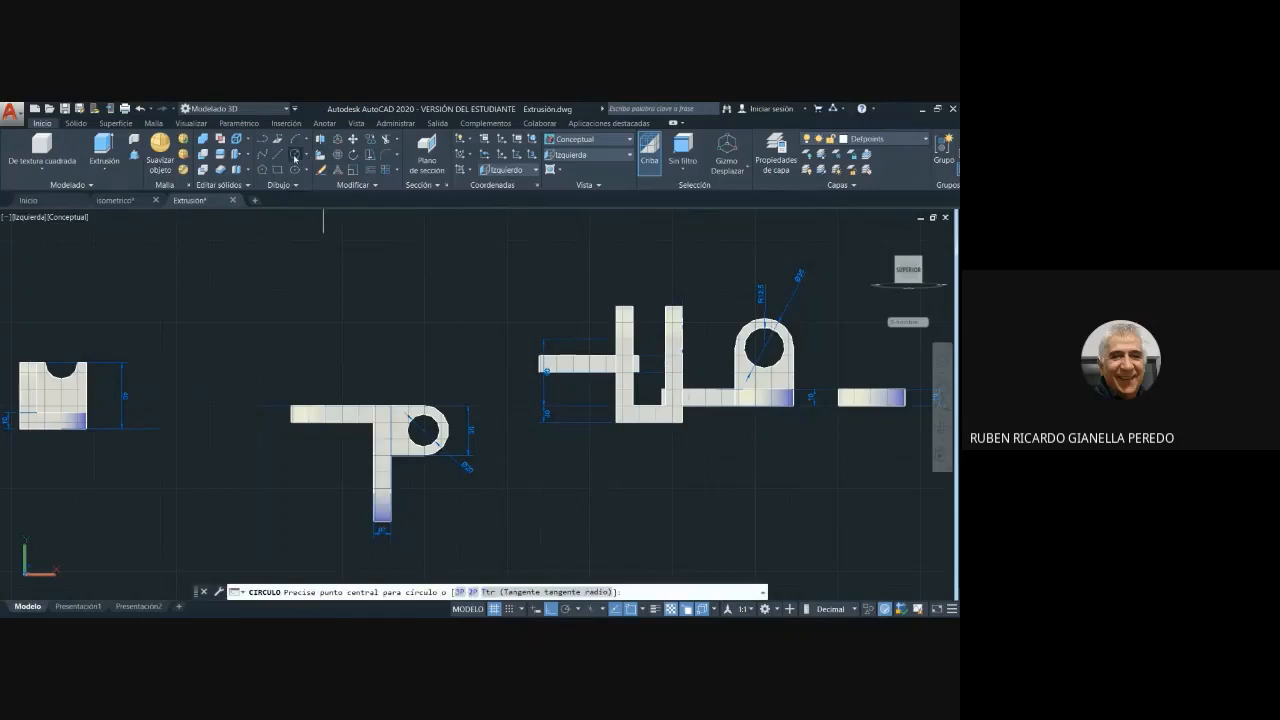
{"action": "left_click", "coordinate": [455, 333]}
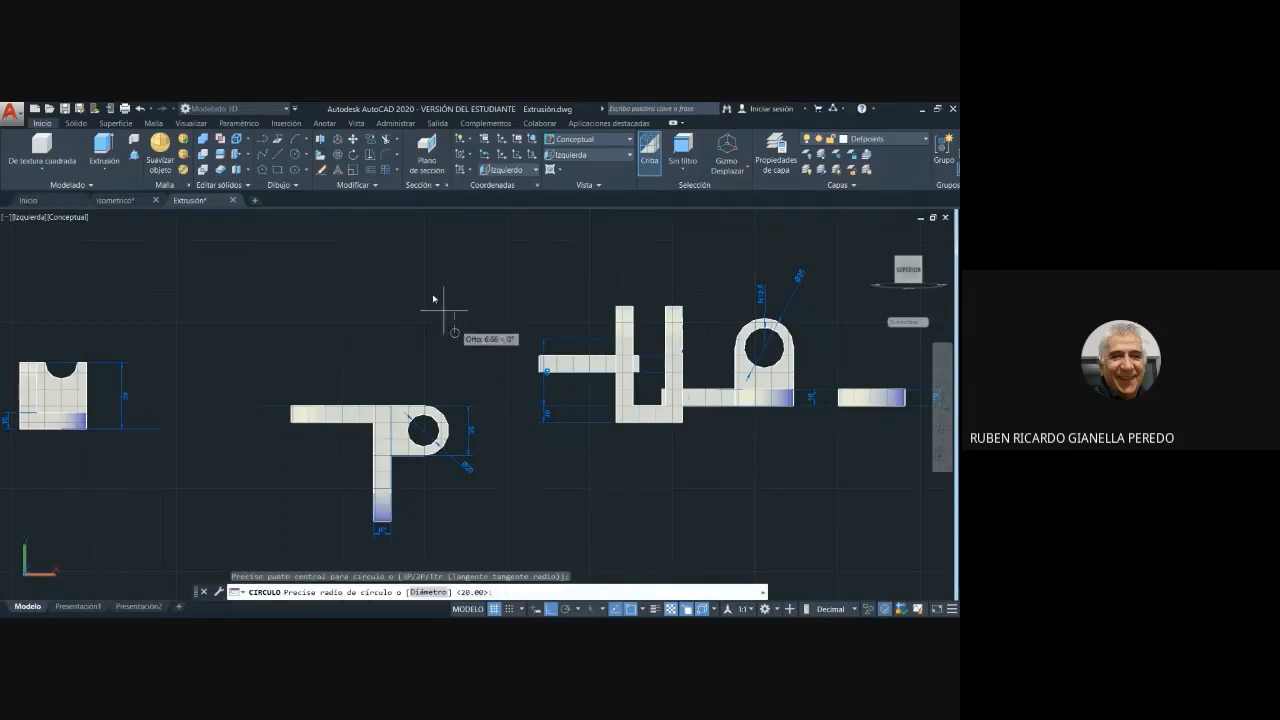
{"action": "key", "text": "Escape"}
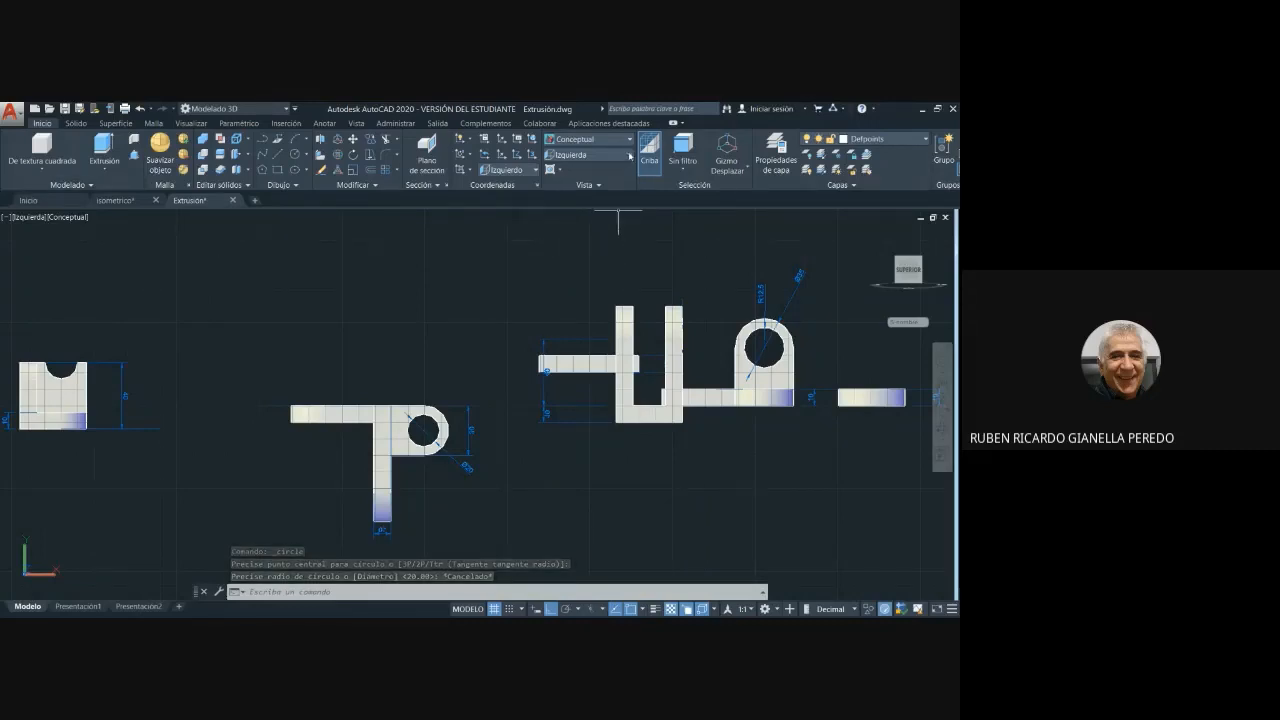
- Return to the Isométrica SO preset view and set the coordinate system to Universal
{"action": "left_click", "coordinate": [631, 157]}
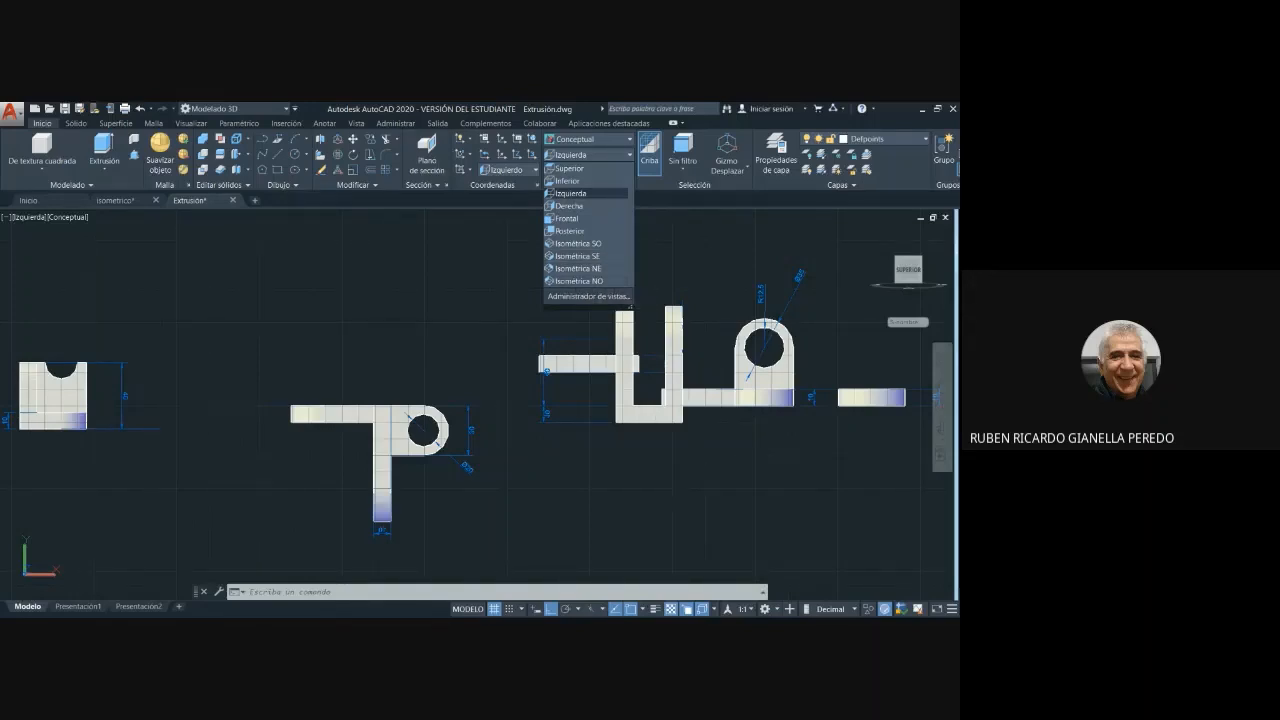
{"action": "left_click", "coordinate": [580, 243]}
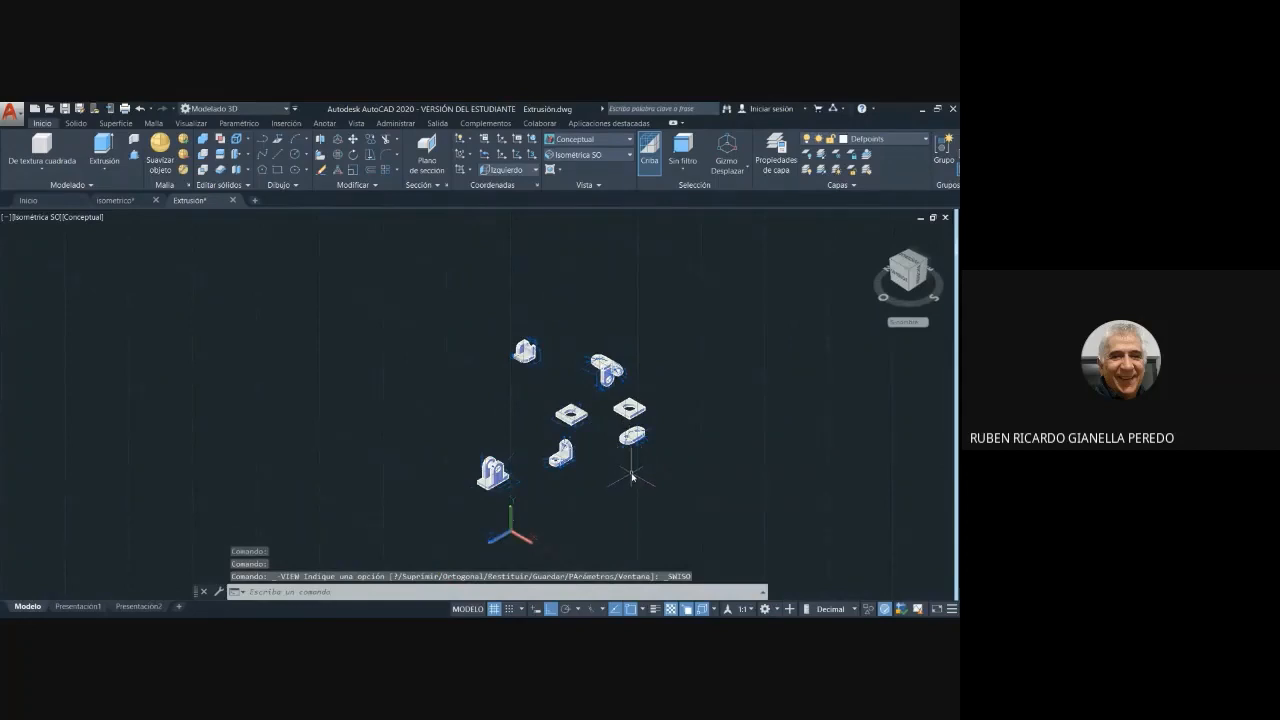
{"action": "left_click", "coordinate": [507, 170]}
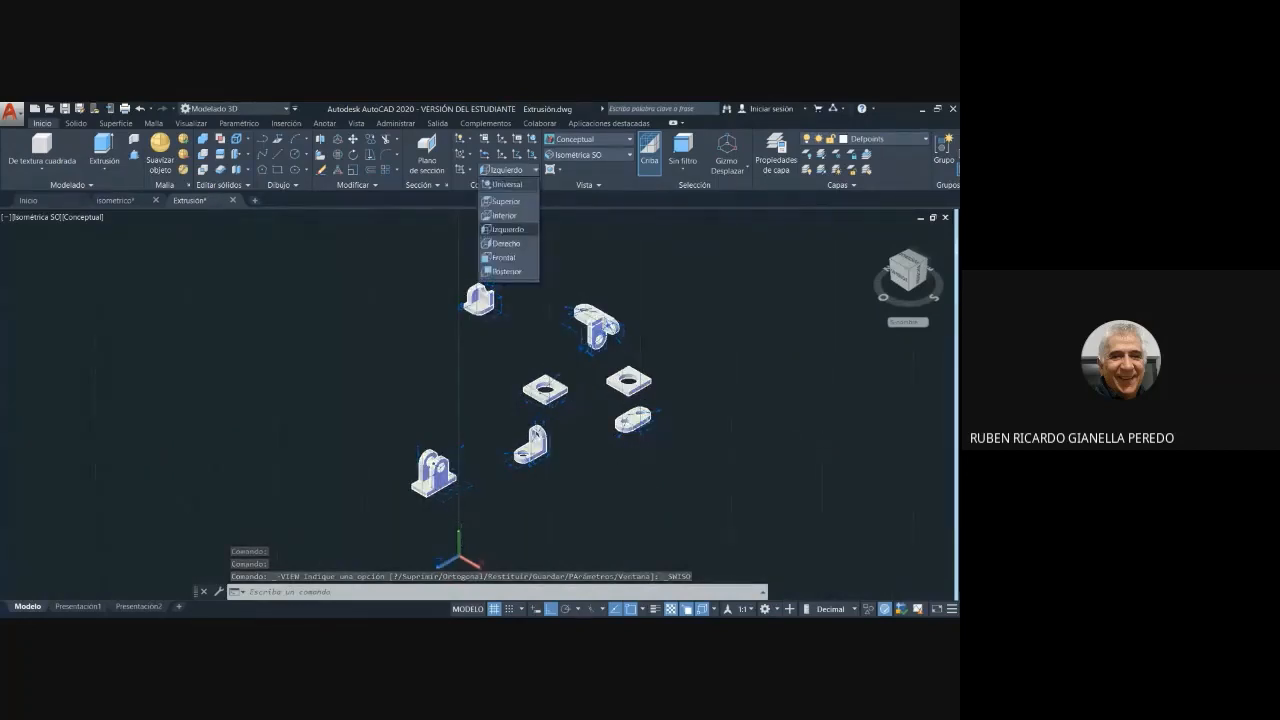
{"action": "left_click", "coordinate": [541, 247]}
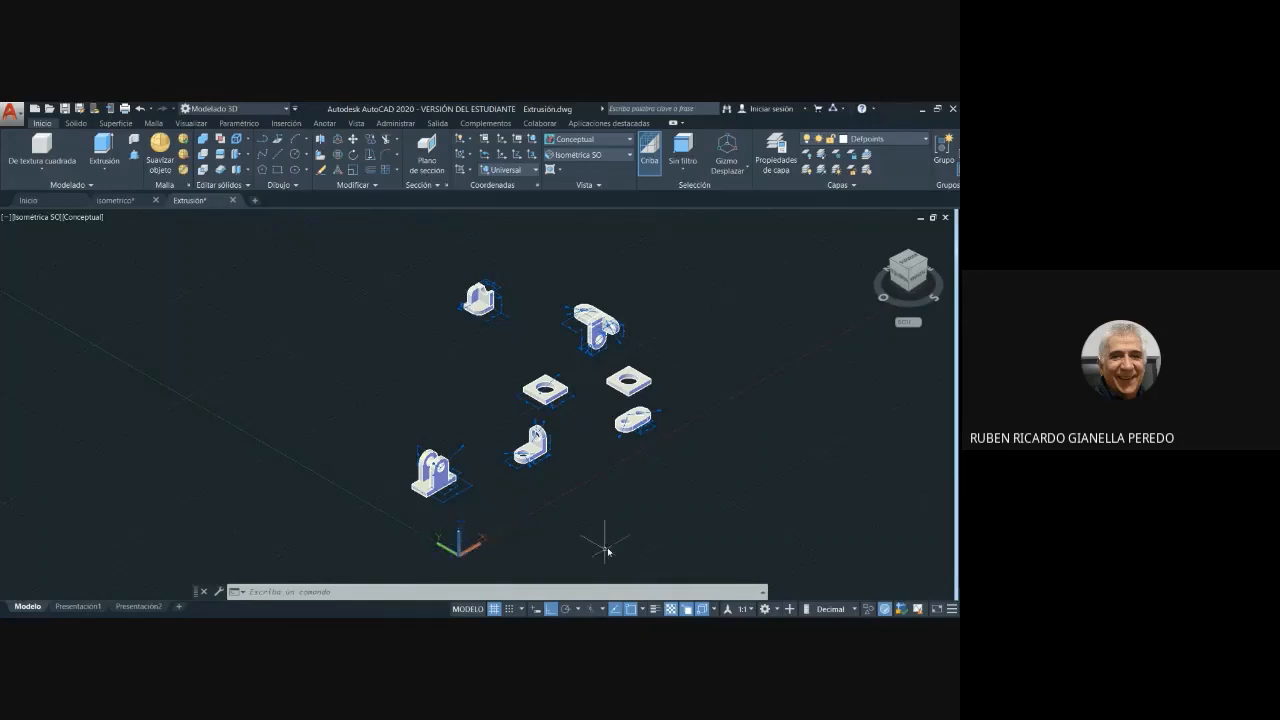
{"action": "mouse_move", "coordinate": [623, 526]}
{"action": "middle_mouse_down"}
{"action": "mouse_move", "coordinate": [620, 429]}
{"action": "mouse_move", "coordinate": [613, 443]}
{"action": "middle_mouse_up"}
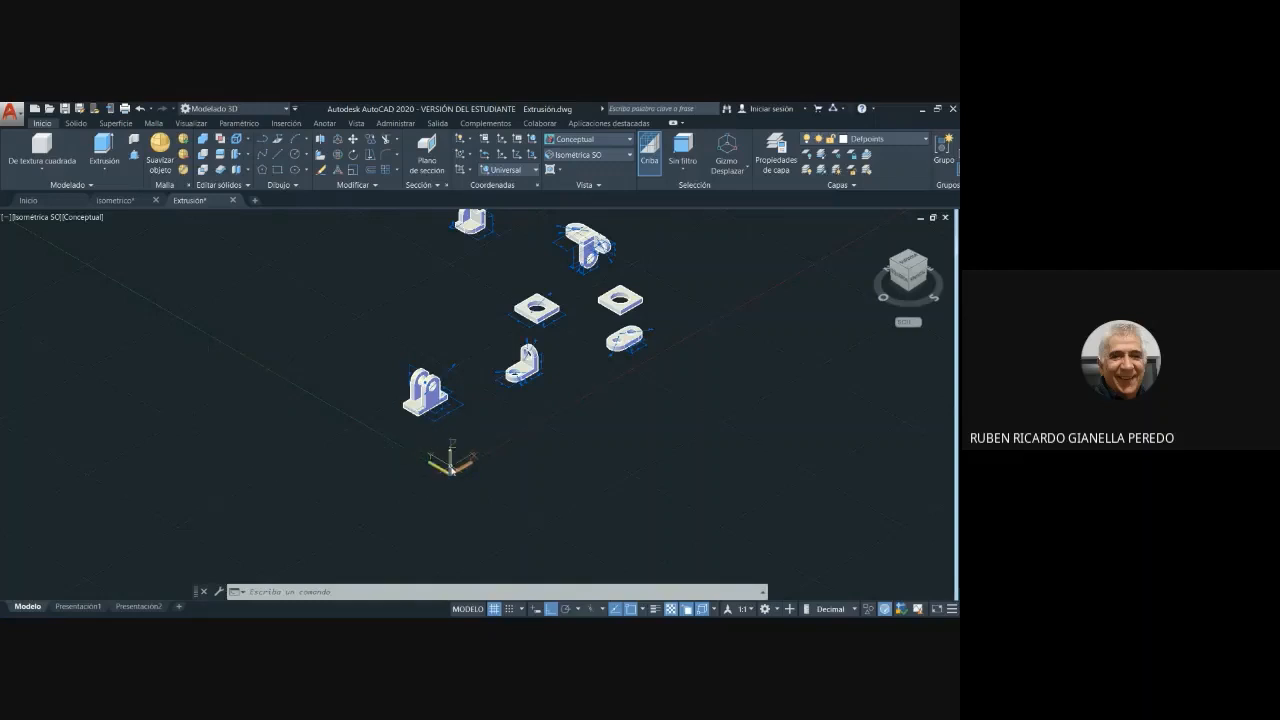
{"action": "left_click", "coordinate": [451, 456]}
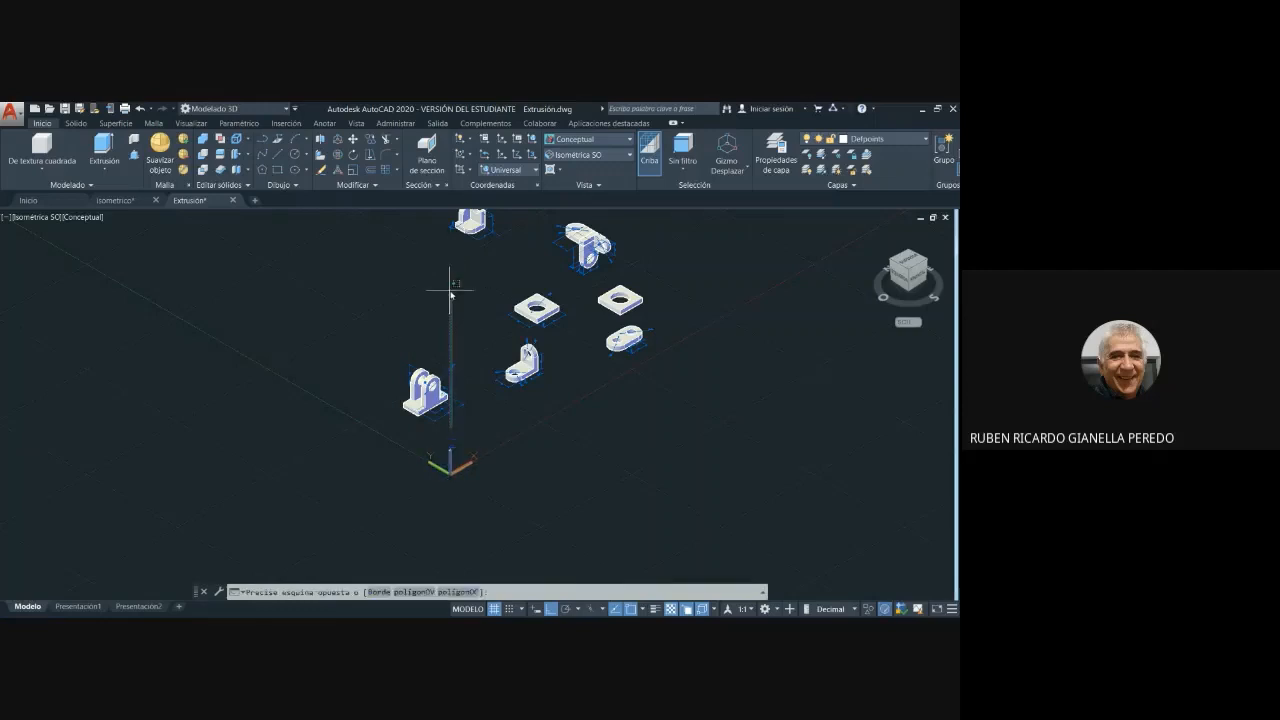
{"action": "left_click", "coordinate": [450, 293]}
{"action": "left_click", "coordinate": [515, 428]}
{"action": "left_click", "coordinate": [498, 422]}
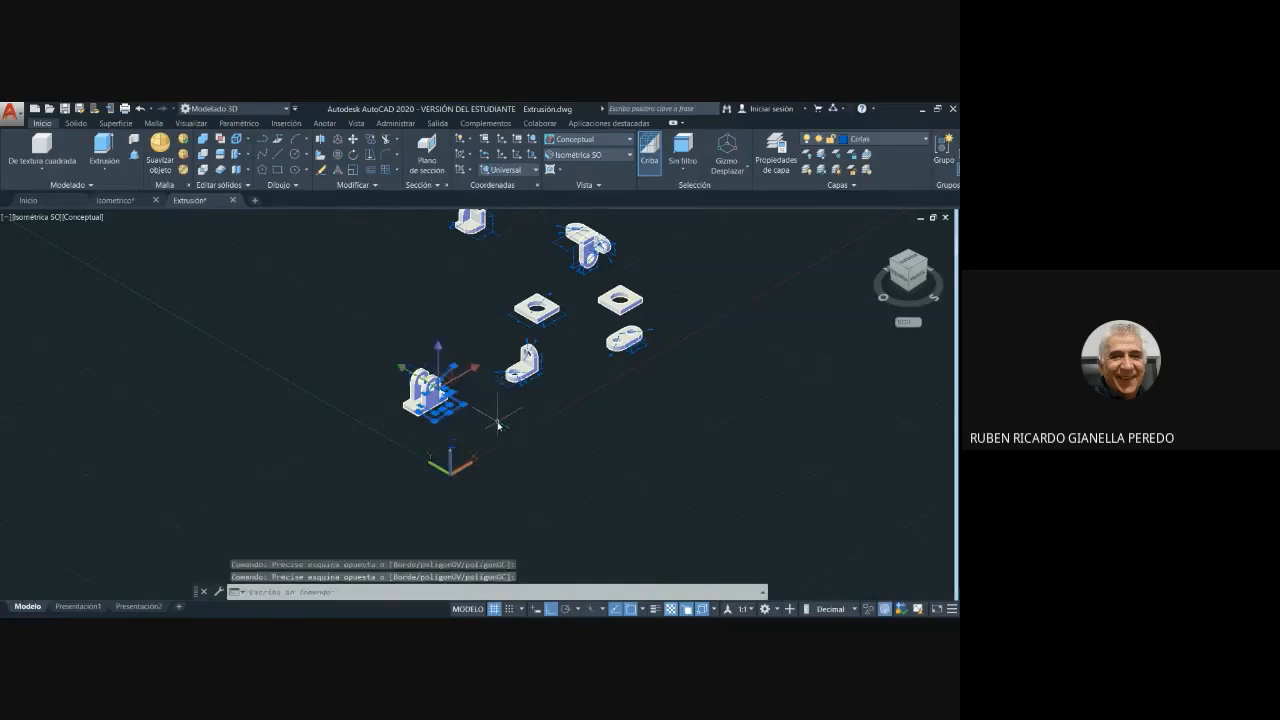
{"action": "key", "text": "Escape"}
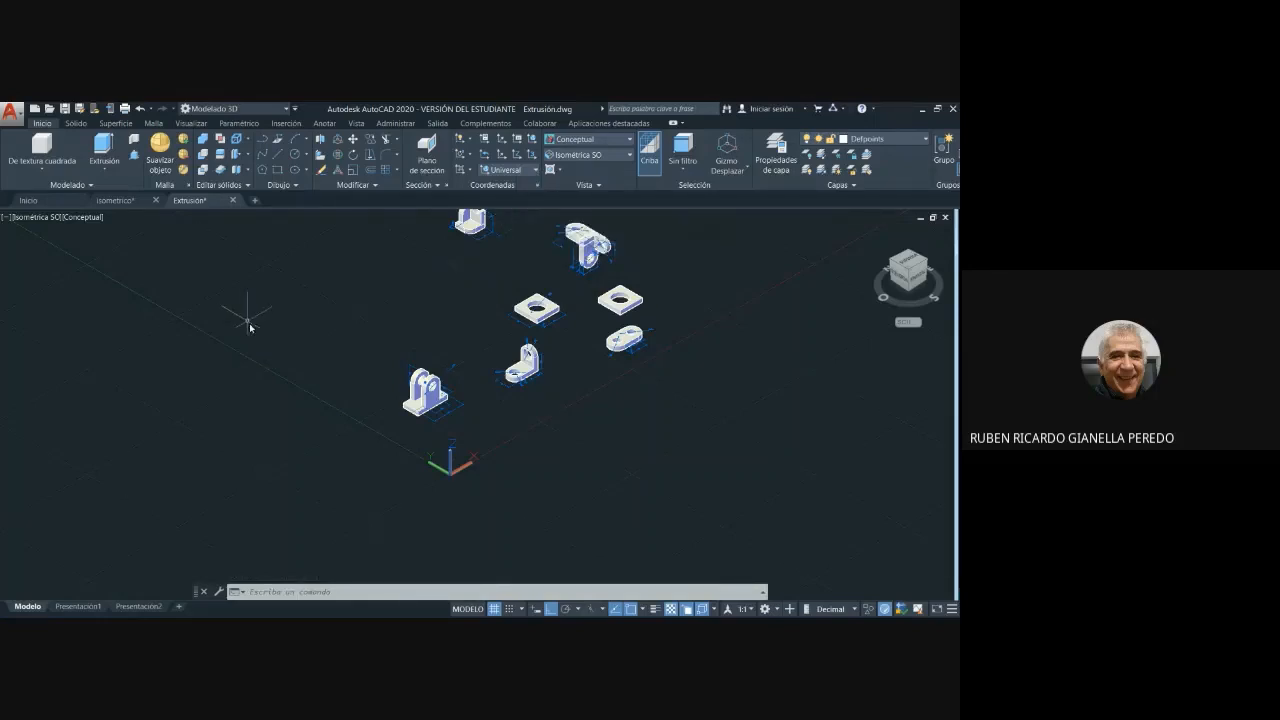
- Create a rectangular solid prism 120 high in an empty area away from the parts, picking its base corners freehand
{"action": "scroll", "coordinate": [468, 288], "scroll_direction": "down", "scroll_amount": 3}
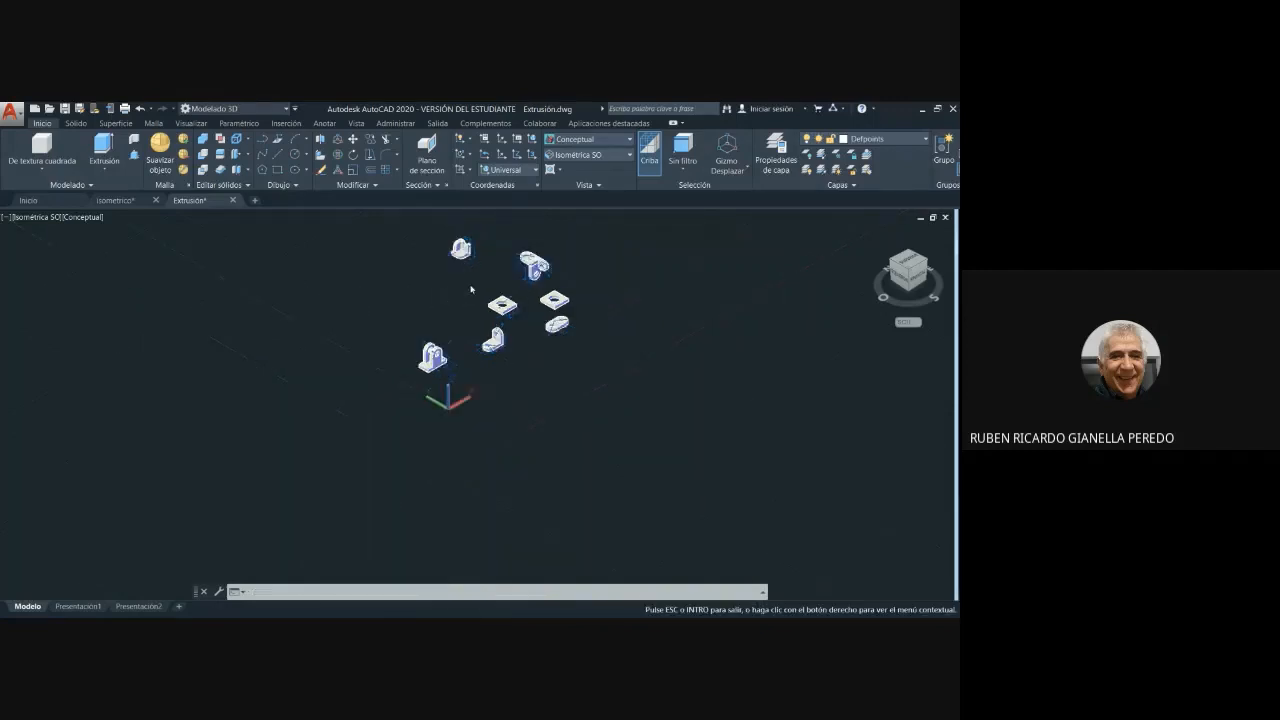
{"action": "middle_click_drag", "start_coordinate": [468, 288], "coordinate": [3, 360]}
{"action": "key", "text": "Escape"}
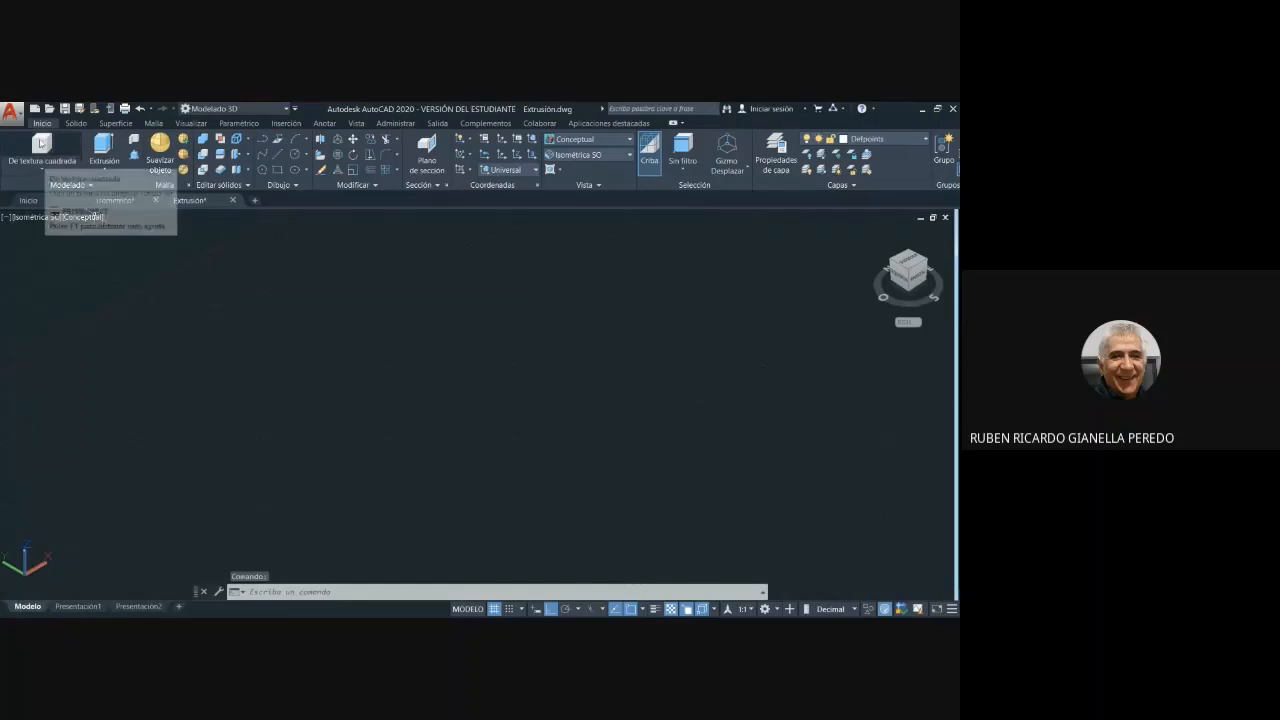
{"action": "left_click", "coordinate": [42, 170]}
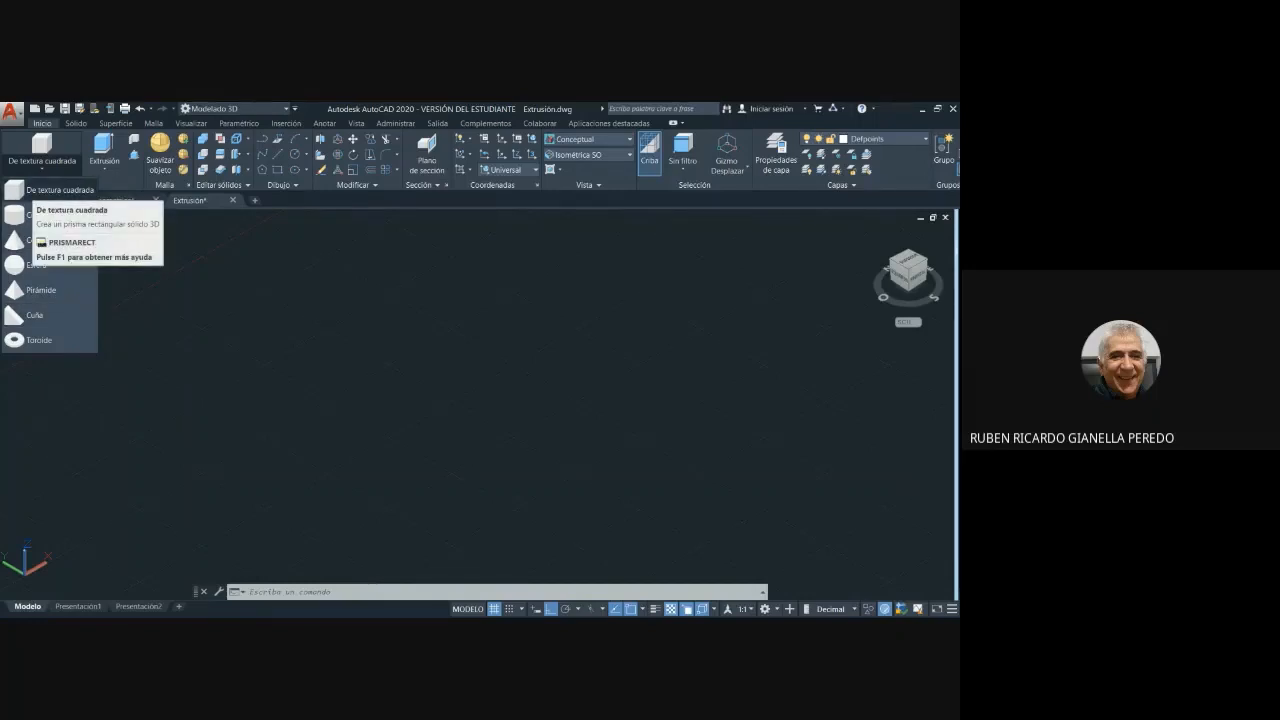
{"action": "left_click", "coordinate": [40, 190]}
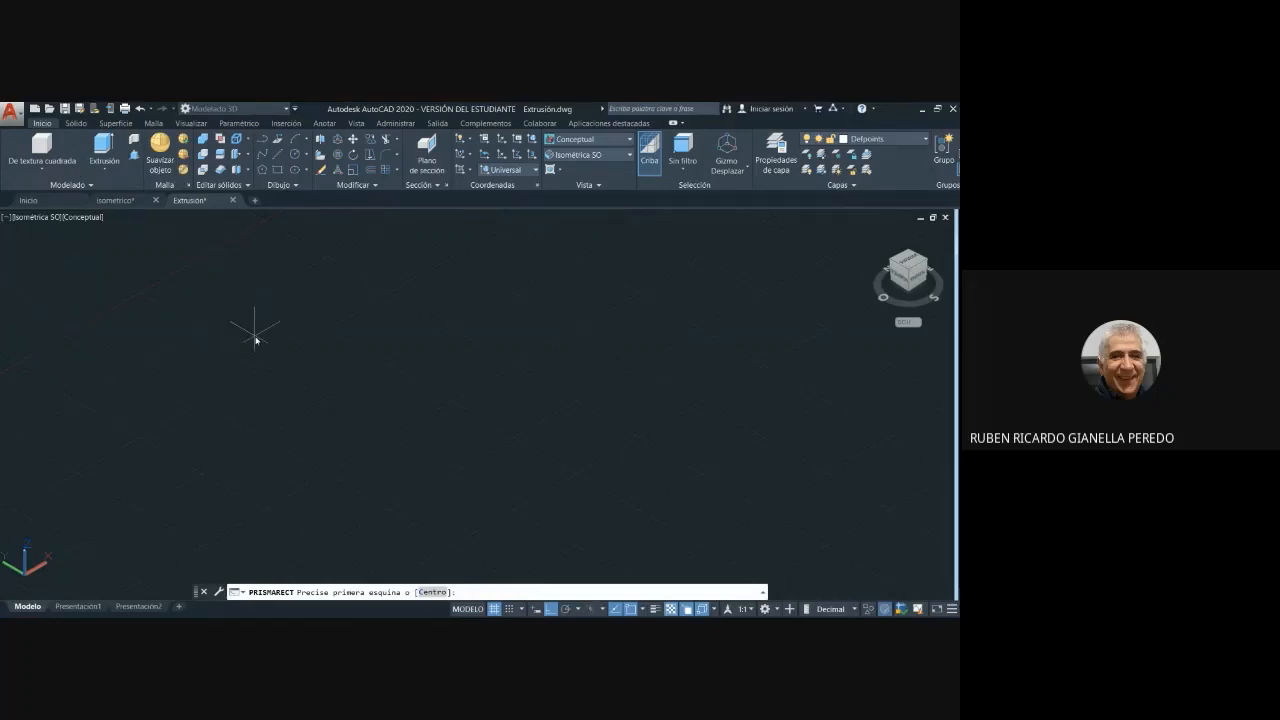
{"action": "left_click", "coordinate": [255, 340]}
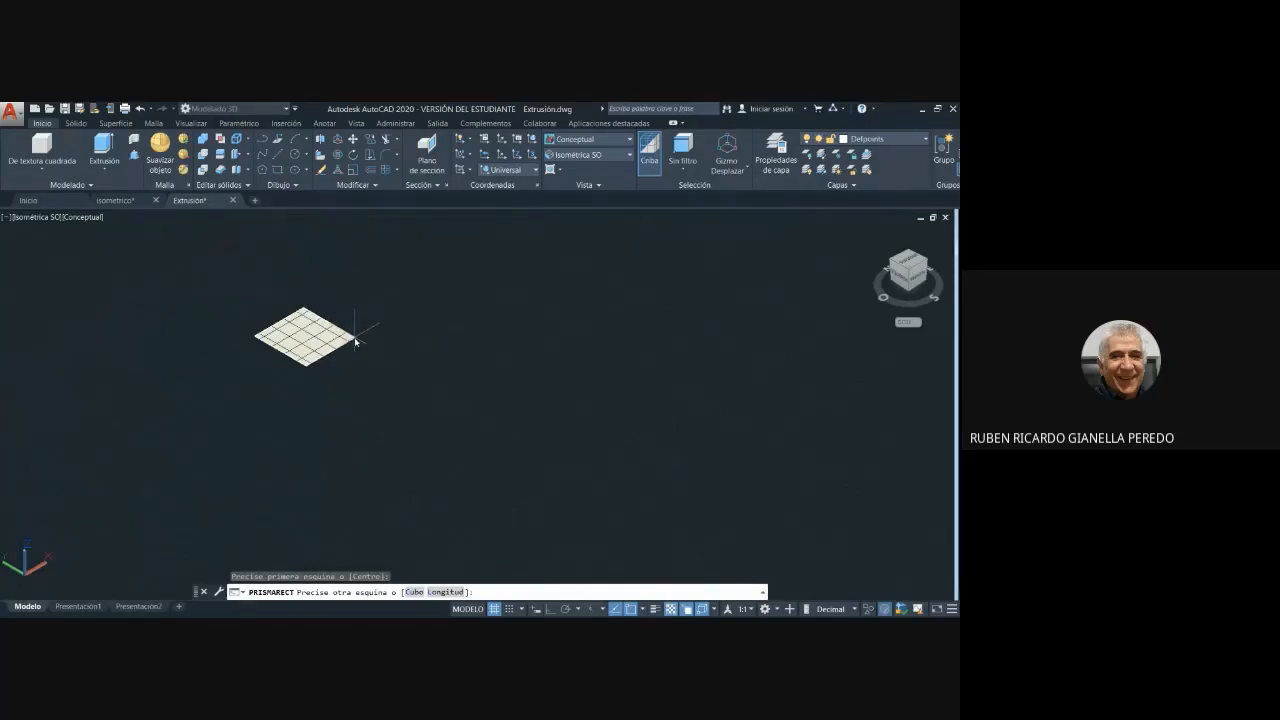
{"action": "left_click", "coordinate": [355, 341]}
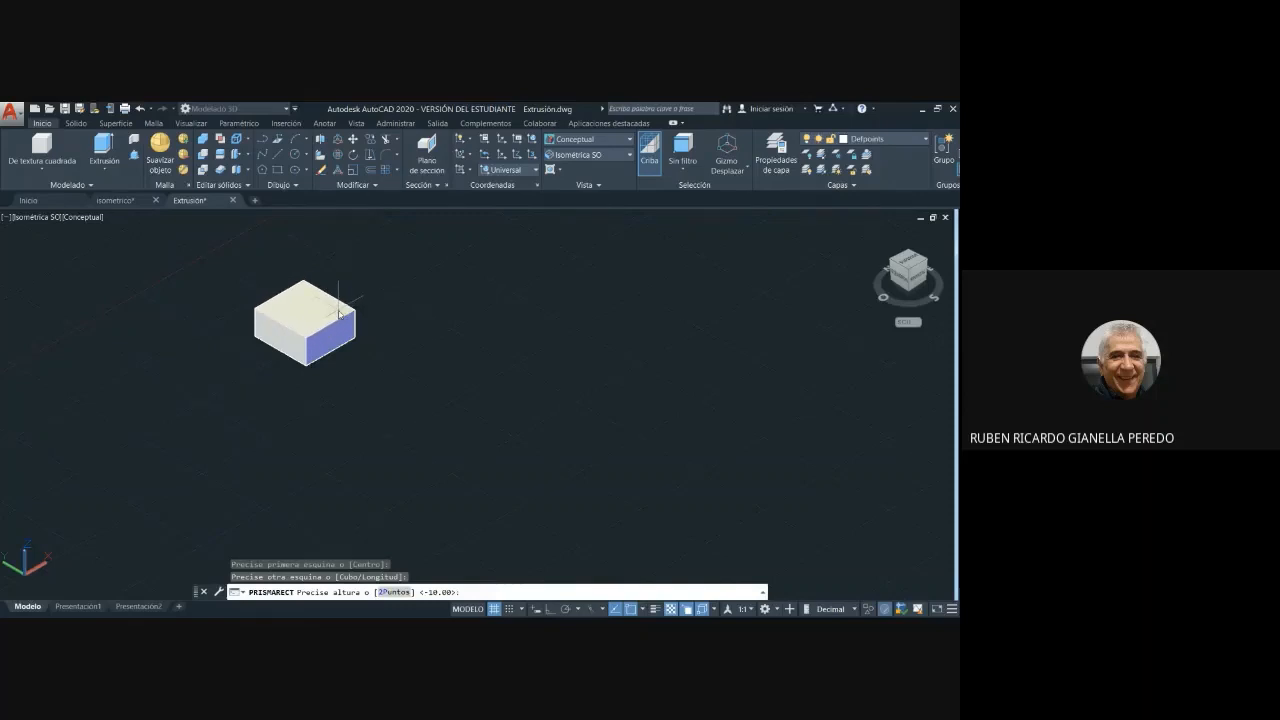
{"action": "key", "text": "Return"}
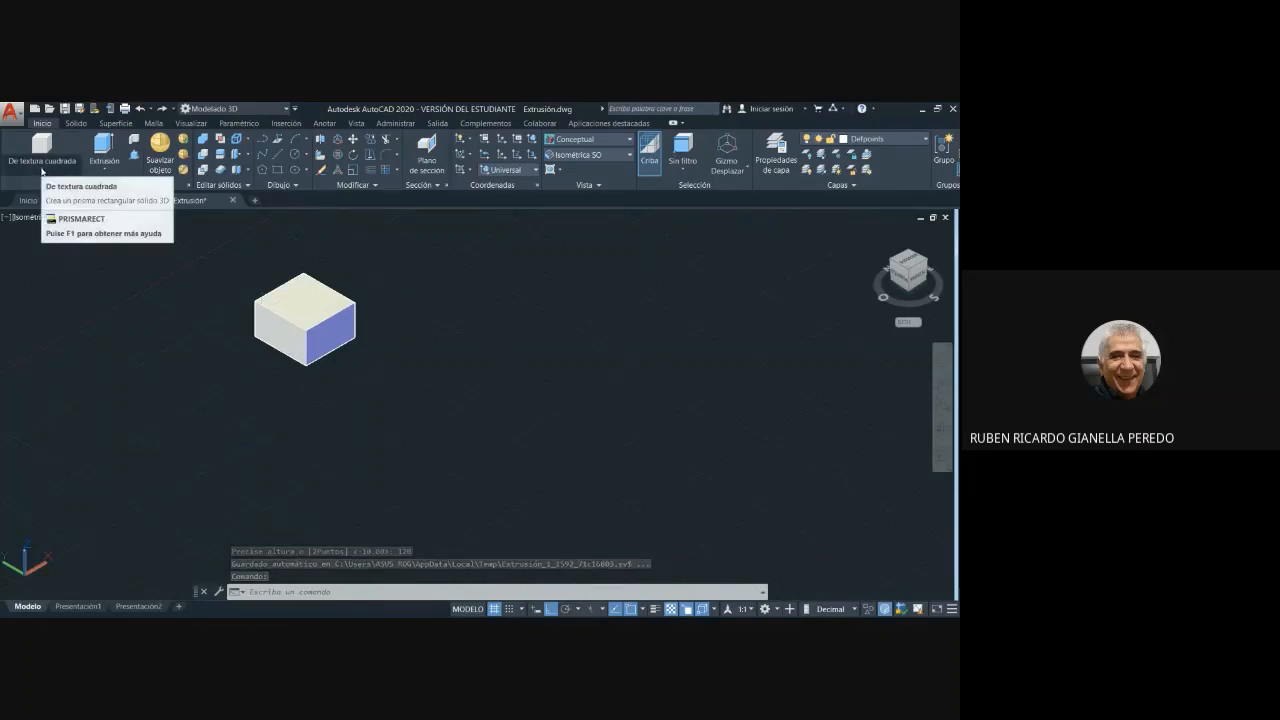
- Create a thin, upright rectangular prism about 308 high beside the first one, picking its base corners freehand
{"action": "left_click", "coordinate": [41, 170]}
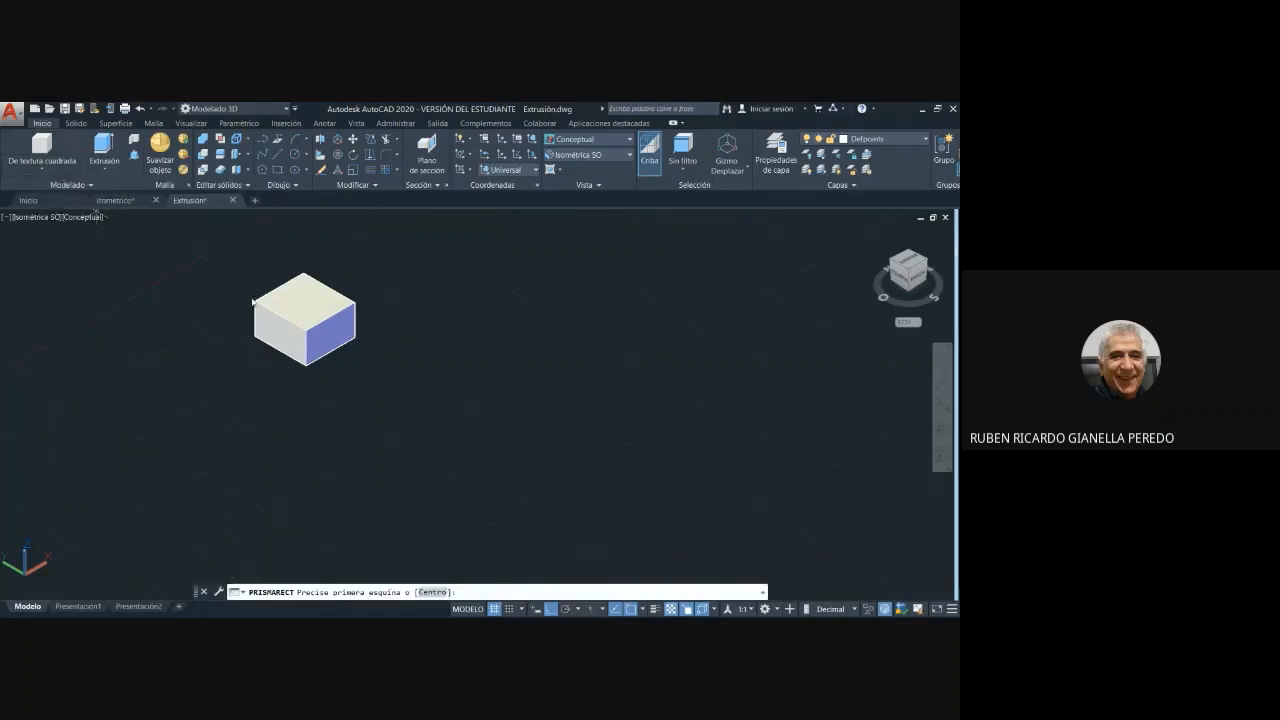
{"action": "left_click", "coordinate": [415, 314]}
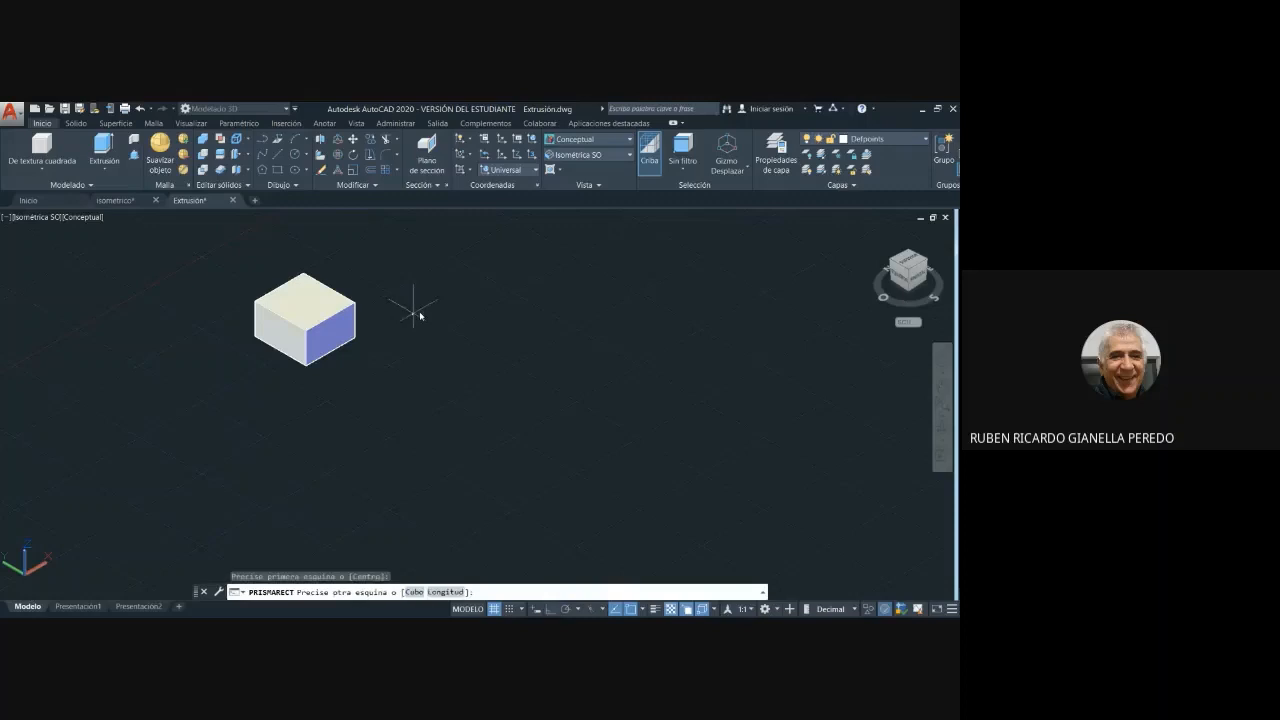
{"action": "left_click", "coordinate": [539, 381]}
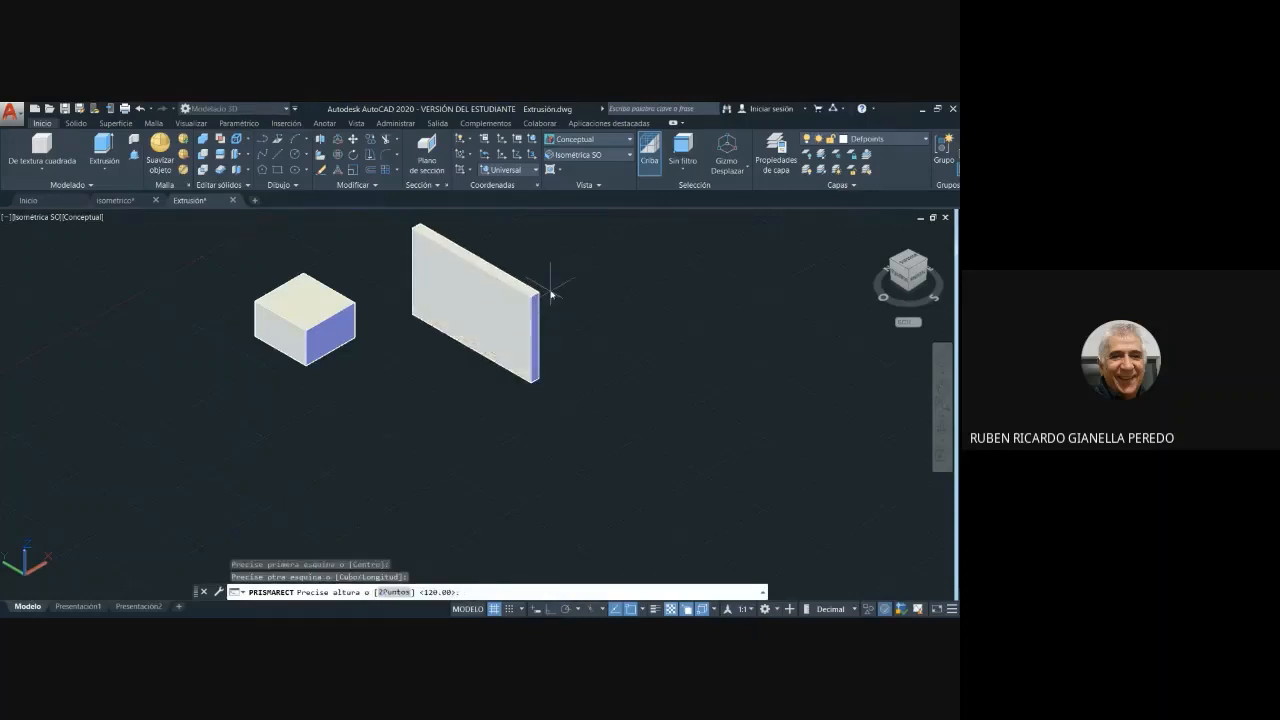
{"action": "left_click", "coordinate": [550, 292]}
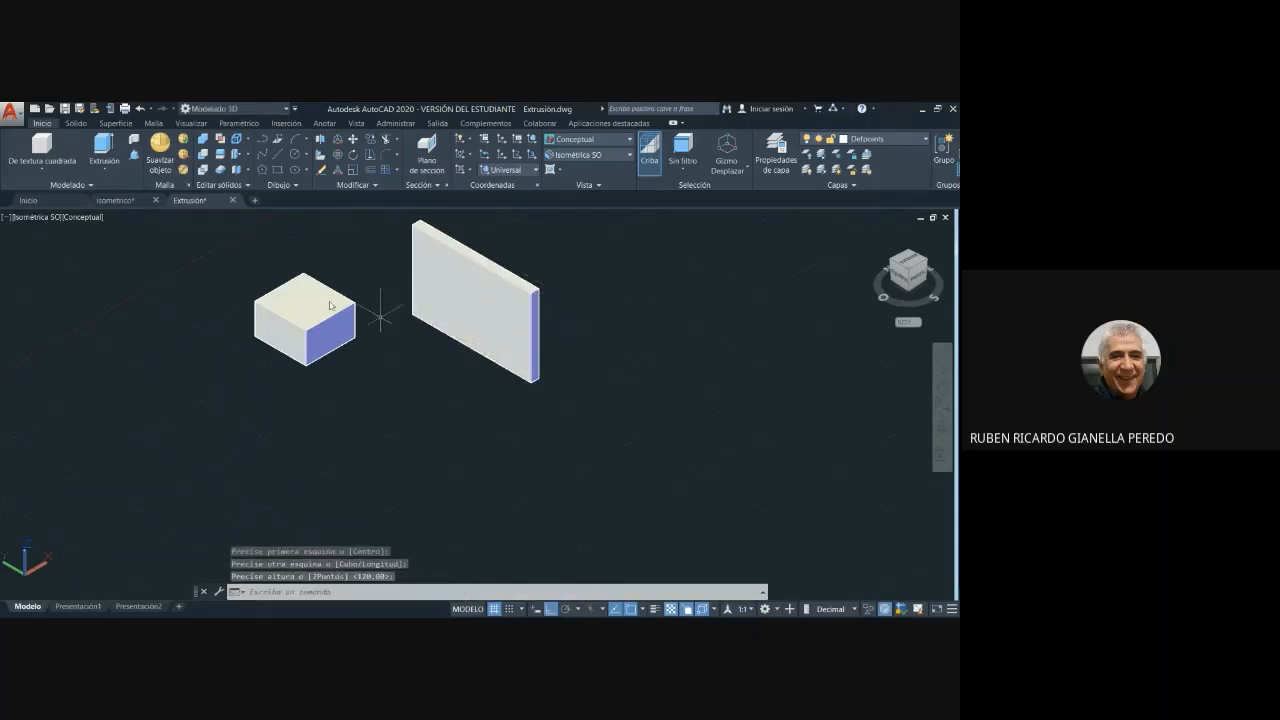
- Create a low, flat rectangular prism in front of the first one, picking its base corners and height freehand
{"action": "left_click", "coordinate": [58, 168]}
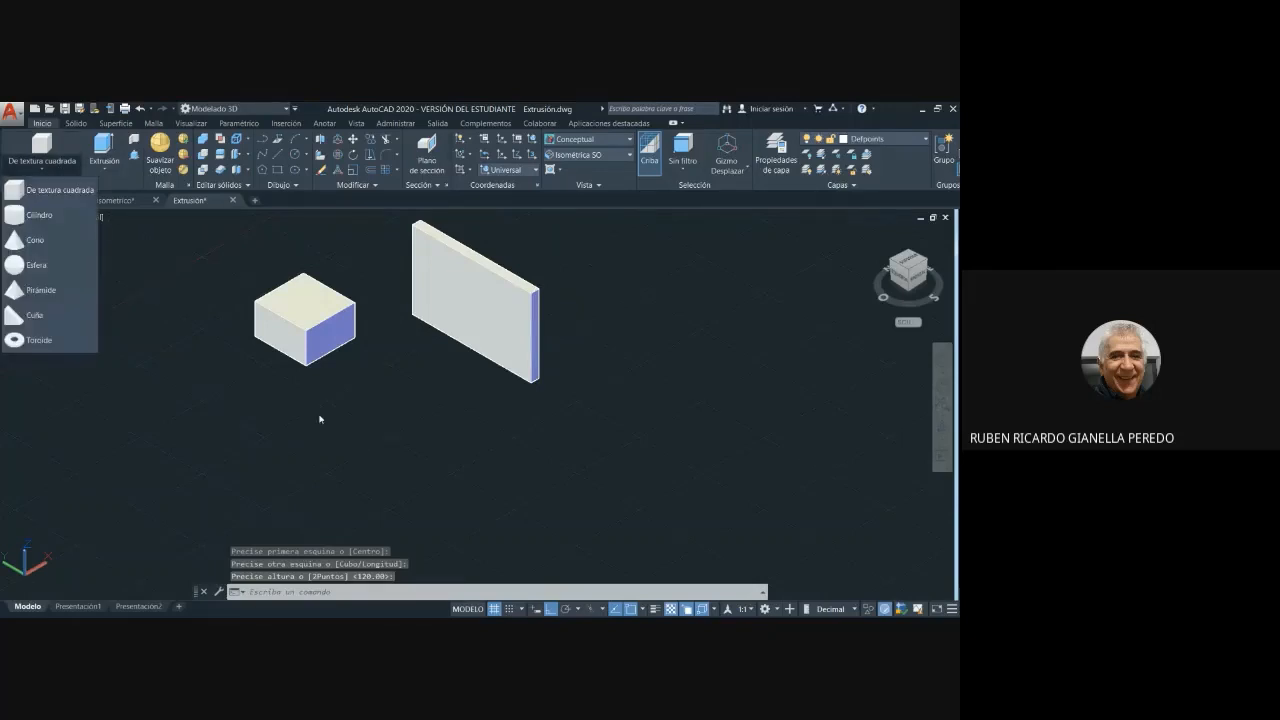
{"action": "left_click", "coordinate": [58, 189]}
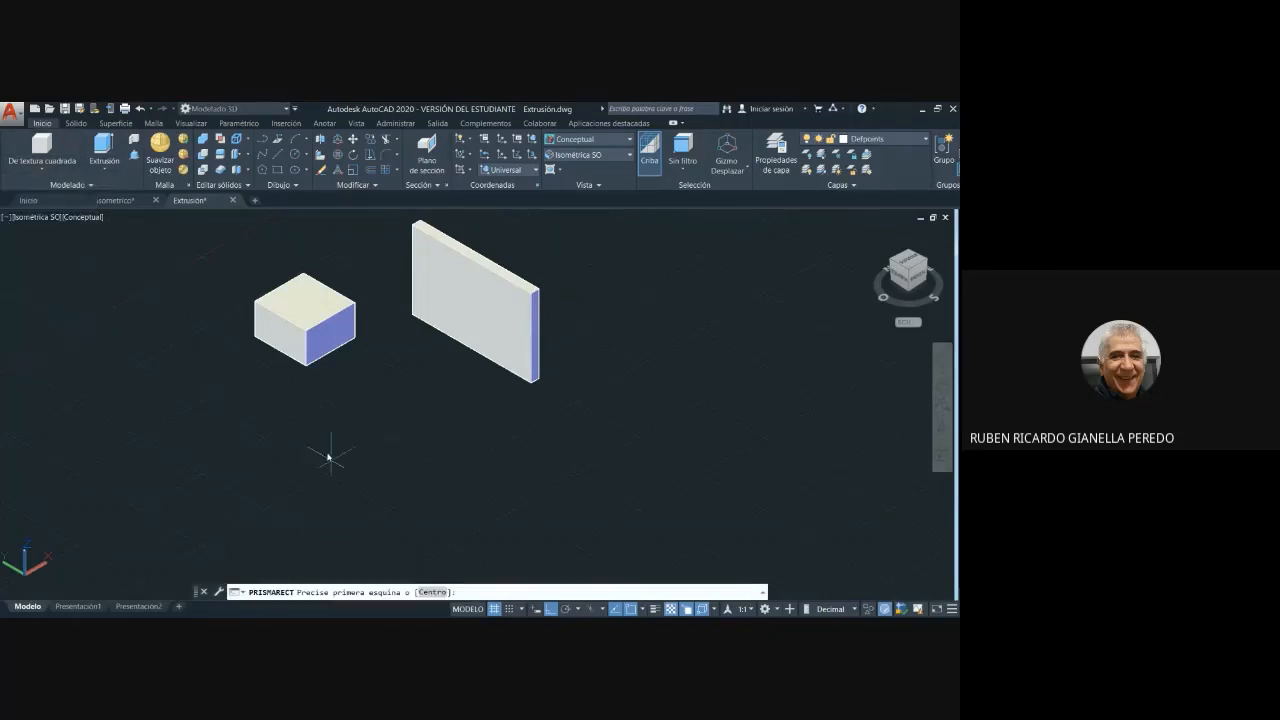
{"action": "left_click", "coordinate": [289, 419]}
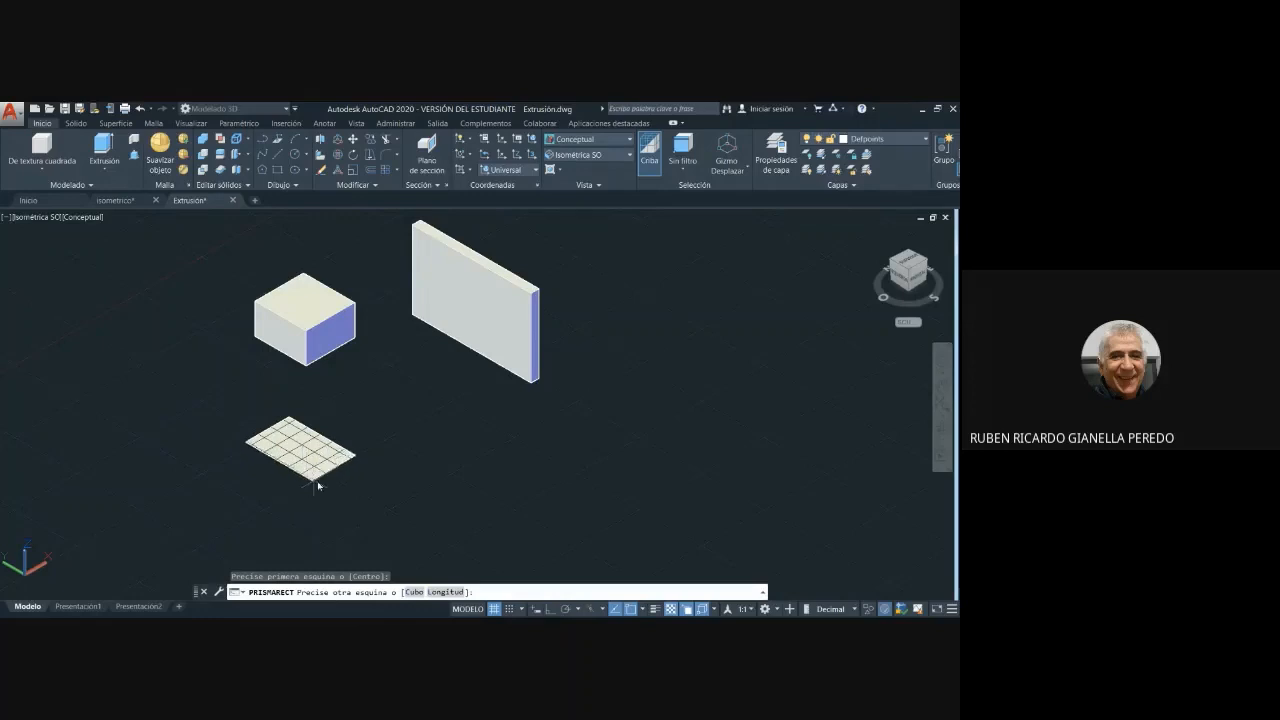
{"action": "left_click", "coordinate": [276, 499]}
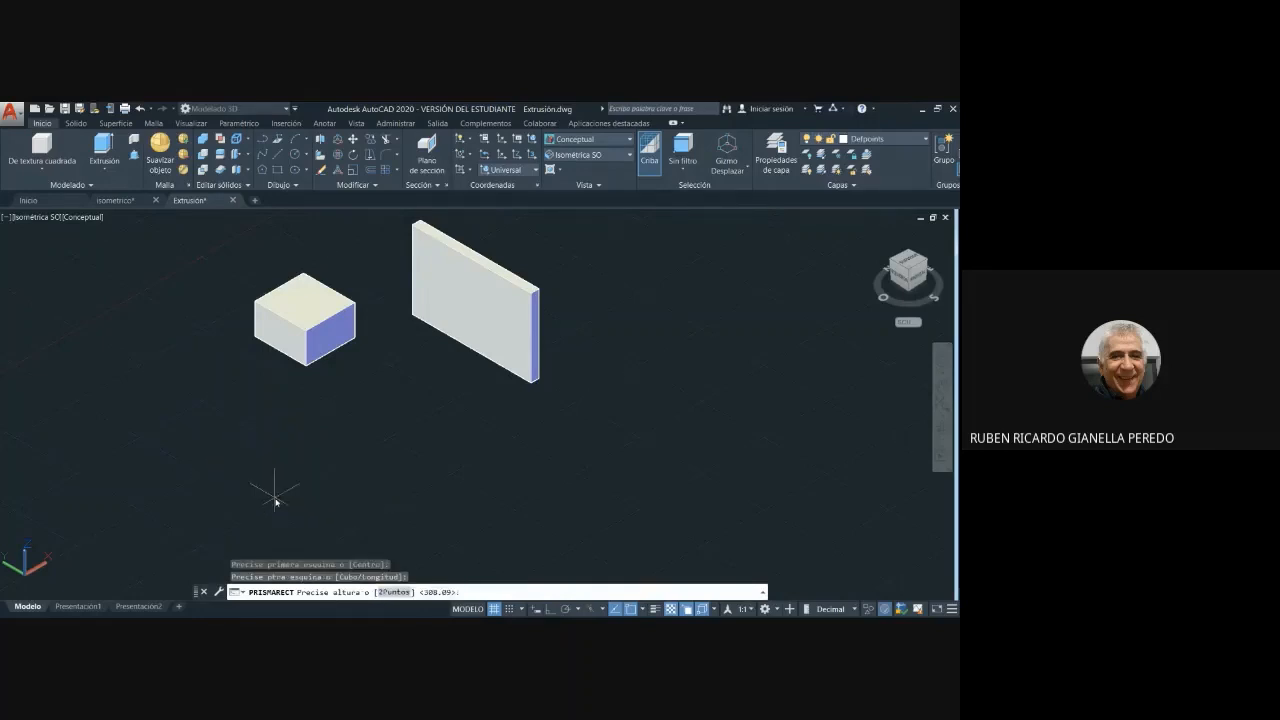
{"action": "left_click", "coordinate": [267, 486]}
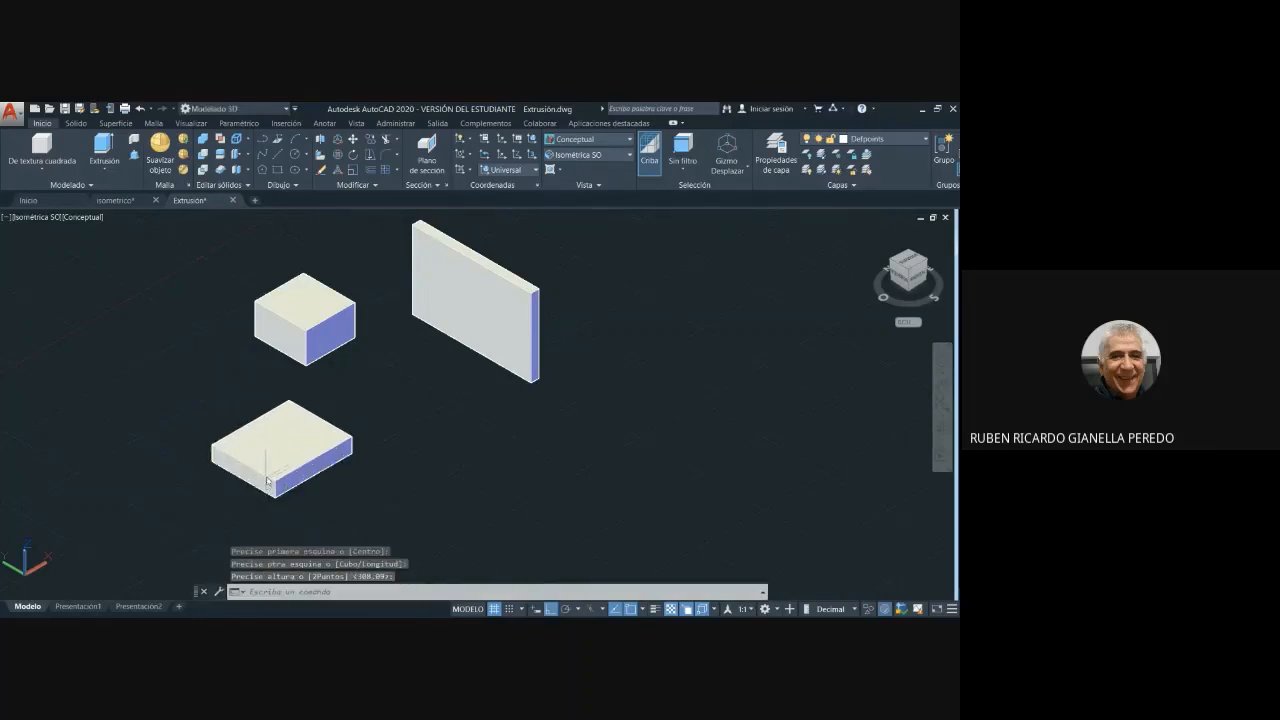
- Create a solid cylinder about 82 in radius and 170 high in the empty area in front of the thin upright prism
{"action": "left_click", "coordinate": [40, 172]}
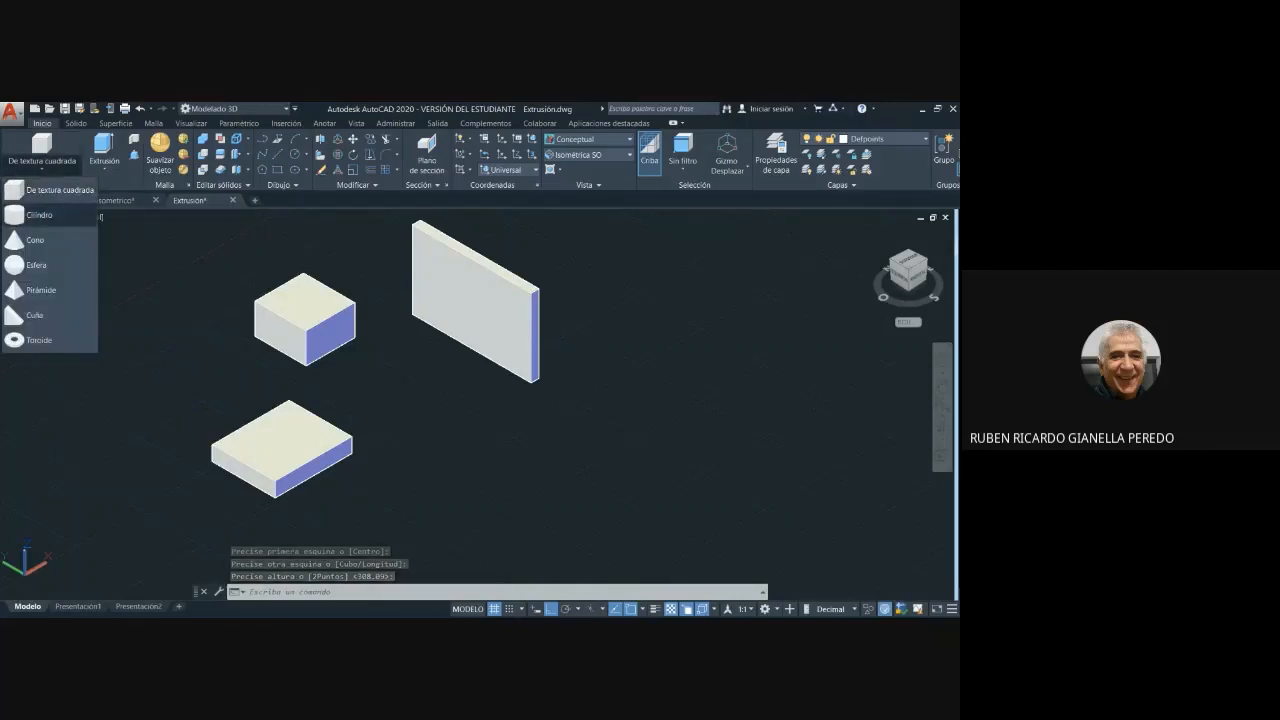
{"action": "left_click", "coordinate": [40, 214]}
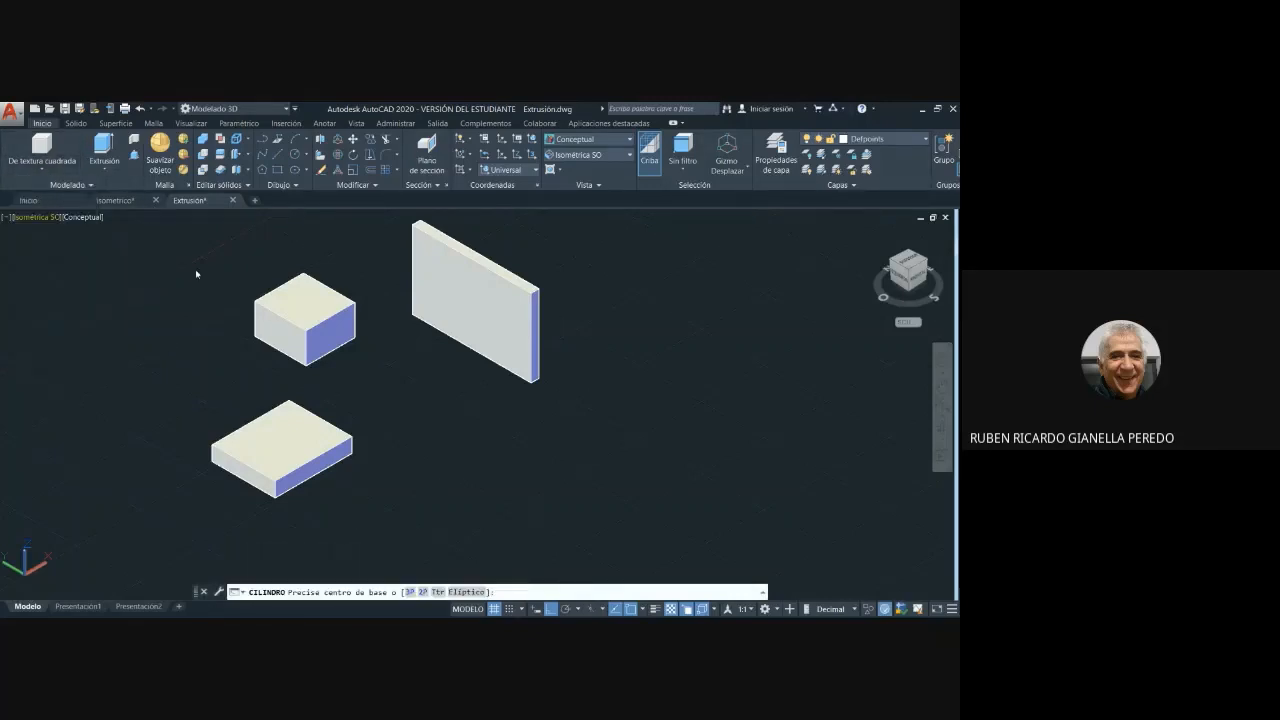
{"action": "left_click", "coordinate": [486, 455]}
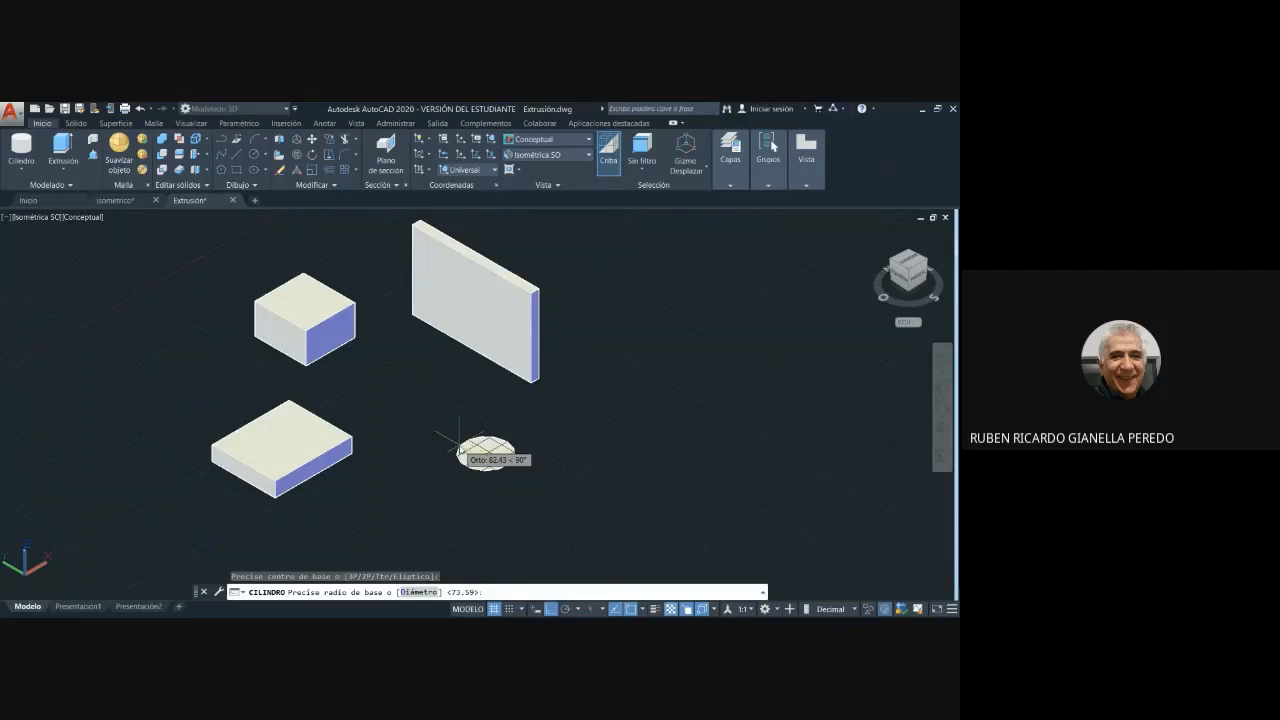
{"action": "left_click", "coordinate": [458, 441]}
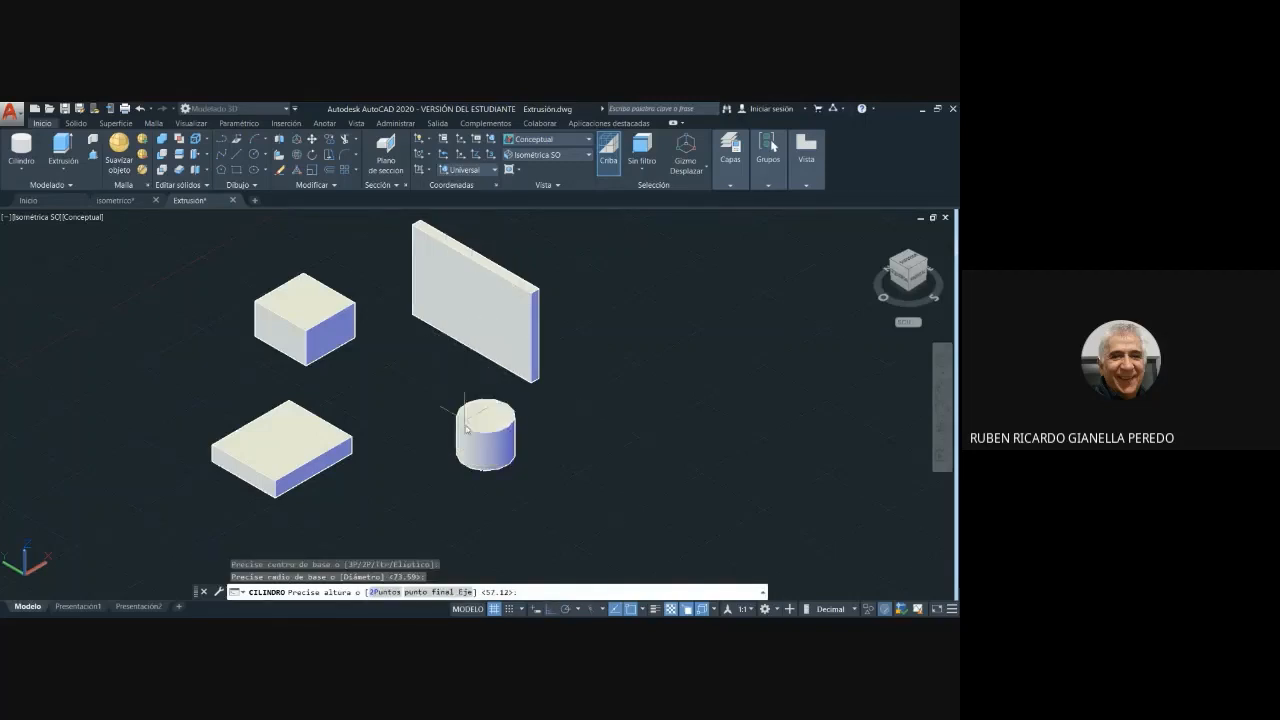
{"action": "left_click", "coordinate": [450, 407]}
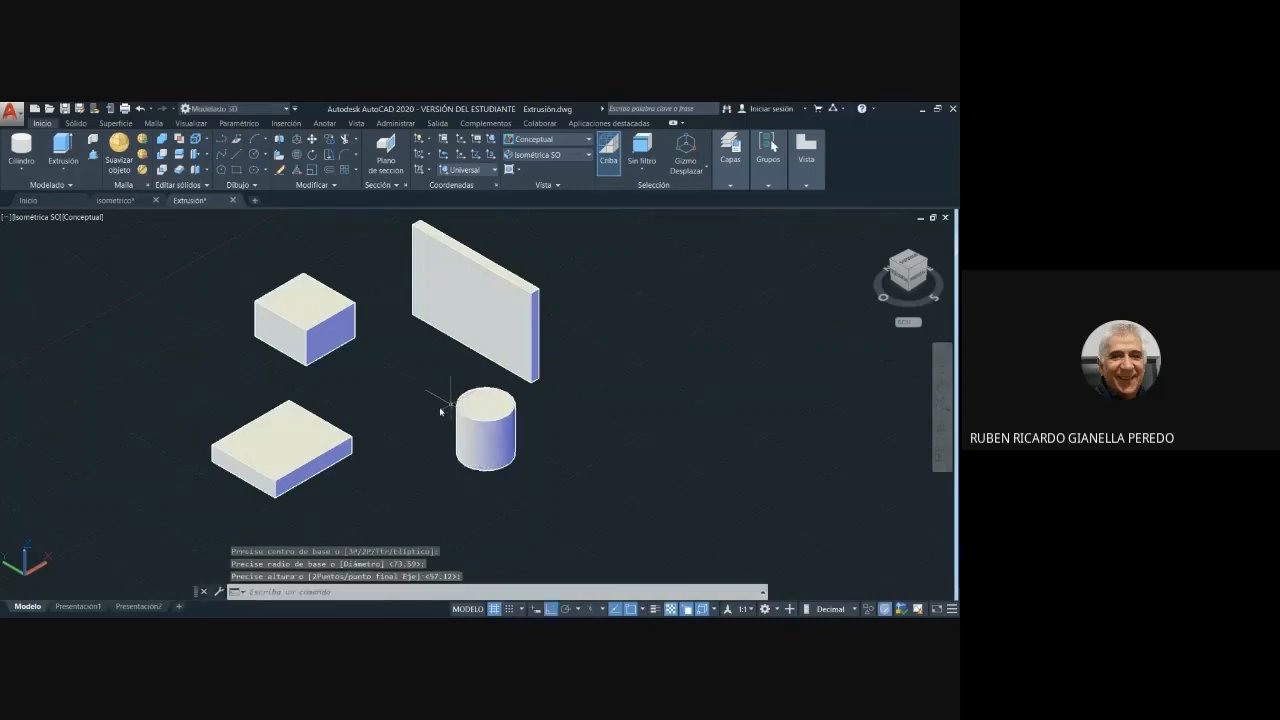
- Create a second, larger cylinder about 114 in radius and 213 high beside the first one
{"action": "left_click", "coordinate": [22, 147]}
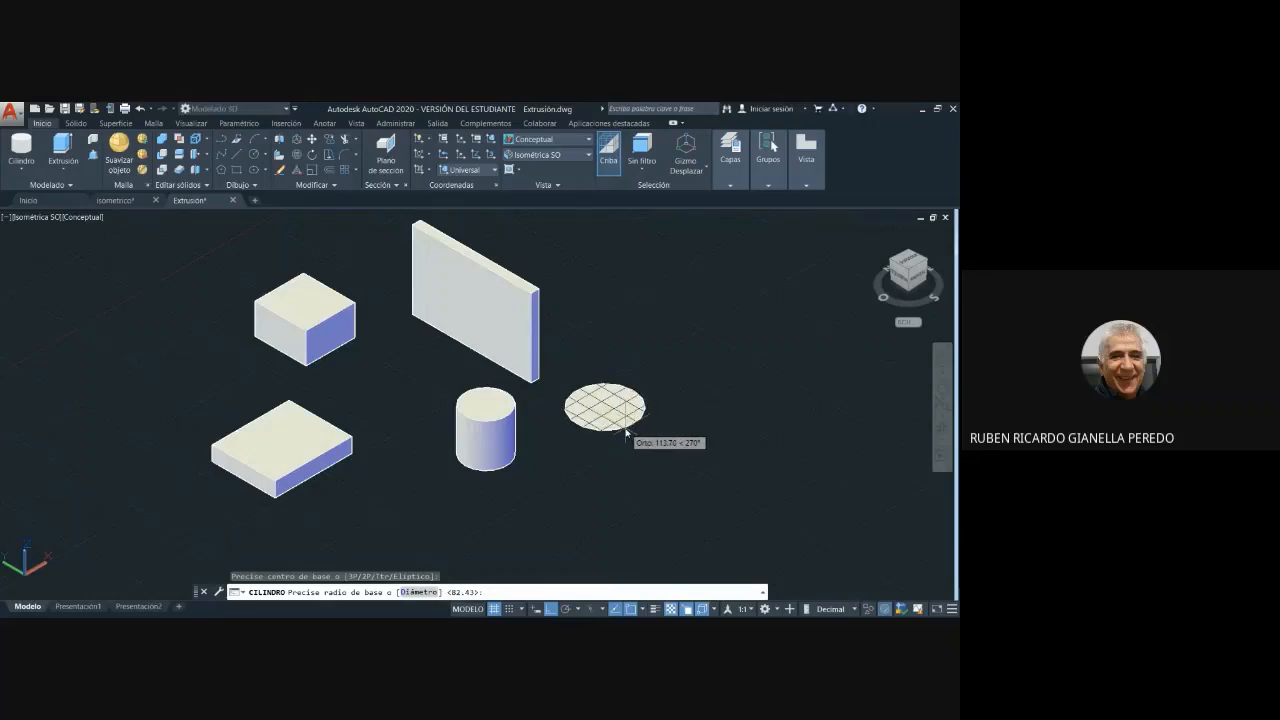
{"action": "left_click", "coordinate": [626, 432]}
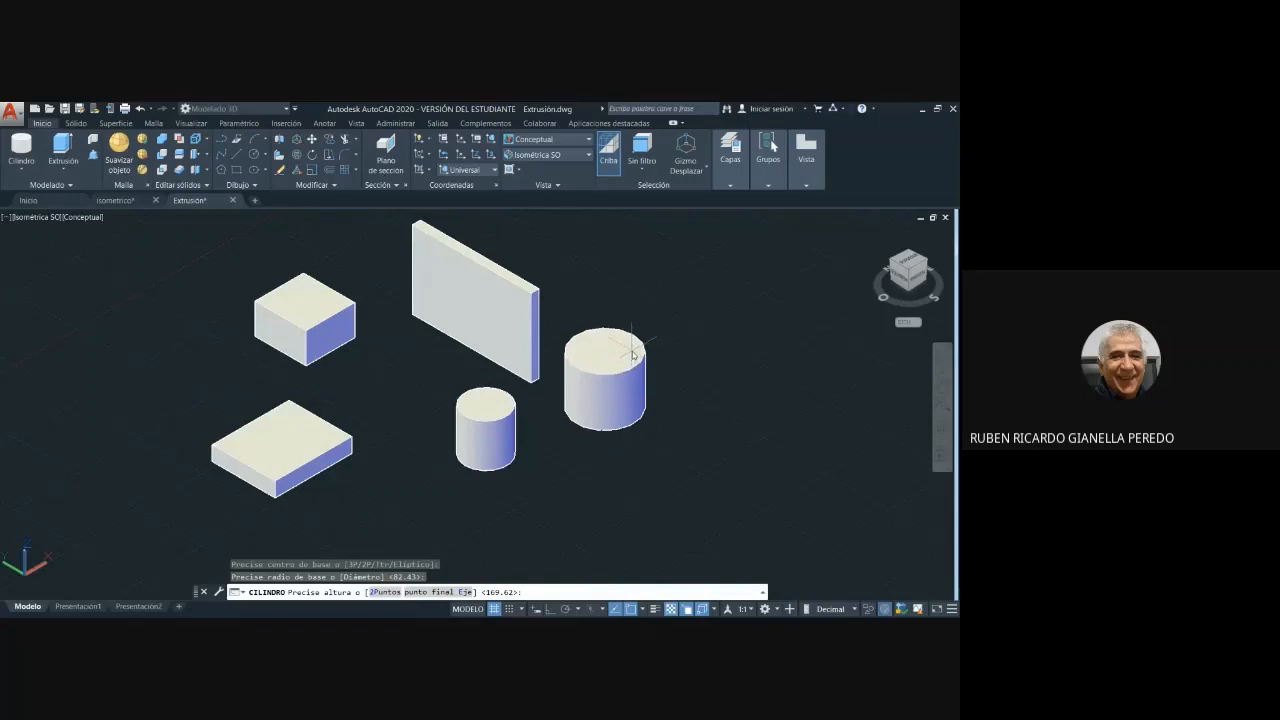
{"action": "left_click", "coordinate": [632, 348]}
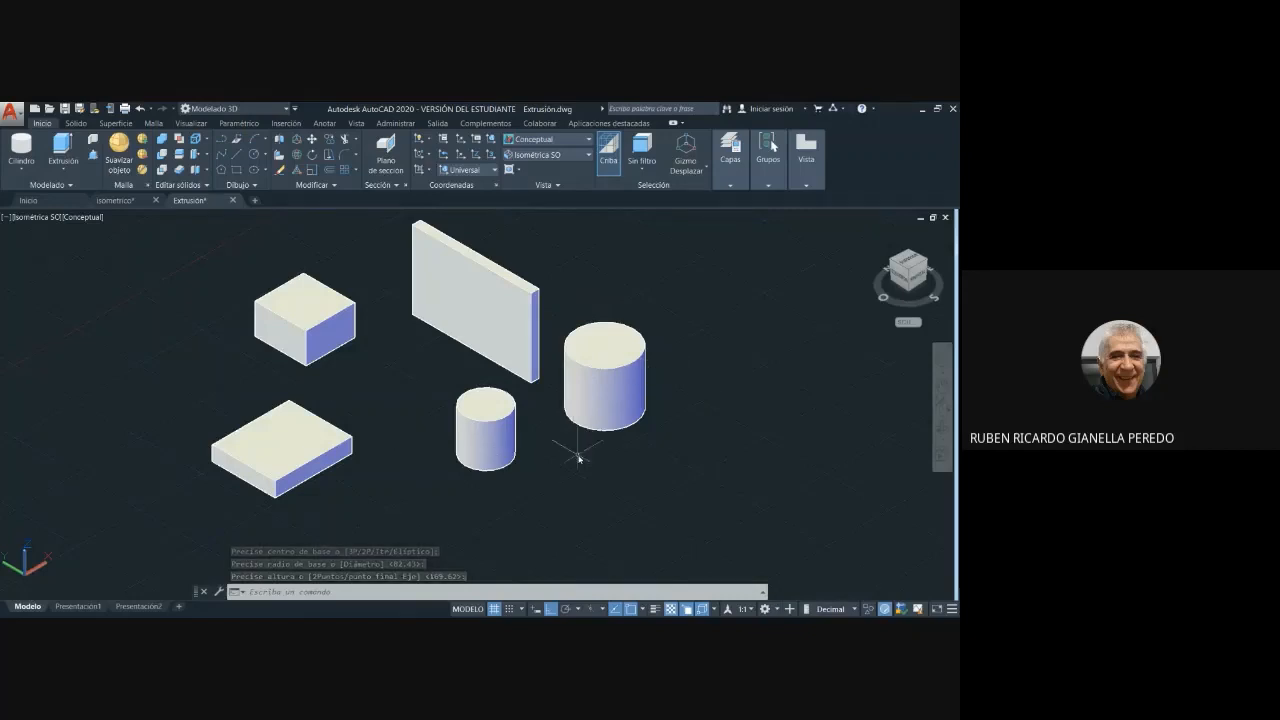
- Create a solid cone about 88 in base radius and 237 high in the empty space beside the larger cylinder
{"action": "middle_click_drag", "start_coordinate": [746, 420], "coordinate": [689, 420]}
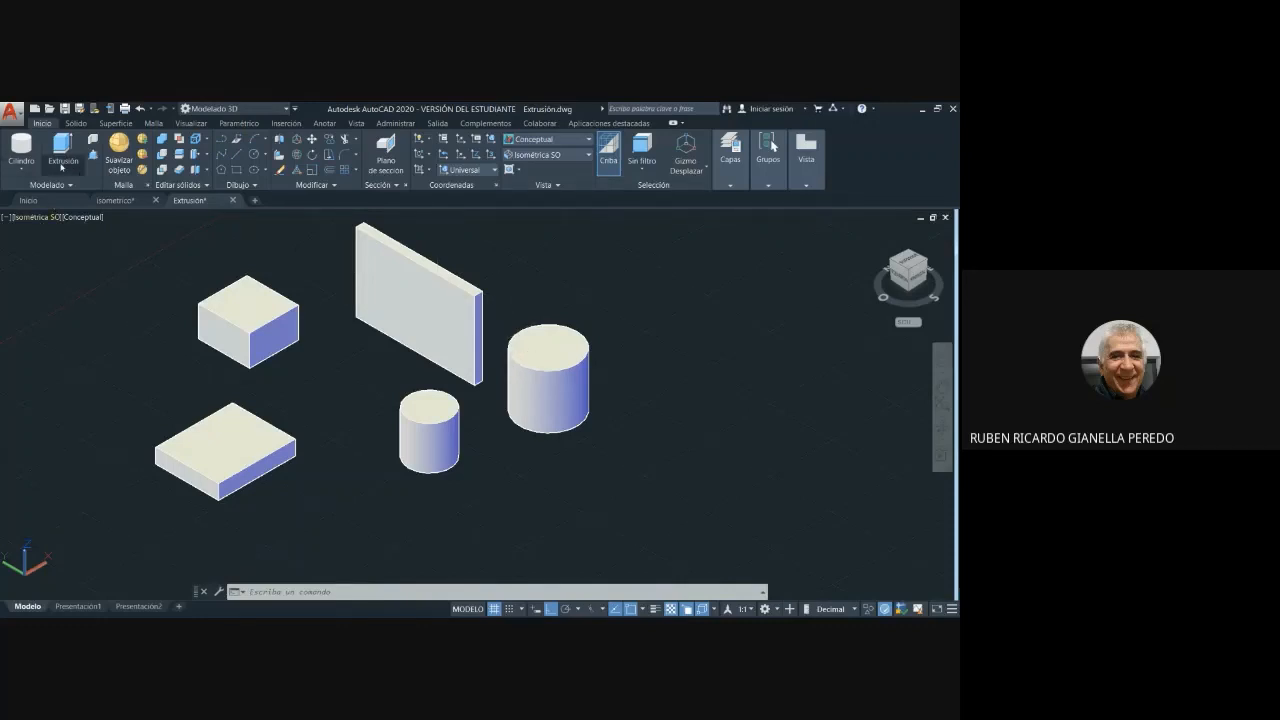
{"action": "left_click", "coordinate": [20, 170]}
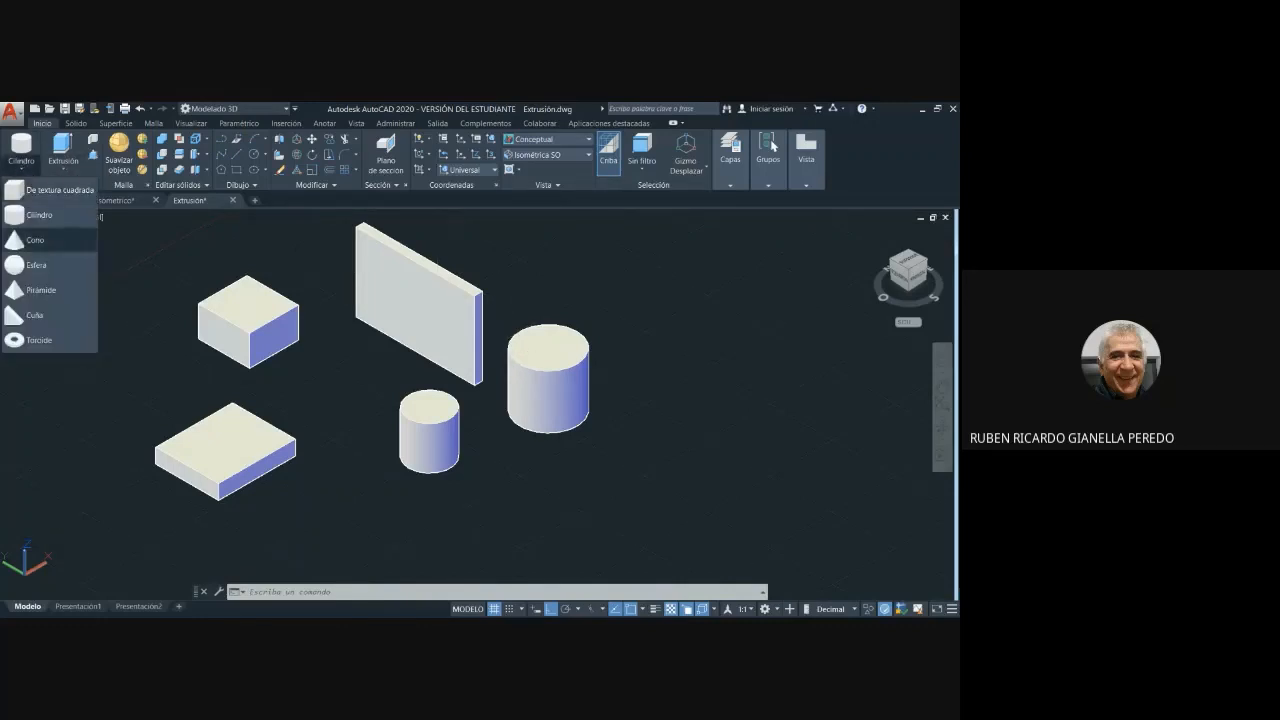
{"action": "left_click", "coordinate": [29, 240]}
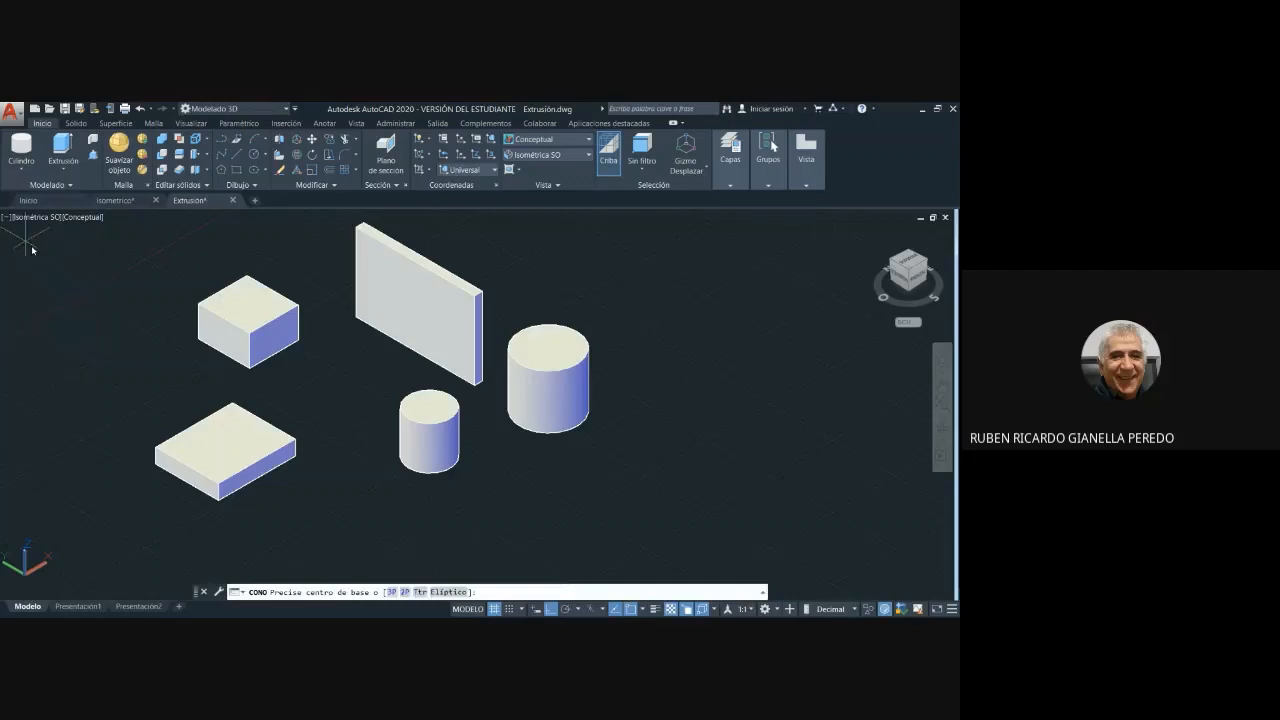
{"action": "left_click", "coordinate": [655, 424]}
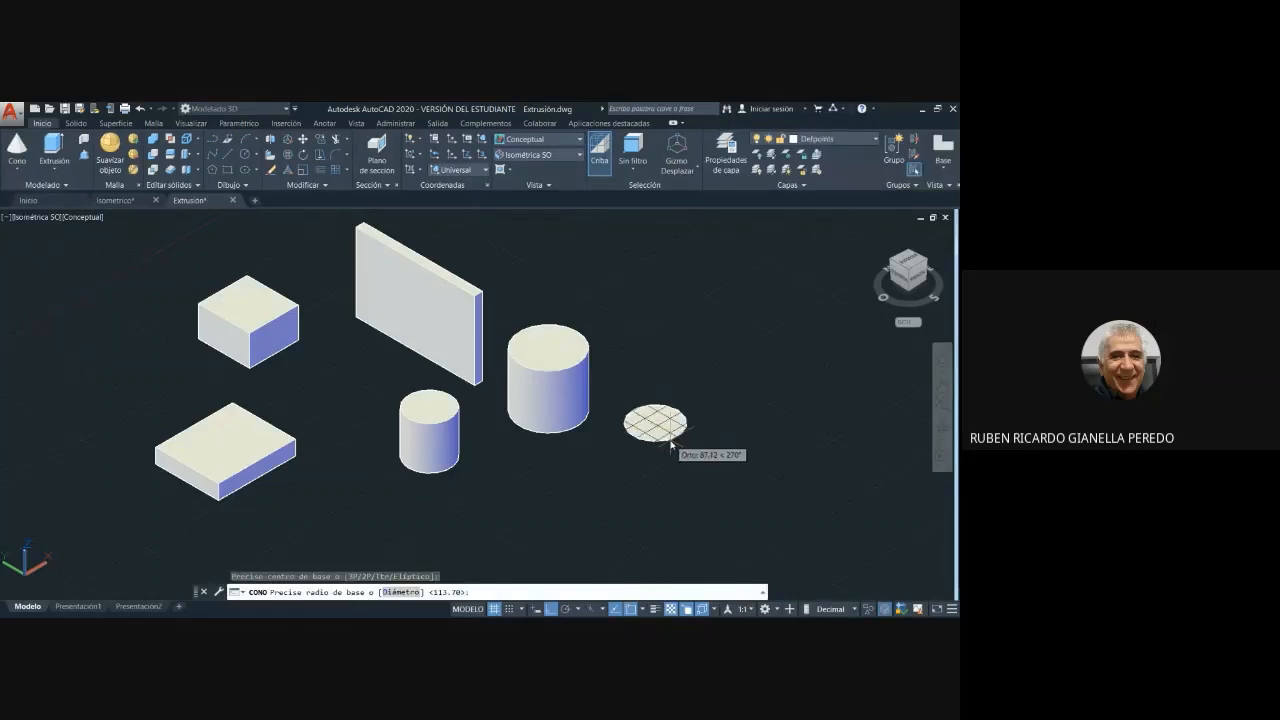
{"action": "left_click", "coordinate": [670, 446]}
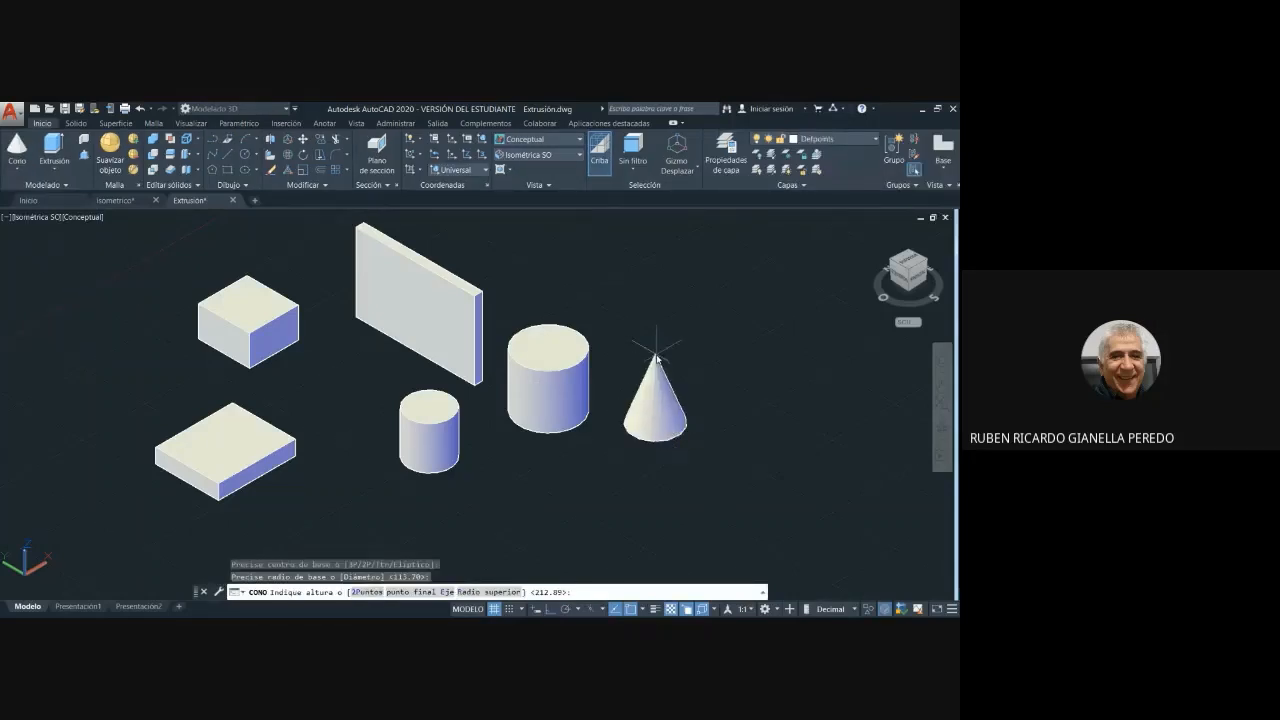
{"action": "left_click", "coordinate": [655, 356]}
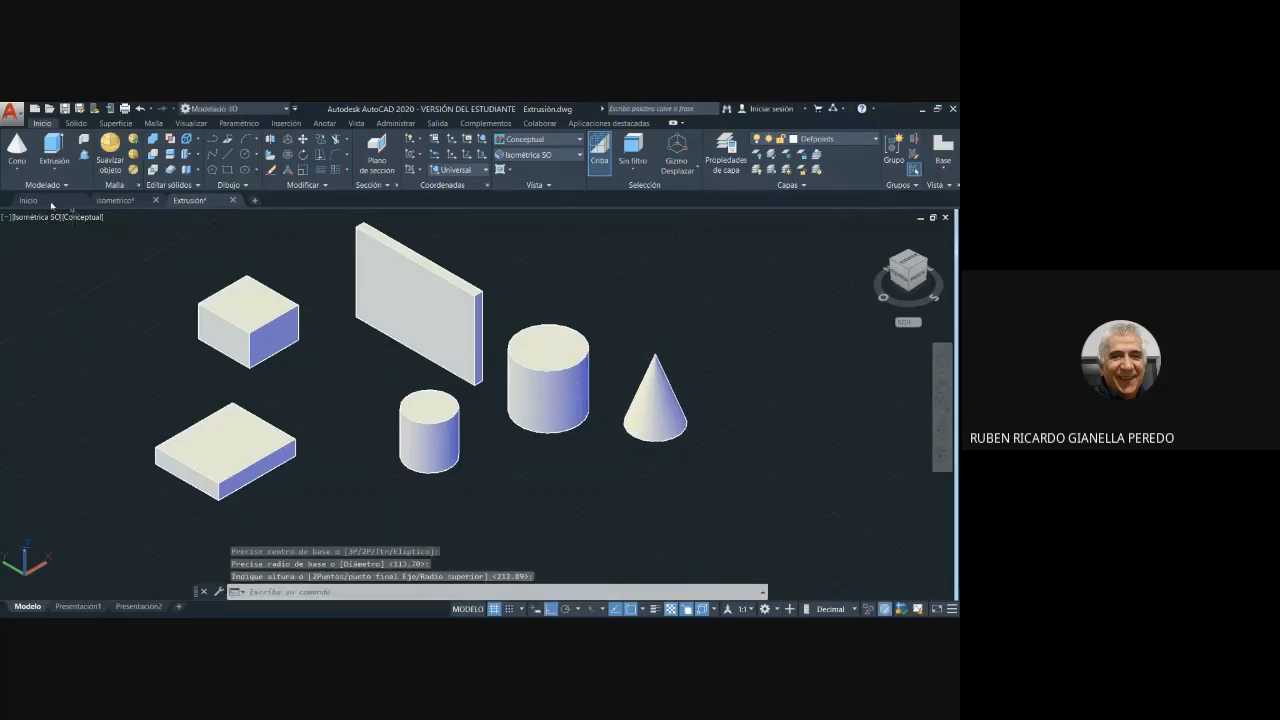
- Create a solid sphere about 112 in radius just behind the cone, picking its centre and radius freehand
{"action": "left_click", "coordinate": [16, 172]}
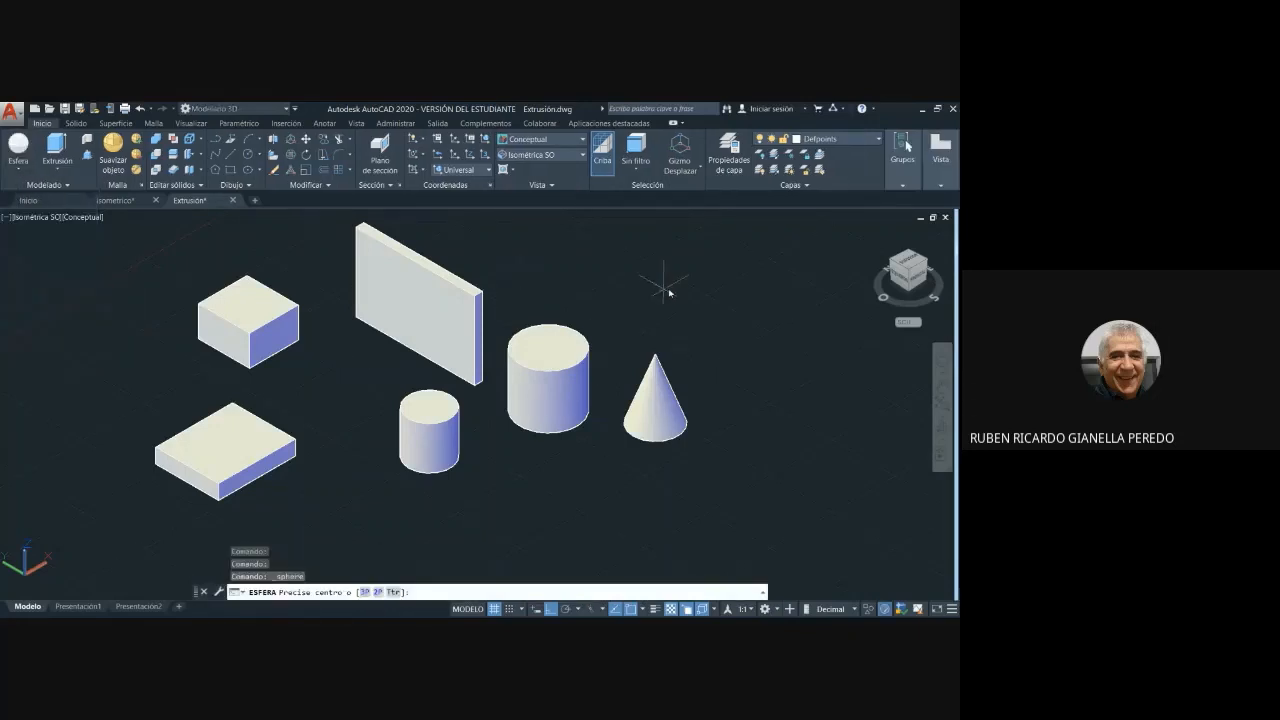
{"action": "left_click", "coordinate": [648, 316]}
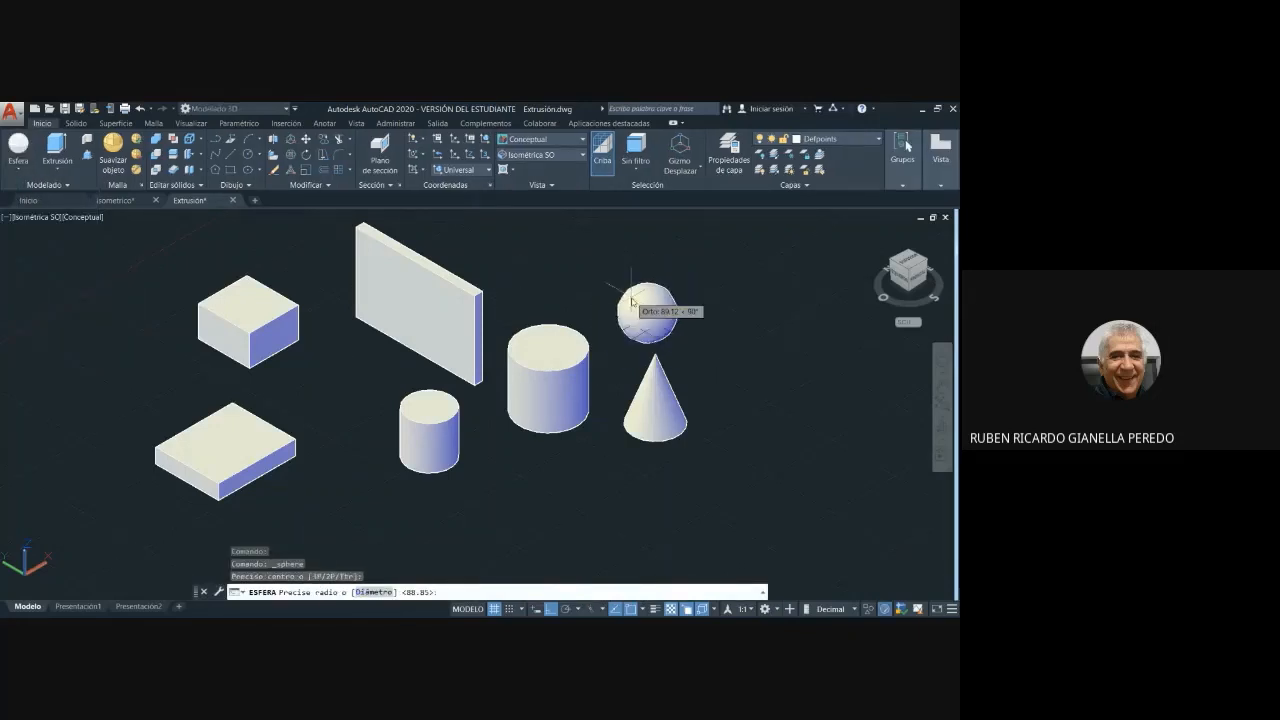
{"action": "left_click", "coordinate": [626, 296]}
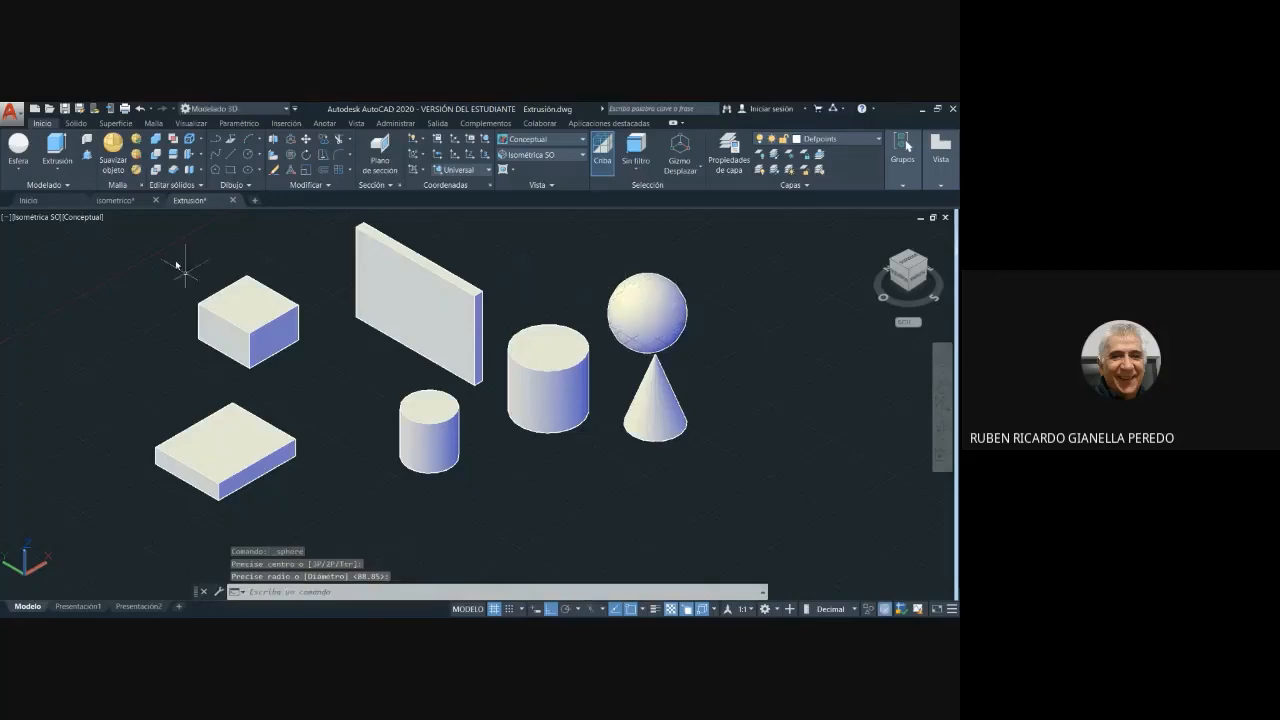
- Create a square-based pyramid about 225 high beside the cone, picking its base centre and radius freehand
{"action": "left_click", "coordinate": [21, 170]}
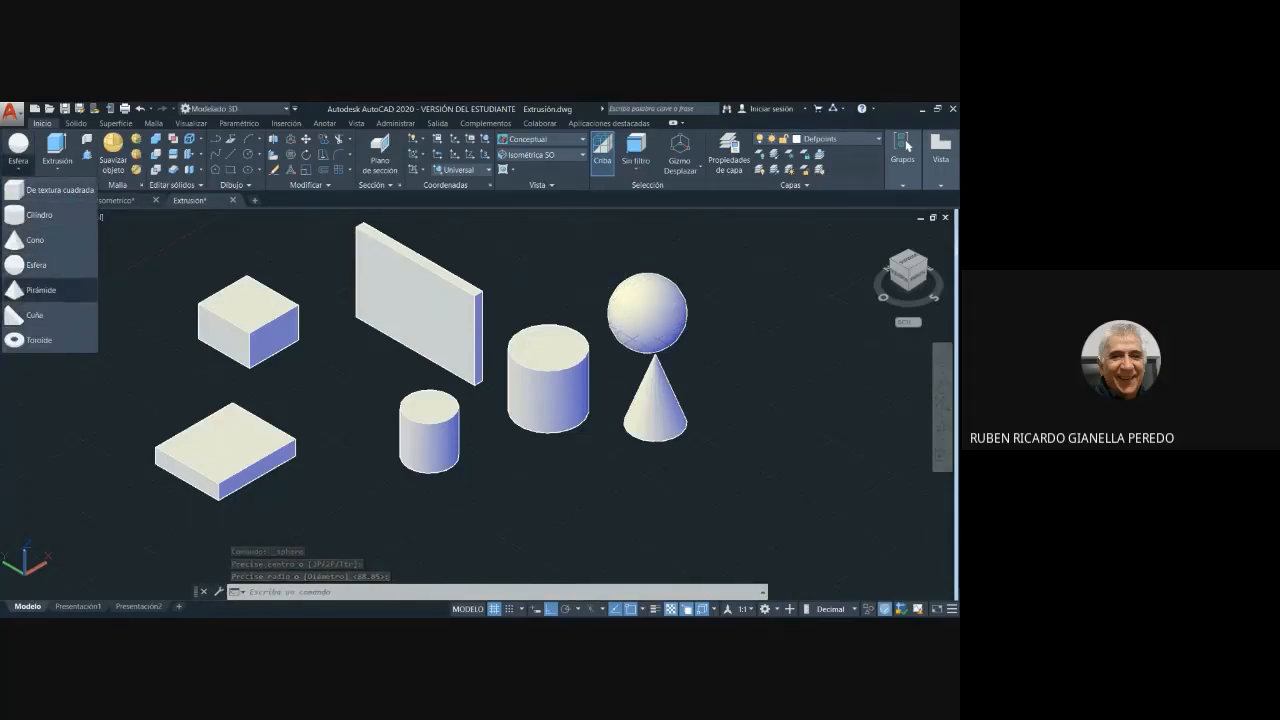
{"action": "left_click", "coordinate": [40, 290]}
{"action": "left_click", "coordinate": [748, 430]}
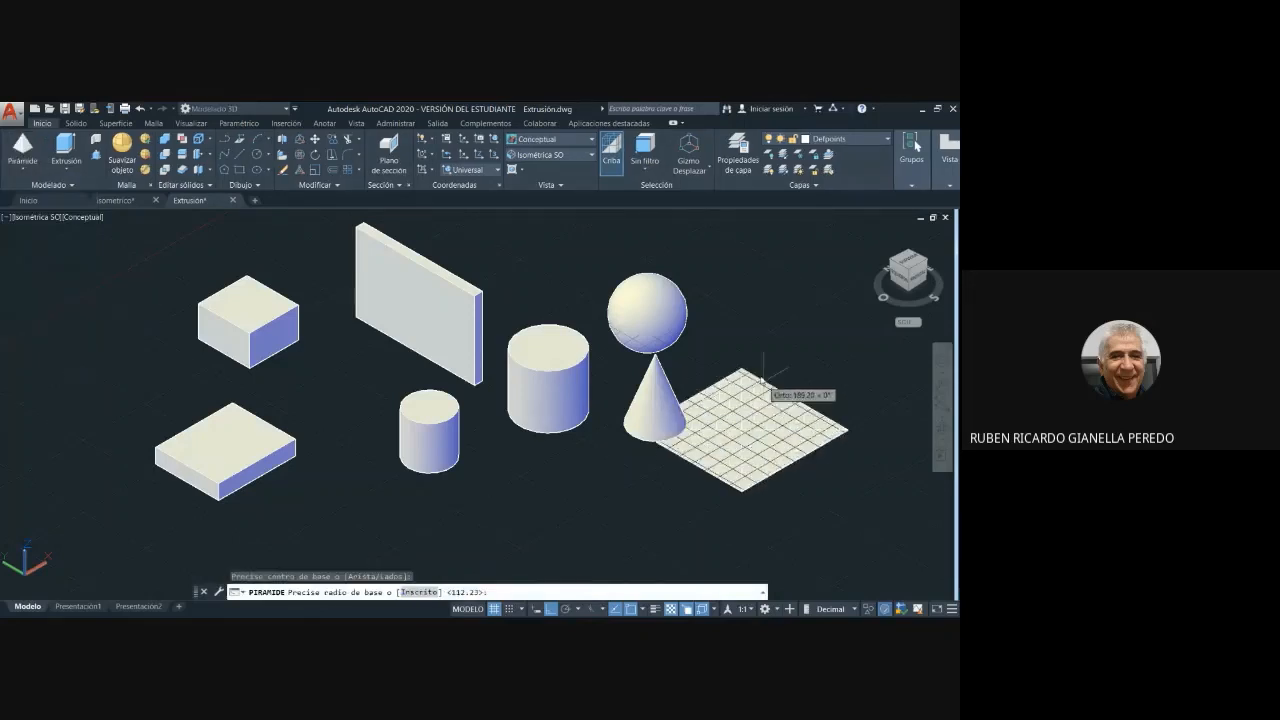
{"action": "left_click", "coordinate": [768, 425]}
{"action": "left_click", "coordinate": [740, 366]}
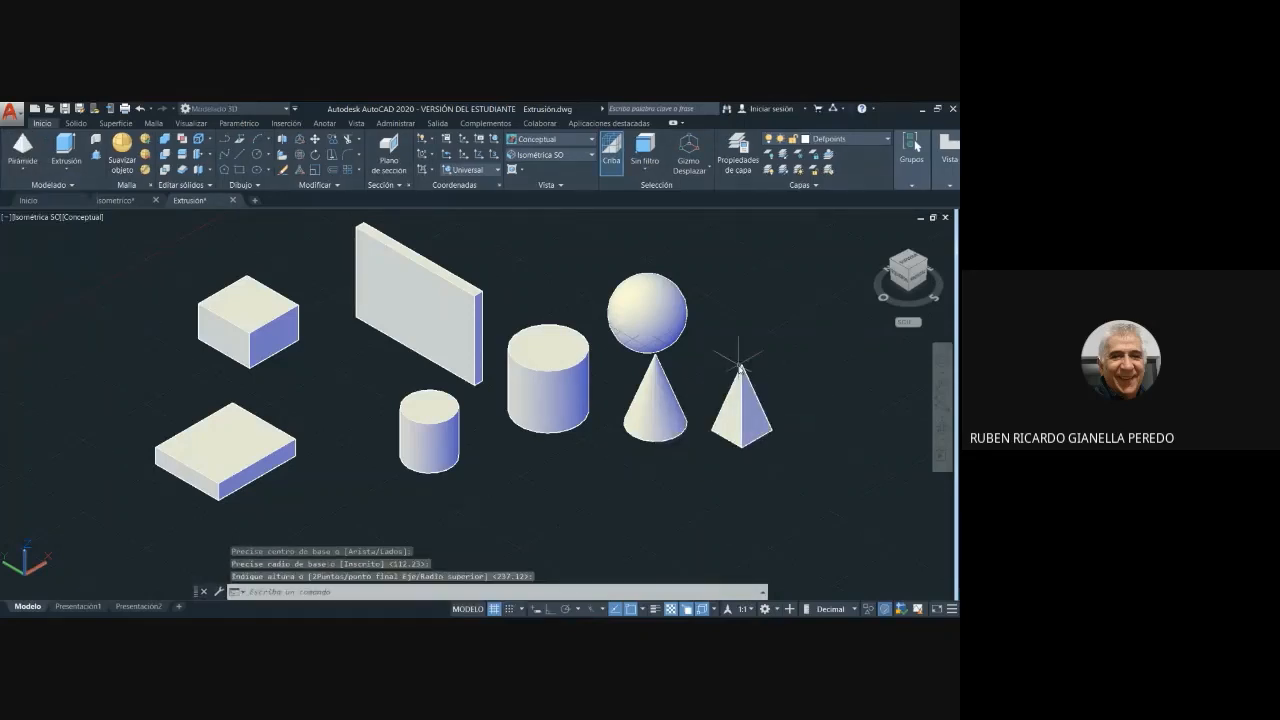
- Create a small solid wedge in front of the smaller cylinder, picking its base corners and height freehand
{"action": "left_click", "coordinate": [24, 172]}
{"action": "left_click", "coordinate": [40, 314]}
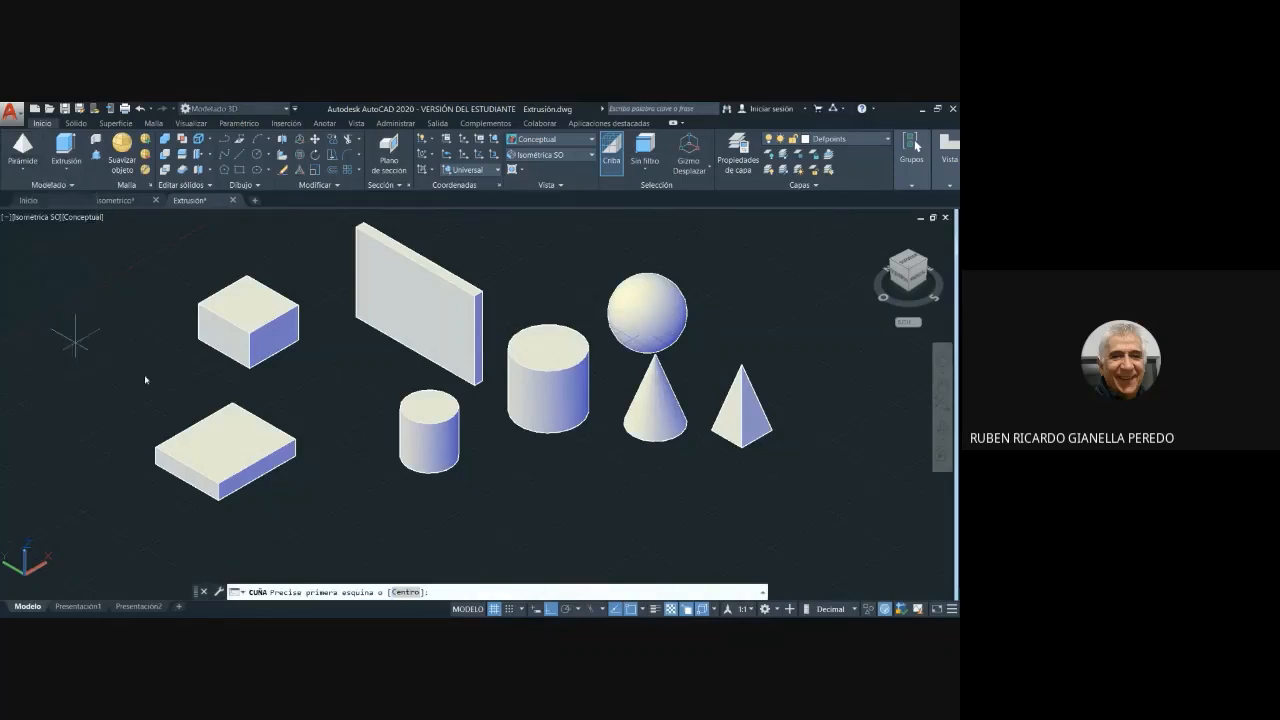
{"action": "left_click", "coordinate": [502, 527]}
{"action": "left_click", "coordinate": [500, 480]}
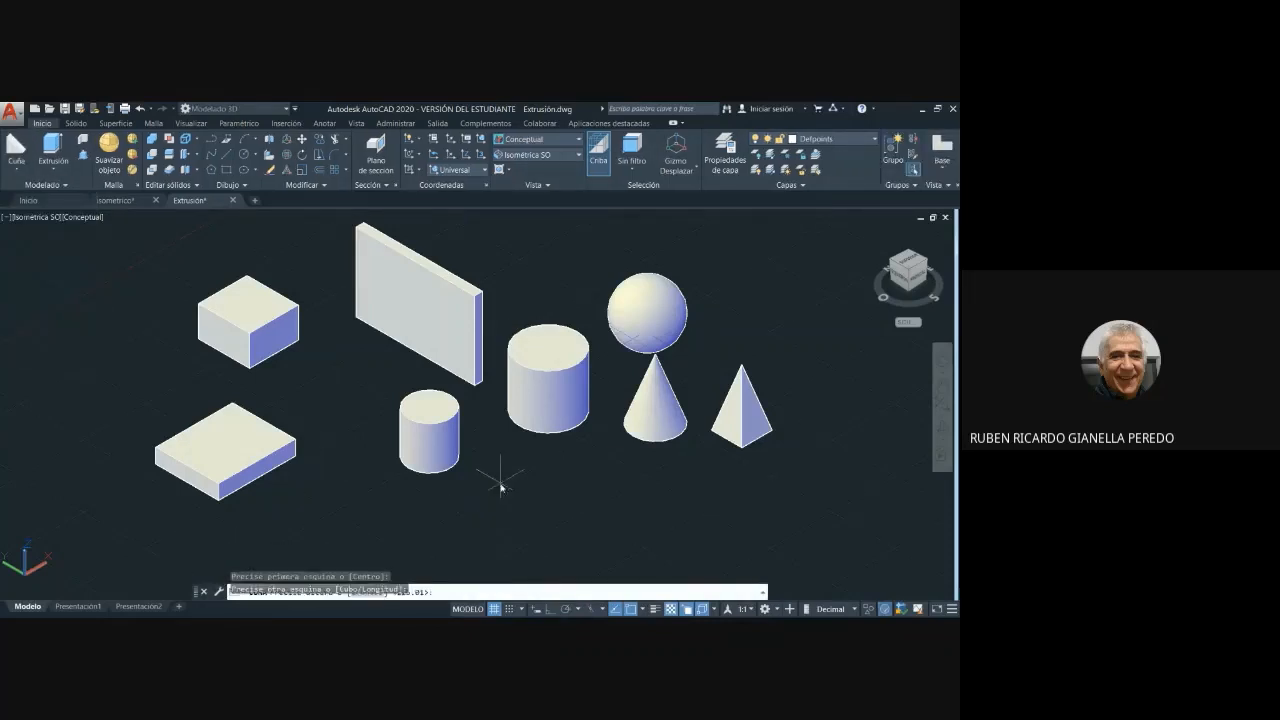
{"action": "left_click", "coordinate": [512, 456]}
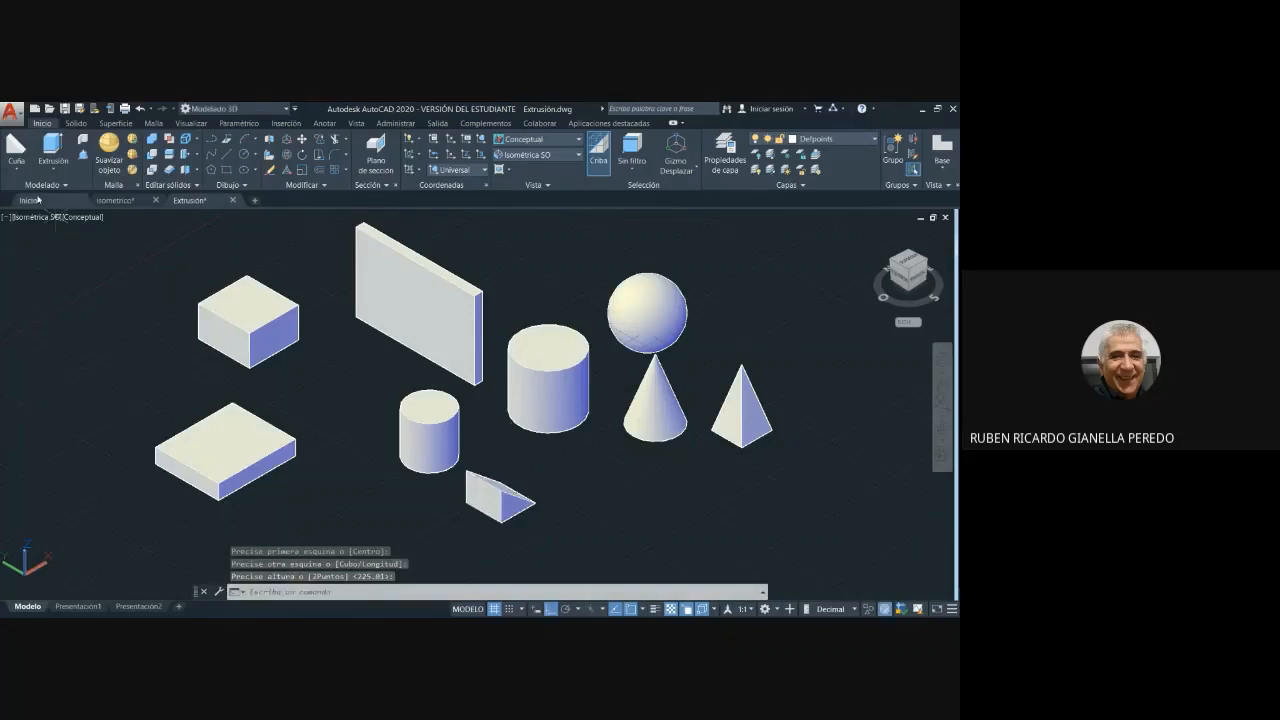
- Create a torus in the empty area in front of the cone and pyramid, picking its centre, radius and section radius freehand
{"action": "left_click", "coordinate": [15, 171]}
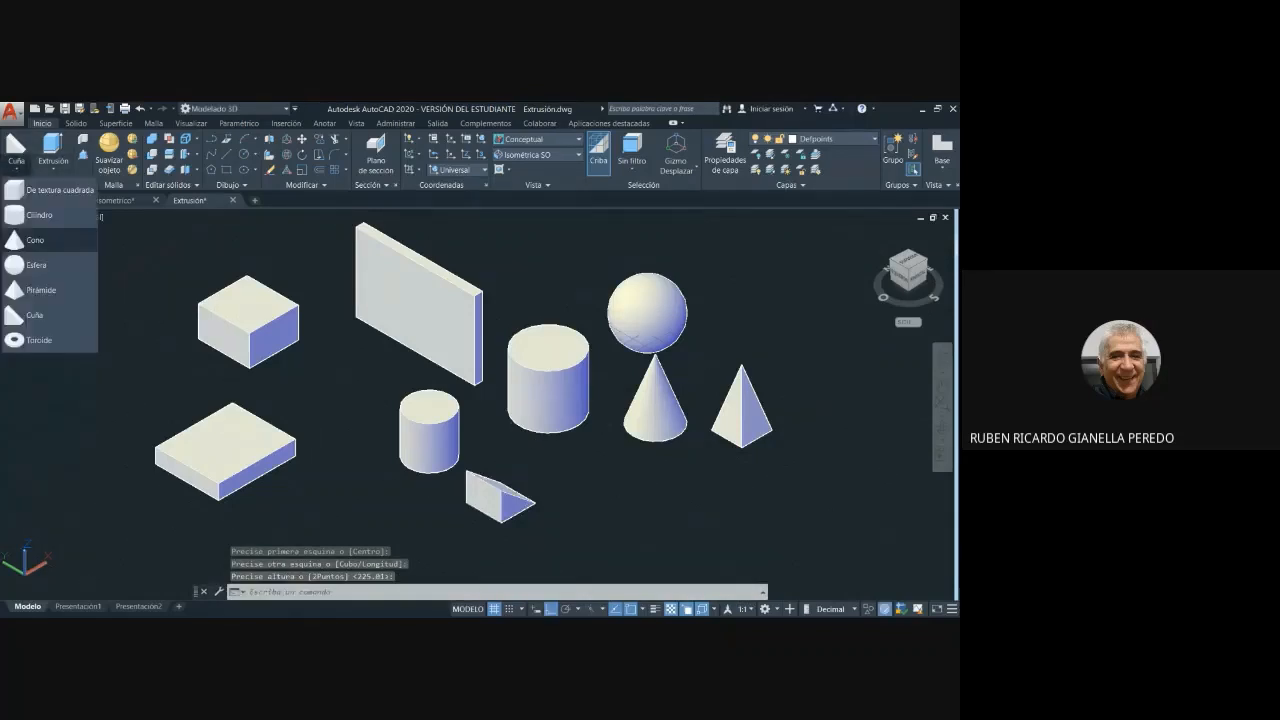
{"action": "left_click", "coordinate": [40, 339]}
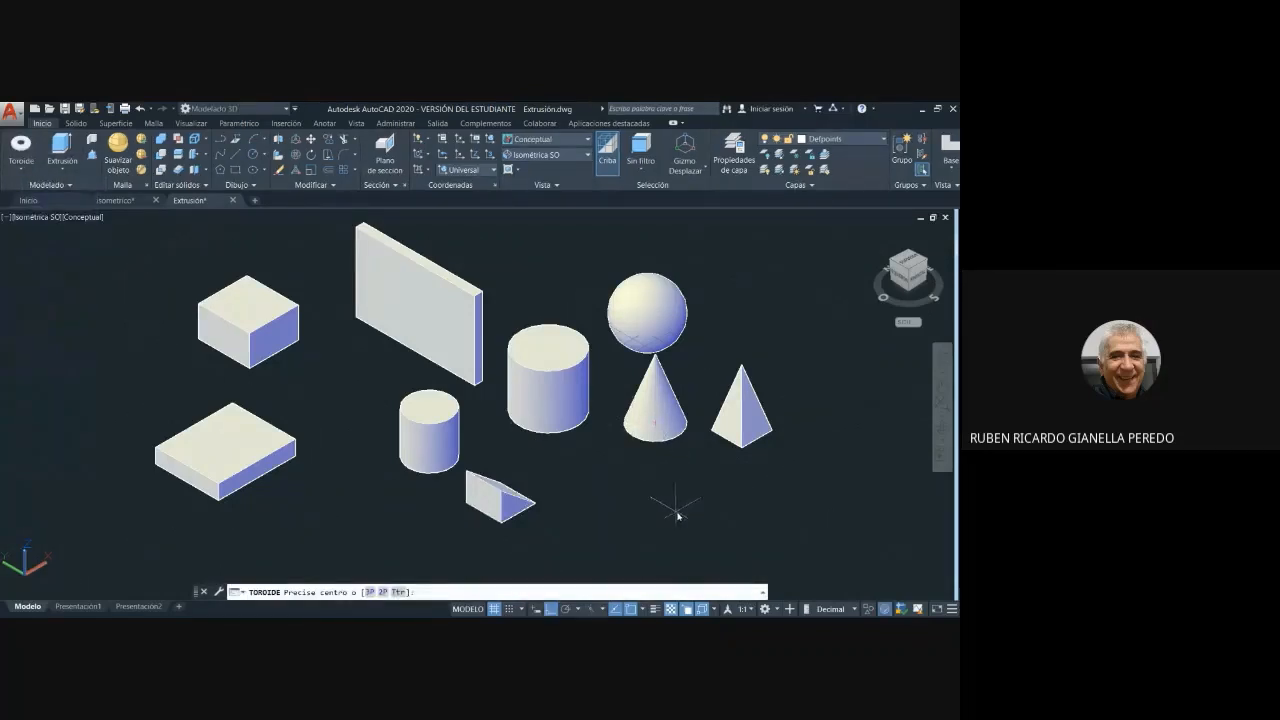
{"action": "middle_click_drag", "start_coordinate": [677, 515], "coordinate": [654, 443]}
{"action": "scroll", "coordinate": [650, 440], "scroll_direction": "up", "scroll_amount": 2}
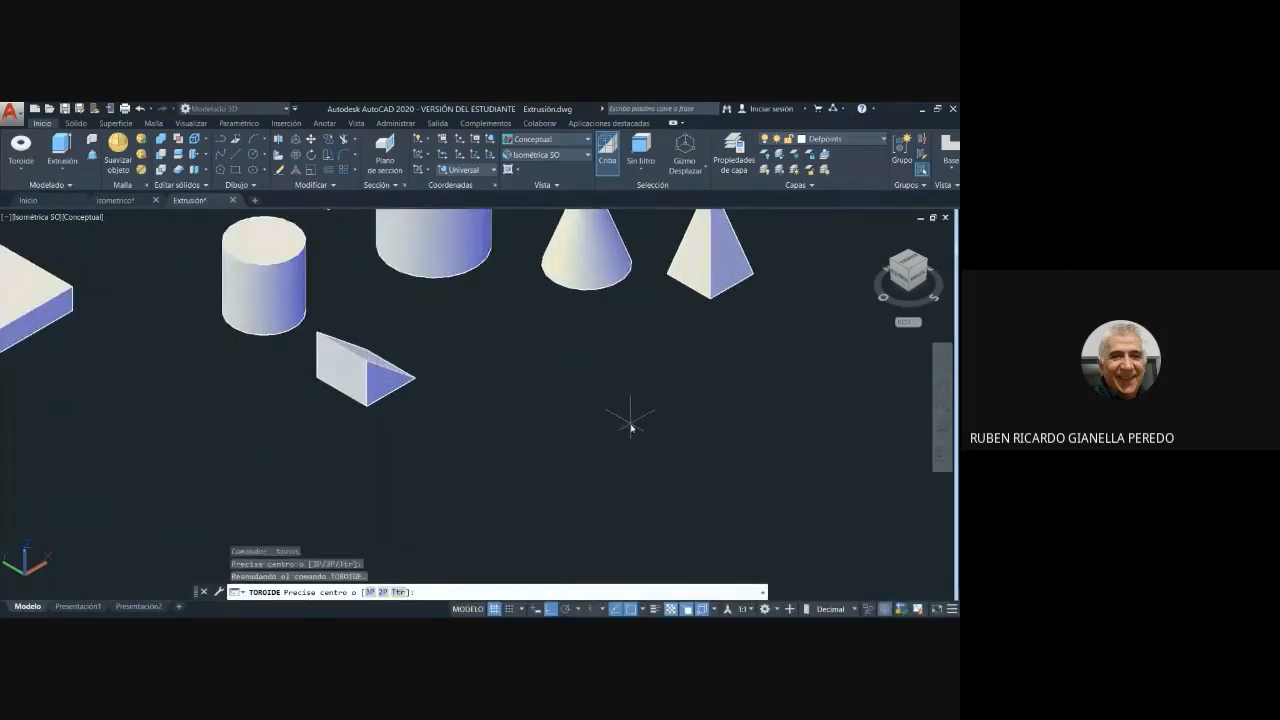
{"action": "left_click", "coordinate": [630, 425]}
{"action": "left_click", "coordinate": [600, 394]}
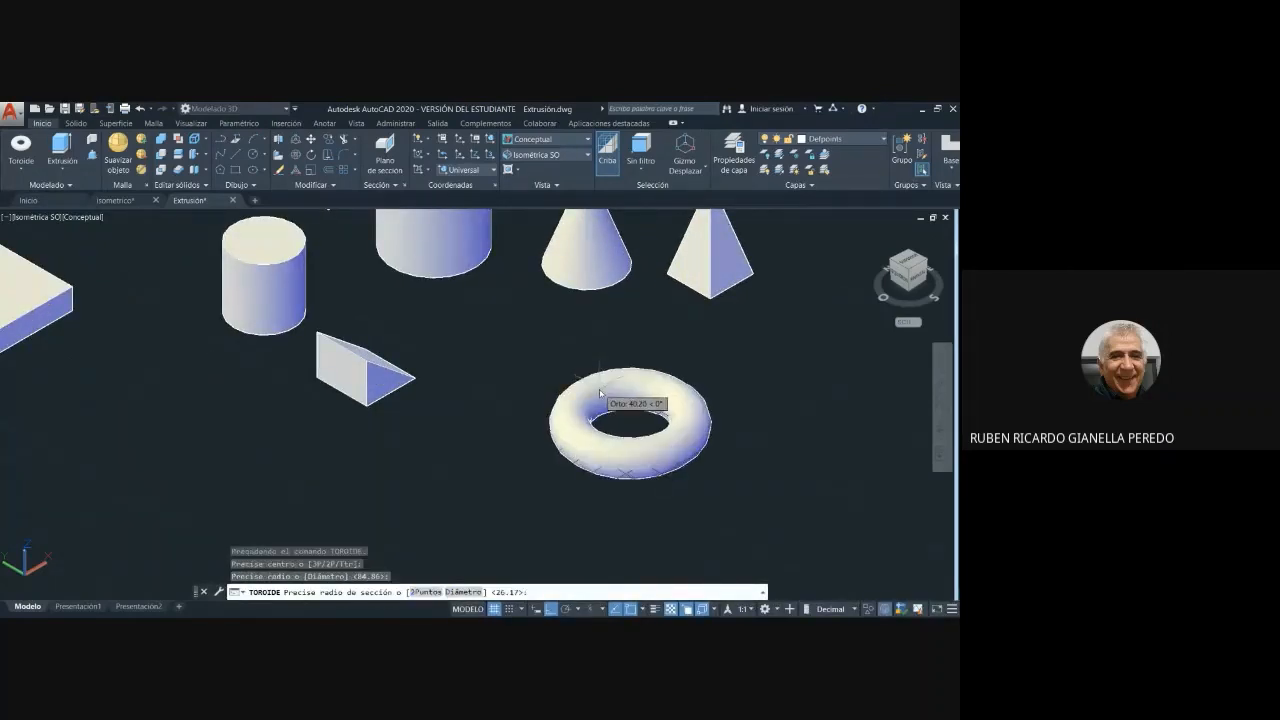
{"action": "left_click", "coordinate": [600, 397]}
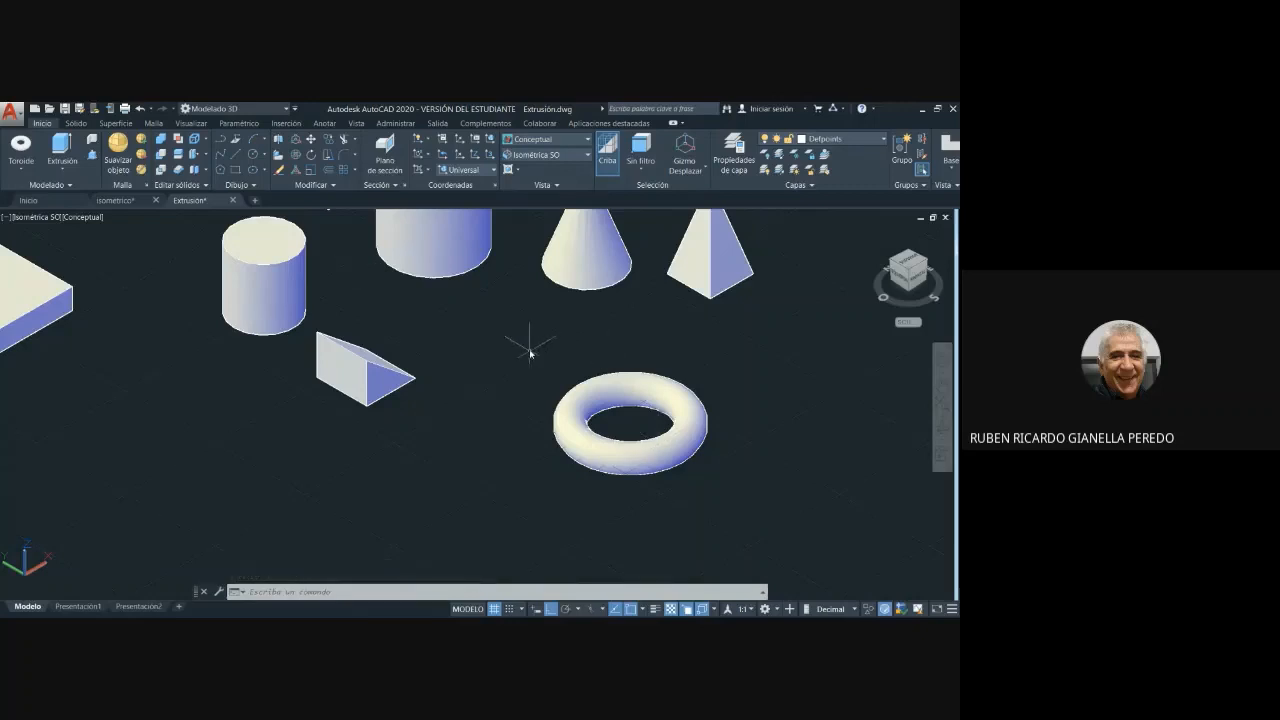
{"action": "key", "text": "Escape"}
{"action": "middle_click_drag", "start_coordinate": [451, 329], "coordinate": [474, 444]}
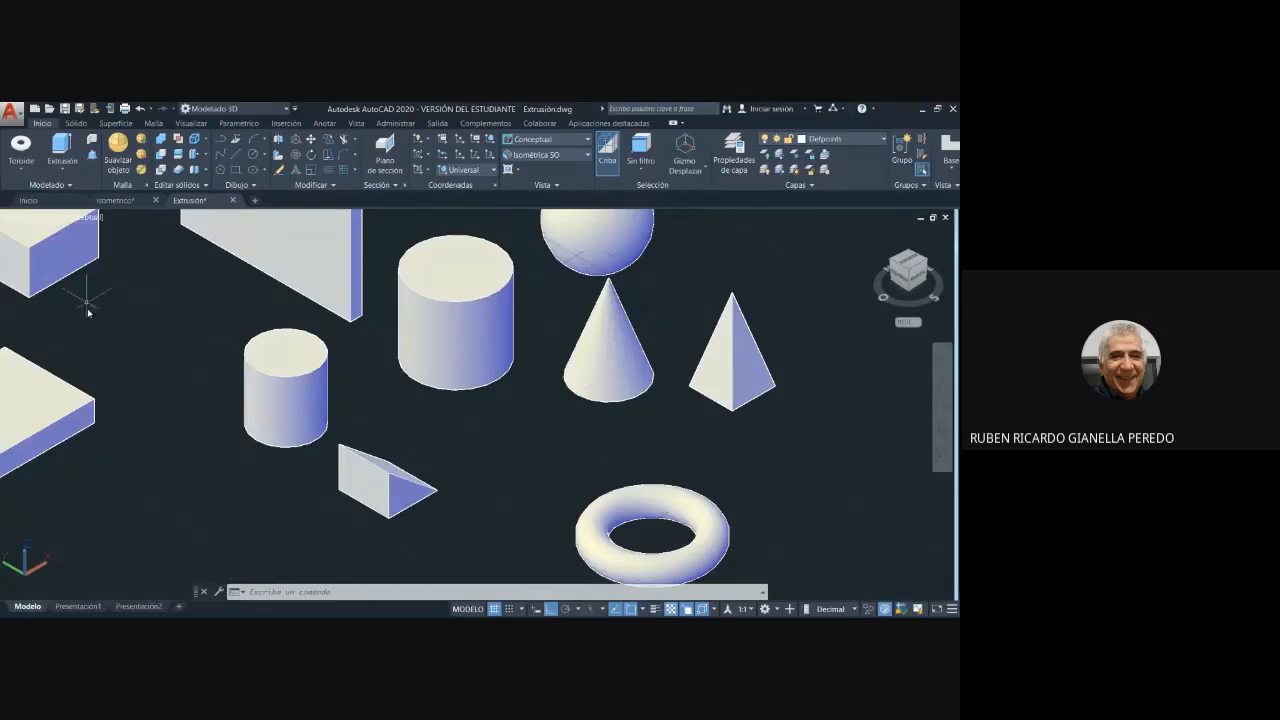
{"action": "scroll", "coordinate": [196, 314], "scroll_direction": "down", "scroll_amount": 3}
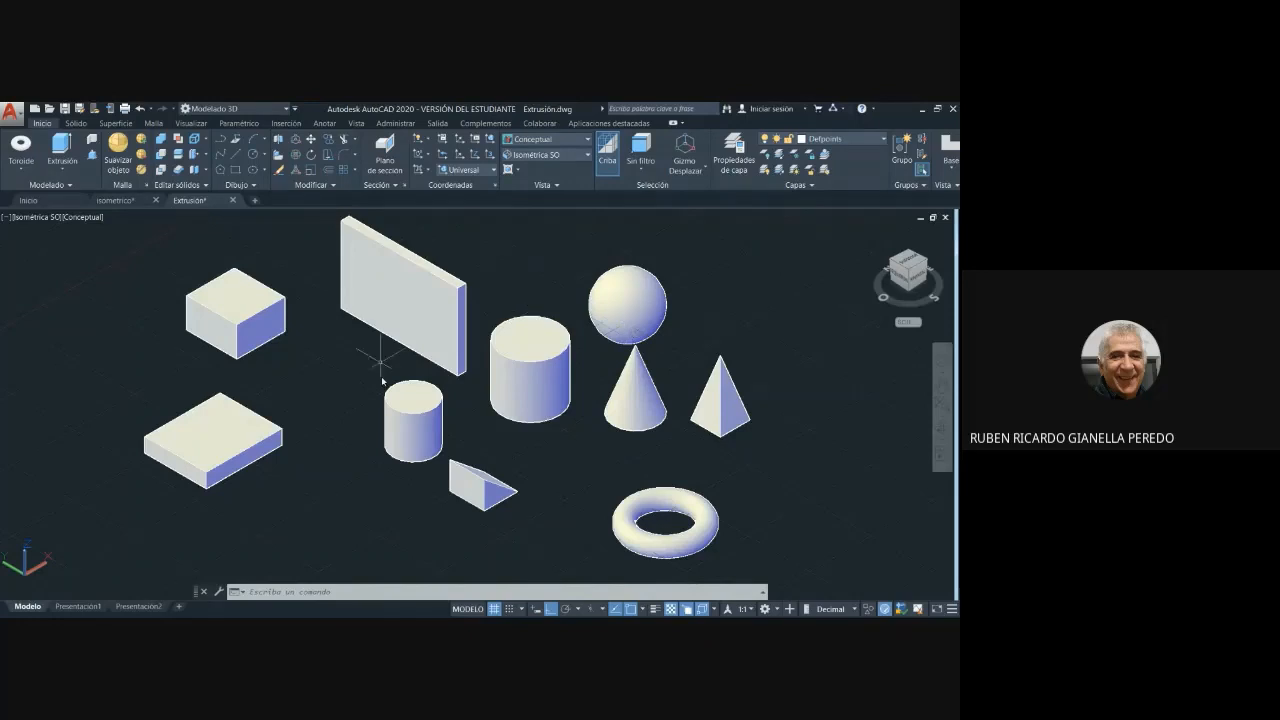
{"action": "scroll", "coordinate": [343, 334], "scroll_direction": "down", "scroll_amount": 3}
{"action": "scroll", "coordinate": [343, 334], "scroll_direction": "up", "scroll_amount": 2}
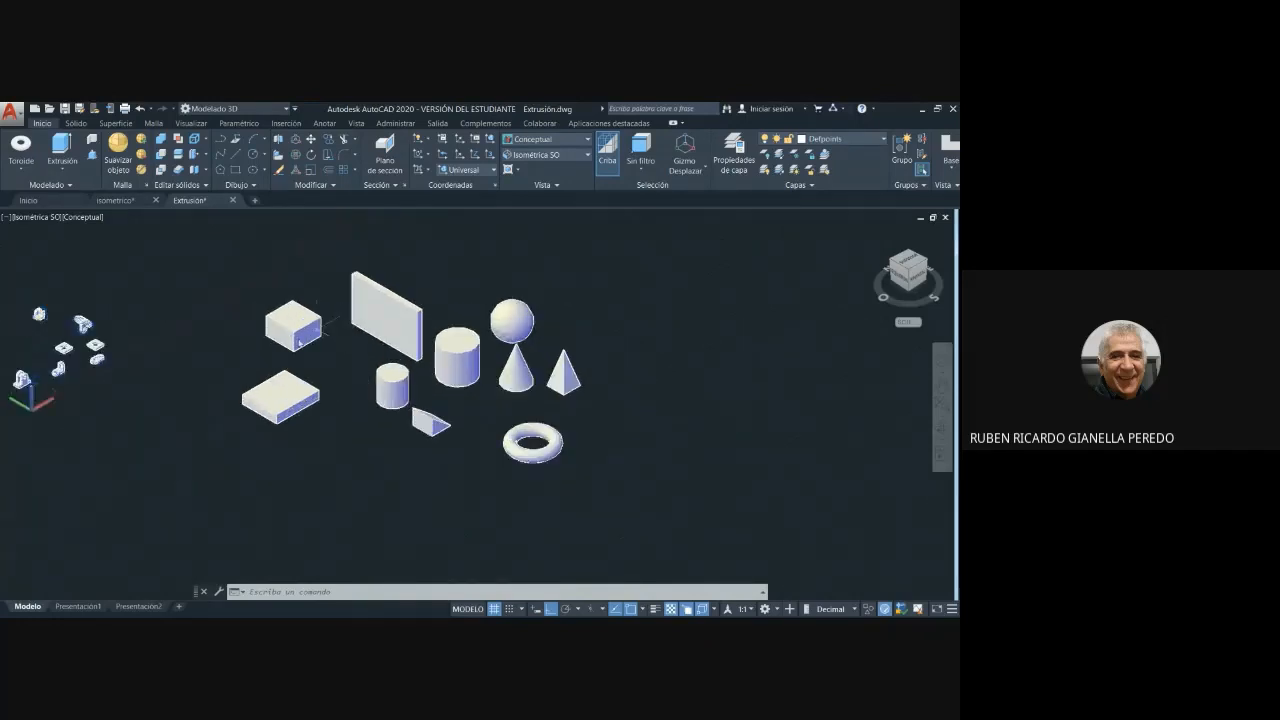
{"action": "left_click", "coordinate": [184, 321]}
{"action": "left_click", "coordinate": [136, 226]}
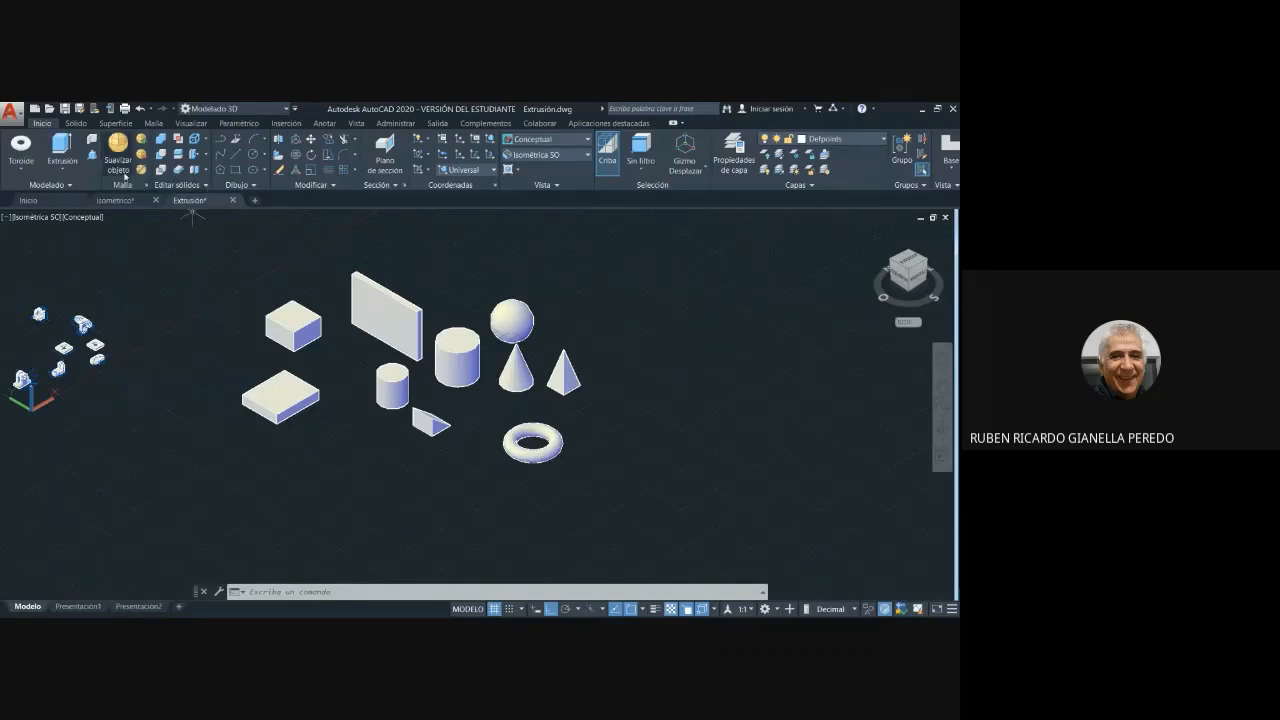
- Draw a line 80 units long at 270° in the empty area behind the rectangular boxes
{"action": "left_click", "coordinate": [236, 155]}
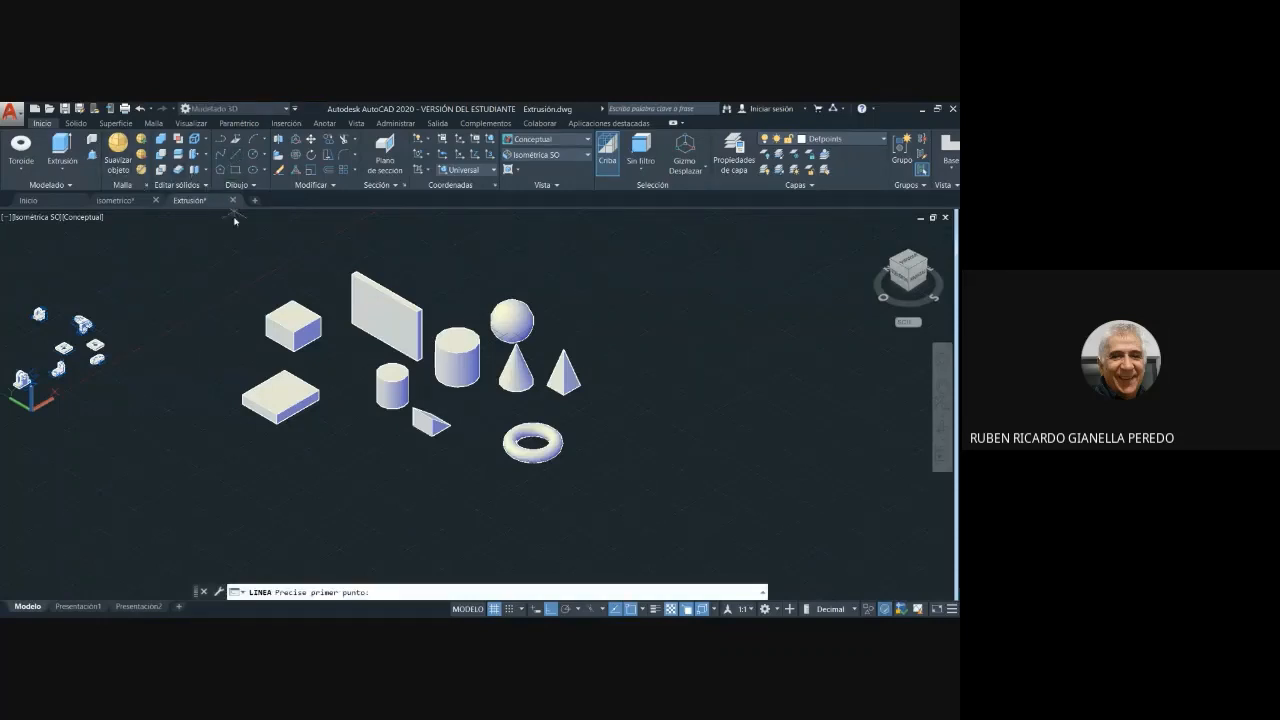
{"action": "left_click", "coordinate": [158, 269]}
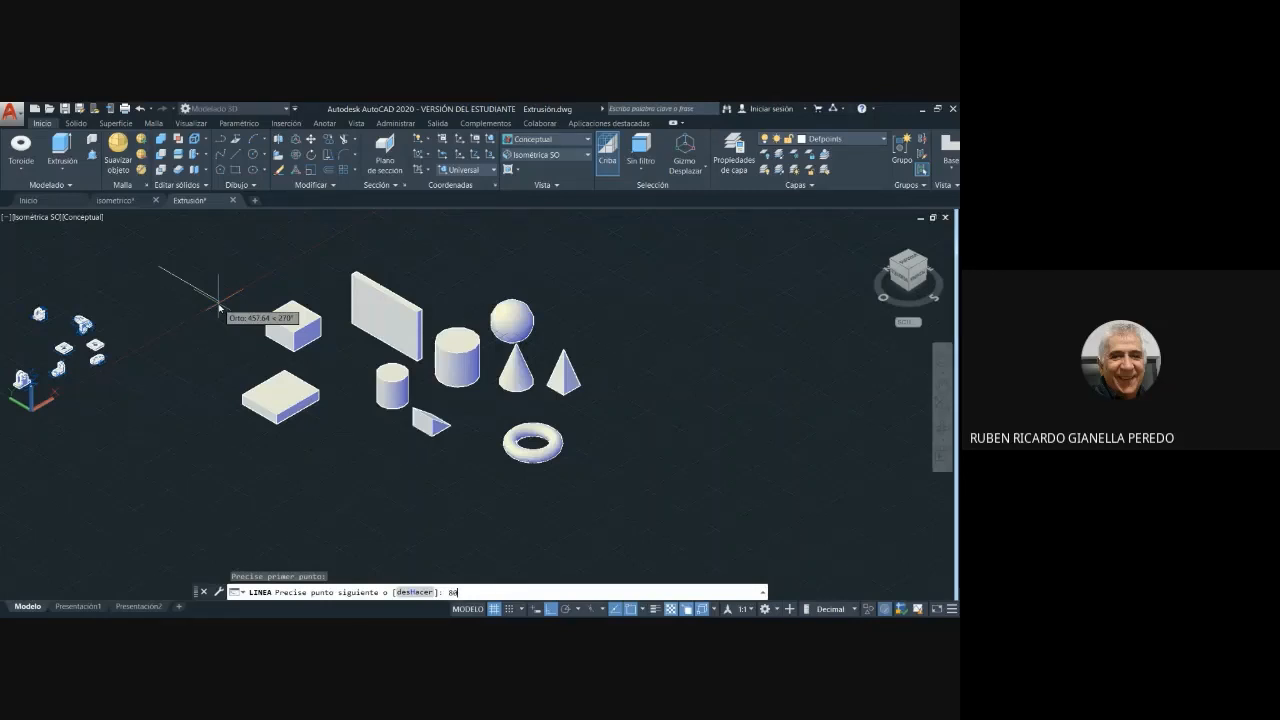
{"action": "type", "text": "80"}
{"action": "key", "text": "Return"}
{"action": "scroll", "coordinate": [185, 297], "scroll_direction": "up", "scroll_amount": 2}
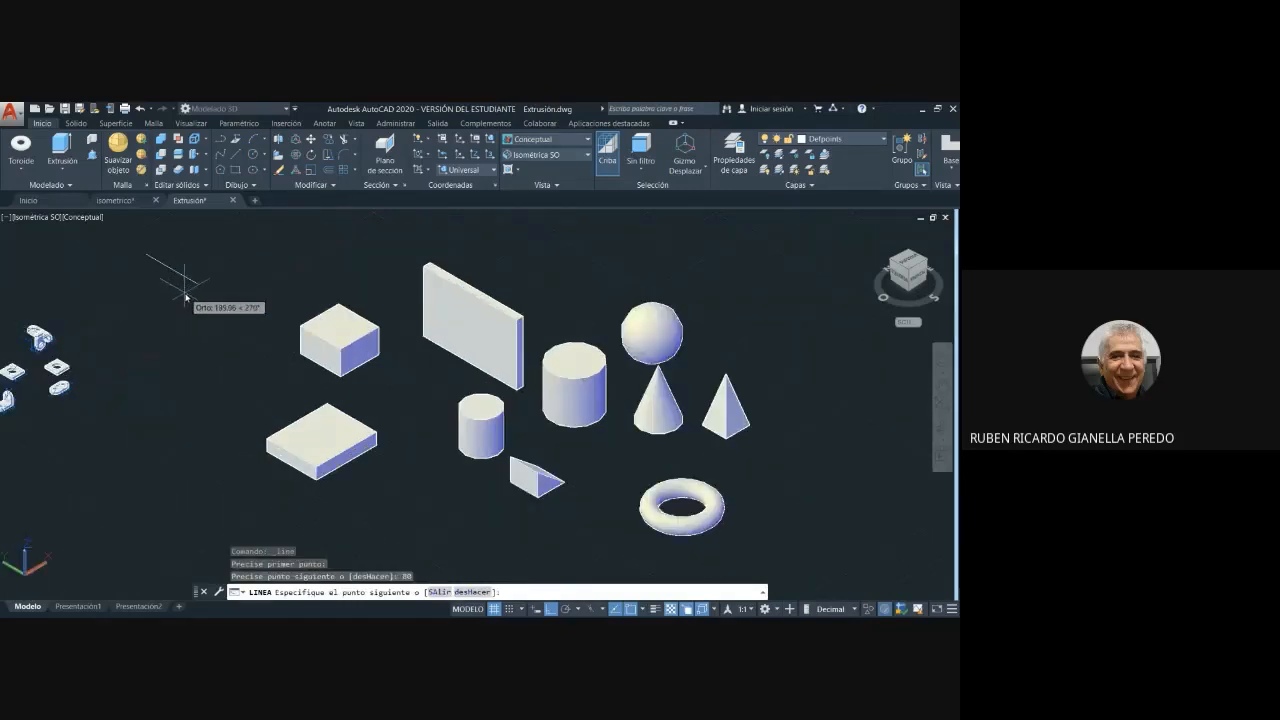
{"action": "scroll", "coordinate": [111, 291], "scroll_direction": "up", "scroll_amount": 3}
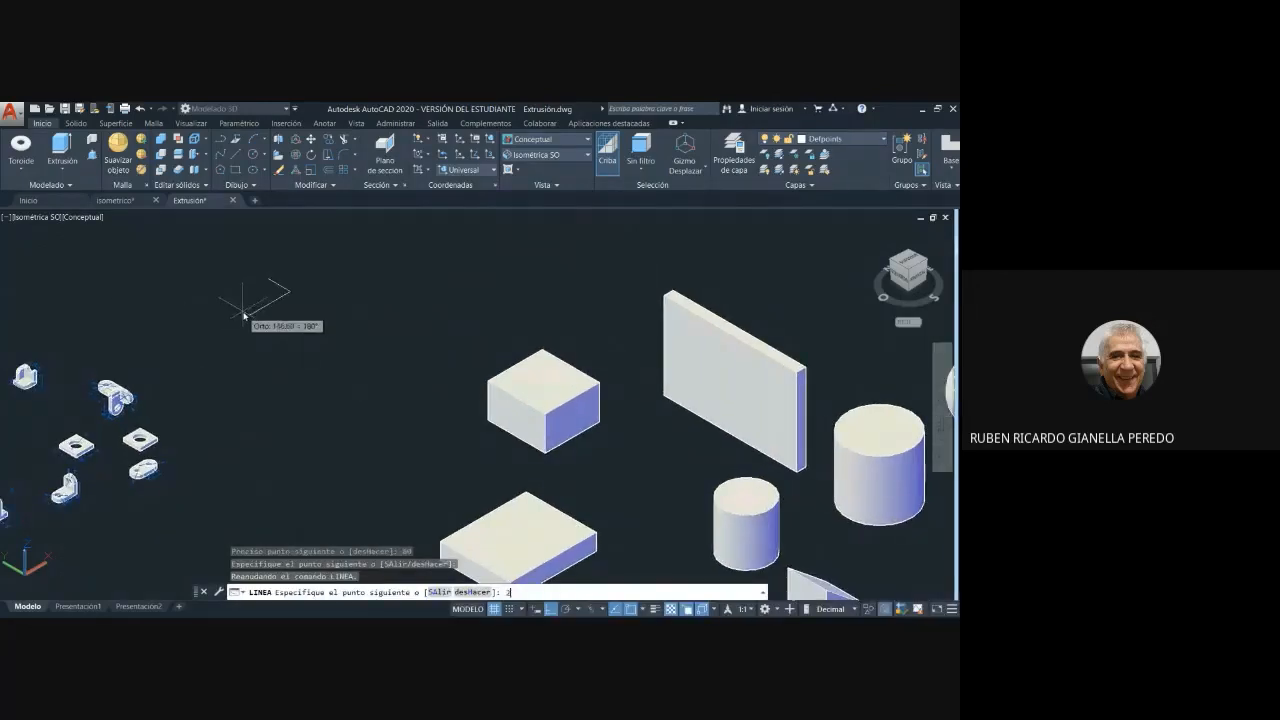
{"action": "type", "text": "20"}
{"action": "key", "text": "Return"}
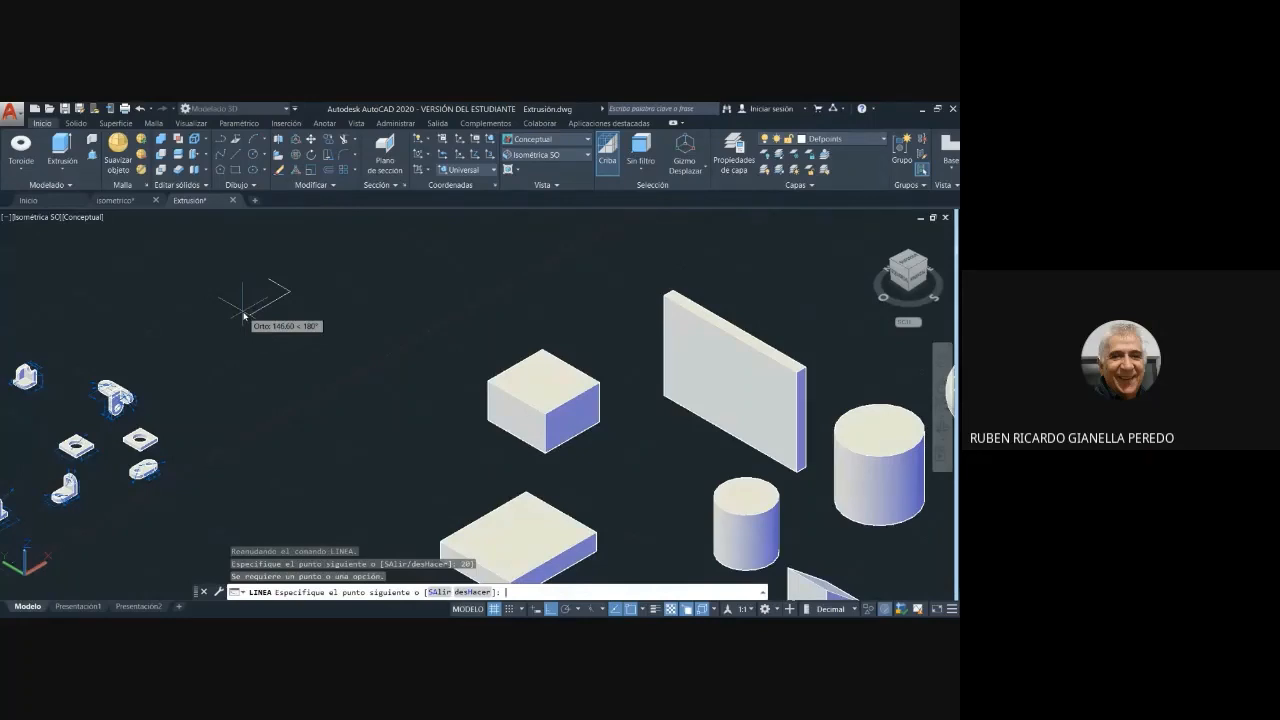
{"action": "key", "text": "Return"}
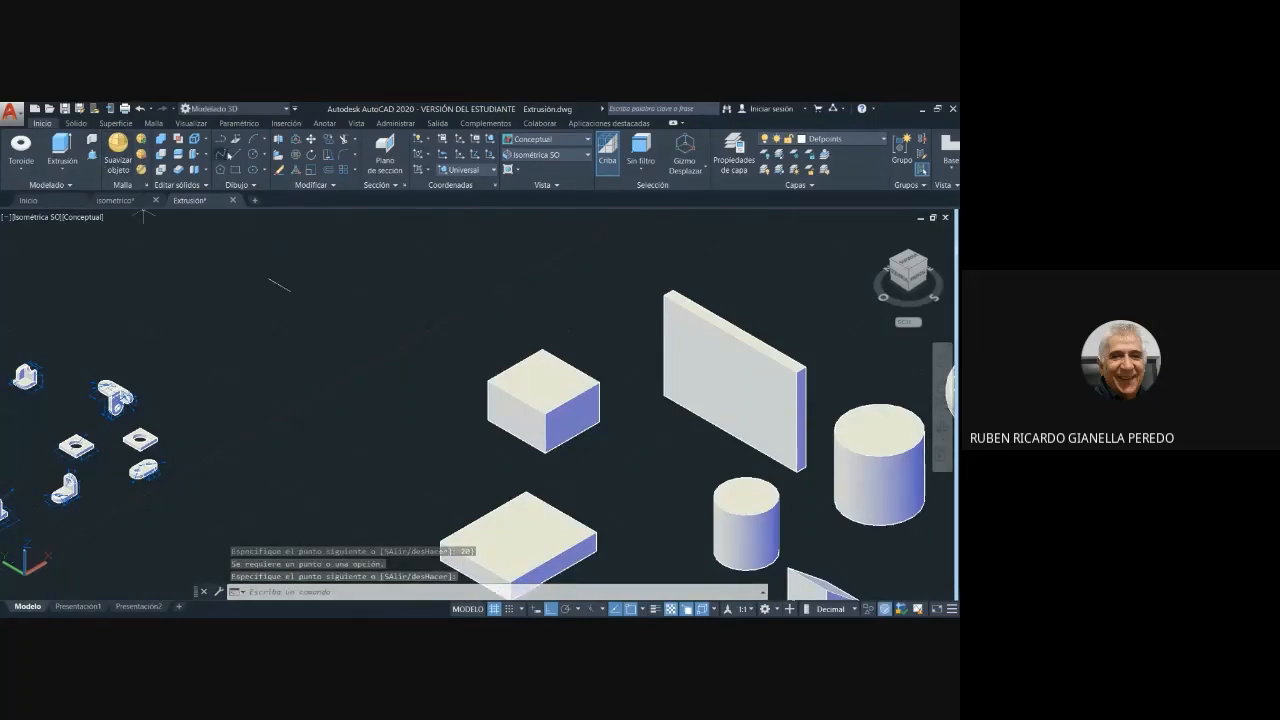
- Complete an 80 by 20 rectangle from the front end of the 80-unit line with separate segments of 20, 80 and 20 units
{"action": "left_click", "coordinate": [245, 173]}
{"action": "left_click", "coordinate": [285, 290]}
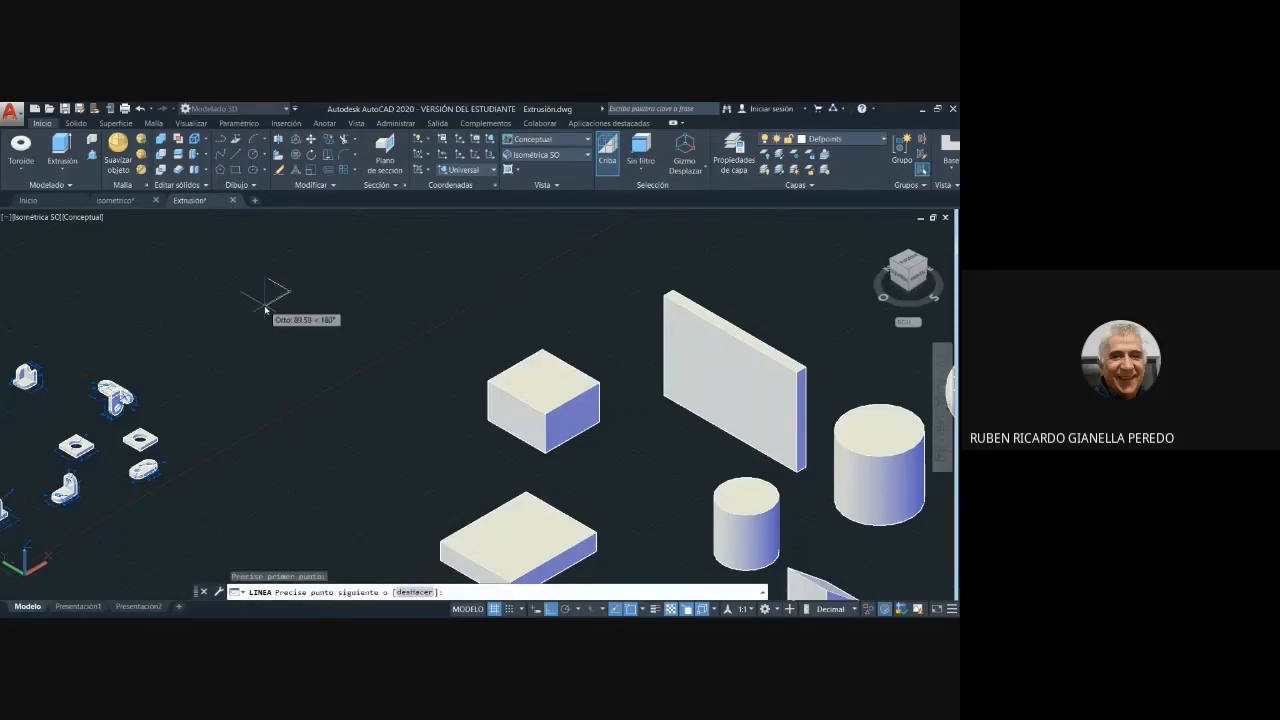
{"action": "type", "text": "20"}
{"action": "key", "text": "Return"}
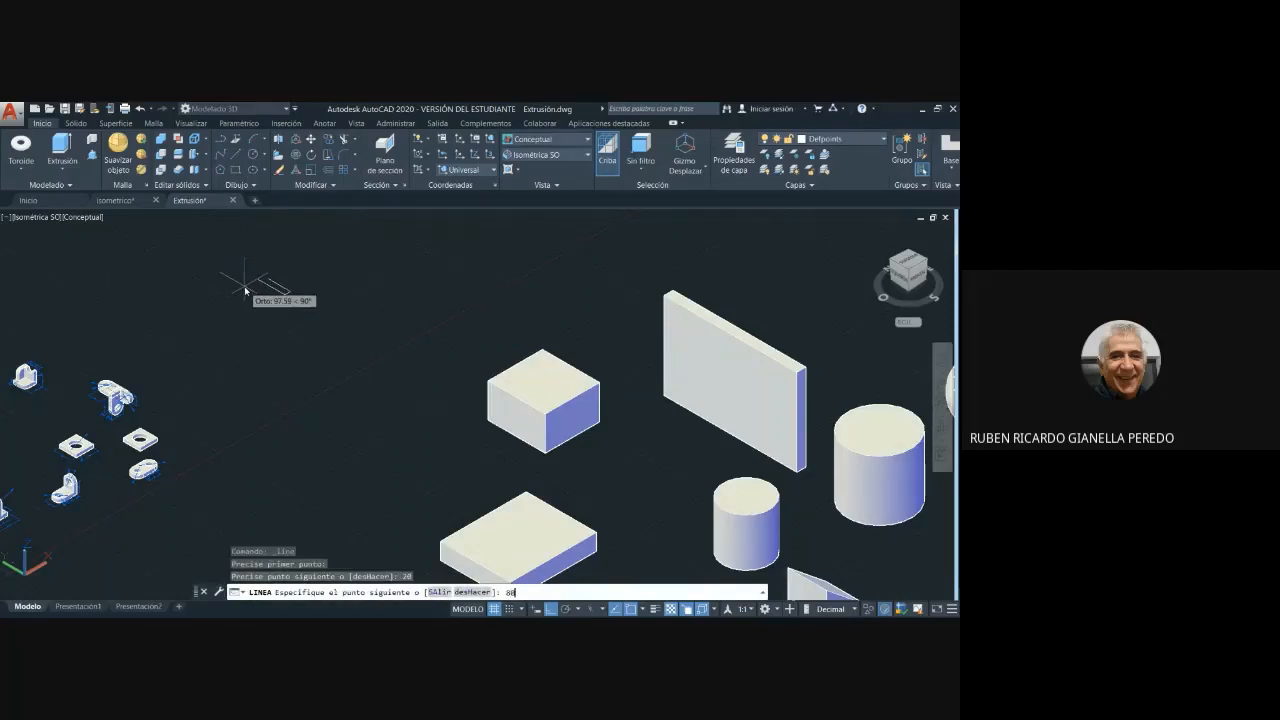
{"action": "key", "text": "Return"}
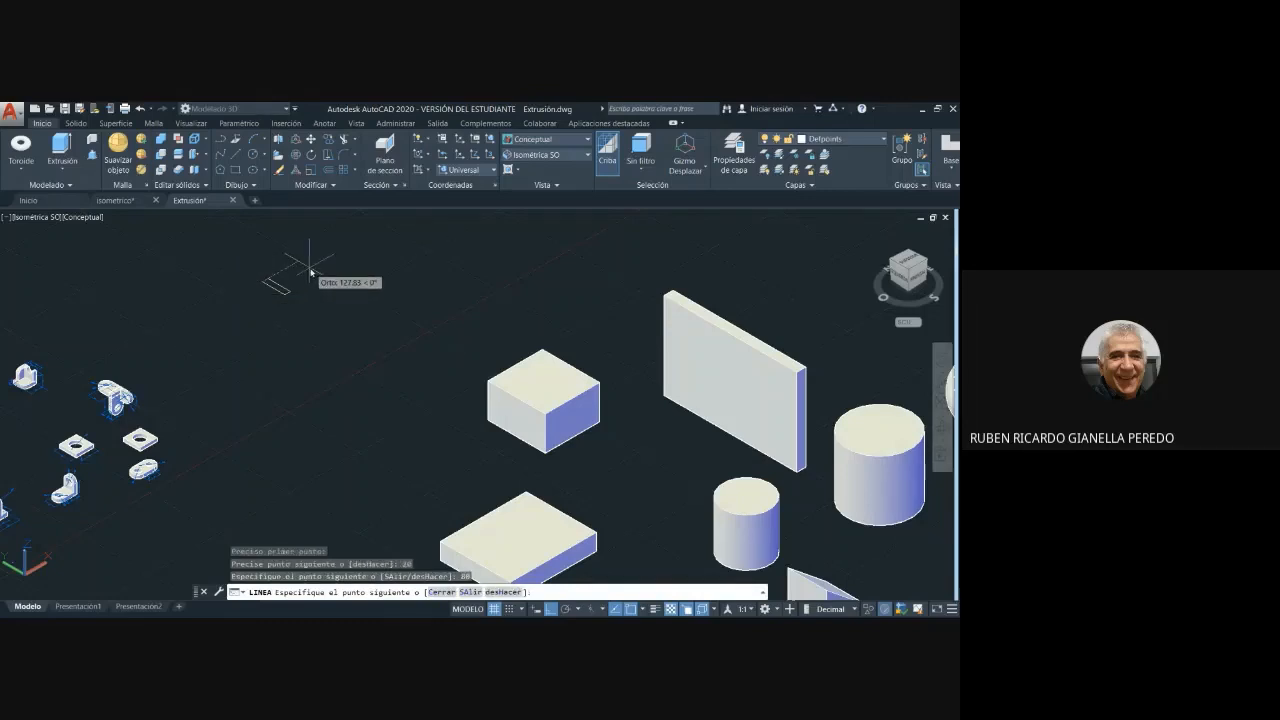
{"action": "key", "text": "Return"}
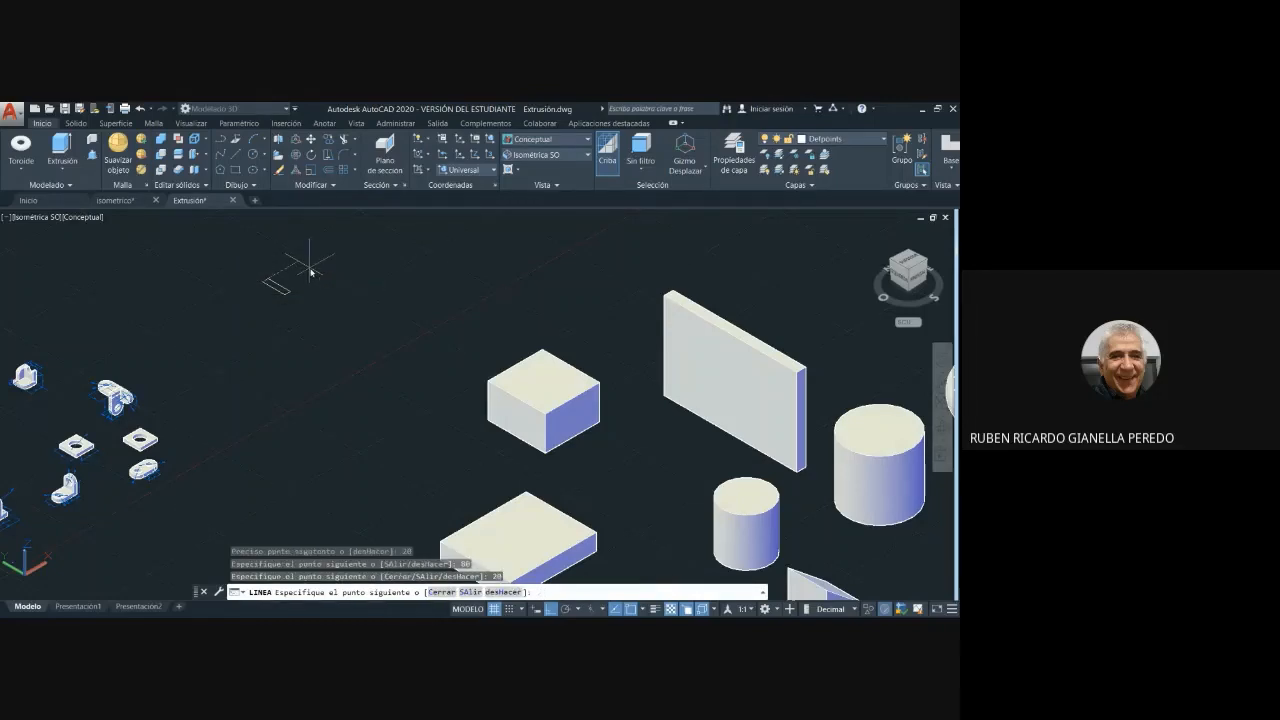
{"action": "key", "text": "Escape"}
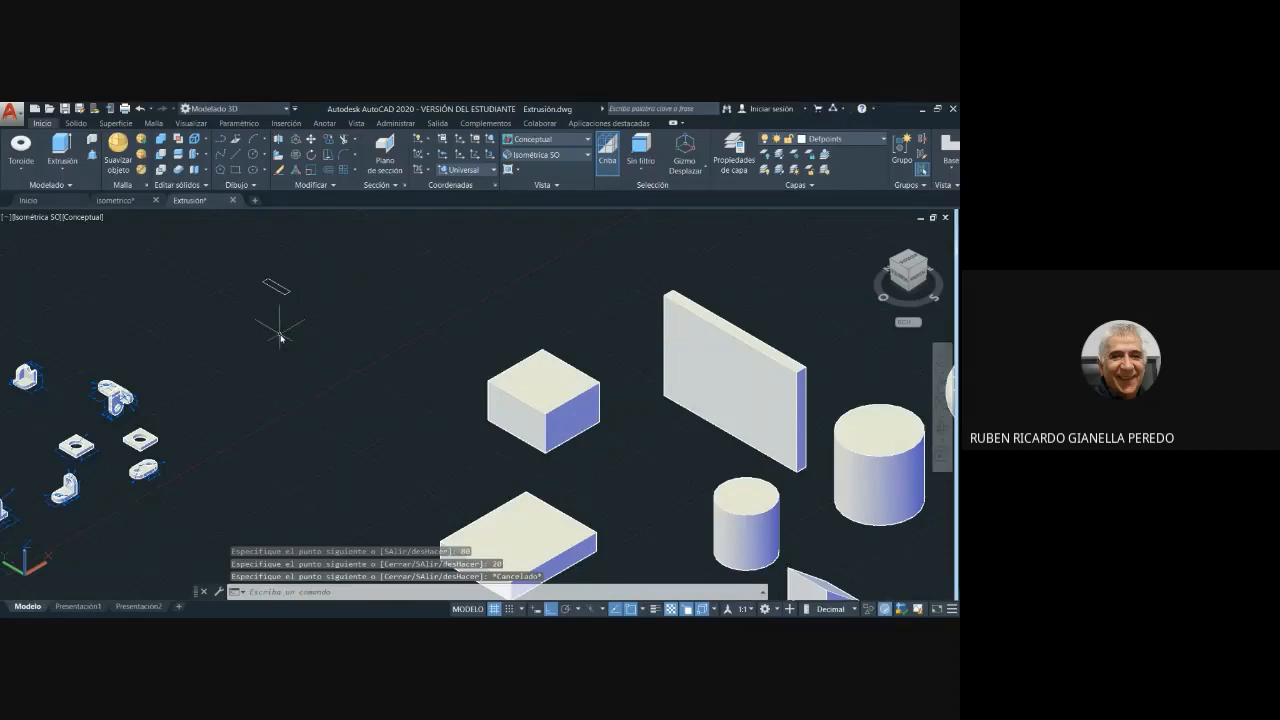
- Extrude the four separate lines of the rectangle upward about 13.5 units, picking the height freehand
{"action": "scroll", "coordinate": [280, 338], "scroll_direction": "up", "scroll_amount": 4}
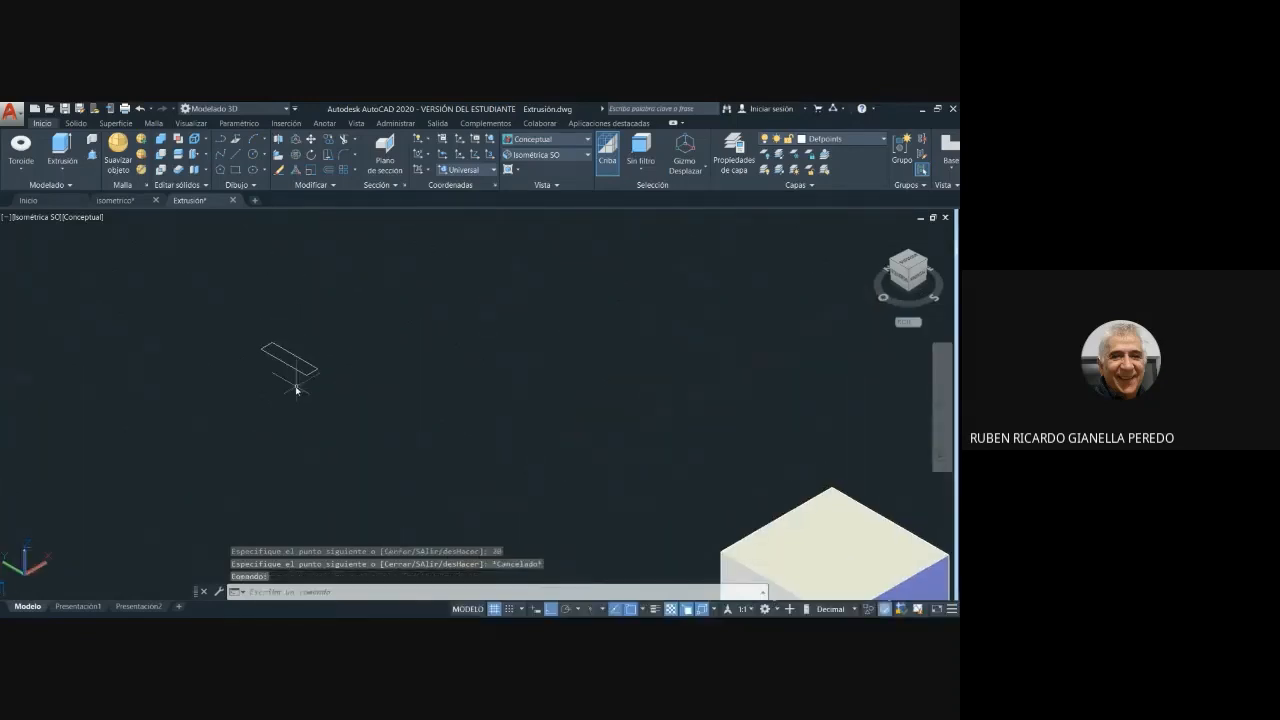
{"action": "scroll", "coordinate": [280, 395], "scroll_direction": "up", "scroll_amount": 4}
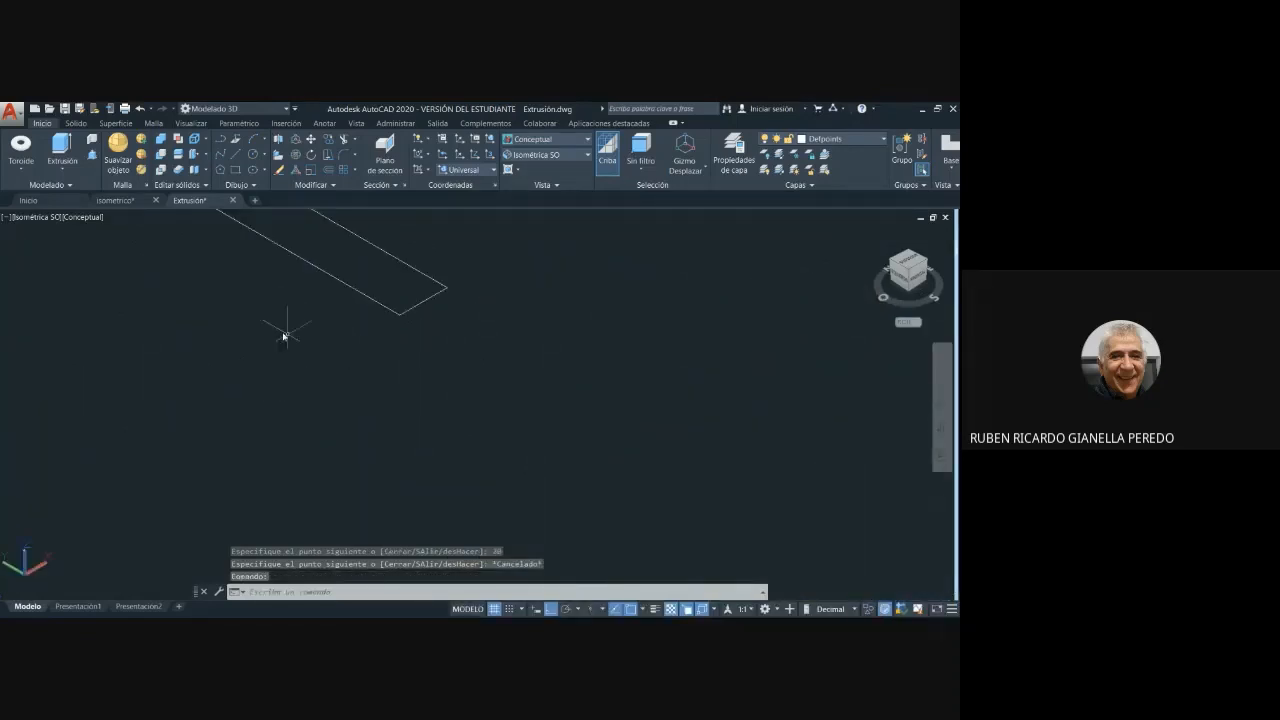
{"action": "scroll", "coordinate": [284, 337], "scroll_direction": "down", "scroll_amount": 4}
{"action": "middle_click_drag", "start_coordinate": [323, 437], "coordinate": [331, 463]}
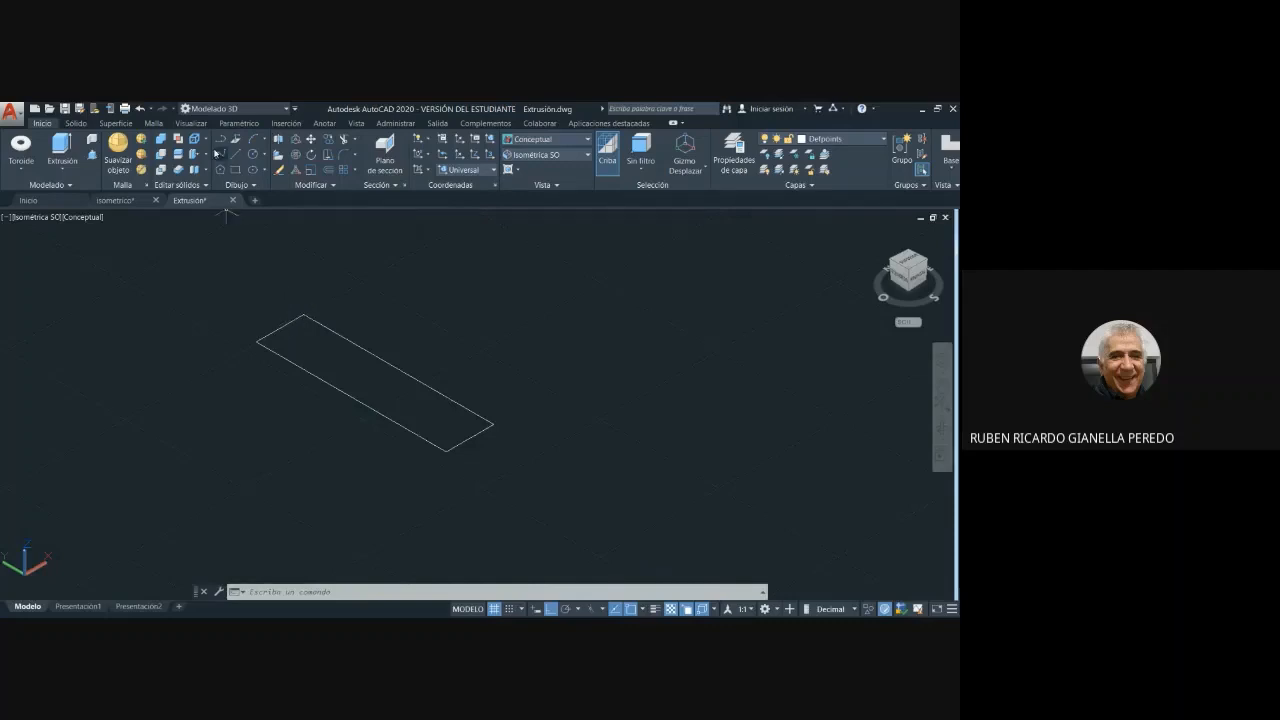
{"action": "left_click", "coordinate": [61, 146]}
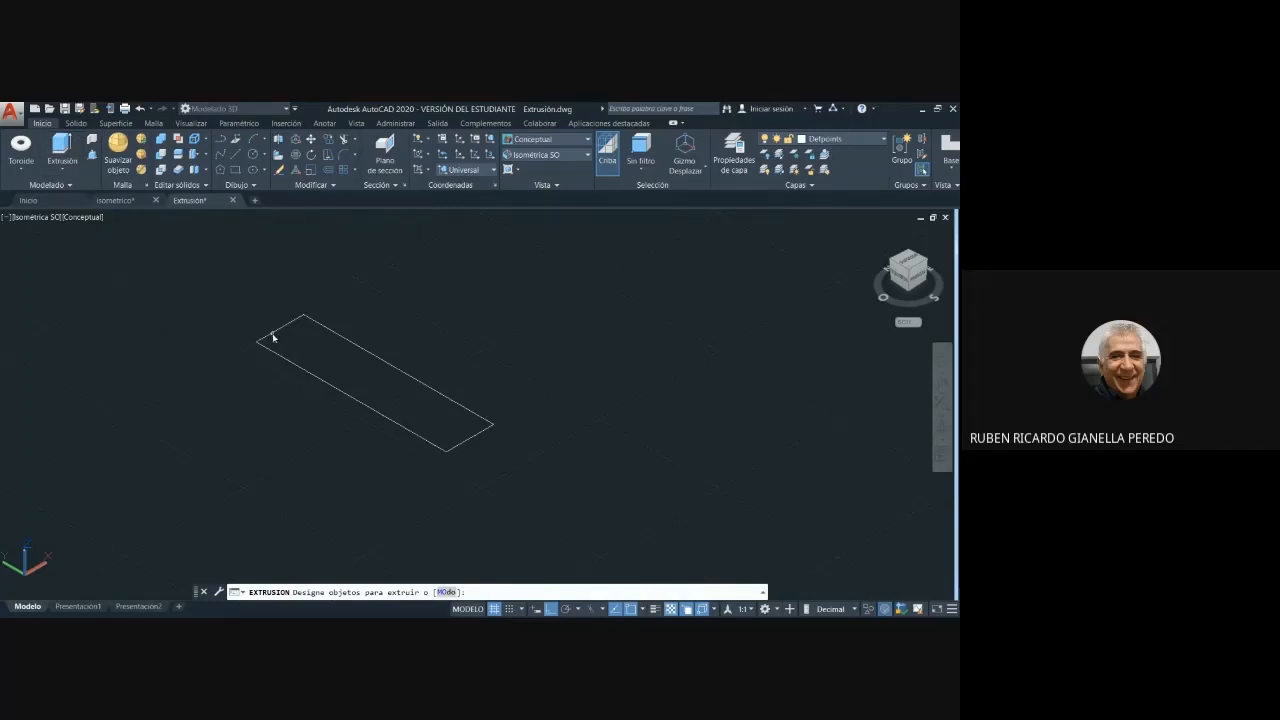
{"action": "left_click", "coordinate": [510, 469]}
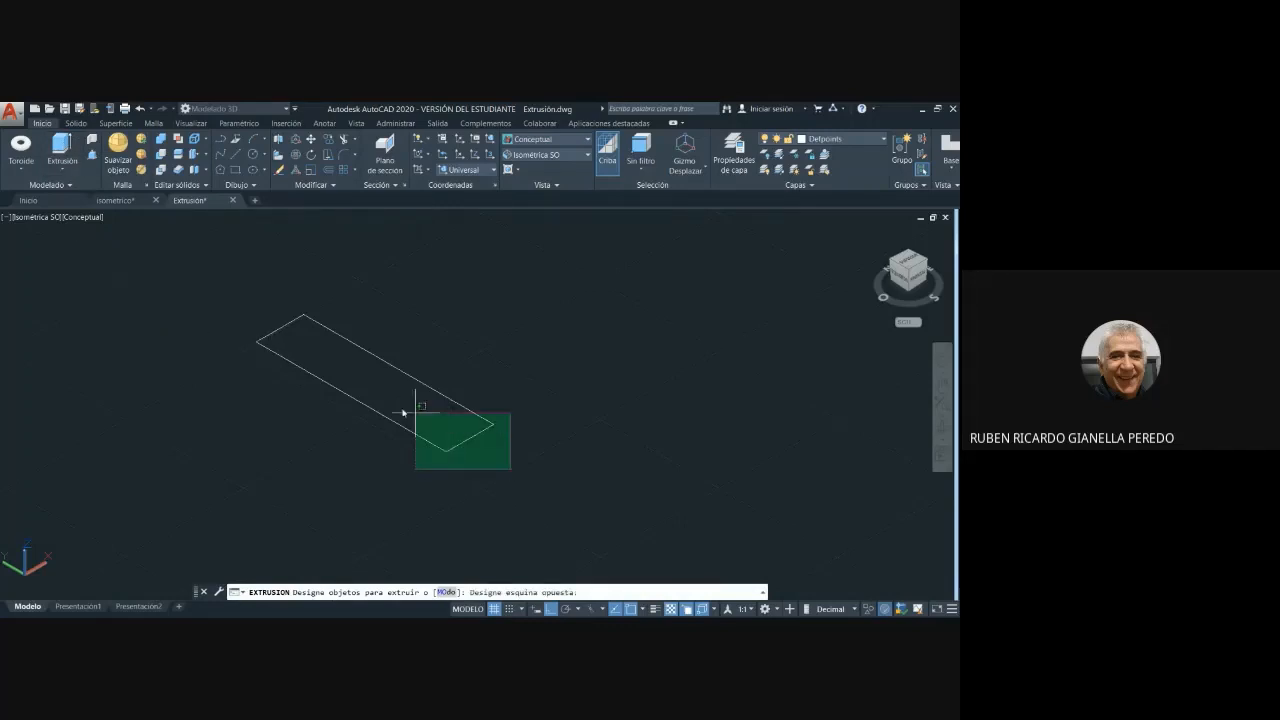
{"action": "left_click", "coordinate": [203, 283]}
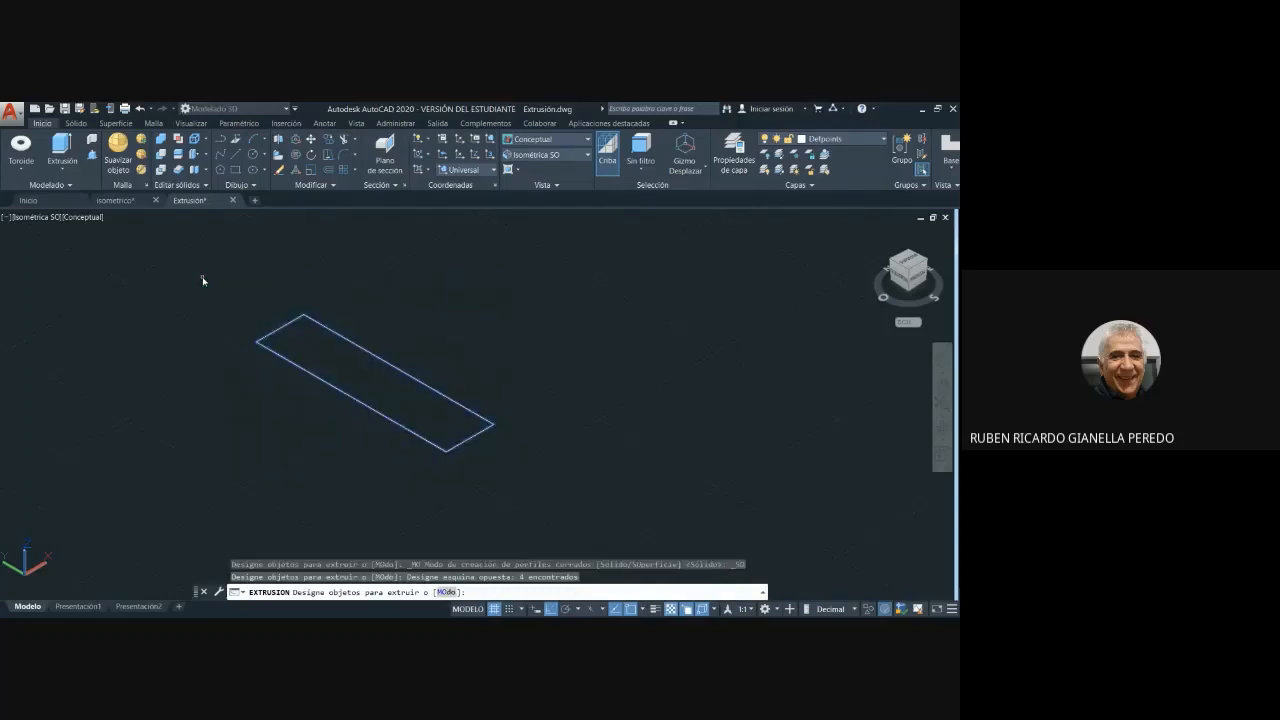
{"action": "key", "text": "Return"}
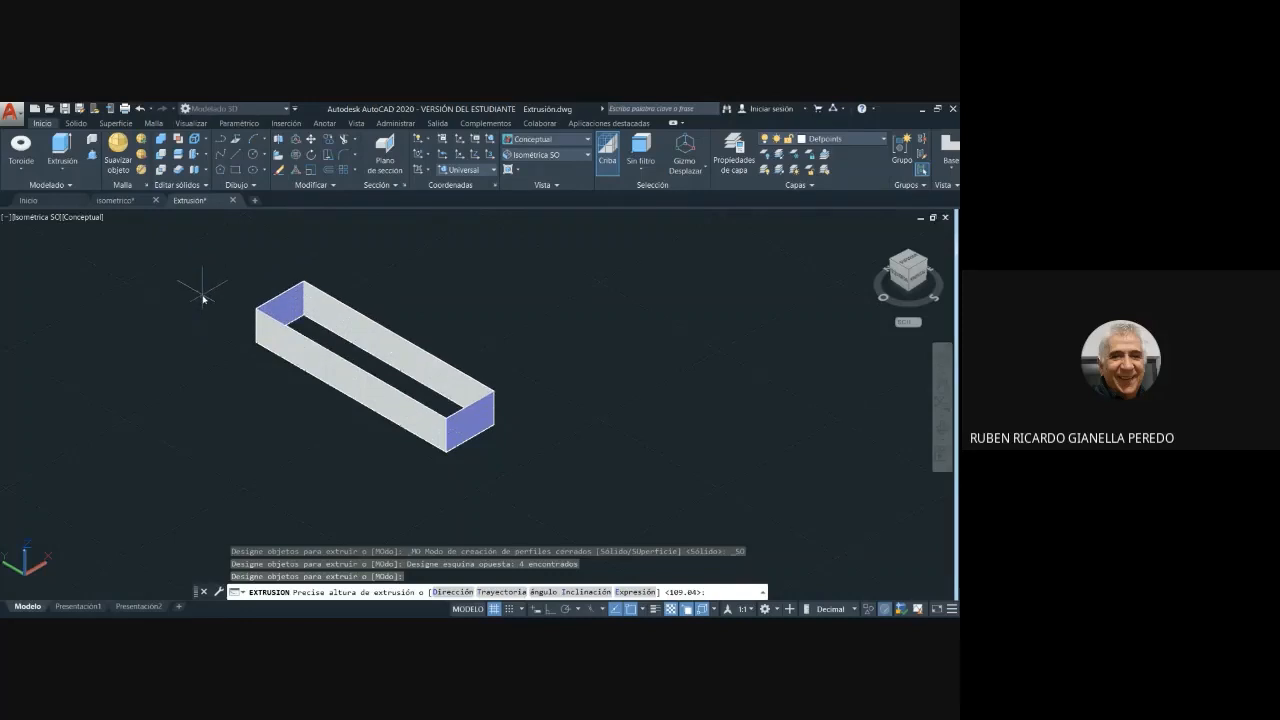
{"action": "left_click", "coordinate": [201, 293]}
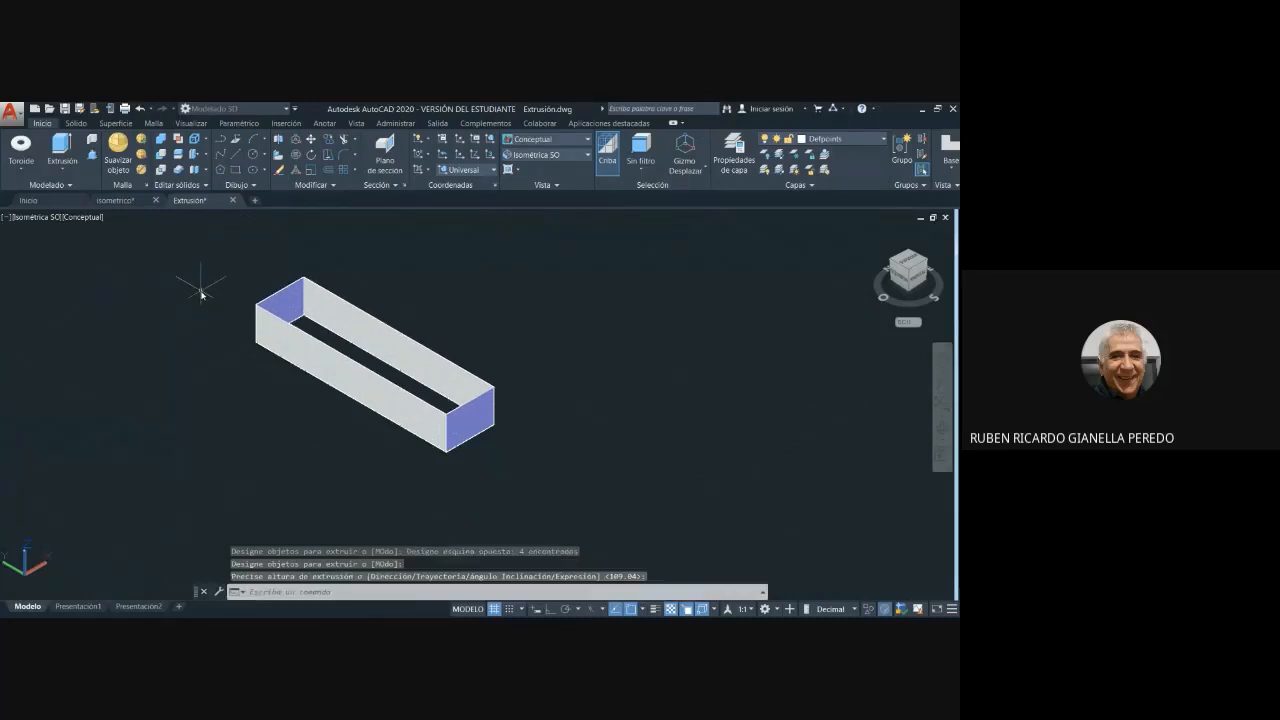
{"action": "middle_click_drag", "start_coordinate": [572, 400], "coordinate": [543, 517], "text": "shift"}
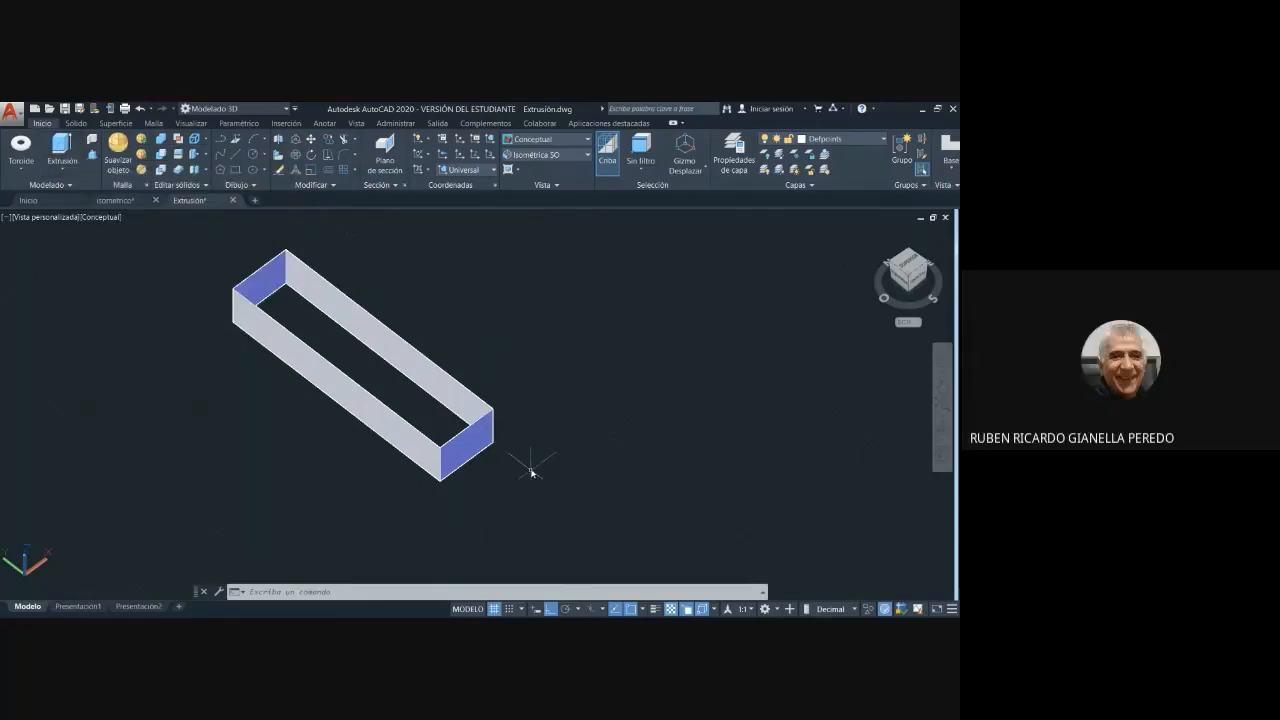
- Undo the view orbit and the extrusion of the rectangle's lines
{"action": "key", "text": "ctrl+z"}
{"action": "key", "text": "ctrl+z"}
{"action": "key", "text": "ctrl+z"}
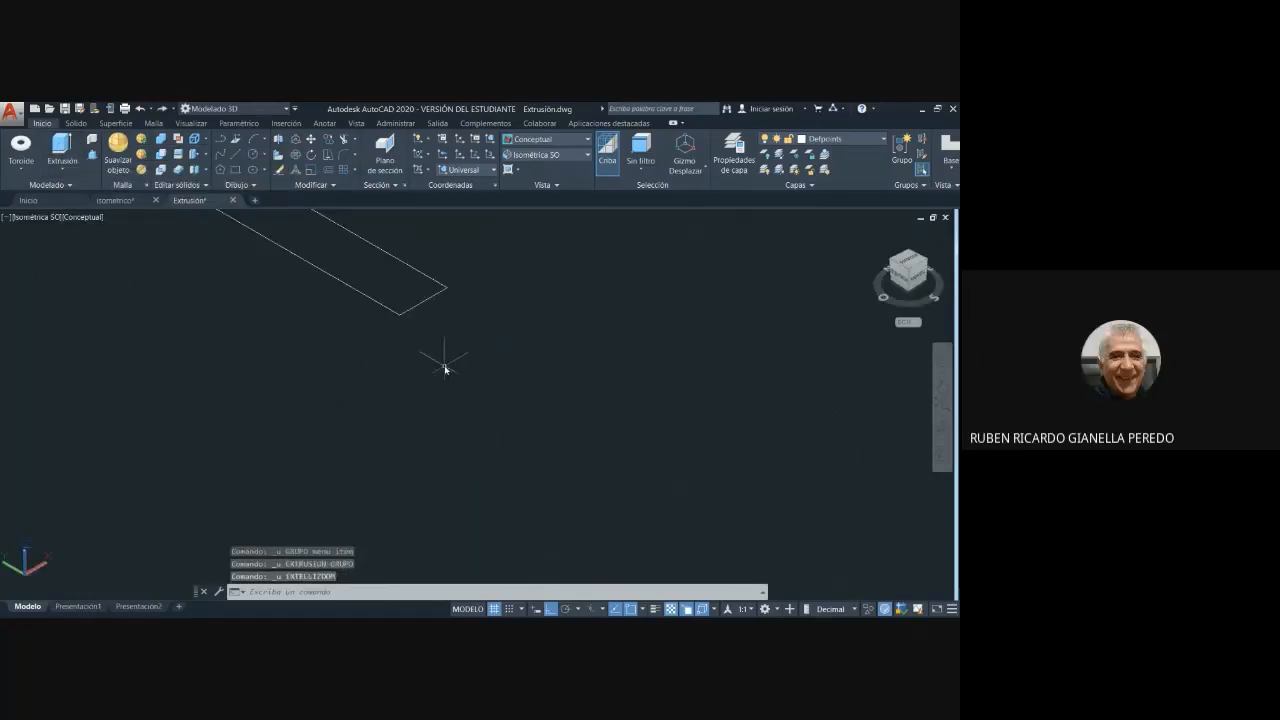
- Extrude all four lines of the rectangle upward again to a low height picked freehand
{"action": "middle_click_drag", "start_coordinate": [445, 369], "coordinate": [511, 477]}
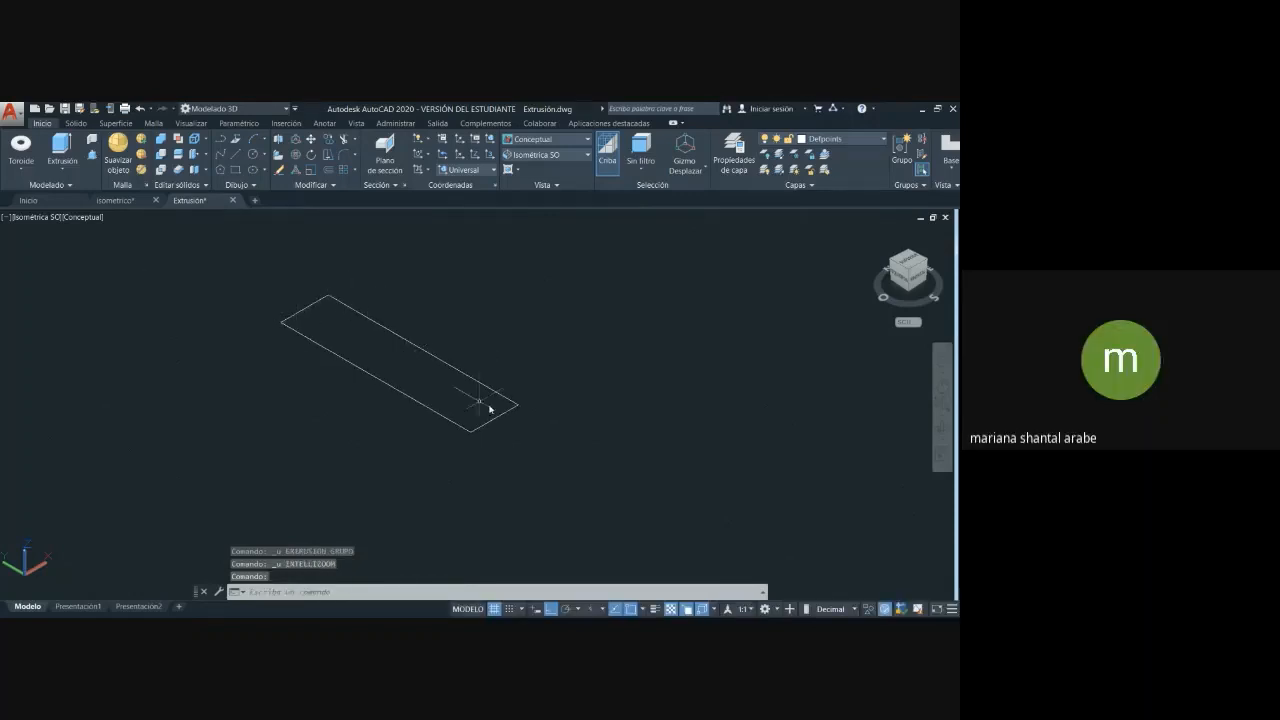
{"action": "left_click", "coordinate": [62, 148]}
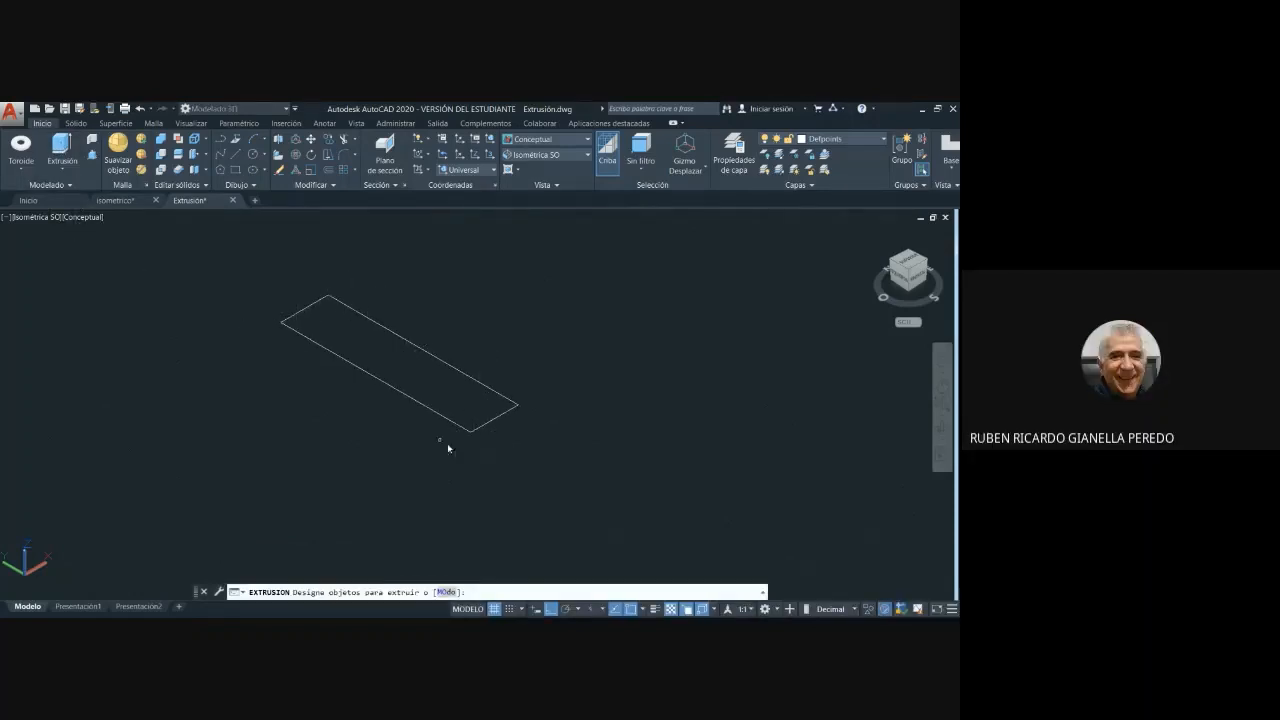
{"action": "left_click", "coordinate": [535, 455]}
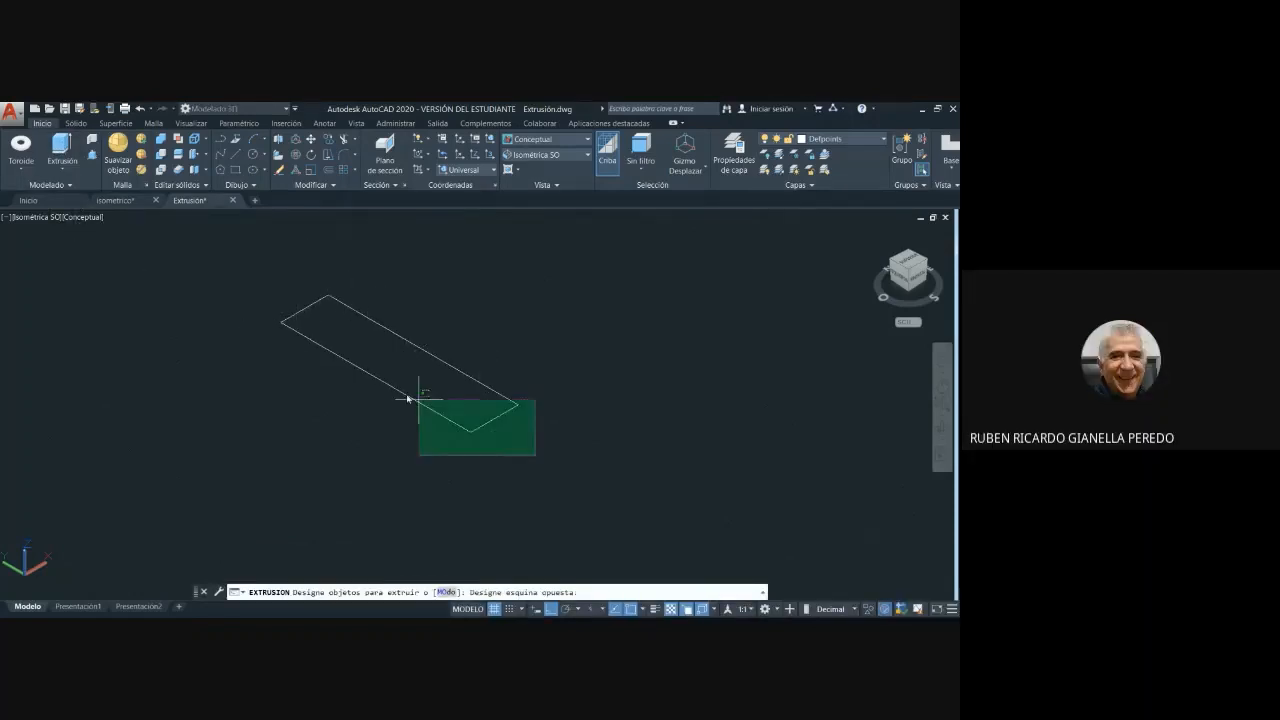
{"action": "left_click", "coordinate": [242, 261]}
{"action": "key", "text": "Return"}
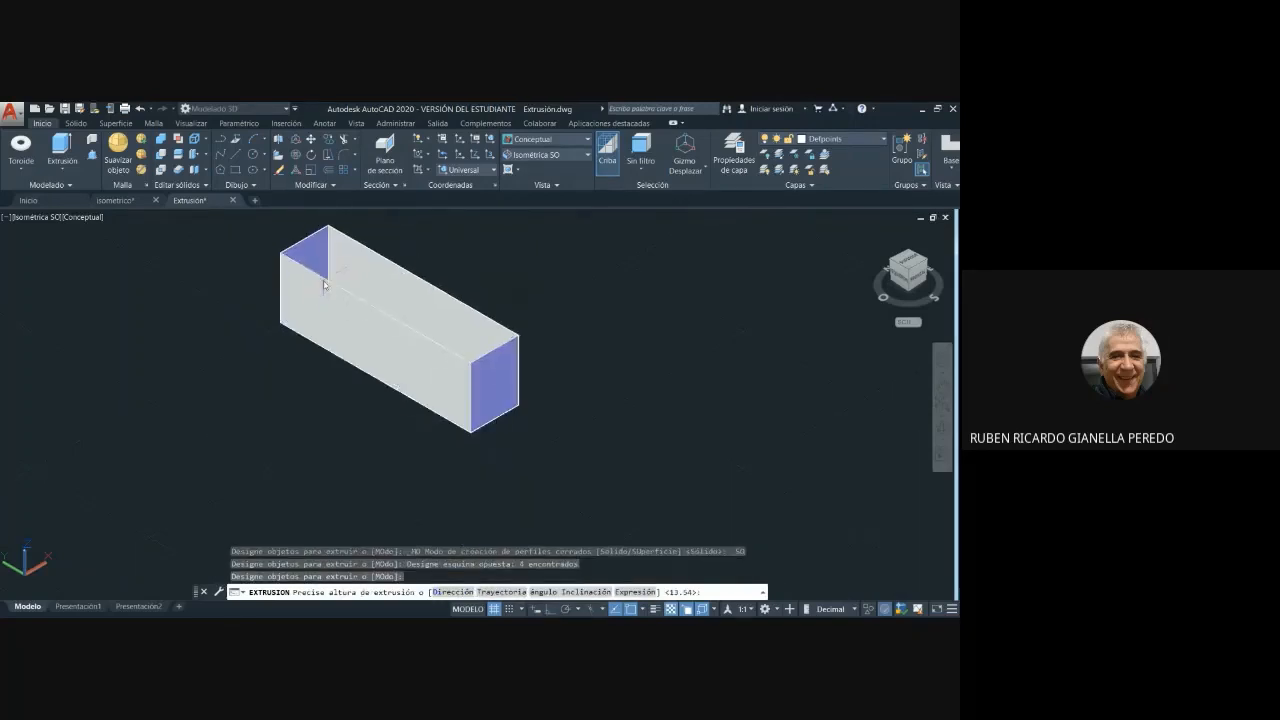
{"action": "left_click", "coordinate": [366, 367]}
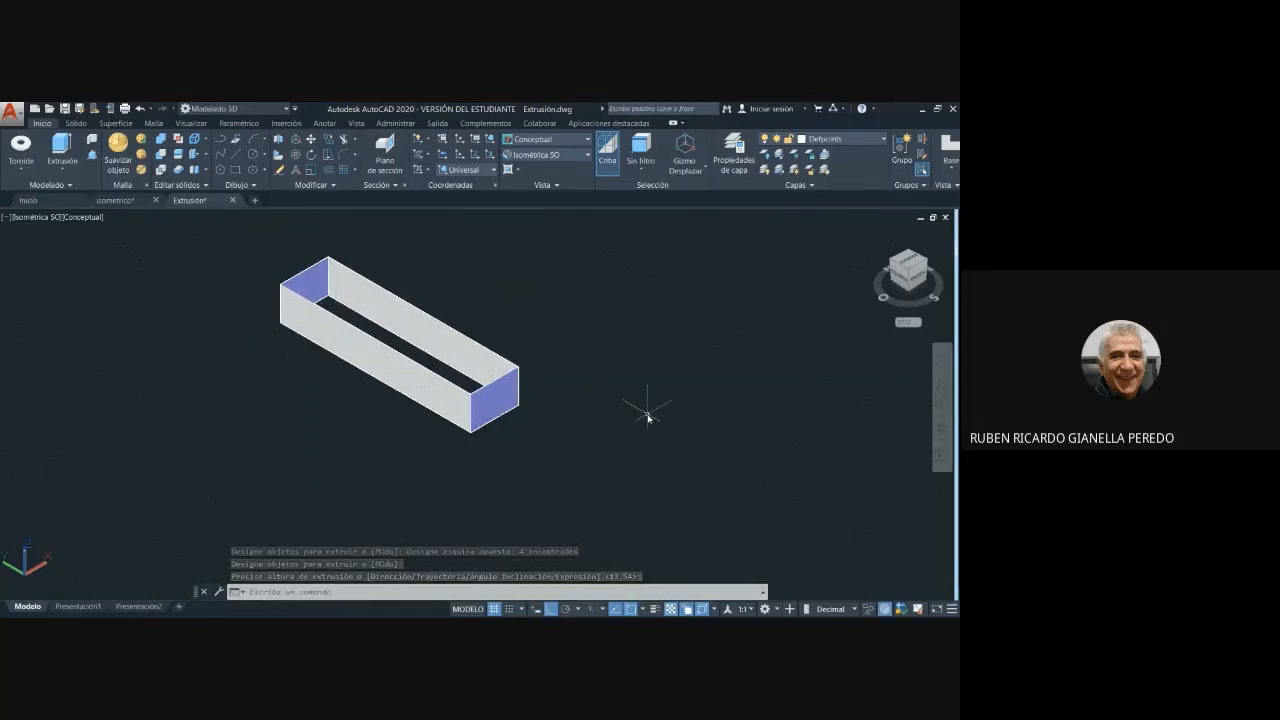
- Compare the walls extruded from separate lines with the solid box nearby
{"action": "middle_click_drag", "start_coordinate": [194, 414], "coordinate": [276, 417]}
{"action": "scroll", "coordinate": [276, 417], "scroll_direction": "down", "scroll_amount": 5}
{"action": "middle_click_drag", "start_coordinate": [543, 486], "coordinate": [321, 337]}
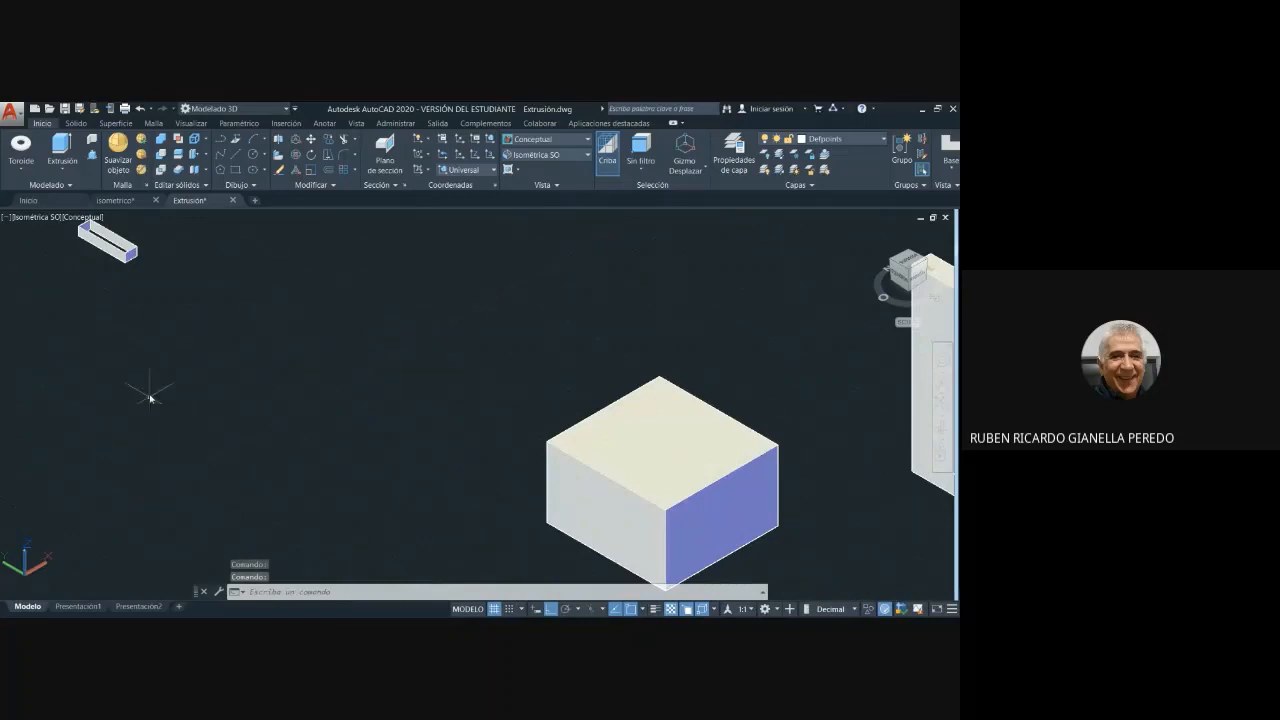
{"action": "middle_click_drag", "start_coordinate": [140, 343], "coordinate": [423, 463]}
{"action": "scroll", "coordinate": [441, 381], "scroll_direction": "up", "scroll_amount": 2}
{"action": "scroll", "coordinate": [441, 381], "scroll_direction": "up", "scroll_amount": 3}
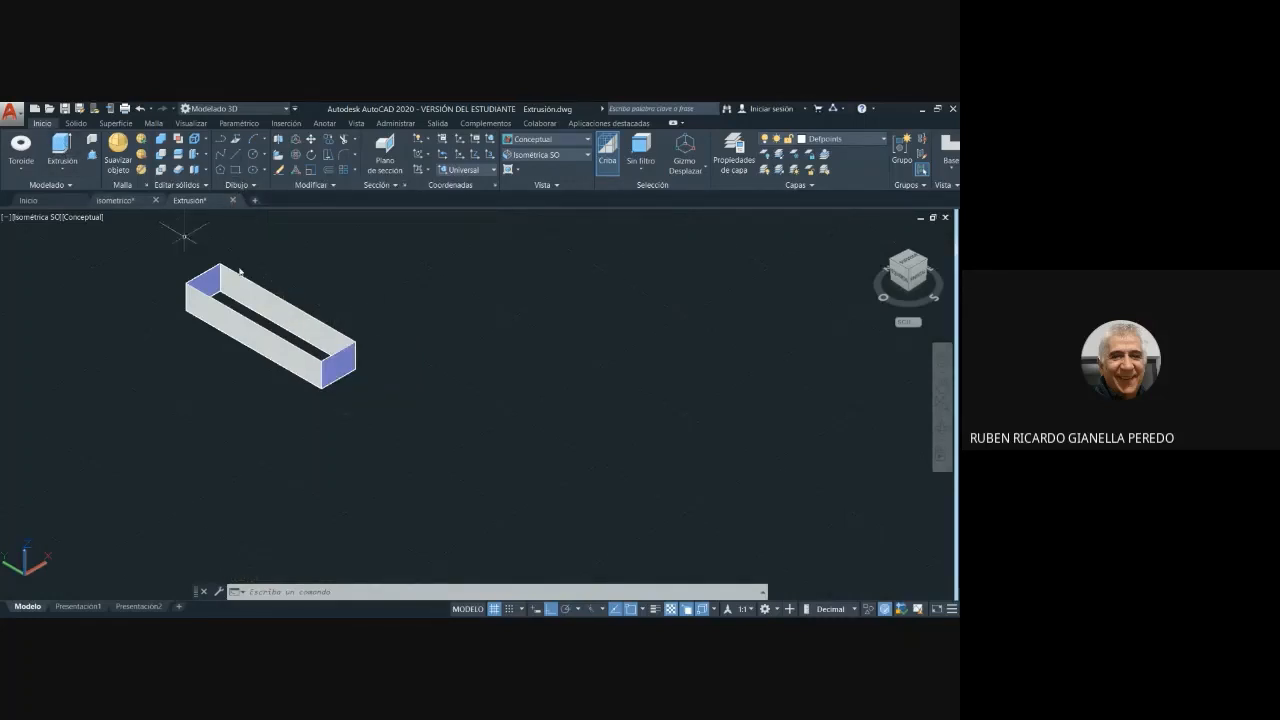
{"action": "scroll", "coordinate": [627, 424], "scroll_direction": "down", "scroll_amount": 2}
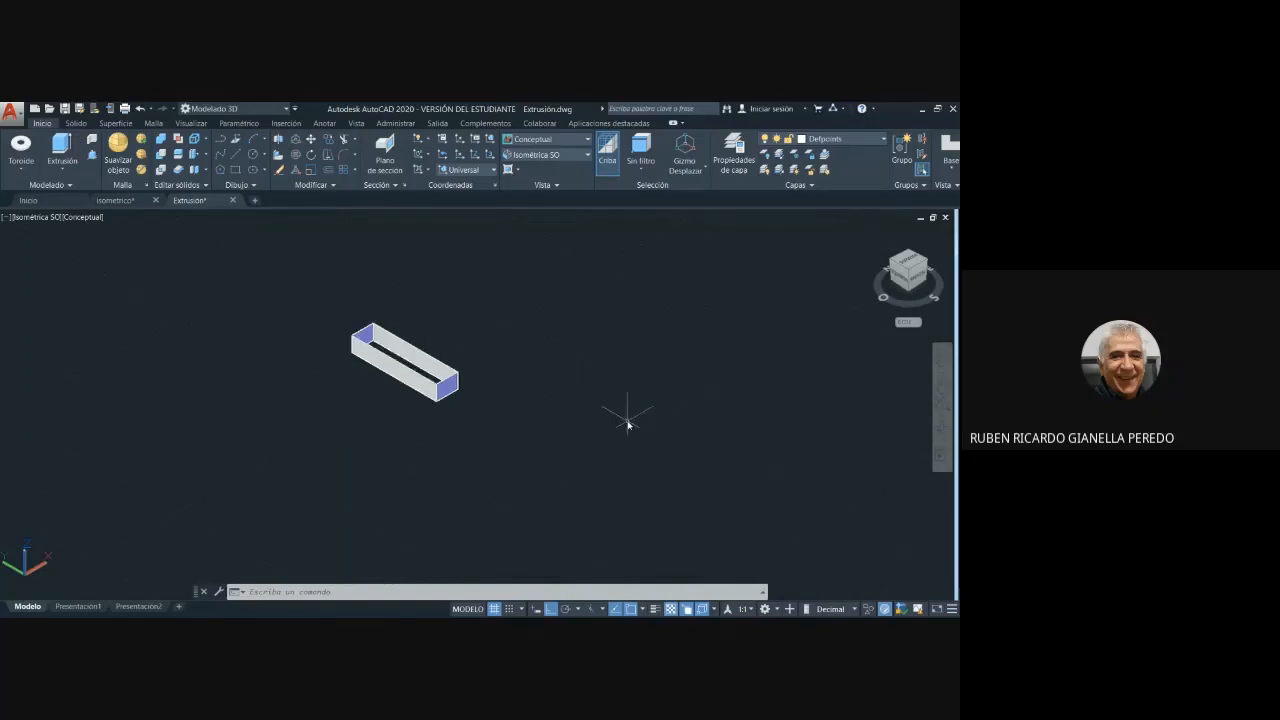
{"action": "scroll", "coordinate": [627, 424], "scroll_direction": "up", "scroll_amount": 4}
{"action": "middle_click_drag", "start_coordinate": [363, 366], "coordinate": [540, 436]}
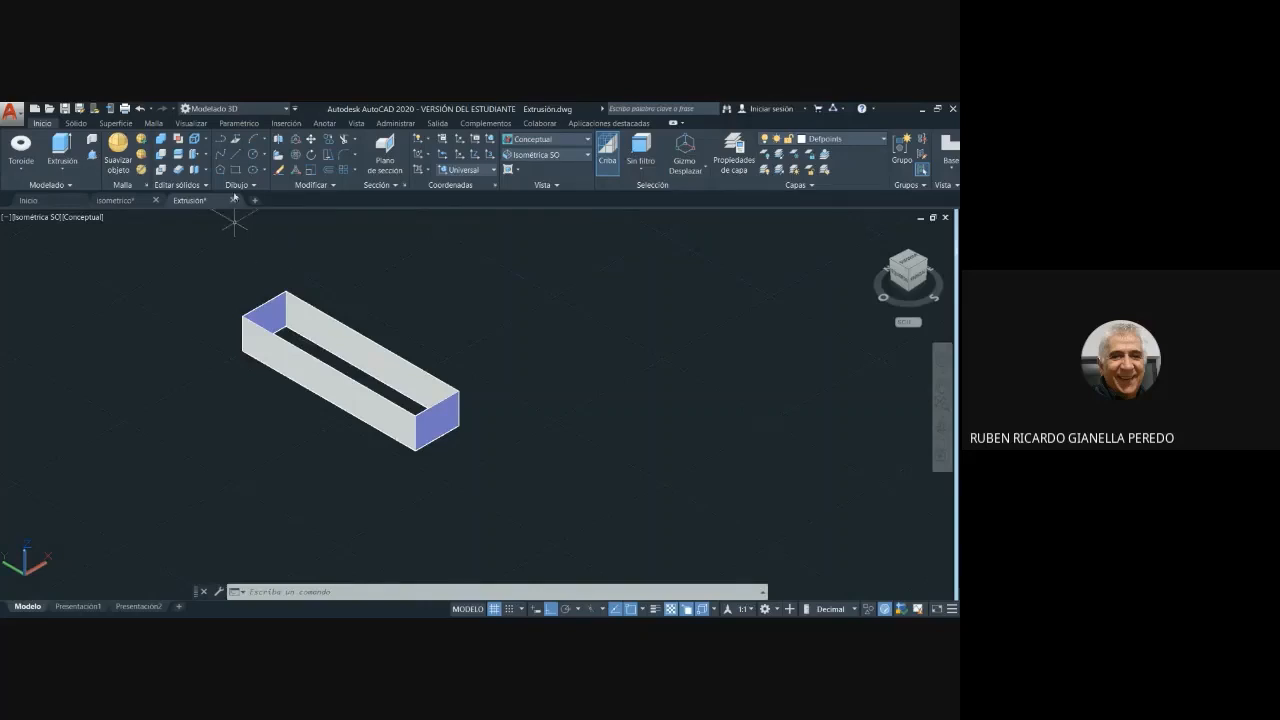
- Draw a large open three-point arc in the empty space beside the extruded rectangular walls
{"action": "left_click", "coordinate": [252, 139]}
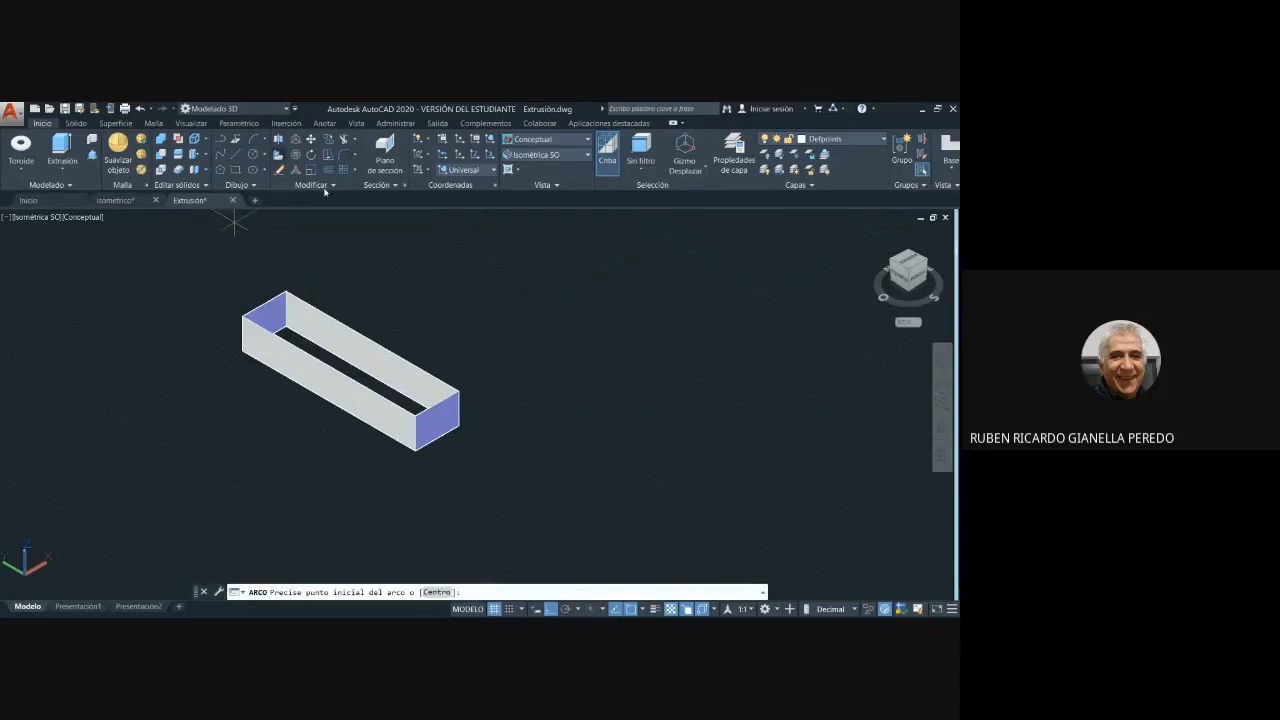
{"action": "left_click", "coordinate": [456, 332]}
{"action": "left_click", "coordinate": [480, 285]}
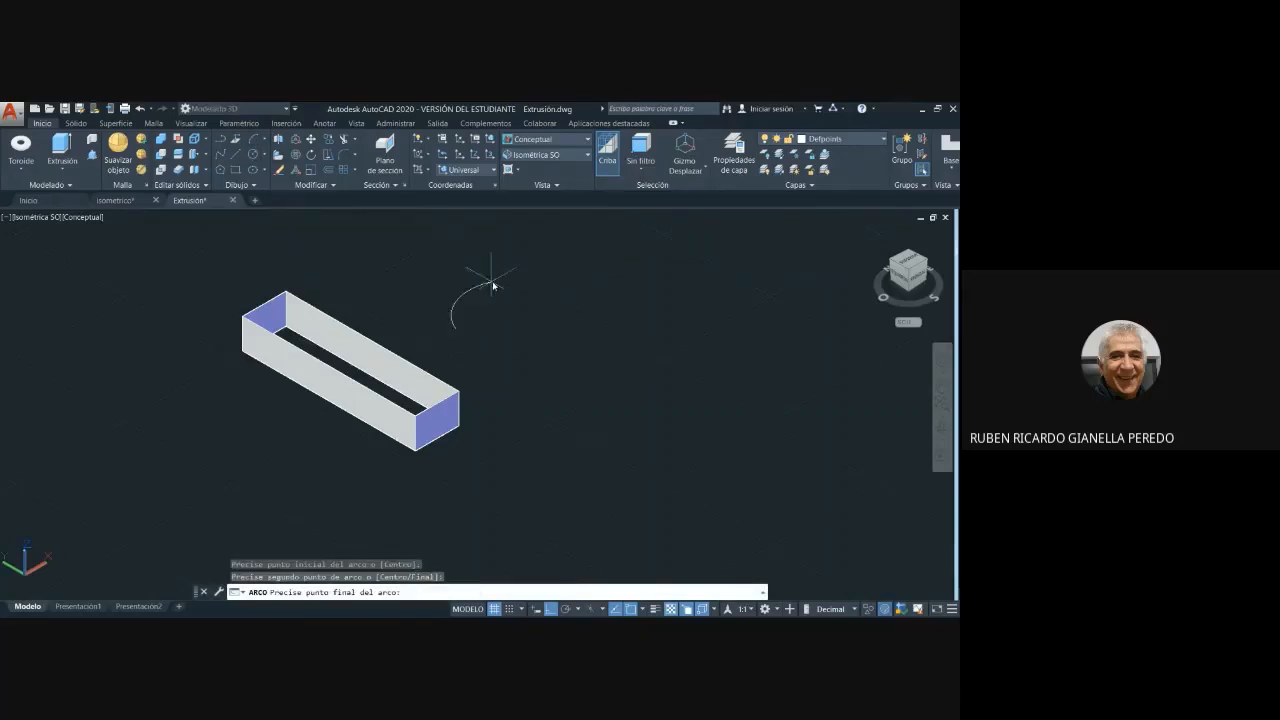
{"action": "left_click", "coordinate": [545, 338]}
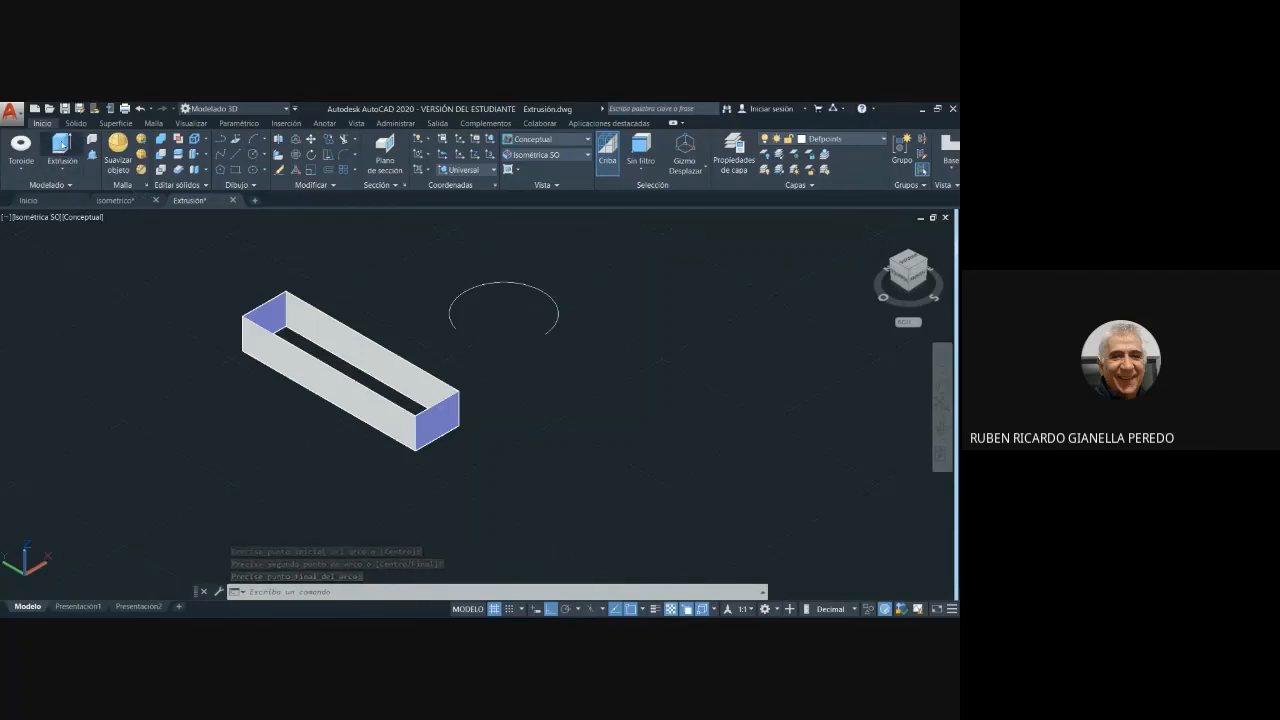
- Extrude the open arc upward about 12 units, picking the height freehand
{"action": "left_click", "coordinate": [61, 148]}
{"action": "left_click", "coordinate": [492, 287]}
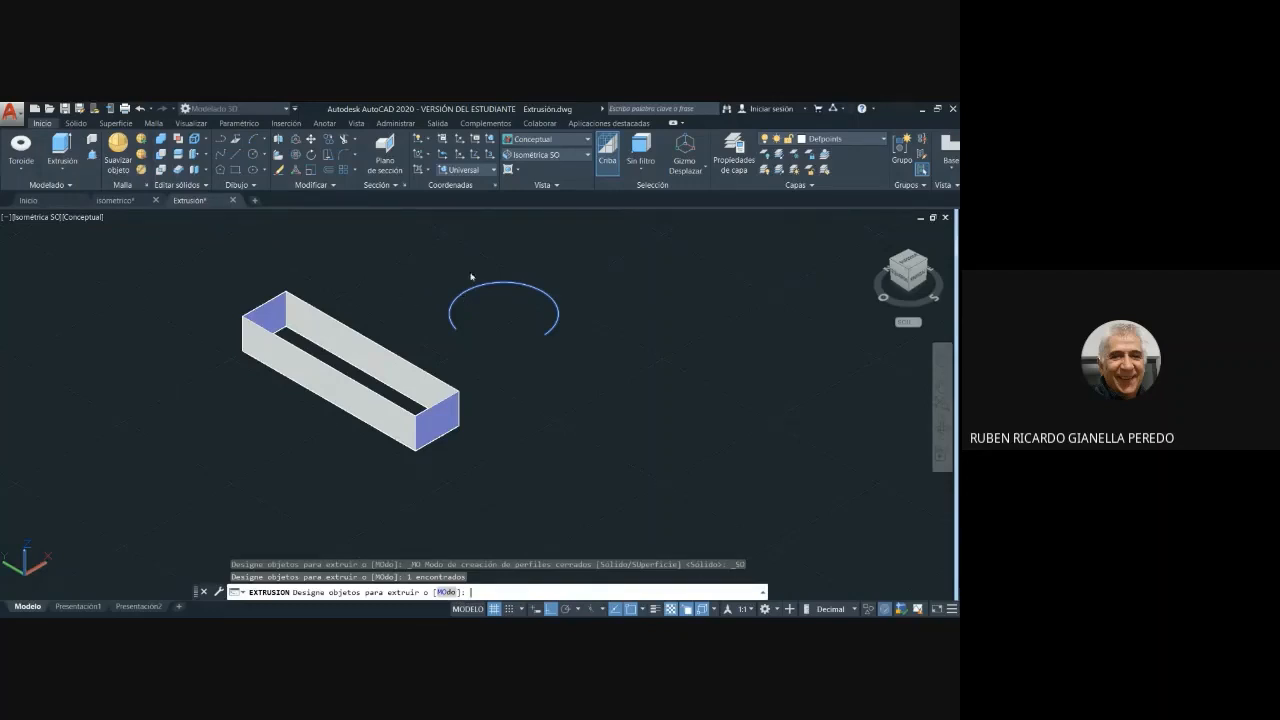
{"action": "key", "text": "Return"}
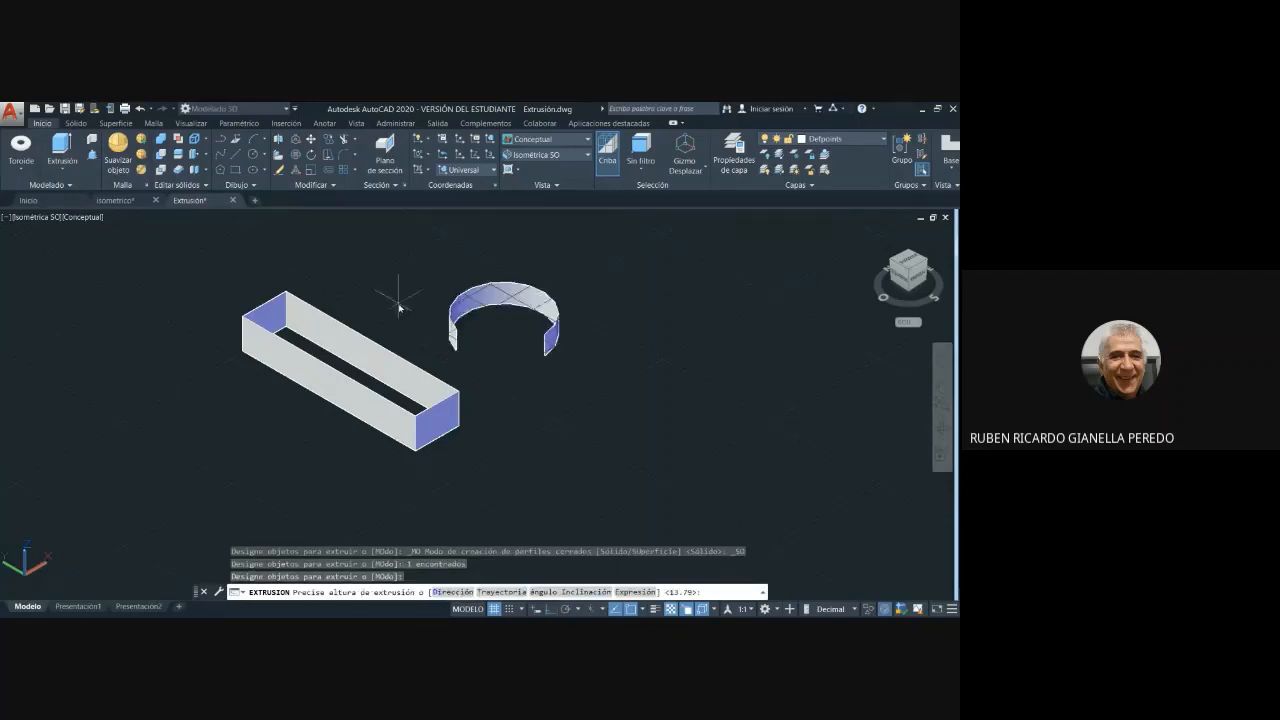
{"action": "left_click", "coordinate": [428, 252]}
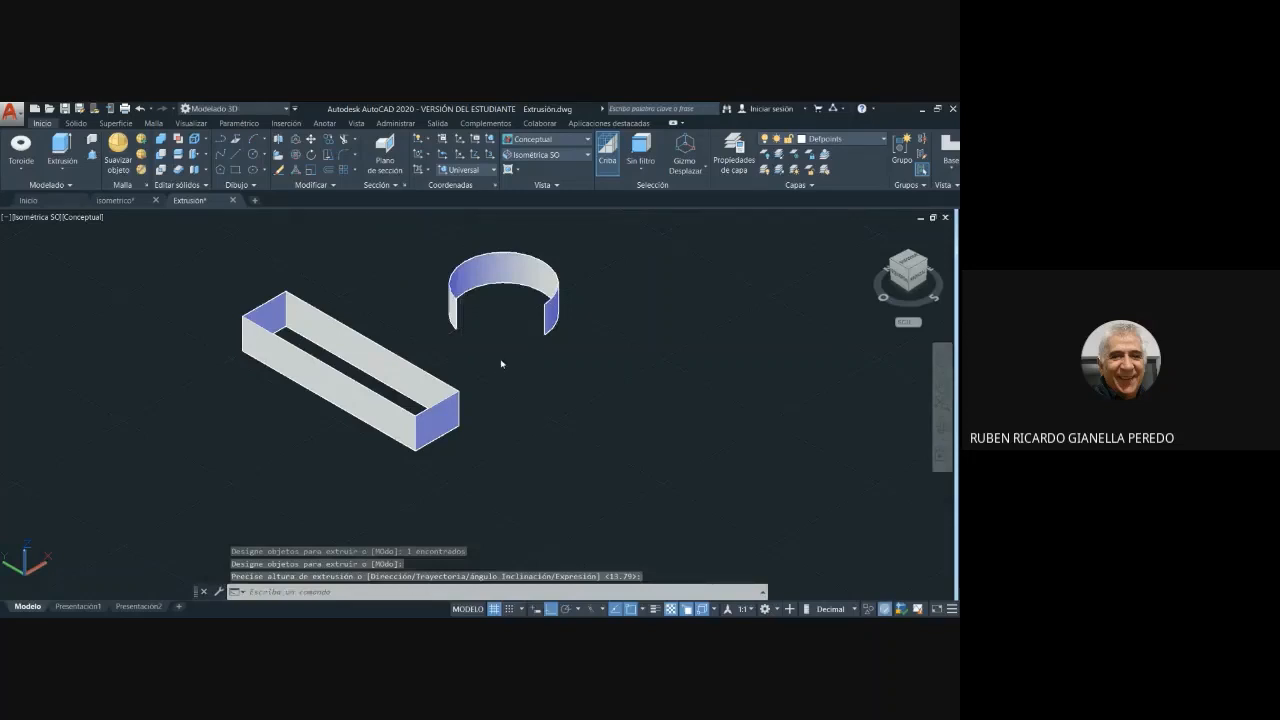
- Examine the curved surface extruded from the arc and the rectangular walls from several angles
{"action": "middle_click_drag", "start_coordinate": [502, 364], "coordinate": [574, 360], "text": "shift"}
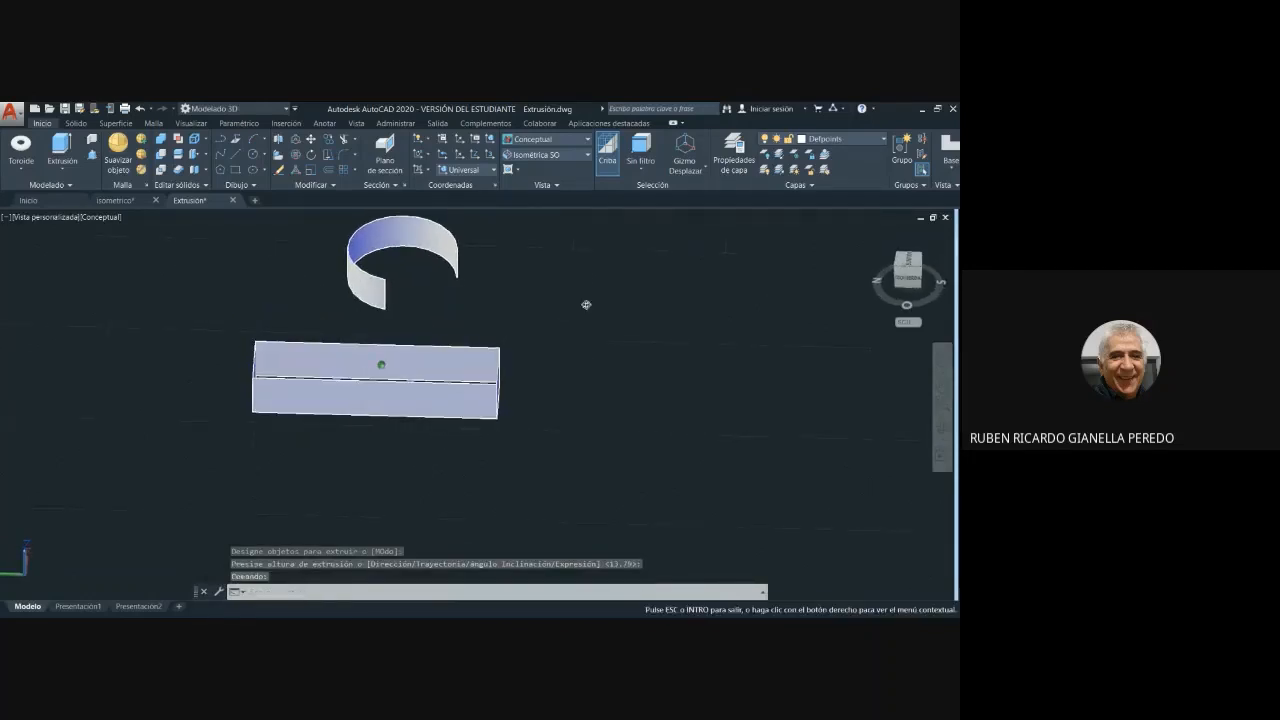
{"action": "middle_click_drag", "start_coordinate": [586, 304], "coordinate": [448, 311], "text": "shift"}
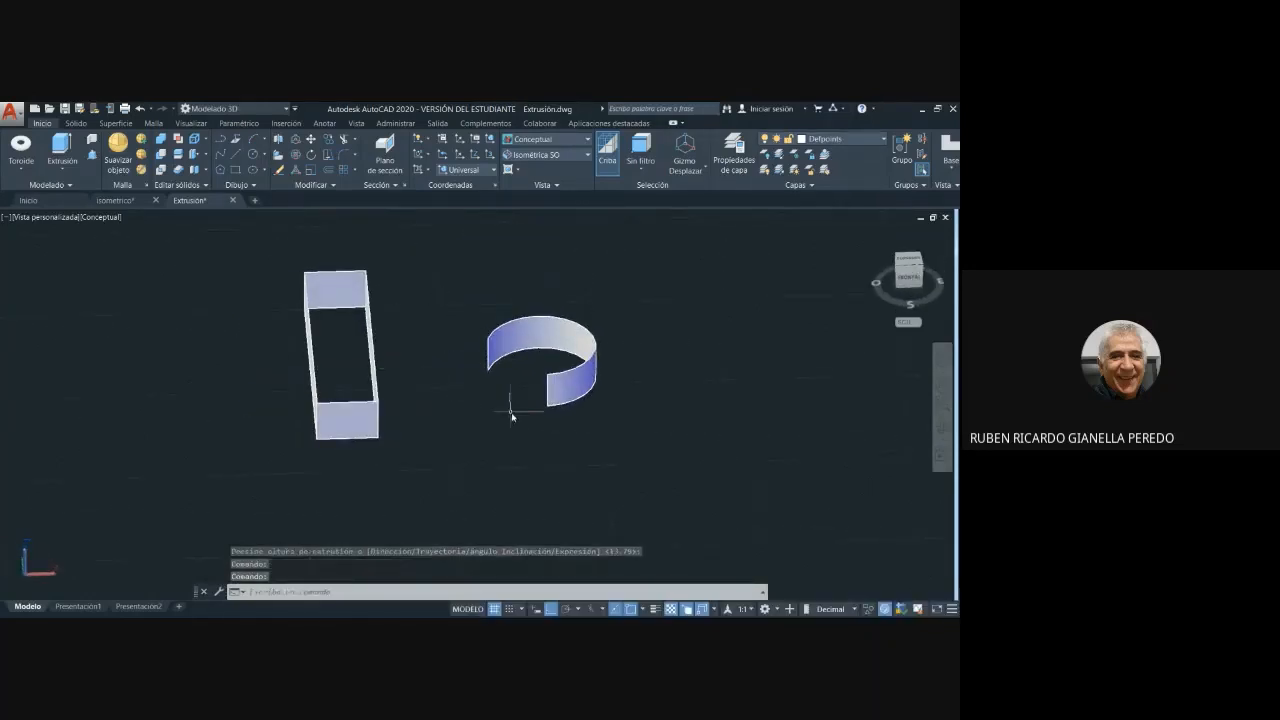
{"action": "middle_click_drag", "start_coordinate": [520, 437], "coordinate": [586, 423], "text": "shift"}
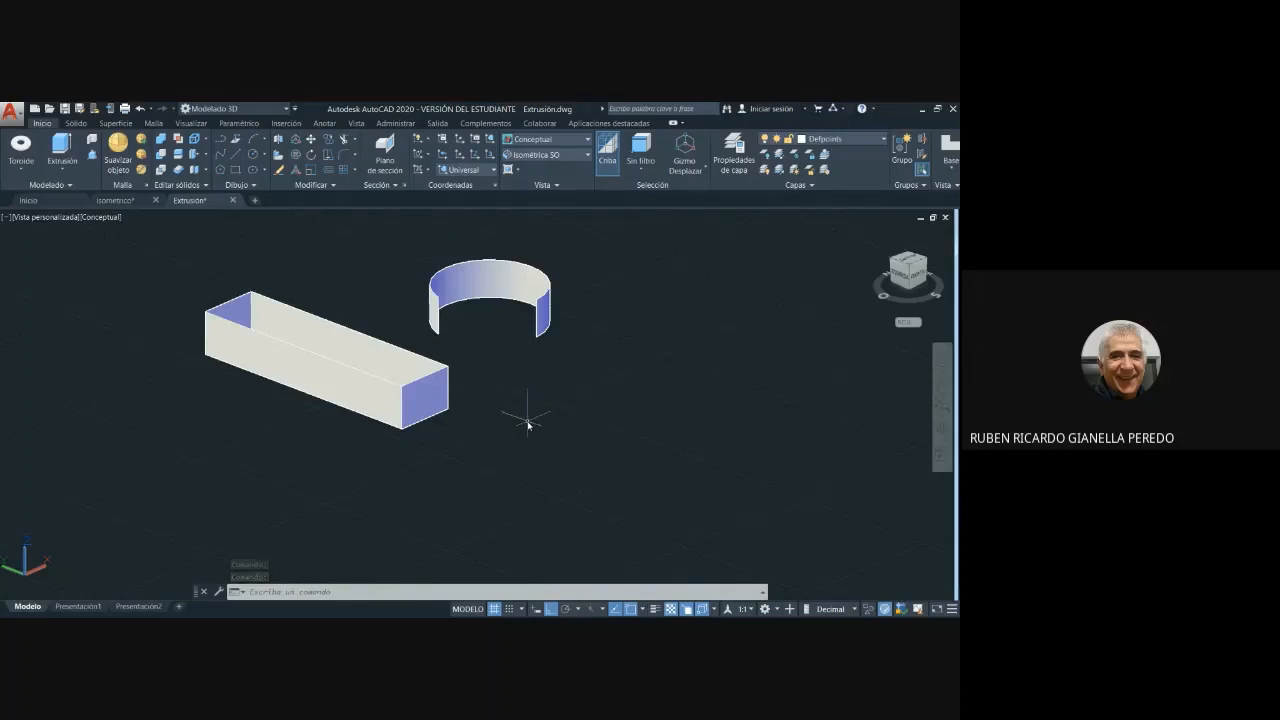
{"action": "middle_click_drag", "start_coordinate": [535, 392], "coordinate": [591, 423], "text": "shift"}
{"action": "middle_click_drag", "start_coordinate": [518, 313], "coordinate": [546, 389], "text": "shift"}
{"action": "key", "text": "Escape"}
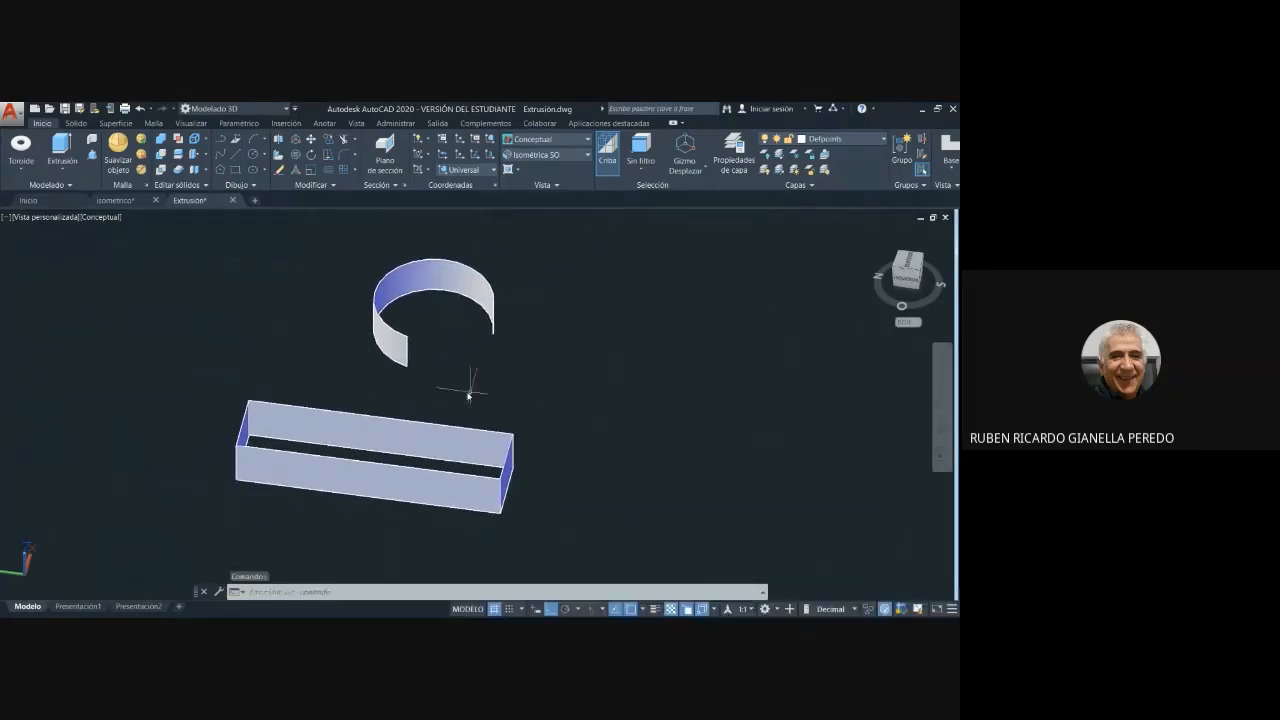
{"action": "scroll", "coordinate": [466, 380], "scroll_direction": "down", "scroll_amount": 2}
{"action": "scroll", "coordinate": [548, 389], "scroll_direction": "up", "scroll_amount": 1}
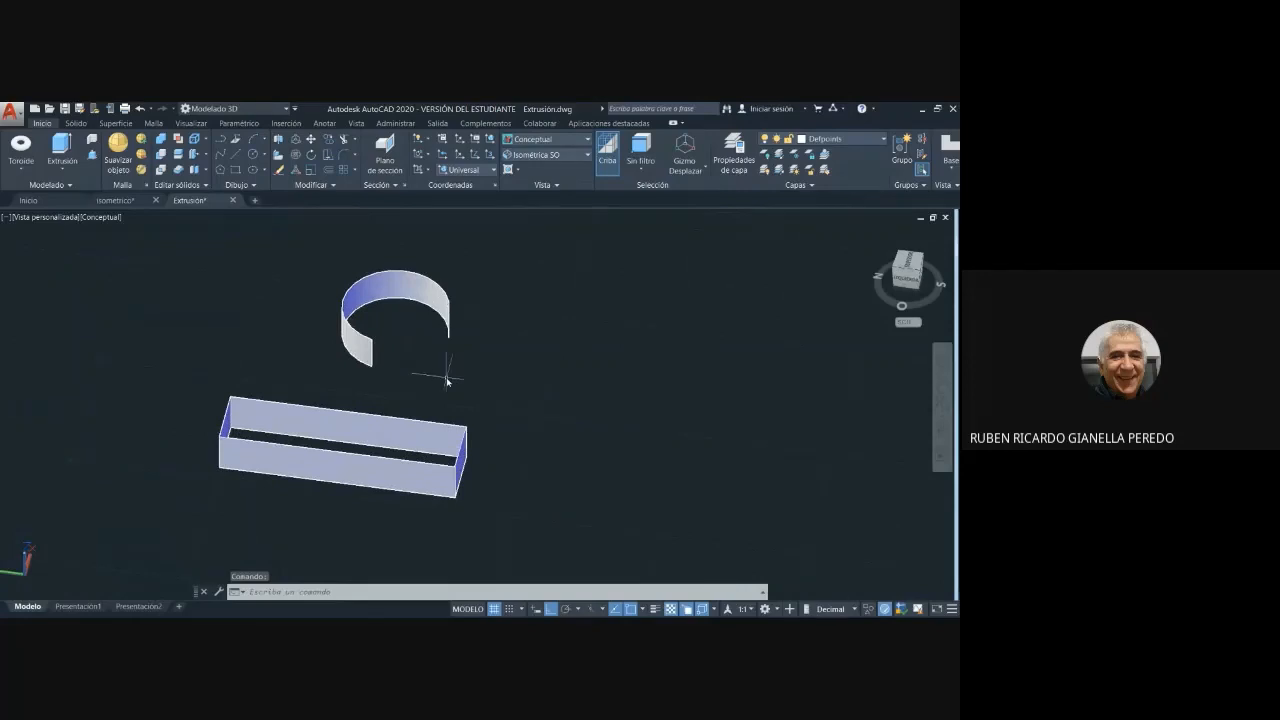
{"action": "mouse_move", "coordinate": [443, 374]}
{"action": "middle_mouse_down"}
{"action": "mouse_move", "coordinate": [537, 354]}
{"action": "mouse_move", "coordinate": [463, 382]}
{"action": "middle_mouse_up"}
{"action": "key", "text": "Escape"}
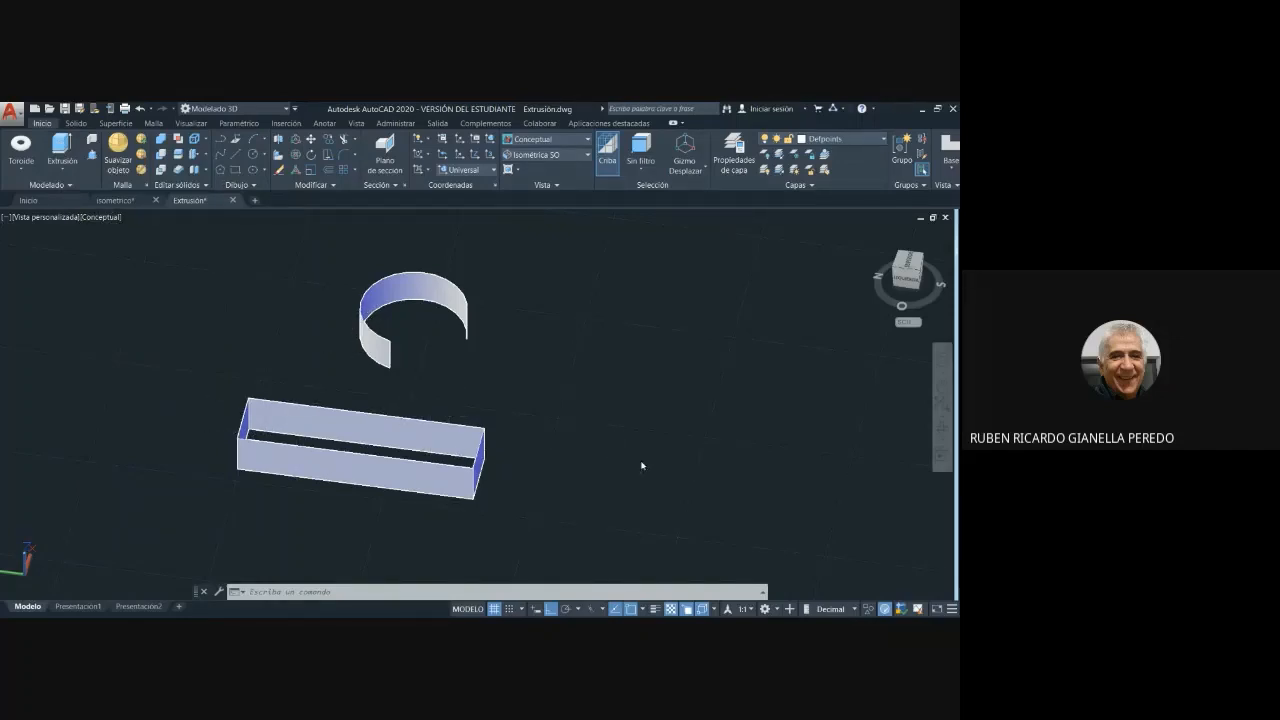
- Draw a closed 80 by 20 rectangle from four separate lines in the empty space beside the extruded surfaces
{"action": "middle_click_drag", "start_coordinate": [640, 463], "coordinate": [523, 434]}
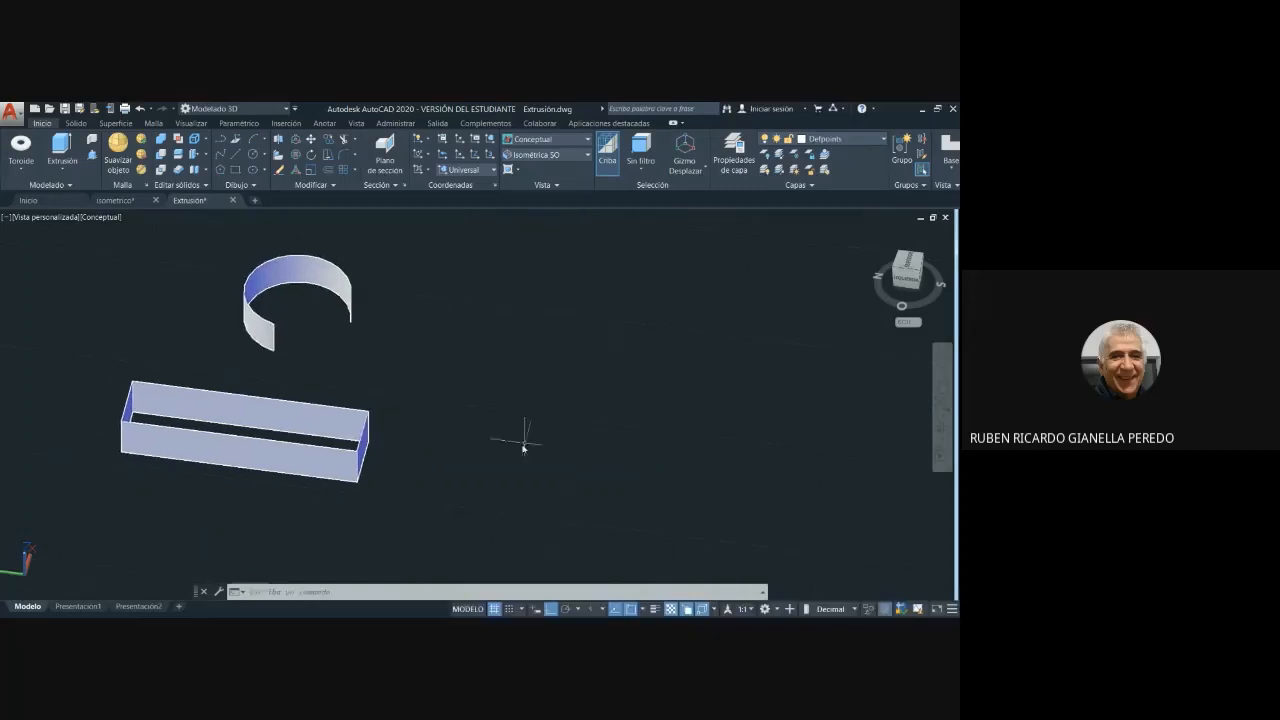
{"action": "left_click", "coordinate": [237, 156]}
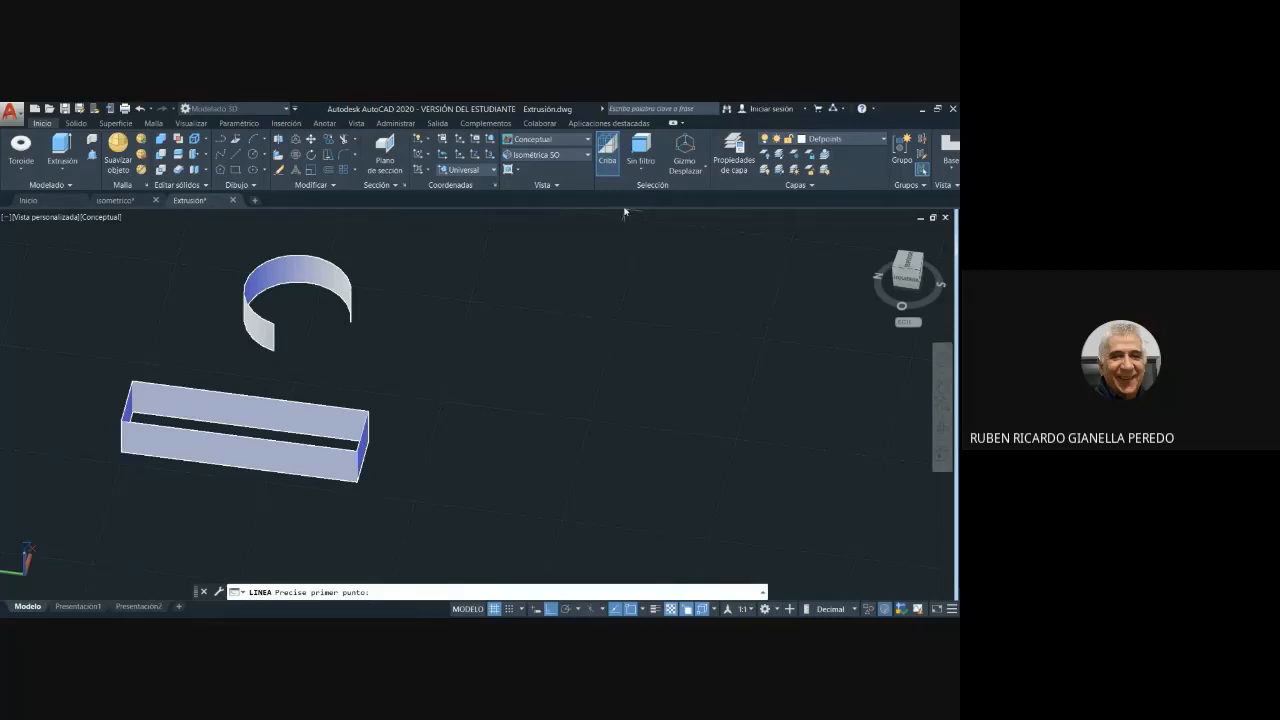
{"action": "middle_click_drag", "start_coordinate": [458, 370], "coordinate": [428, 371], "text": "shift"}
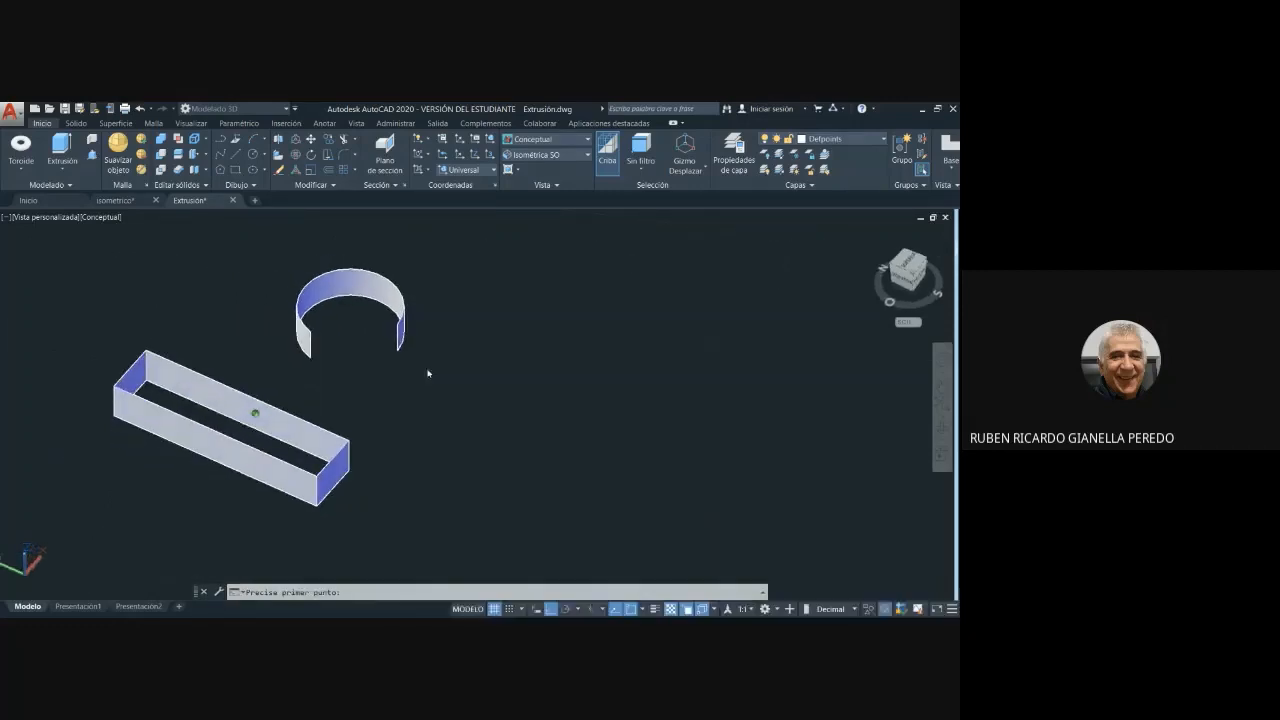
{"action": "left_click", "coordinate": [446, 397]}
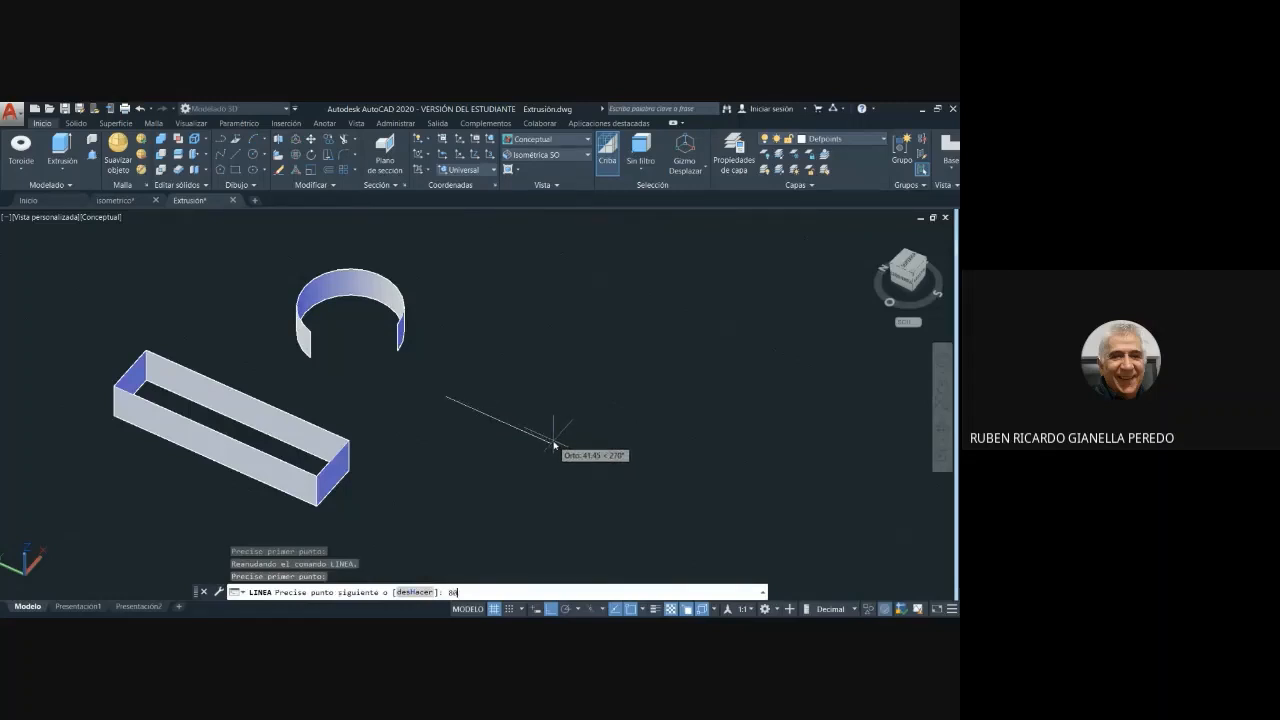
{"action": "key", "text": "Return"}
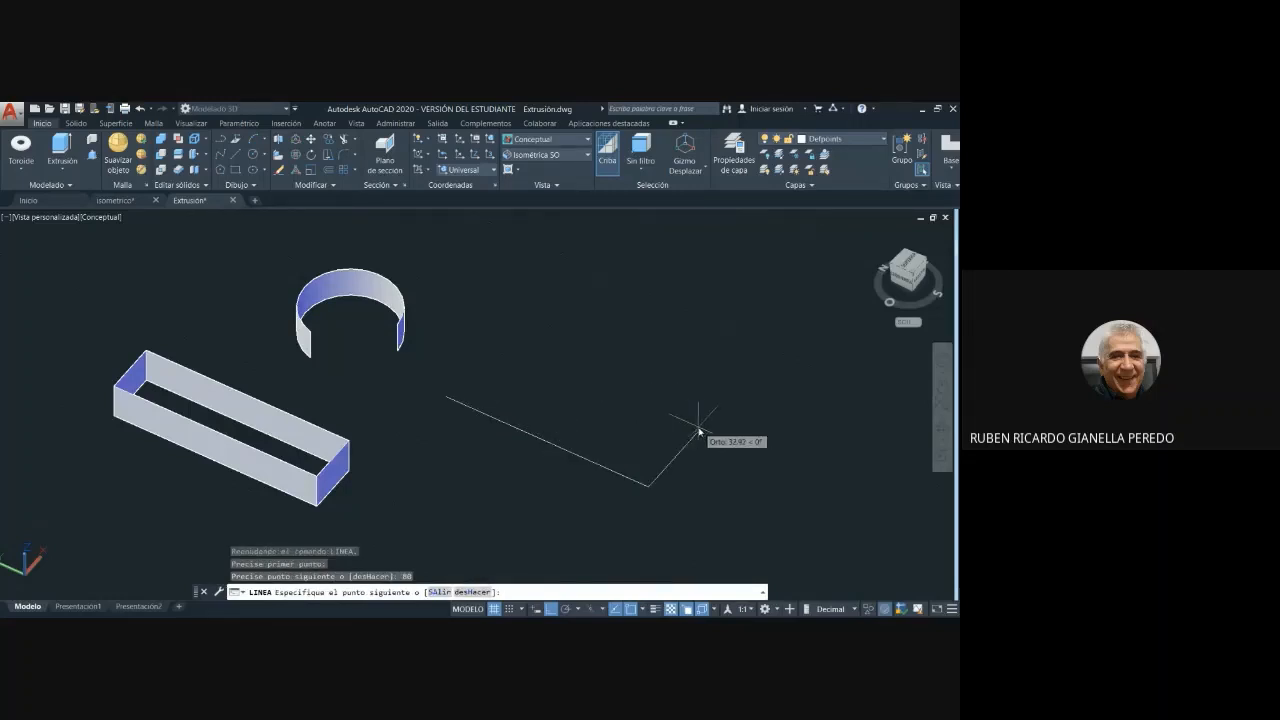
{"action": "type", "text": "20"}
{"action": "key", "text": "Return"}
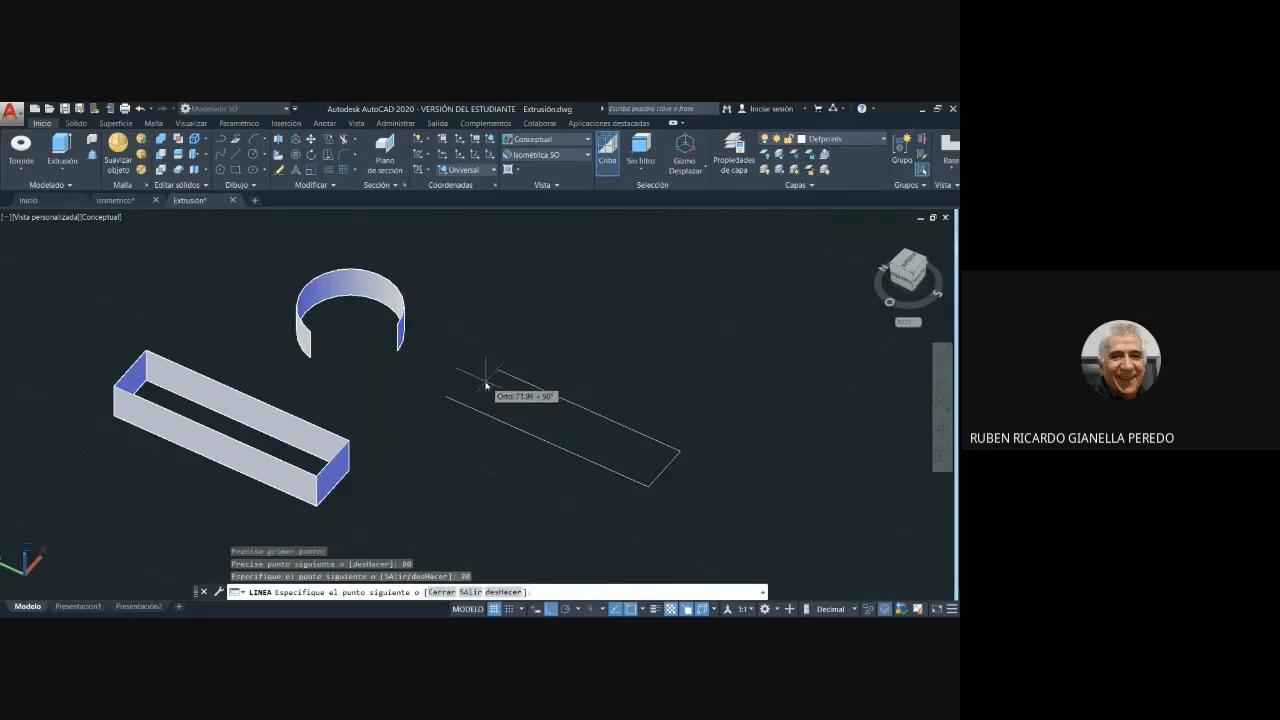
{"action": "type", "text": "80"}
{"action": "key", "text": "Return"}
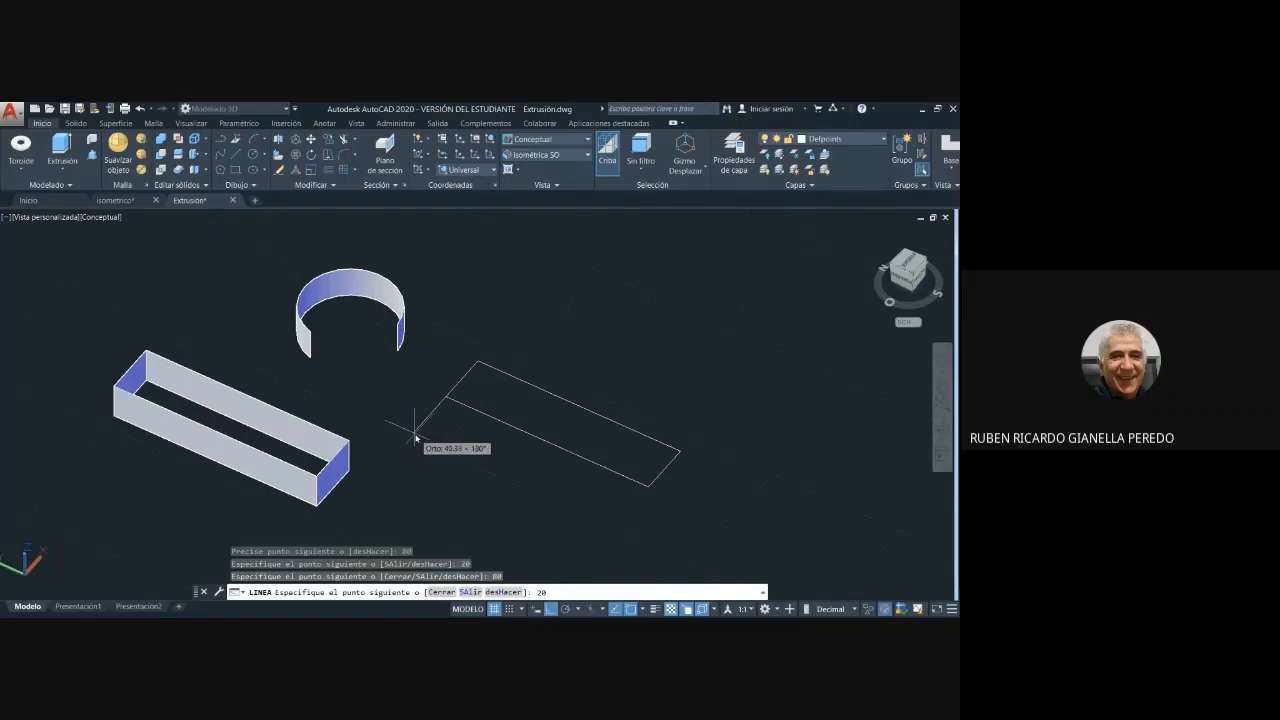
{"action": "key", "text": "Escape"}
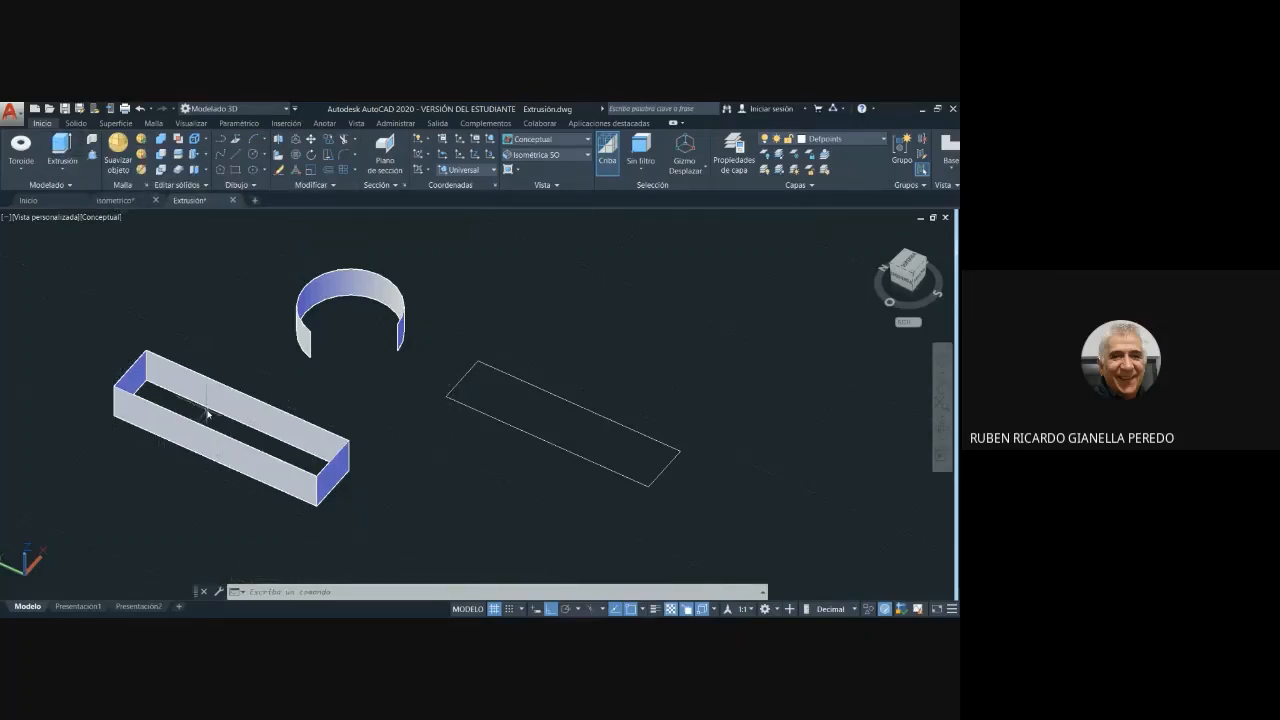
- Convert the four lines of the 80 by 20 rectangle into a single region
{"action": "left_click", "coordinate": [255, 187]}
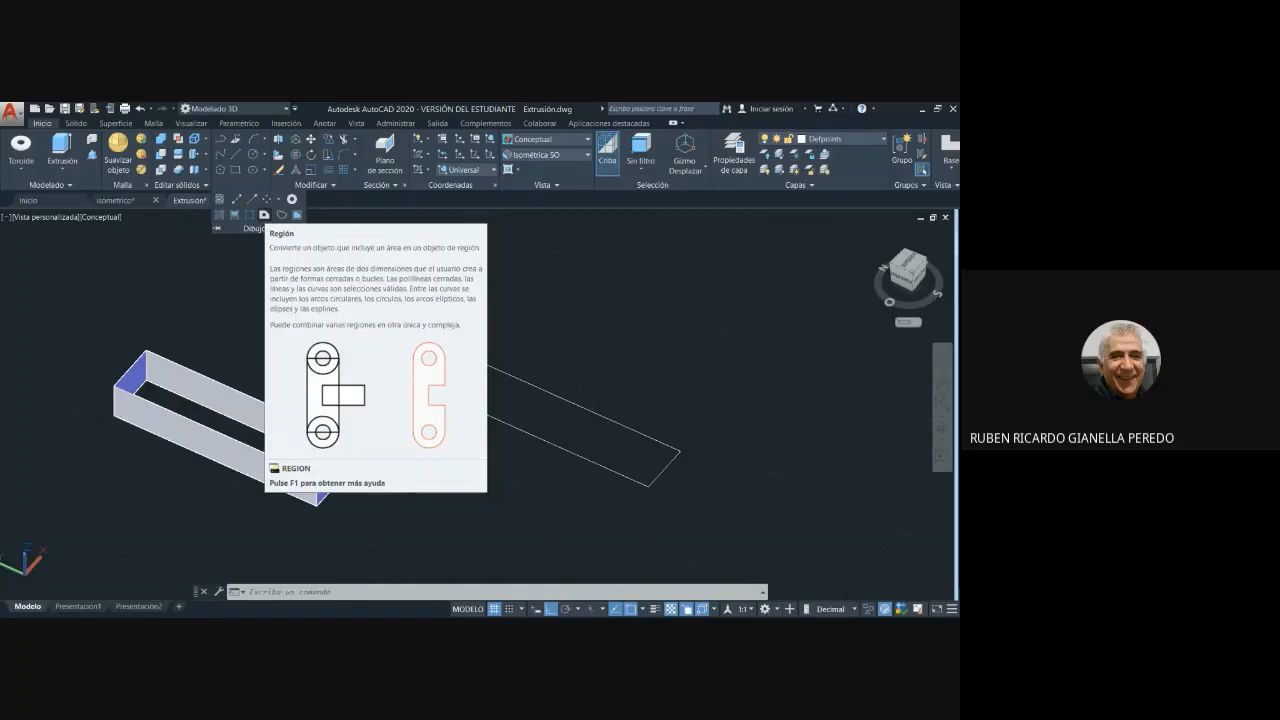
{"action": "left_click", "coordinate": [296, 215]}
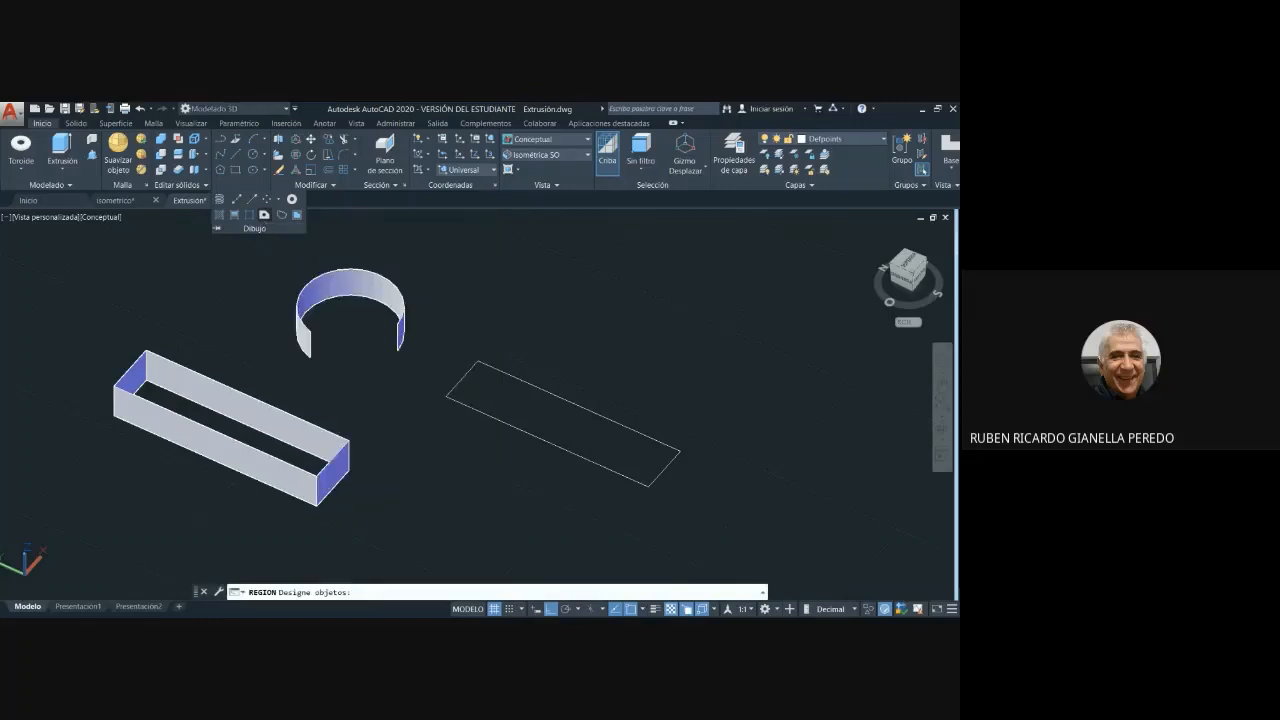
{"action": "left_click", "coordinate": [722, 511]}
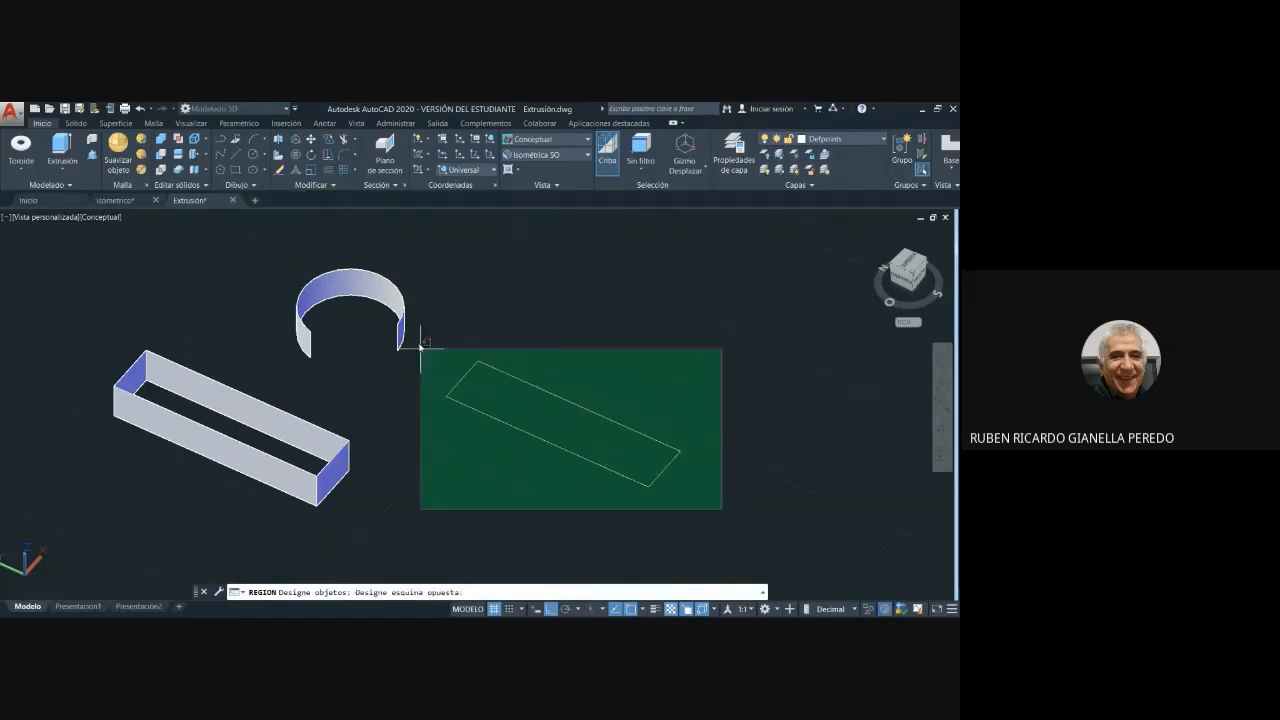
{"action": "left_click", "coordinate": [441, 339]}
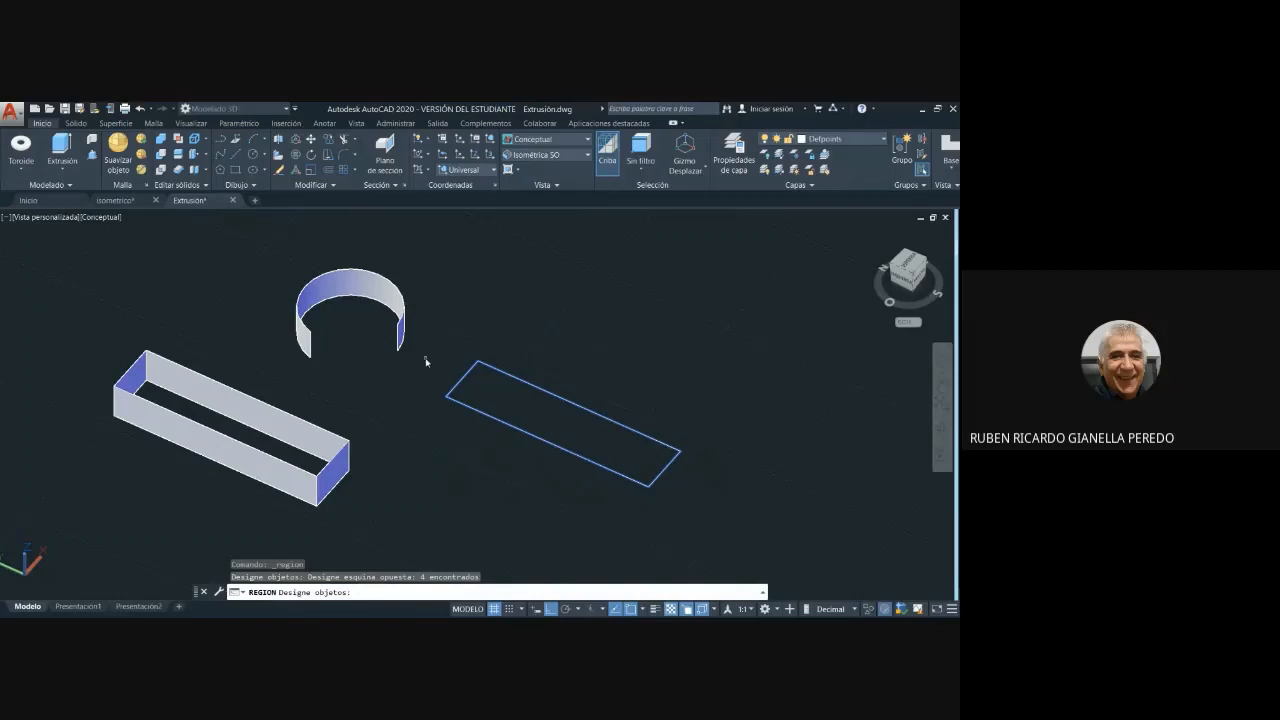
{"action": "key", "text": "Return"}
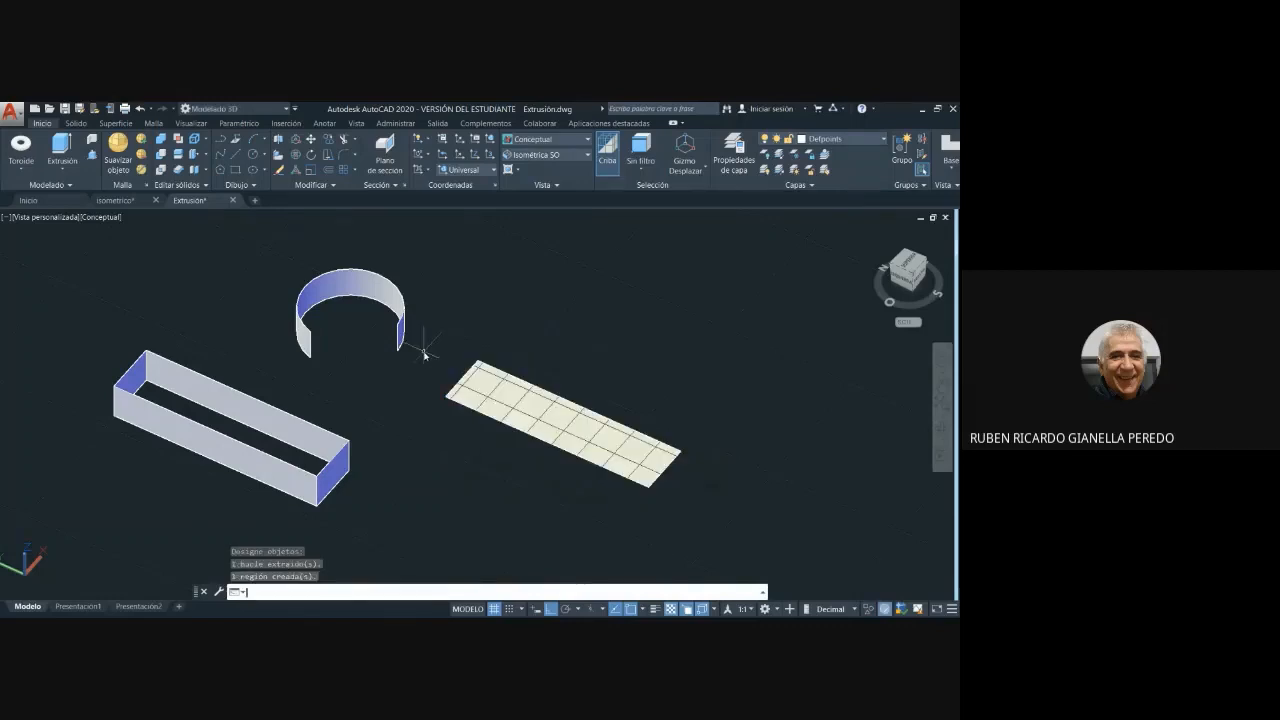
- Try to extrude the rectangular region upward as a solid, previewing the height freehand
{"action": "left_click", "coordinate": [62, 146]}
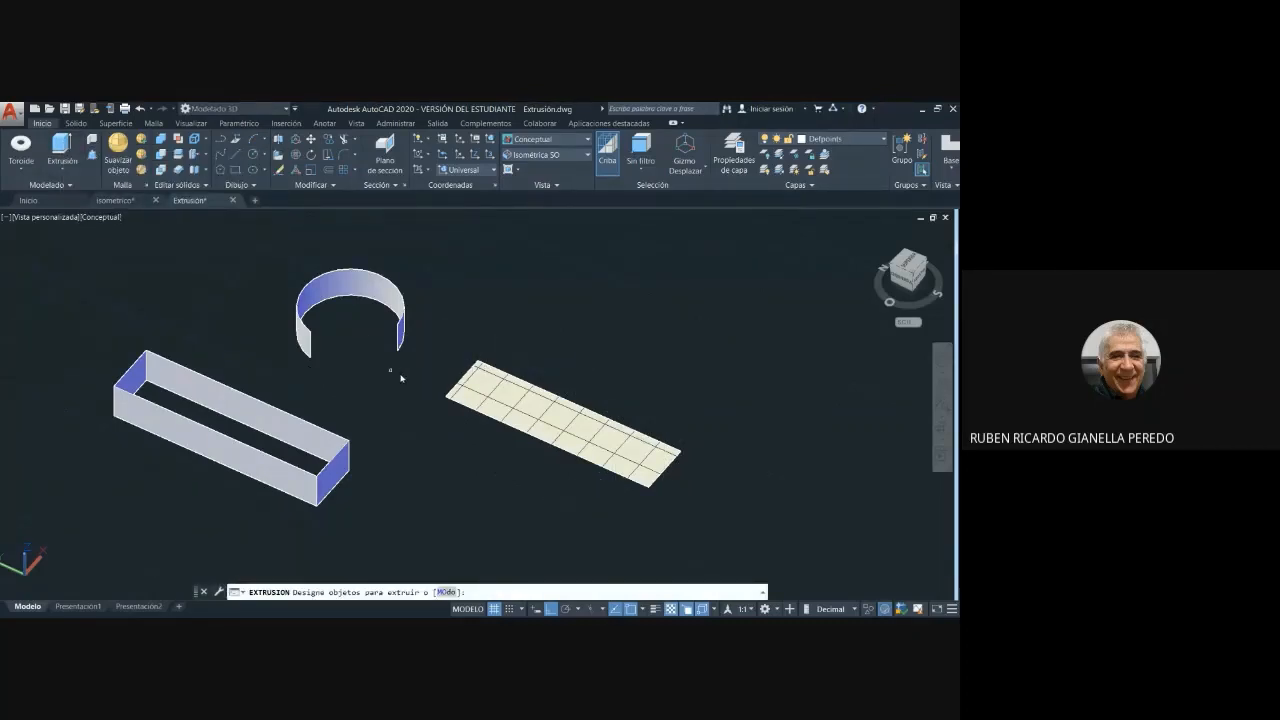
{"action": "left_click", "coordinate": [705, 513]}
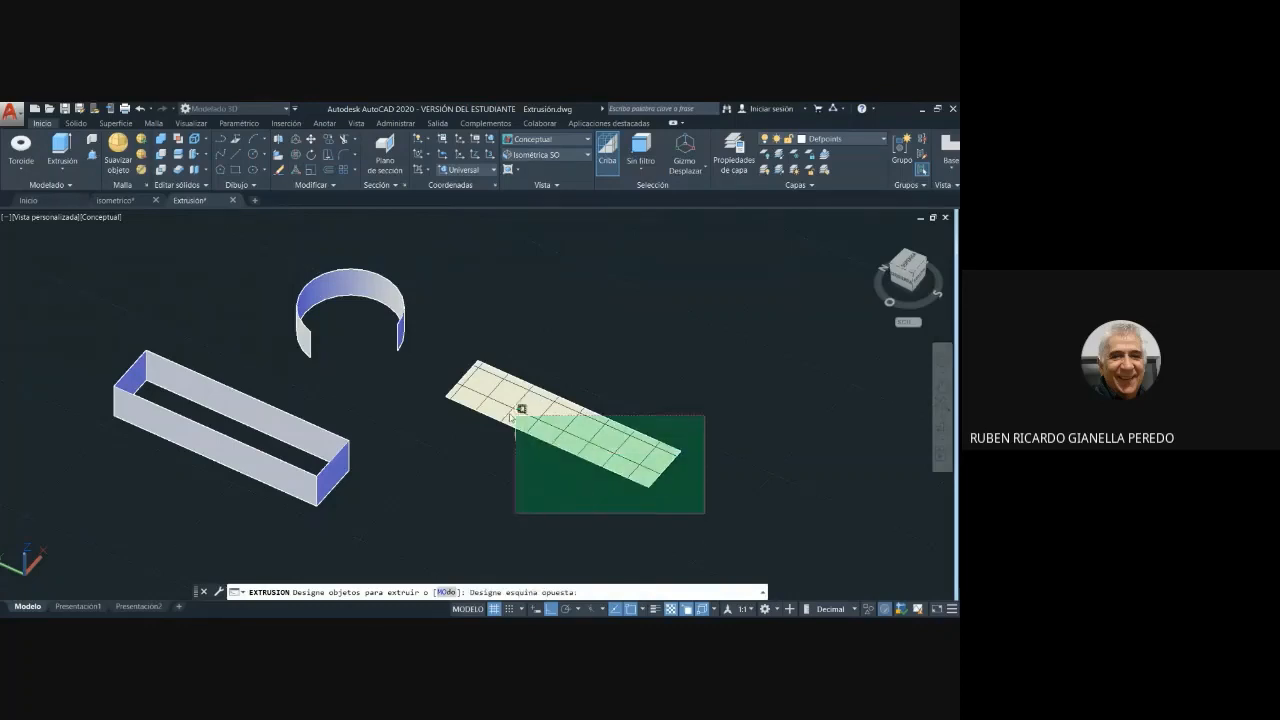
{"action": "left_click", "coordinate": [434, 340]}
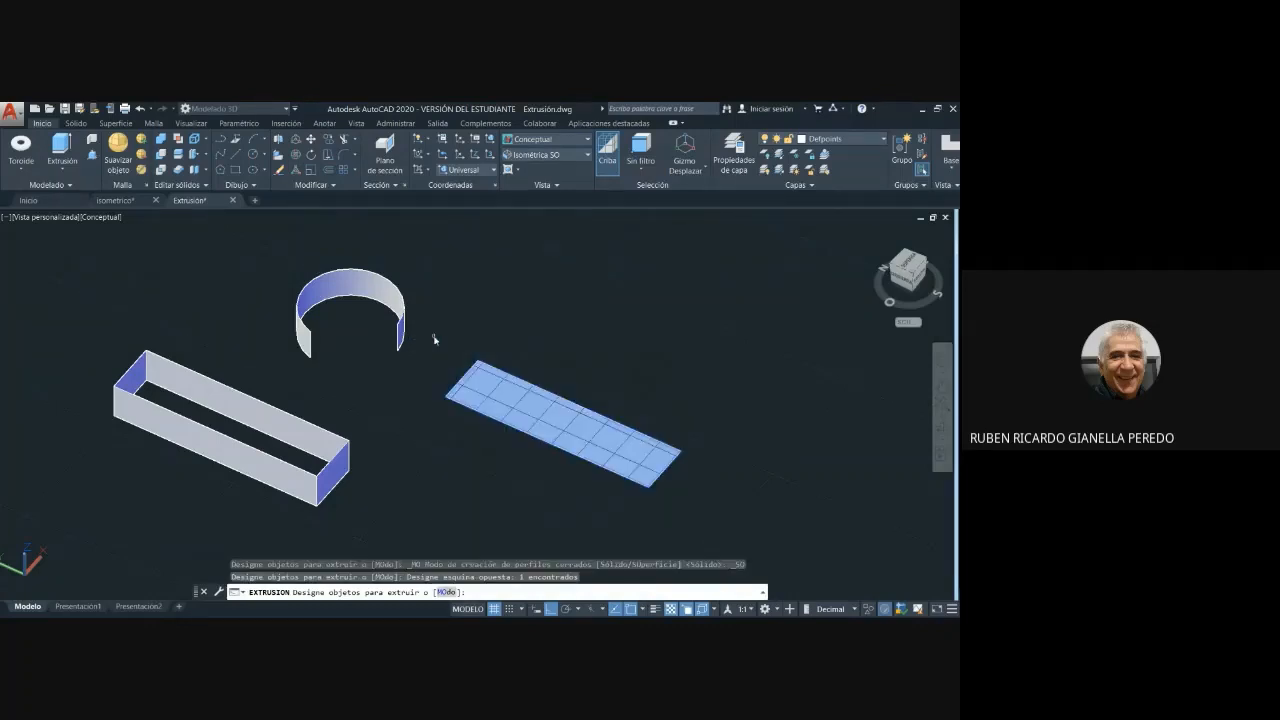
{"action": "key", "text": "Return"}
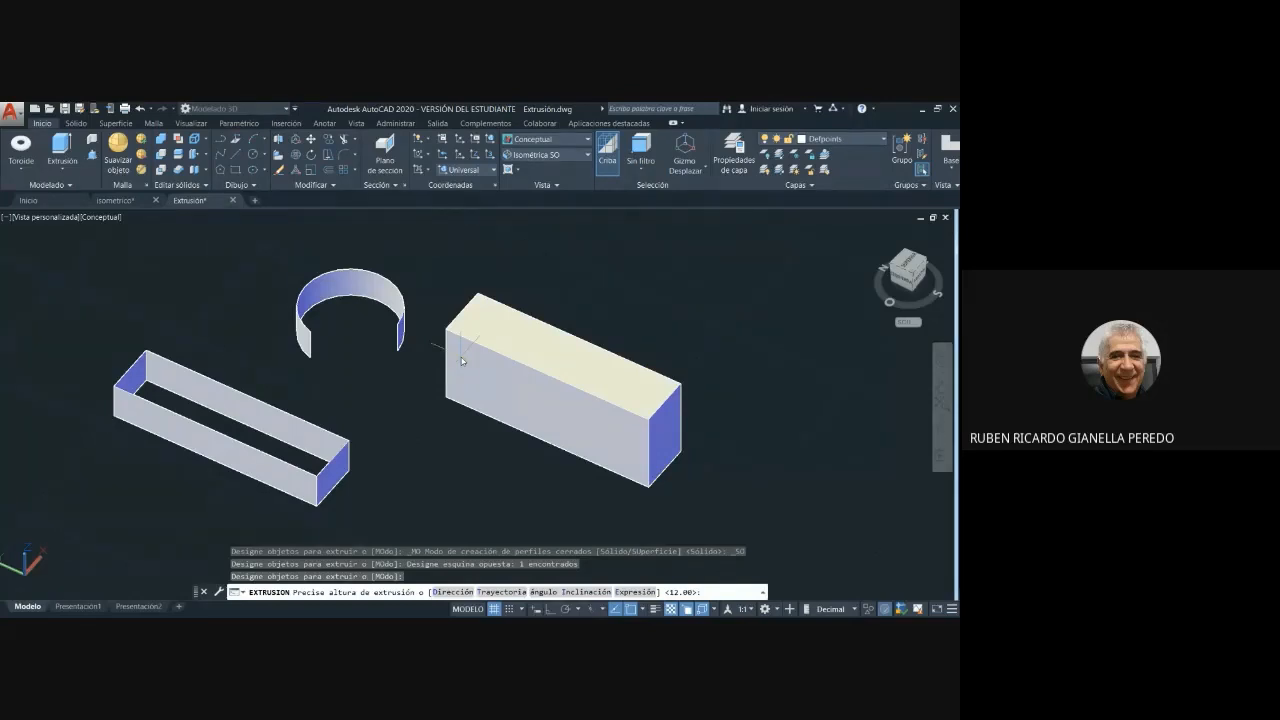
{"action": "key", "text": "Escape"}
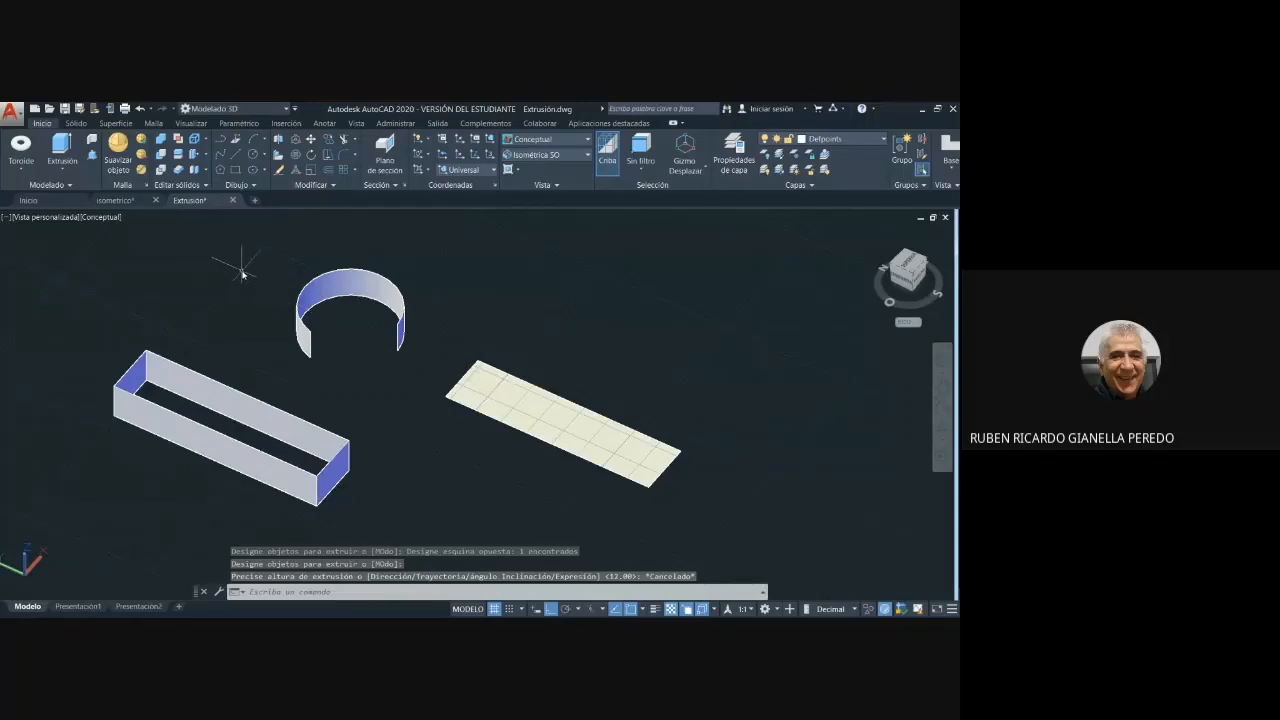
{"action": "key", "text": "Escape"}
- Undo the extrusion attempt, the region conversion and the rectangle's lines
{"action": "key", "text": "ctrl+z"}
{"action": "key", "text": "ctrl+z"}
{"action": "key", "text": "ctrl+z"}
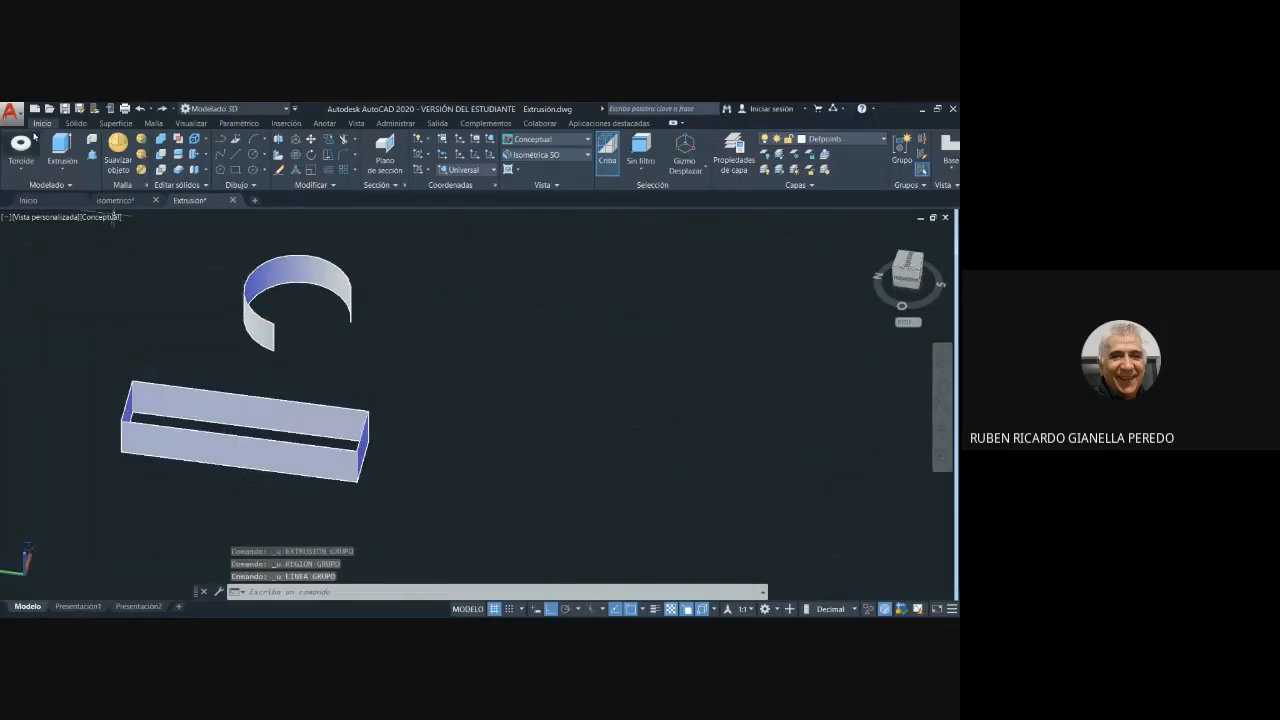
{"action": "mouse_move", "coordinate": [166, 289]}
{"action": "middle_mouse_down"}
{"action": "mouse_move", "coordinate": [264, 308]}
{"action": "mouse_move", "coordinate": [163, 286]}
{"action": "middle_mouse_up"}
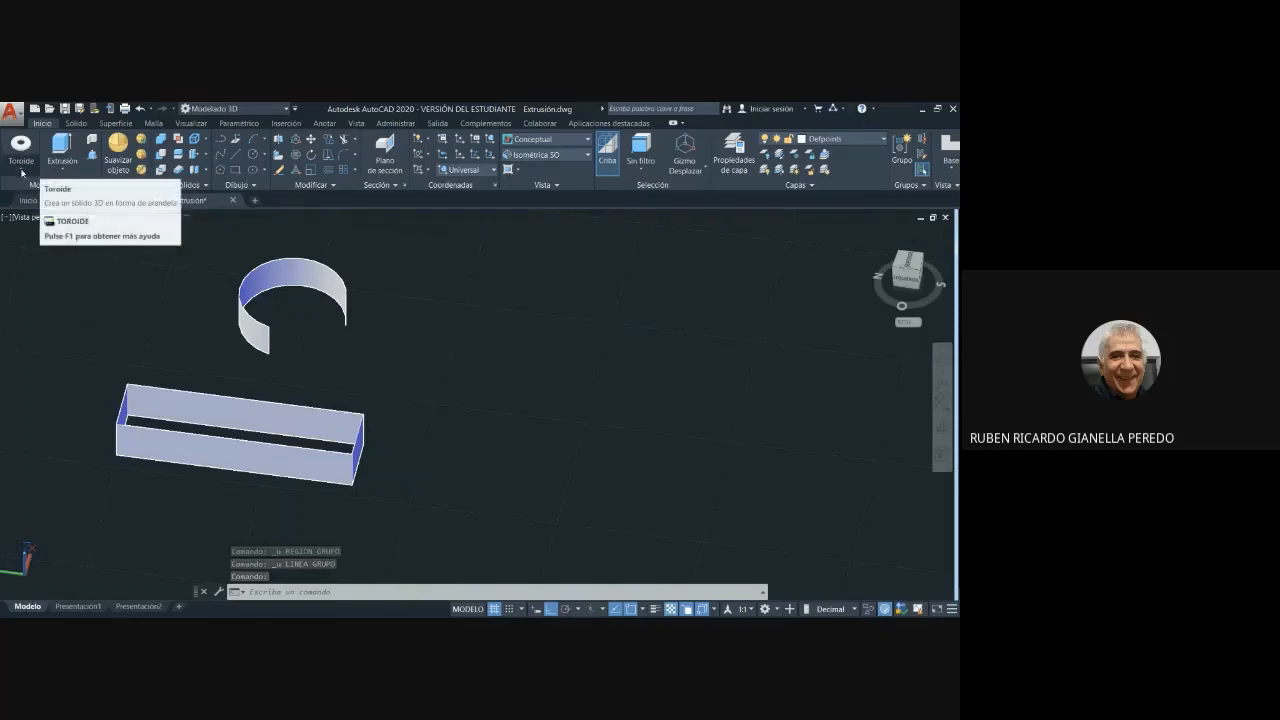
{"action": "left_click", "coordinate": [21, 172]}
{"action": "left_click", "coordinate": [22, 190]}
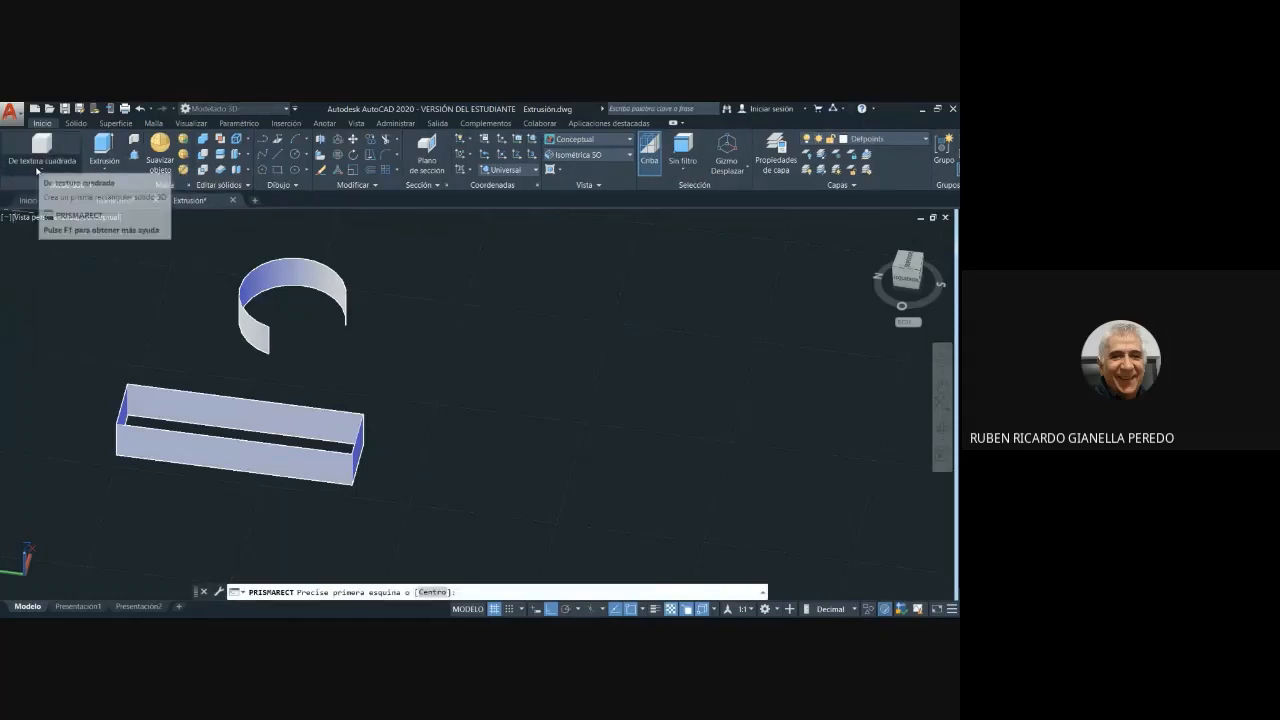
{"action": "left_click", "coordinate": [432, 359]}
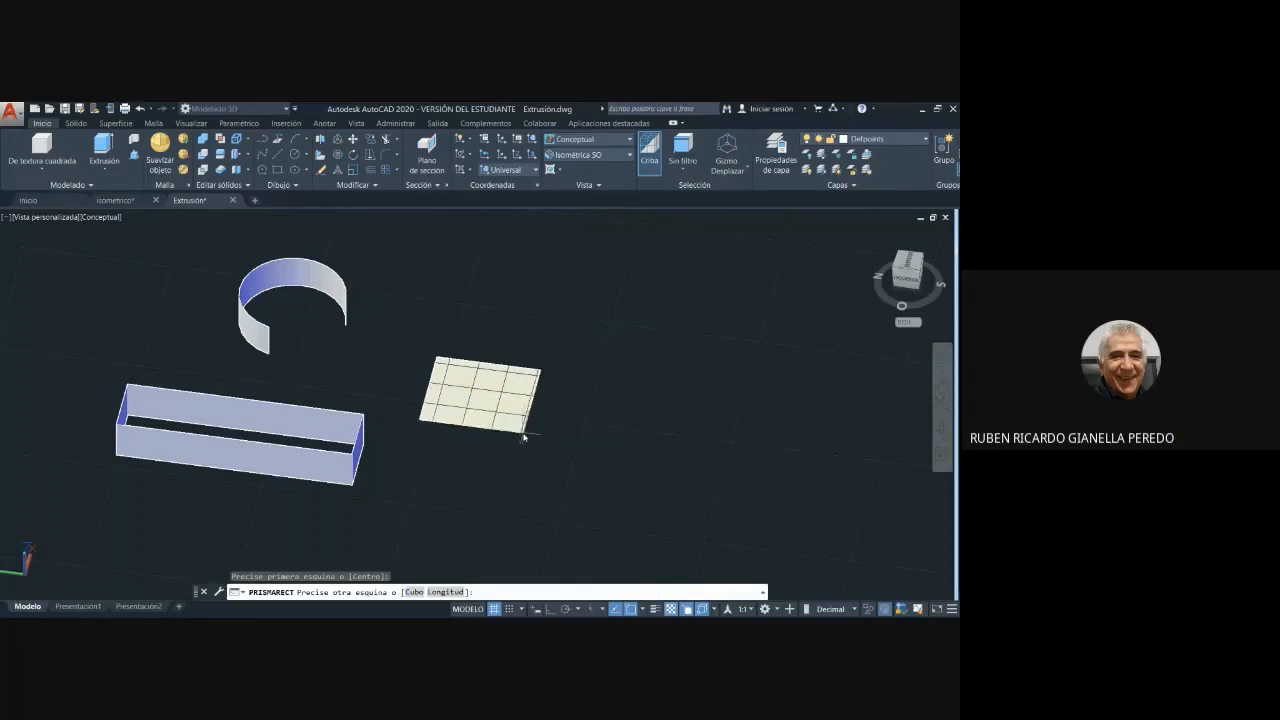
{"action": "left_click", "coordinate": [523, 437]}
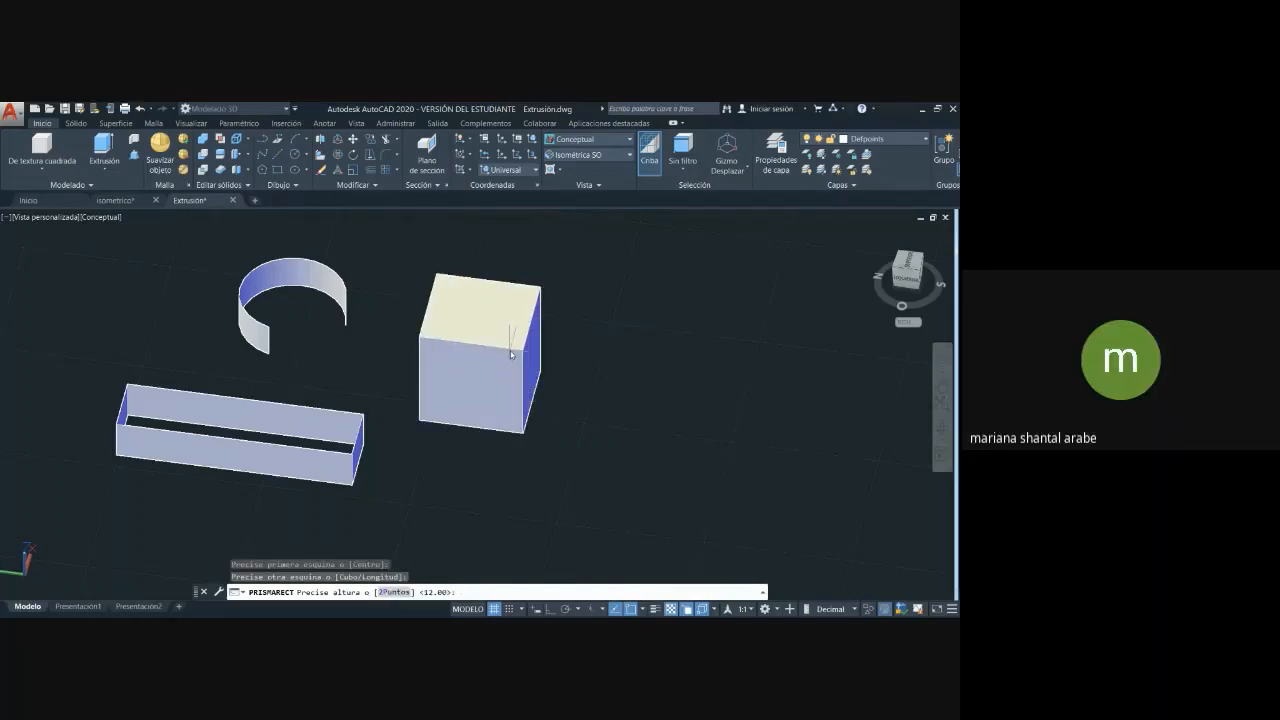
{"action": "key", "text": "Escape"}
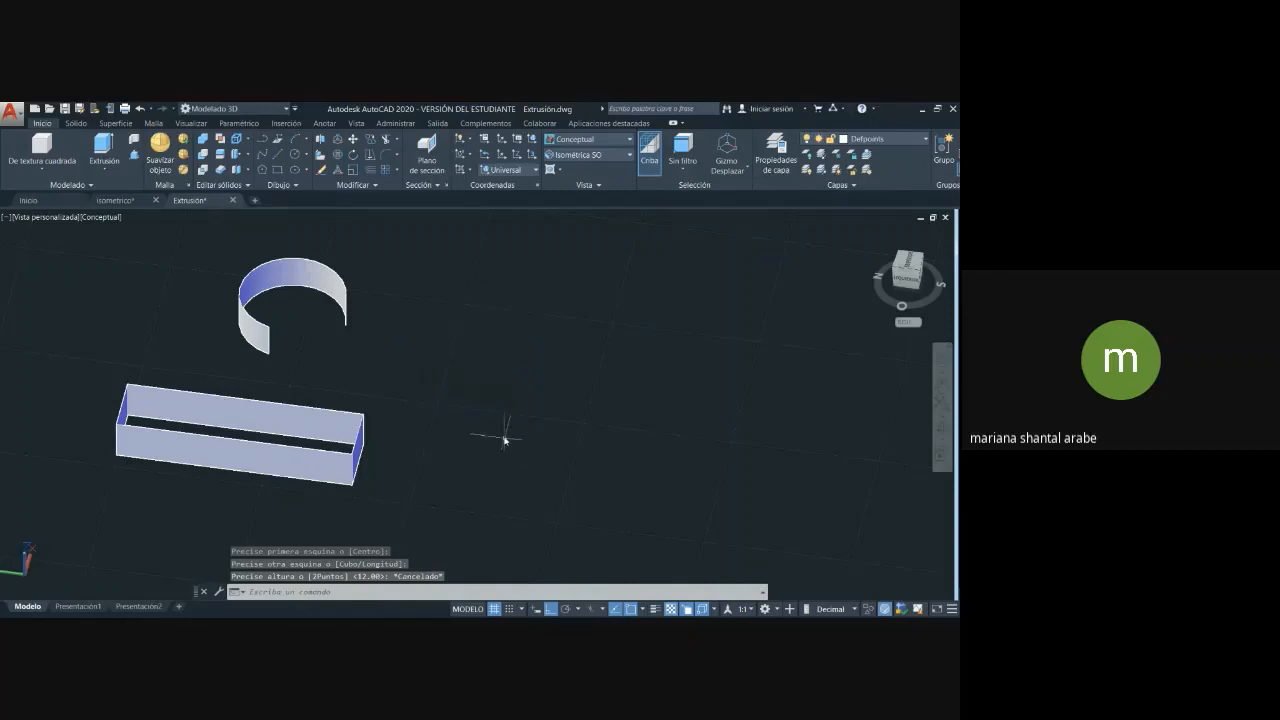
- Draw a vertical 80 by 20 rectangle from four separate lines in the empty space beside the curved surface
{"action": "left_click", "coordinate": [280, 157]}
{"action": "left_click", "coordinate": [278, 158]}
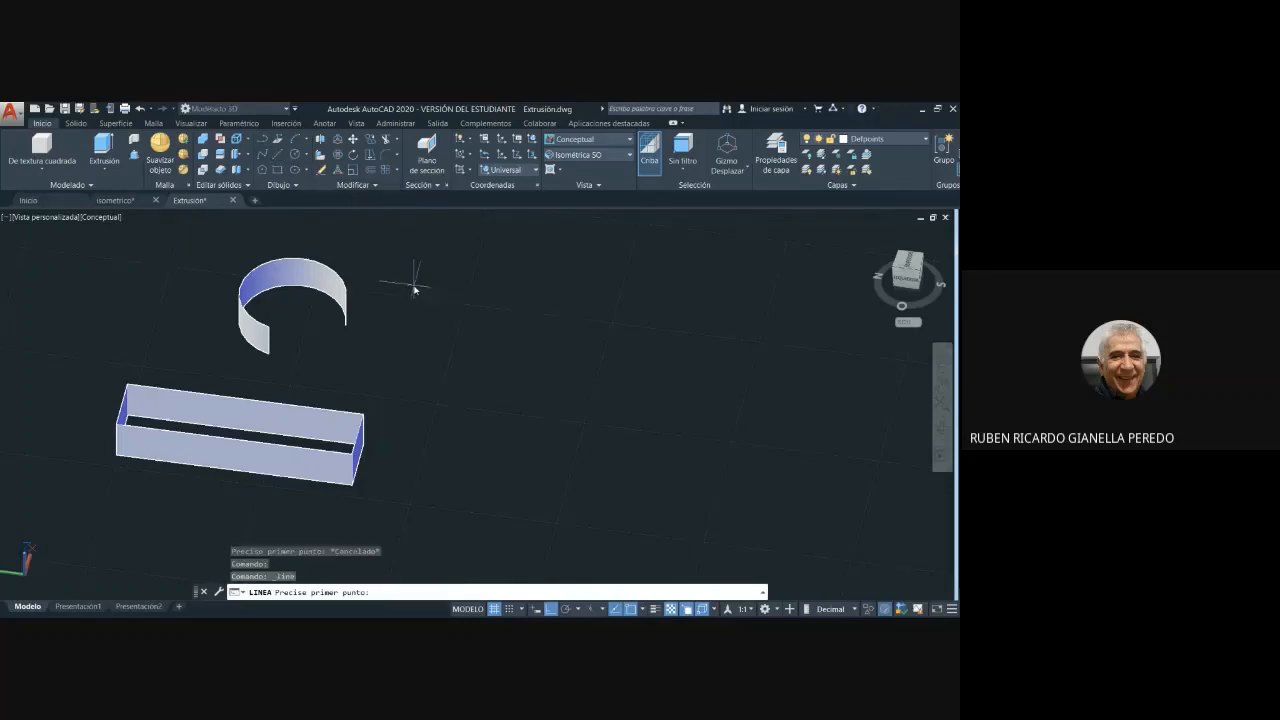
{"action": "left_click", "coordinate": [417, 321]}
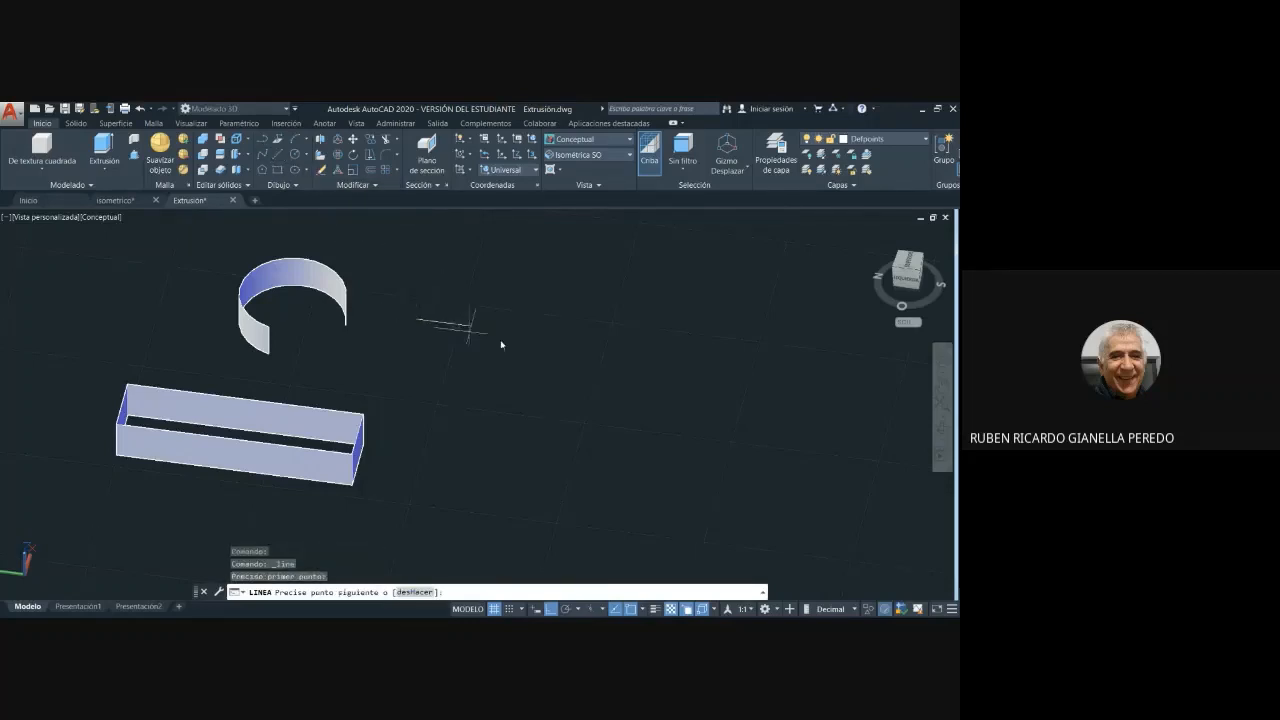
{"action": "type", "text": "80"}
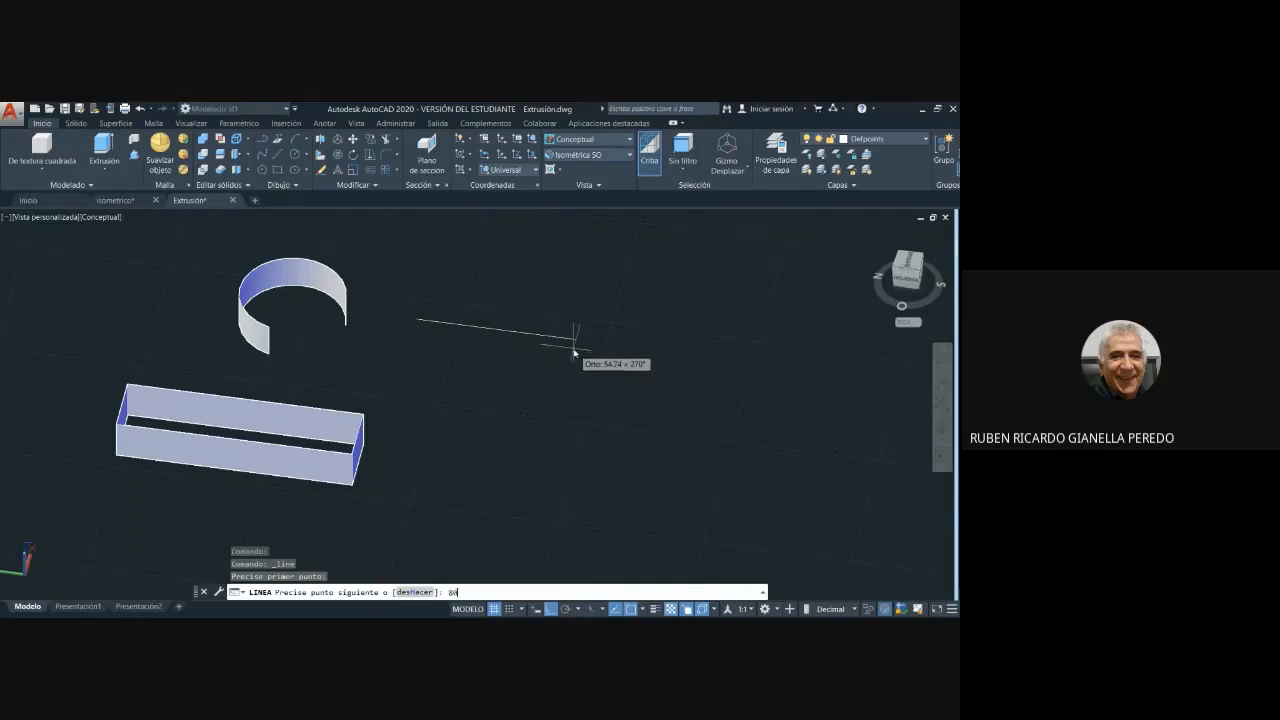
{"action": "key", "text": "Return"}
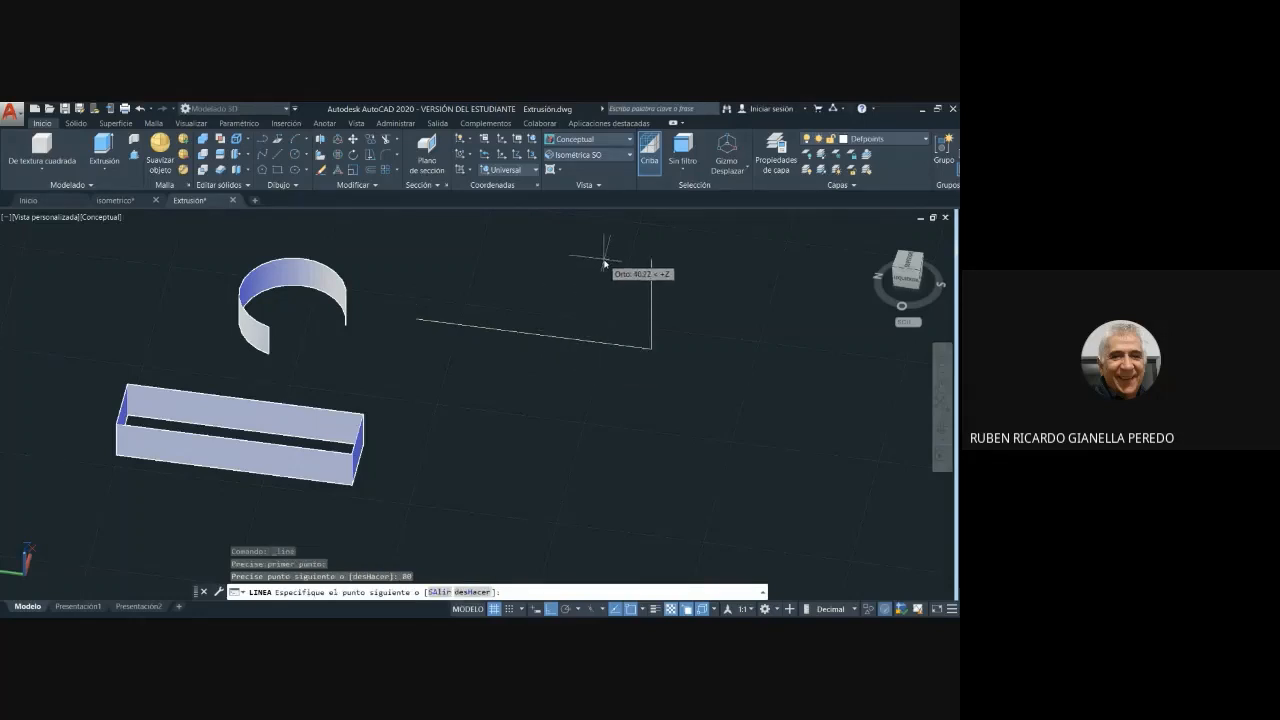
{"action": "type", "text": "20"}
{"action": "key", "text": "Return"}
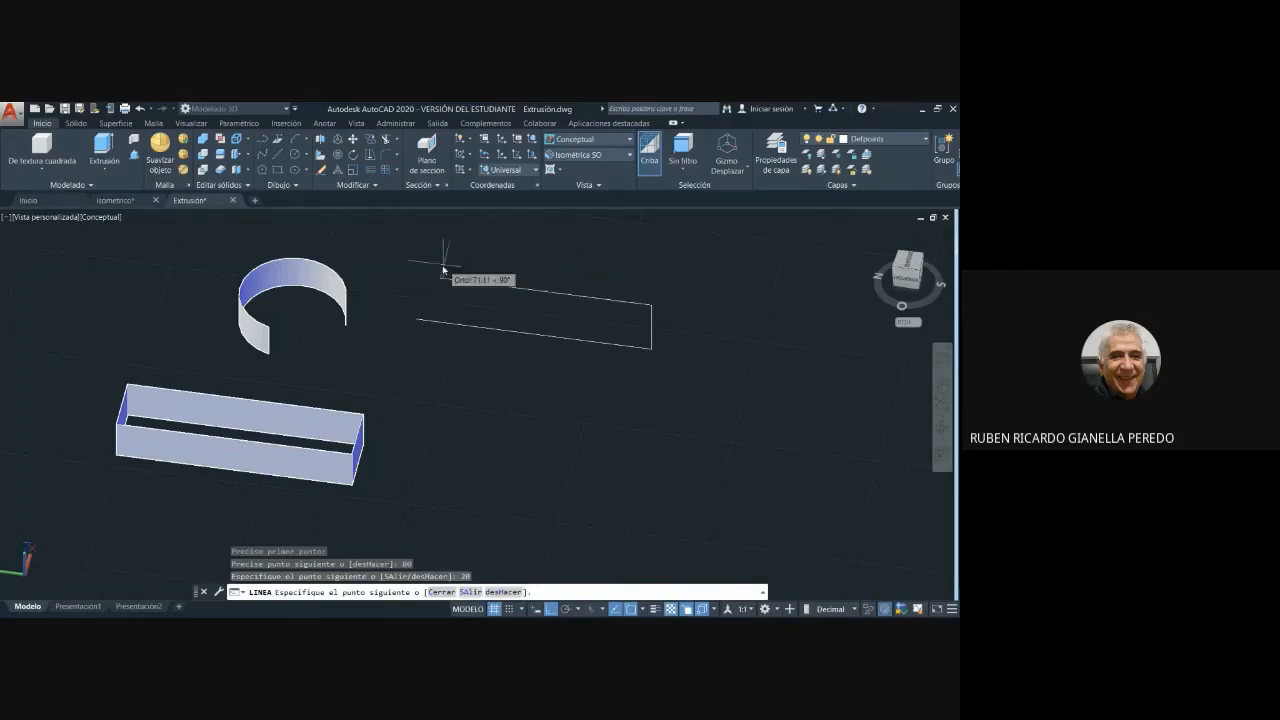
{"action": "type", "text": "80"}
{"action": "key", "text": "Return"}
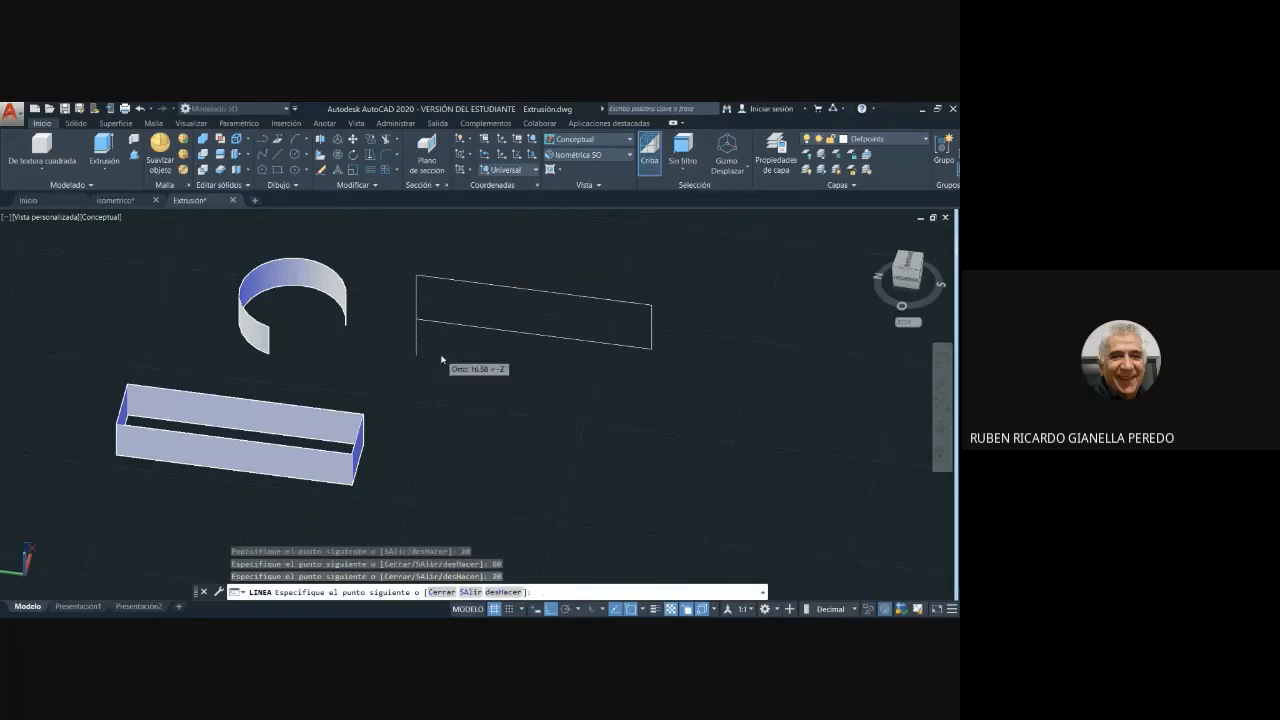
{"action": "key", "text": "Escape"}
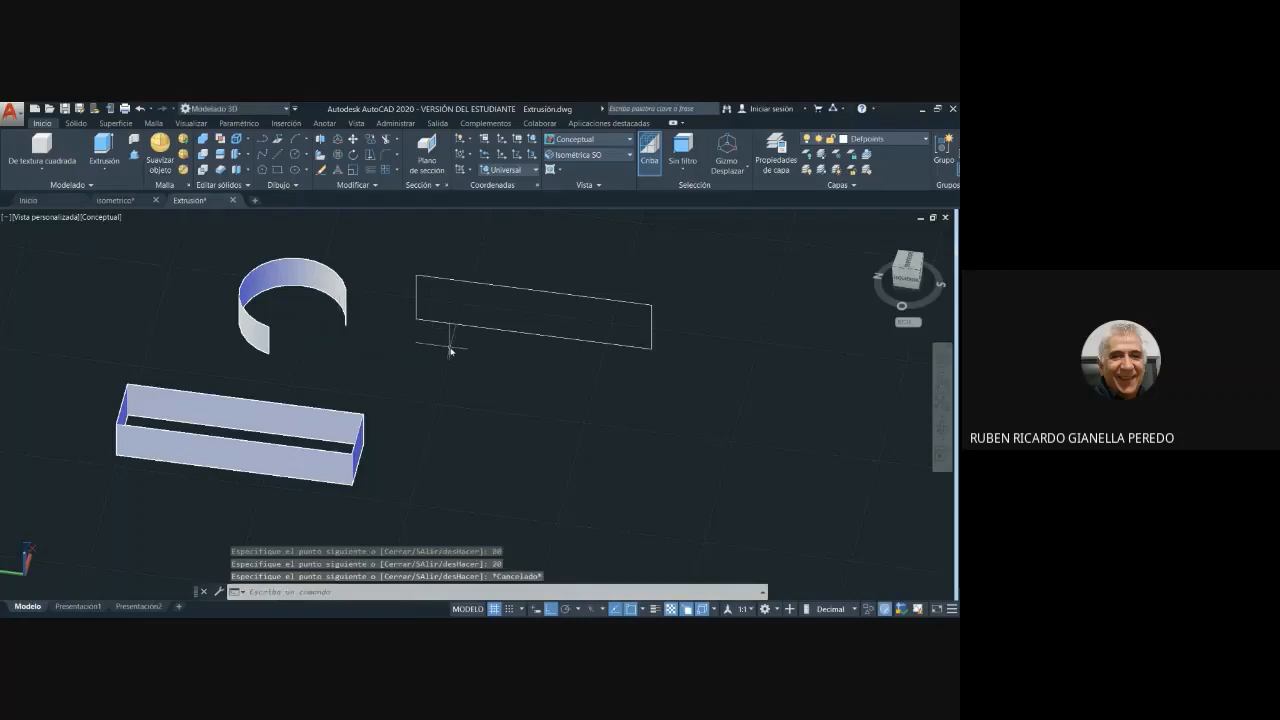
- Convert the four lines of the upright rectangle into a single region
{"action": "left_click", "coordinate": [296, 187]}
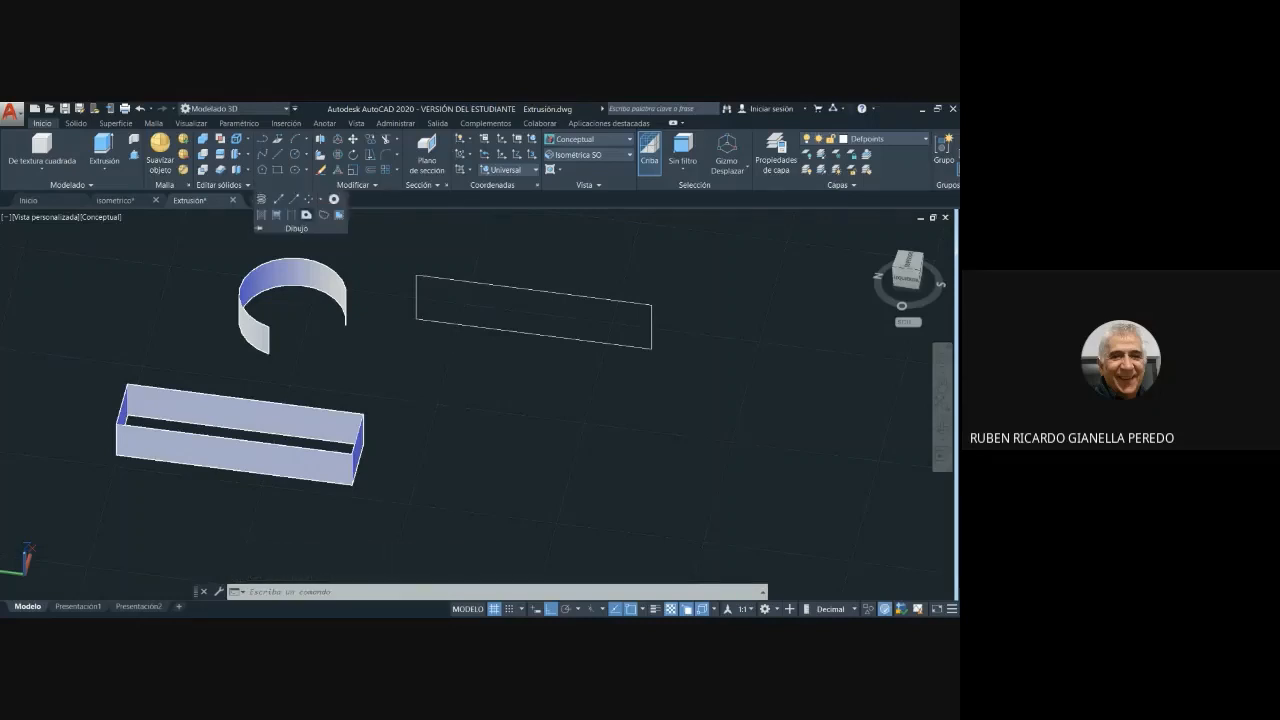
{"action": "left_click", "coordinate": [306, 214]}
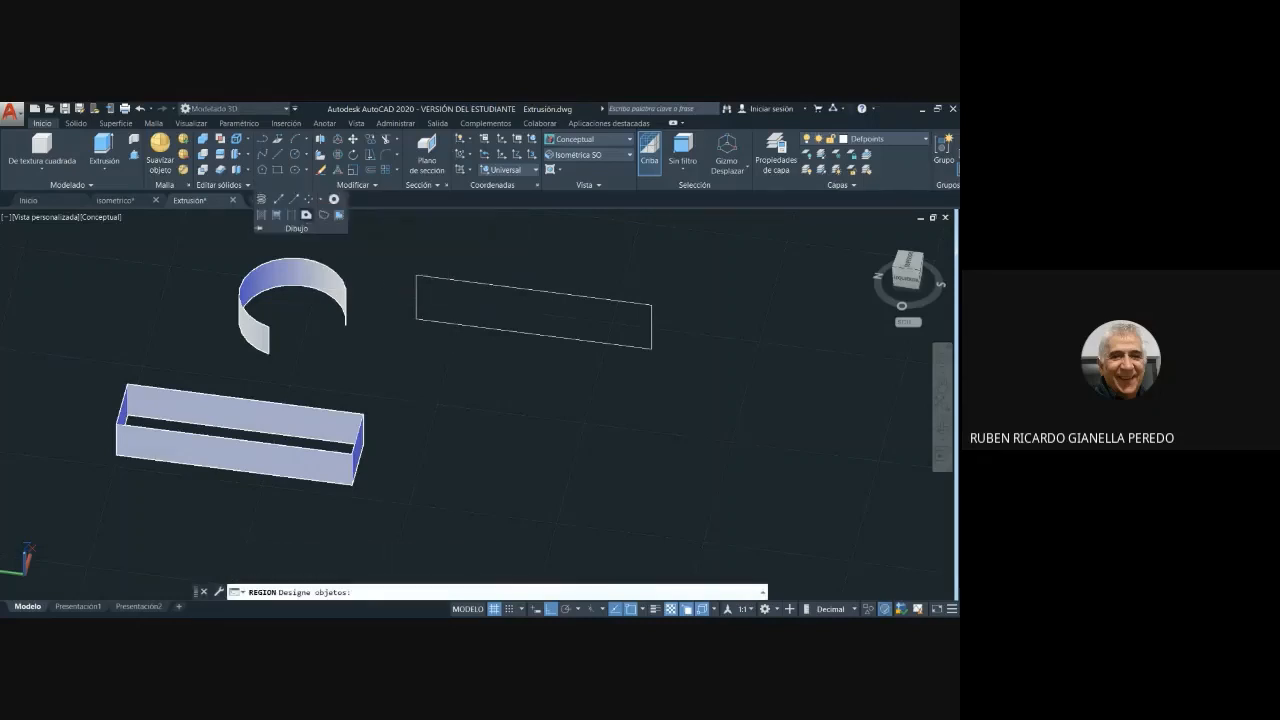
{"action": "left_click", "coordinate": [706, 381]}
{"action": "left_click", "coordinate": [398, 258]}
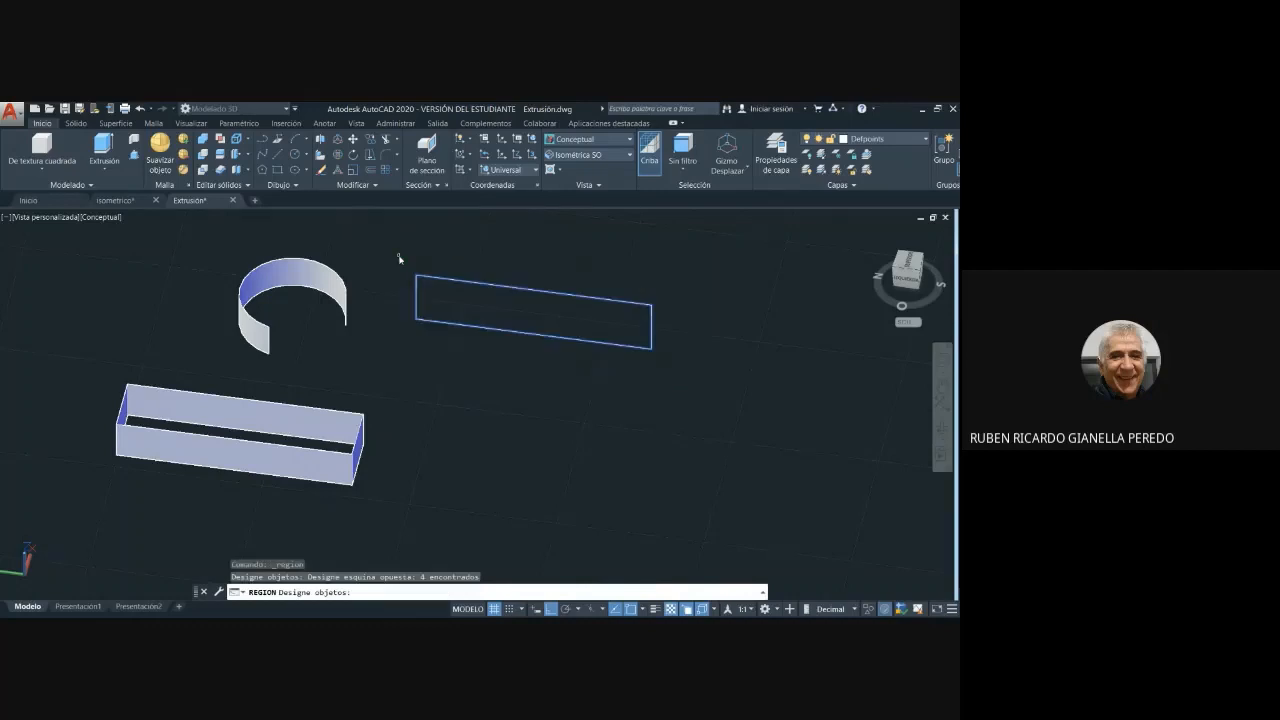
{"action": "key", "text": "Return"}
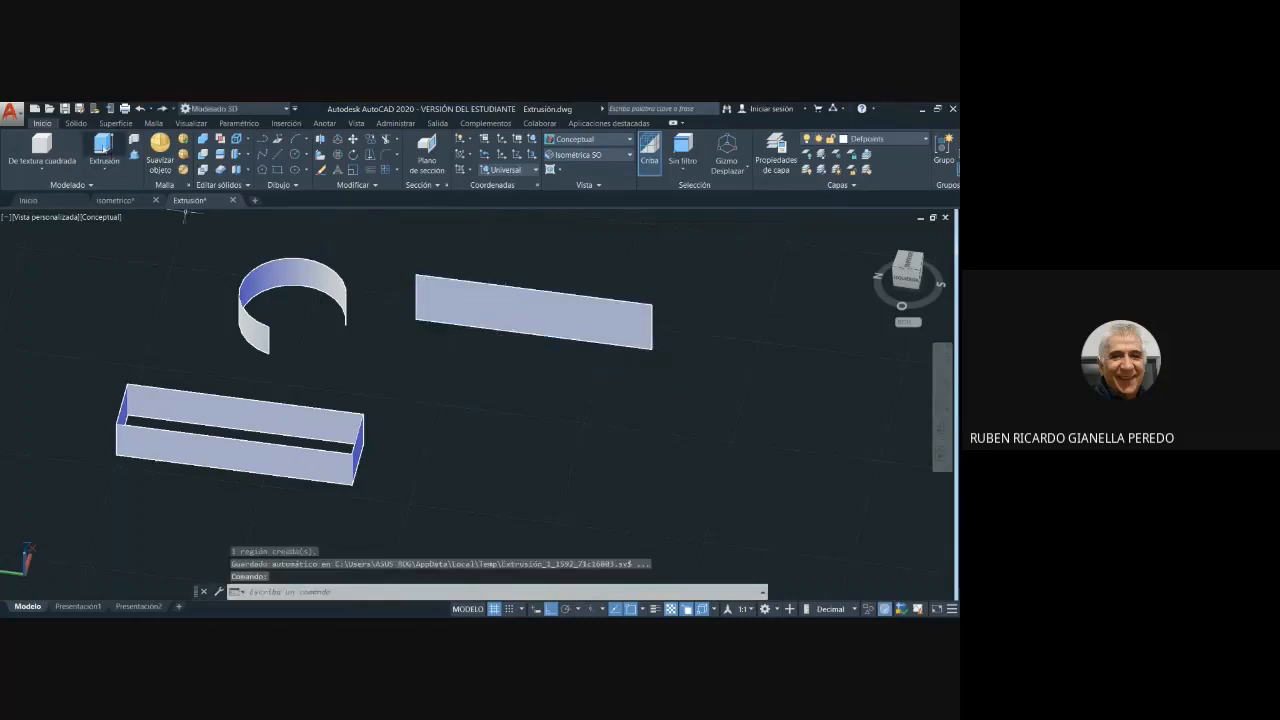
- Extrude the upright rectangular region horizontally as a solid, about 25 units deep
{"action": "left_click", "coordinate": [103, 148]}
{"action": "left_click", "coordinate": [681, 390]}
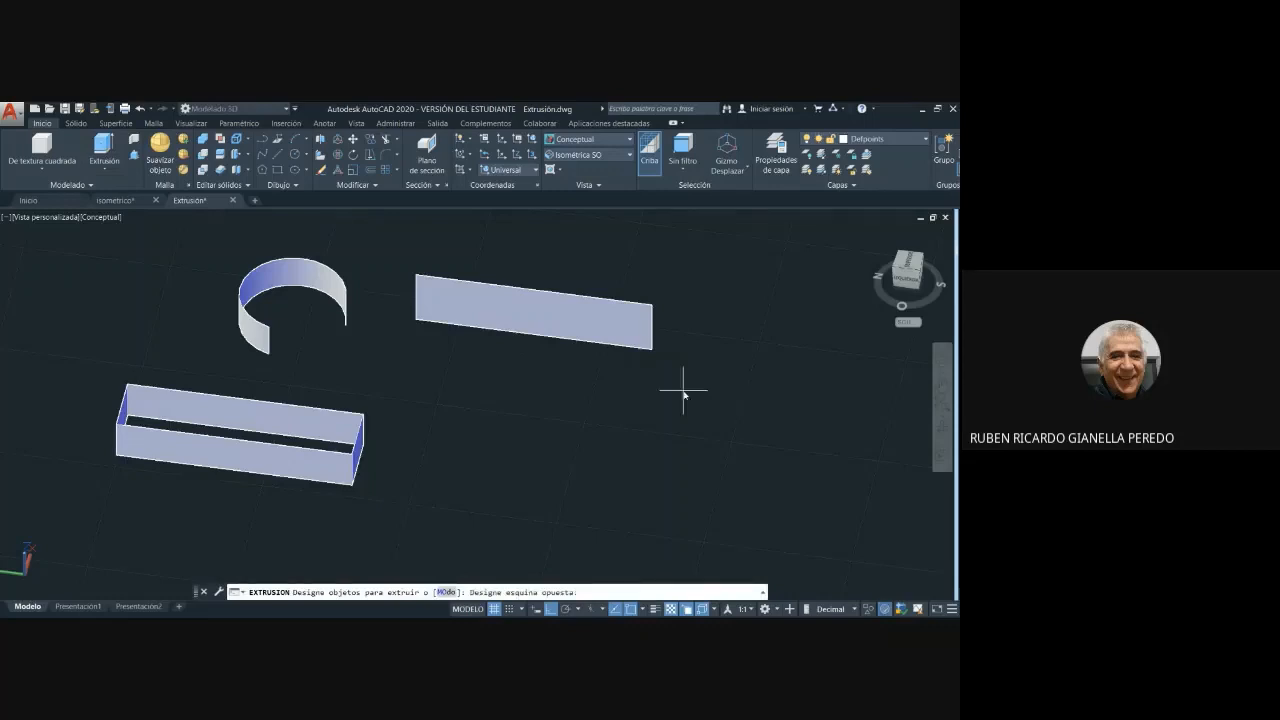
{"action": "left_click", "coordinate": [398, 258]}
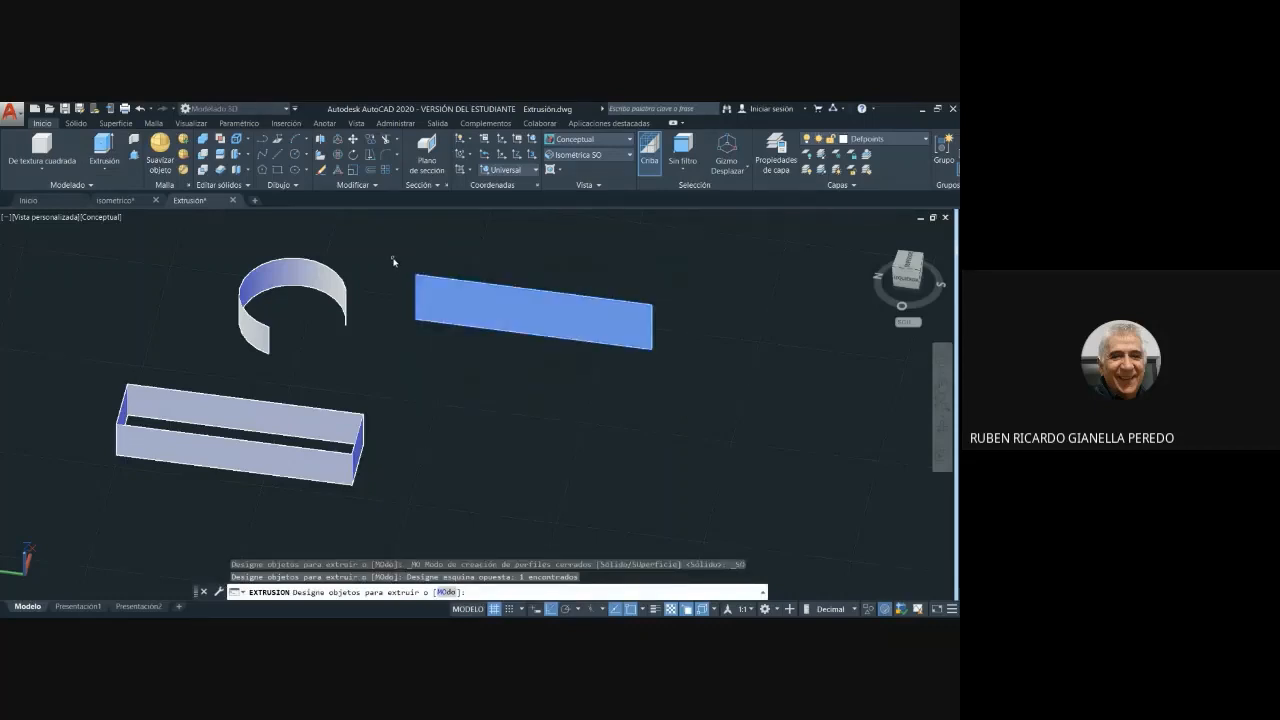
{"action": "key", "text": "Return"}
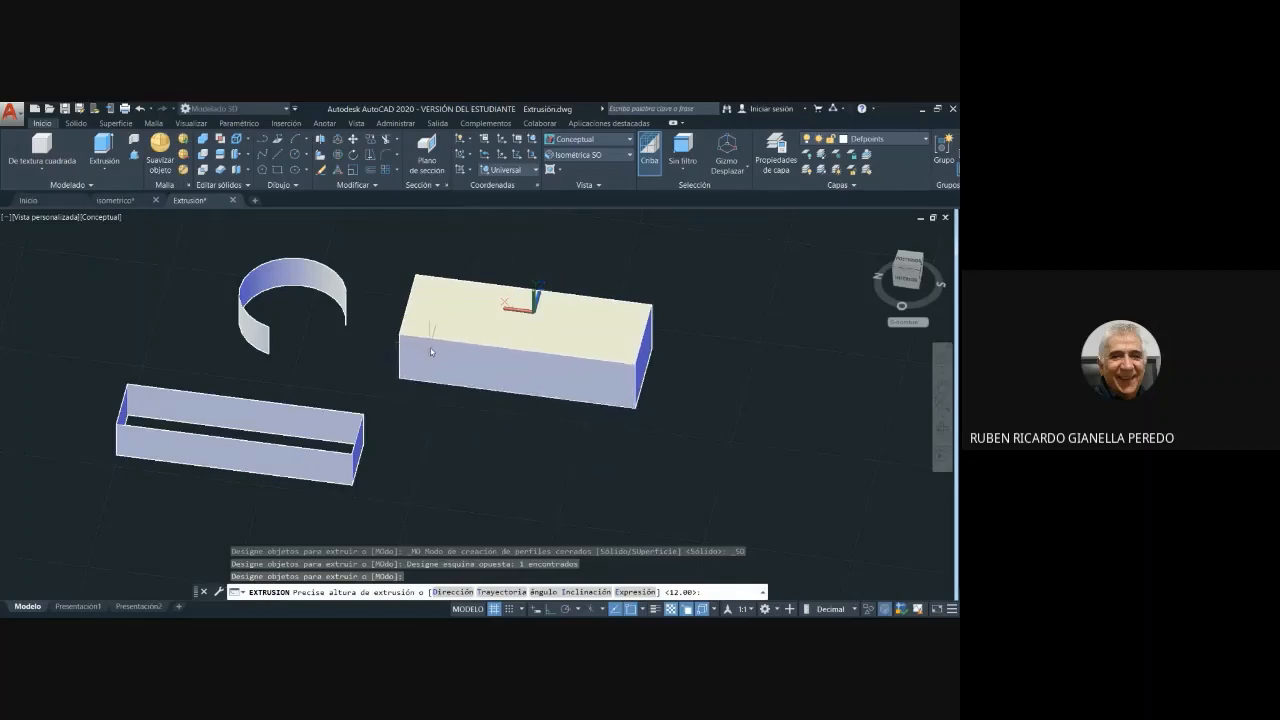
{"action": "middle_click_drag", "start_coordinate": [430, 348], "coordinate": [419, 350]}
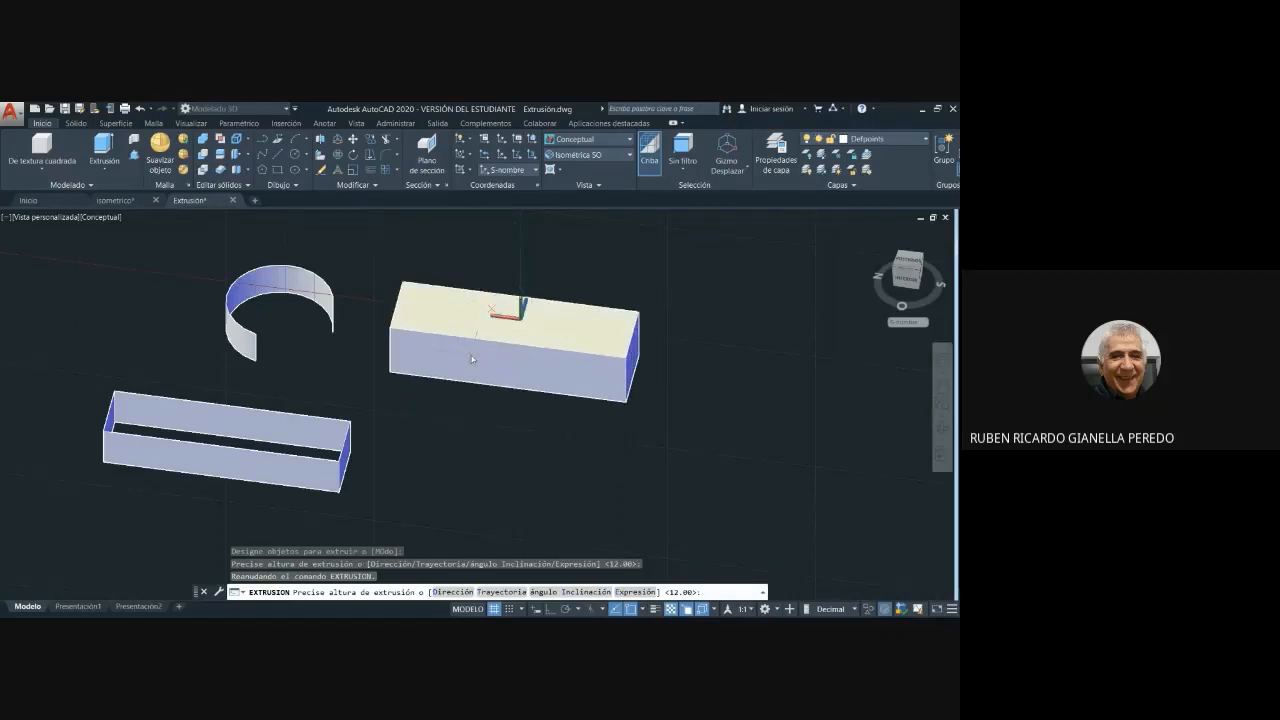
{"action": "left_click", "coordinate": [470, 353]}
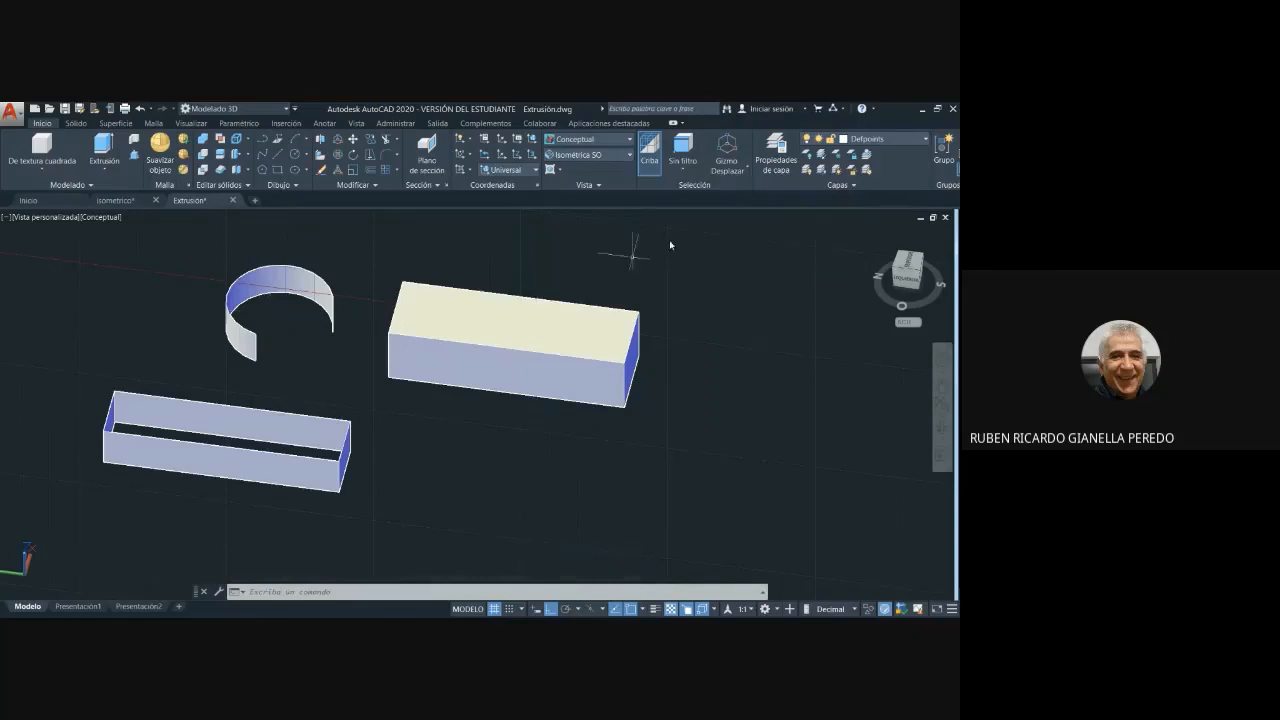
- Set the view to Superior and then to Isométrica SO, framing the new solid and the two extruded surfaces
{"action": "left_click", "coordinate": [625, 155]}
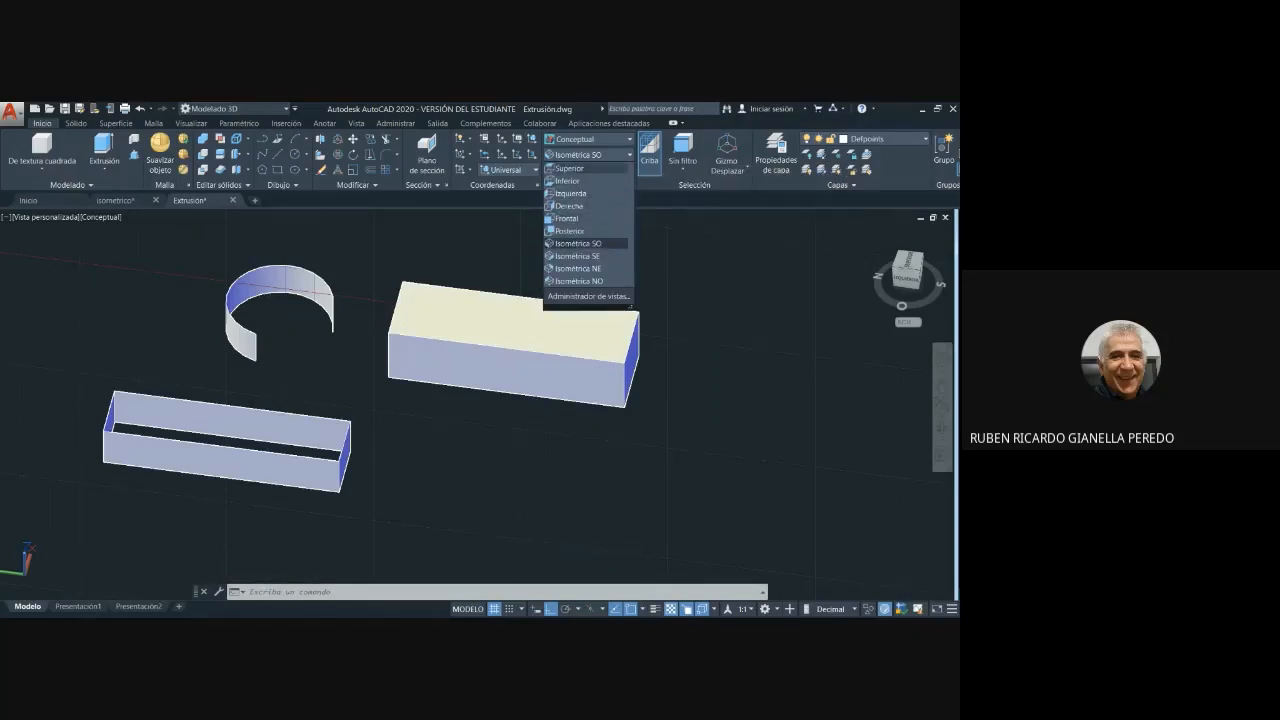
{"action": "left_click", "coordinate": [570, 168]}
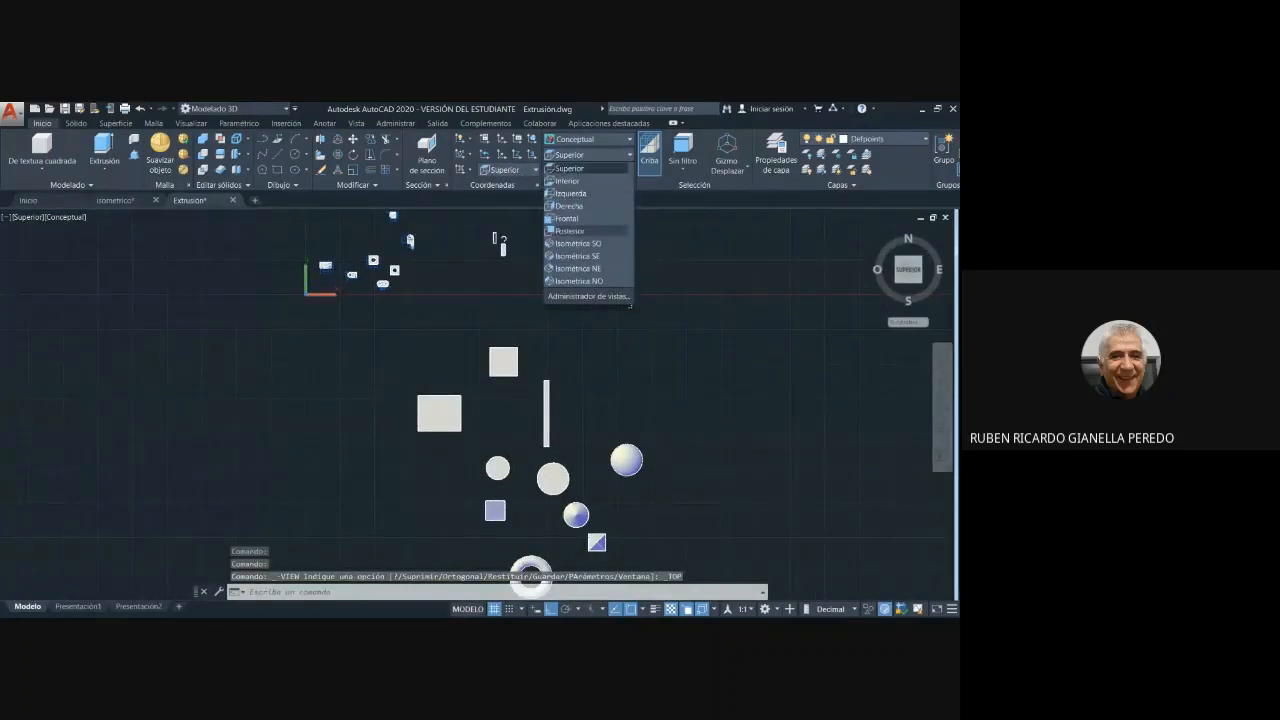
{"action": "left_click", "coordinate": [583, 228]}
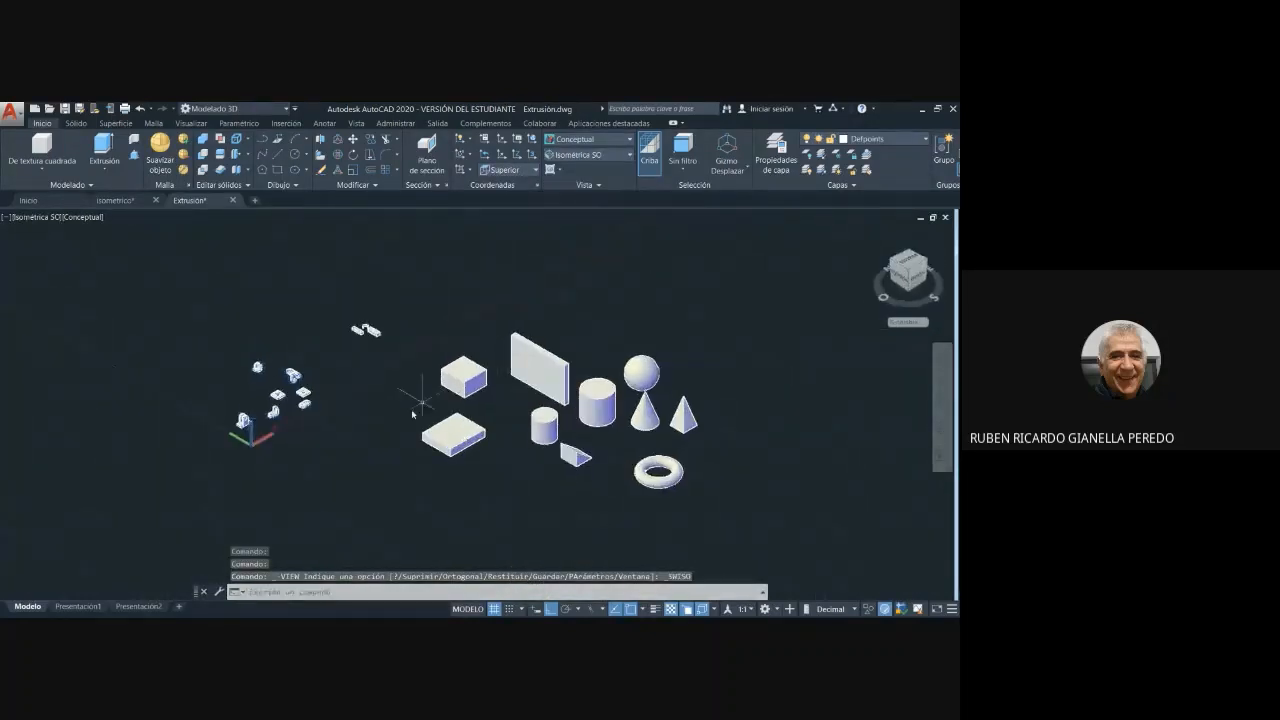
{"action": "scroll", "coordinate": [375, 348], "scroll_direction": "up", "scroll_amount": 5}
{"action": "middle_click_drag", "start_coordinate": [384, 359], "coordinate": [437, 426]}
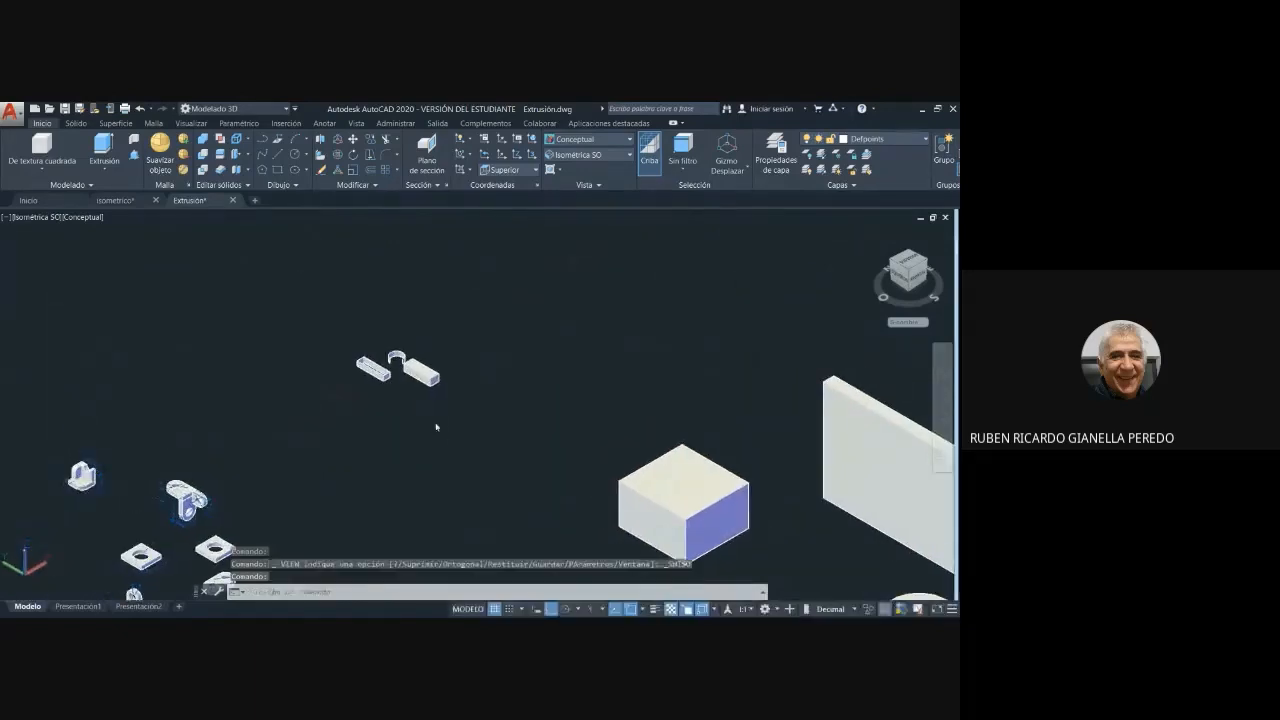
{"action": "scroll", "coordinate": [420, 388], "scroll_direction": "up", "scroll_amount": 5}
{"action": "middle_click_drag", "start_coordinate": [318, 400], "coordinate": [314, 523]}
{"action": "scroll", "coordinate": [225, 470], "scroll_direction": "down", "scroll_amount": 3}
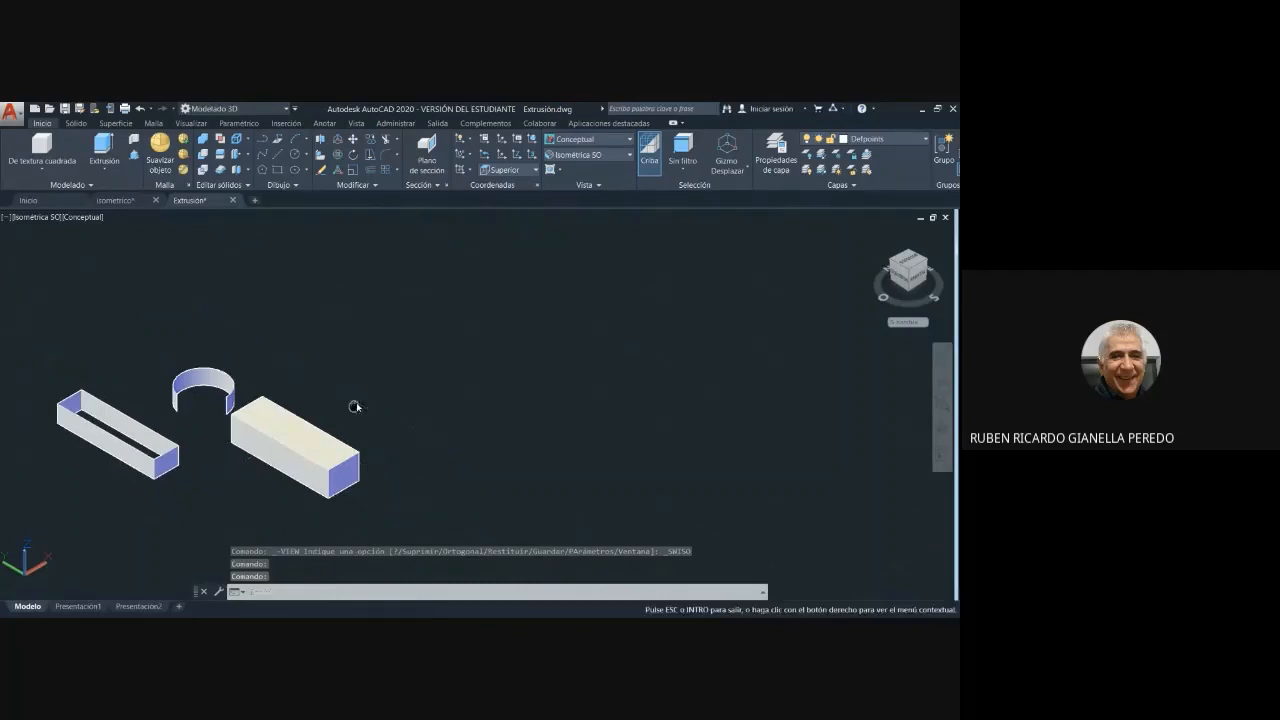
{"action": "middle_click_drag", "start_coordinate": [354, 409], "coordinate": [480, 363]}
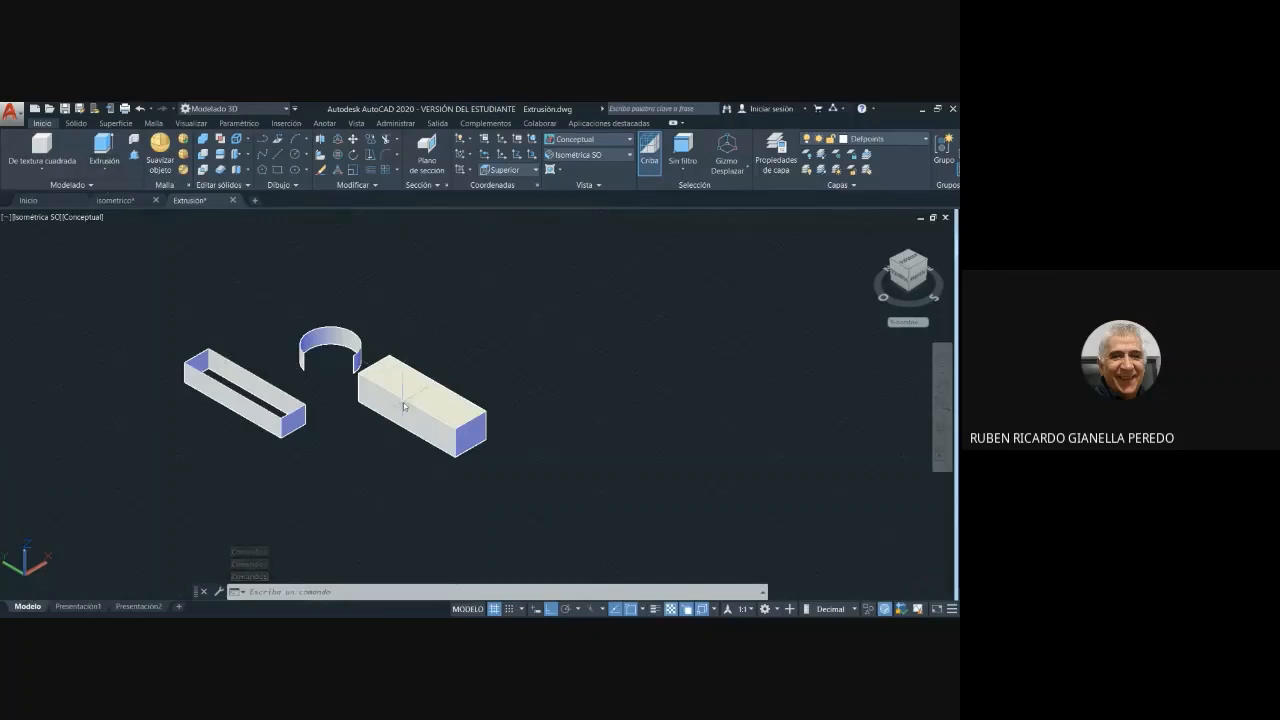
{"action": "left_click", "coordinate": [297, 187]}
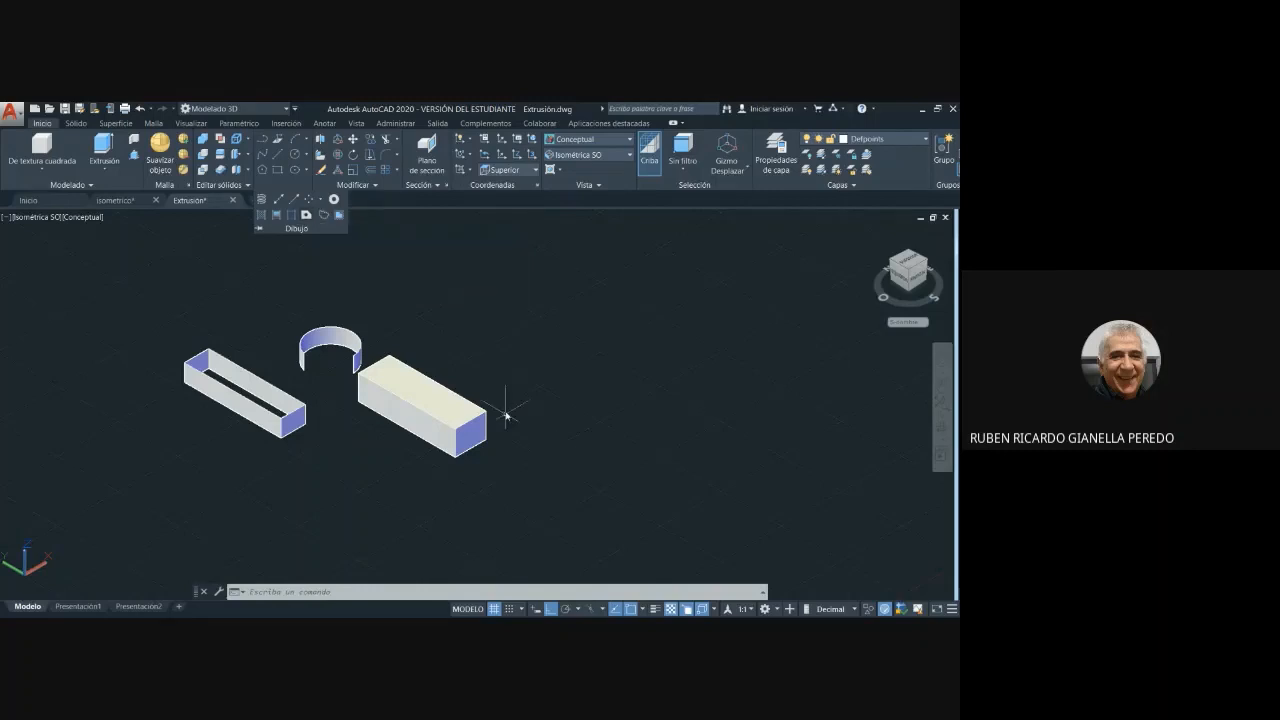
{"action": "key", "text": "Escape"}
{"action": "key", "text": "Escape"}
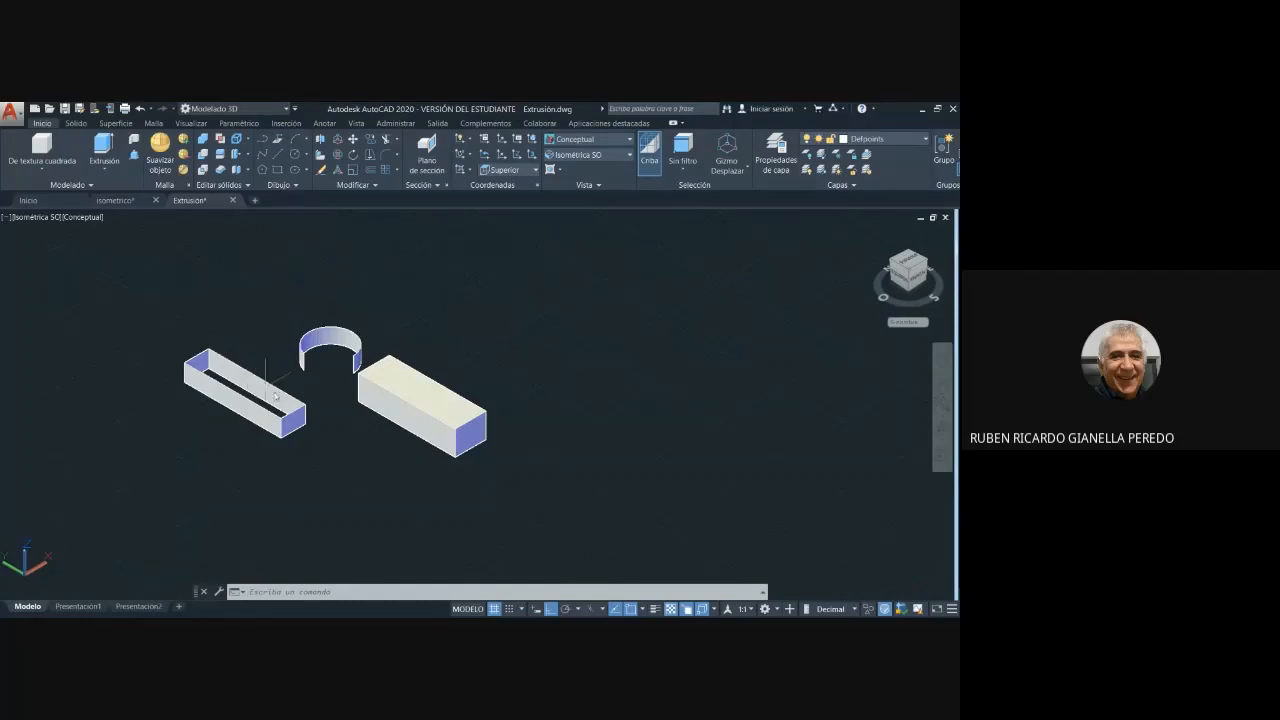
- Check the solid's extrusion depth by previewing a linear dimension along the lower edge of its end face, without placing it
{"action": "scroll", "coordinate": [404, 440], "scroll_direction": "up", "scroll_amount": 3}
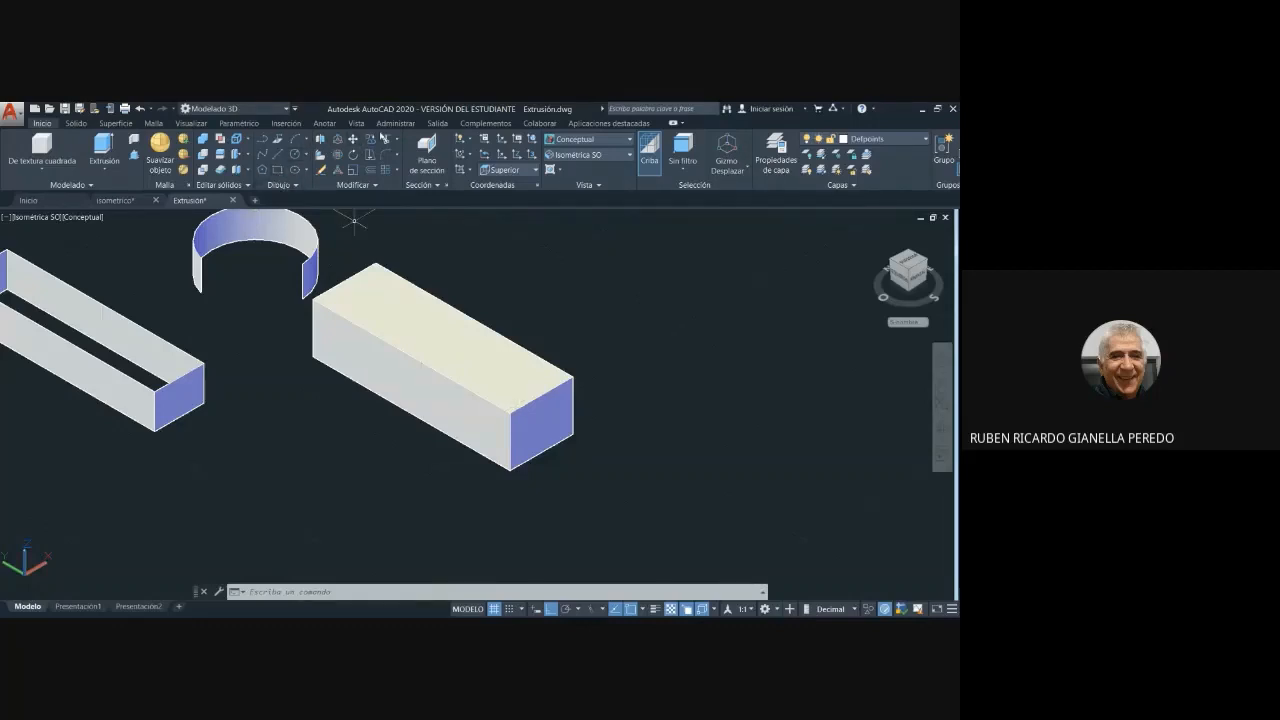
{"action": "left_click", "coordinate": [326, 123]}
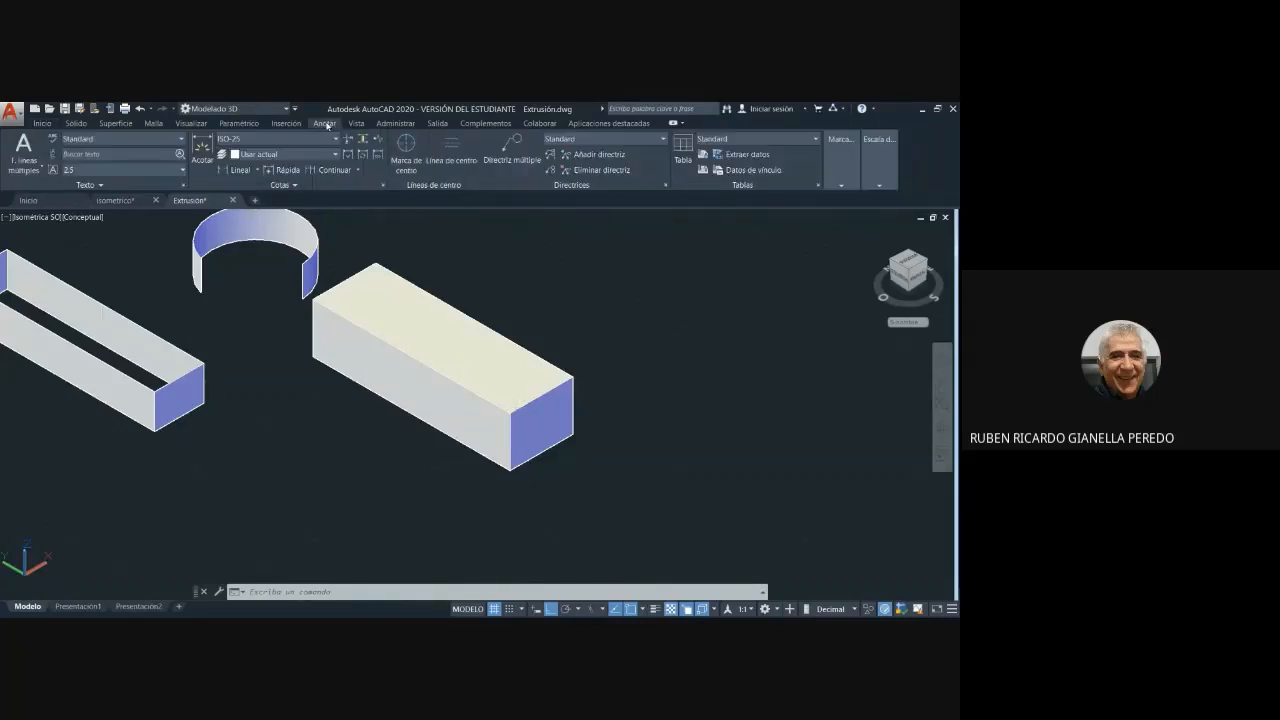
{"action": "left_click", "coordinate": [236, 170]}
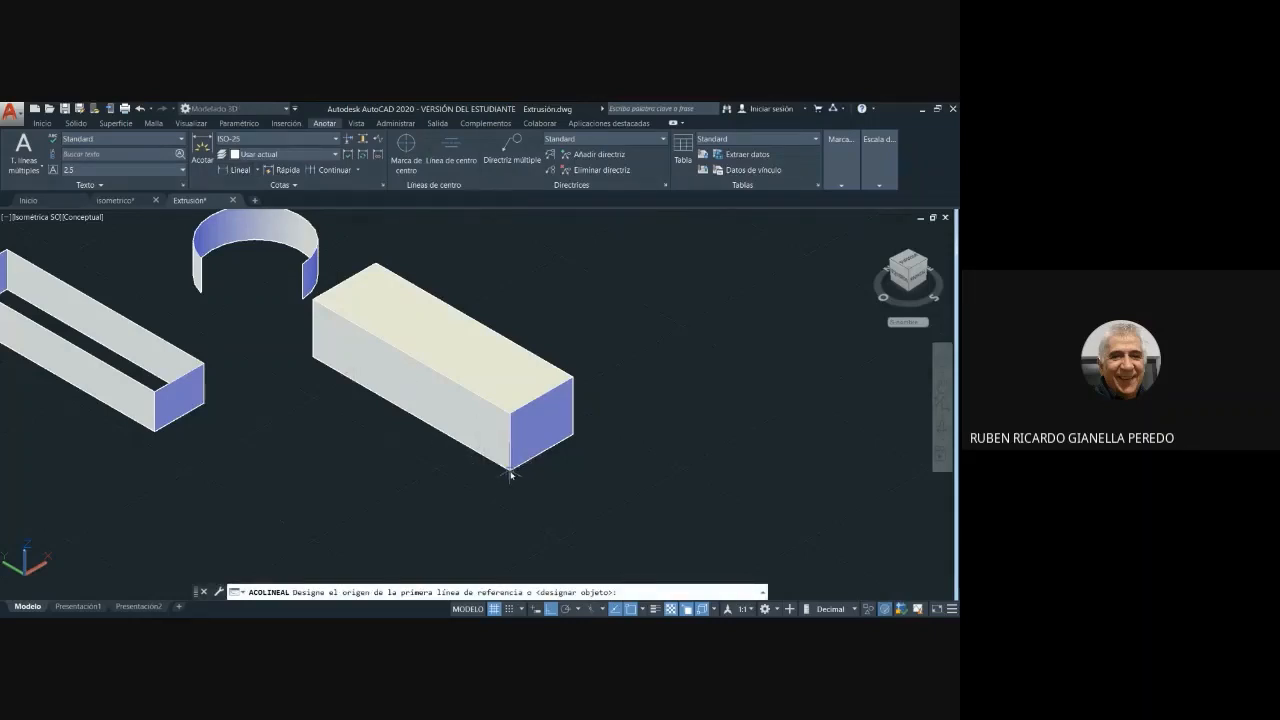
{"action": "left_click", "coordinate": [510, 472]}
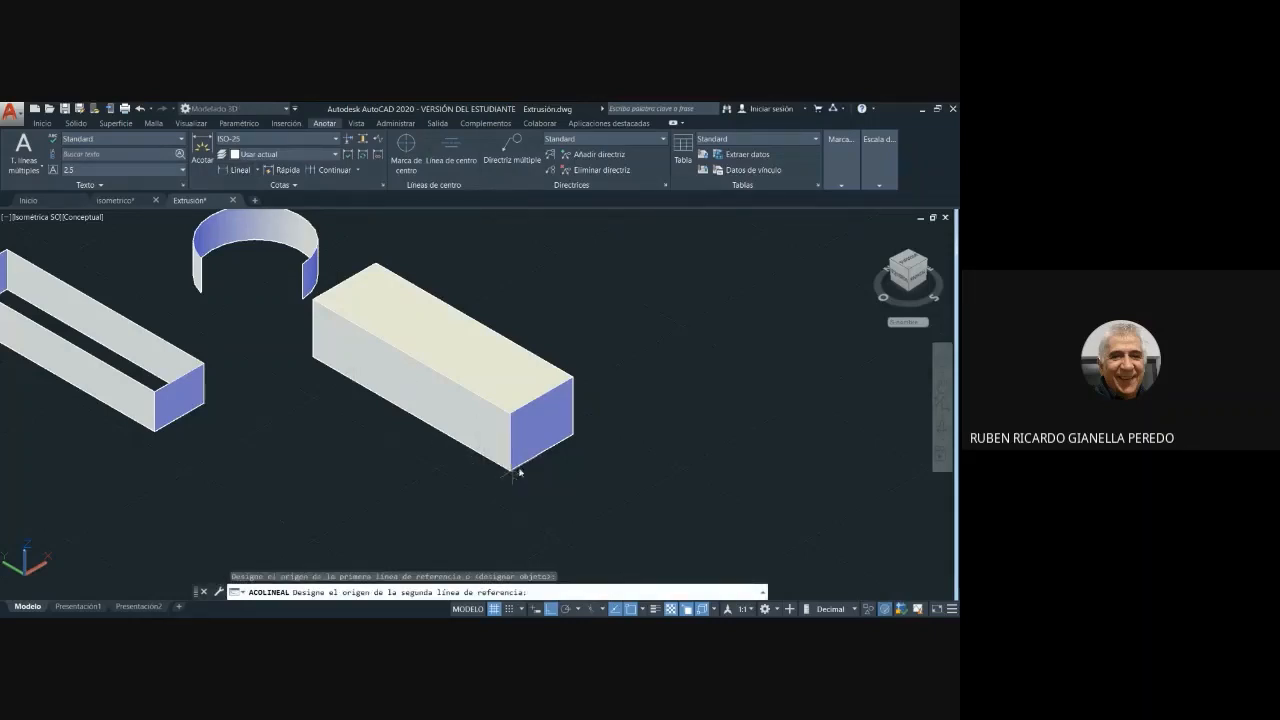
{"action": "left_click", "coordinate": [575, 437]}
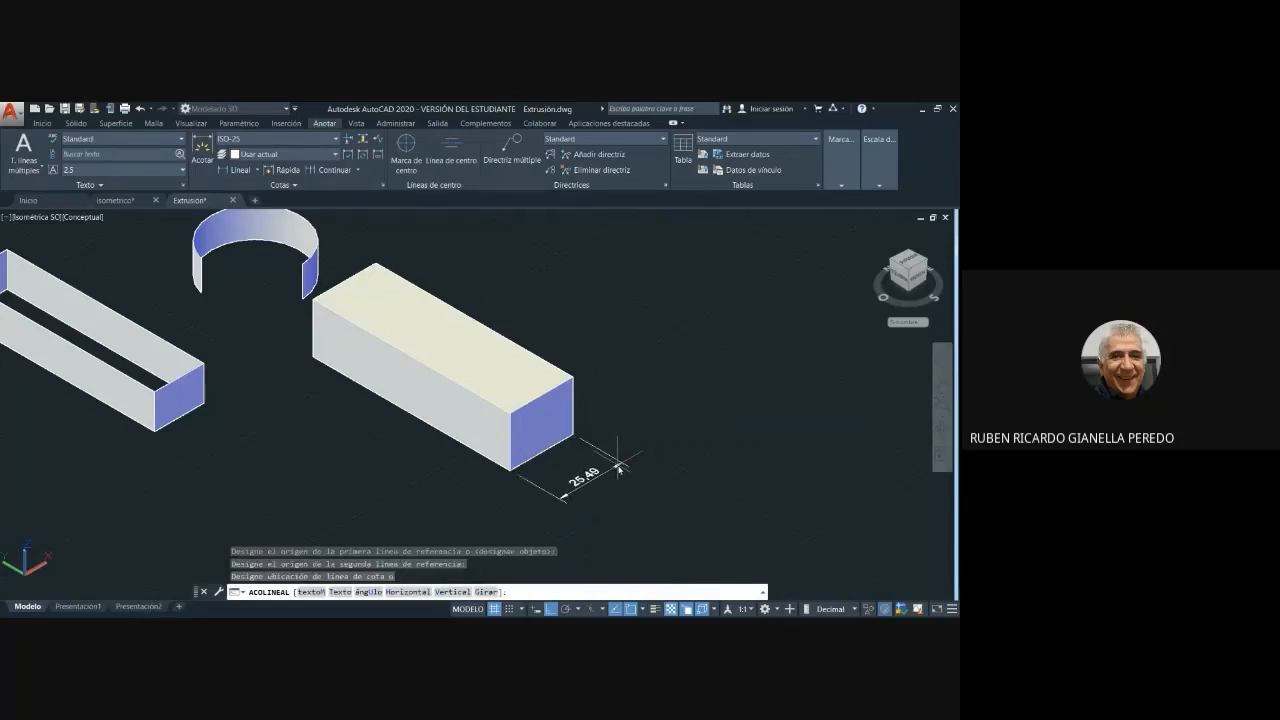
{"action": "key", "text": "Escape"}
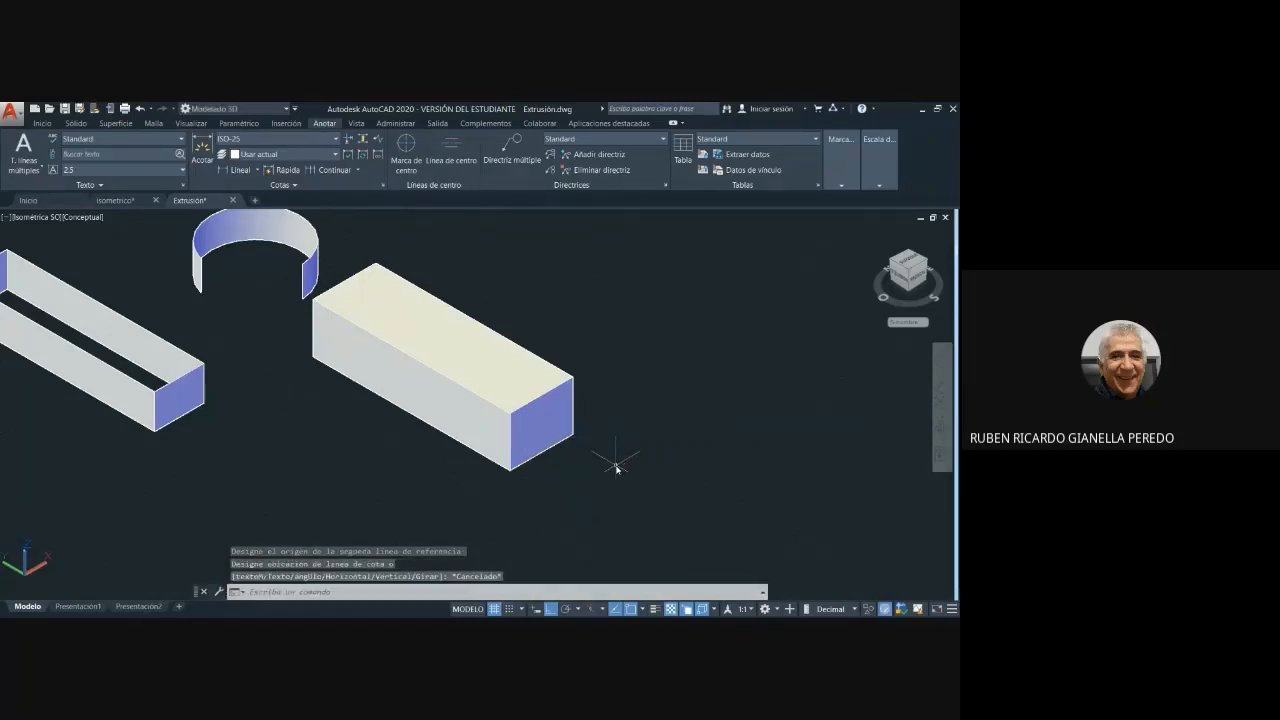
- Check the solid's height by previewing a linear dimension along the vertical edge of its end face, without placing it
{"action": "left_click", "coordinate": [232, 170]}
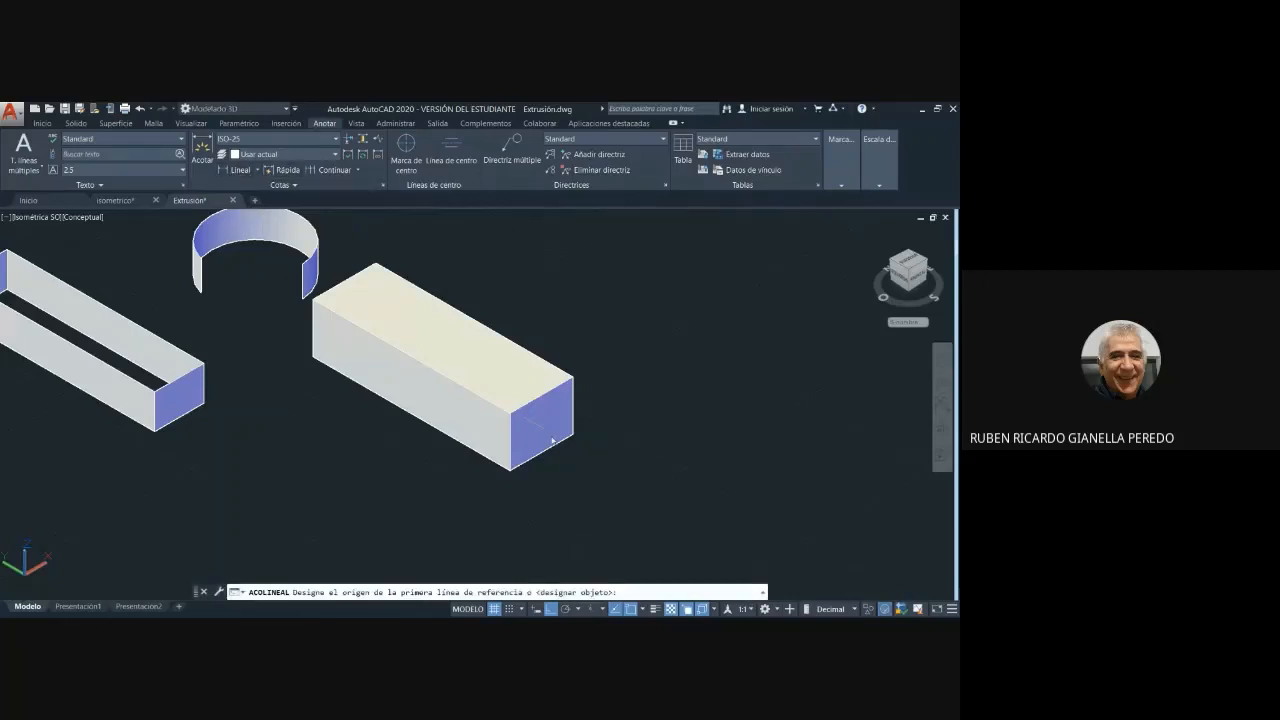
{"action": "left_click", "coordinate": [574, 438]}
{"action": "left_click", "coordinate": [573, 378]}
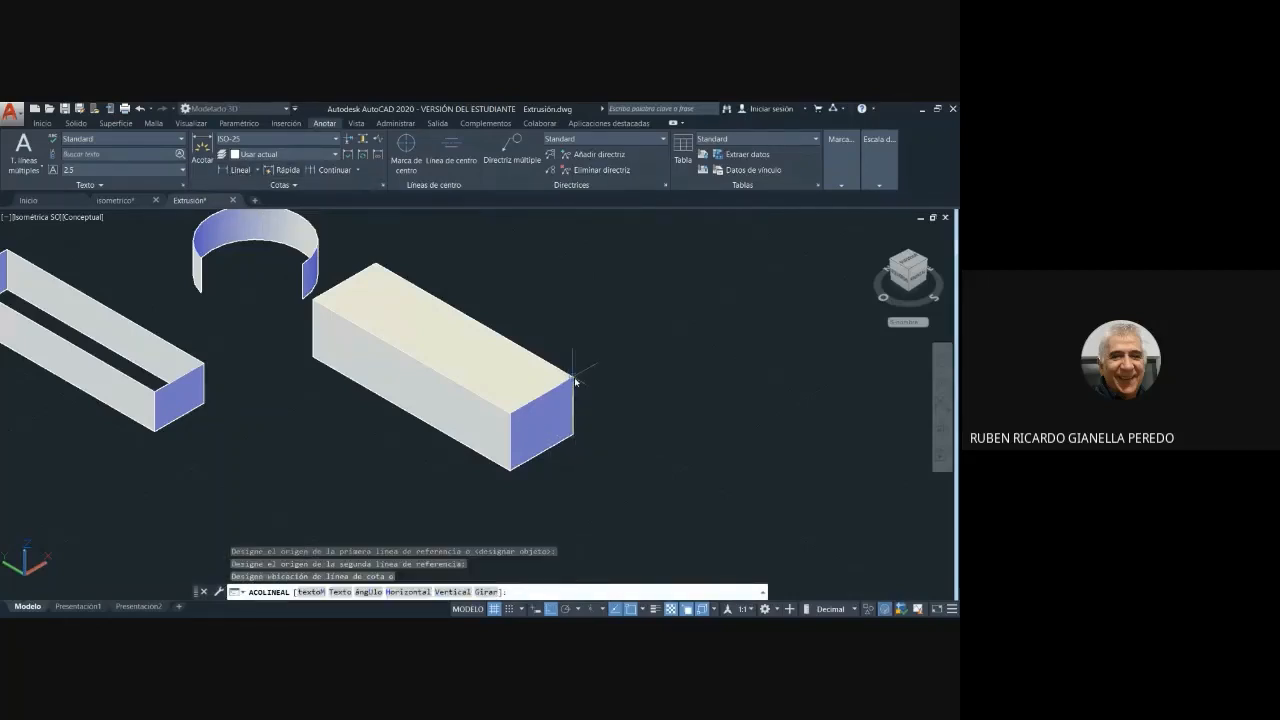
{"action": "key", "text": "Escape"}
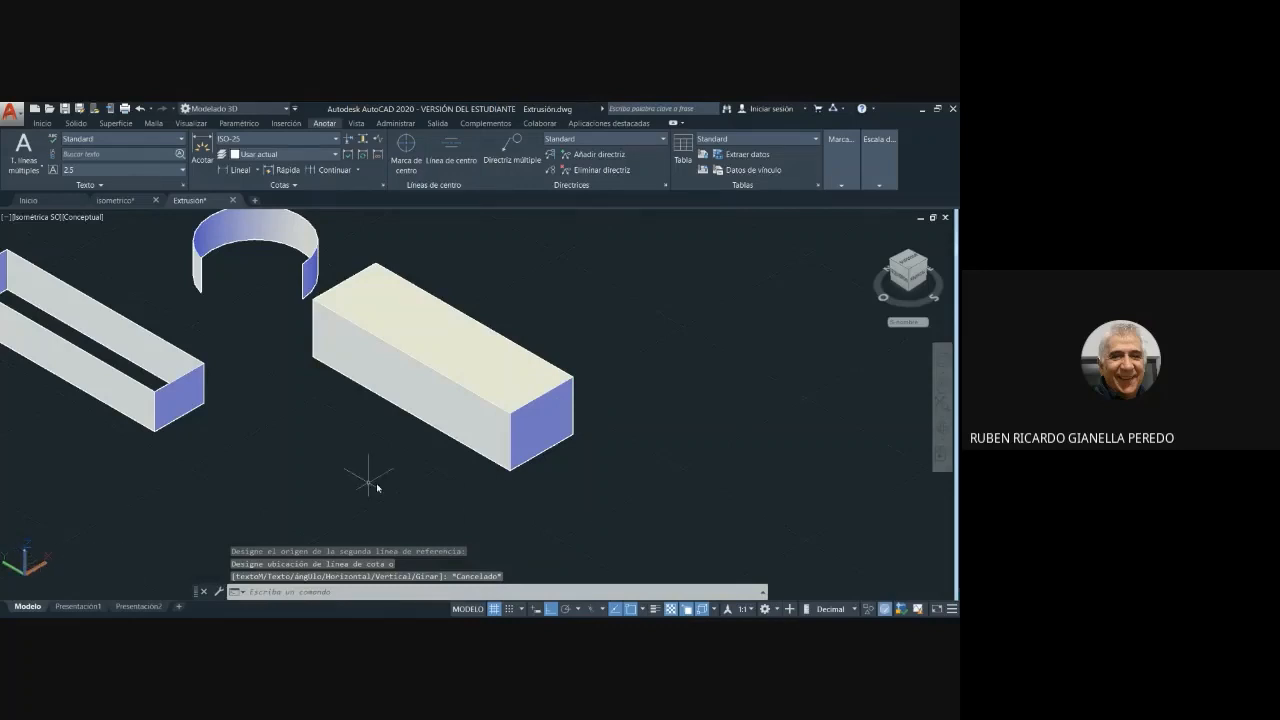
{"action": "key", "text": "Escape"}
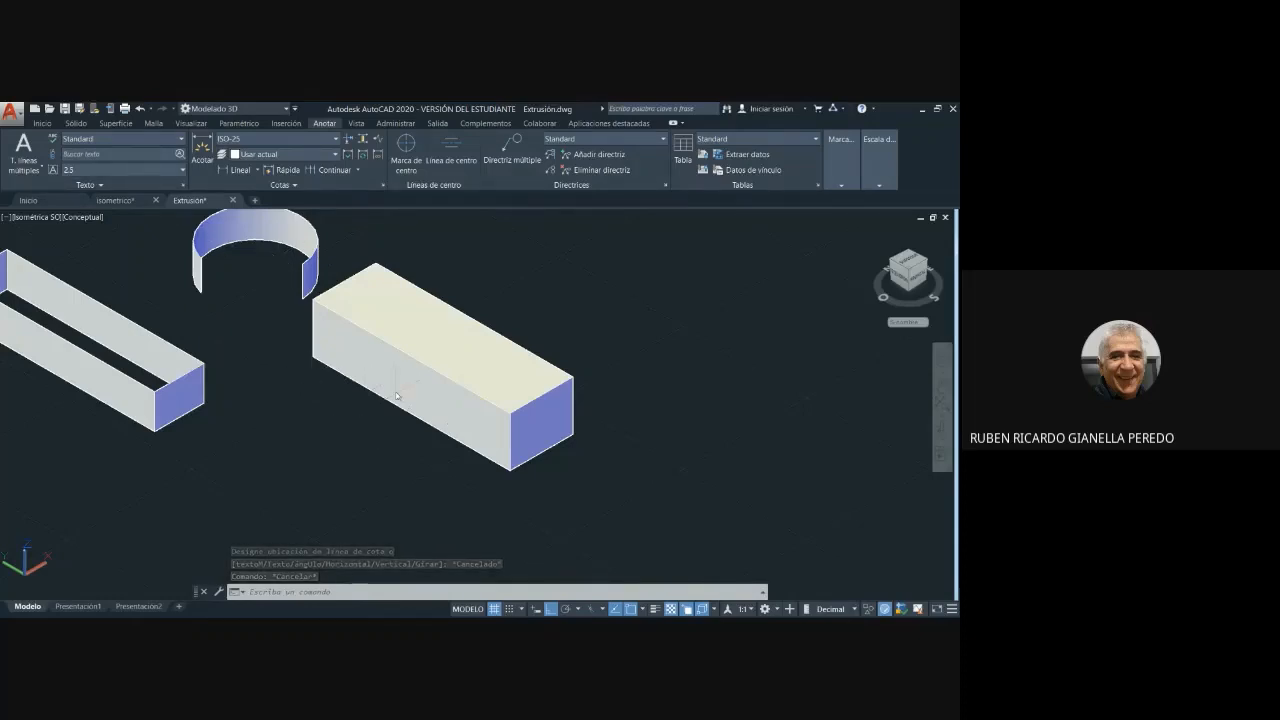
- Try a circle 25 units in diameter centred on the rectangular solid's top face, and undo it
{"action": "scroll", "coordinate": [658, 366], "scroll_direction": "down", "scroll_amount": 4}
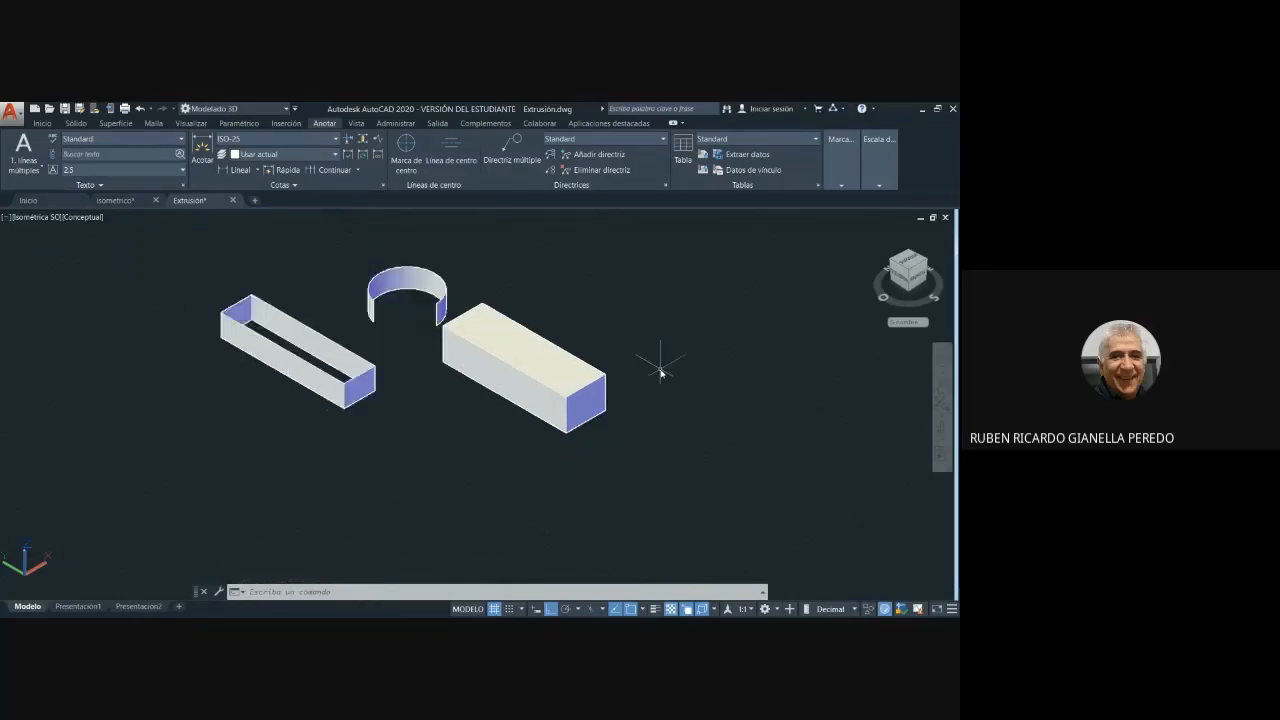
{"action": "middle_click_drag", "start_coordinate": [740, 351], "coordinate": [642, 443]}
{"action": "scroll", "coordinate": [606, 453], "scroll_direction": "up", "scroll_amount": 3}
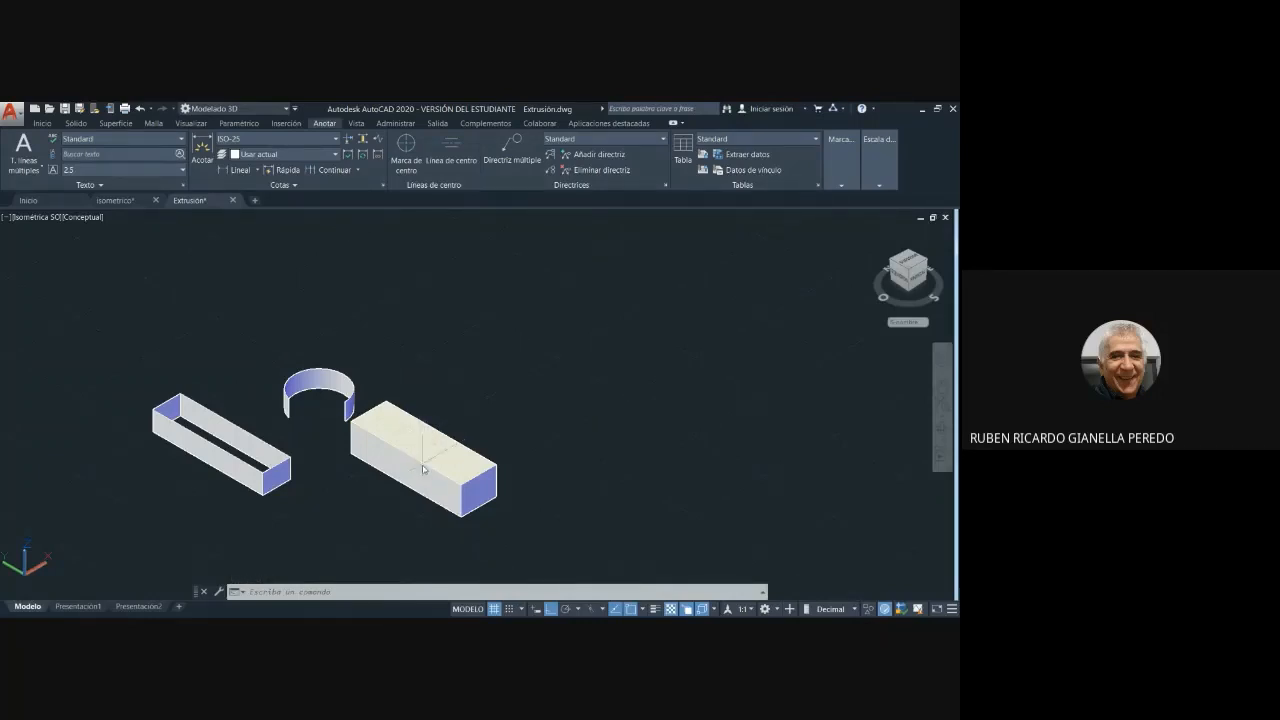
{"action": "left_click", "coordinate": [42, 123]}
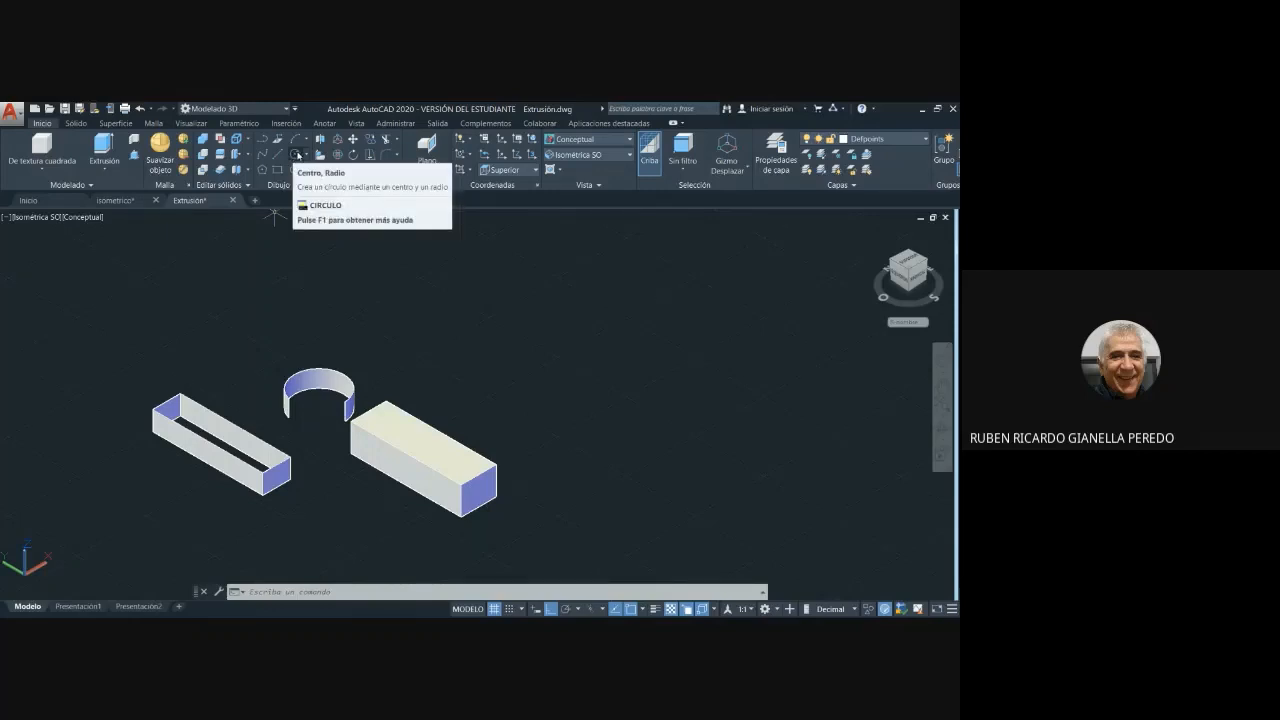
{"action": "left_click", "coordinate": [297, 155]}
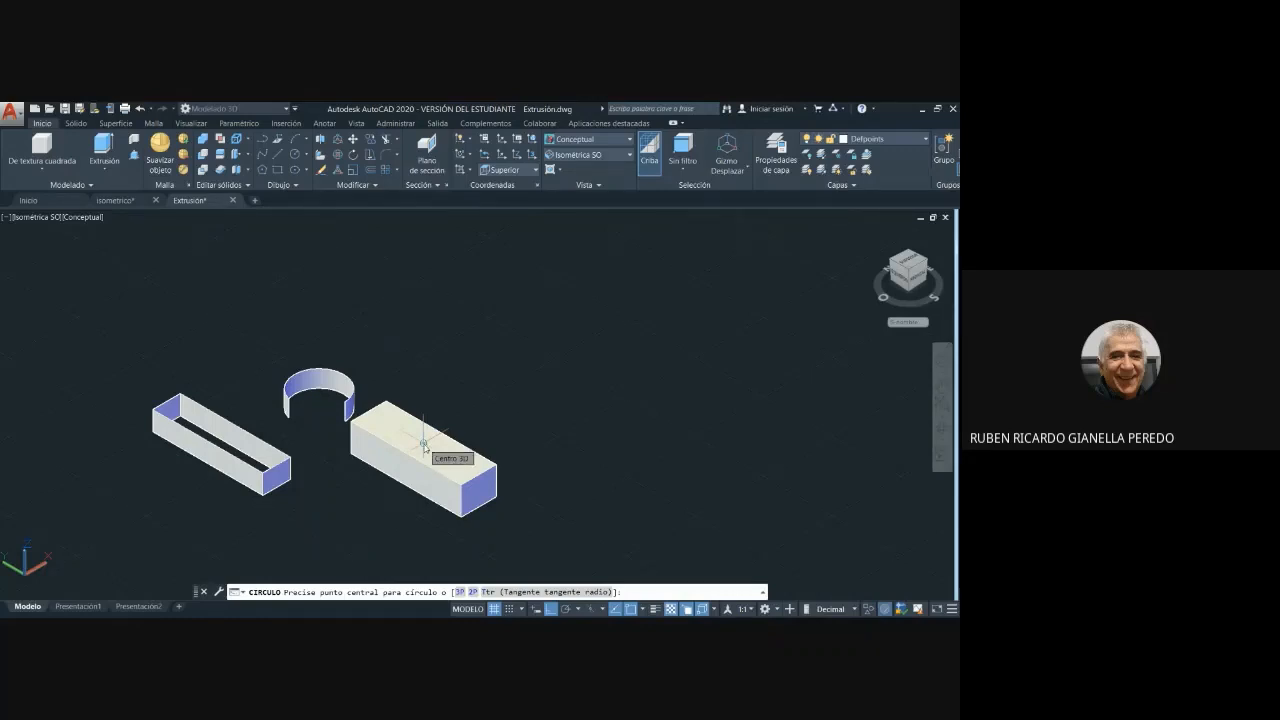
{"action": "left_click", "coordinate": [423, 444]}
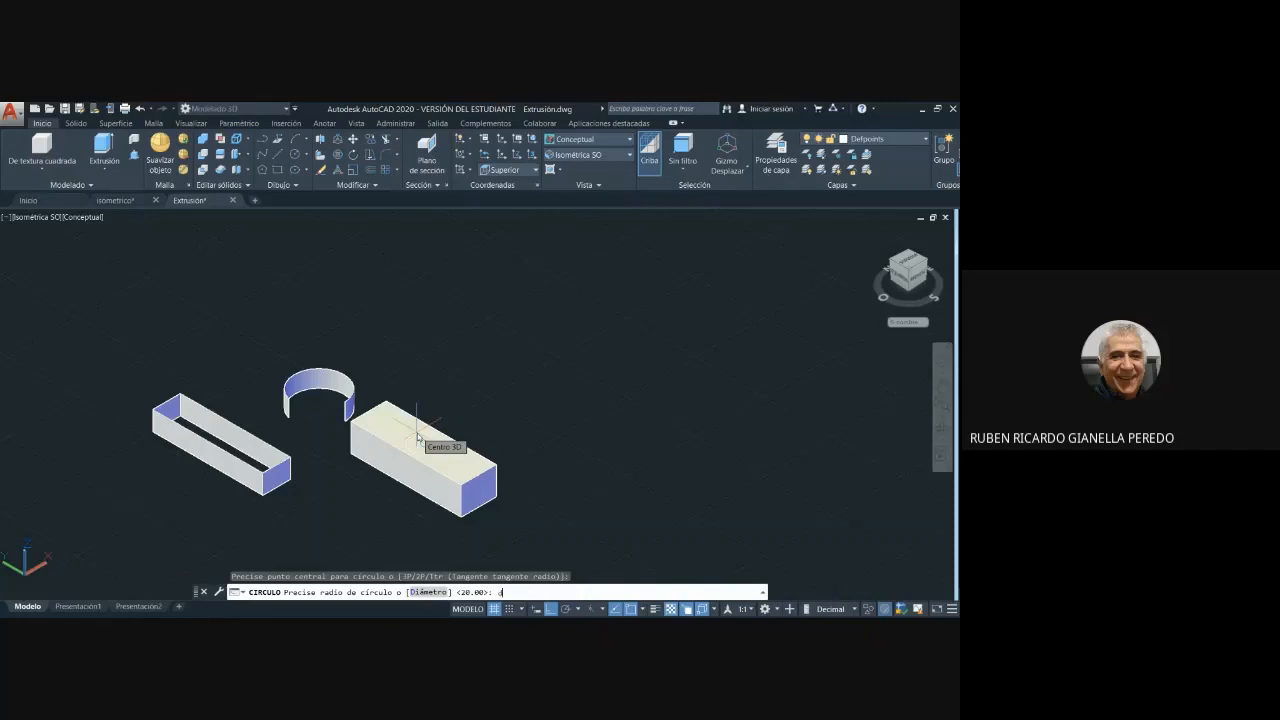
{"action": "key", "text": "Return"}
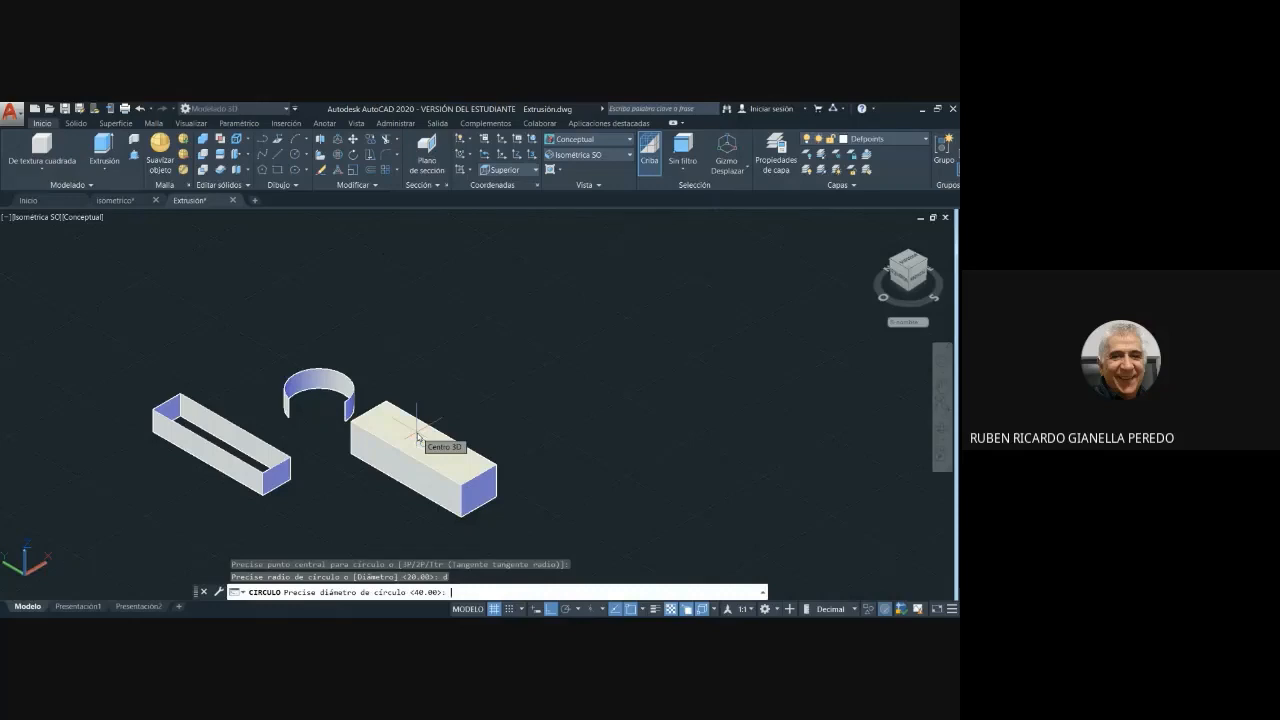
{"action": "type", "text": "25"}
{"action": "key", "text": "Return"}
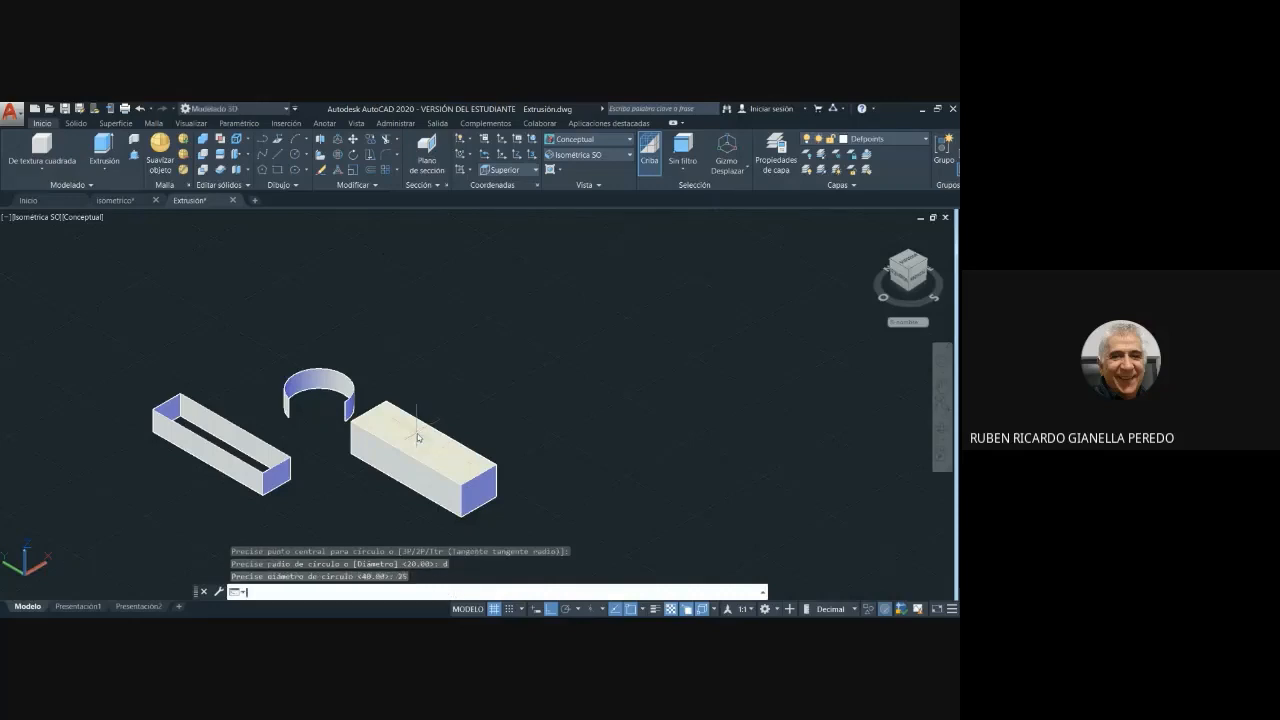
{"action": "scroll", "coordinate": [488, 414], "scroll_direction": "up", "scroll_amount": 2}
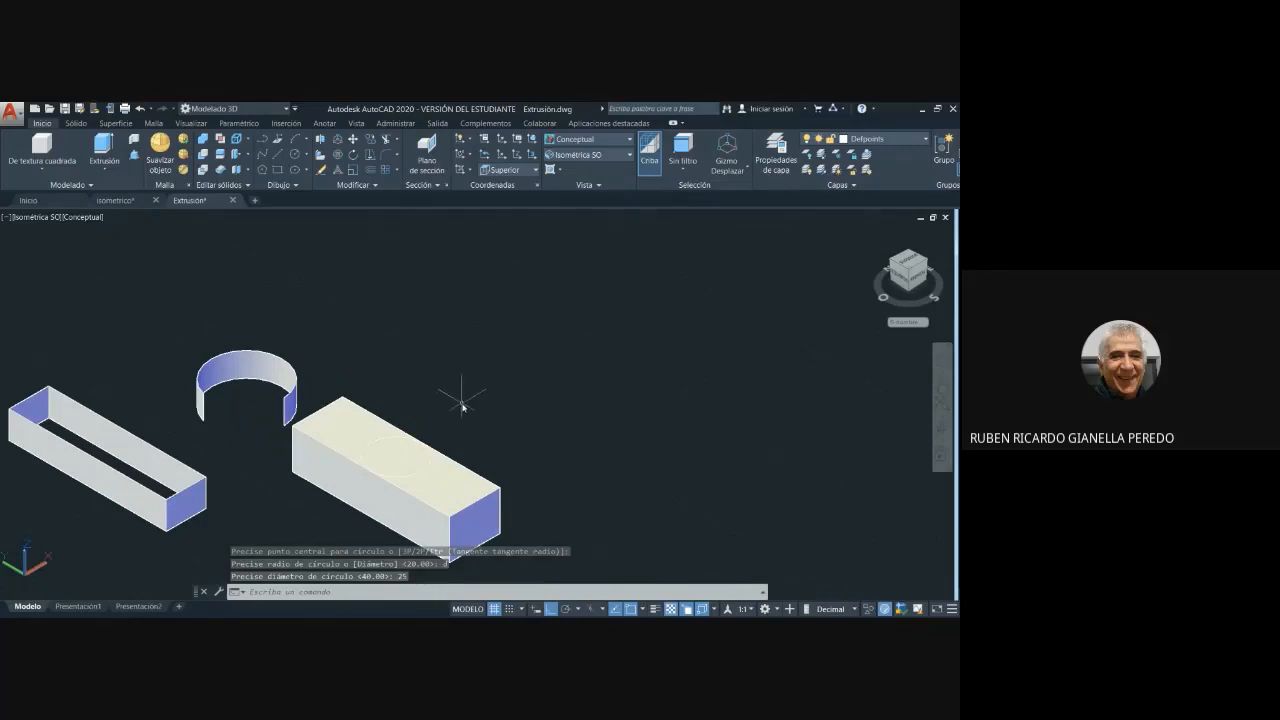
{"action": "scroll", "coordinate": [462, 396], "scroll_direction": "down", "scroll_amount": 2}
{"action": "key", "text": "ctrl+z"}
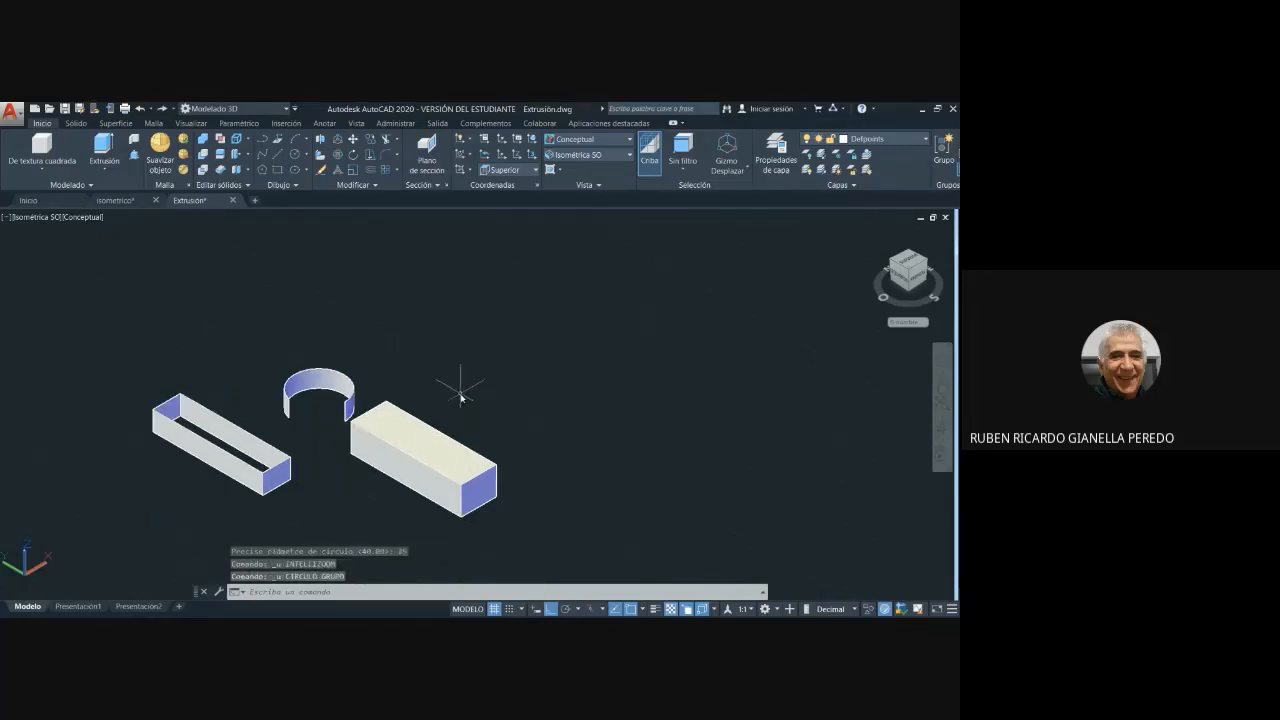
- Draw a circle 15 units in diameter at the centre of the rectangular solid's top face
{"action": "left_click", "coordinate": [296, 157]}
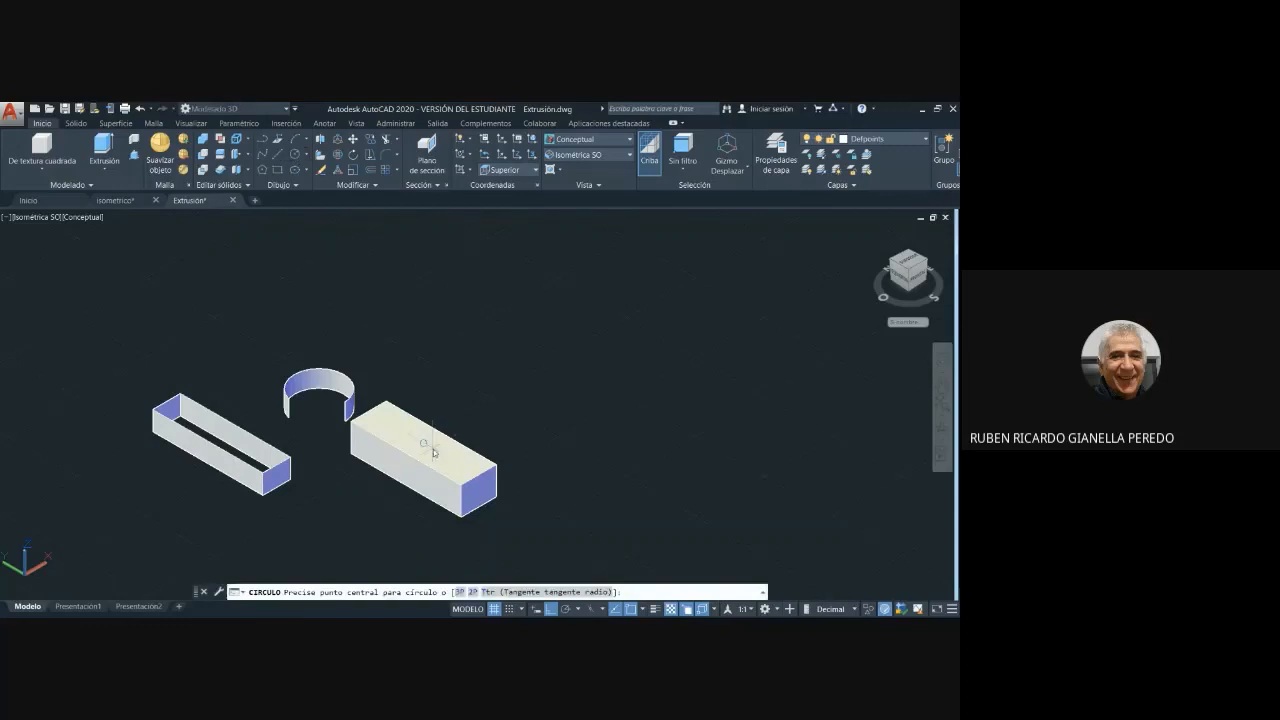
{"action": "left_click", "coordinate": [424, 446]}
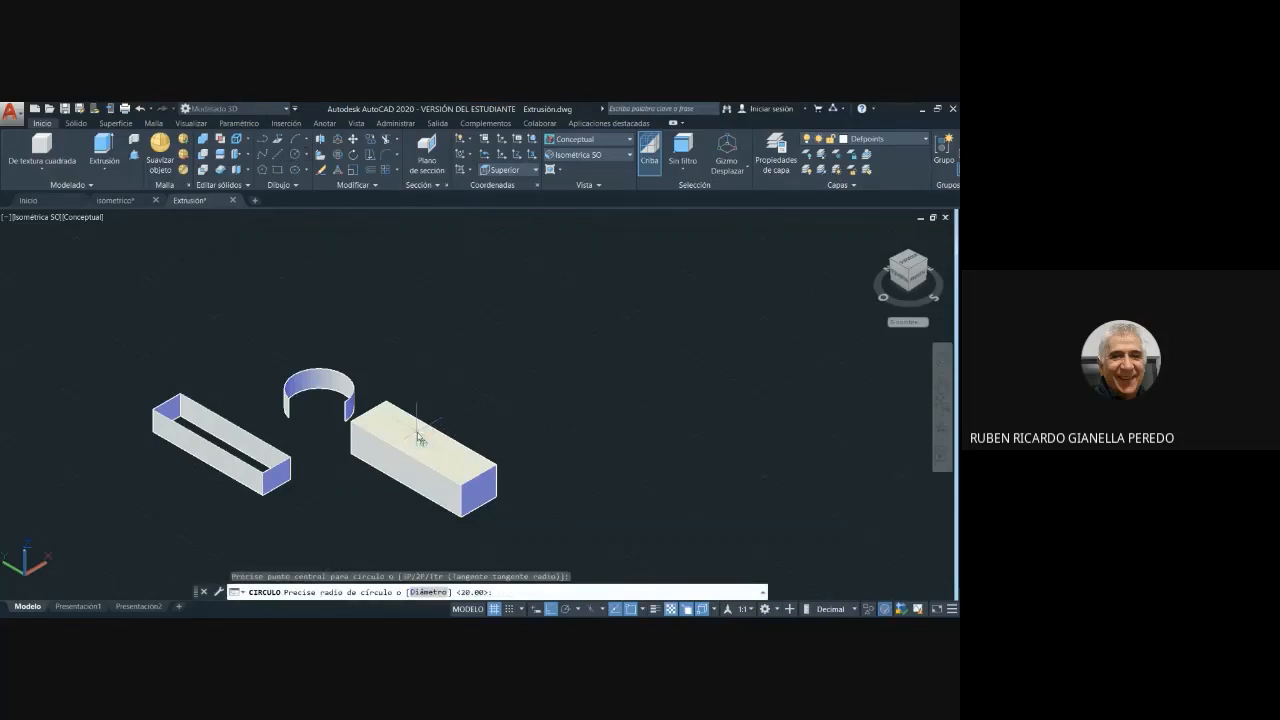
{"action": "type", "text": "d"}
{"action": "key", "text": "Return"}
{"action": "key", "text": "Return"}
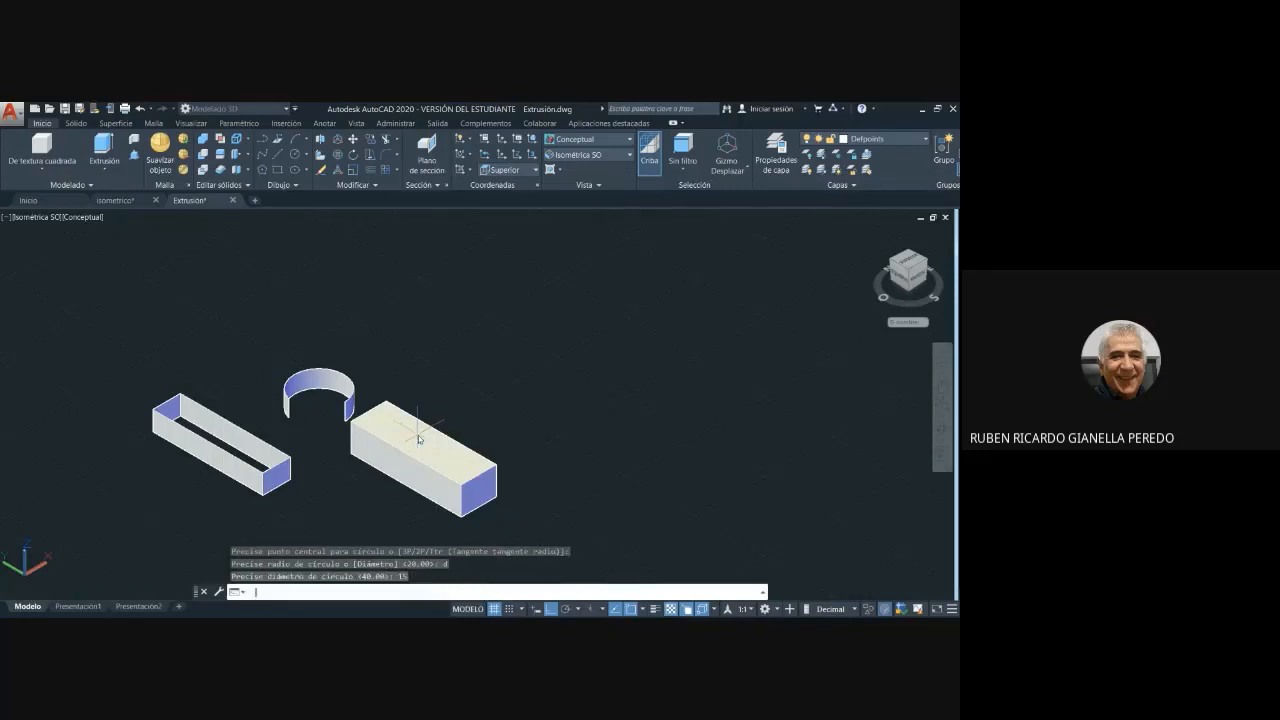
- Start and cancel an extrusion of the circle, and undo back through the circle on the solid's top face
{"action": "scroll", "coordinate": [500, 412], "scroll_direction": "up", "scroll_amount": 3}
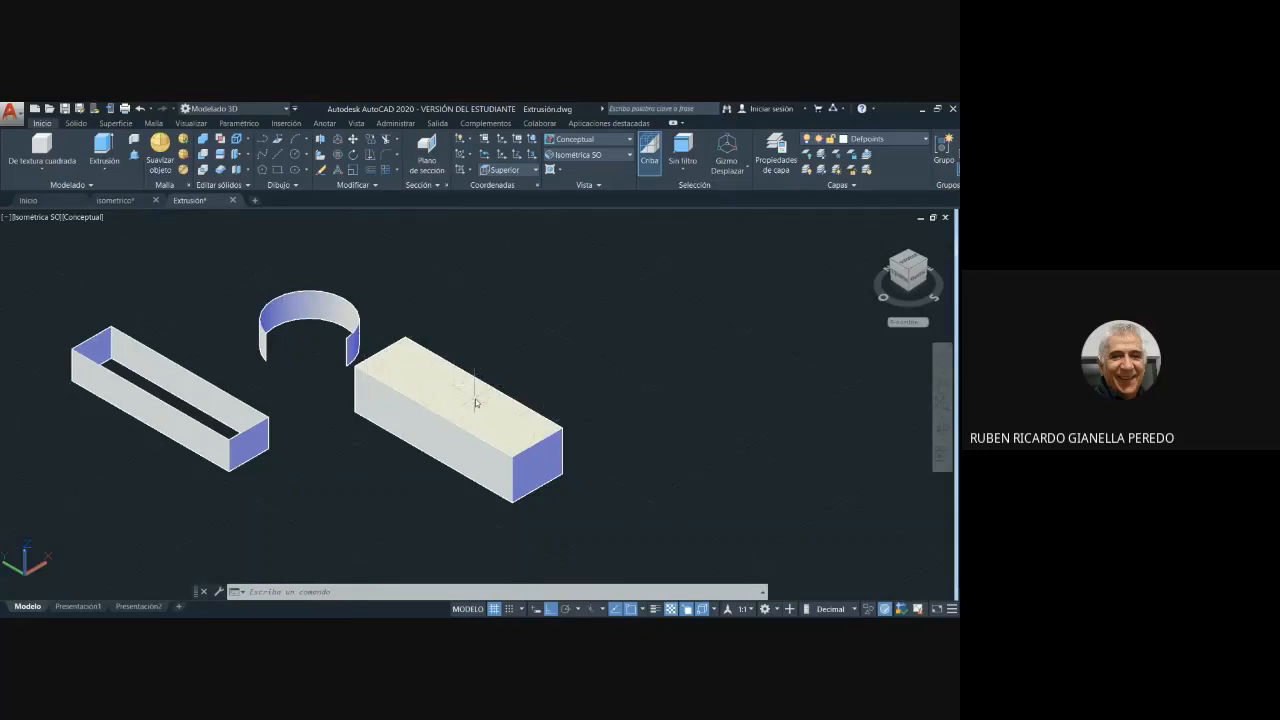
{"action": "left_click", "coordinate": [110, 152]}
{"action": "left_click", "coordinate": [104, 145]}
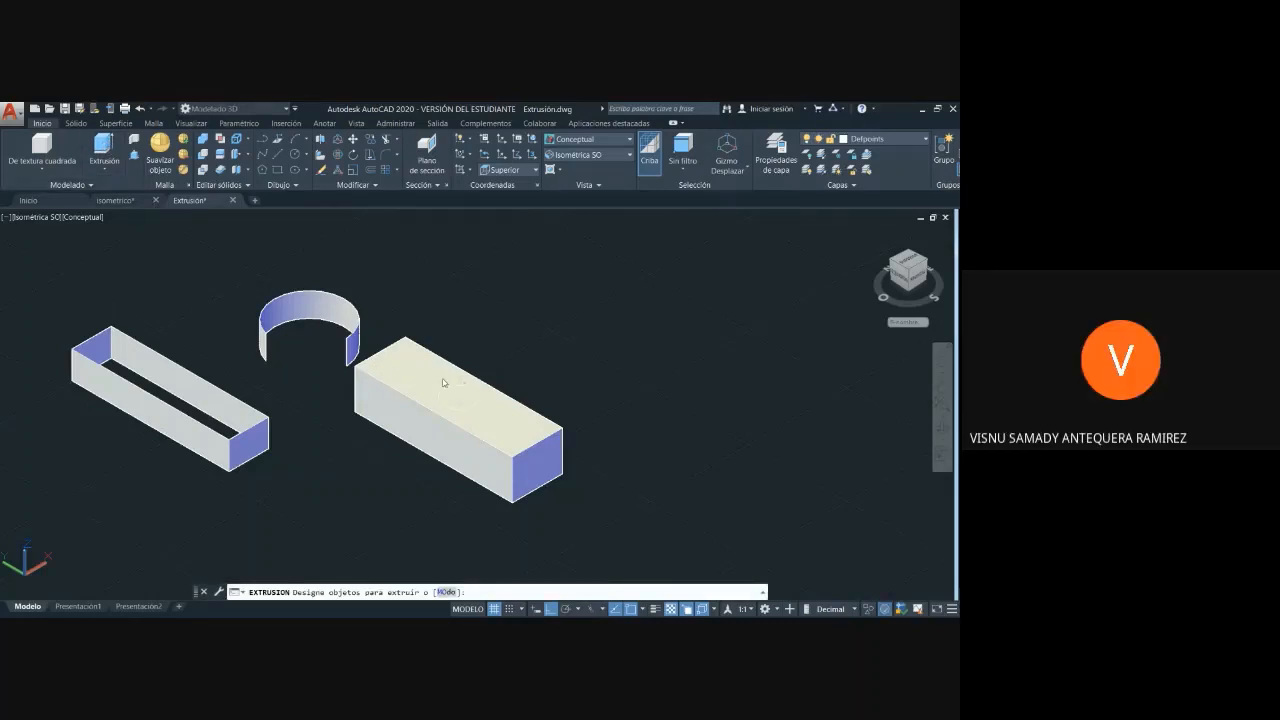
{"action": "key", "text": "Escape"}
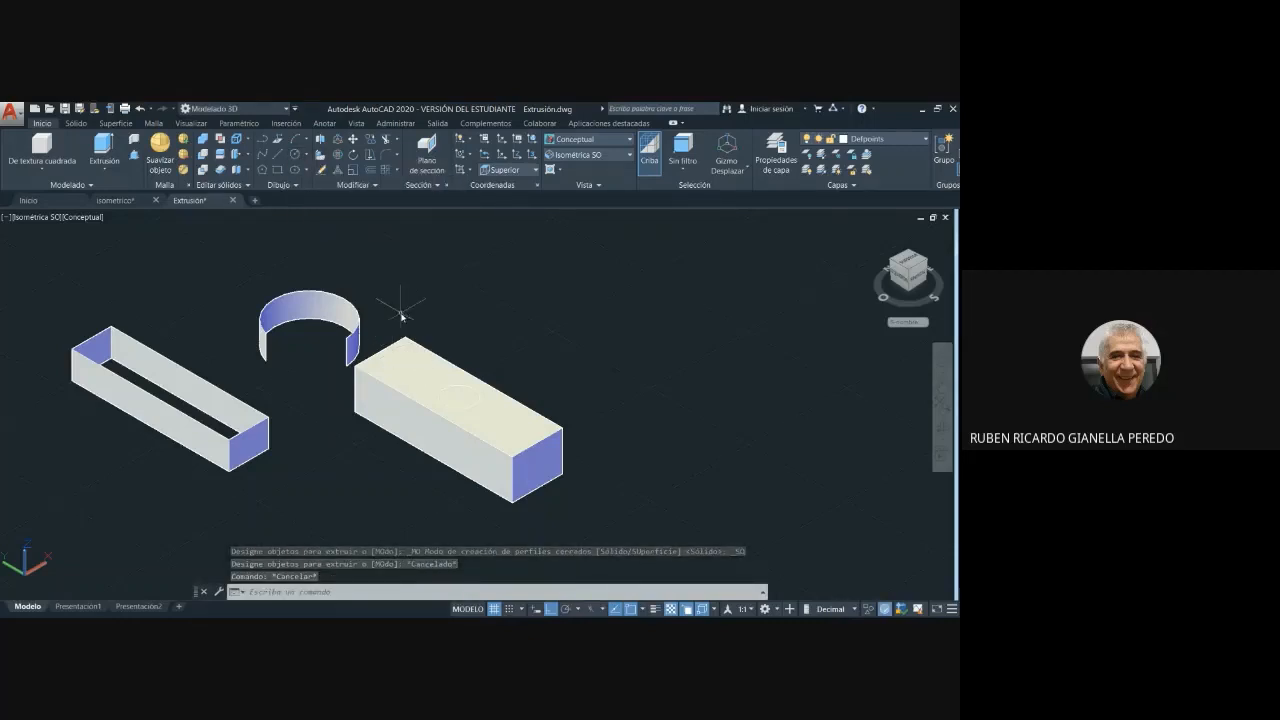
{"action": "key", "text": "ctrl+z"}
{"action": "key", "text": "ctrl+z"}
{"action": "key", "text": "ctrl+z"}
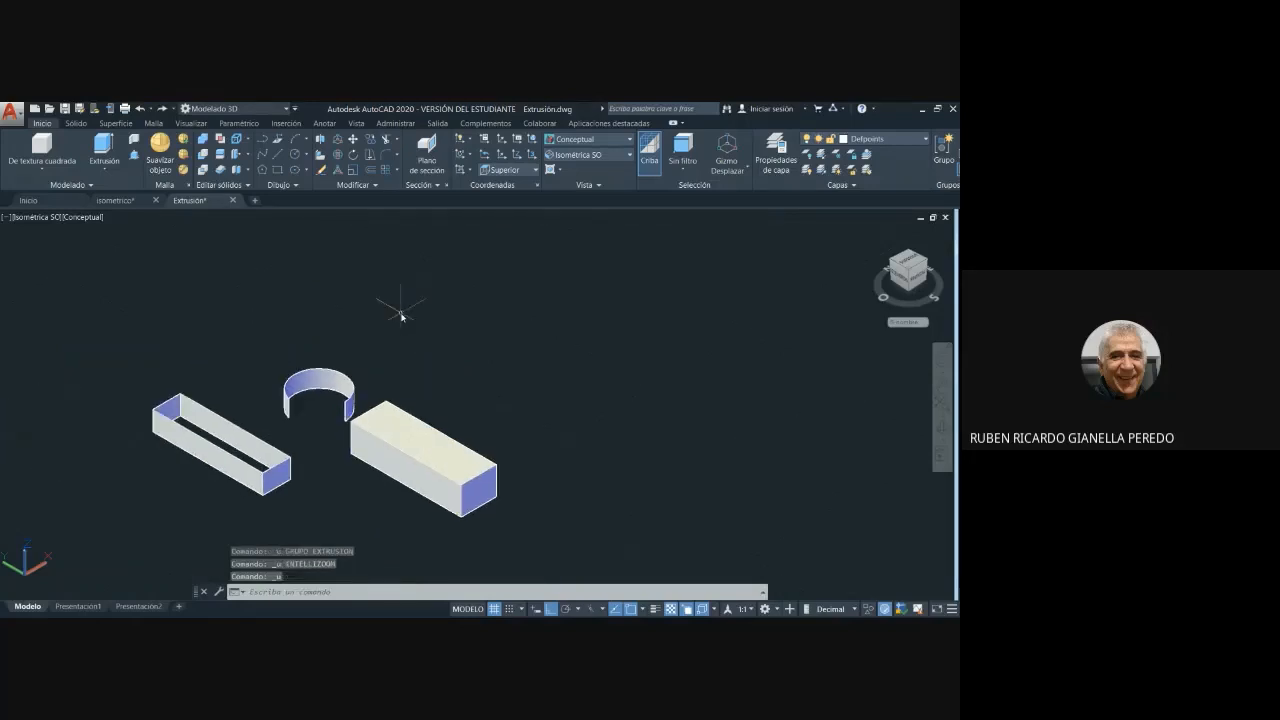
{"action": "key", "text": "ctrl+z"}
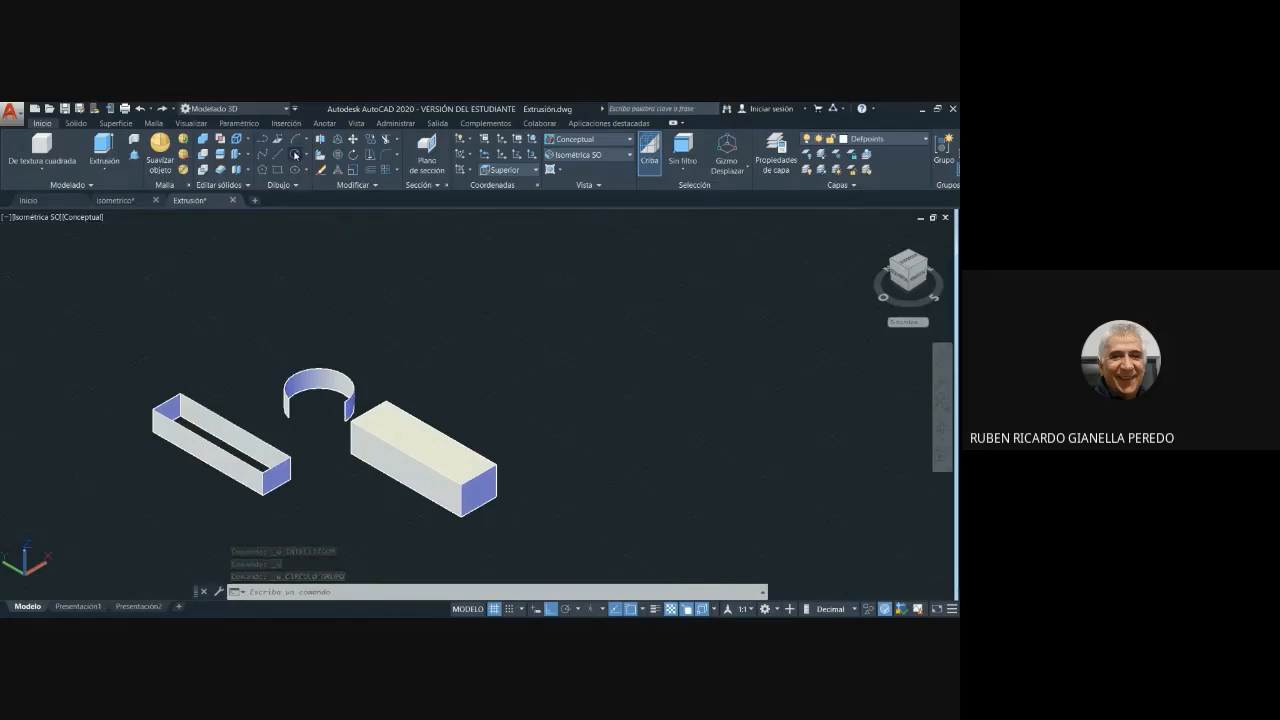
- Redraw the circle with a diameter of 15, centred on the rectangular solid's top face
{"action": "left_click", "coordinate": [295, 156]}
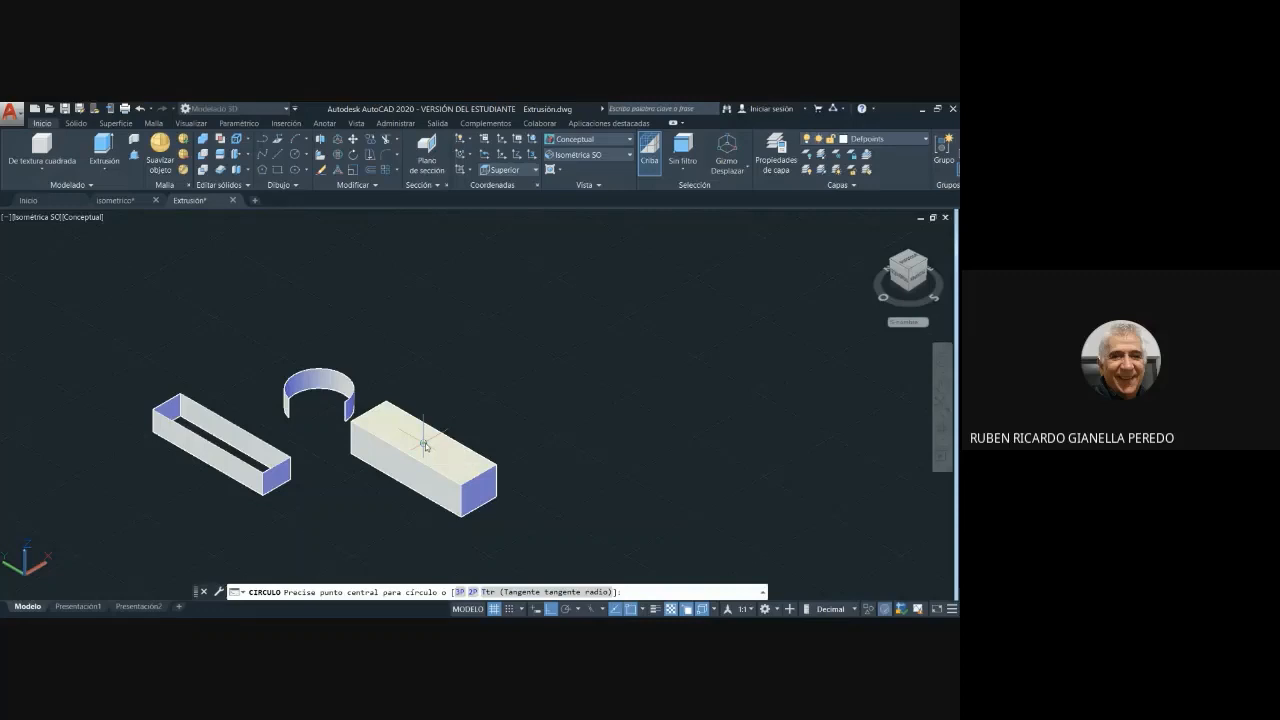
{"action": "left_click", "coordinate": [424, 444]}
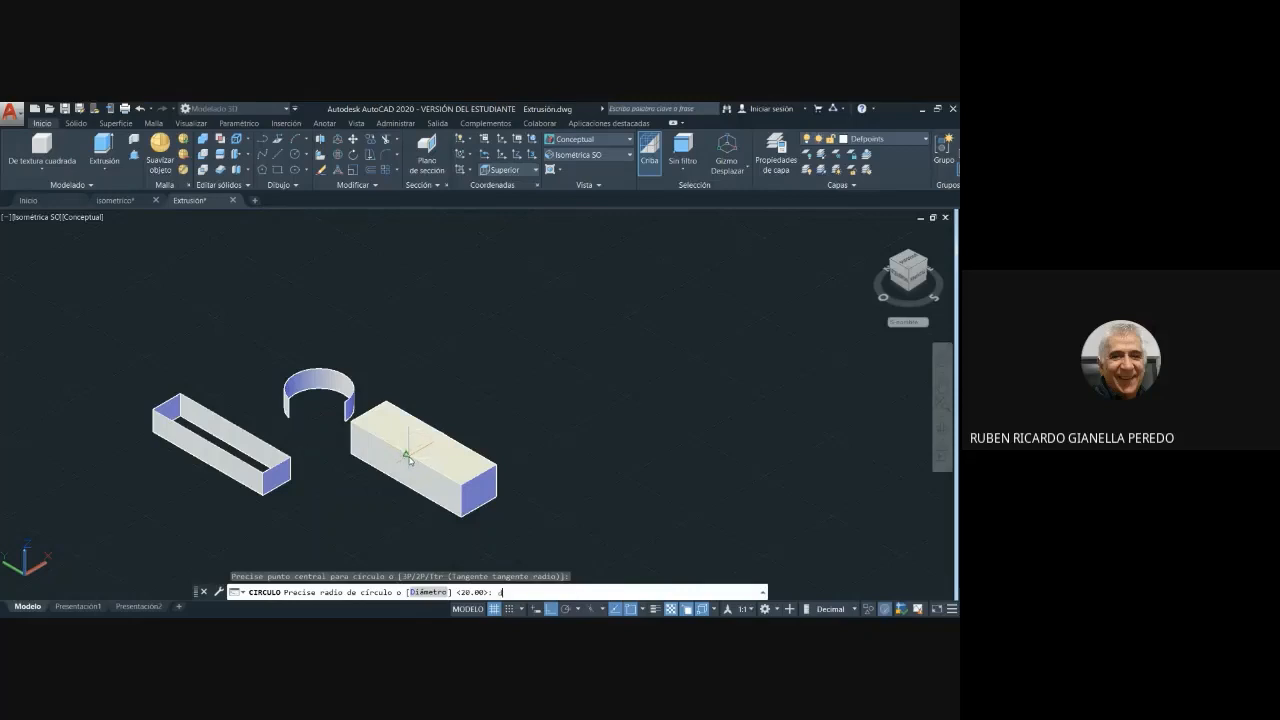
{"action": "key", "text": "Return"}
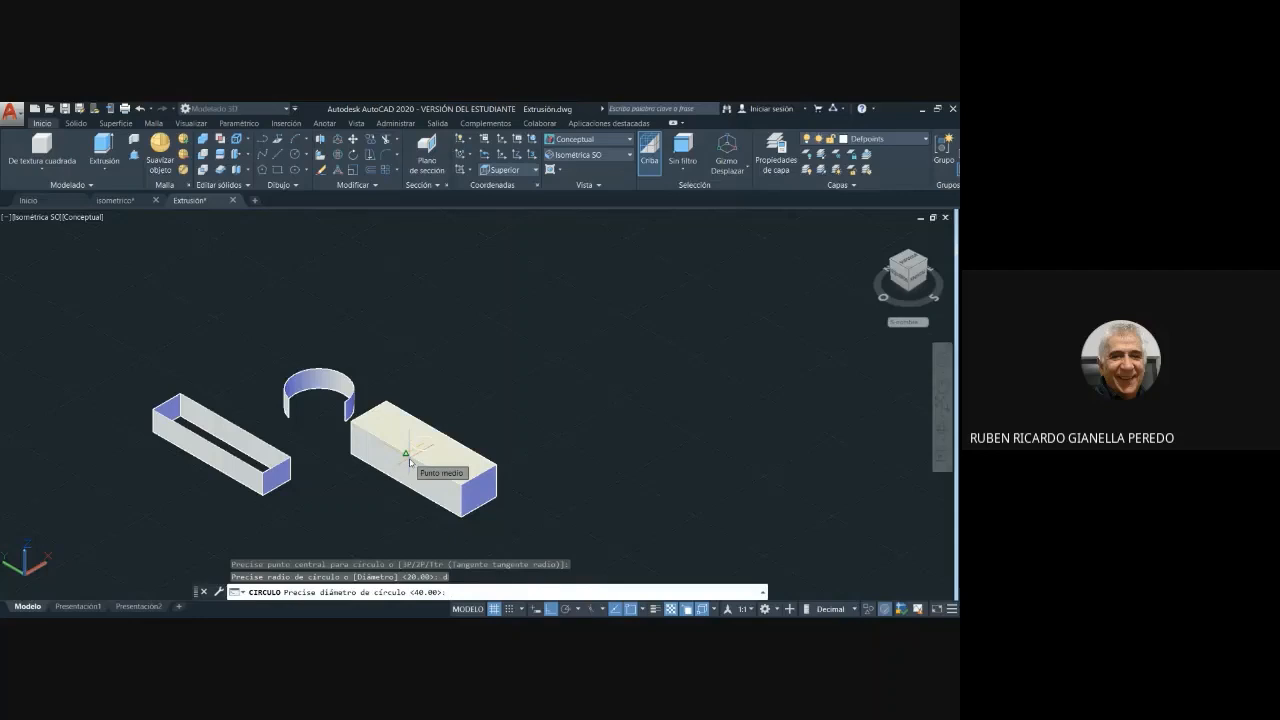
{"action": "type", "text": "15"}
{"action": "key", "text": "Return"}
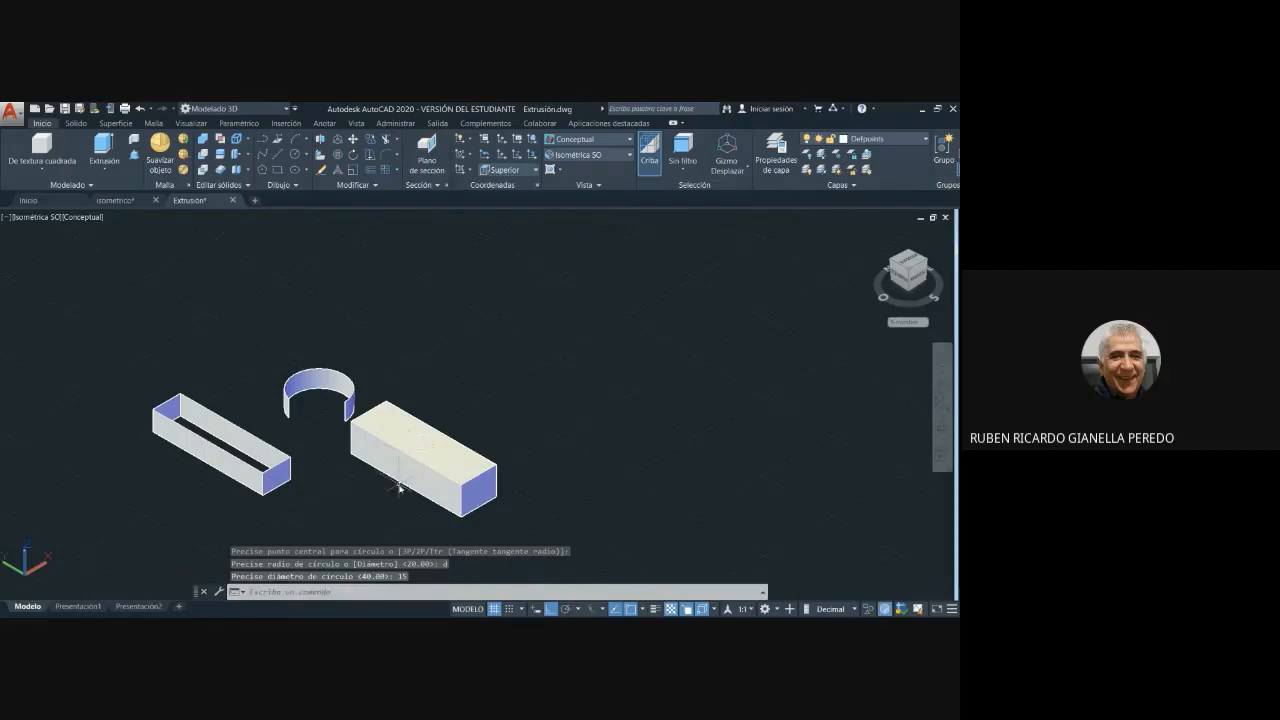
- Extrude the circle on the top face downward as a solid cylinder that passes through the block and projects below it
{"action": "scroll", "coordinate": [427, 446], "scroll_direction": "up", "scroll_amount": 3}
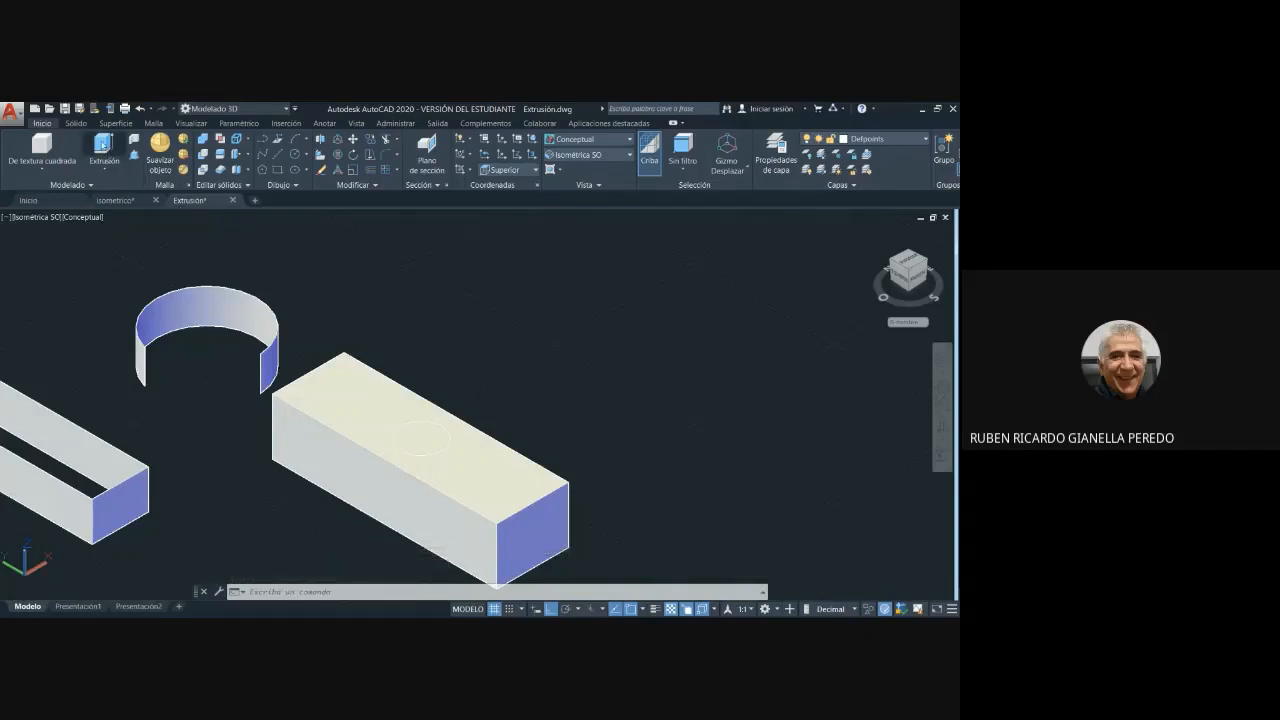
{"action": "left_click", "coordinate": [104, 150]}
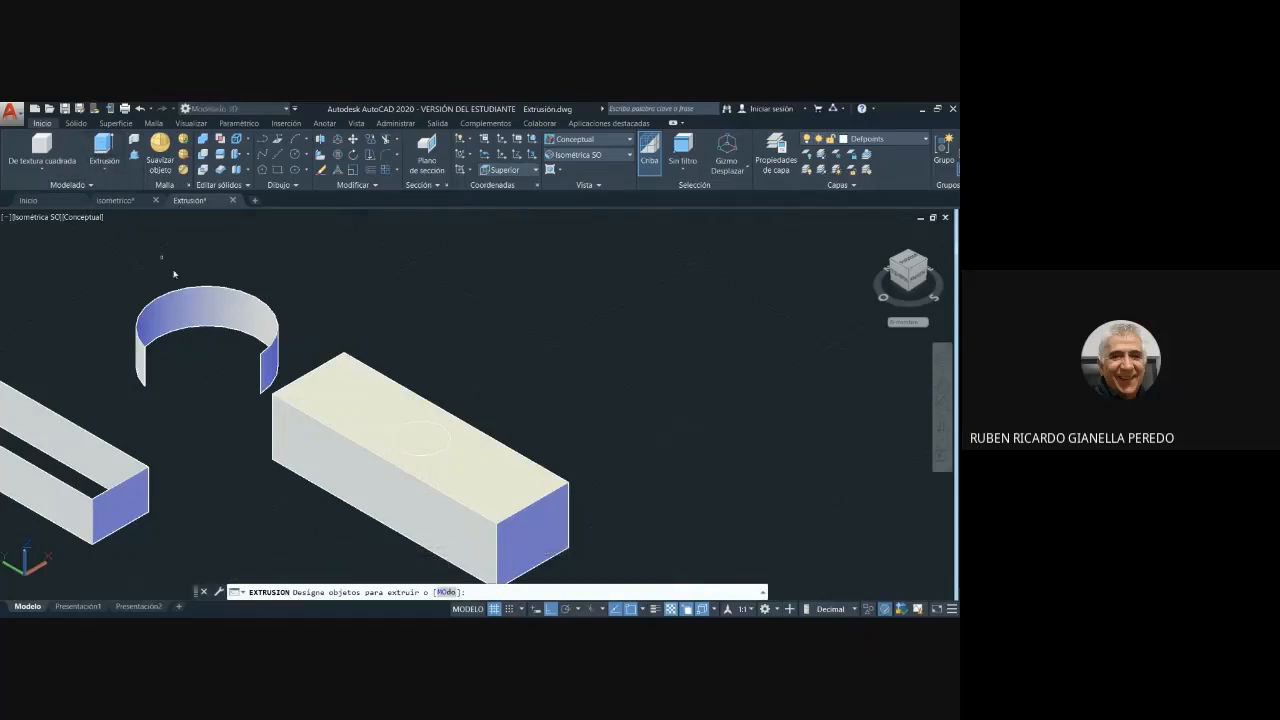
{"action": "left_click", "coordinate": [413, 426]}
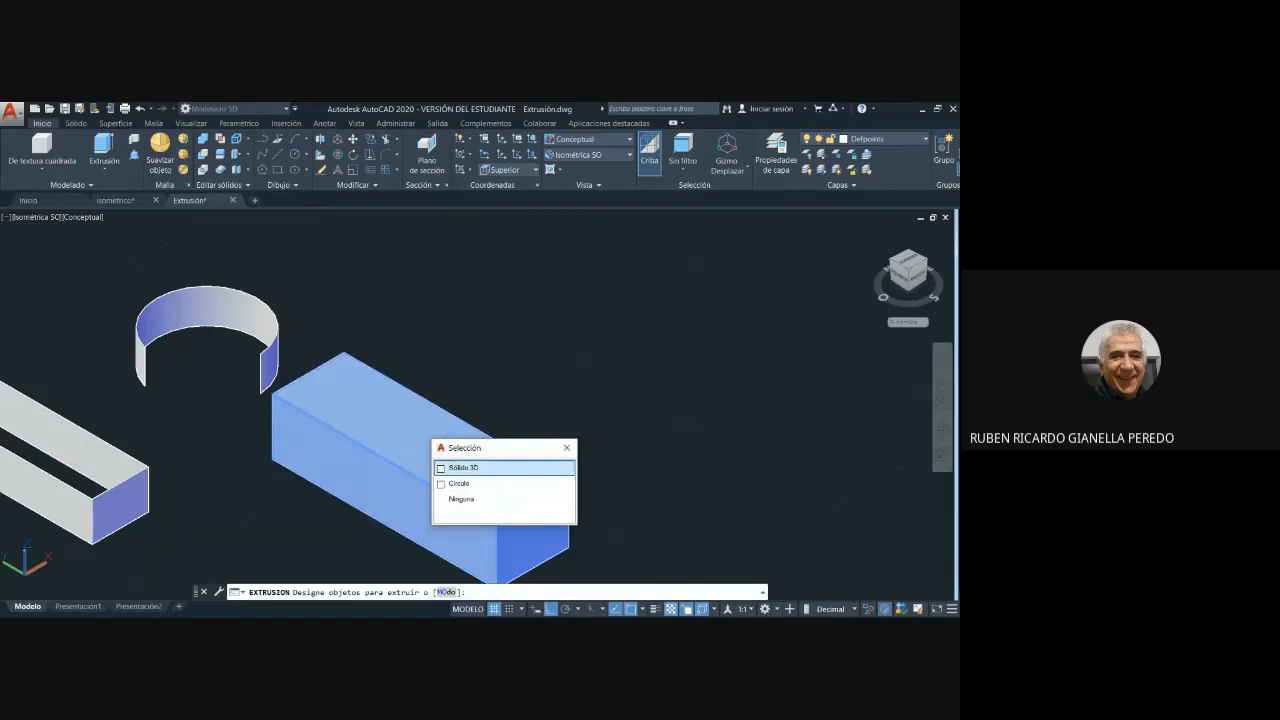
{"action": "left_click", "coordinate": [442, 484]}
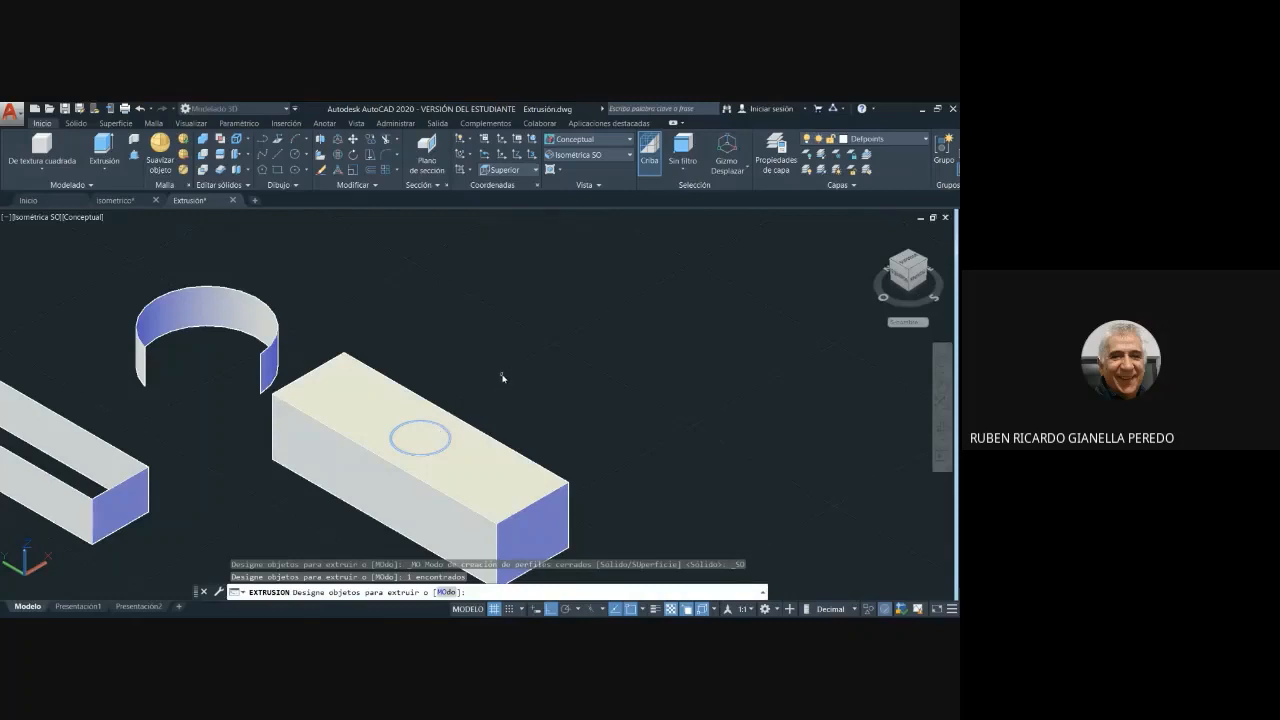
{"action": "key", "text": "Return"}
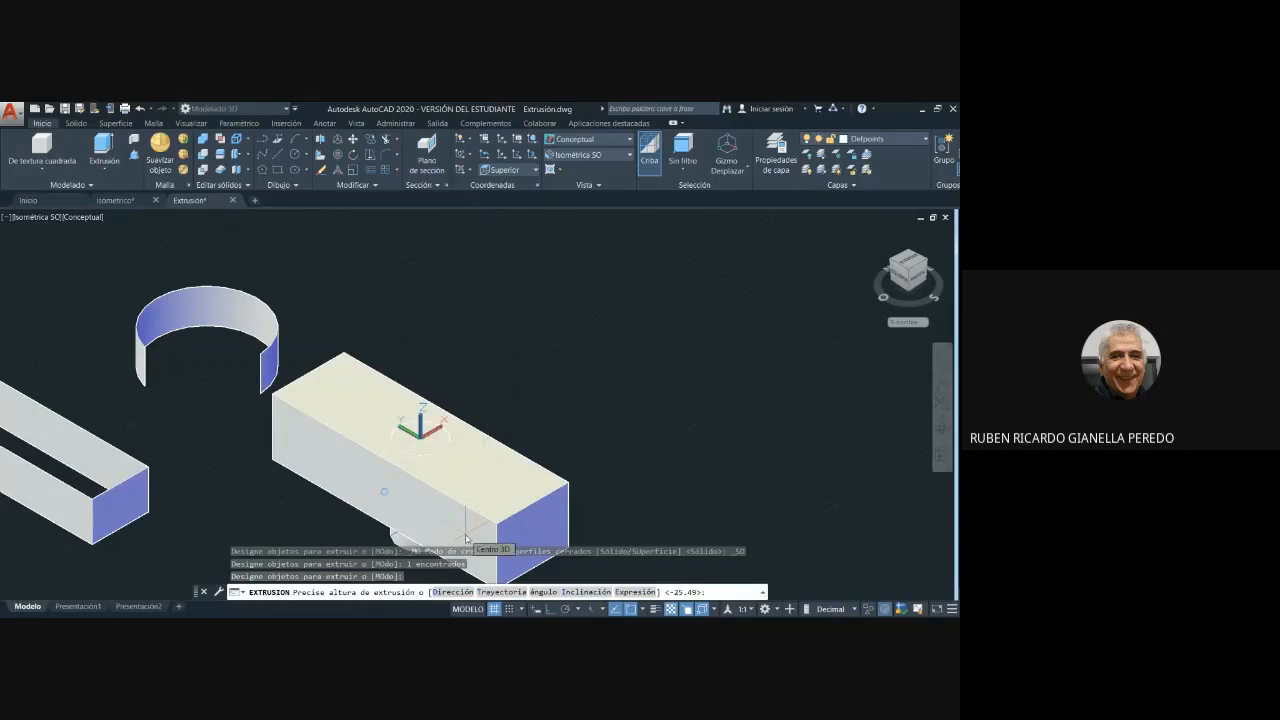
{"action": "scroll", "coordinate": [481, 490], "scroll_direction": "up", "scroll_amount": 3}
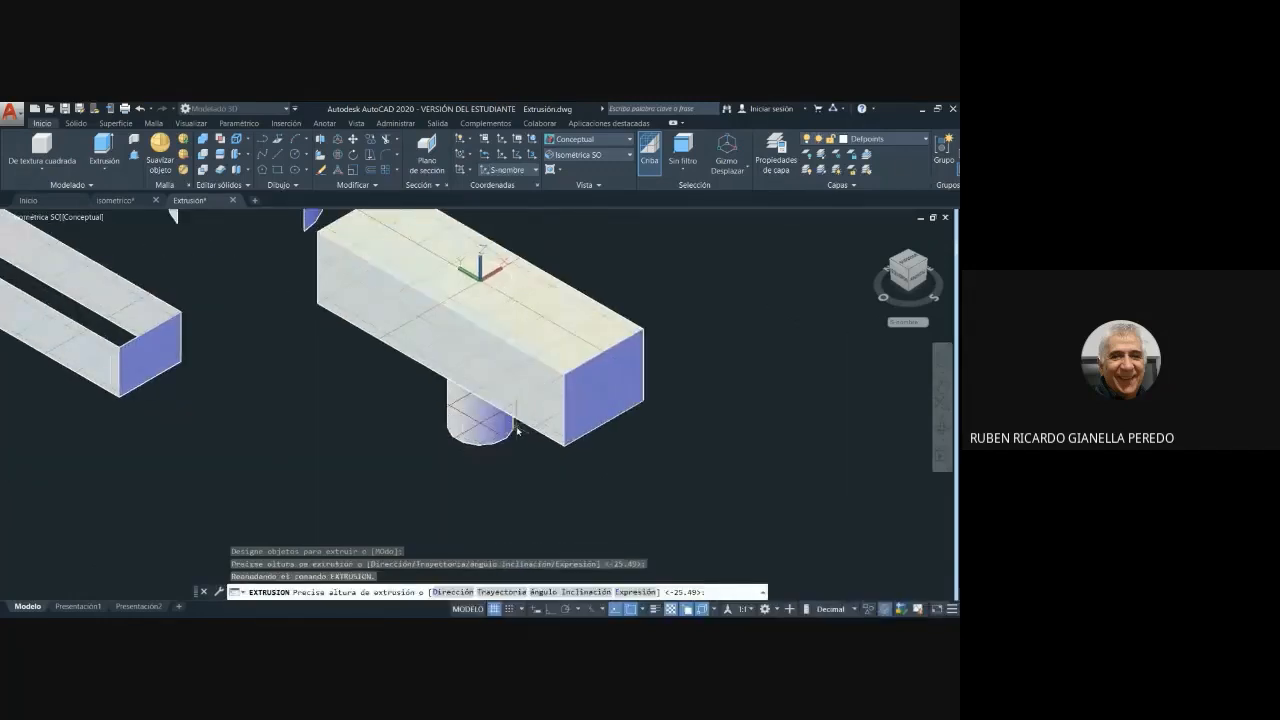
{"action": "left_click", "coordinate": [518, 430]}
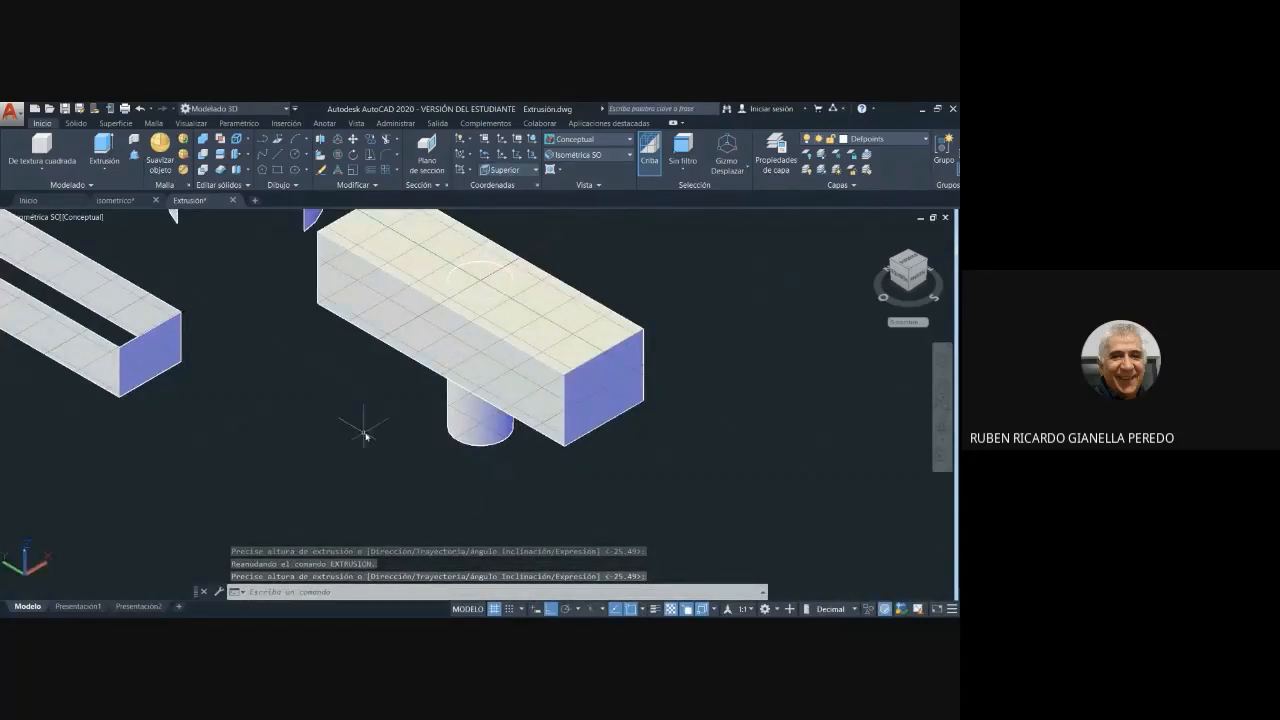
- Start a Diferencia operation for subtracting the cylinder from the rectangular solid
{"action": "middle_click_drag", "start_coordinate": [745, 338], "coordinate": [756, 381]}
{"action": "key", "text": "Return"}
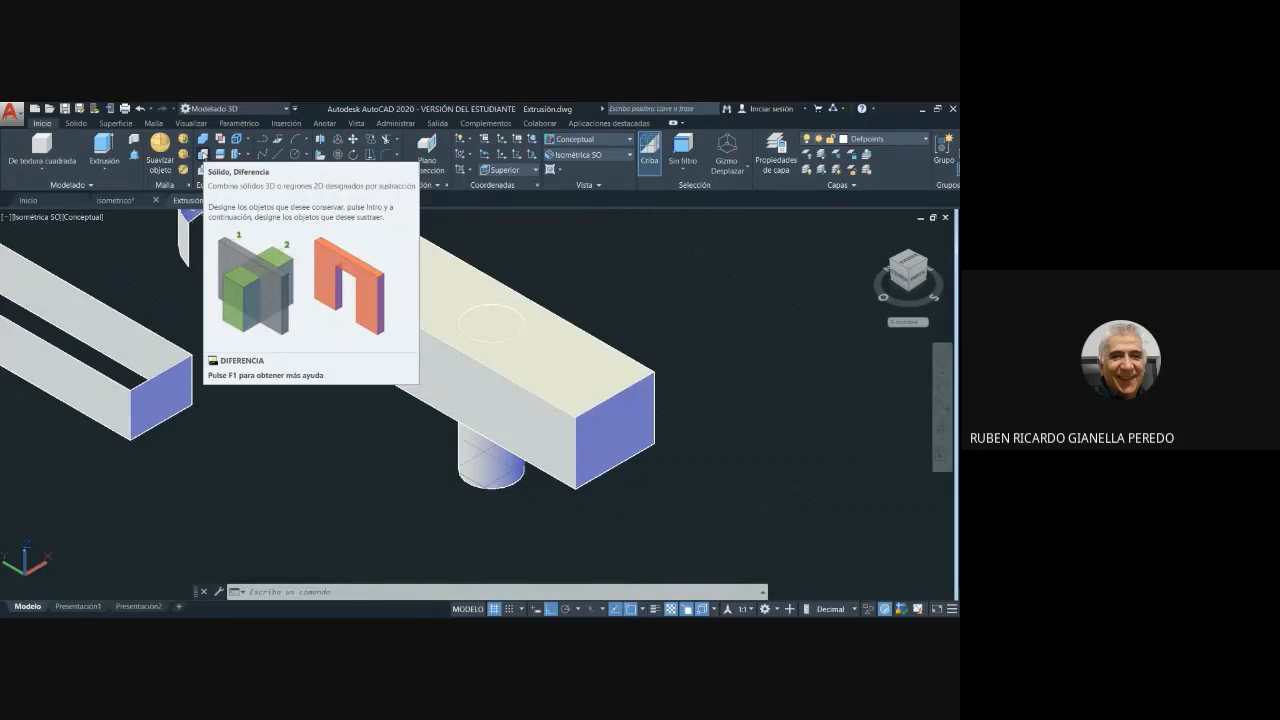
{"action": "left_click", "coordinate": [202, 154]}
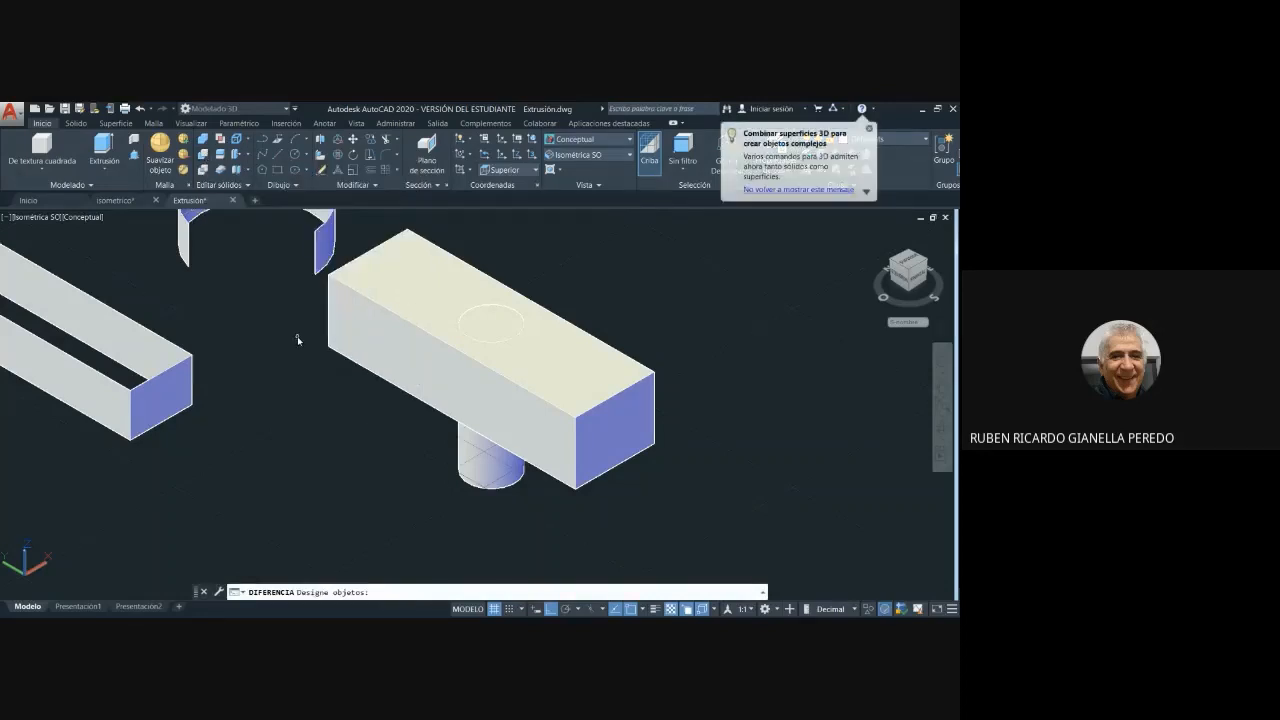
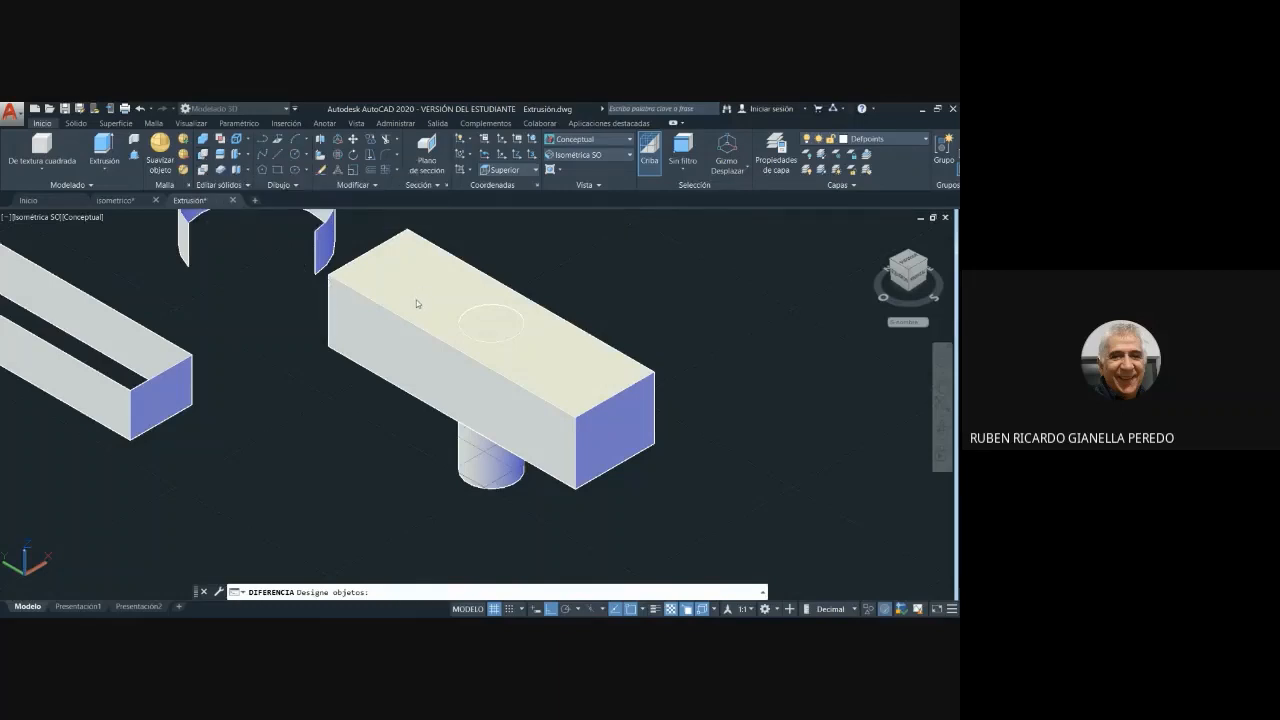
- Subtract the vertical cylinder from the rectangular solid to cut a circular through-hole in its top face
{"action": "left_click", "coordinate": [371, 340]}
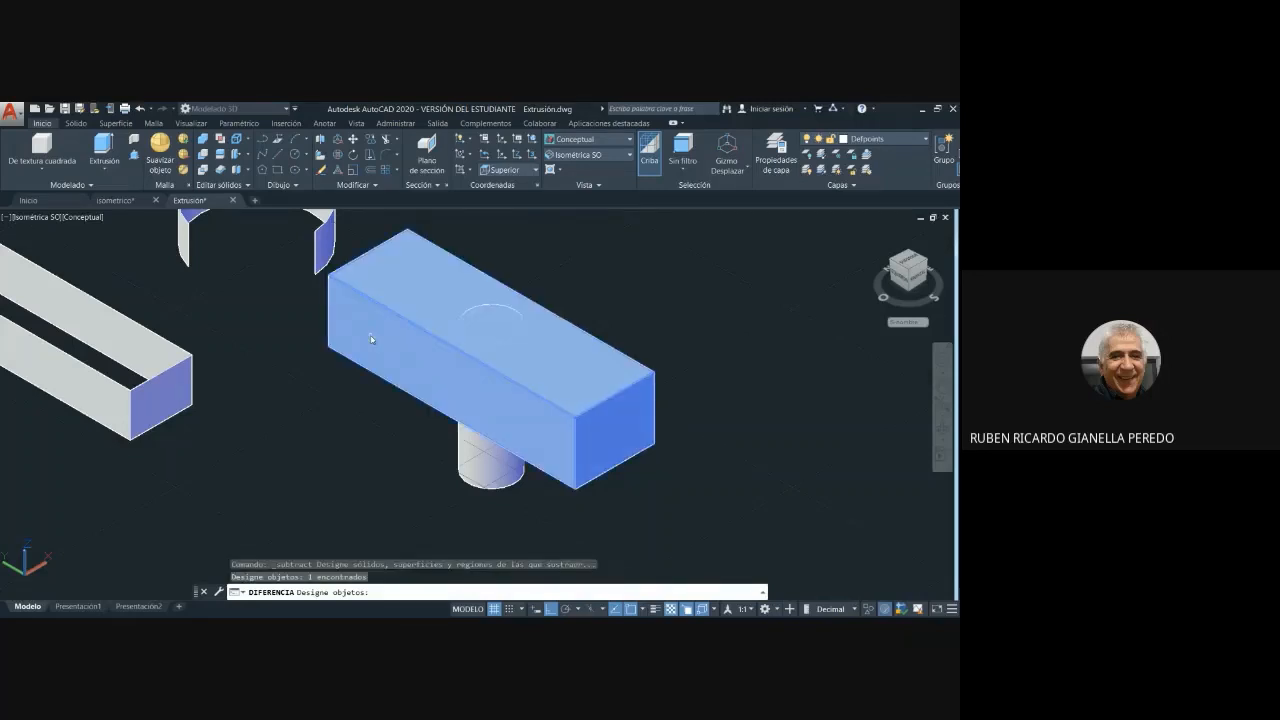
{"action": "key", "text": "Return"}
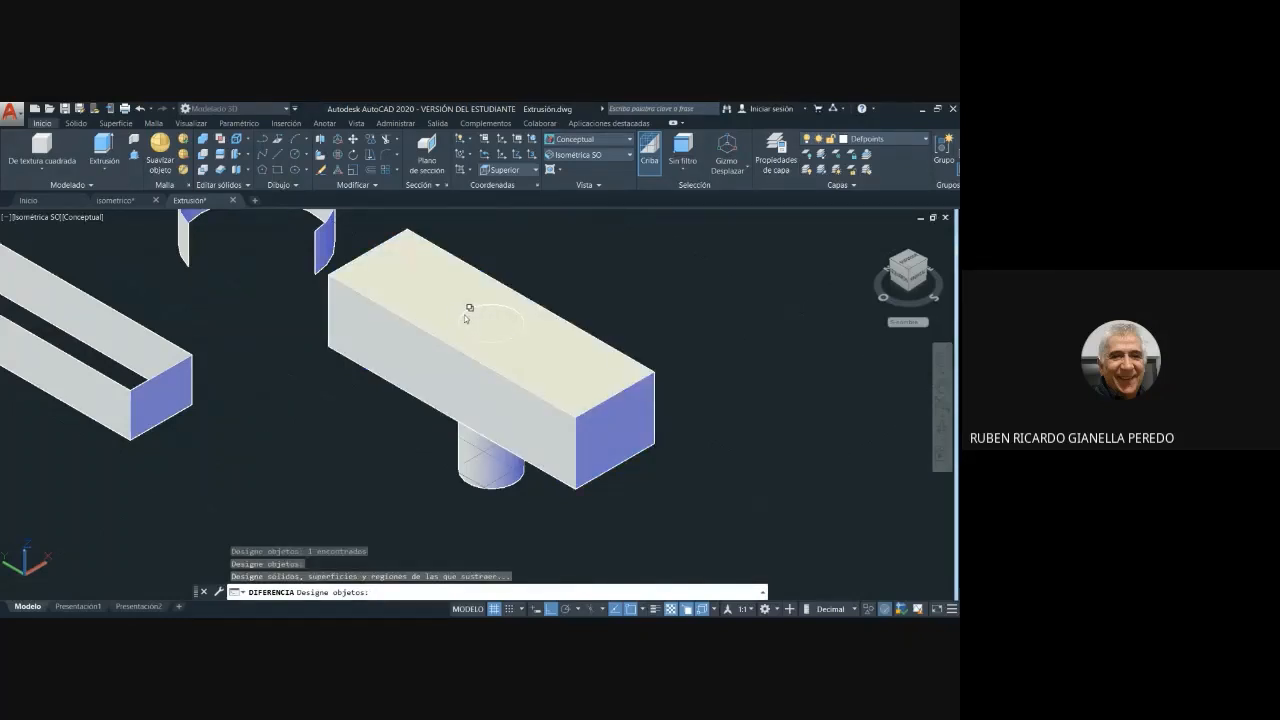
{"action": "left_click", "coordinate": [477, 467]}
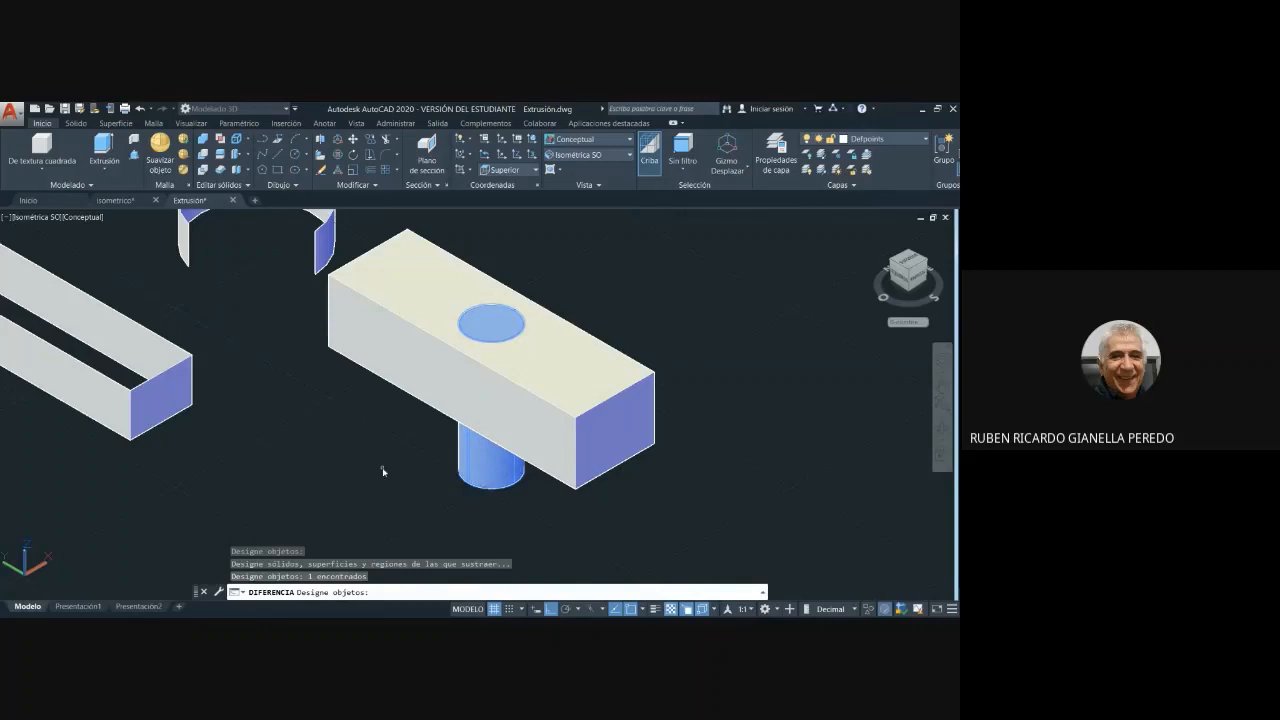
{"action": "key", "text": "Return"}
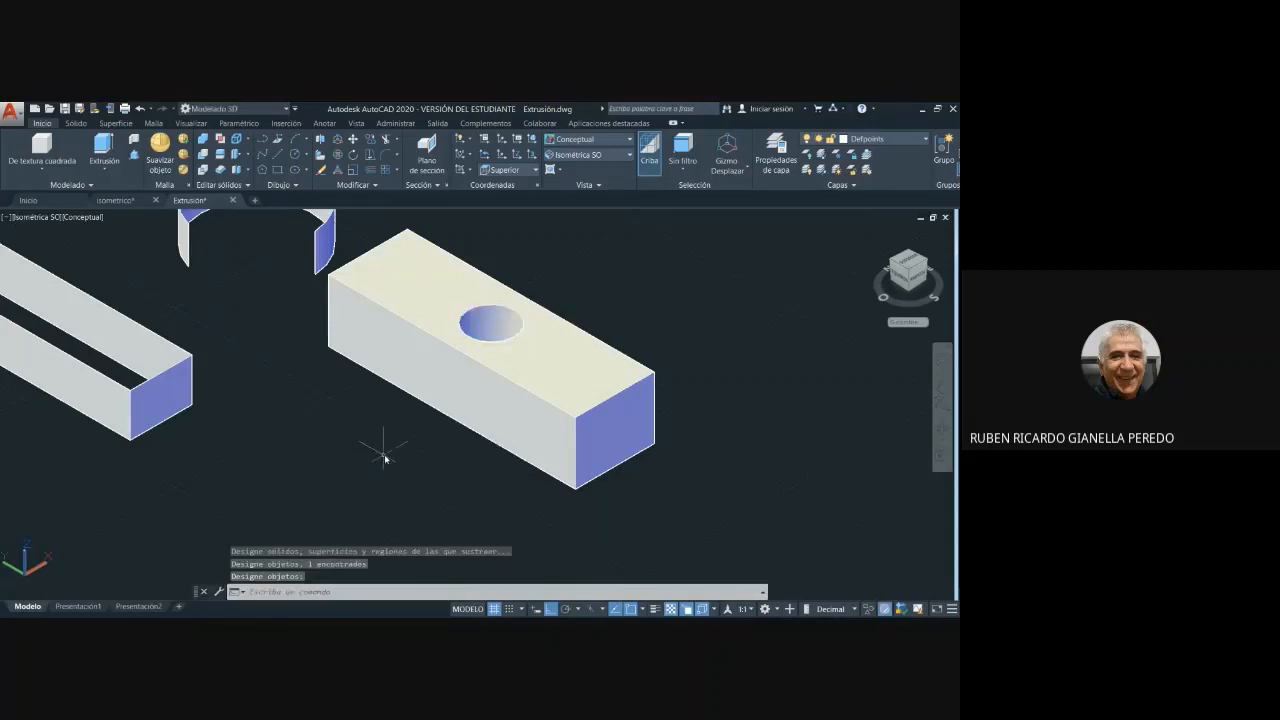
- Orbit around the drilled block to examine the hole, and restore the Isométrica SO view
{"action": "middle_click_drag", "start_coordinate": [386, 434], "coordinate": [452, 440], "text": "shift"}
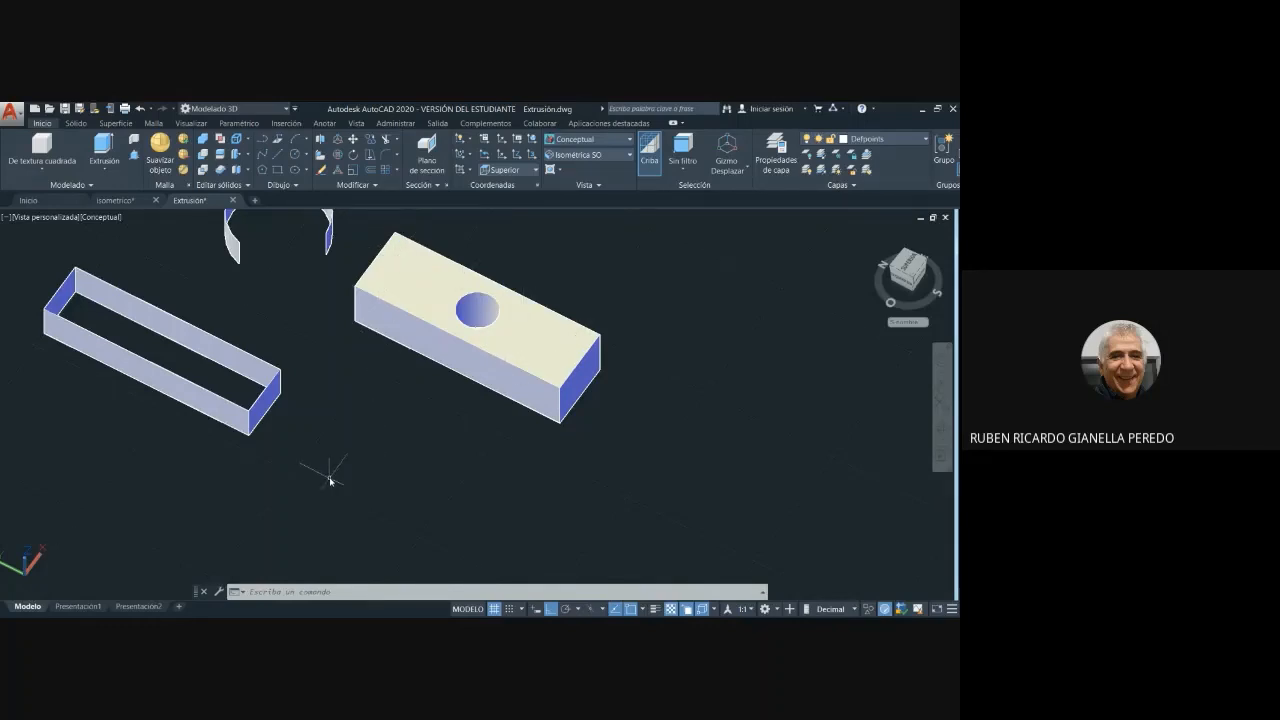
{"action": "left_click", "coordinate": [630, 156]}
{"action": "left_click", "coordinate": [602, 243]}
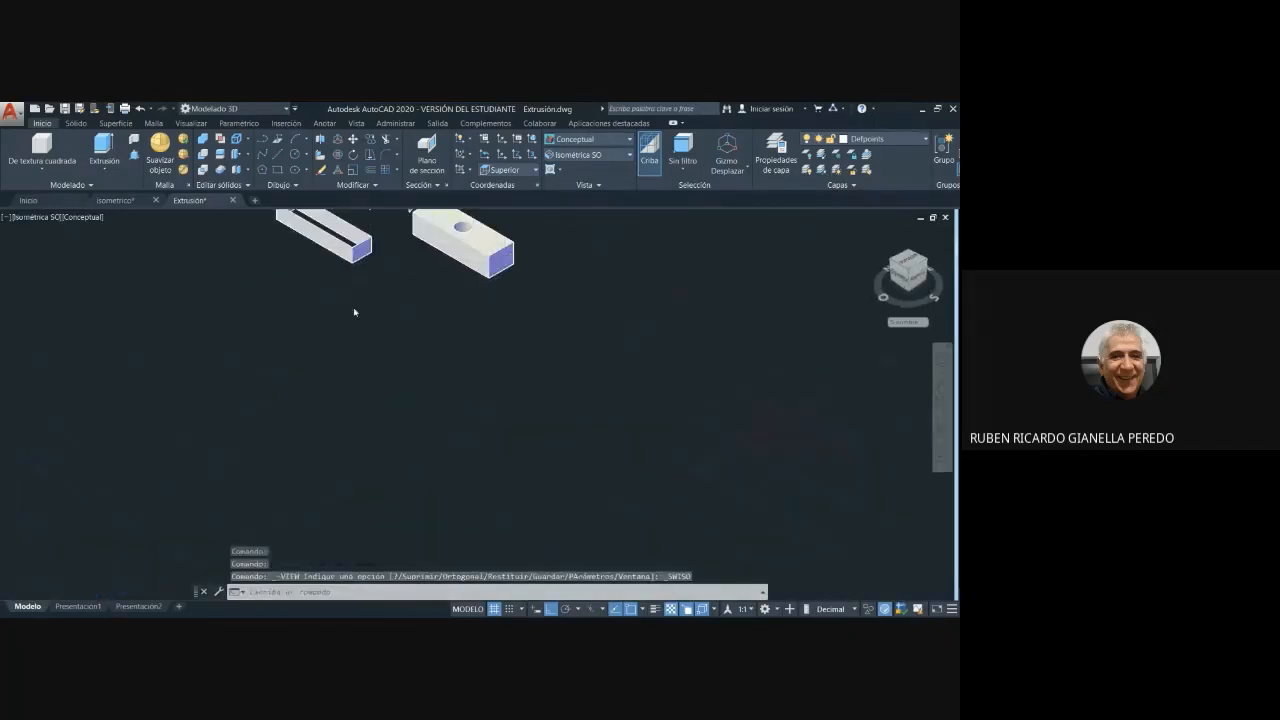
{"action": "middle_click_drag", "start_coordinate": [437, 277], "coordinate": [526, 440]}
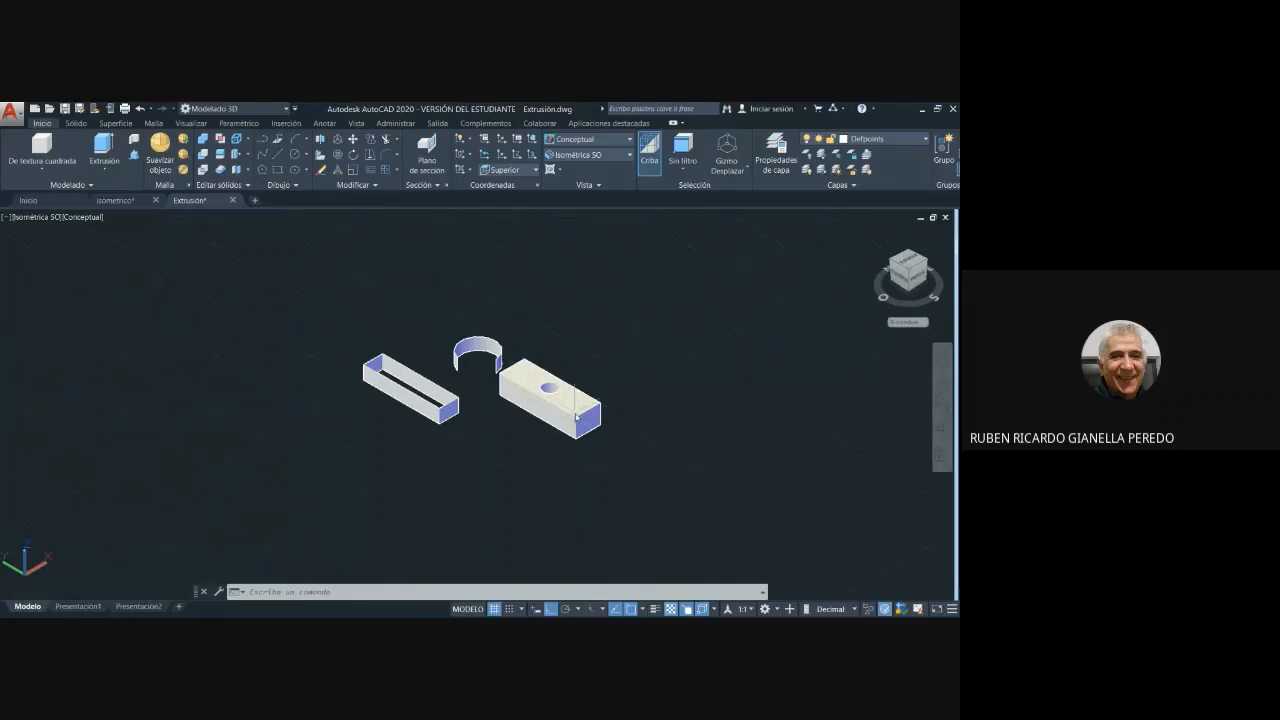
{"action": "left_click", "coordinate": [569, 402]}
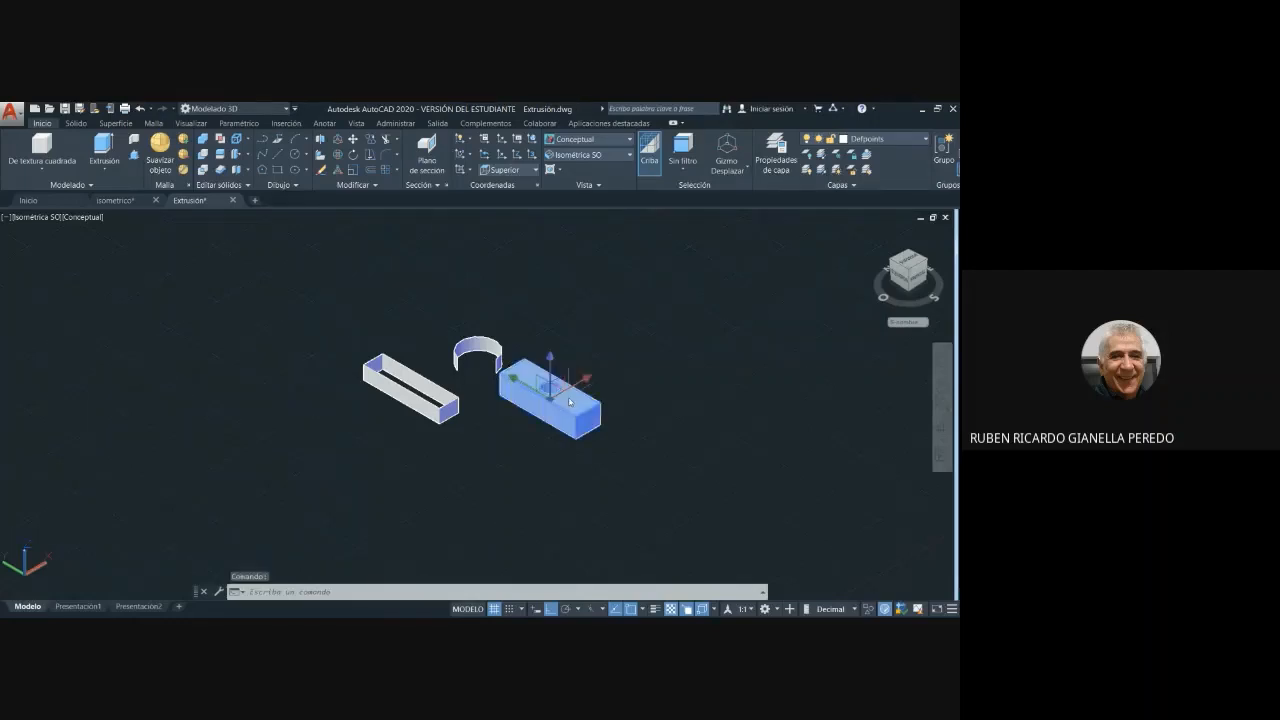
{"action": "key", "text": "Escape"}
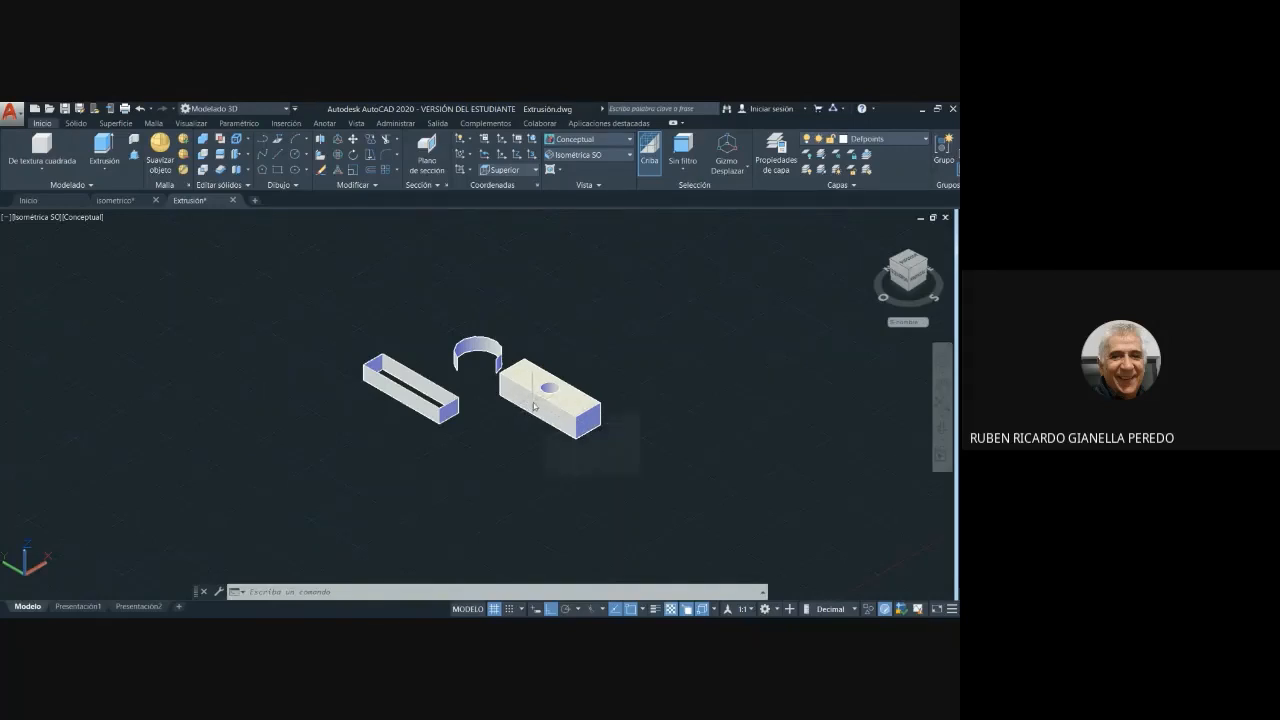
{"action": "left_click", "coordinate": [295, 156]}
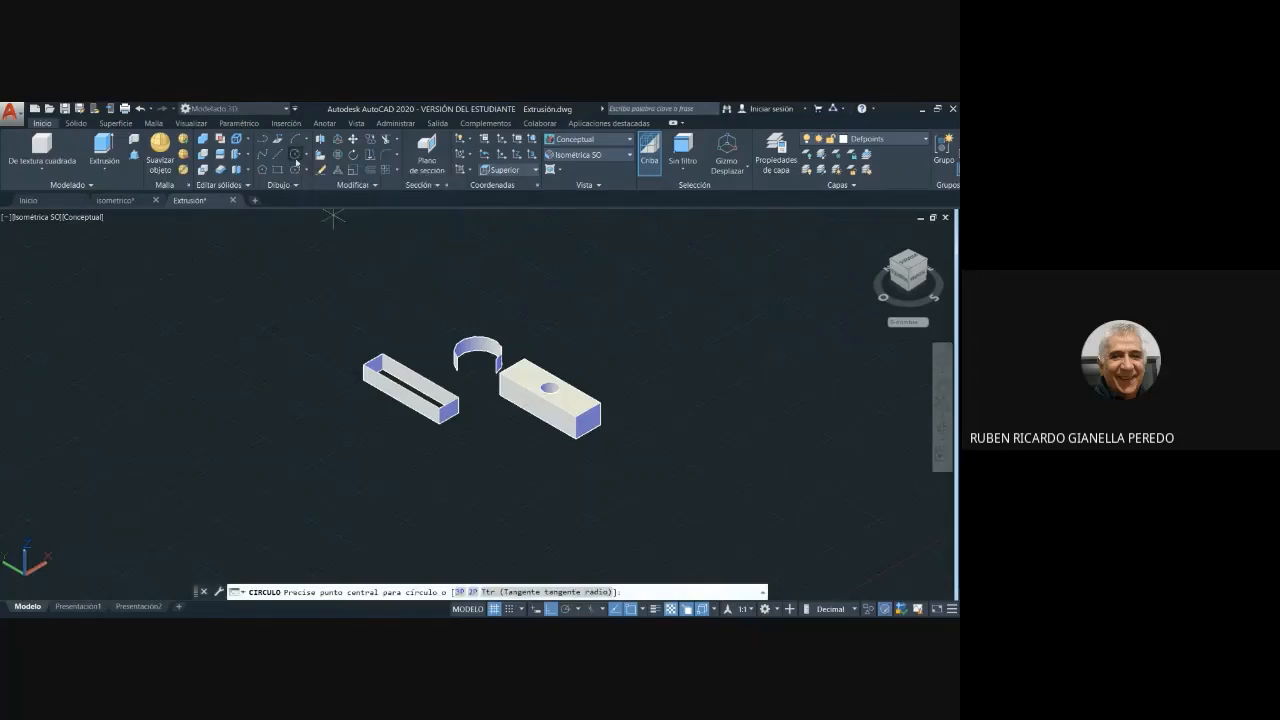
{"action": "left_click", "coordinate": [538, 409]}
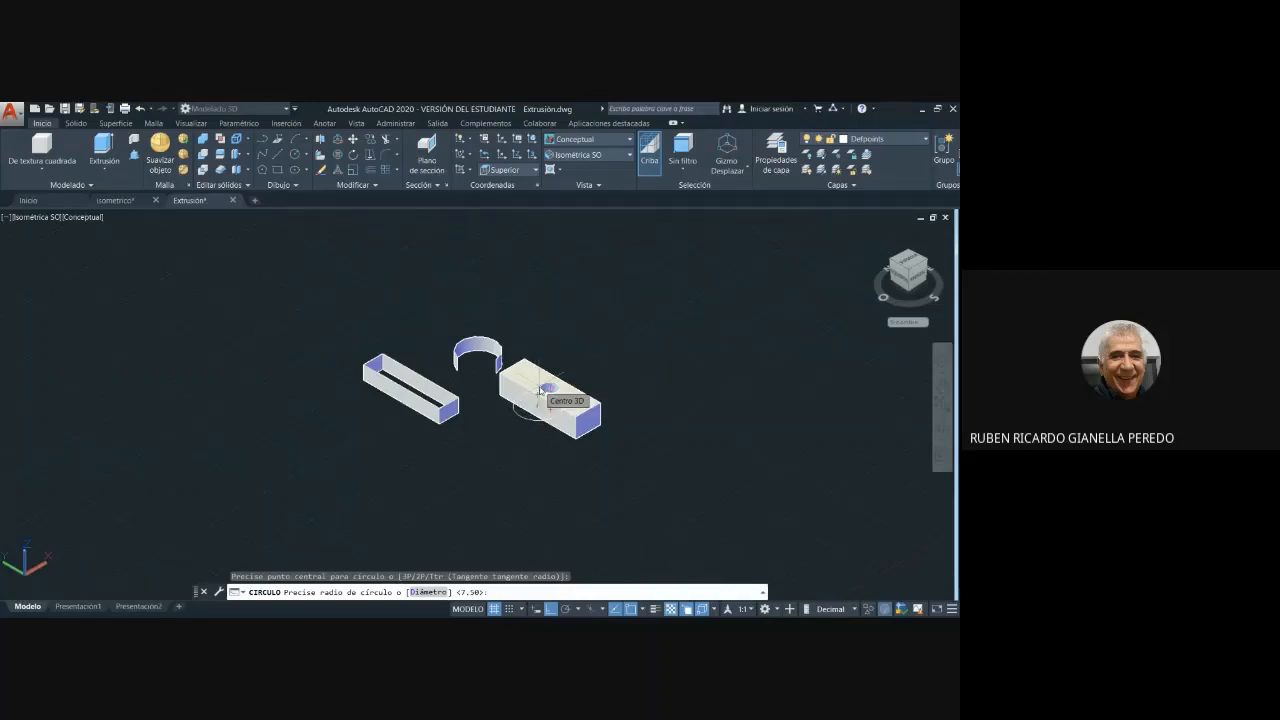
{"action": "key", "text": "Escape"}
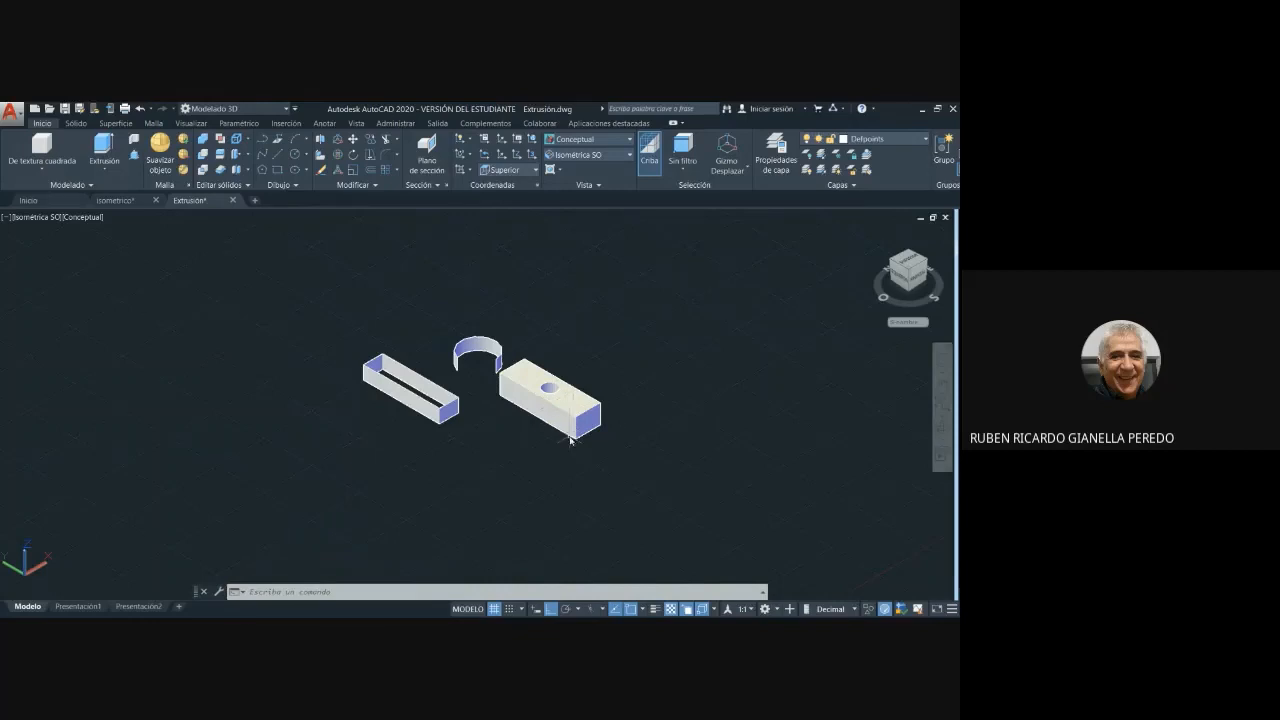
- Align the work plane with the block's long side face by setting the Izquierda view and returning to Isométrica SO
{"action": "left_click", "coordinate": [630, 155]}
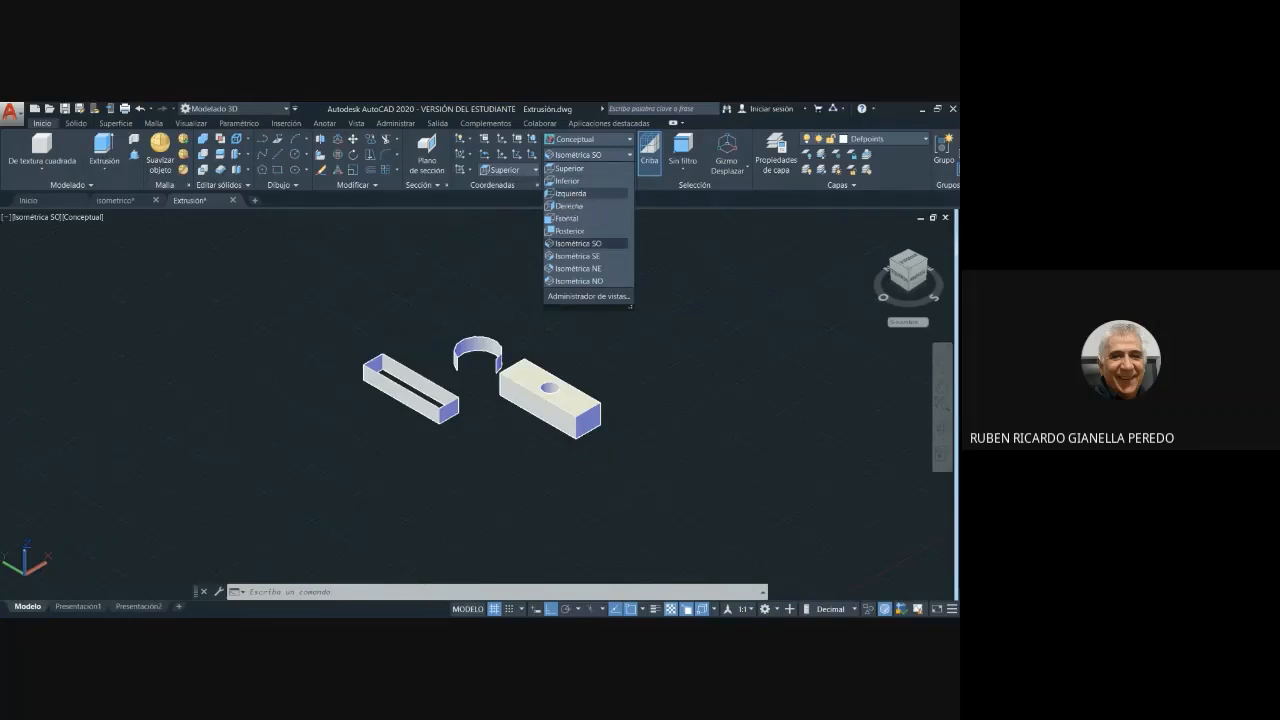
{"action": "left_click", "coordinate": [562, 194]}
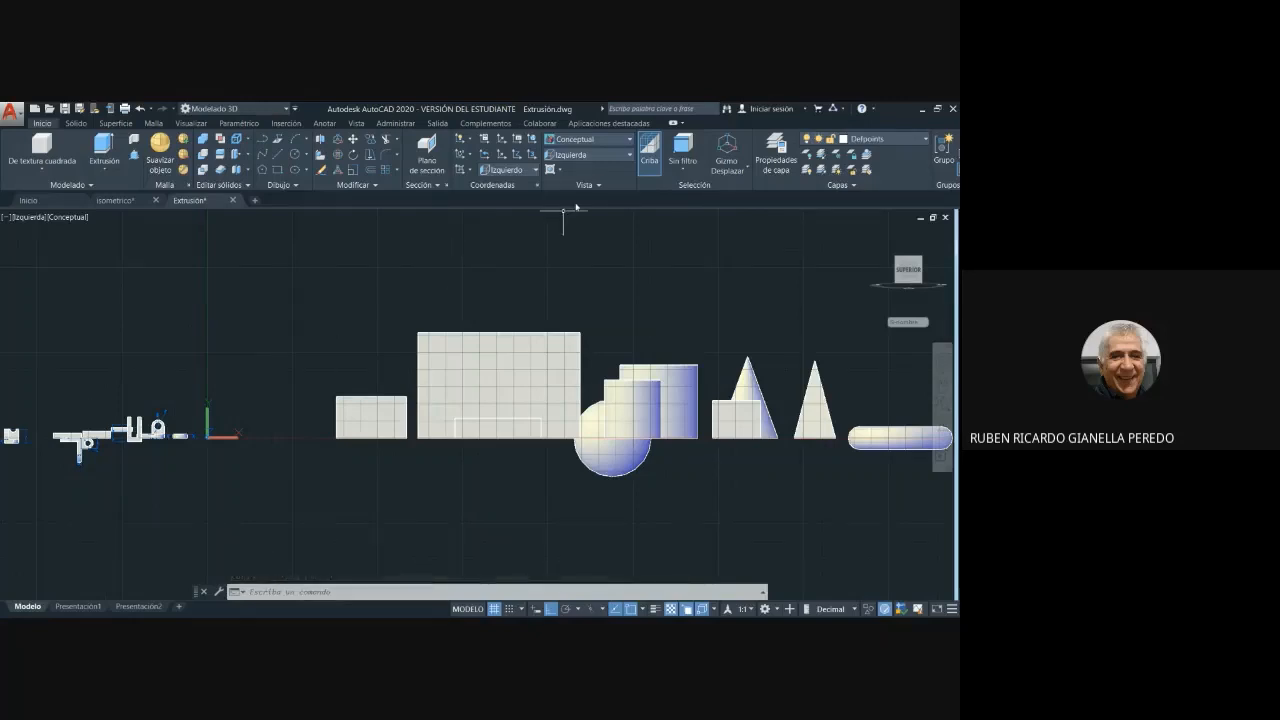
{"action": "left_click", "coordinate": [631, 155]}
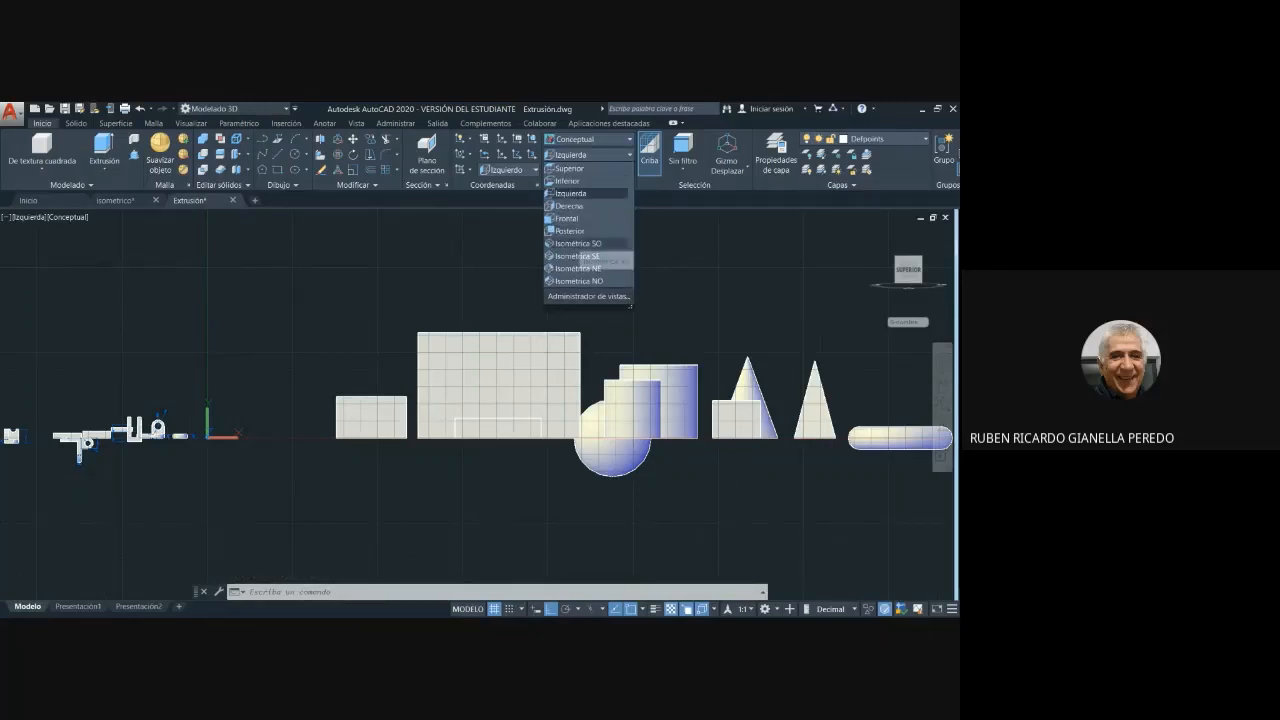
{"action": "left_click", "coordinate": [578, 243]}
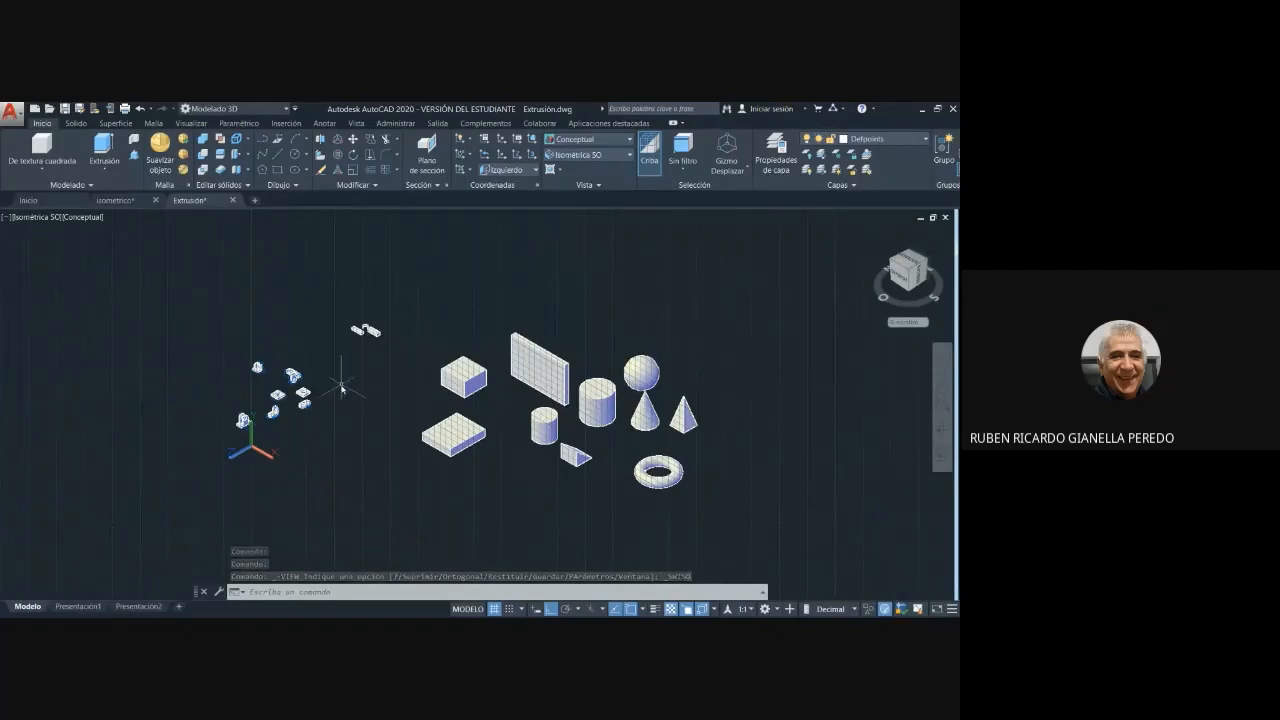
{"action": "scroll", "coordinate": [340, 362], "scroll_direction": "up", "scroll_amount": 6}
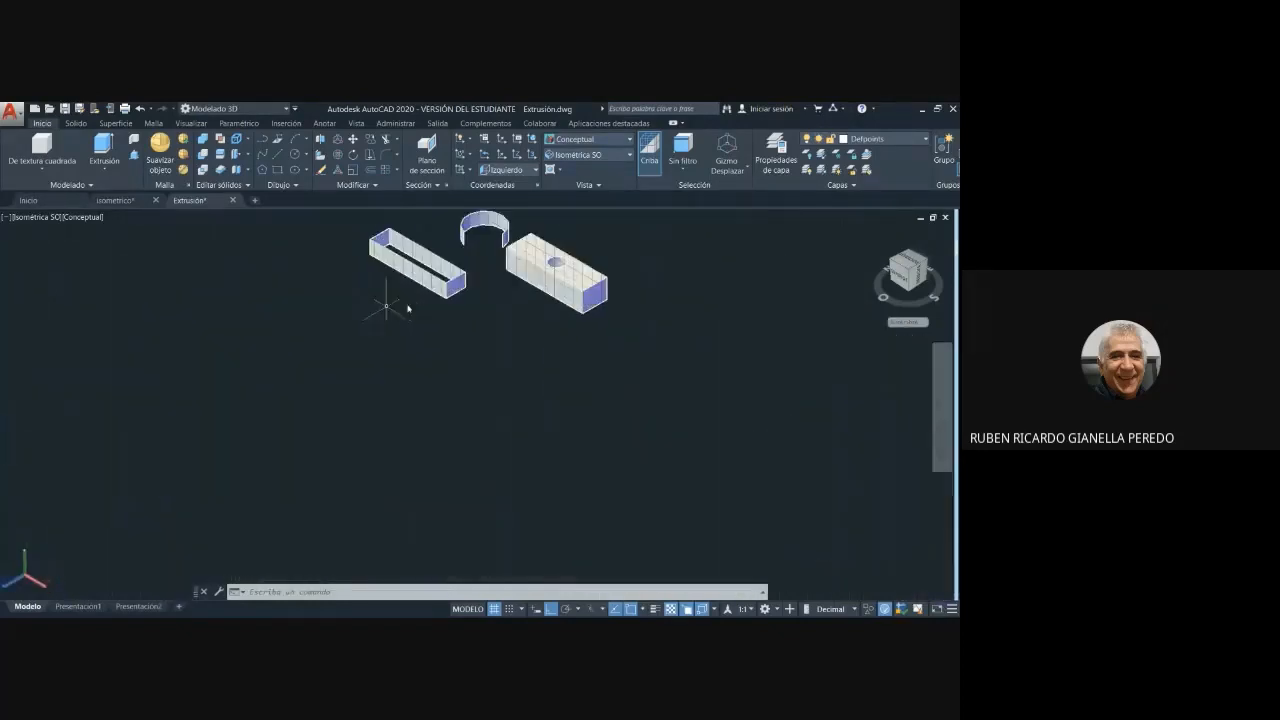
{"action": "middle_click_drag", "start_coordinate": [488, 305], "coordinate": [471, 386]}
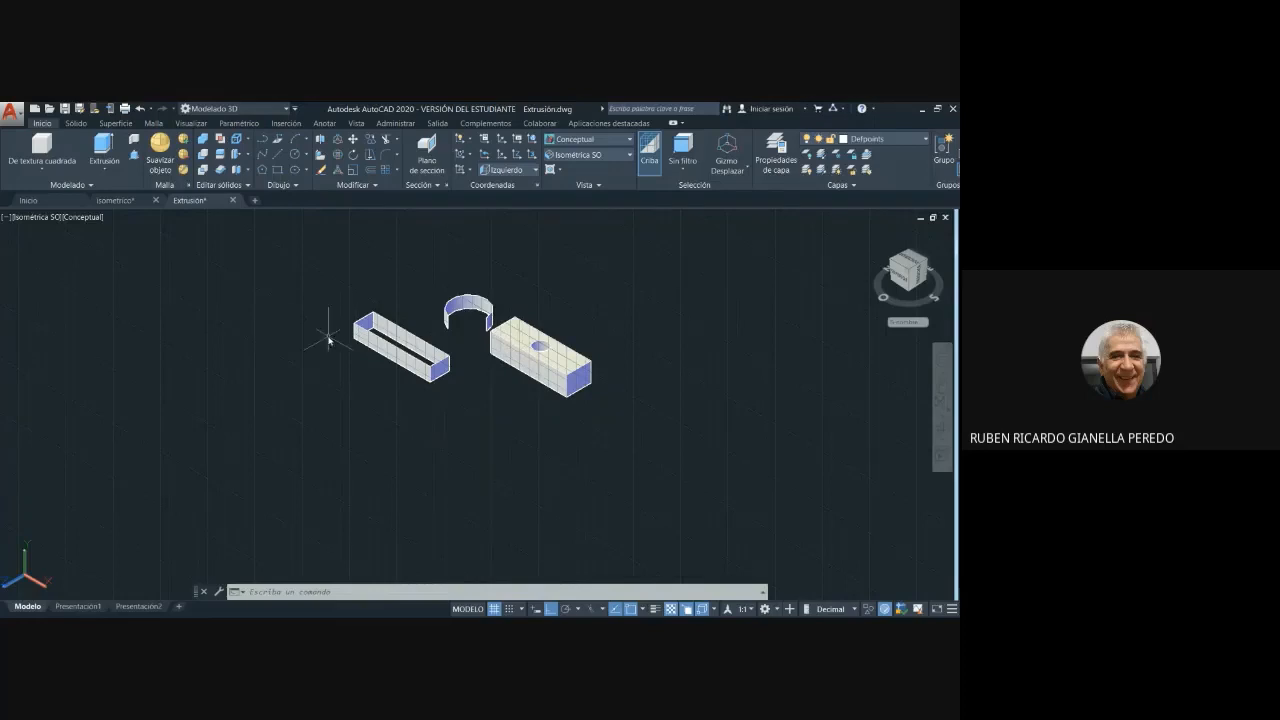
- Try a circle with a radius of 15 centred on the block's long side face, and undo it
{"action": "left_click", "coordinate": [296, 155]}
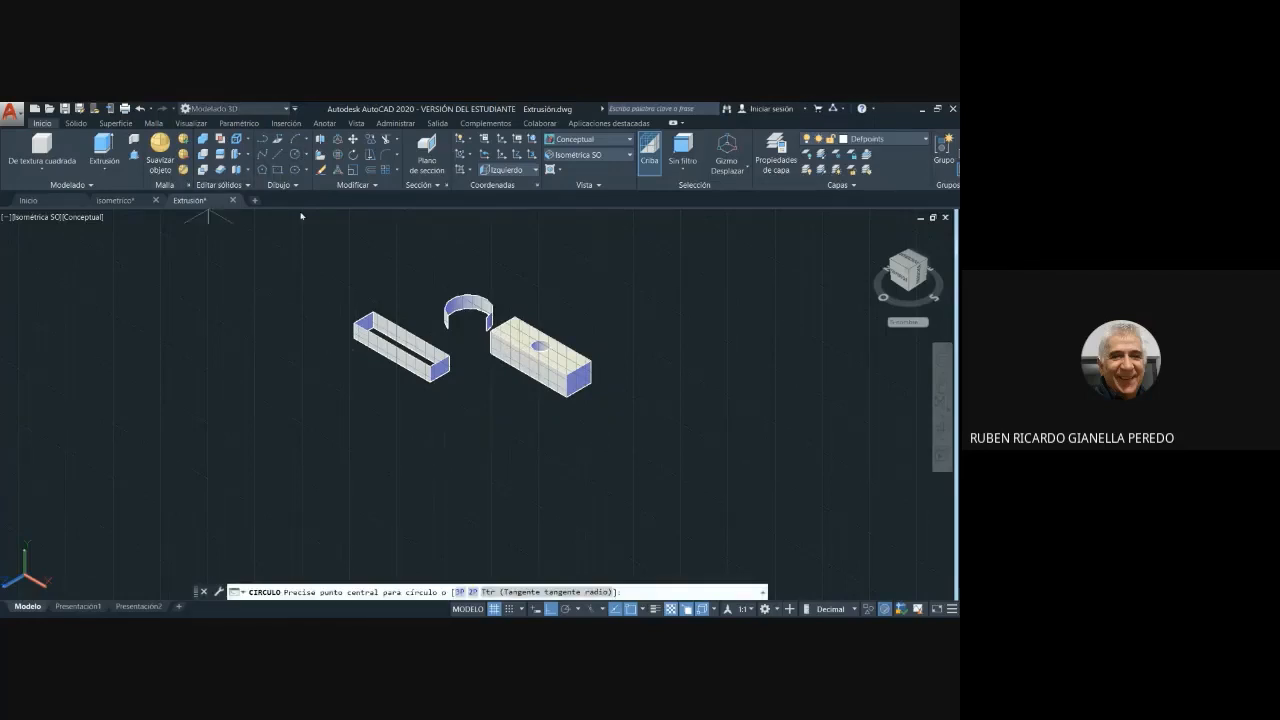
{"action": "left_click", "coordinate": [527, 366]}
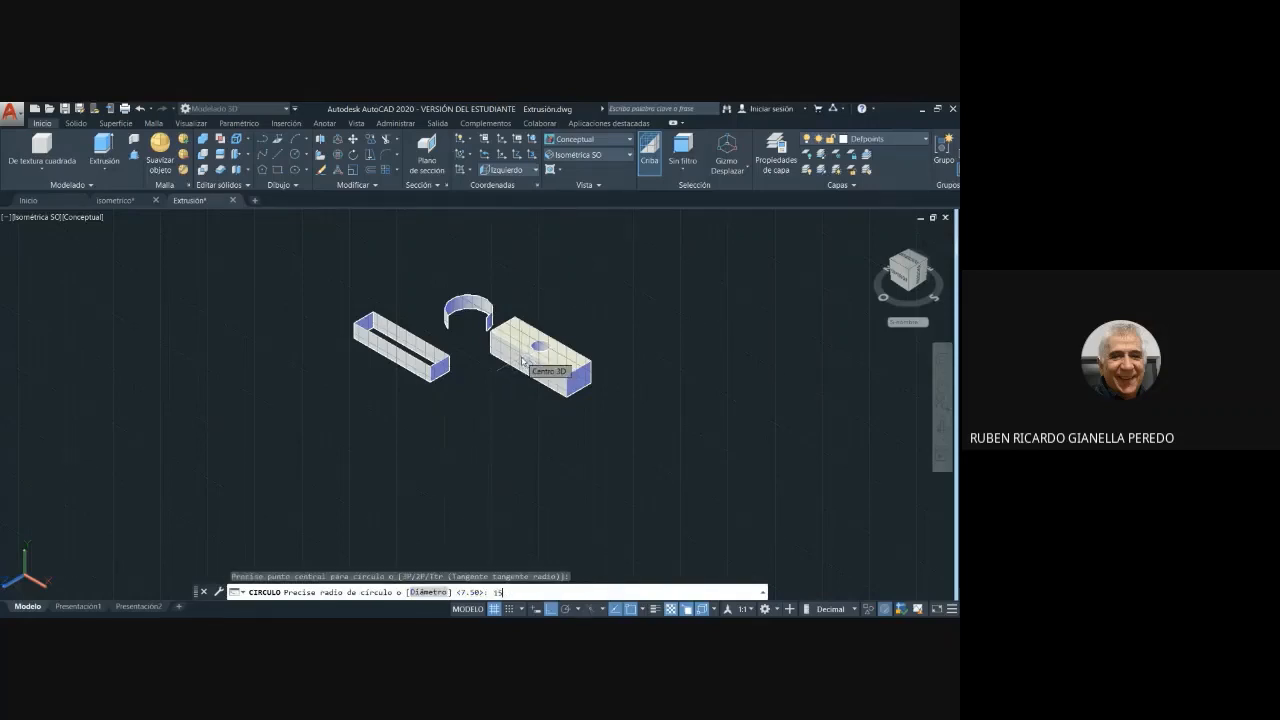
{"action": "type", "text": "15"}
{"action": "key", "text": "Return"}
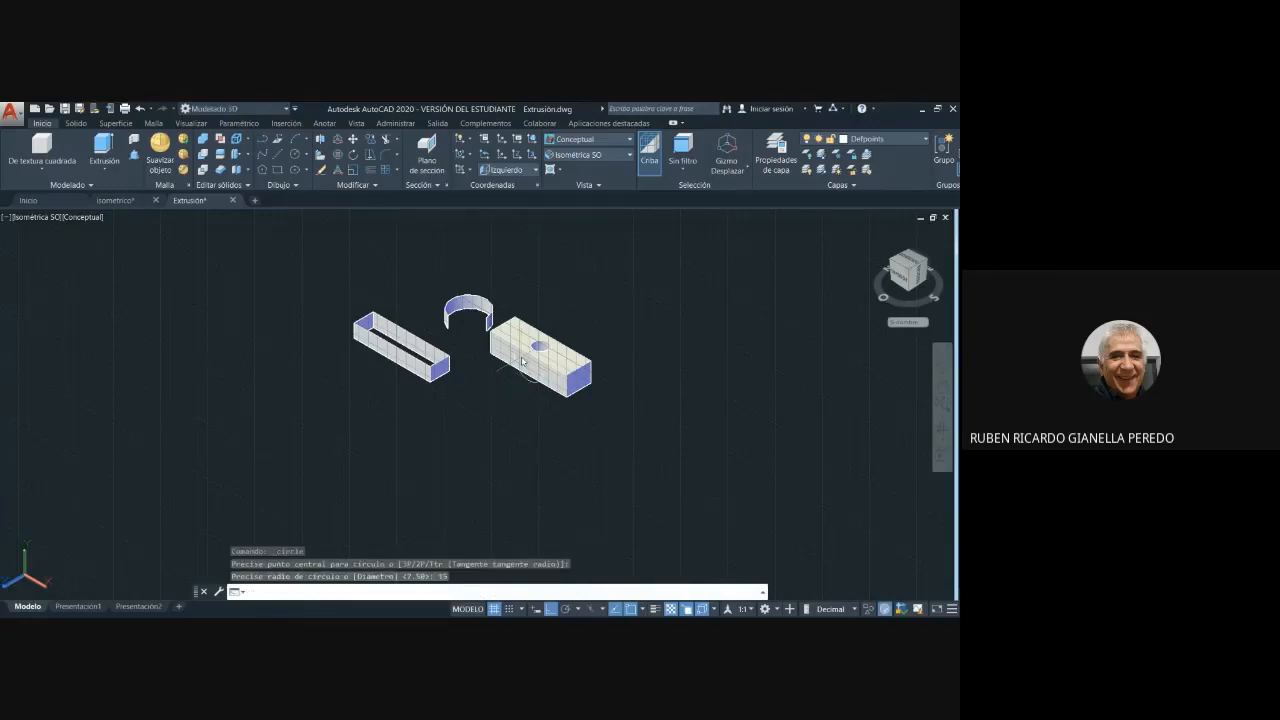
{"action": "key", "text": "Escape"}
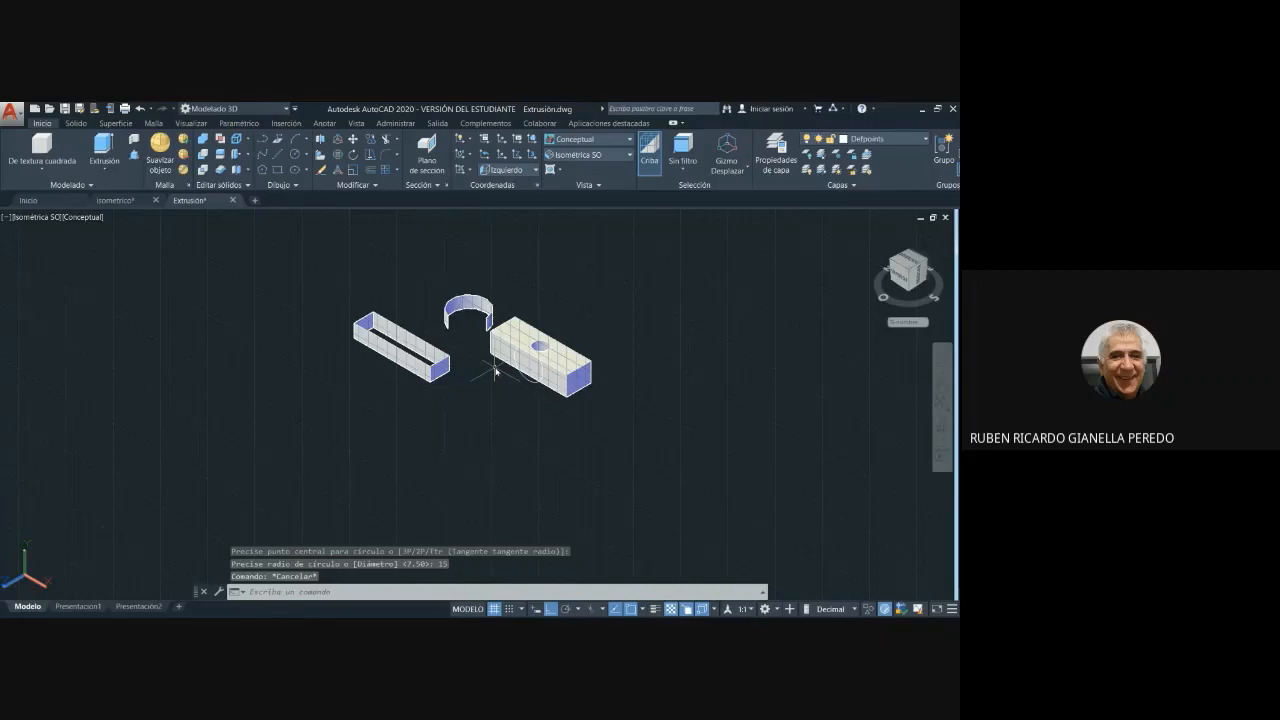
{"action": "key", "text": "ctrl+z"}
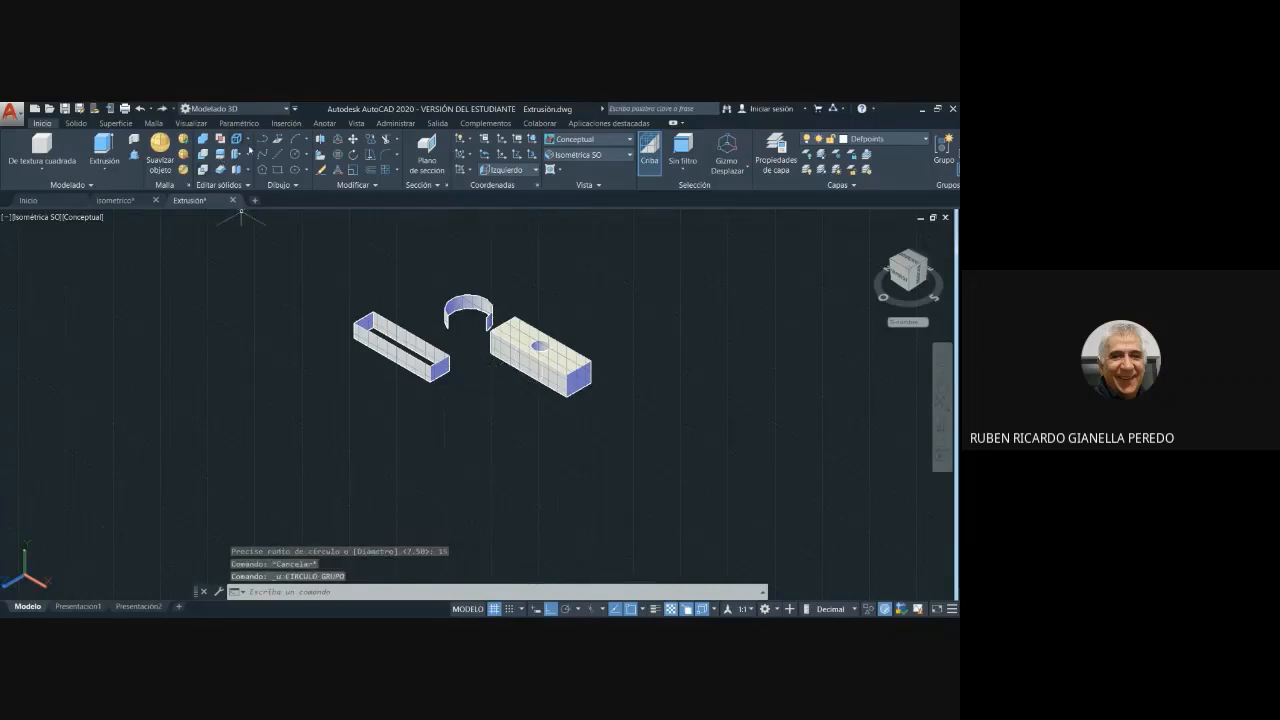
- Draw a circle with a diameter of 10 centred on the block's long side face
{"action": "left_click", "coordinate": [295, 155]}
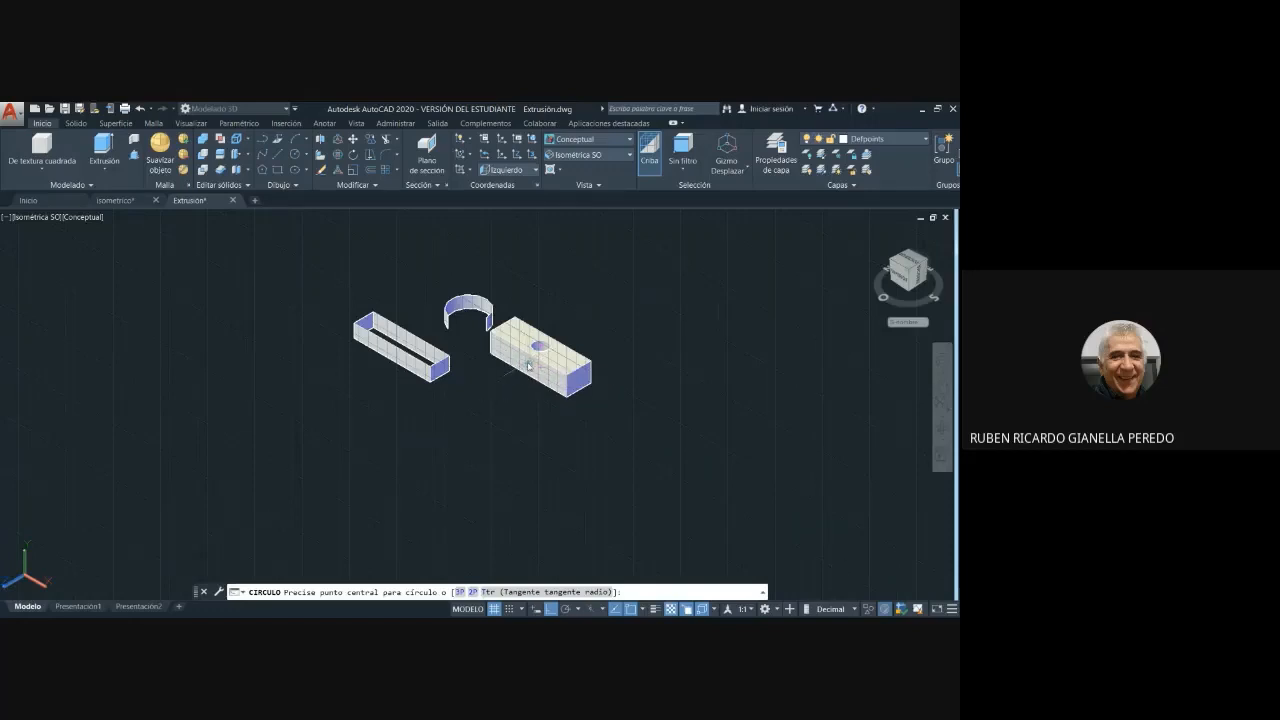
{"action": "left_click", "coordinate": [528, 367]}
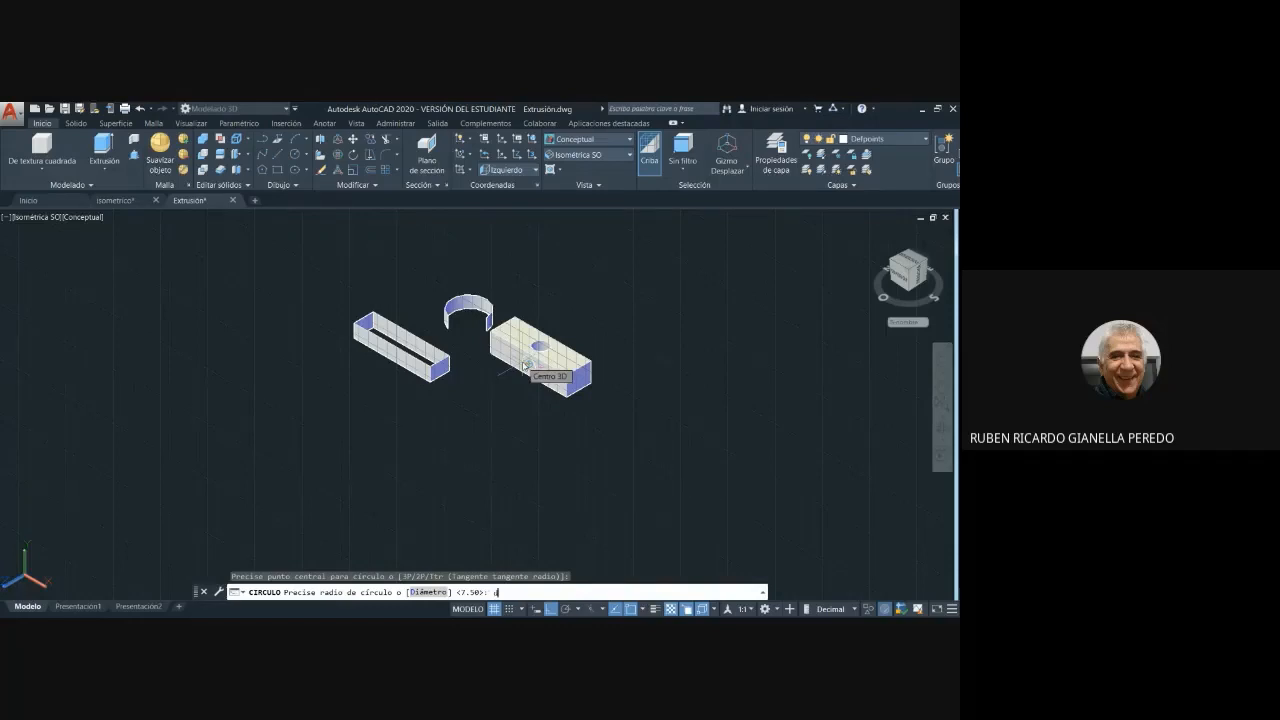
{"action": "key", "text": "Return"}
{"action": "type", "text": "10"}
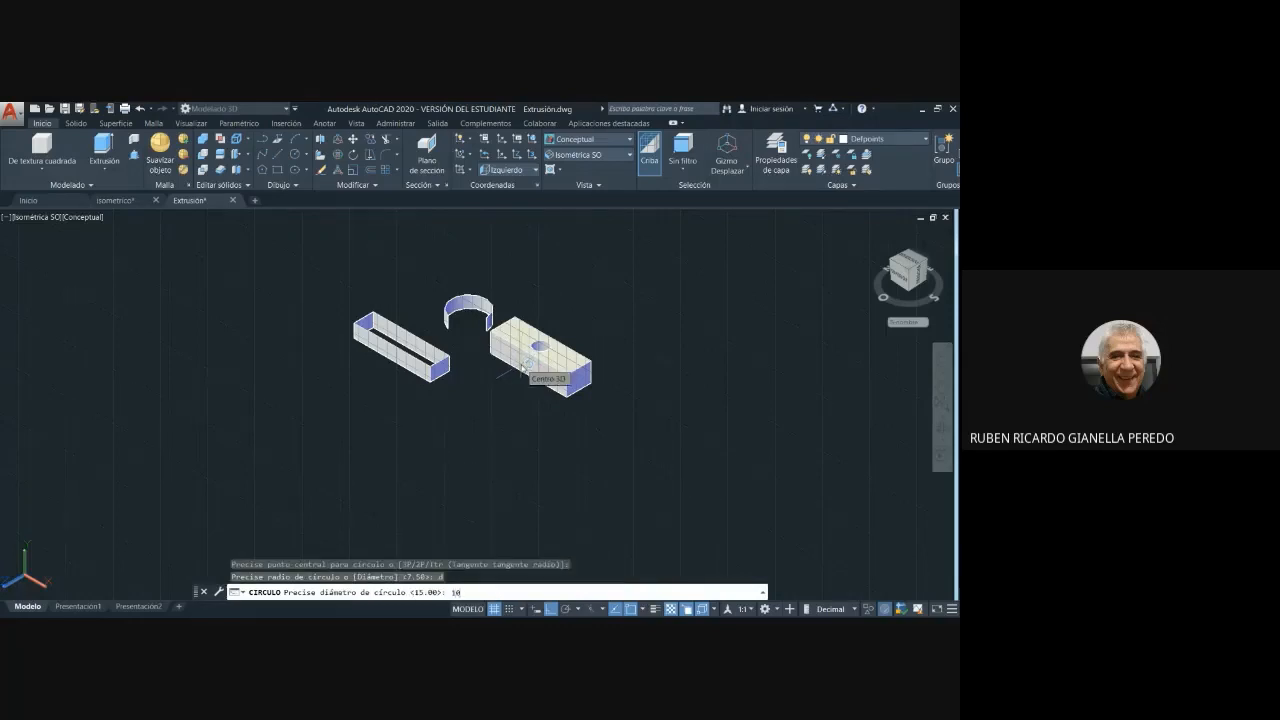
{"action": "key", "text": "Return"}
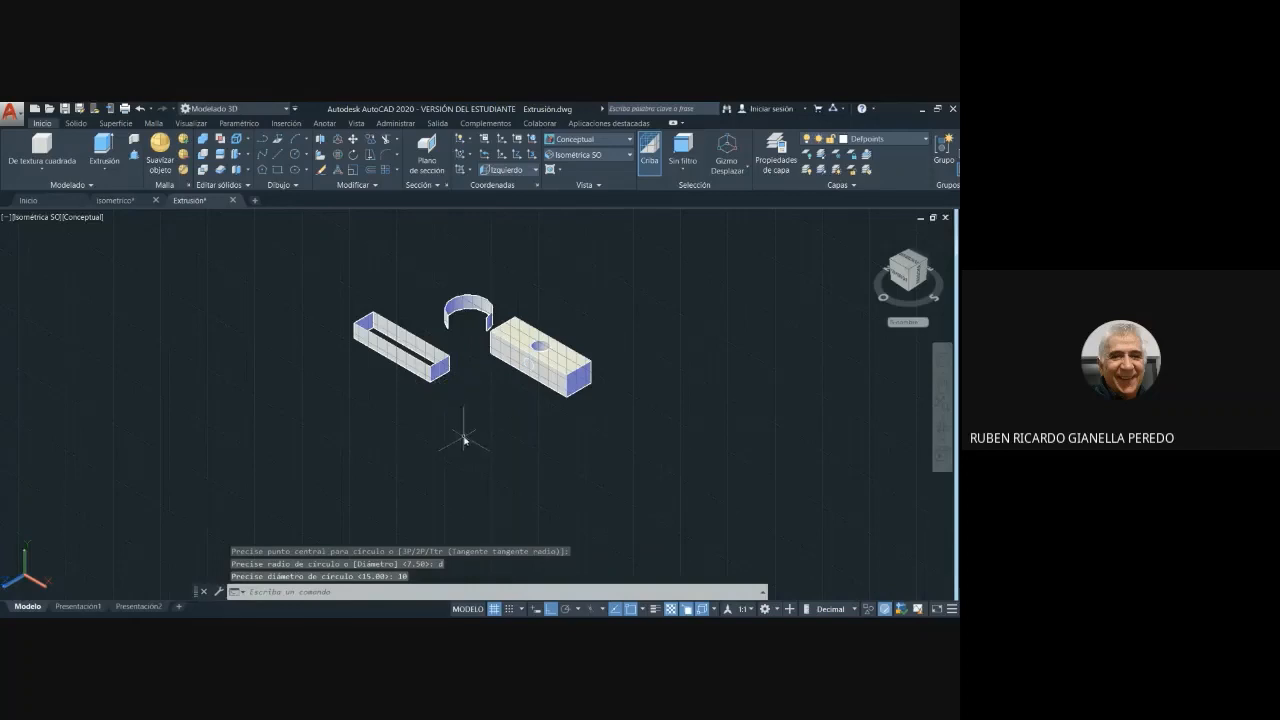
- Extrude the side-face circle as a solid cylinder that passes through the block and projects beyond its rear face
{"action": "scroll", "coordinate": [463, 410], "scroll_direction": "up", "scroll_amount": 3}
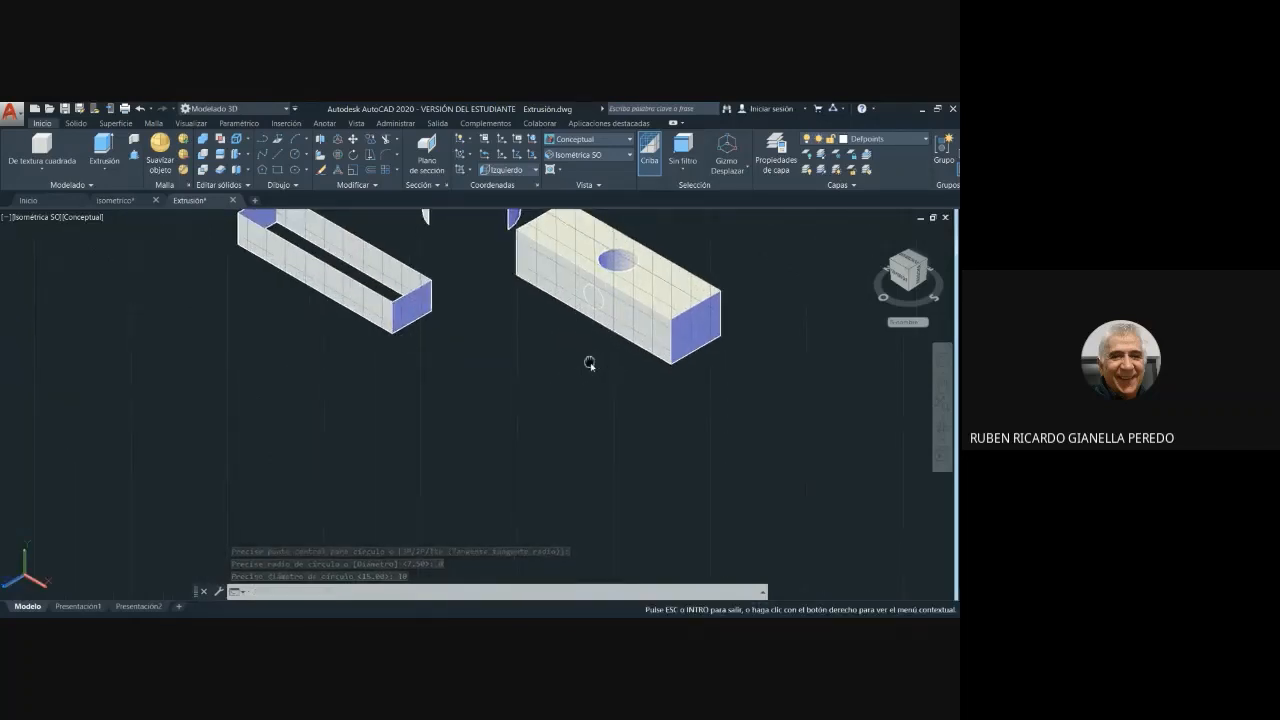
{"action": "middle_click_drag", "start_coordinate": [586, 363], "coordinate": [600, 409]}
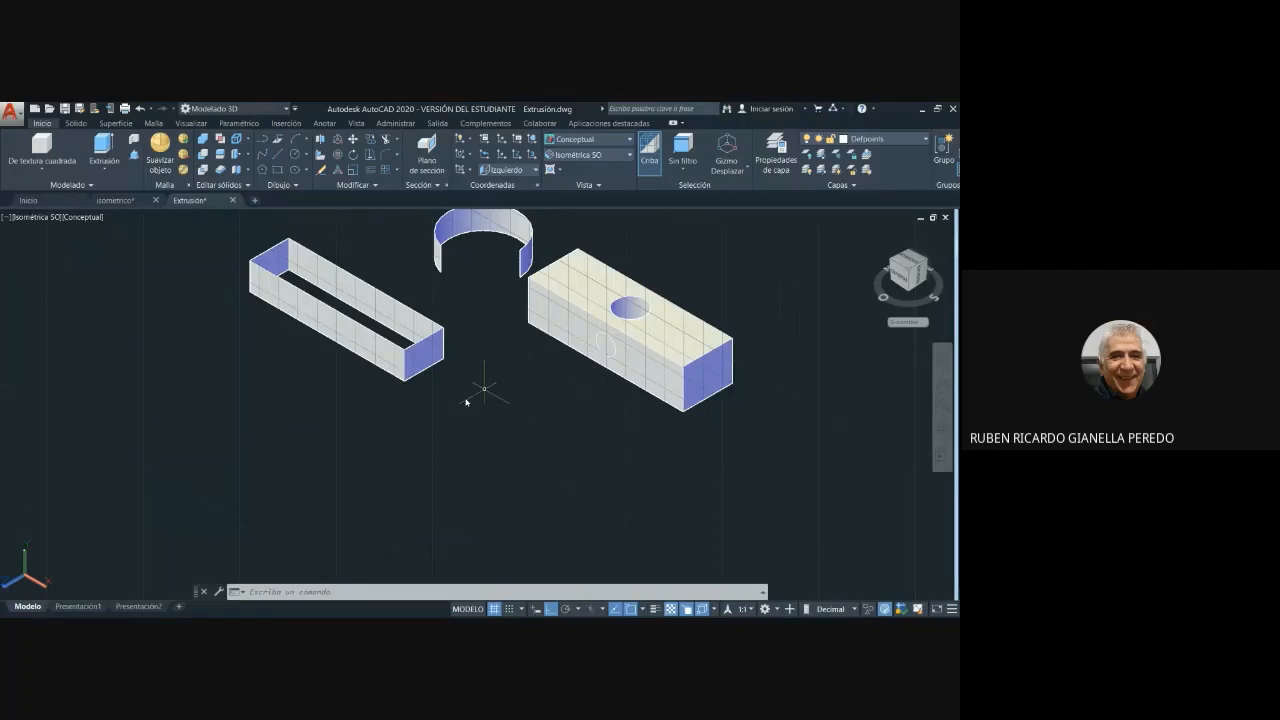
{"action": "left_click", "coordinate": [101, 147]}
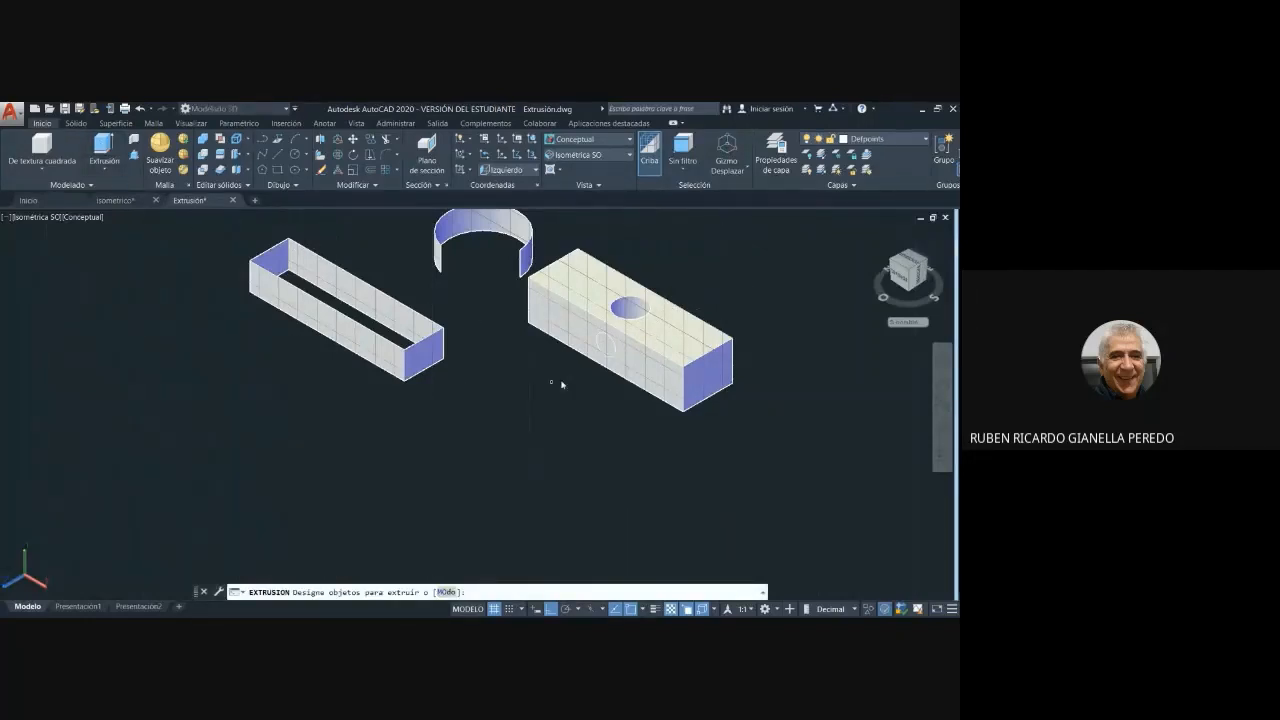
{"action": "left_click", "coordinate": [597, 341]}
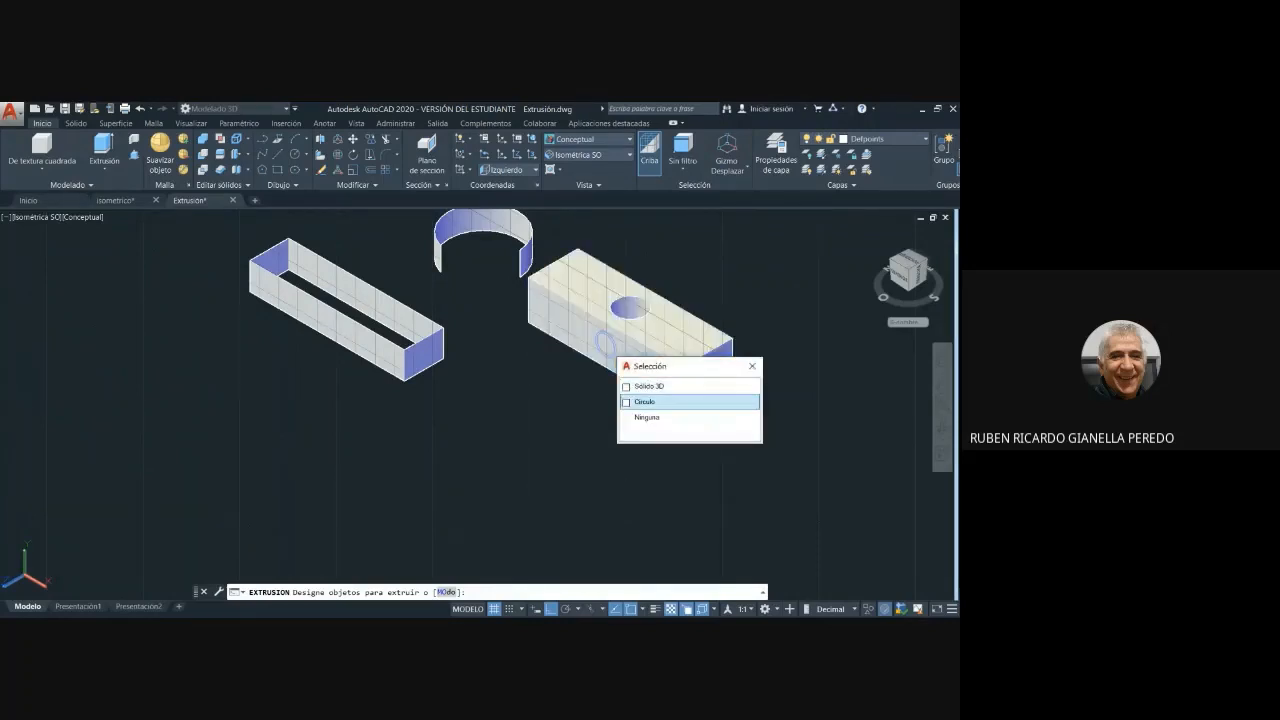
{"action": "left_click", "coordinate": [650, 401]}
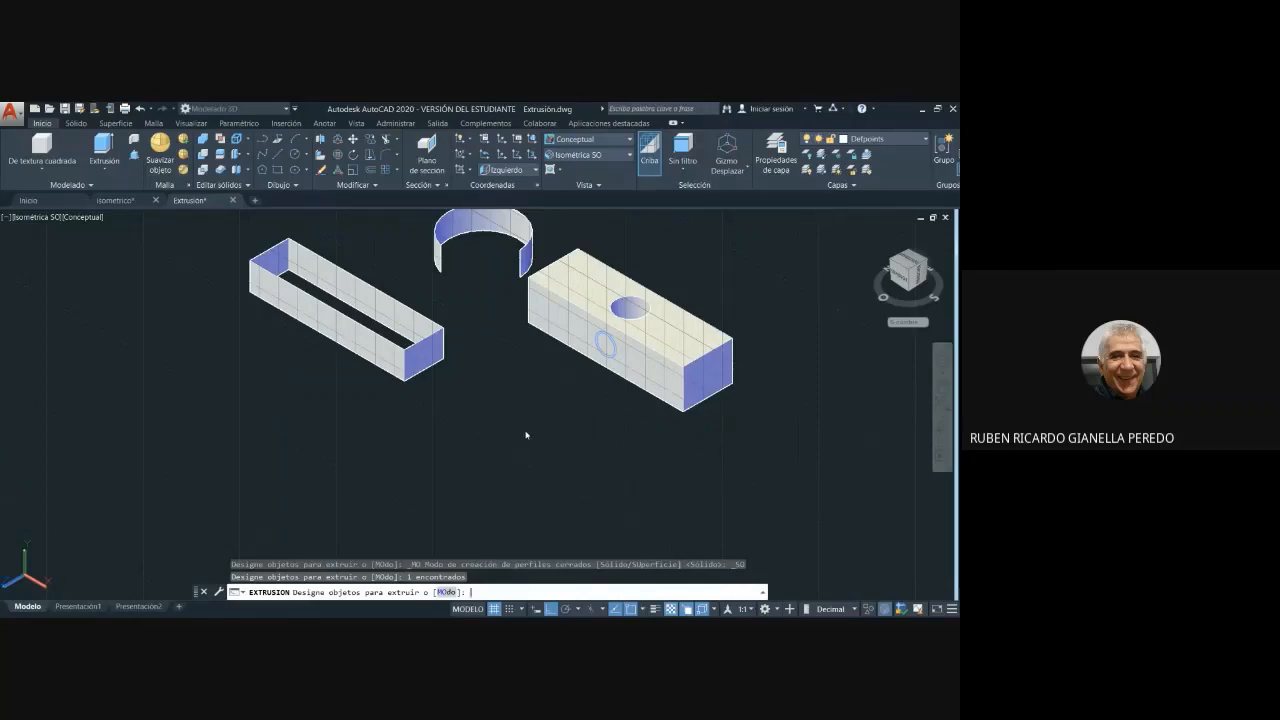
{"action": "key", "text": "Return"}
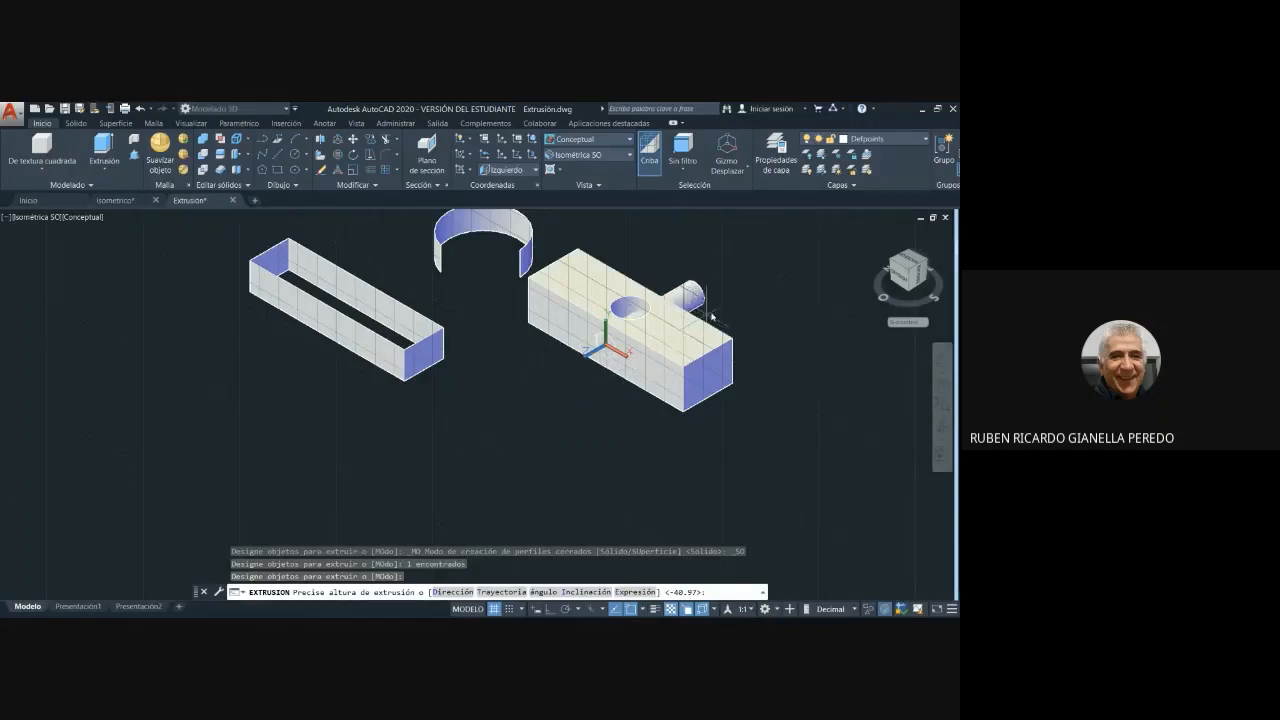
{"action": "left_click", "coordinate": [721, 310]}
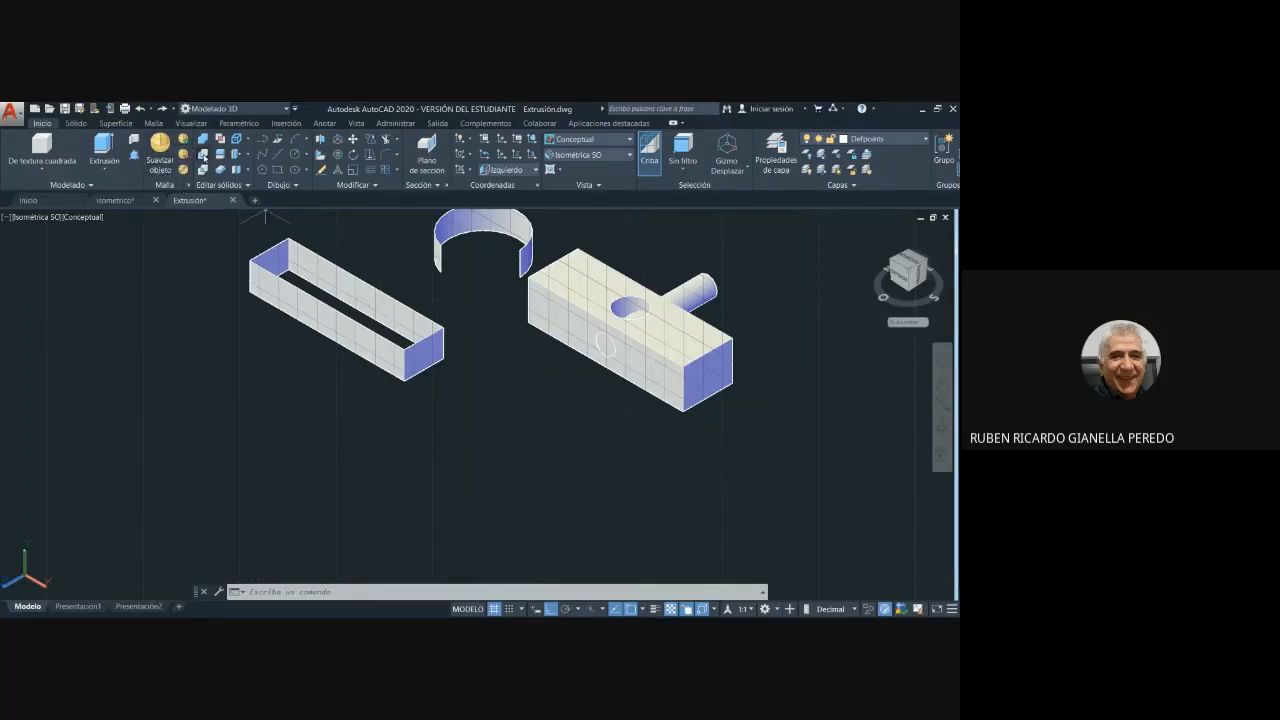
- Subtract the side-face cylinder from the block with Diferencia to cut a round hole through its long side
{"action": "left_click", "coordinate": [202, 154]}
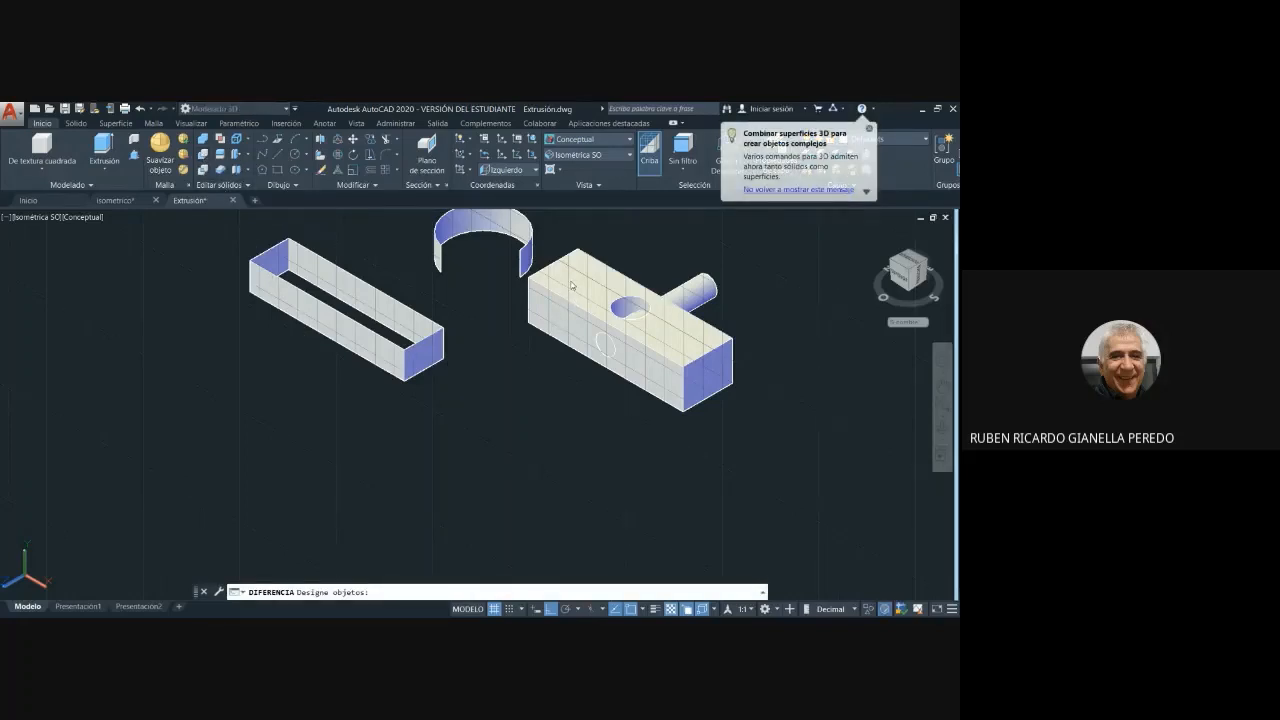
{"action": "left_click", "coordinate": [577, 286]}
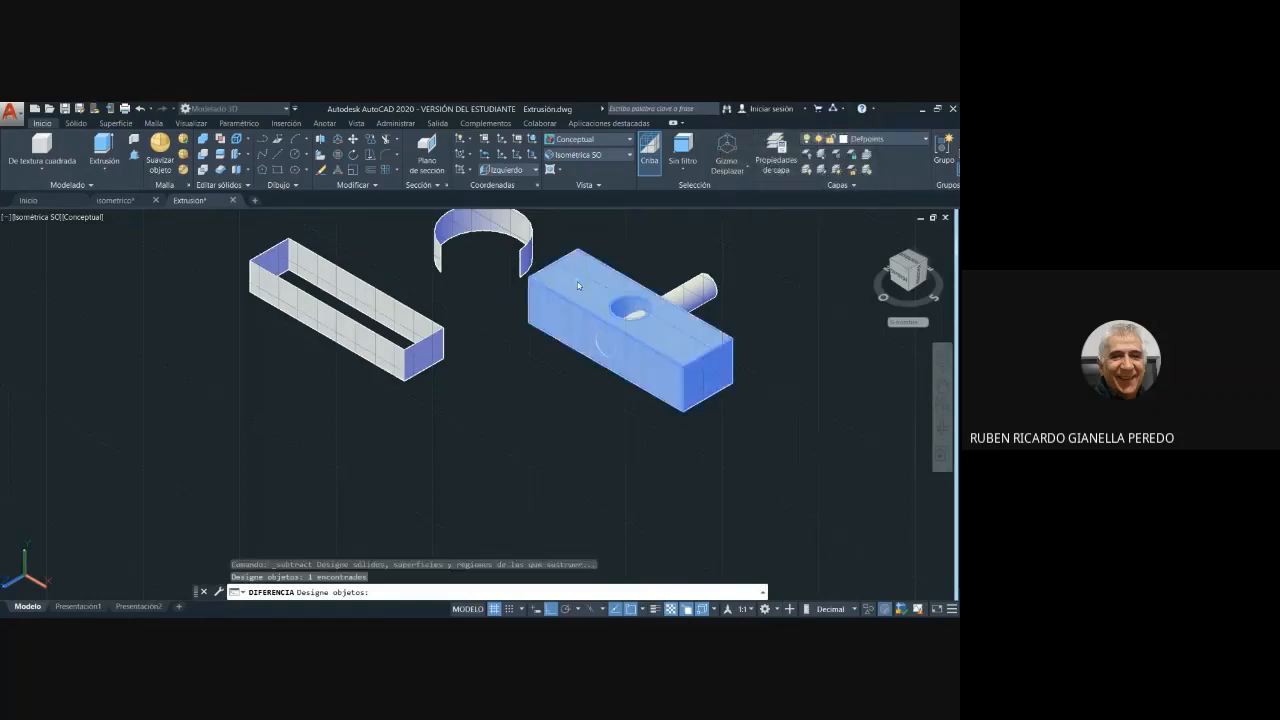
{"action": "key", "text": "Return"}
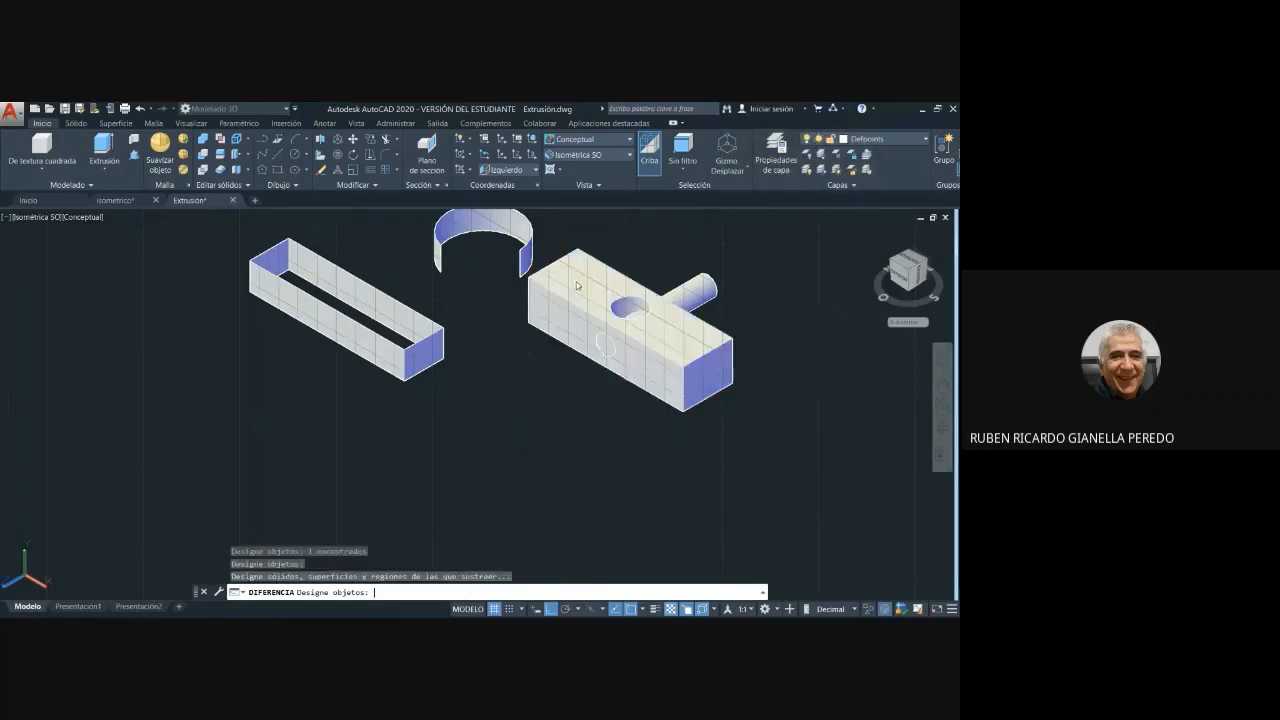
{"action": "left_click", "coordinate": [699, 292]}
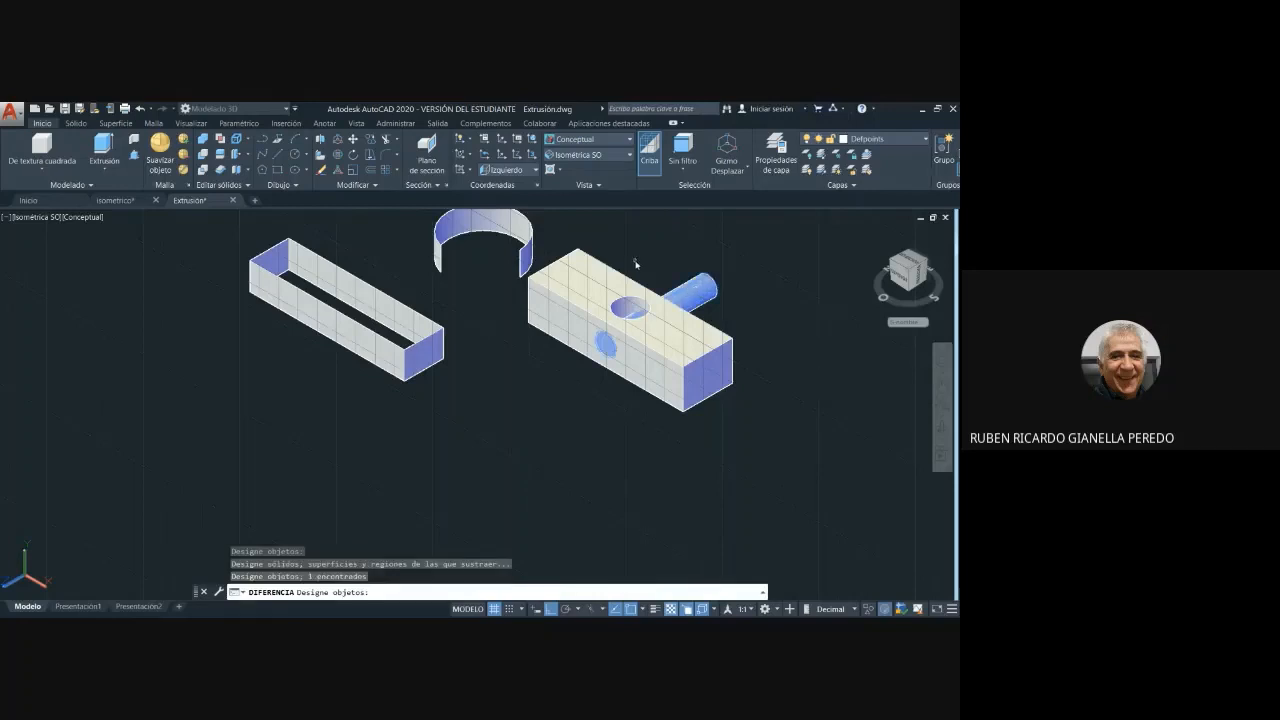
{"action": "key", "text": "Return"}
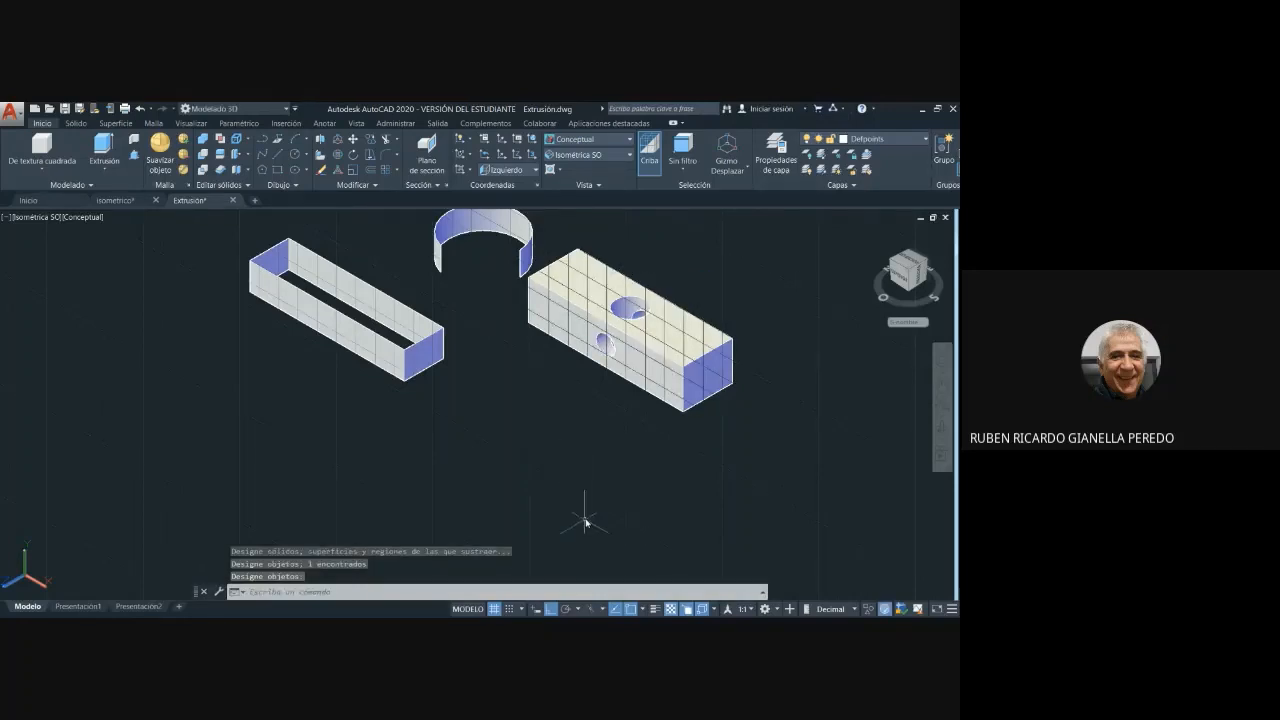
- Align the work plane with the block's end face by setting the Frontal view and returning to Isométrica SO
{"action": "middle_click_drag", "start_coordinate": [603, 491], "coordinate": [663, 428], "text": "shift"}
{"action": "scroll", "coordinate": [651, 363], "scroll_direction": "up", "scroll_amount": 5}
{"action": "middle_click_drag", "start_coordinate": [614, 335], "coordinate": [612, 338]}
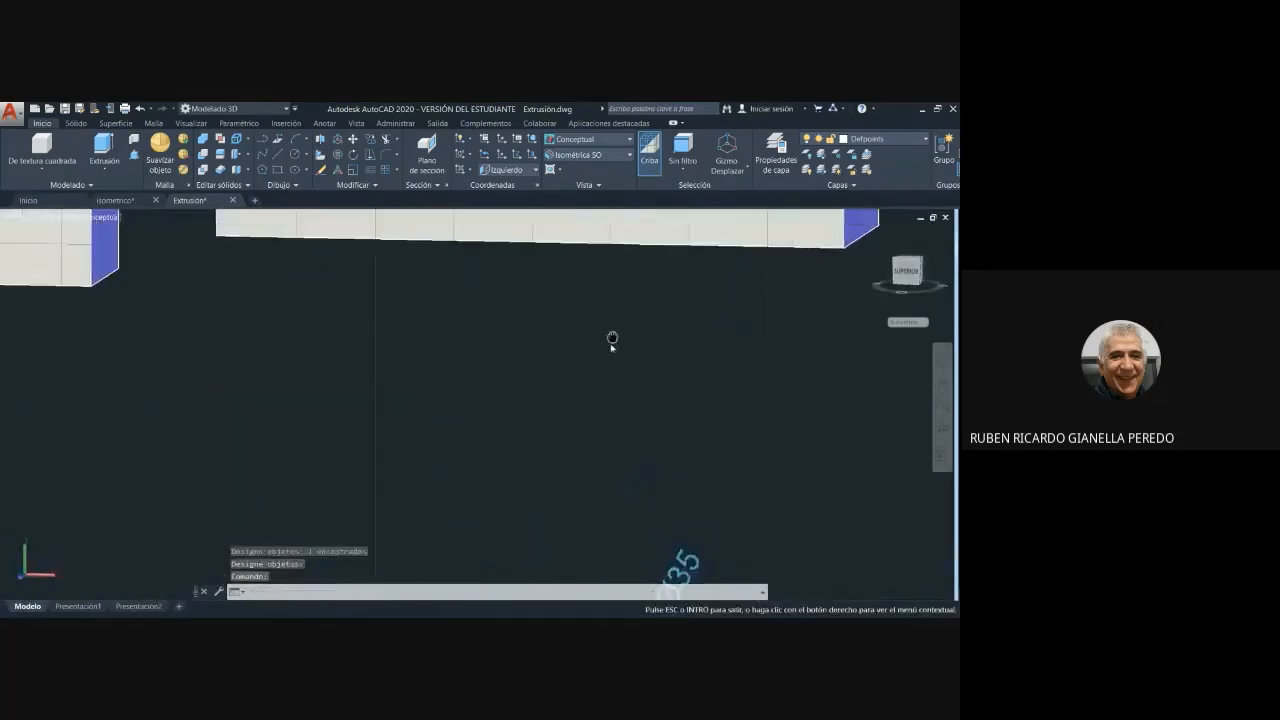
{"action": "scroll", "coordinate": [612, 340], "scroll_direction": "down", "scroll_amount": 5}
{"action": "middle_click_drag", "start_coordinate": [614, 491], "coordinate": [462, 465], "text": "shift"}
{"action": "scroll", "coordinate": [643, 444], "scroll_direction": "down", "scroll_amount": 4}
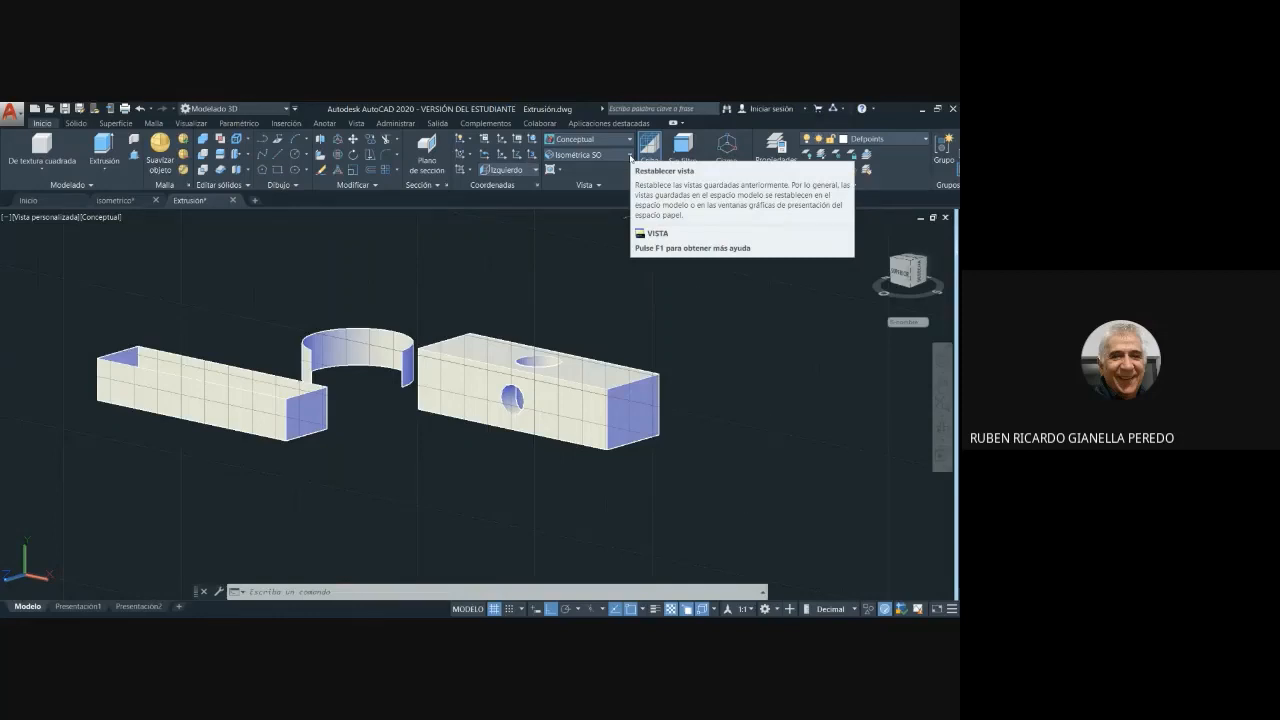
{"action": "left_click", "coordinate": [630, 156]}
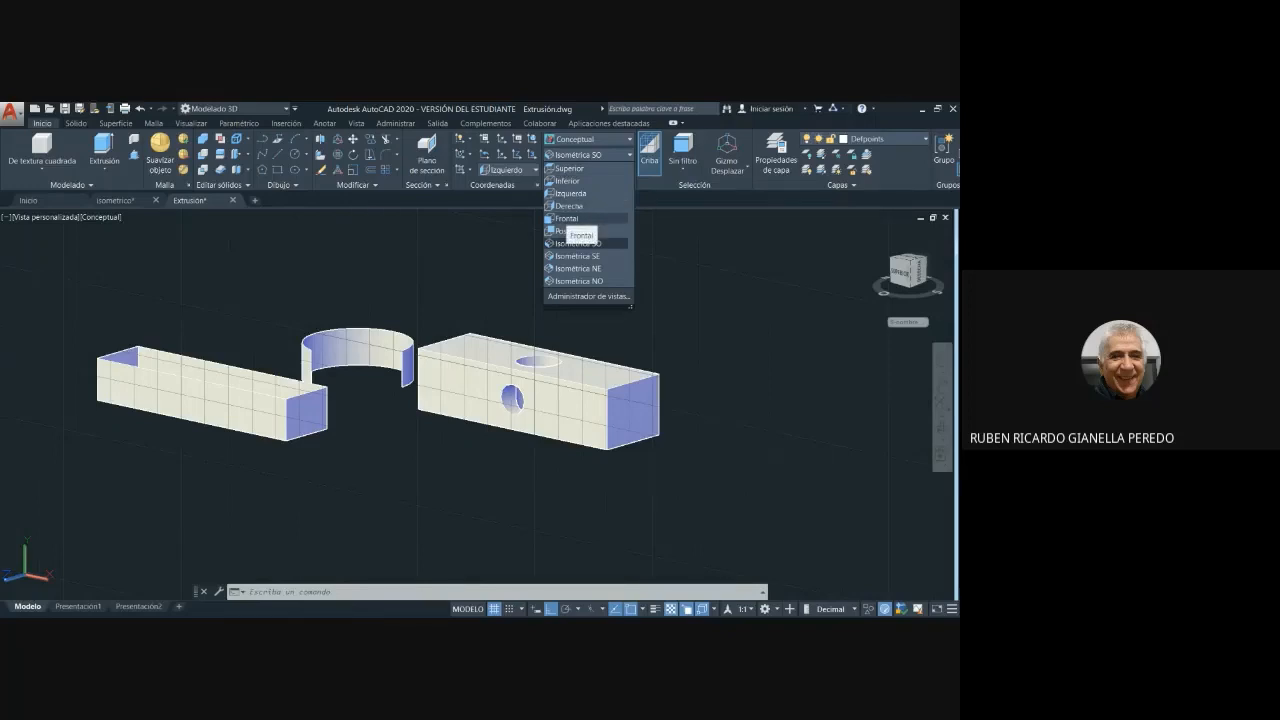
{"action": "left_click", "coordinate": [566, 218]}
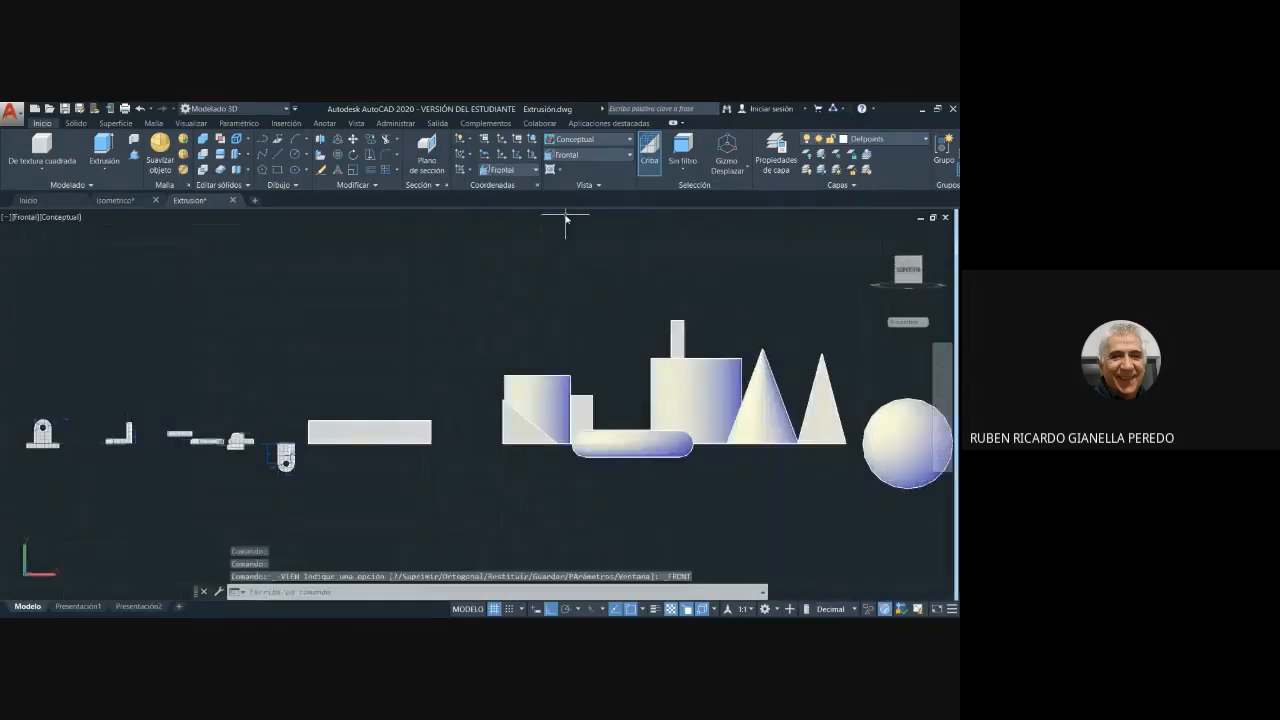
{"action": "left_click", "coordinate": [630, 155]}
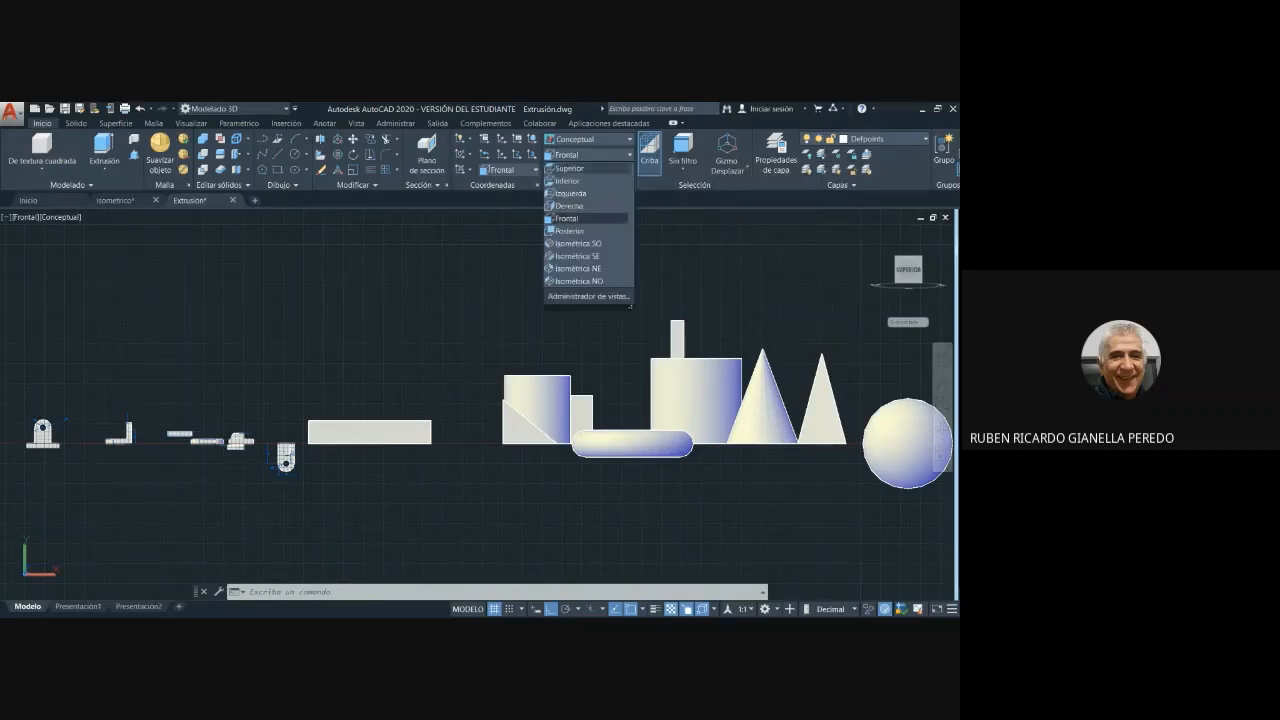
{"action": "left_click", "coordinate": [578, 243]}
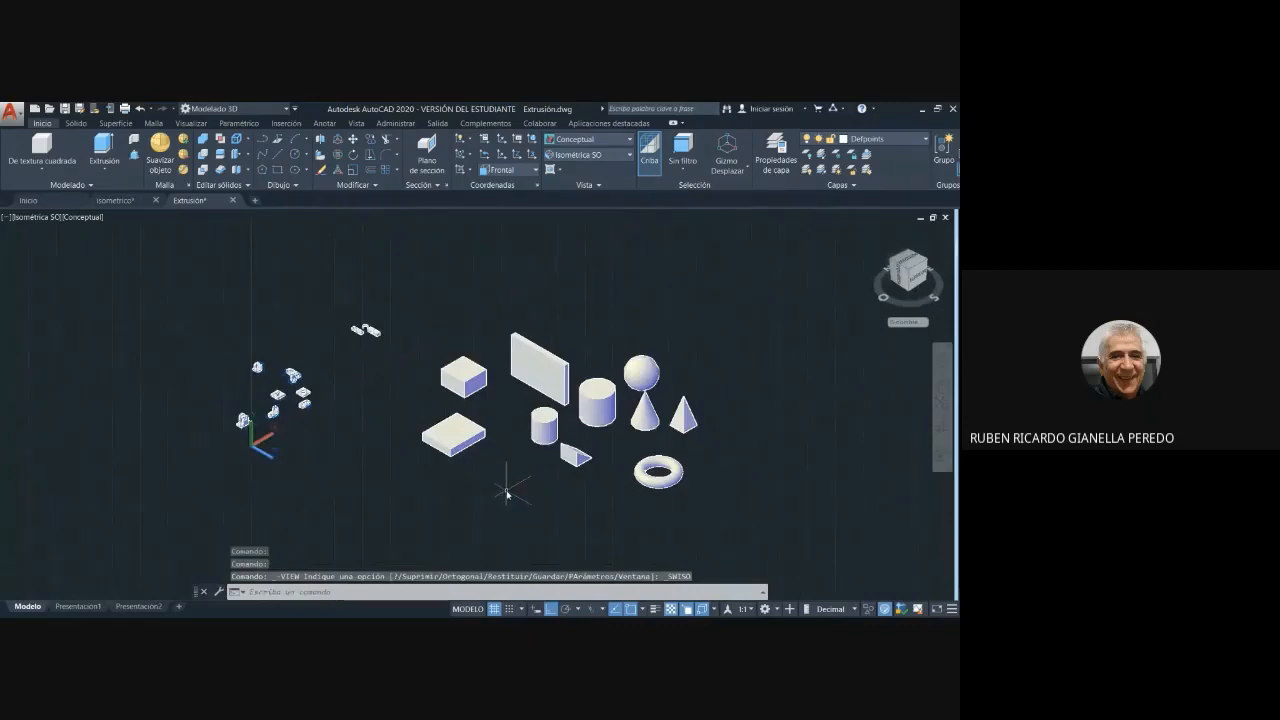
- Draw a circle with a diameter of 10 centred on the block's end face
{"action": "scroll", "coordinate": [503, 496], "scroll_direction": "up", "scroll_amount": 2}
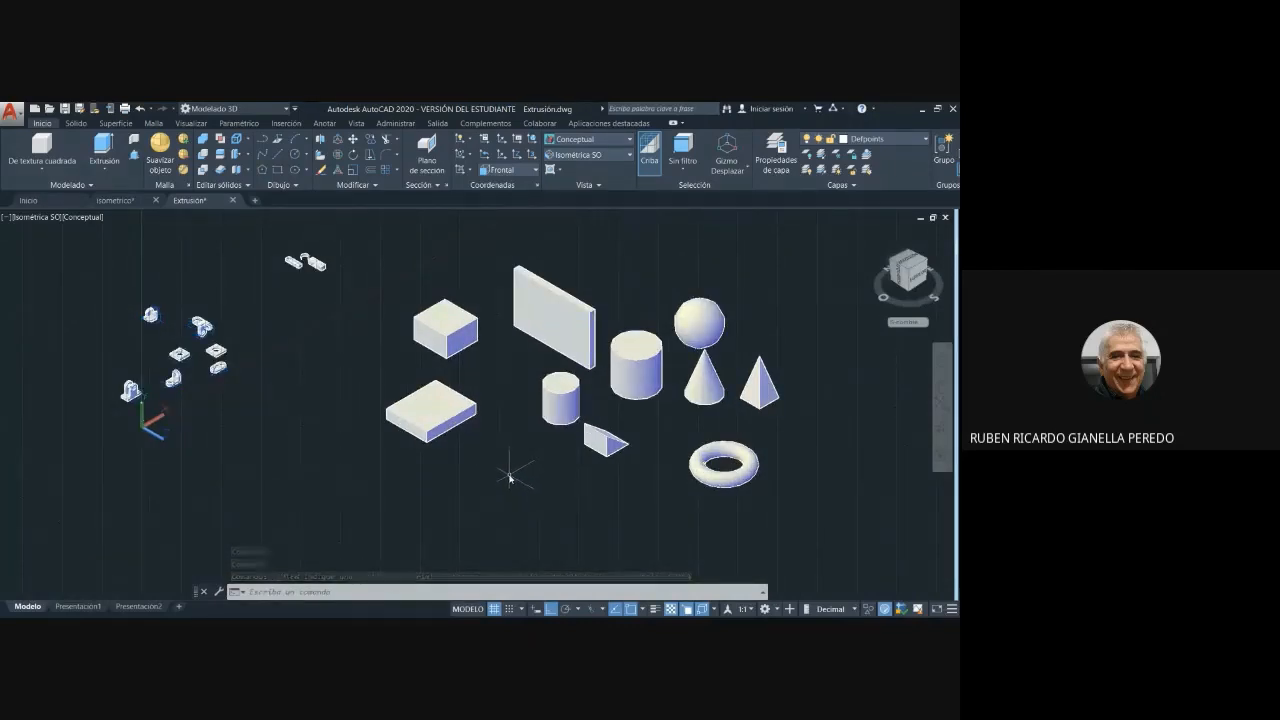
{"action": "scroll", "coordinate": [347, 428], "scroll_direction": "up", "scroll_amount": 2}
{"action": "middle_click_drag", "start_coordinate": [317, 337], "coordinate": [480, 480]}
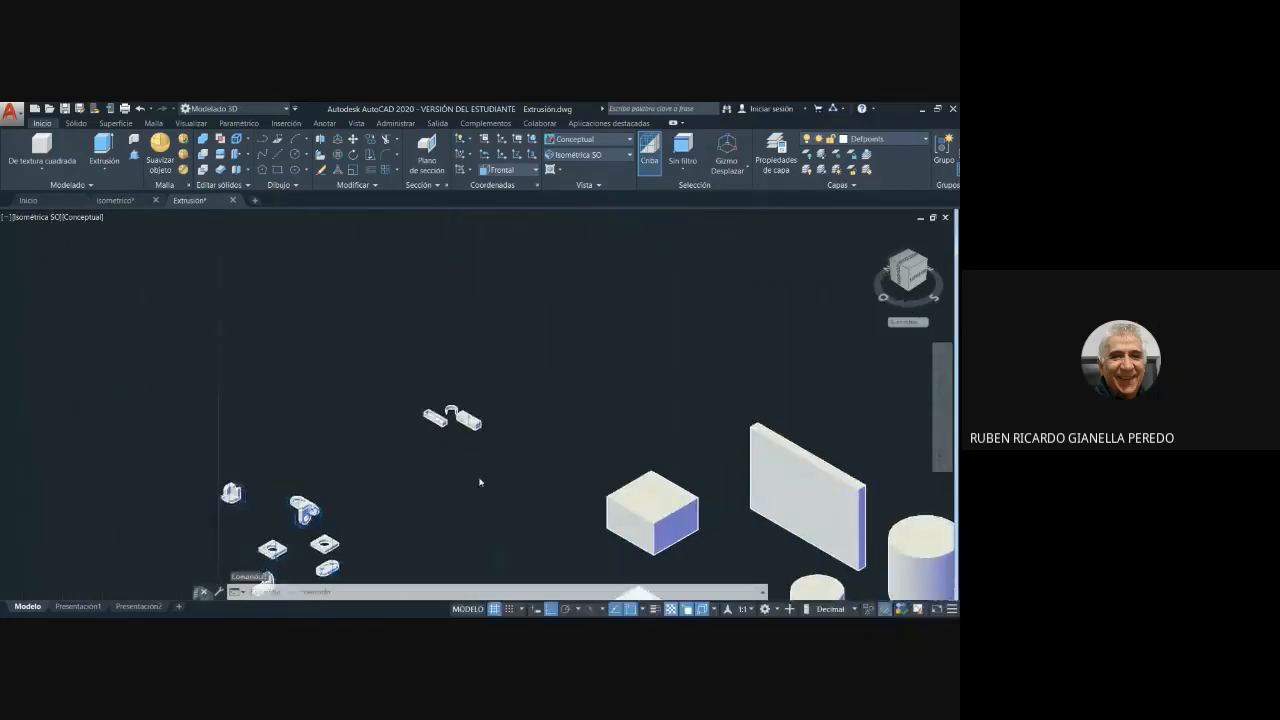
{"action": "scroll", "coordinate": [486, 431], "scroll_direction": "up", "scroll_amount": 2}
{"action": "scroll", "coordinate": [477, 380], "scroll_direction": "up", "scroll_amount": 2}
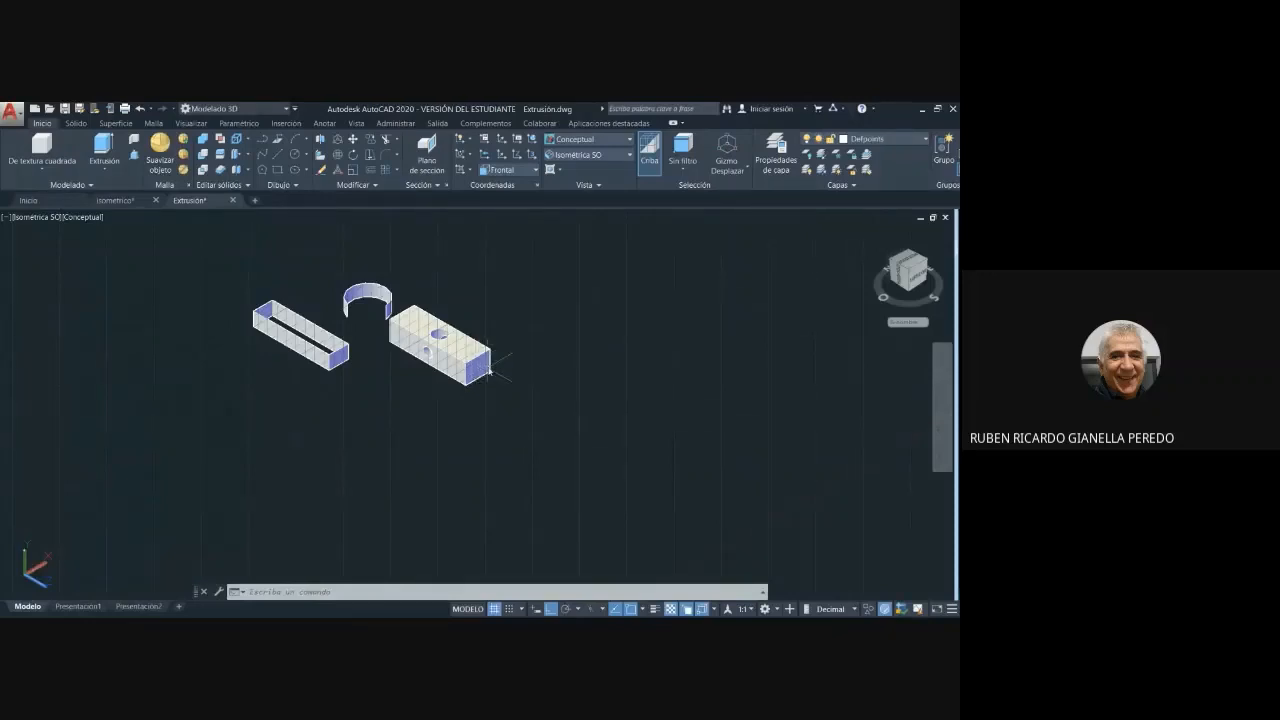
{"action": "scroll", "coordinate": [509, 383], "scroll_direction": "up", "scroll_amount": 2}
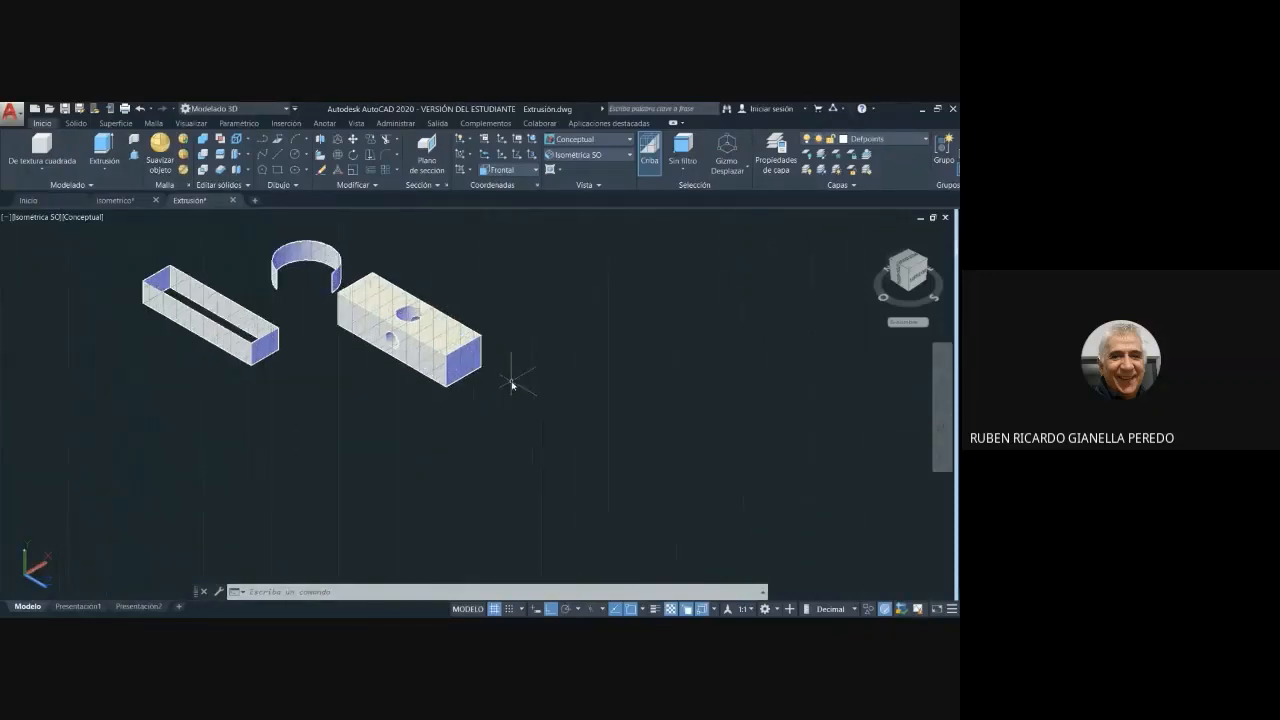
{"action": "middle_click_drag", "start_coordinate": [509, 383], "coordinate": [583, 434]}
{"action": "scroll", "coordinate": [580, 428], "scroll_direction": "up", "scroll_amount": 2}
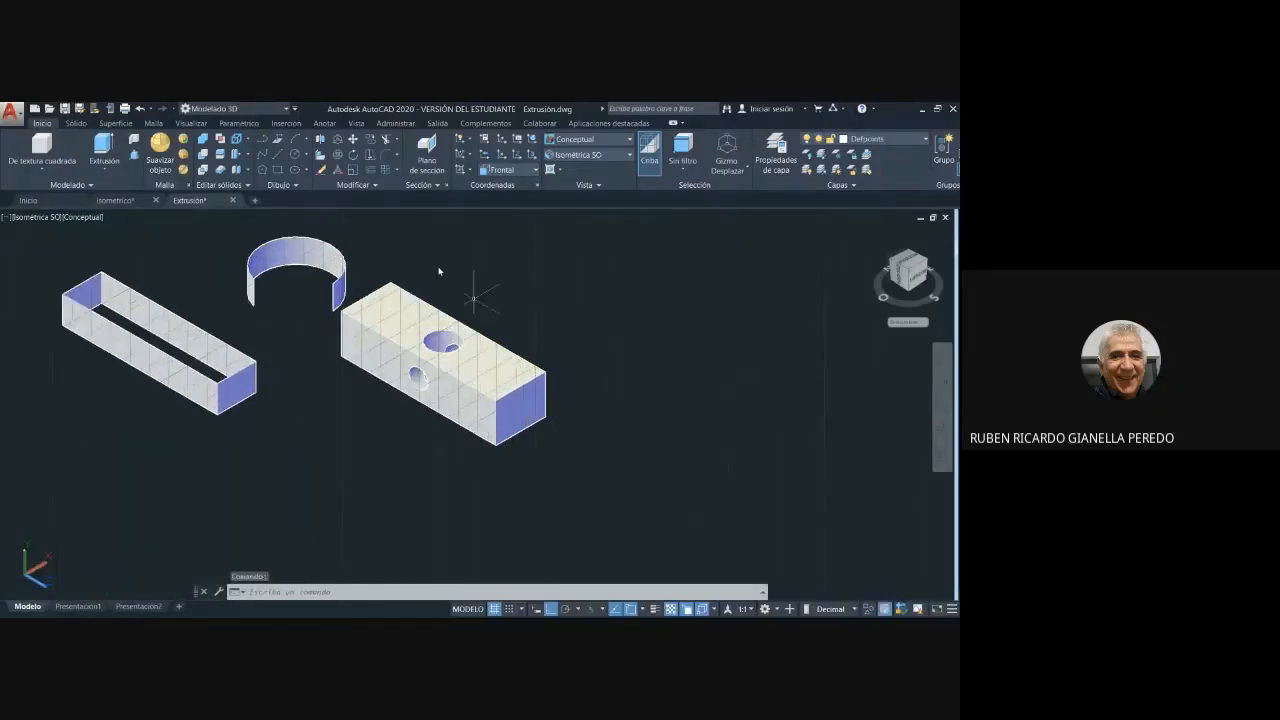
{"action": "left_click", "coordinate": [295, 155]}
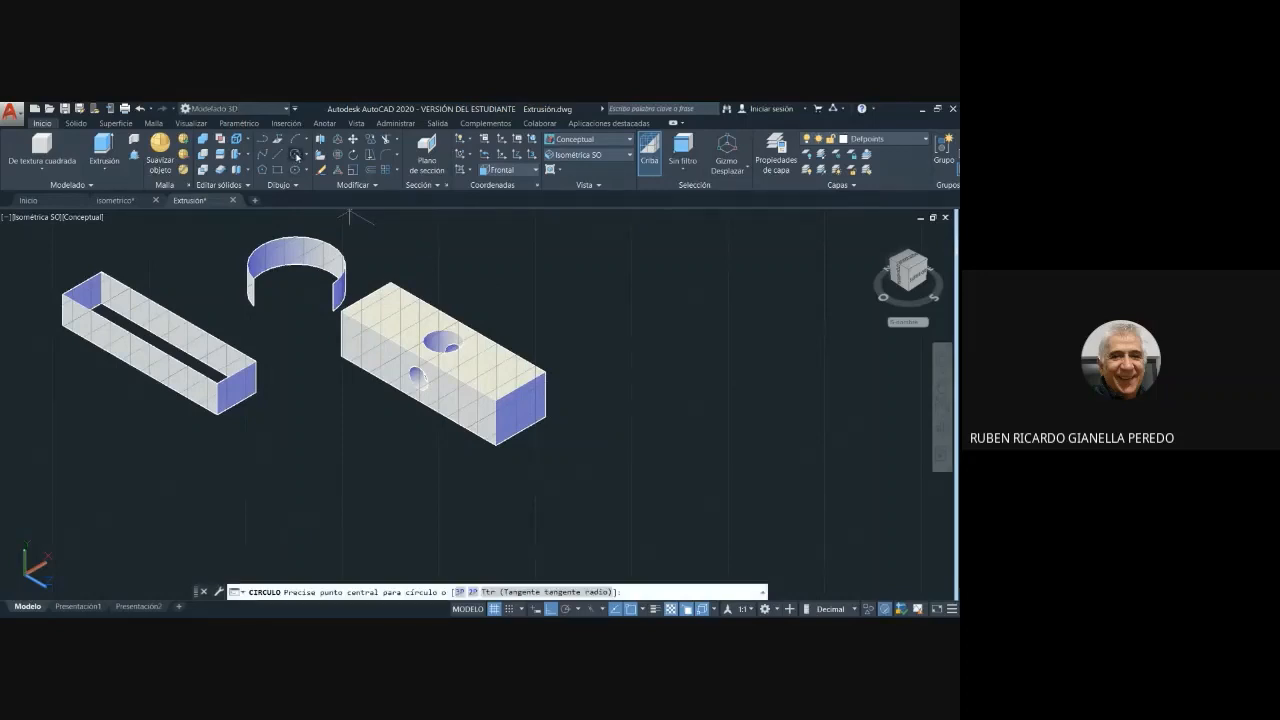
{"action": "left_click", "coordinate": [522, 414]}
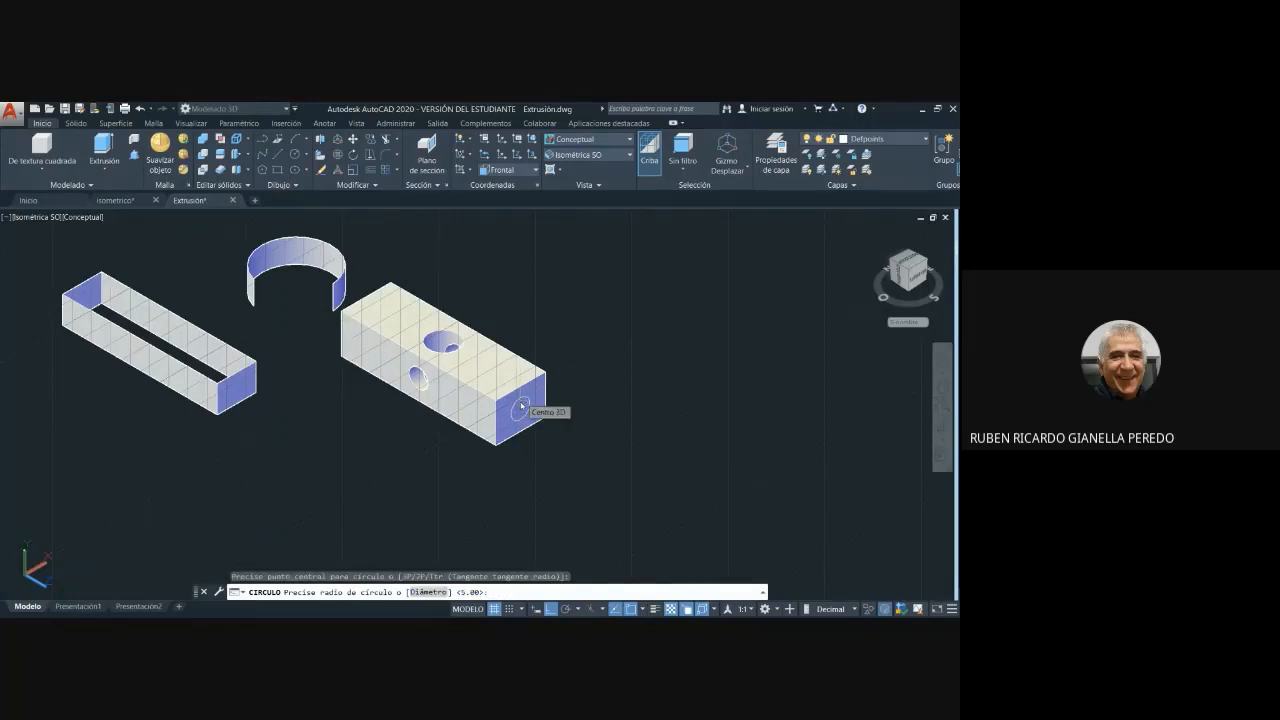
{"action": "type", "text": "d"}
{"action": "key", "text": "Return"}
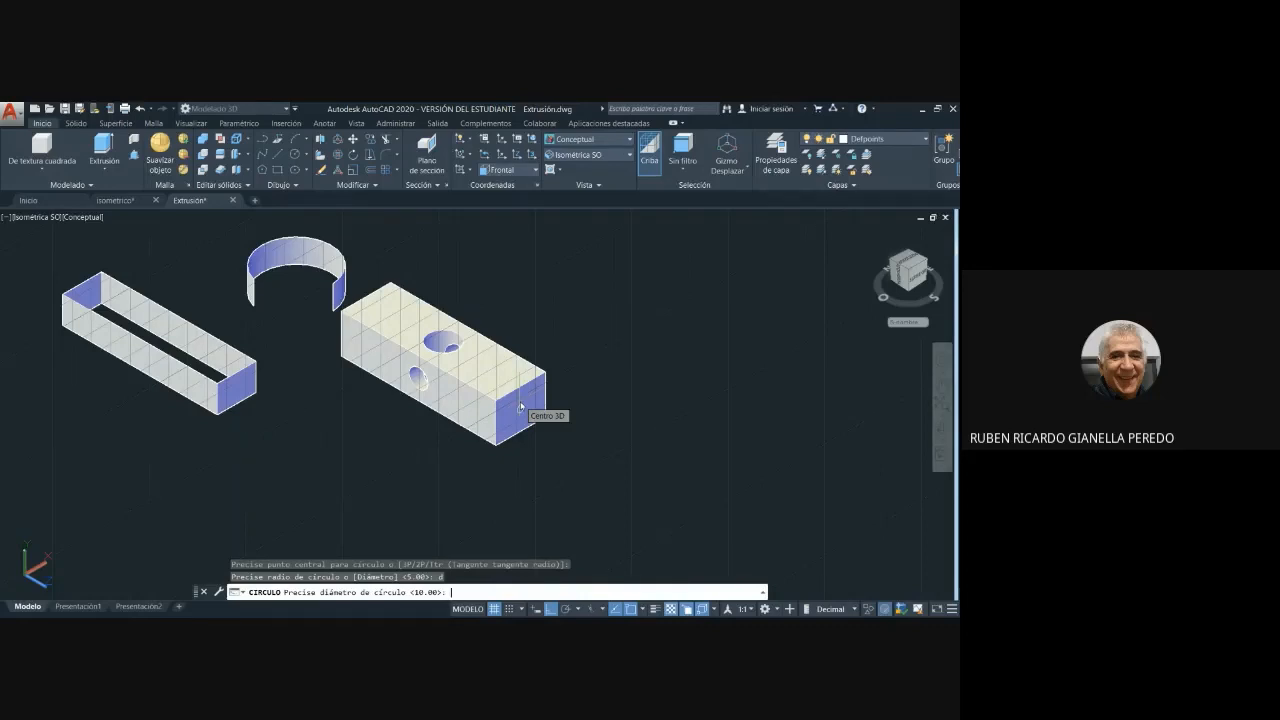
{"action": "type", "text": "10"}
{"action": "key", "text": "Return"}
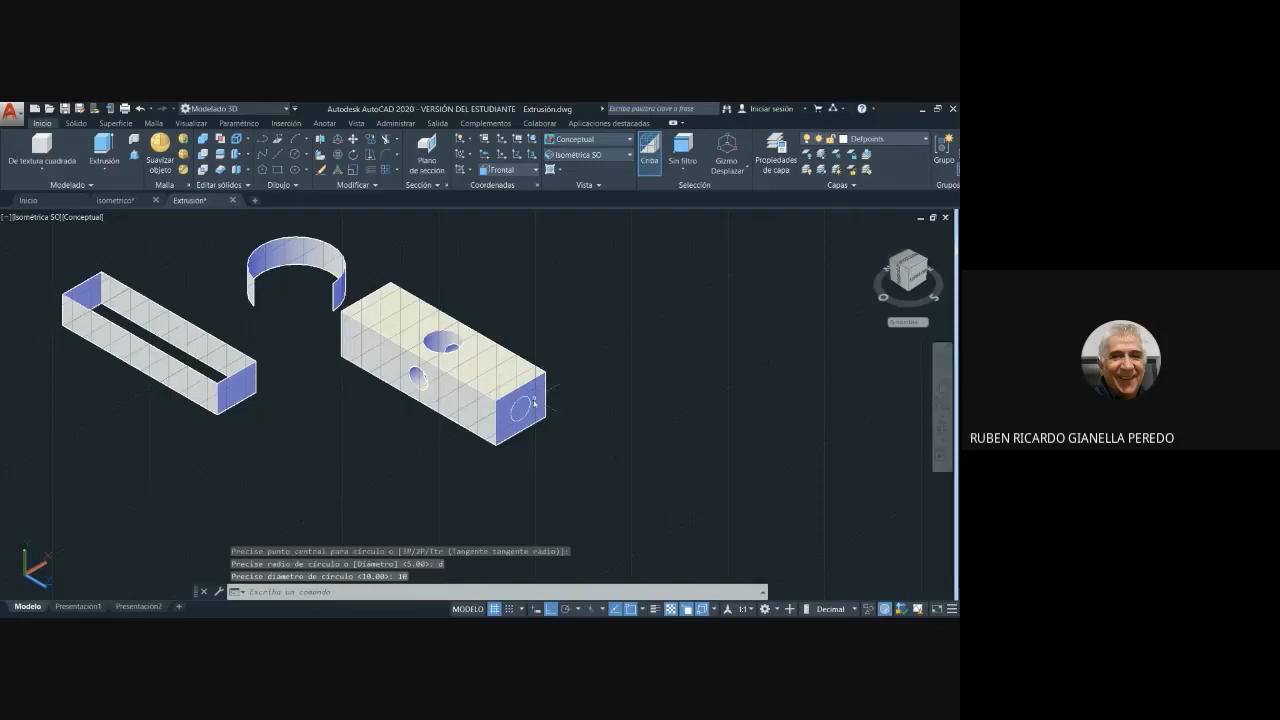
- Extrude the end-face circle as a solid cylinder through the block's full length, projecting beyond its opposite end
{"action": "left_click", "coordinate": [104, 148]}
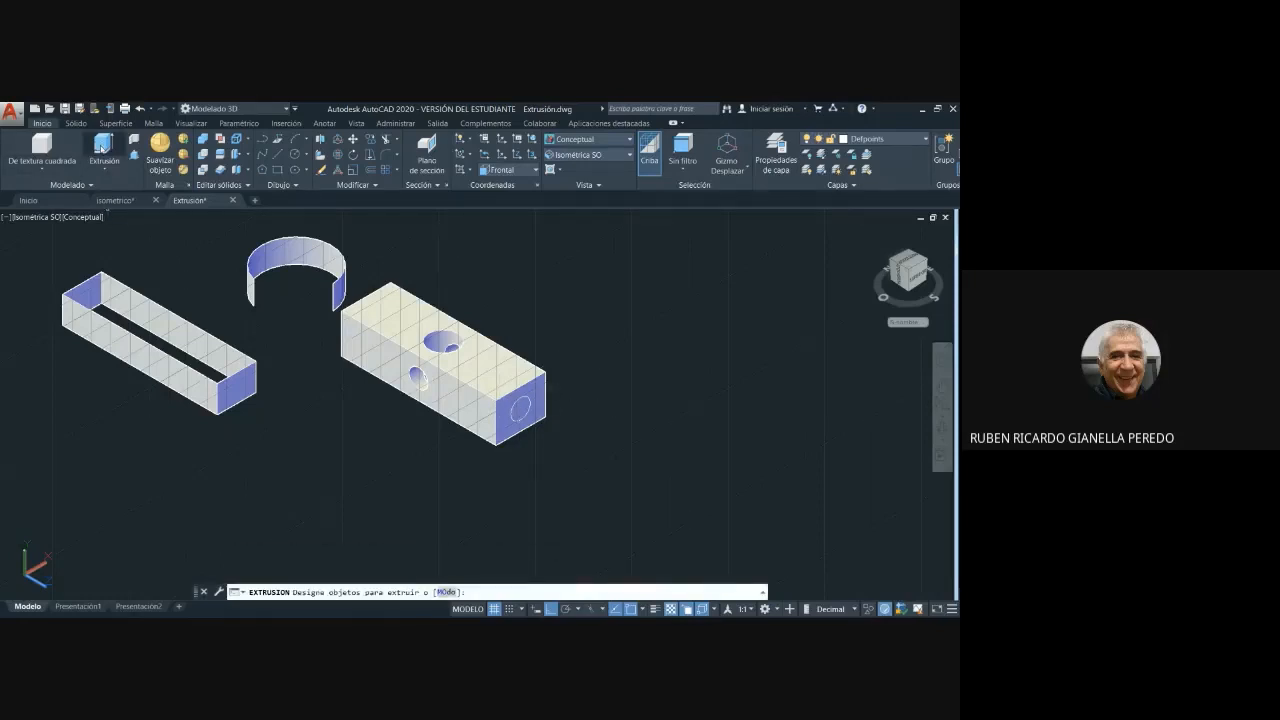
{"action": "left_click", "coordinate": [519, 400]}
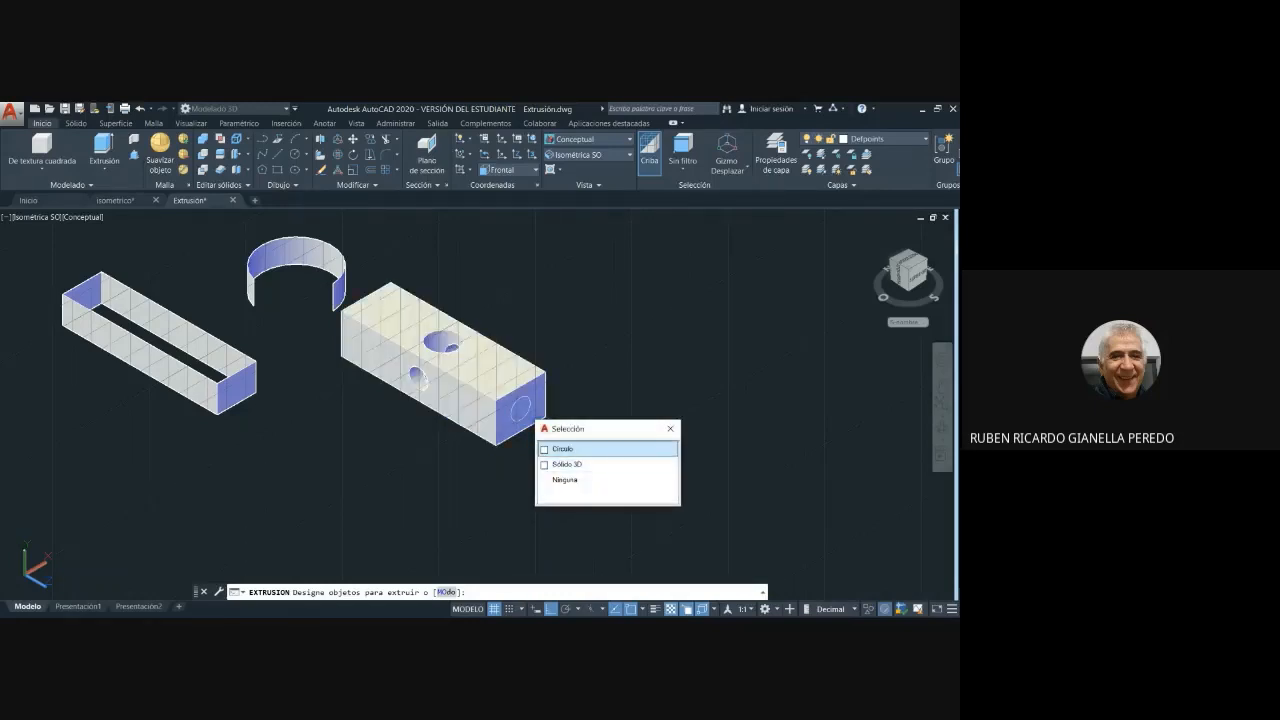
{"action": "left_click", "coordinate": [545, 449]}
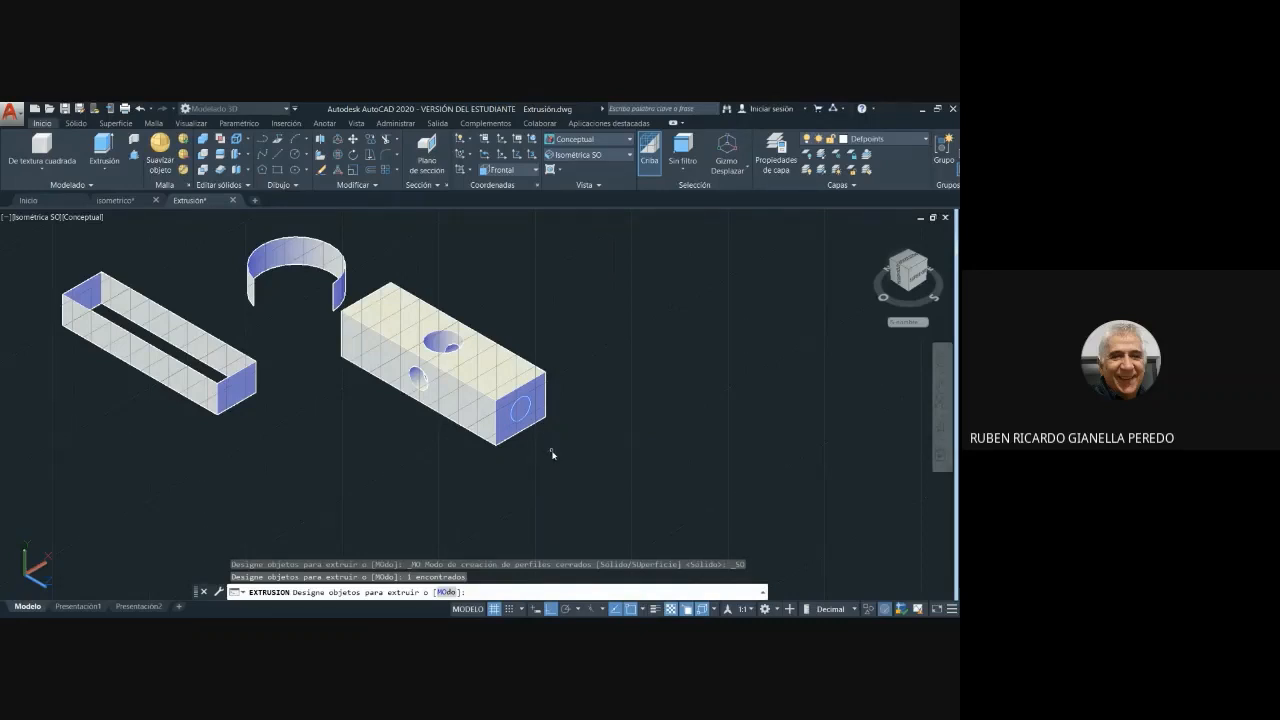
{"action": "key", "text": "Return"}
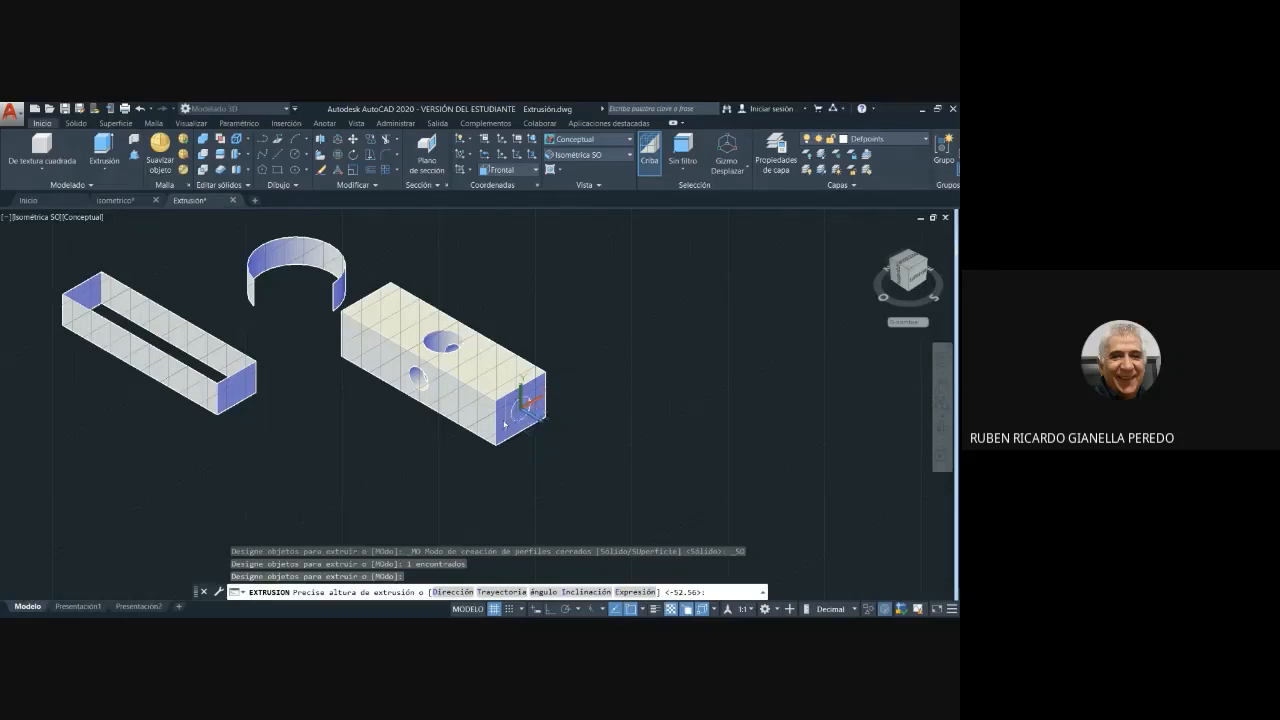
{"action": "left_click", "coordinate": [330, 303]}
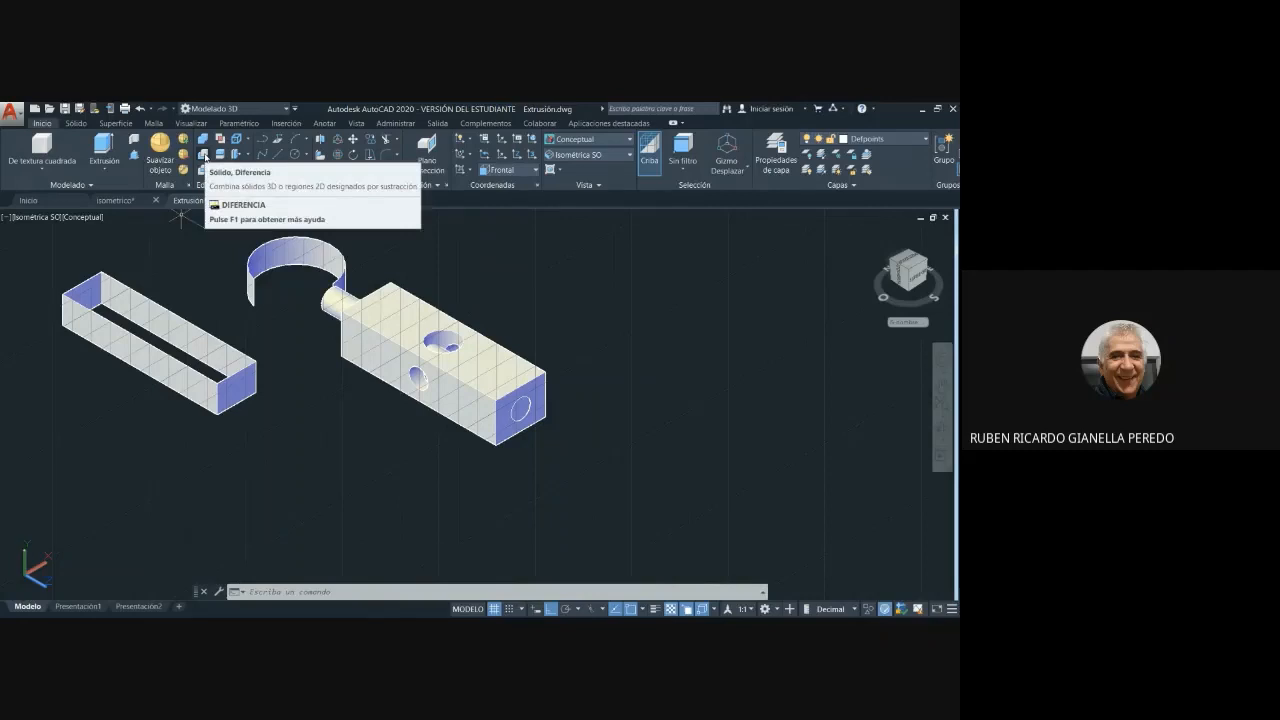
- Subtract the lengthwise cylinder from the block with Diferencia to cut a round hole through both end faces
{"action": "left_click", "coordinate": [203, 155]}
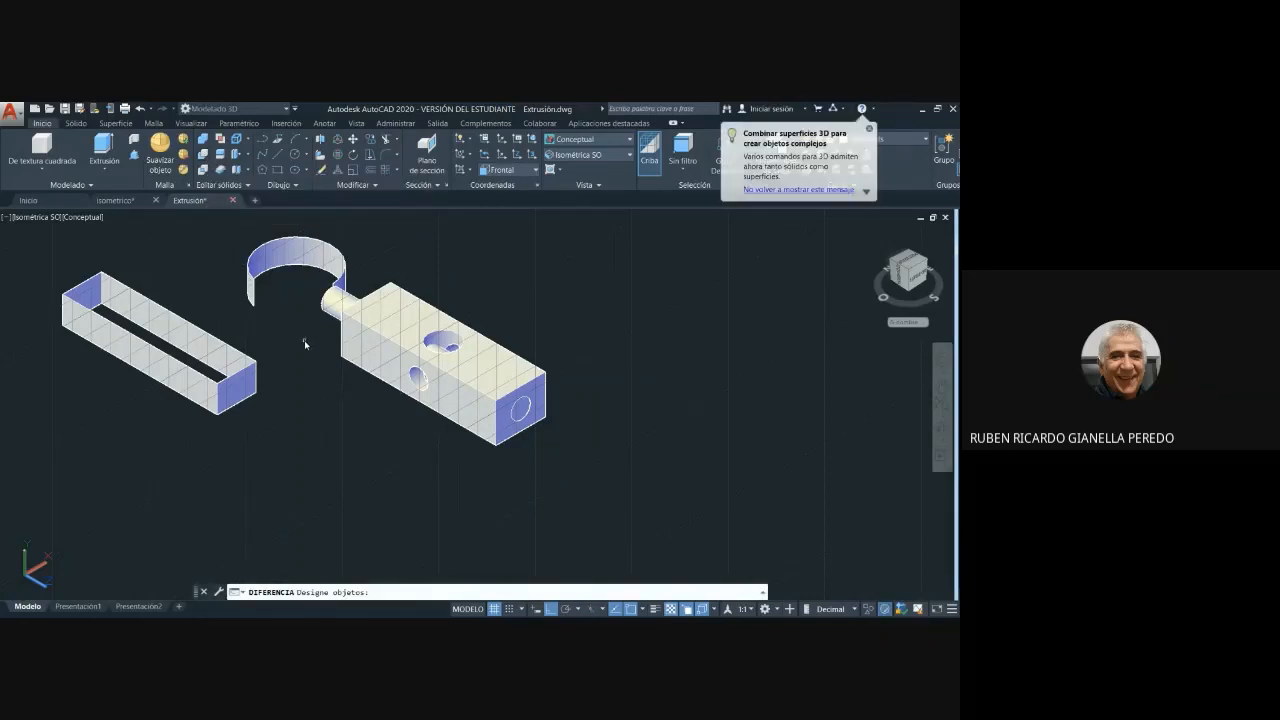
{"action": "left_click", "coordinate": [478, 369]}
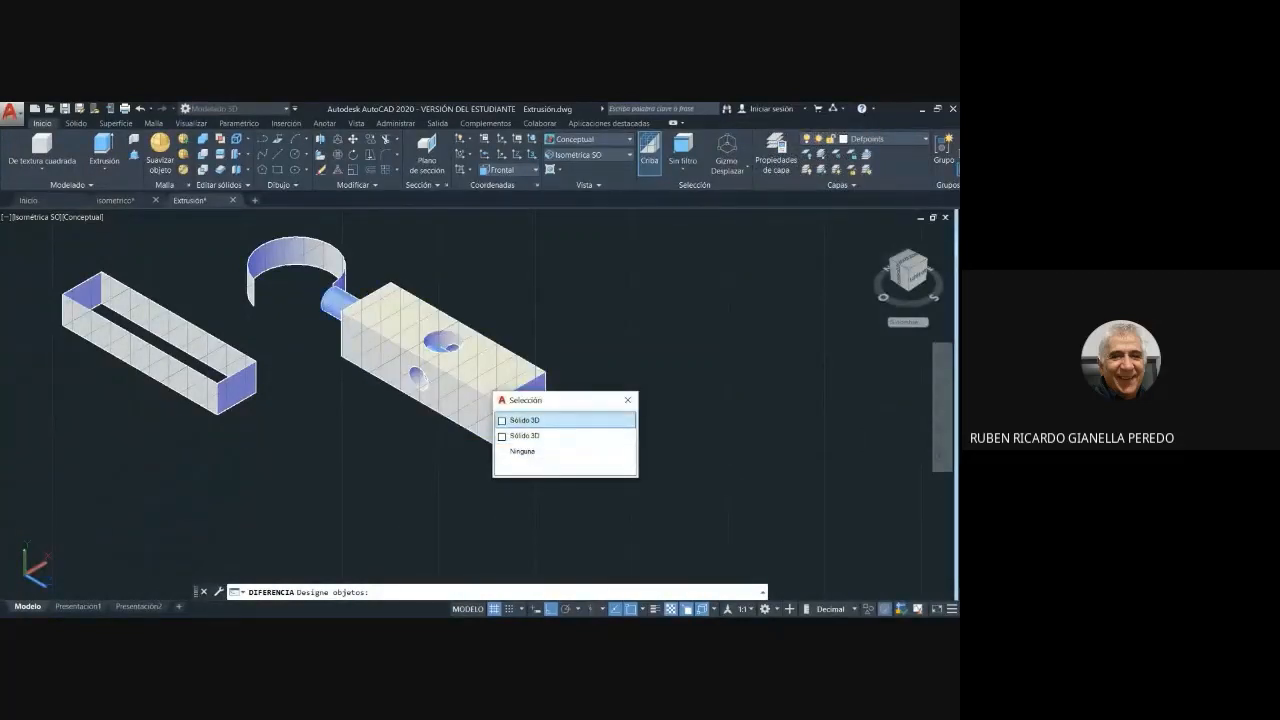
{"action": "left_click", "coordinate": [504, 419]}
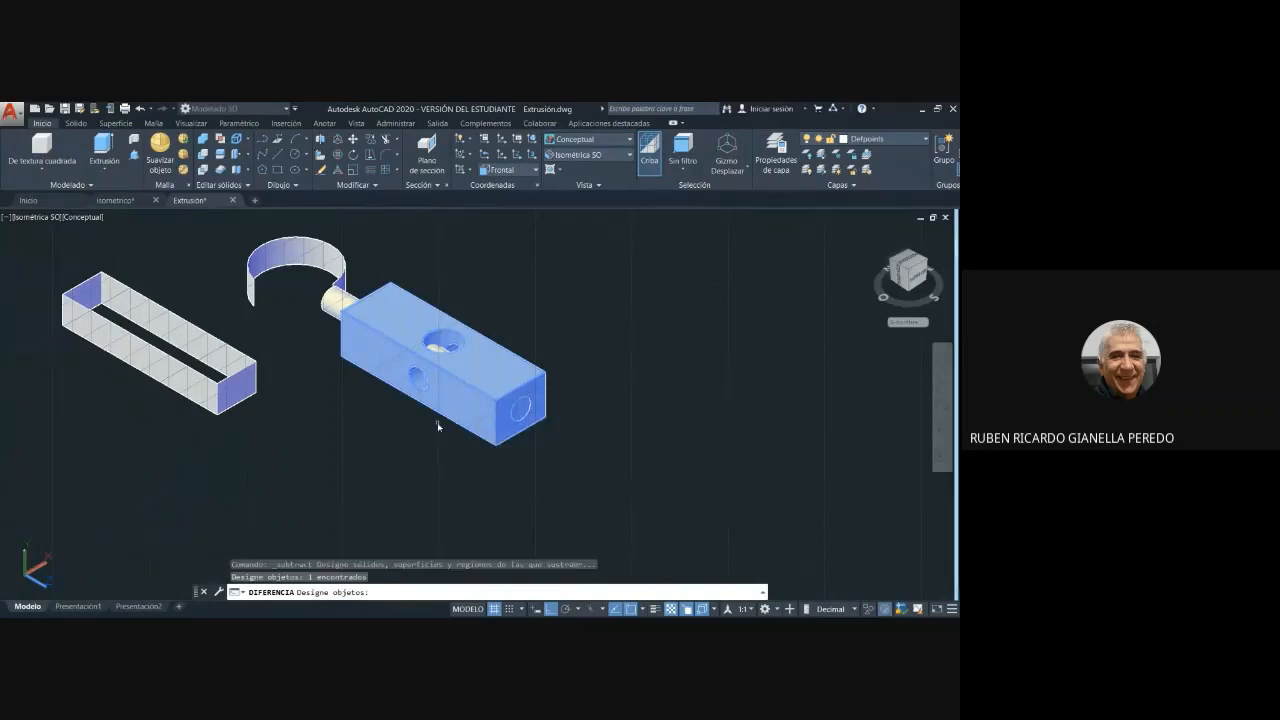
{"action": "key", "text": "Return"}
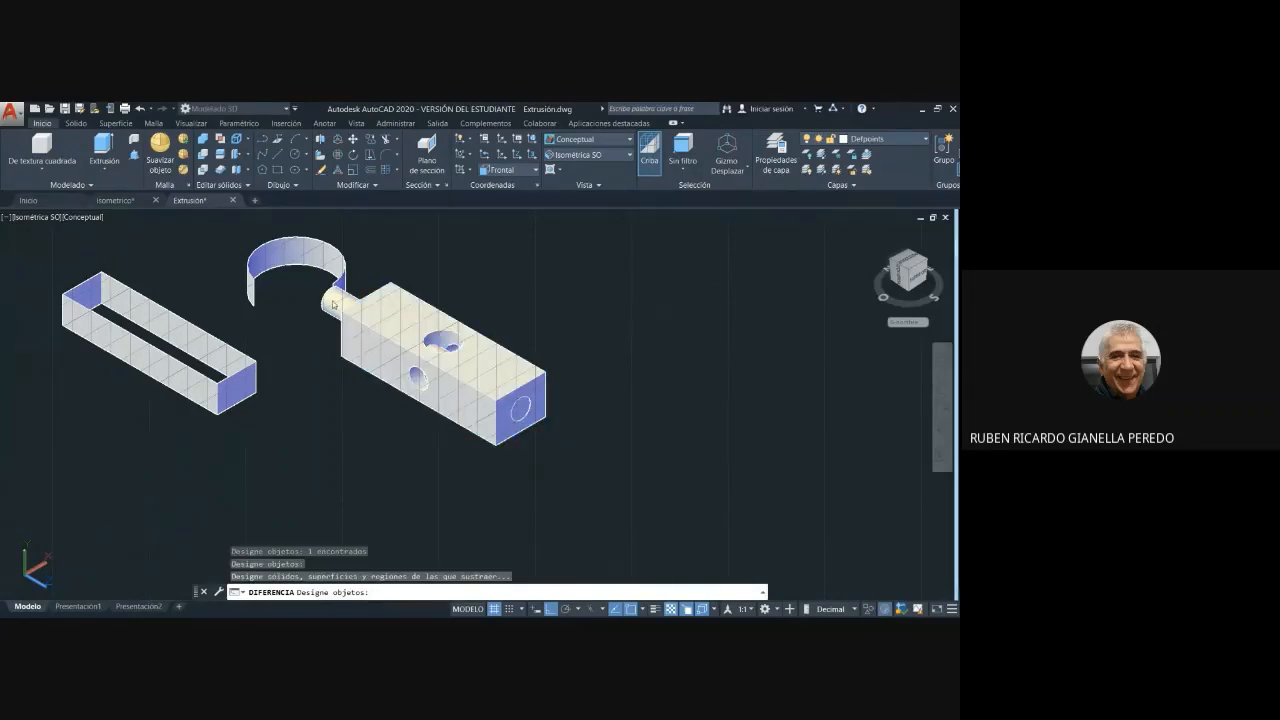
{"action": "scroll", "coordinate": [330, 309], "scroll_direction": "up", "scroll_amount": 5}
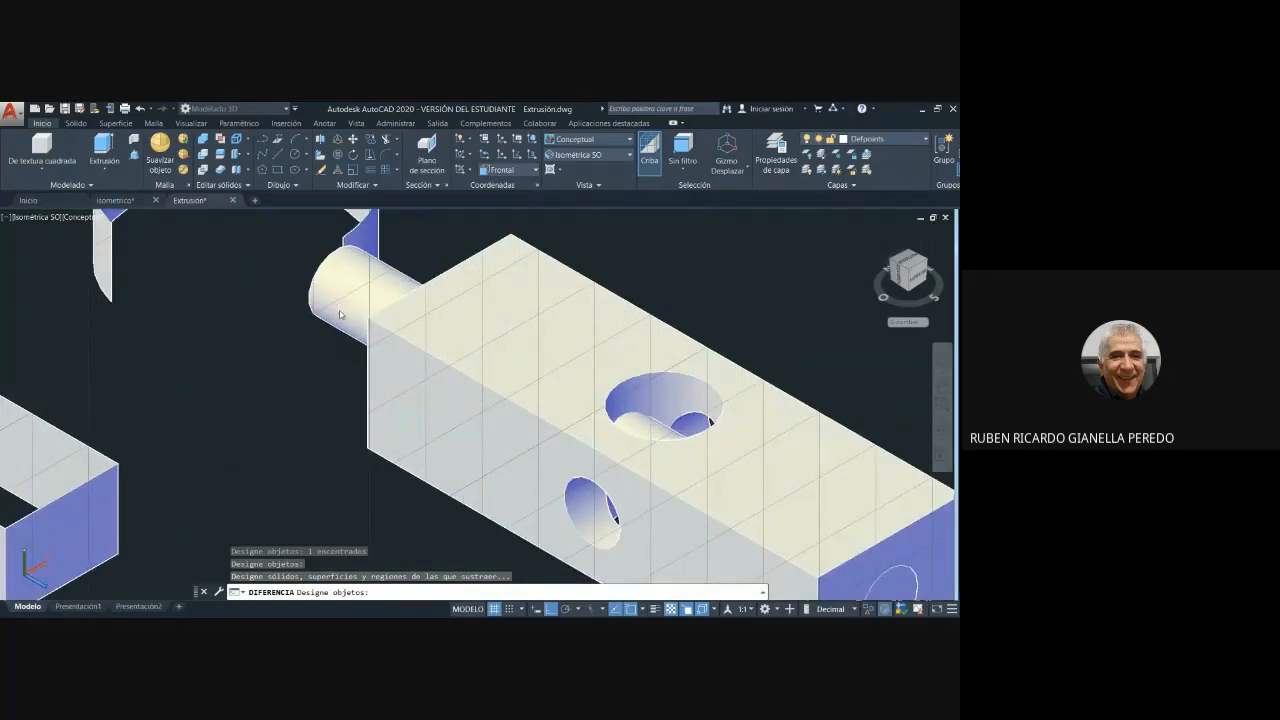
{"action": "left_click", "coordinate": [339, 314]}
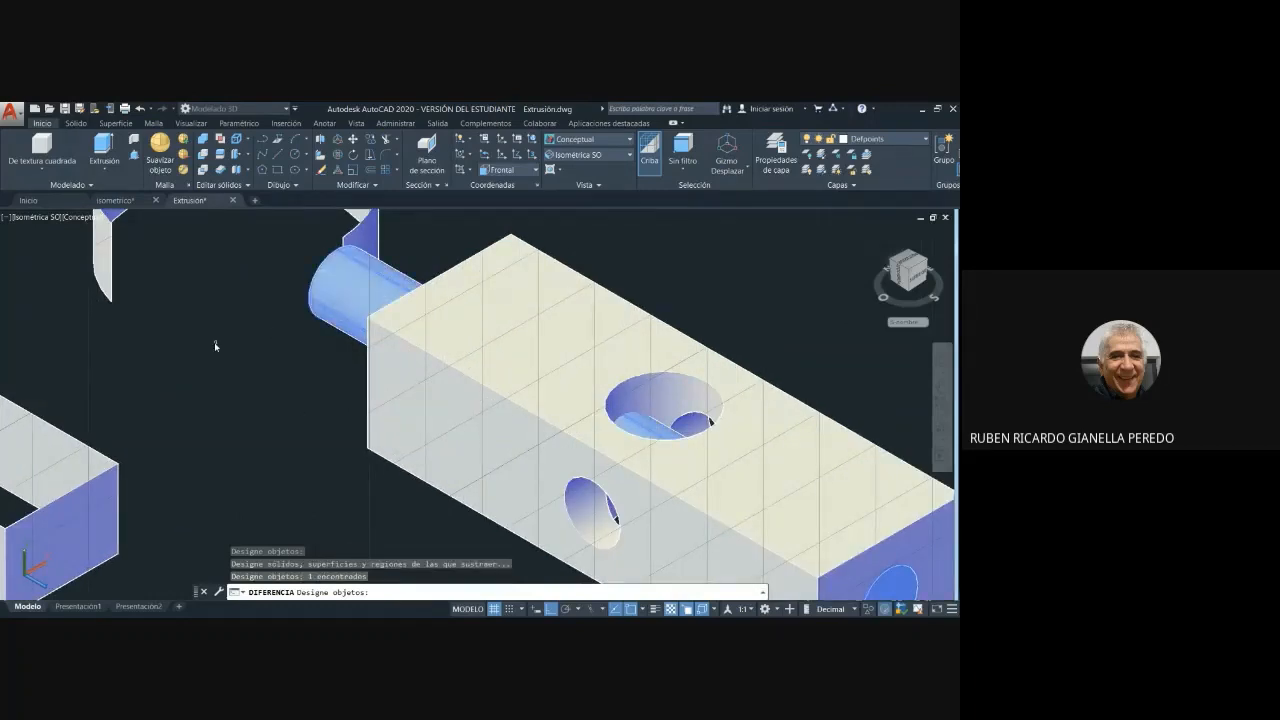
{"action": "key", "text": "Return"}
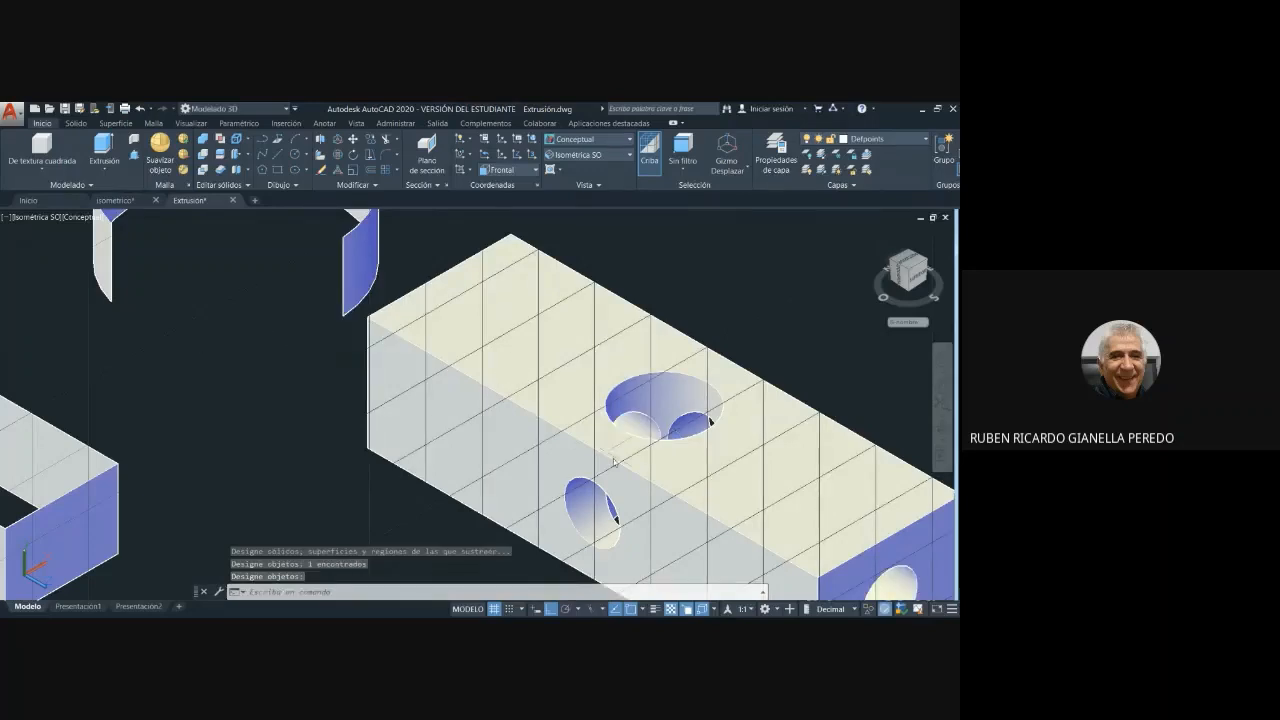
- Examine the holes through the block's top, side and end faces up close and from different angles
{"action": "middle_click_drag", "start_coordinate": [840, 584], "coordinate": [711, 511]}
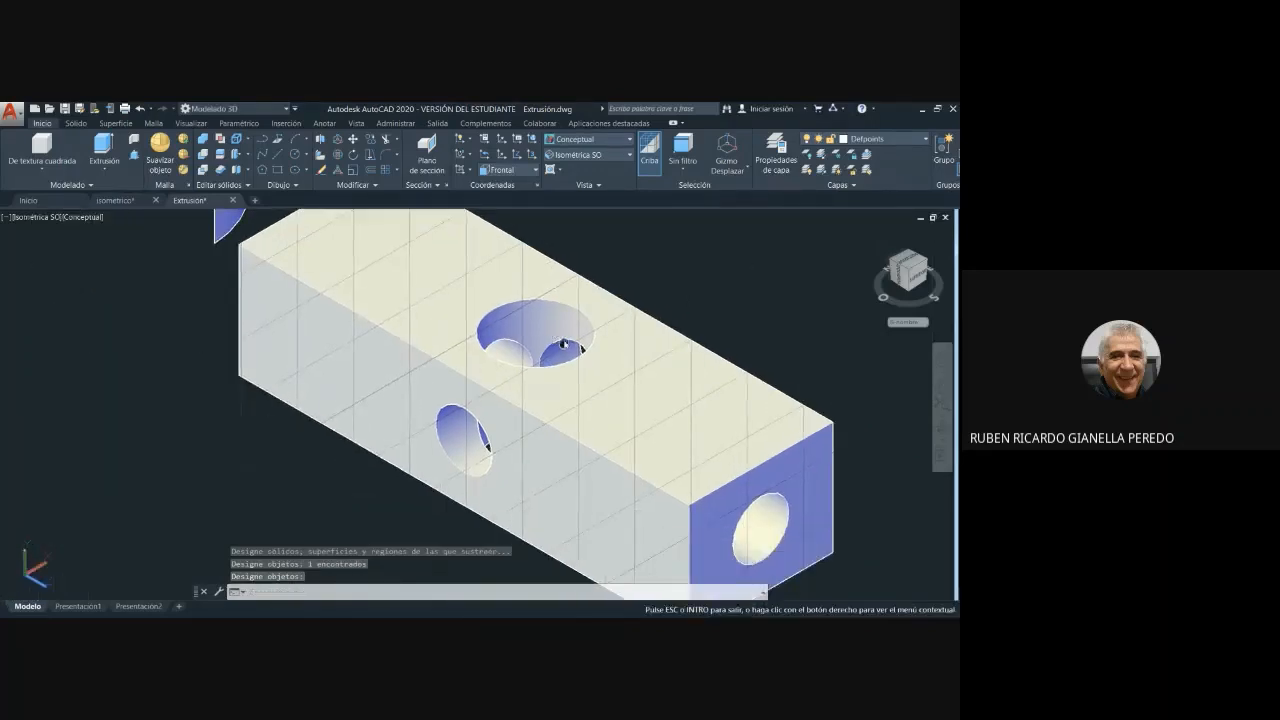
{"action": "mouse_move", "coordinate": [363, 351]}
{"action": "middle_mouse_down", "text": "shift"}
{"action": "mouse_move", "coordinate": [669, 434]}
{"action": "mouse_move", "coordinate": [671, 451]}
{"action": "middle_mouse_up", "text": "shift"}
{"action": "scroll", "coordinate": [709, 449], "scroll_direction": "up", "scroll_amount": 6}
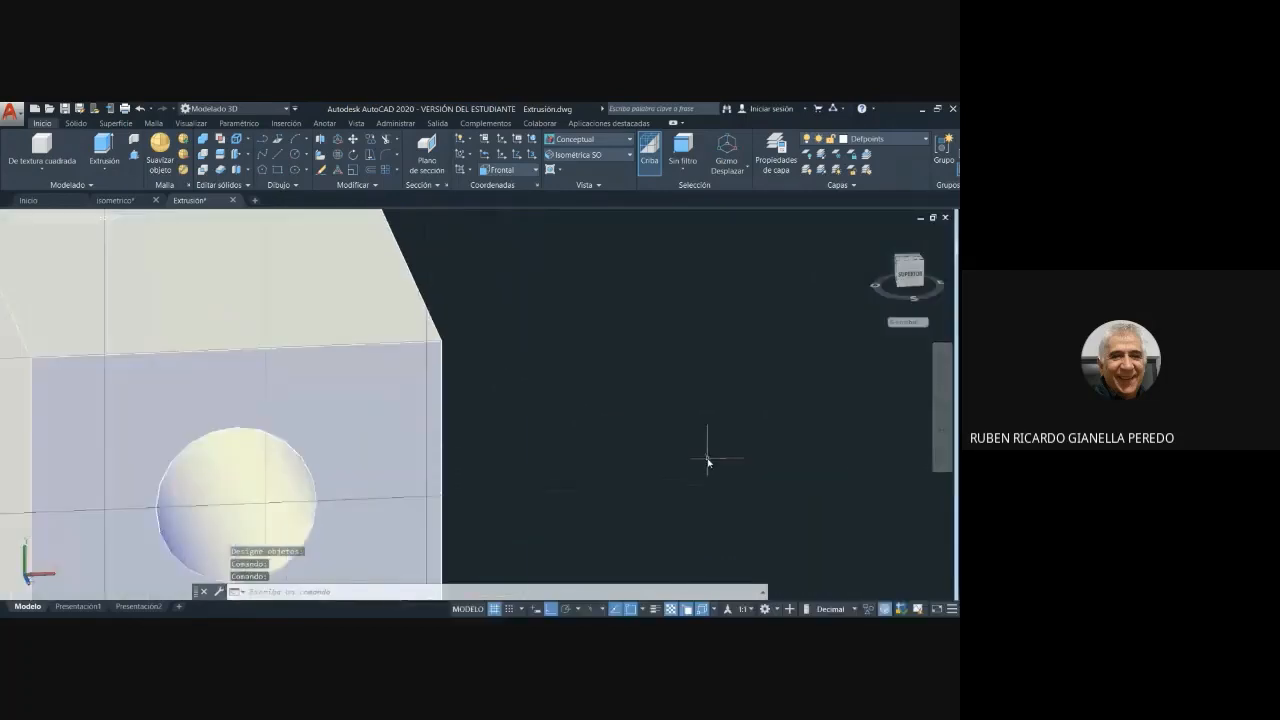
{"action": "middle_click_drag", "start_coordinate": [541, 417], "coordinate": [551, 277]}
{"action": "right_click", "coordinate": [510, 350], "text": "shift"}
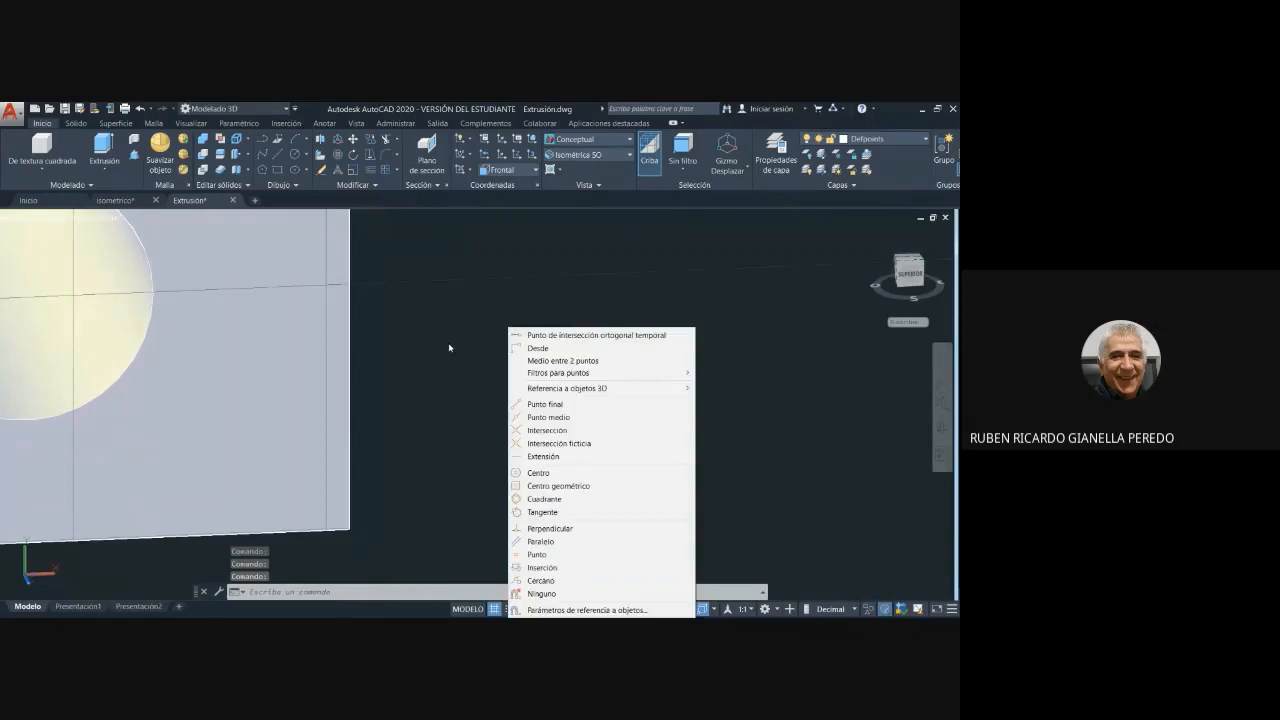
{"action": "left_click", "coordinate": [466, 349]}
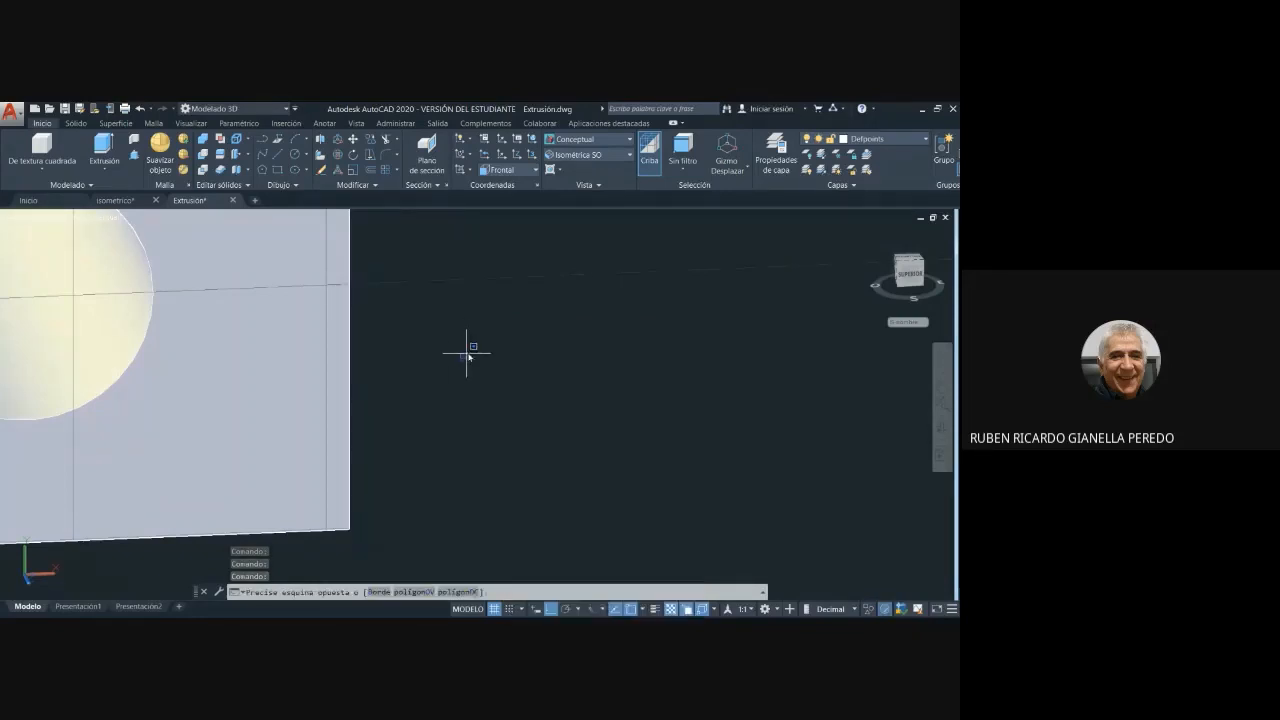
{"action": "middle_click_drag", "start_coordinate": [466, 349], "coordinate": [630, 385]}
{"action": "scroll", "coordinate": [629, 380], "scroll_direction": "down", "scroll_amount": 10}
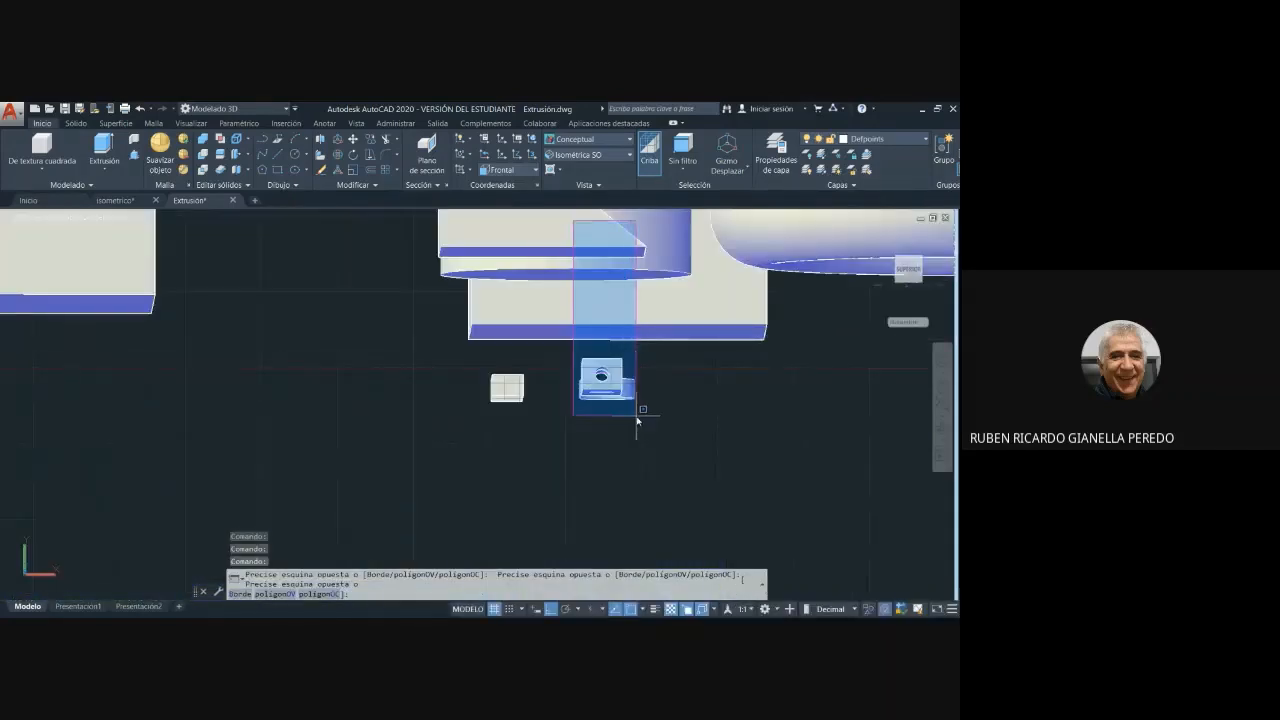
{"action": "left_click", "coordinate": [646, 410]}
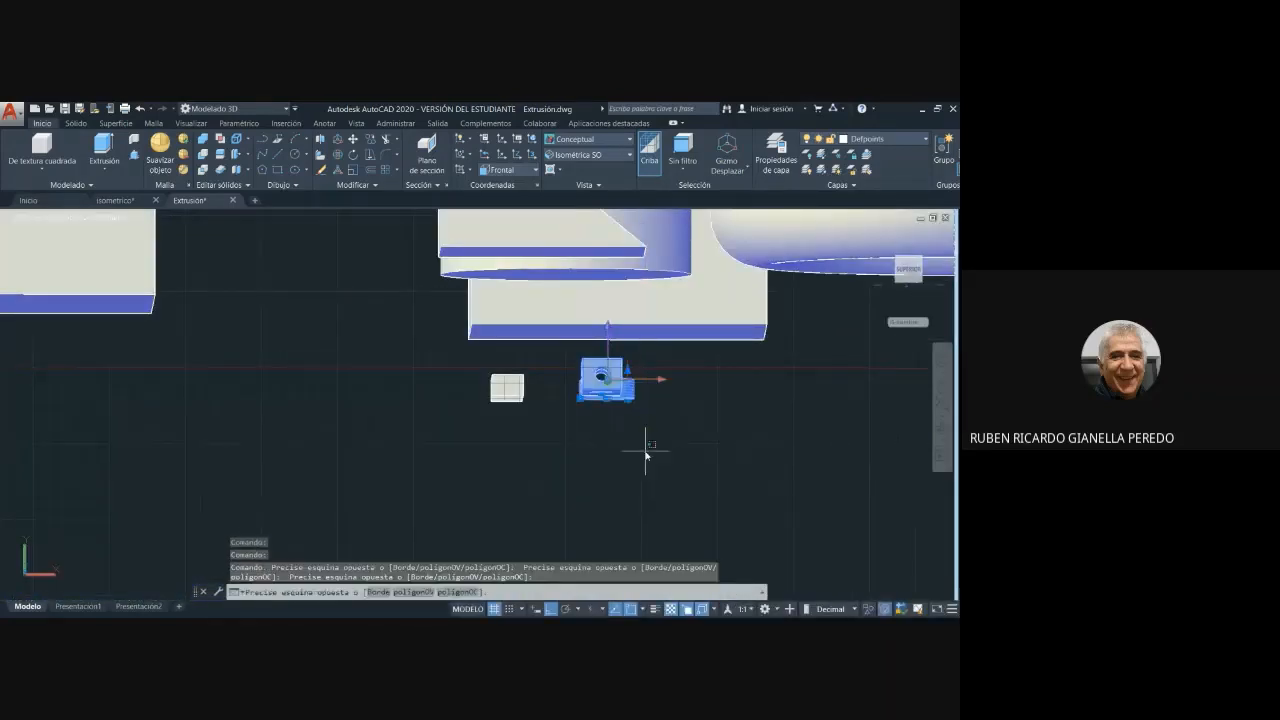
{"action": "key", "text": "Escape"}
{"action": "key", "text": "Escape"}
- Set the coordinate system back to Universal
{"action": "middle_click_drag", "start_coordinate": [677, 426], "coordinate": [700, 470], "text": "shift"}
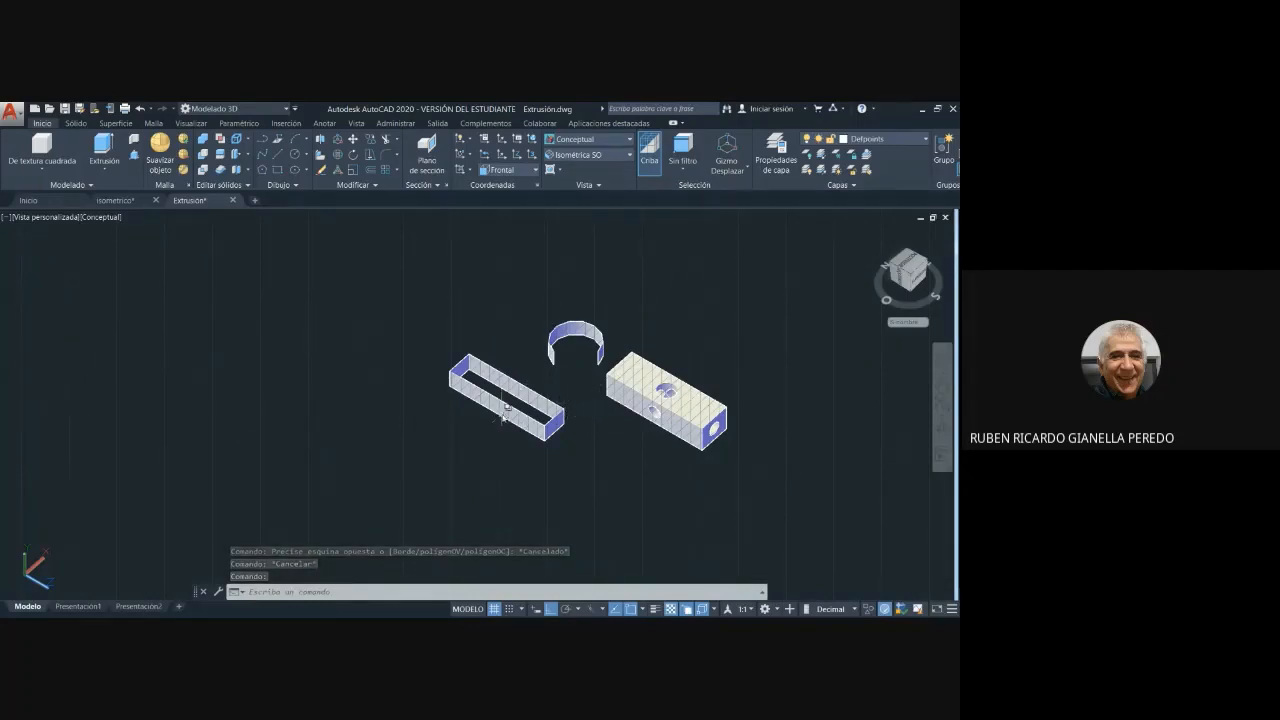
{"action": "middle_click_drag", "start_coordinate": [663, 470], "coordinate": [433, 460]}
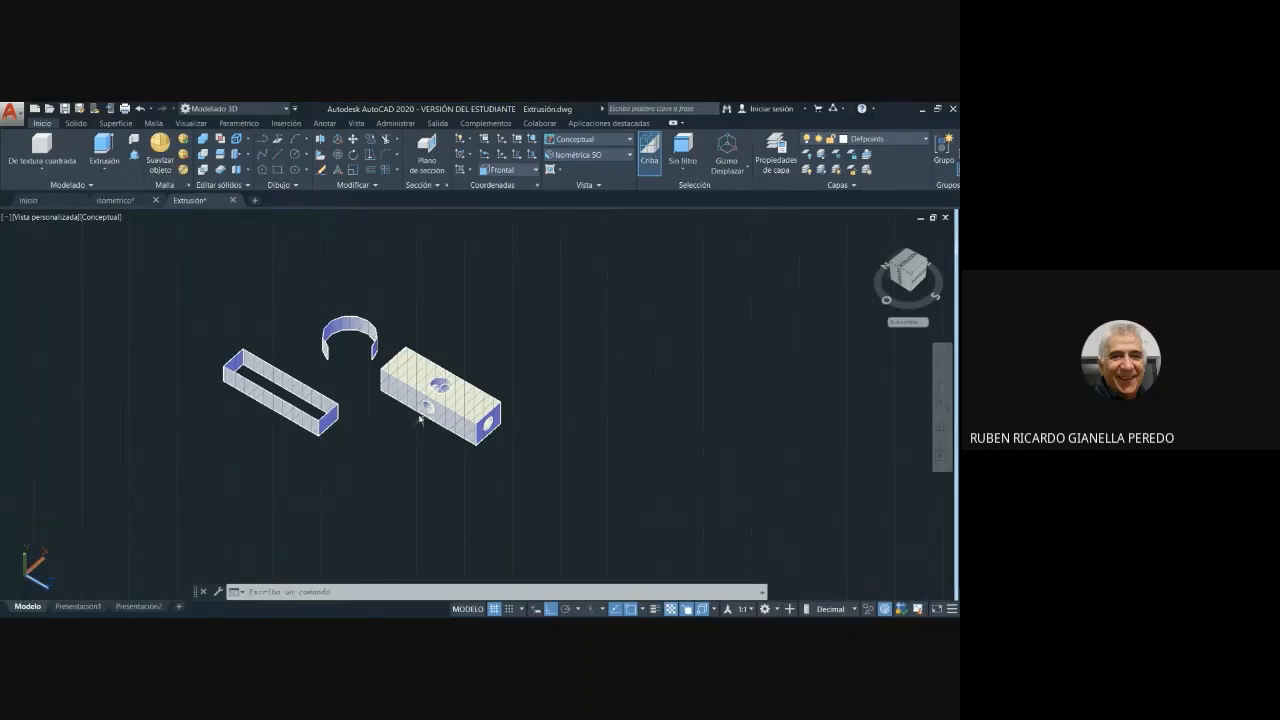
{"action": "left_click", "coordinate": [630, 155]}
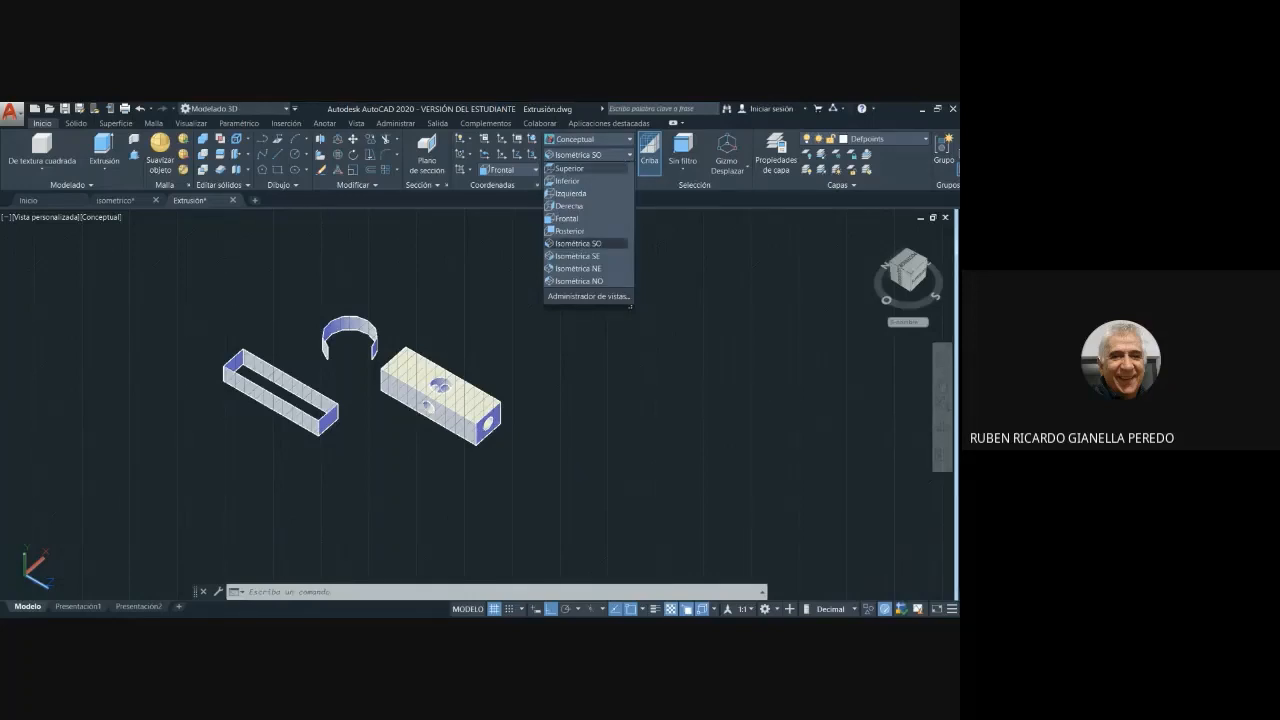
{"action": "left_click", "coordinate": [503, 200]}
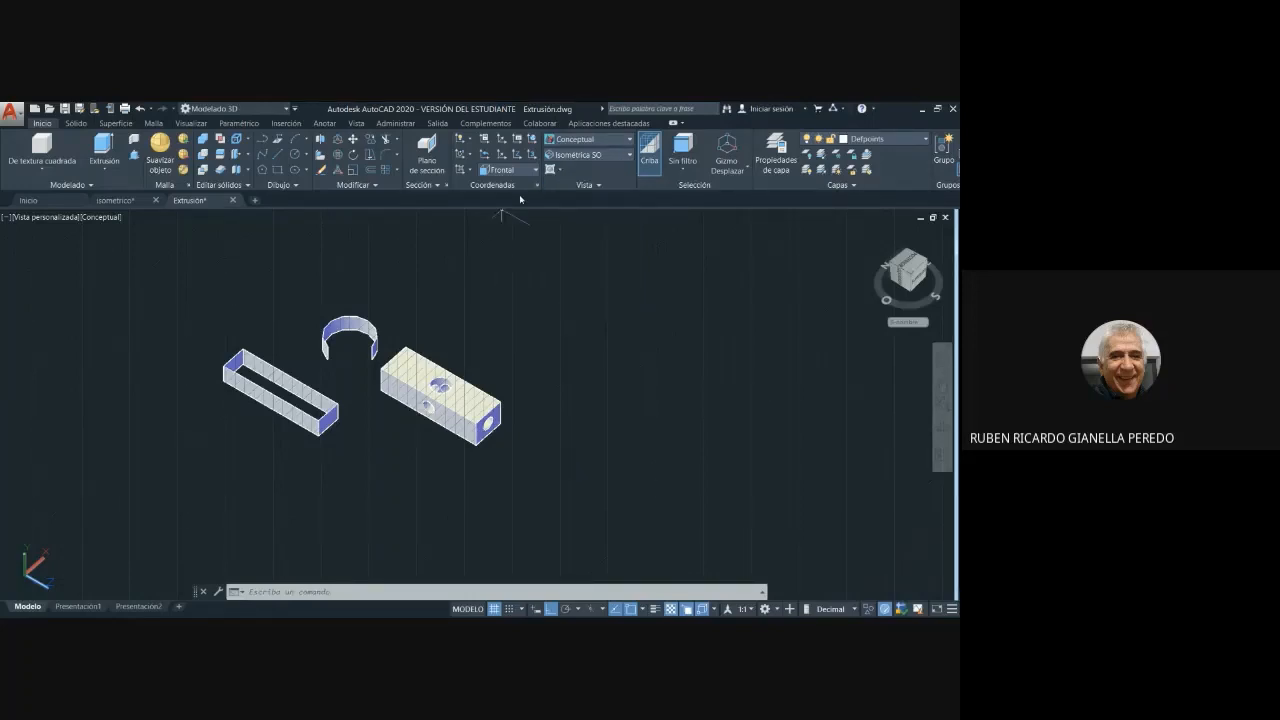
{"action": "left_click", "coordinate": [536, 171]}
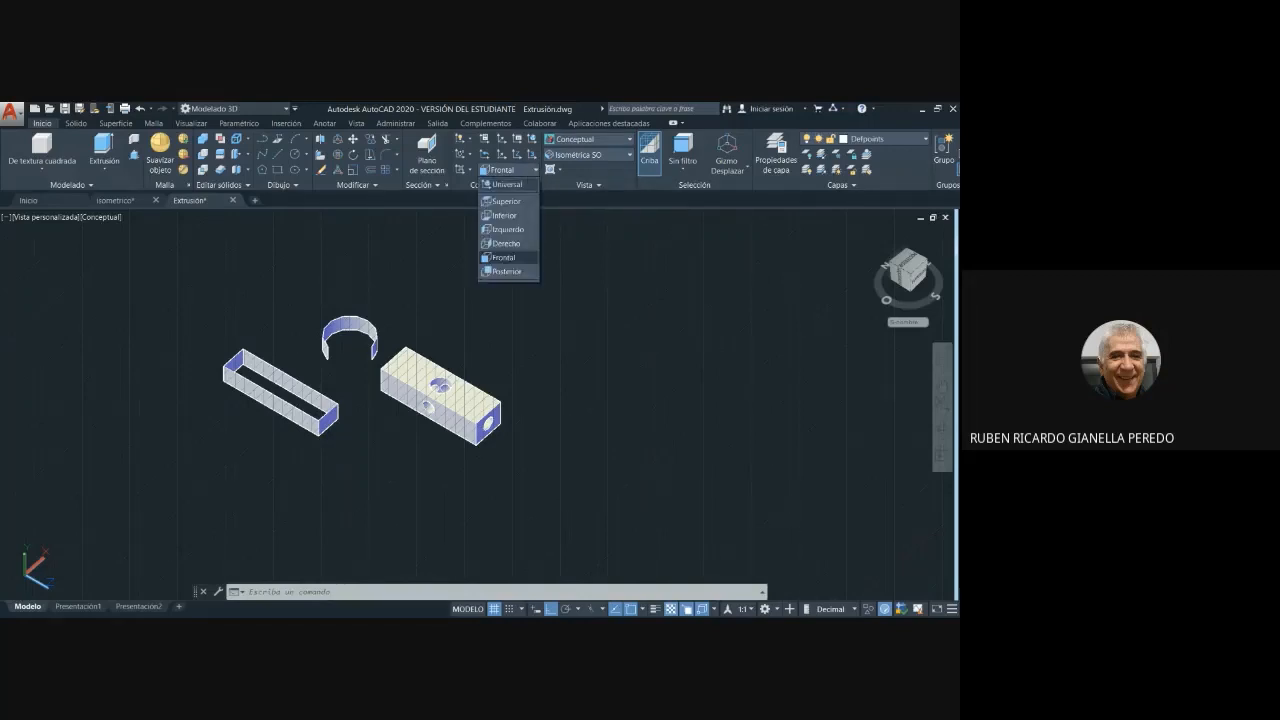
{"action": "left_click", "coordinate": [507, 184]}
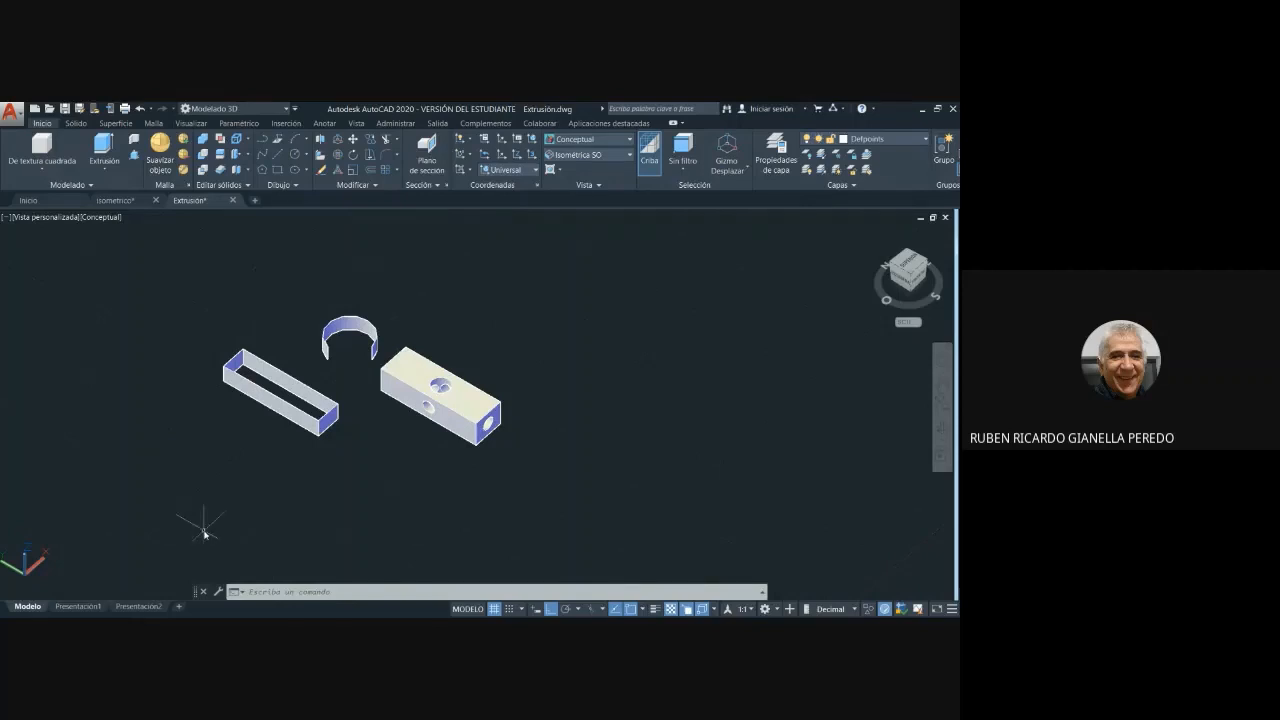
- Examine the drilled block, the rectangular extruded surface and the arc surface from several directions, including from below
{"action": "middle_click_drag", "start_coordinate": [206, 523], "coordinate": [268, 524]}
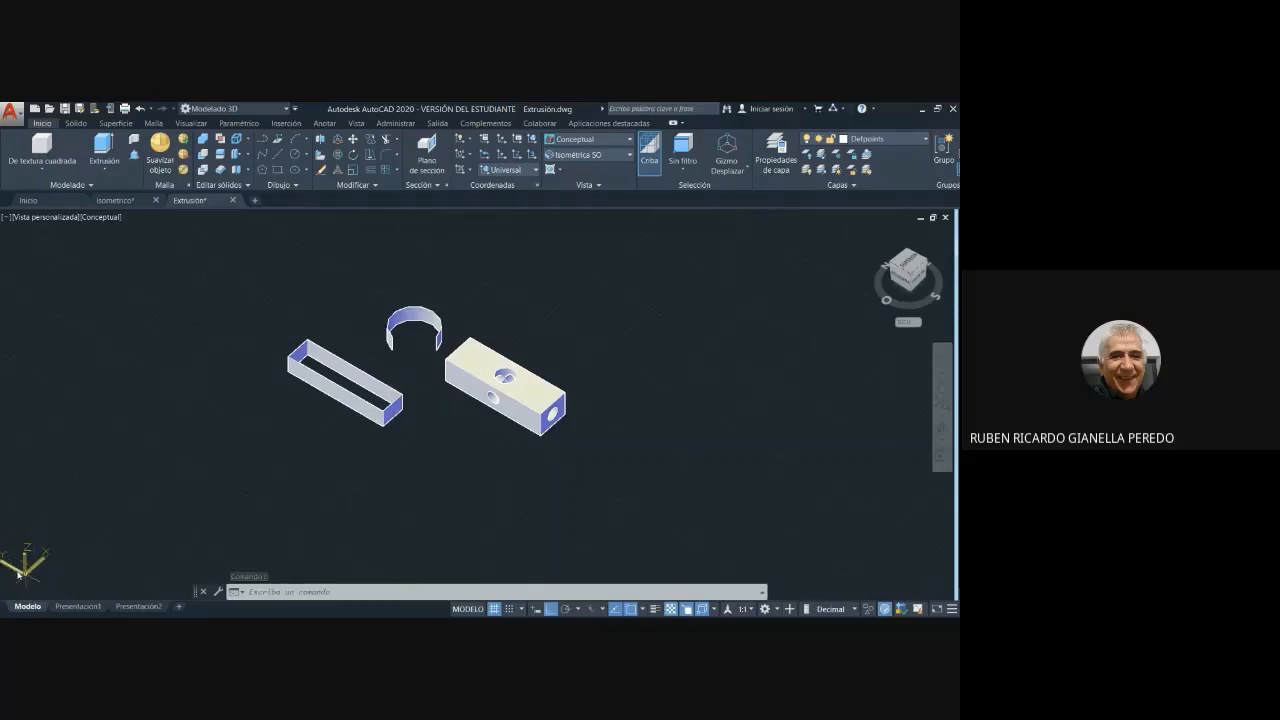
{"action": "scroll", "coordinate": [500, 481], "scroll_direction": "up", "scroll_amount": 4}
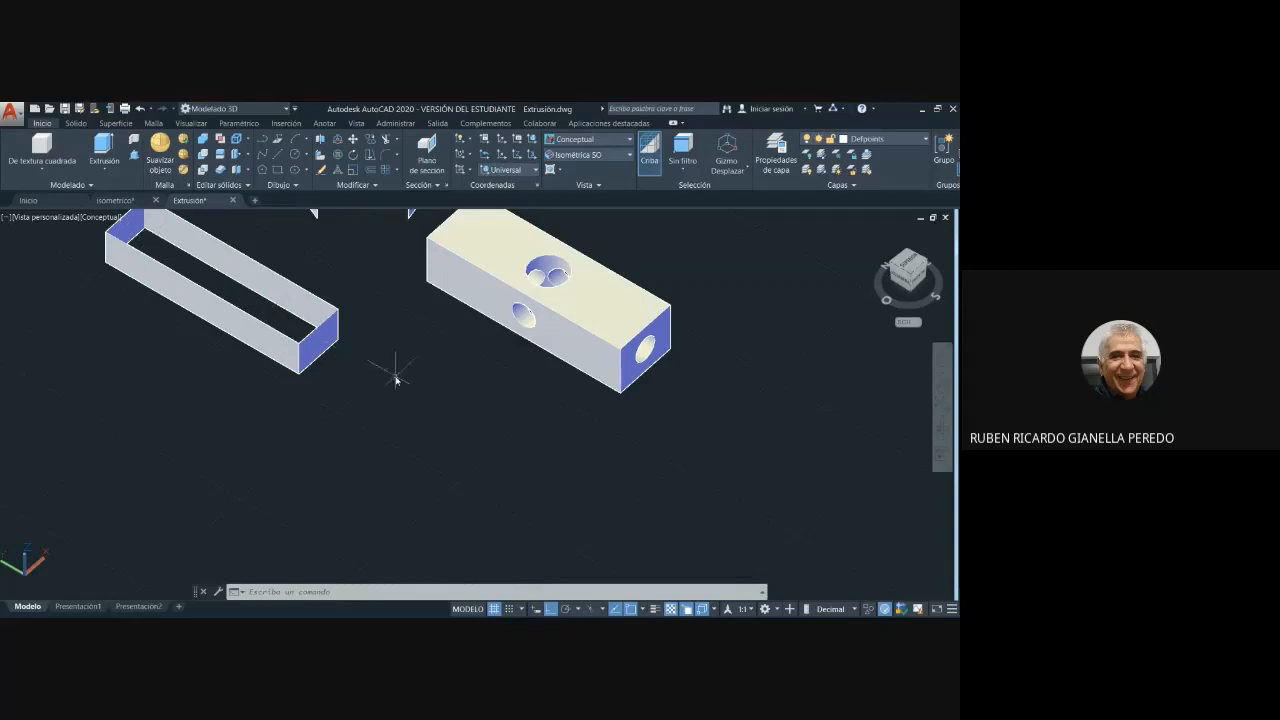
{"action": "middle_click_drag", "start_coordinate": [394, 366], "coordinate": [484, 436]}
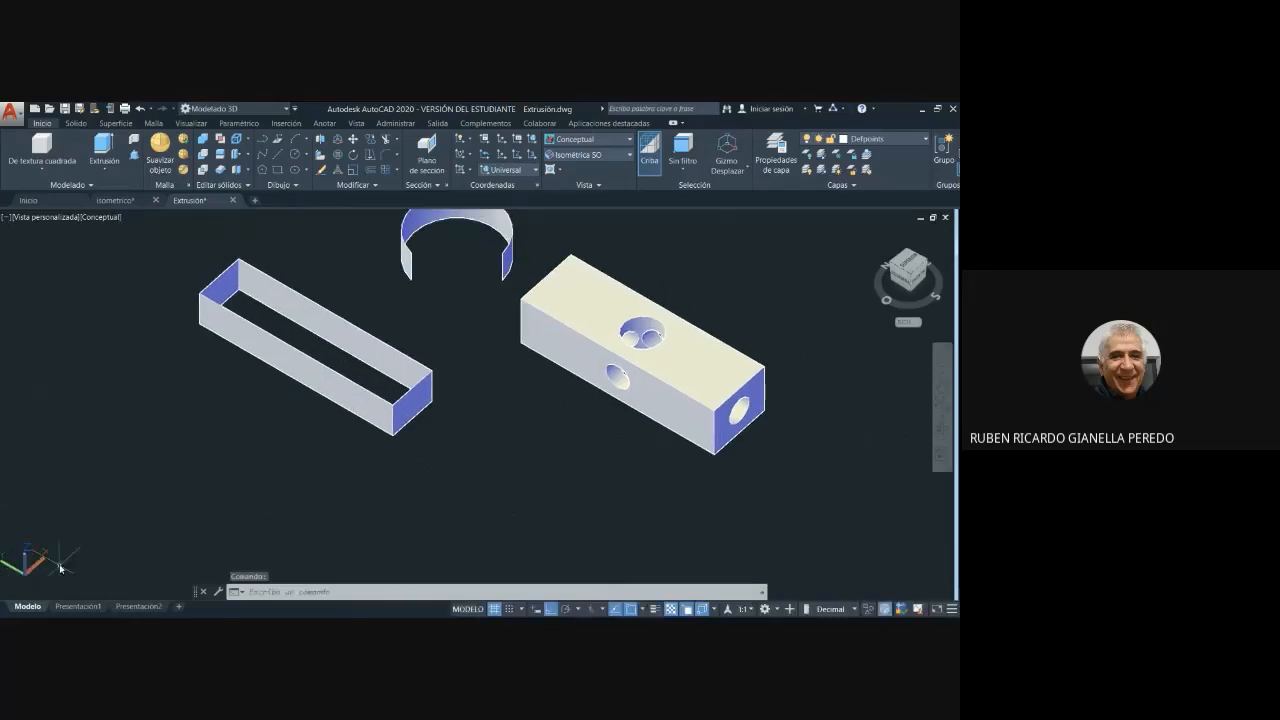
{"action": "scroll", "coordinate": [509, 464], "scroll_direction": "down", "scroll_amount": 2}
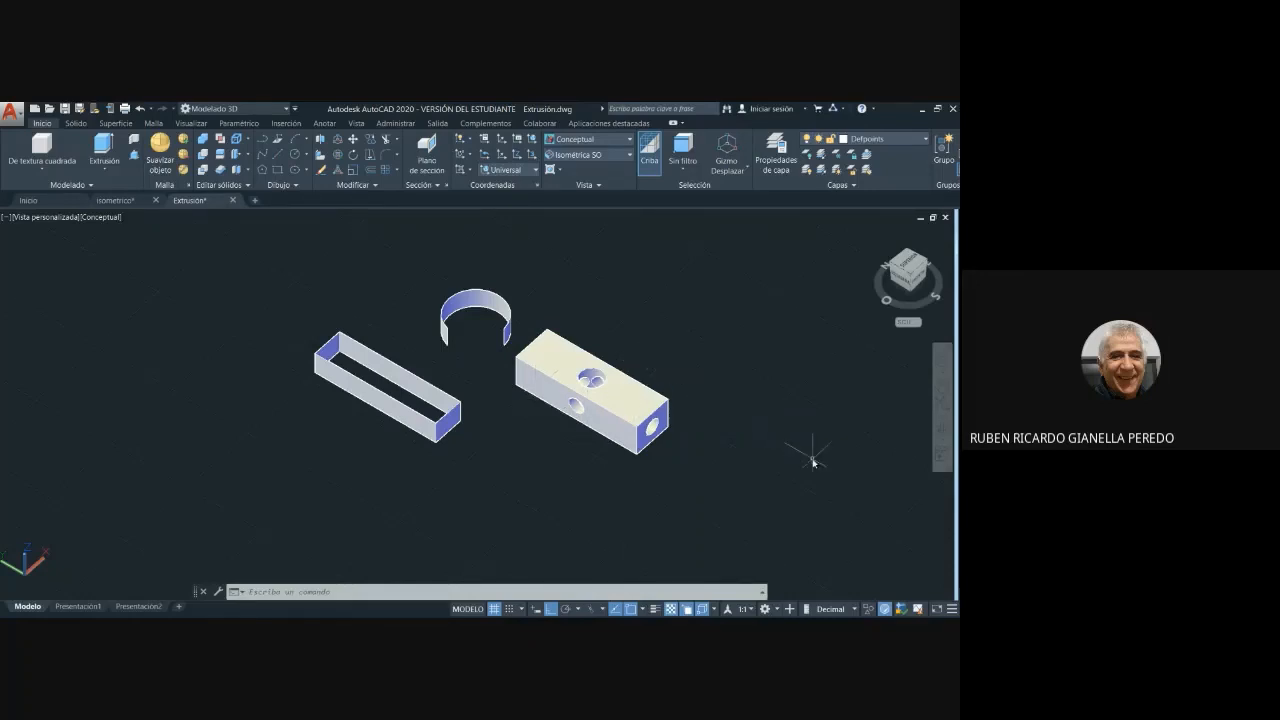
{"action": "middle_click_drag", "start_coordinate": [813, 462], "coordinate": [614, 466], "text": "shift"}
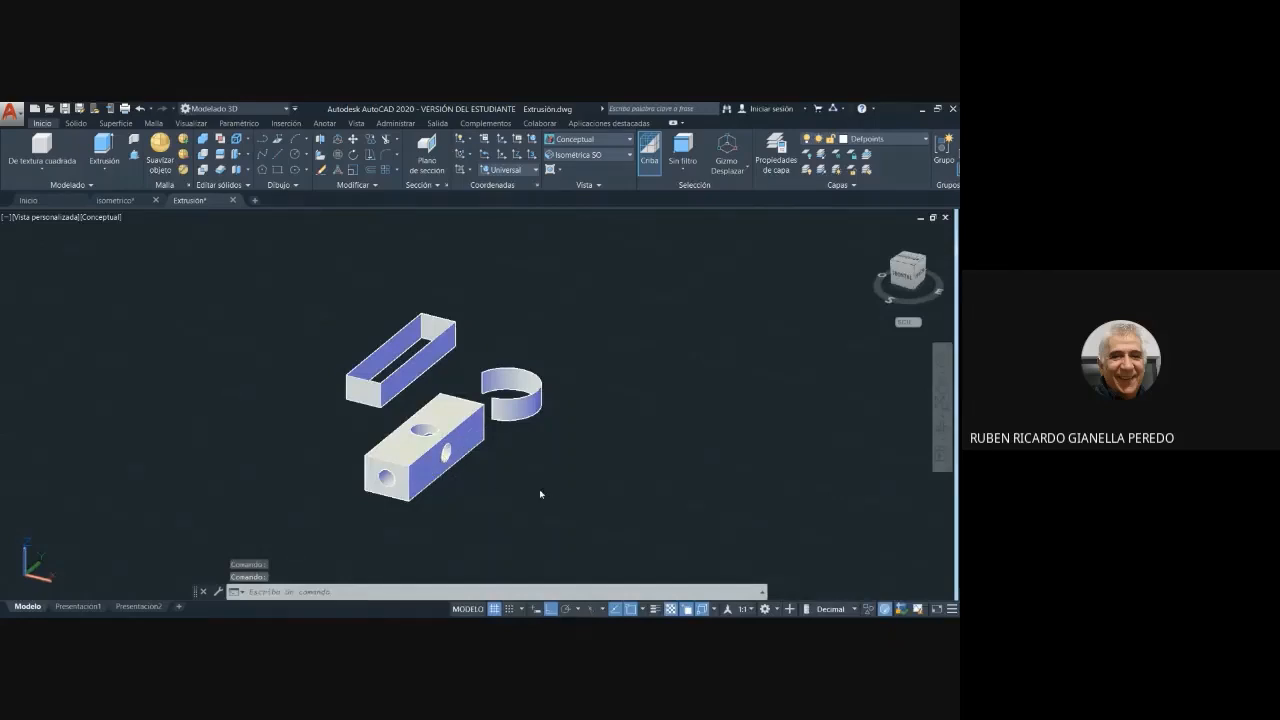
{"action": "middle_click_drag", "start_coordinate": [540, 494], "coordinate": [683, 483], "text": "shift"}
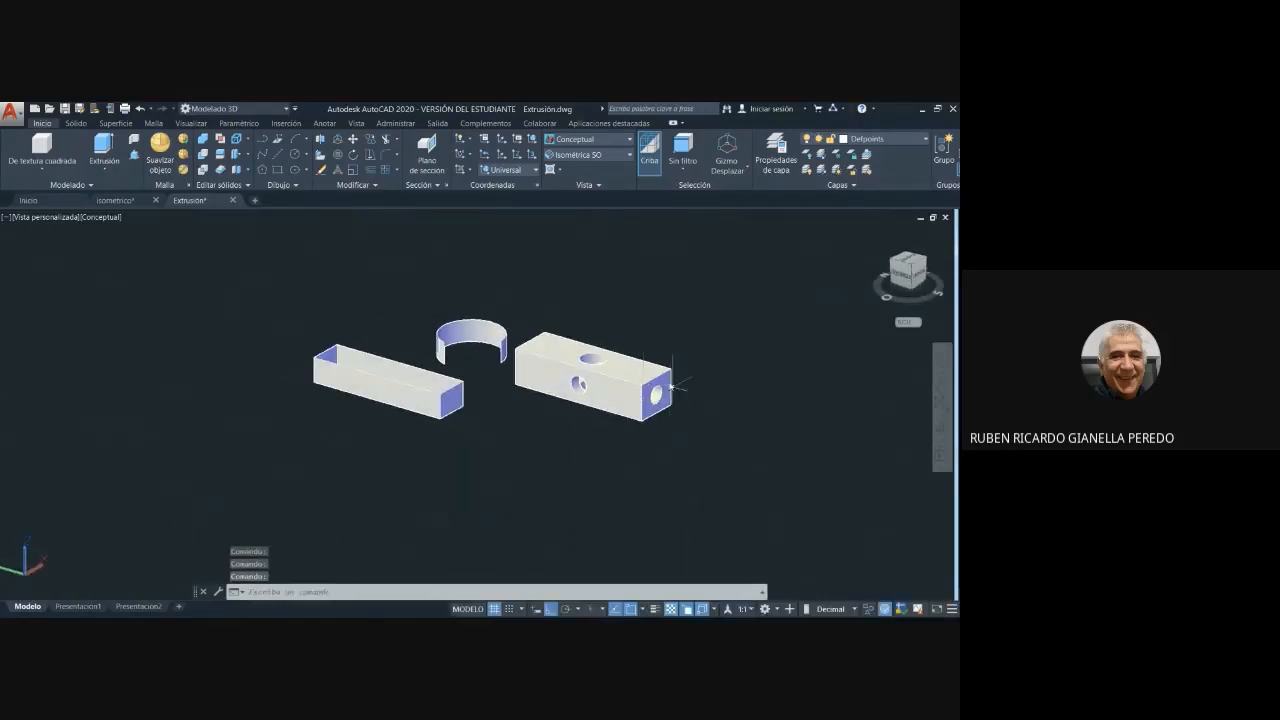
{"action": "middle_click_drag", "start_coordinate": [571, 429], "coordinate": [629, 394], "text": "shift"}
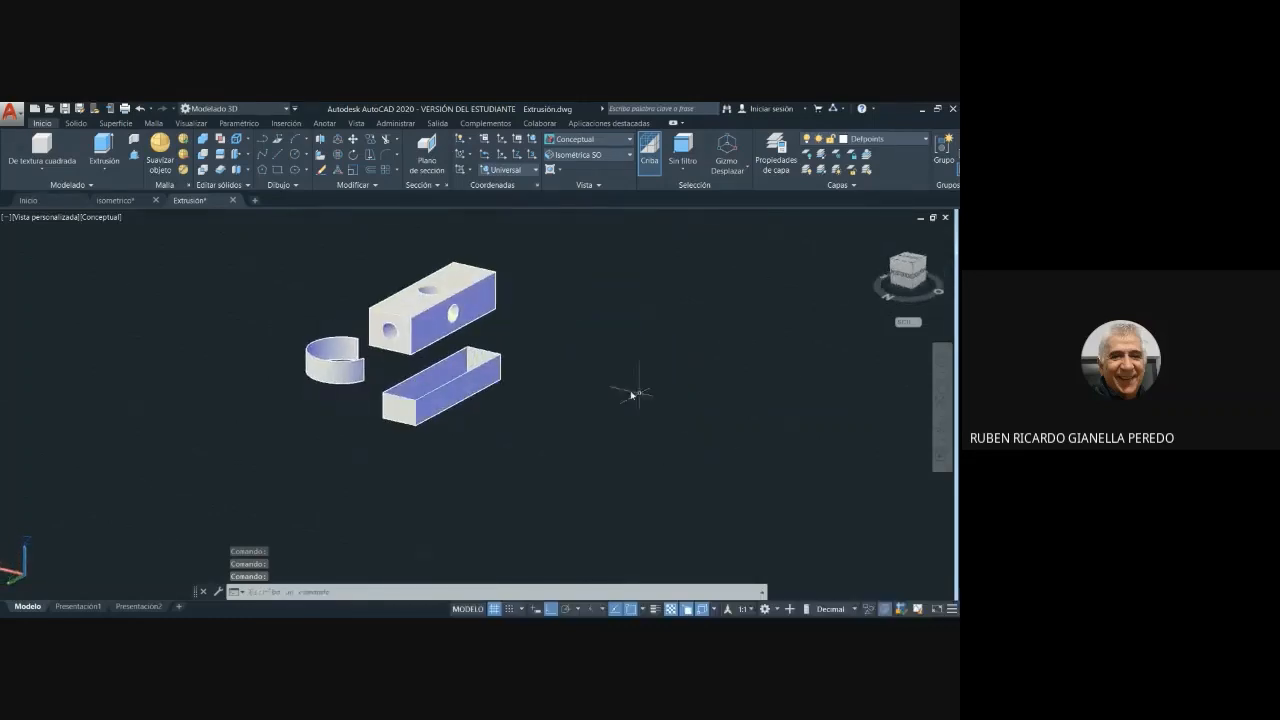
{"action": "left_click", "coordinate": [630, 156]}
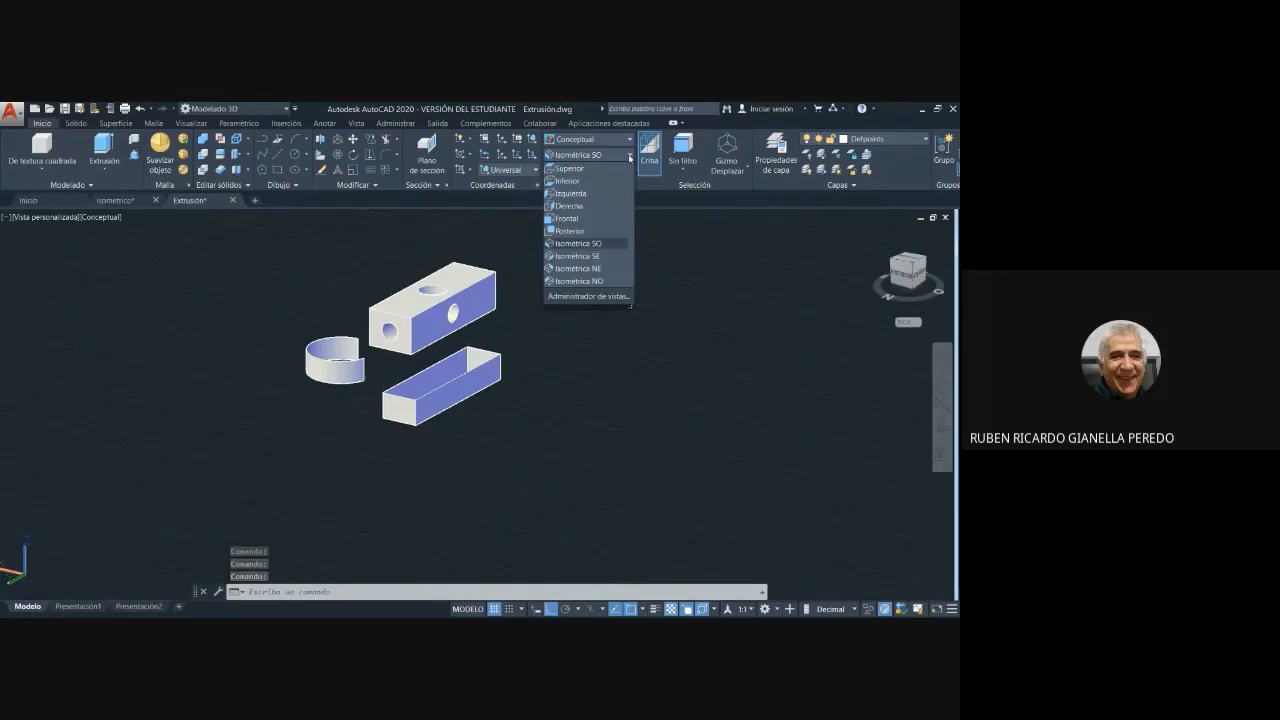
{"action": "left_click", "coordinate": [709, 282]}
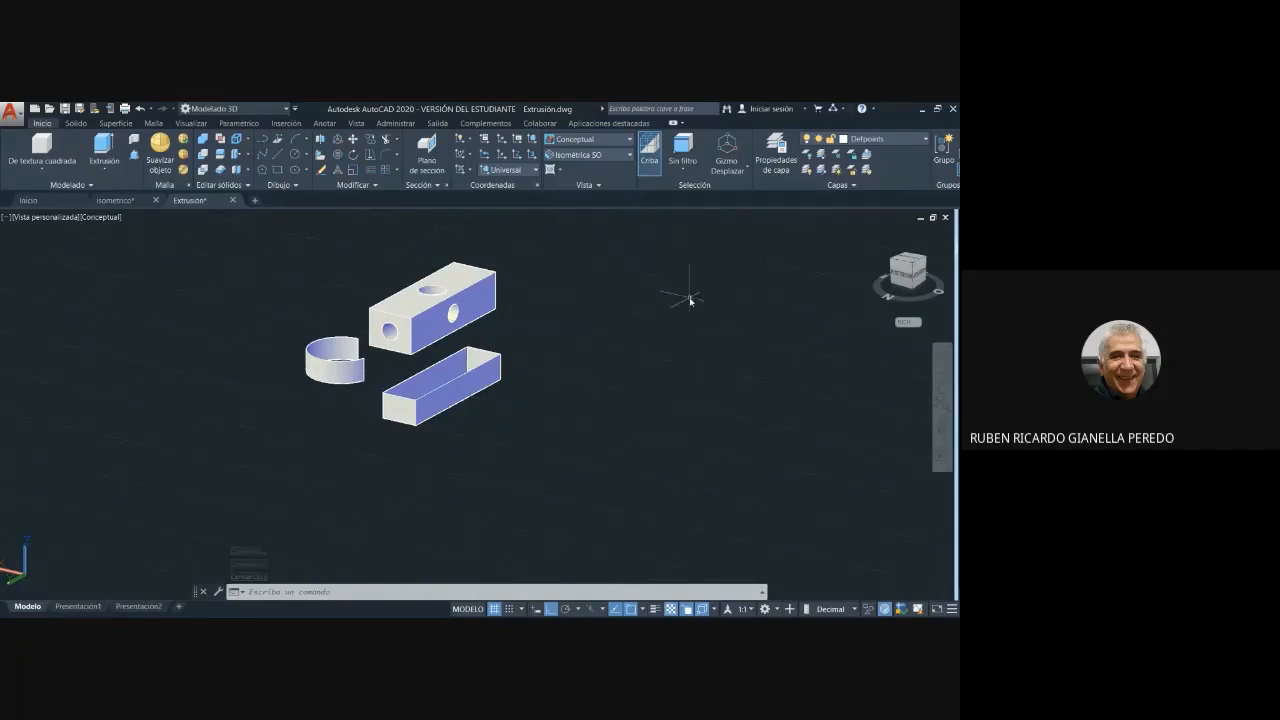
{"action": "middle_click_drag", "start_coordinate": [671, 355], "coordinate": [540, 385], "text": "shift"}
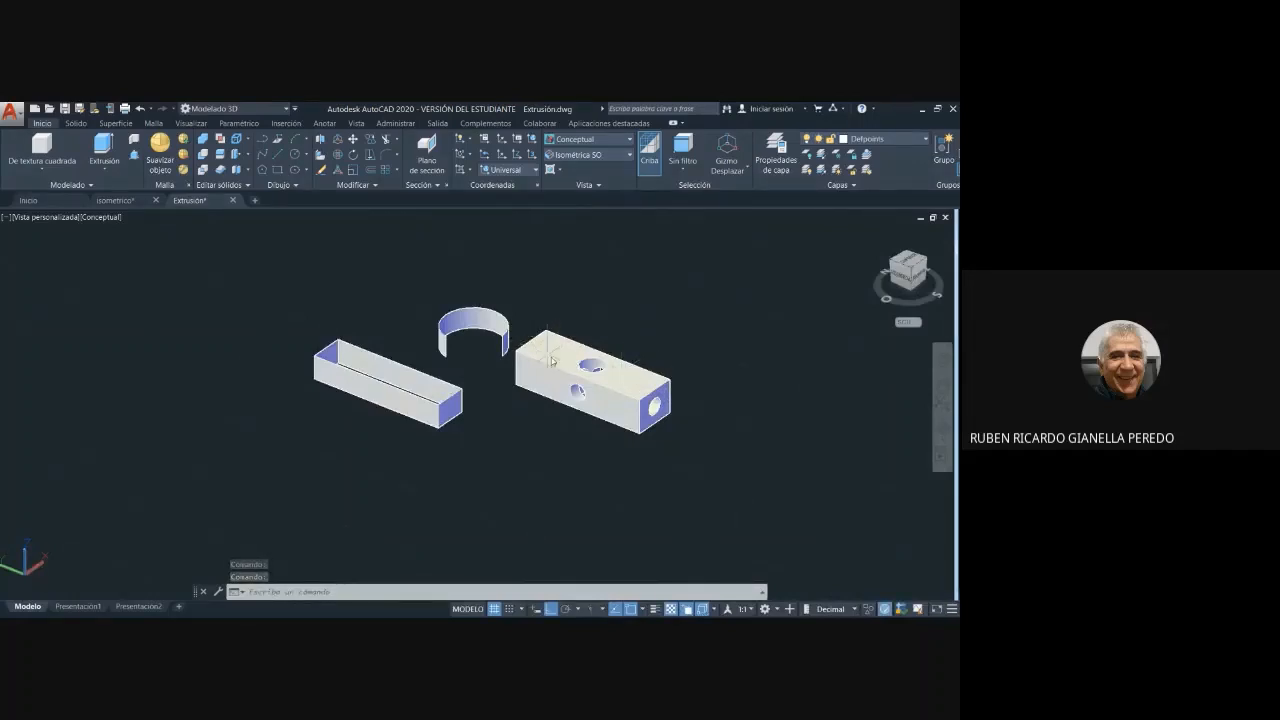
{"action": "left_click", "coordinate": [631, 156]}
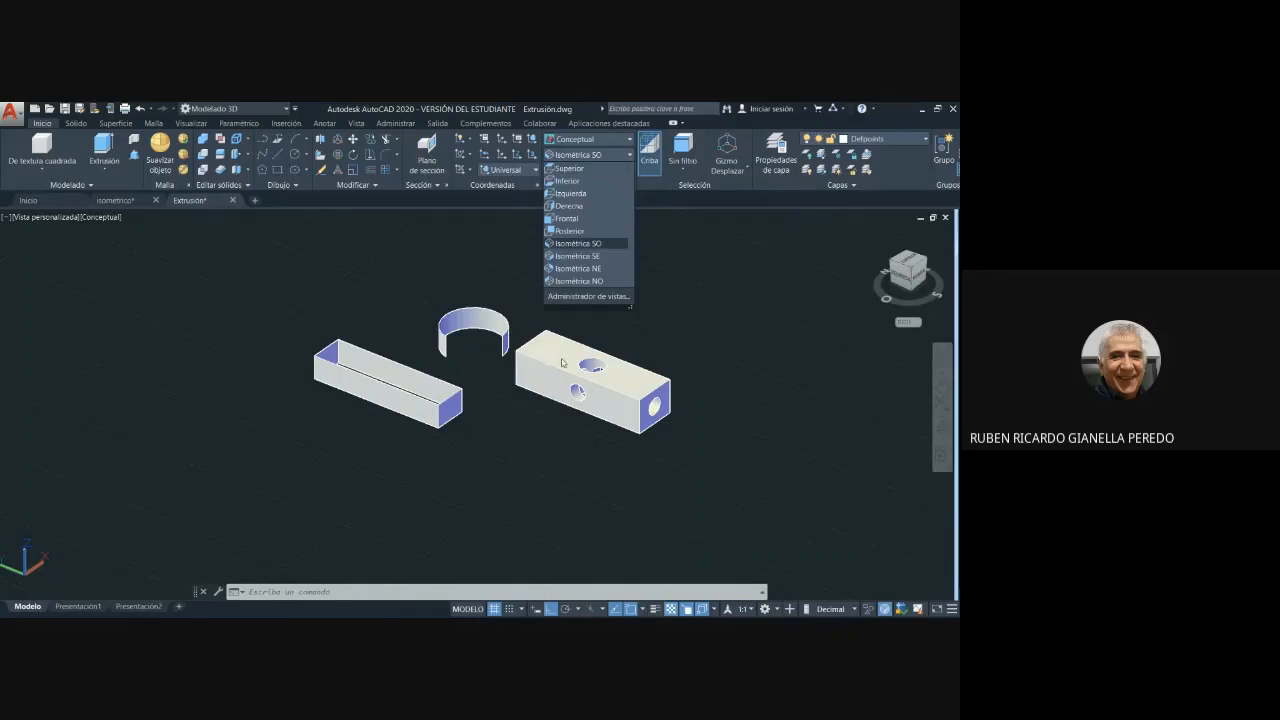
{"action": "middle_click_drag", "start_coordinate": [664, 468], "coordinate": [654, 362], "text": "shift"}
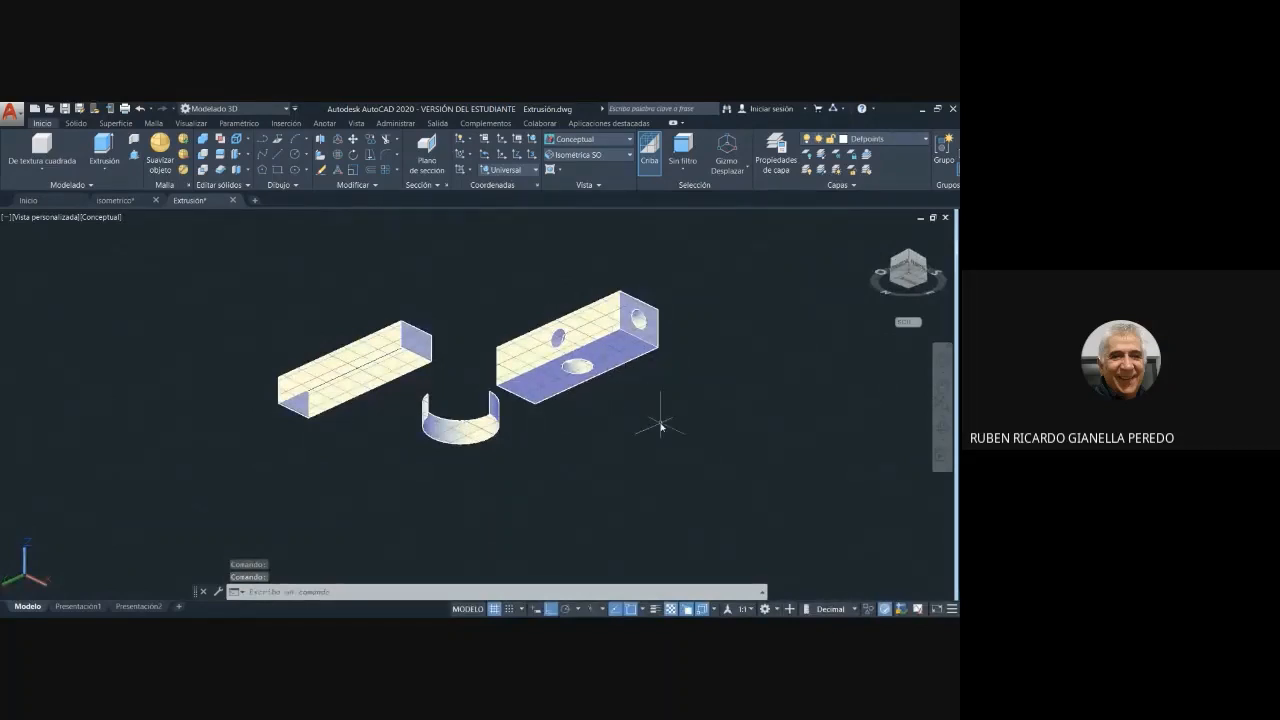
{"action": "middle_click_drag", "start_coordinate": [662, 423], "coordinate": [634, 517], "text": "shift"}
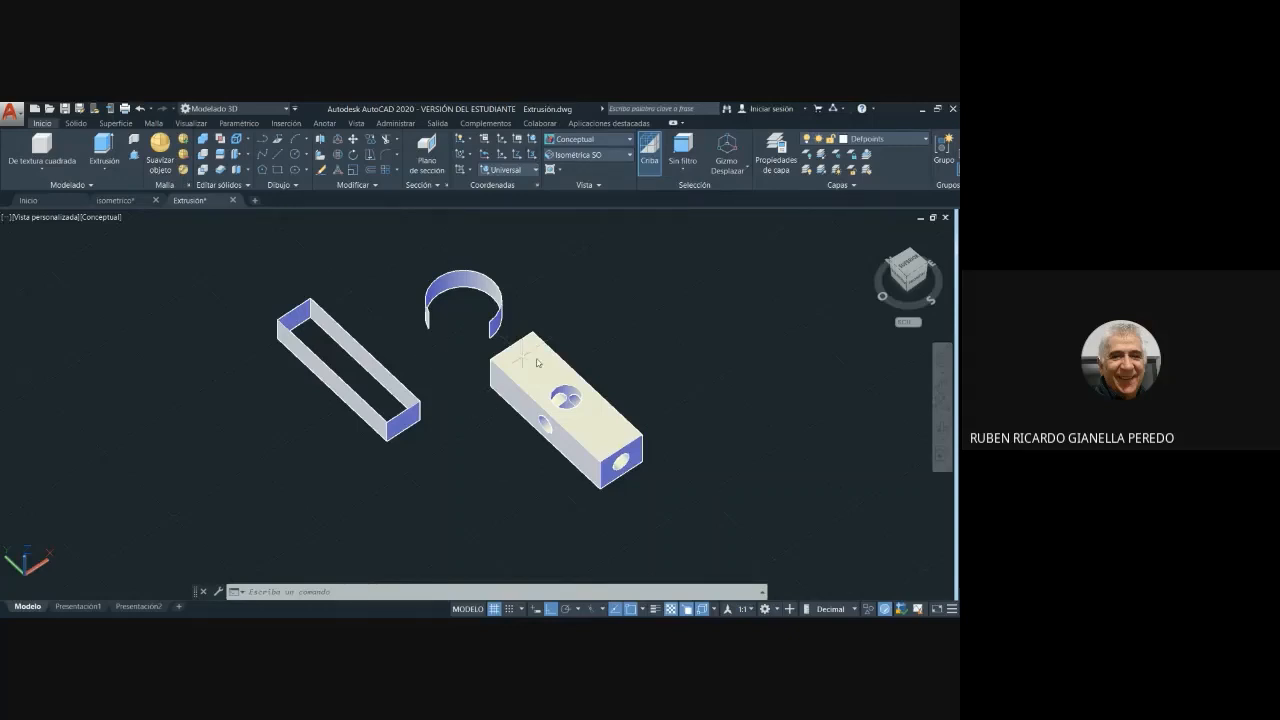
{"action": "scroll", "coordinate": [657, 335], "scroll_direction": "down", "scroll_amount": 2}
{"action": "scroll", "coordinate": [620, 374], "scroll_direction": "up", "scroll_amount": 2}
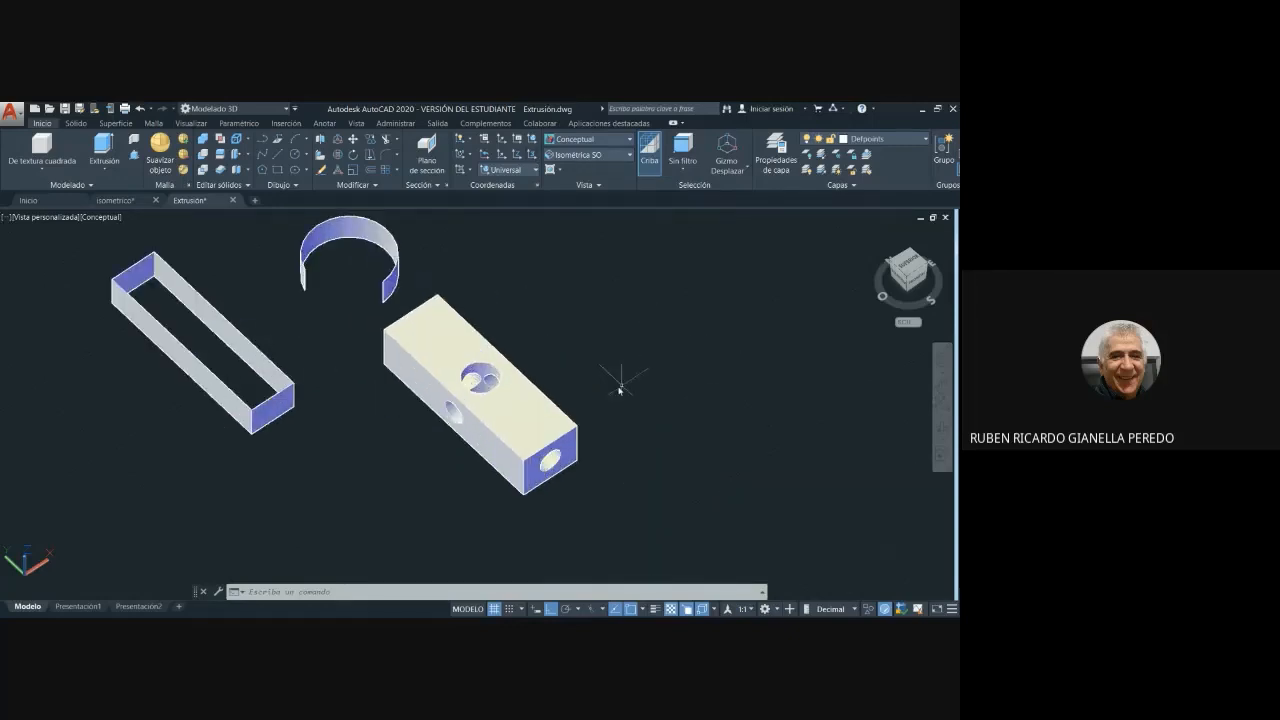
{"action": "mouse_move", "coordinate": [580, 366]}
{"action": "middle_mouse_down"}
{"action": "mouse_move", "coordinate": [614, 357]}
{"action": "mouse_move", "coordinate": [656, 400]}
{"action": "mouse_move", "coordinate": [609, 368]}
{"action": "middle_mouse_up"}
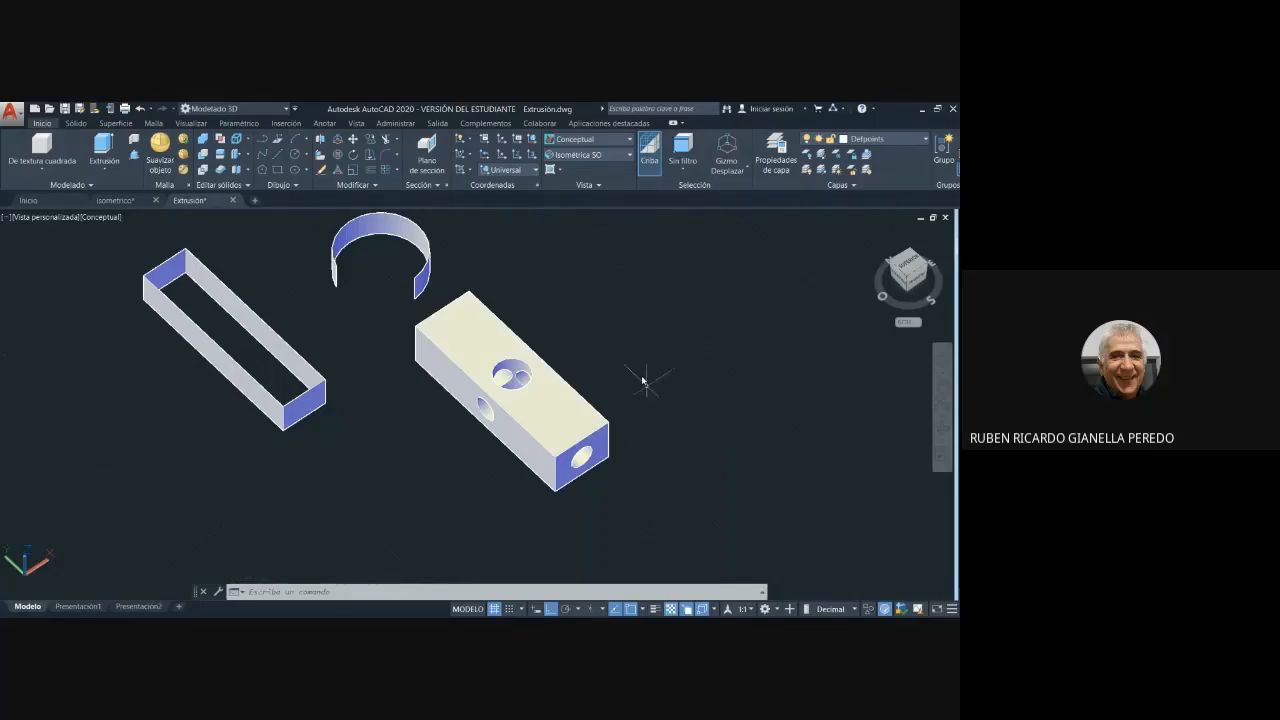
{"action": "scroll", "coordinate": [636, 374], "scroll_direction": "down", "scroll_amount": 3}
{"action": "scroll", "coordinate": [640, 375], "scroll_direction": "up", "scroll_amount": 1}
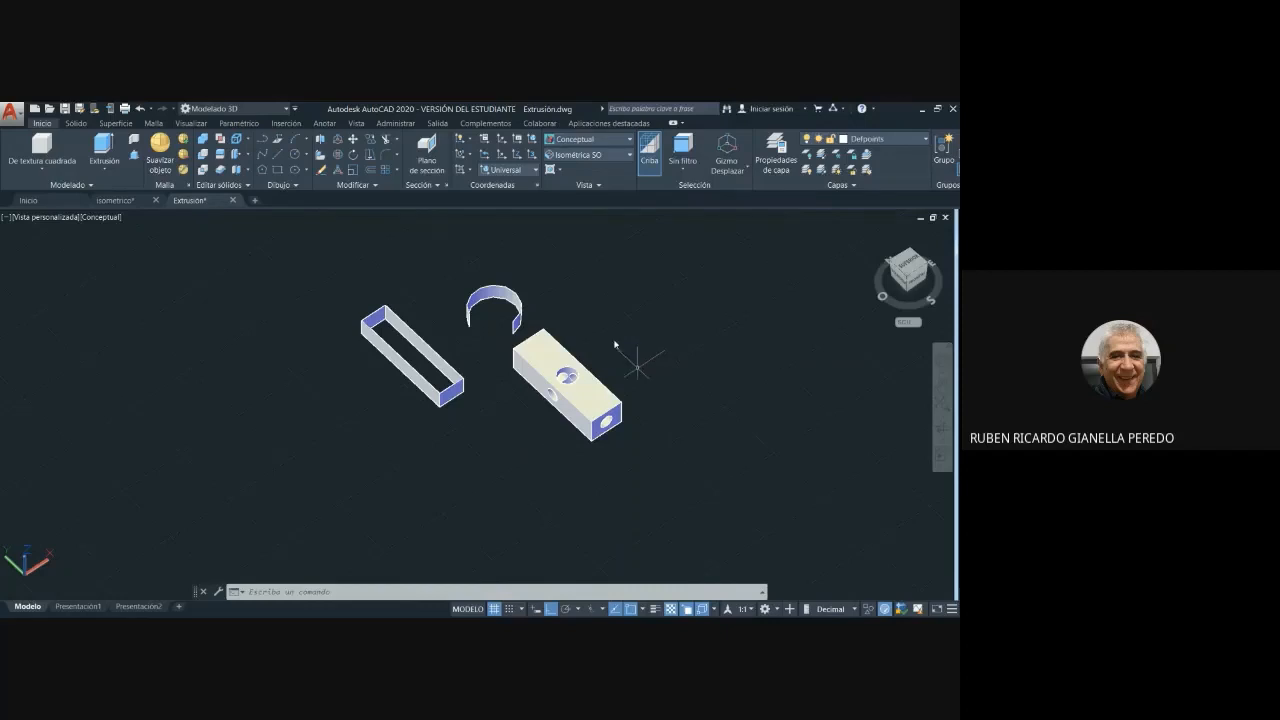
{"action": "scroll", "coordinate": [214, 340], "scroll_direction": "down", "scroll_amount": 3}
{"action": "scroll", "coordinate": [262, 390], "scroll_direction": "up", "scroll_amount": 2}
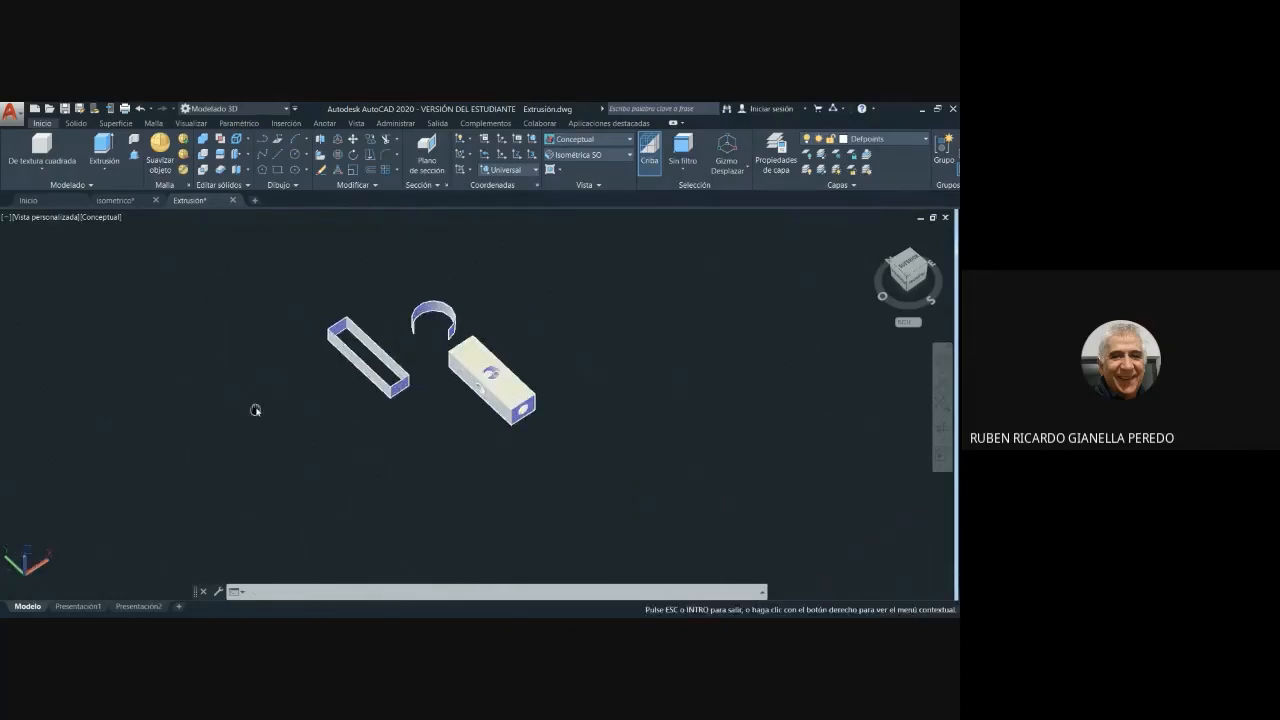
- Delete the square plate with a round hole that lies between the oval two-hole link and the bracket behind it
{"action": "middle_click_drag", "start_coordinate": [254, 409], "coordinate": [440, 383]}
{"action": "scroll", "coordinate": [323, 350], "scroll_direction": "down", "scroll_amount": 5}
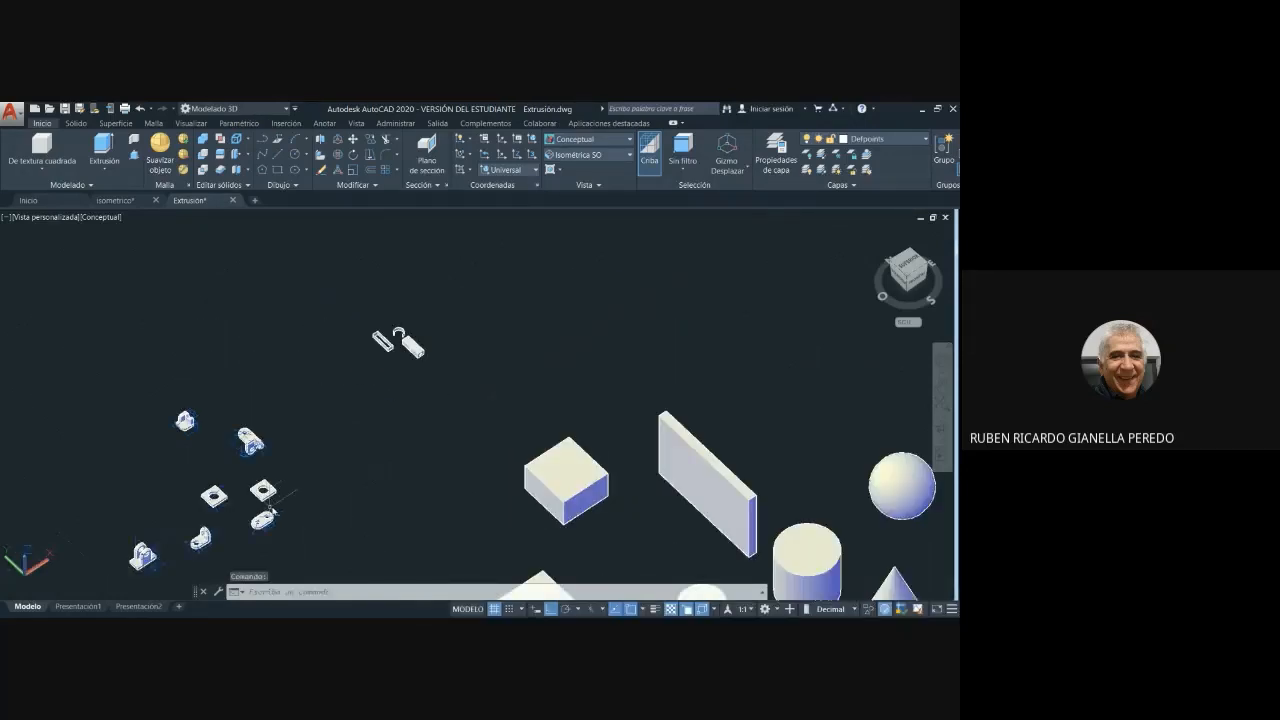
{"action": "middle_click_drag", "start_coordinate": [299, 508], "coordinate": [369, 334]}
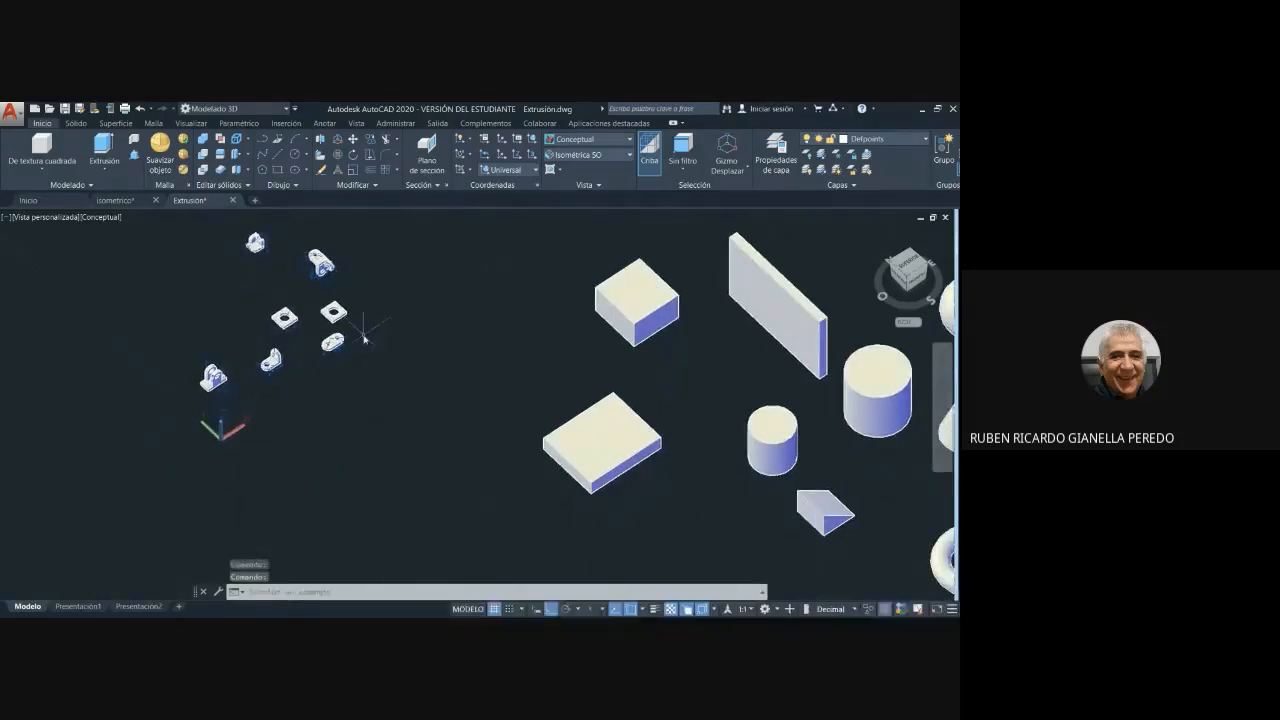
{"action": "mouse_move", "coordinate": [349, 318]}
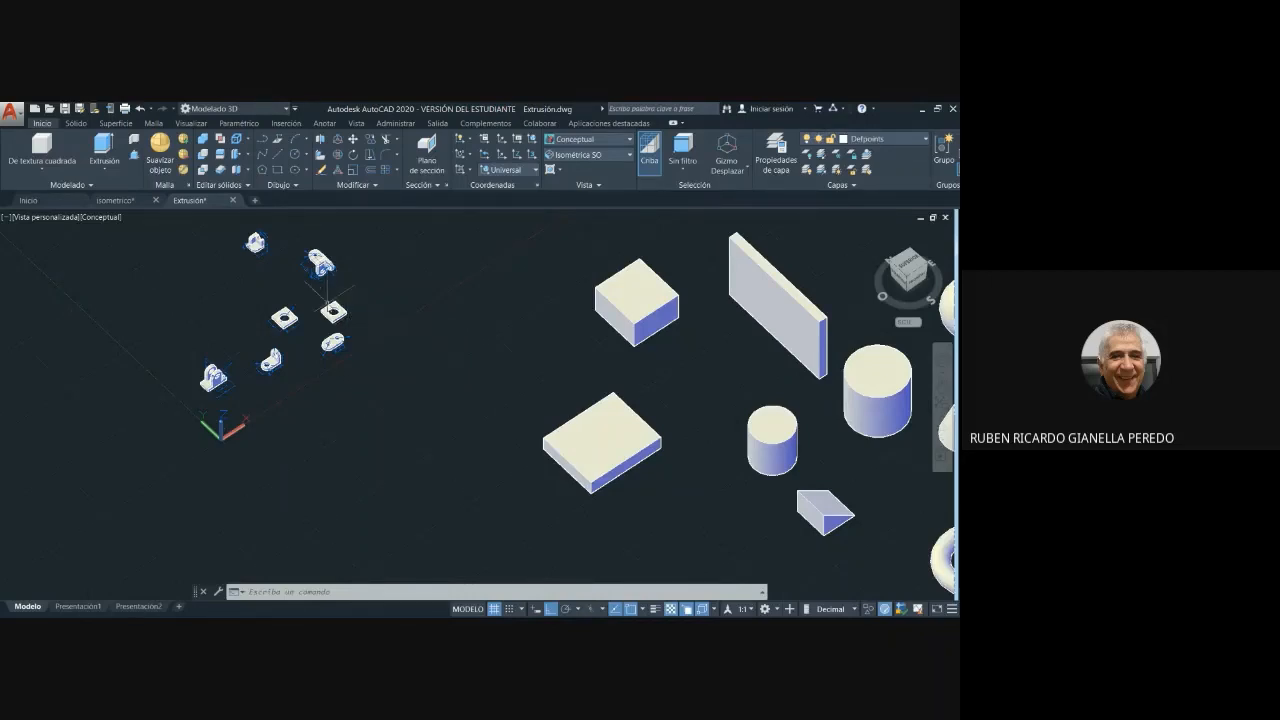
{"action": "left_click", "coordinate": [347, 324]}
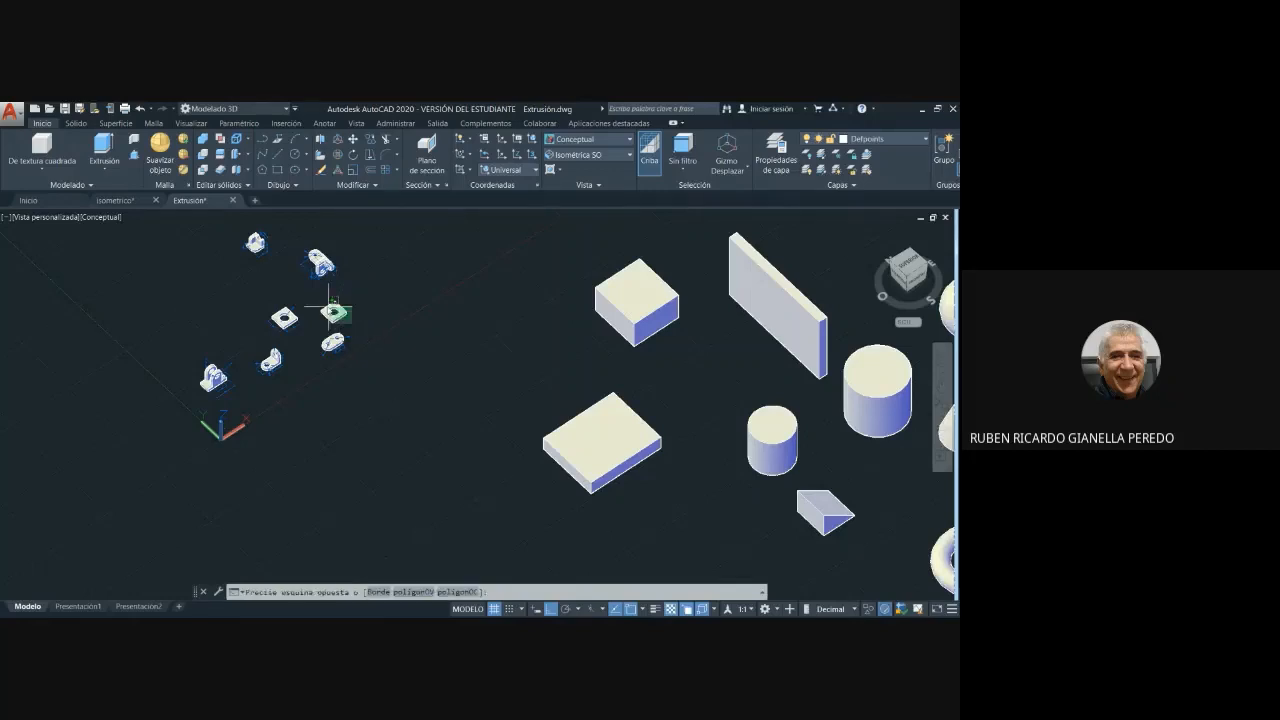
{"action": "left_click", "coordinate": [320, 300]}
{"action": "key", "text": "Delete"}
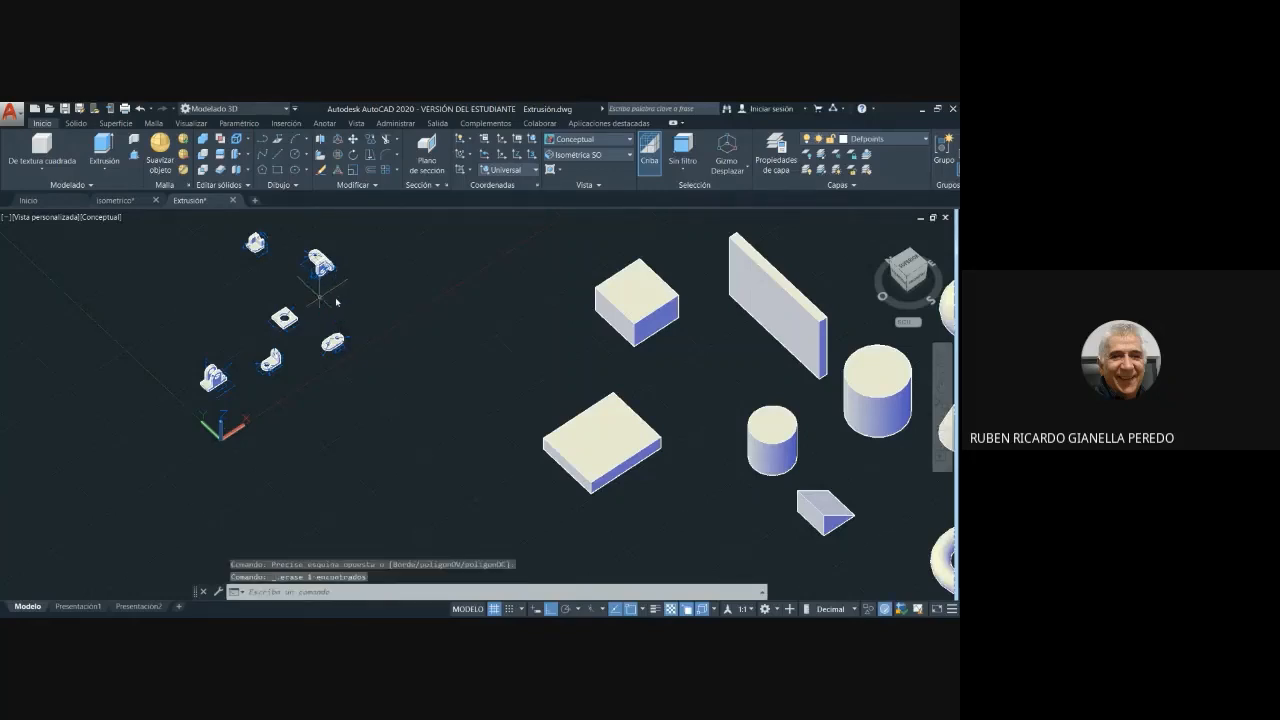
{"action": "scroll", "coordinate": [293, 347], "scroll_direction": "up", "scroll_amount": 3}
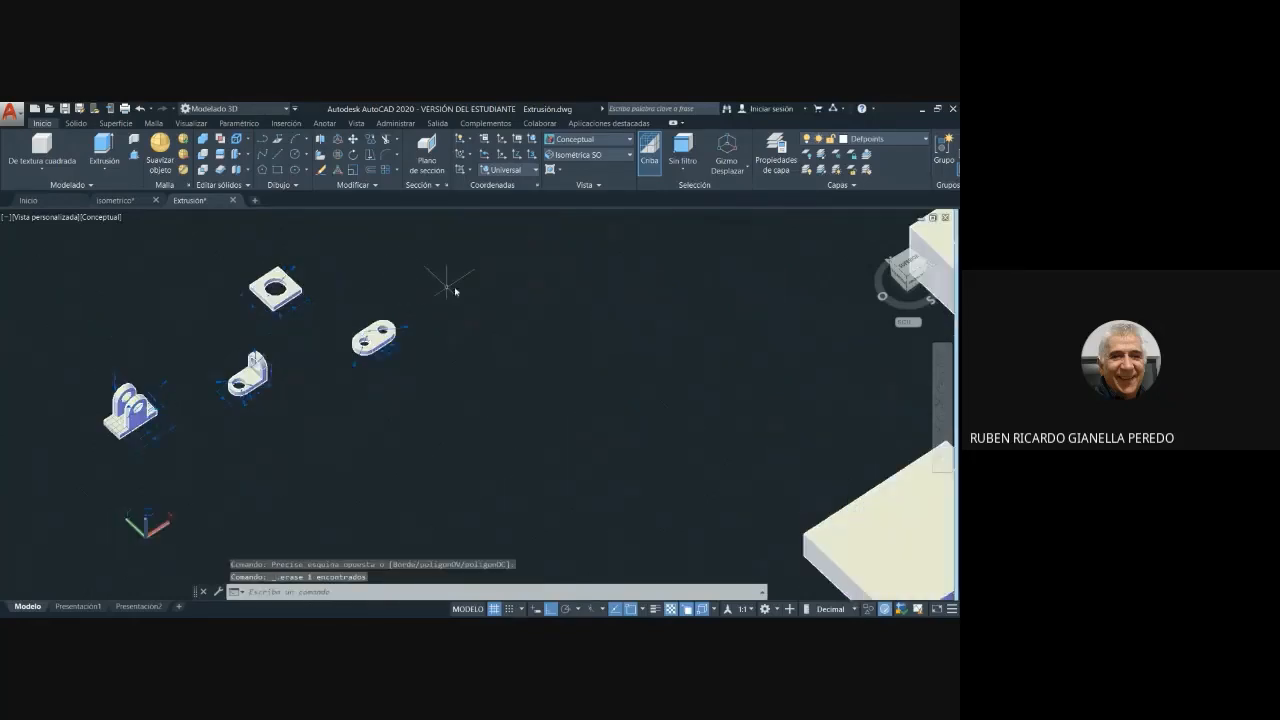
- Examine the square plate with the round hole and its edge, thickness and hole dimensions up close
{"action": "middle_click_drag", "start_coordinate": [449, 277], "coordinate": [454, 357]}
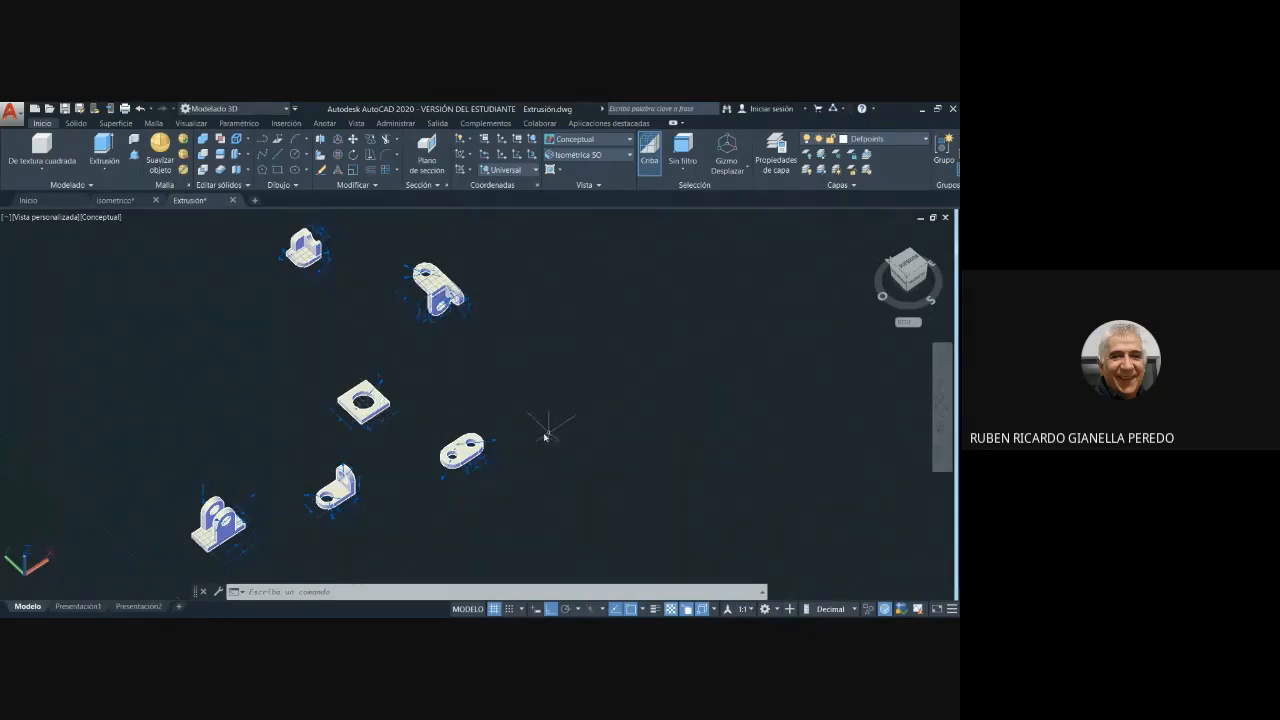
{"action": "scroll", "coordinate": [520, 423], "scroll_direction": "up", "scroll_amount": 5}
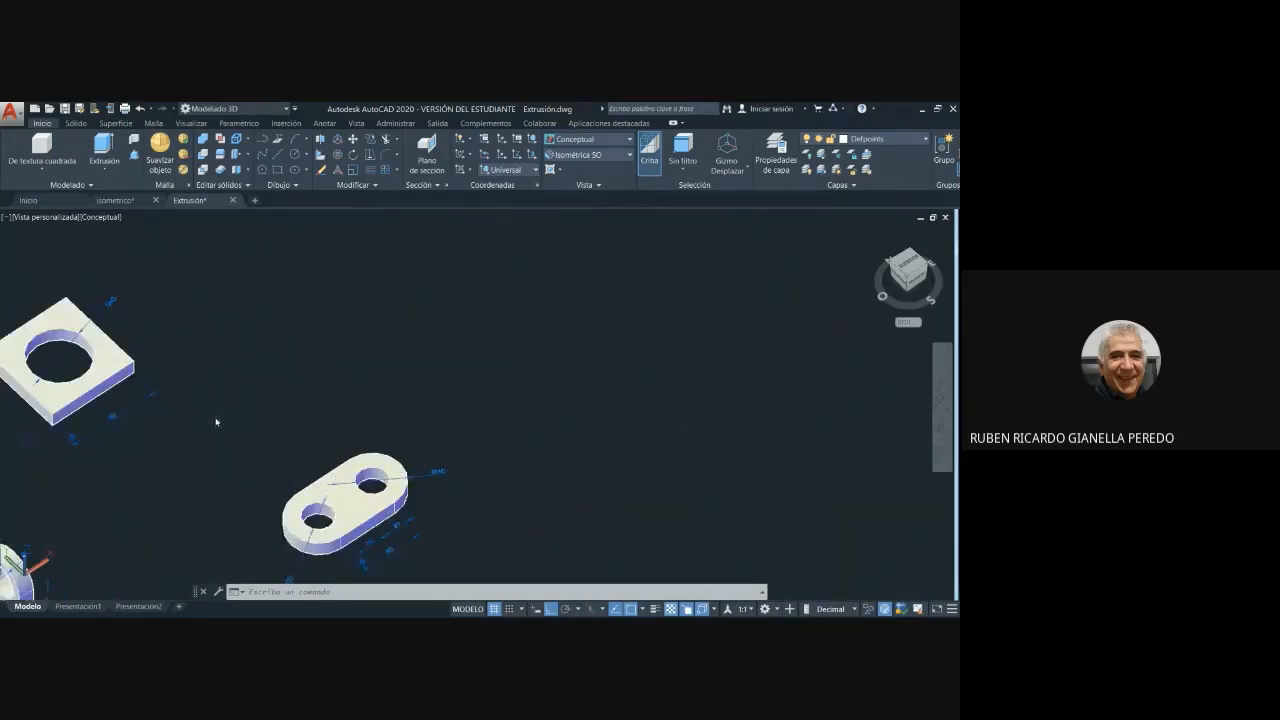
{"action": "middle_click_drag", "start_coordinate": [214, 423], "coordinate": [410, 390]}
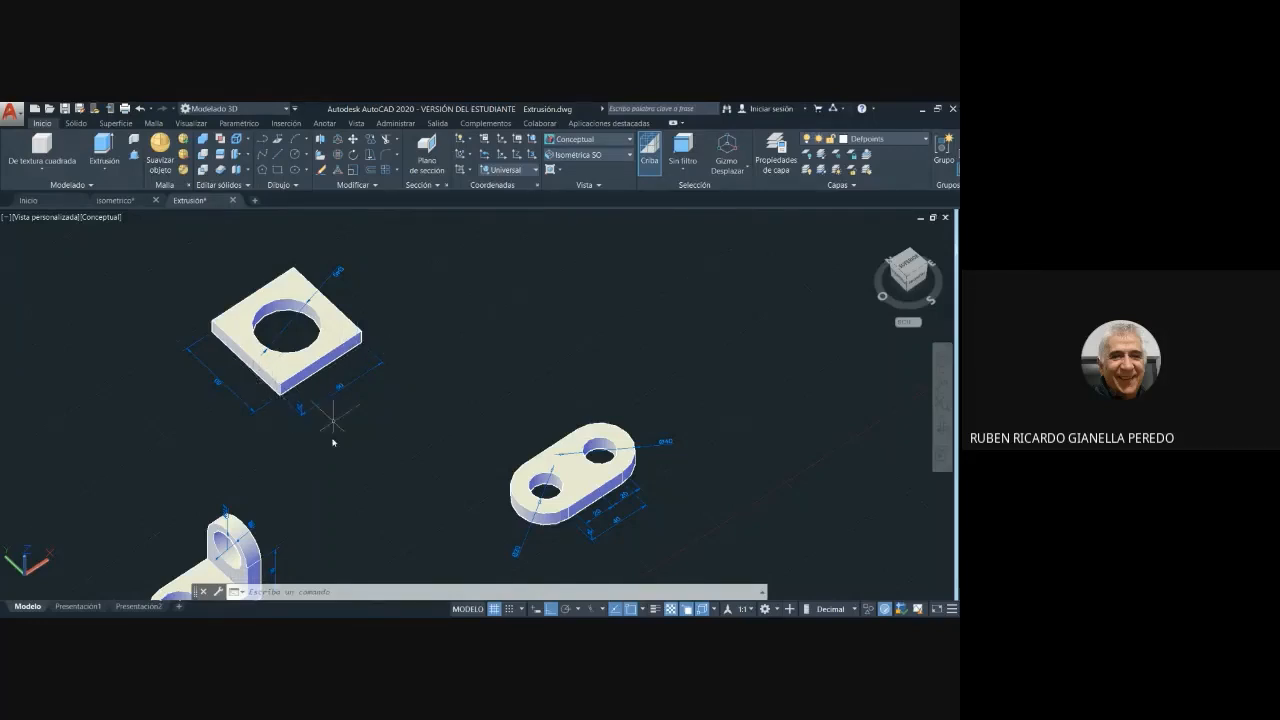
{"action": "middle_click_drag", "start_coordinate": [334, 449], "coordinate": [391, 437]}
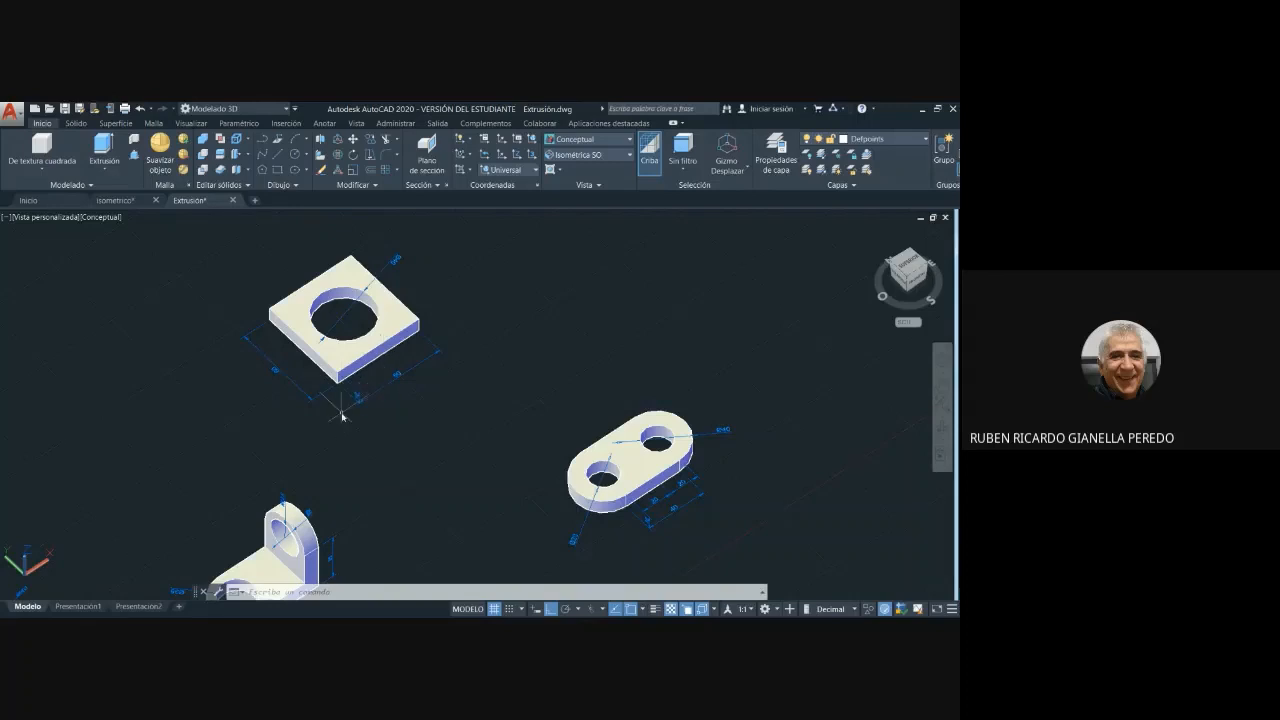
{"action": "scroll", "coordinate": [341, 416], "scroll_direction": "up", "scroll_amount": 3}
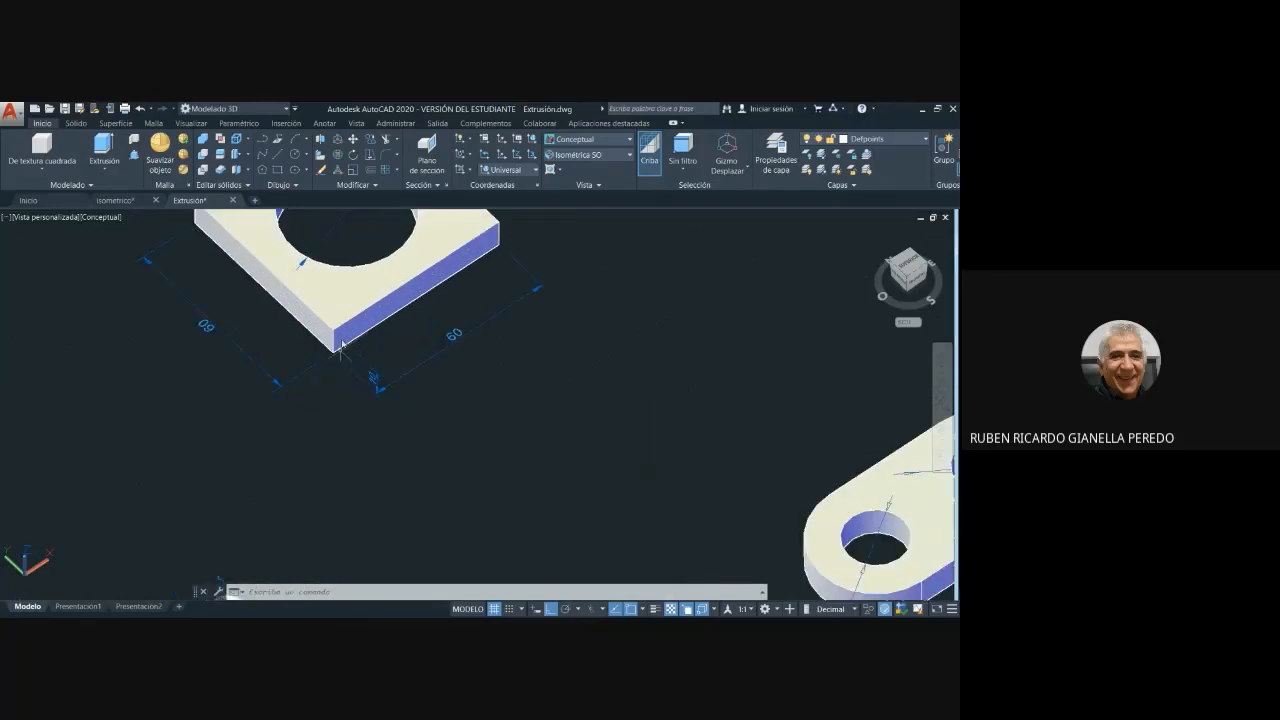
{"action": "scroll", "coordinate": [511, 331], "scroll_direction": "down", "scroll_amount": 5}
{"action": "middle_click_drag", "start_coordinate": [551, 337], "coordinate": [420, 408]}
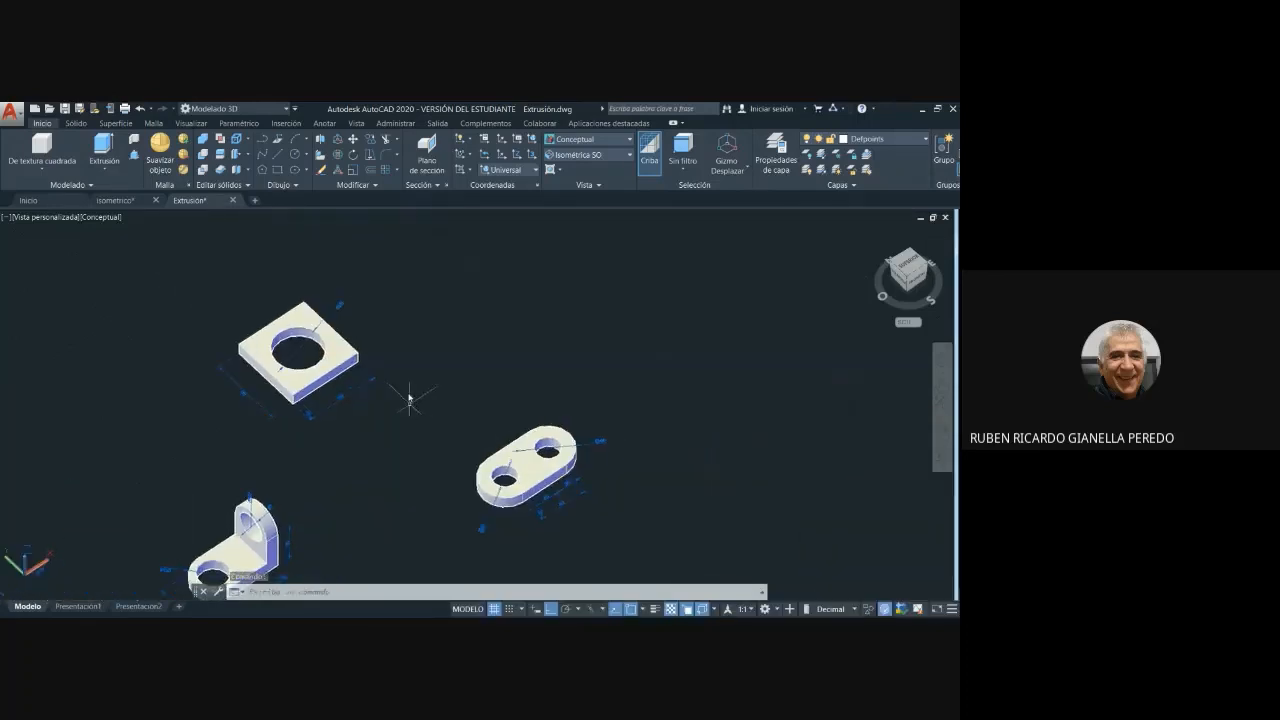
- Draw a closed 60 by 60 square from four line segments in the empty area behind the holed square plate
{"action": "left_click", "coordinate": [278, 157]}
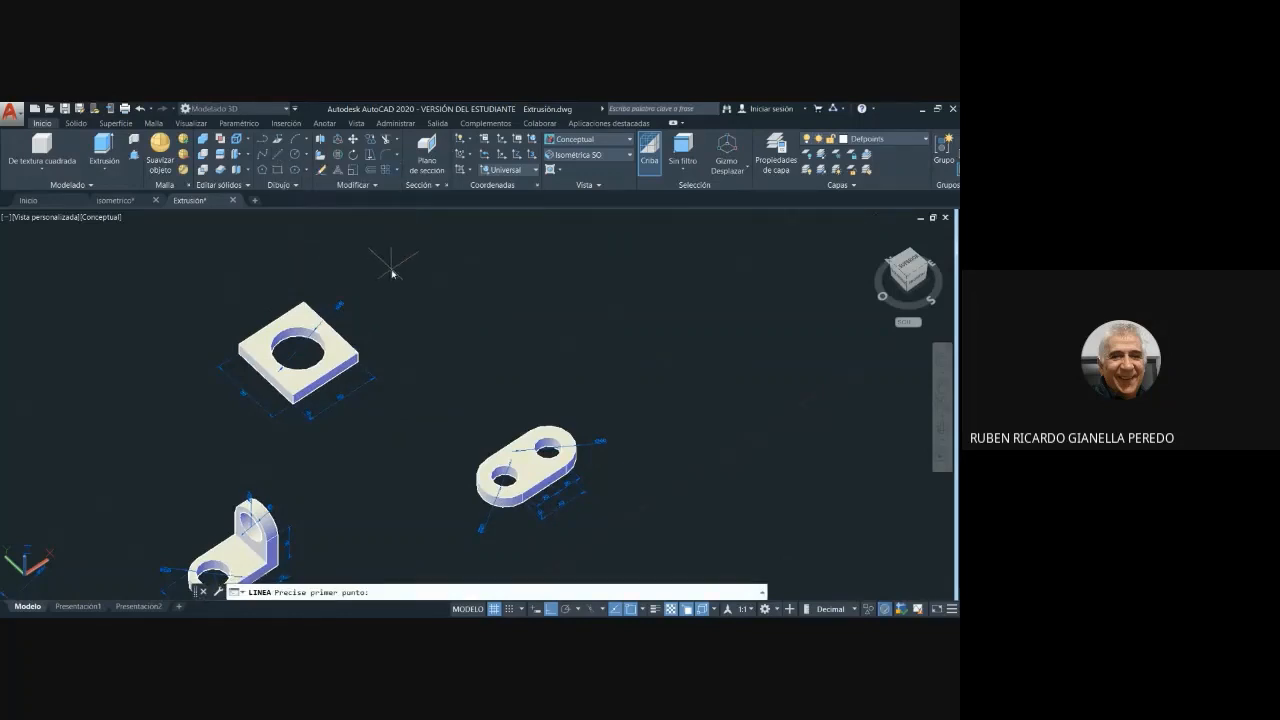
{"action": "left_click", "coordinate": [391, 270]}
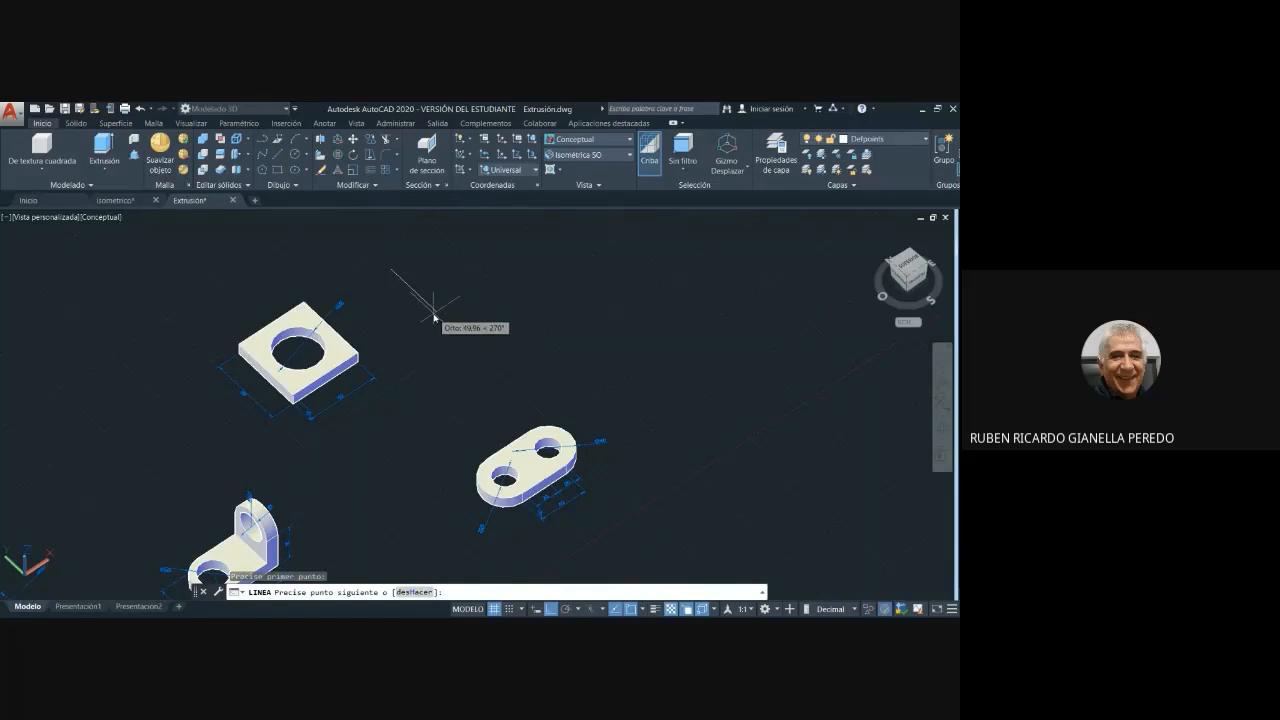
{"action": "type", "text": "60"}
{"action": "key", "text": "Return"}
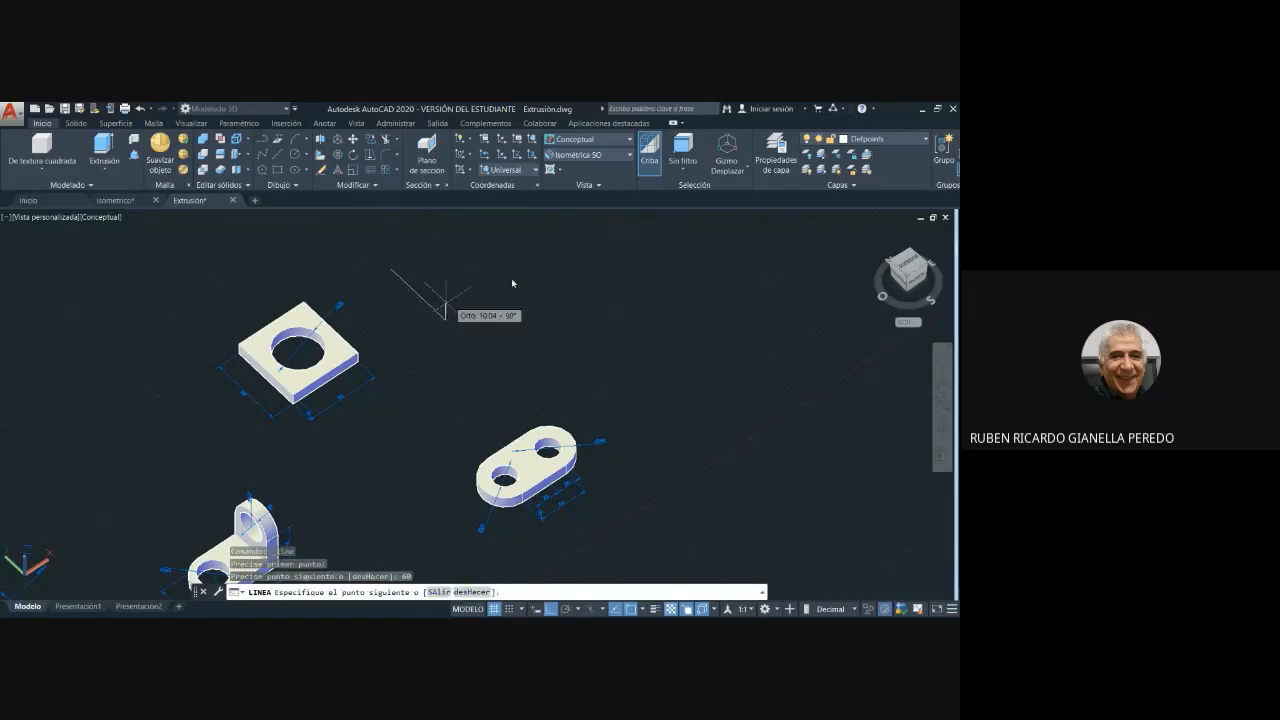
{"action": "type", "text": "60"}
{"action": "key", "text": "Return"}
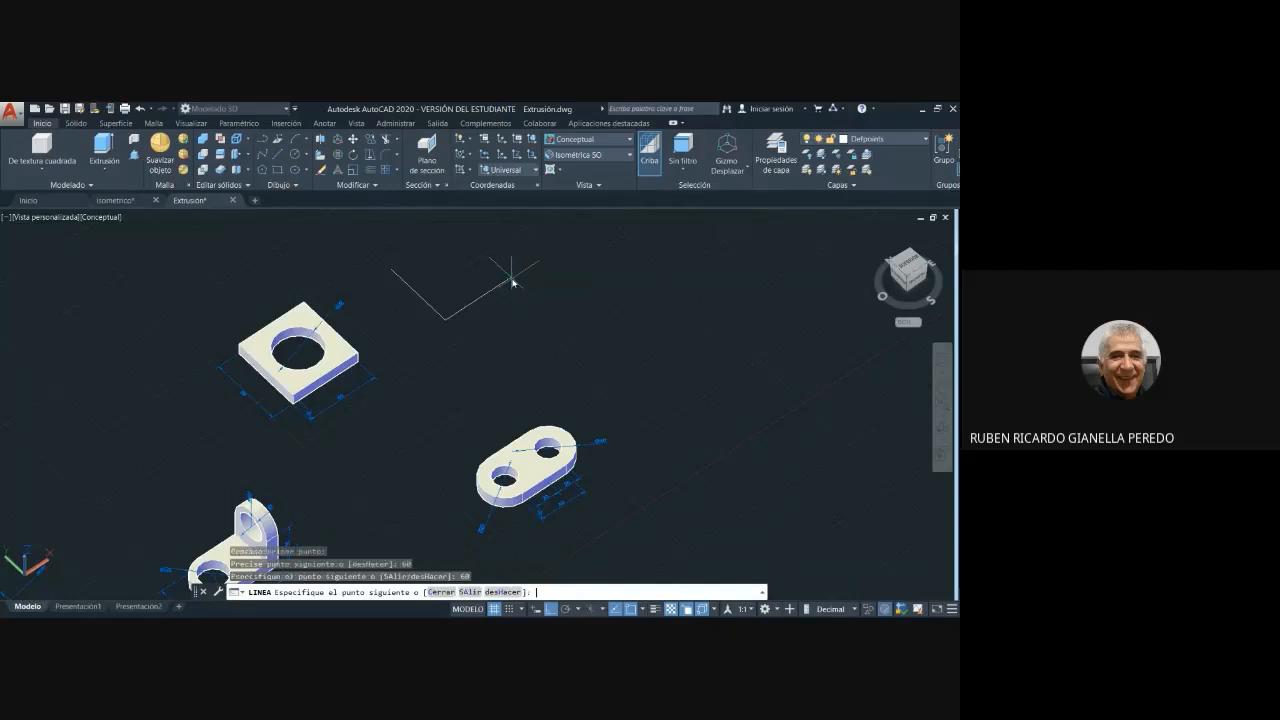
{"action": "type", "text": "6"}
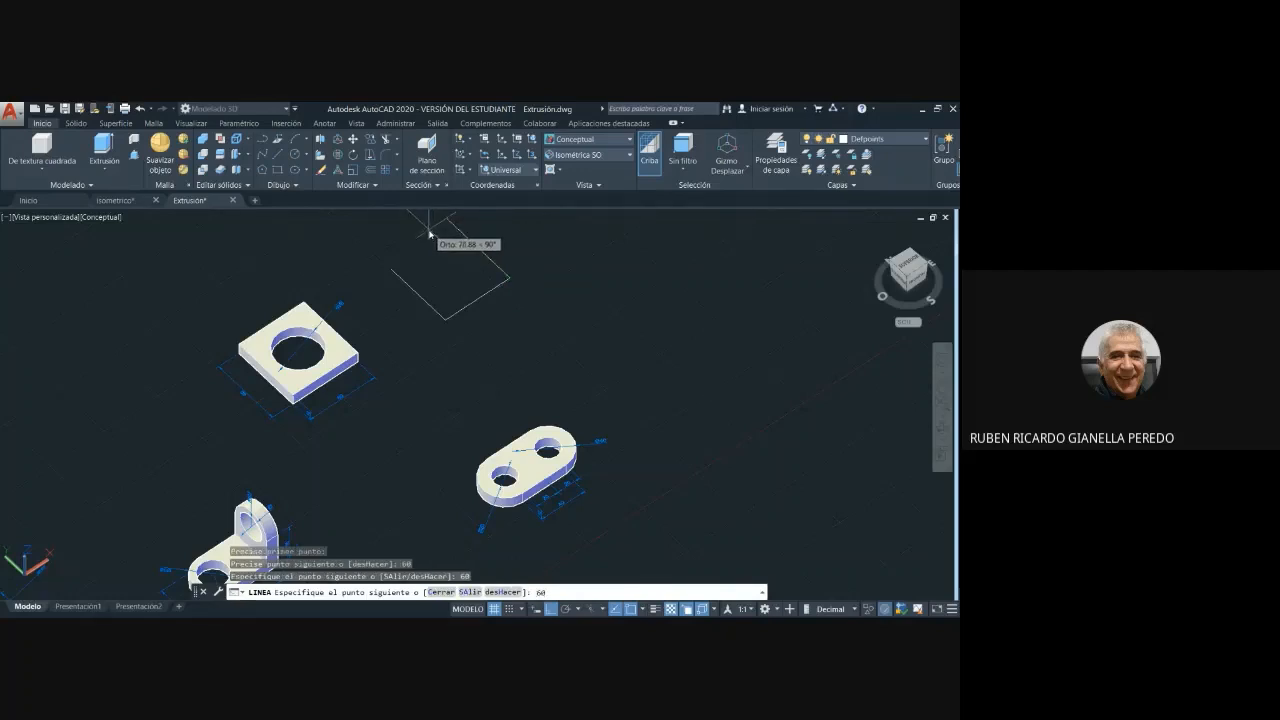
{"action": "type", "text": "0"}
{"action": "key", "text": "Return"}
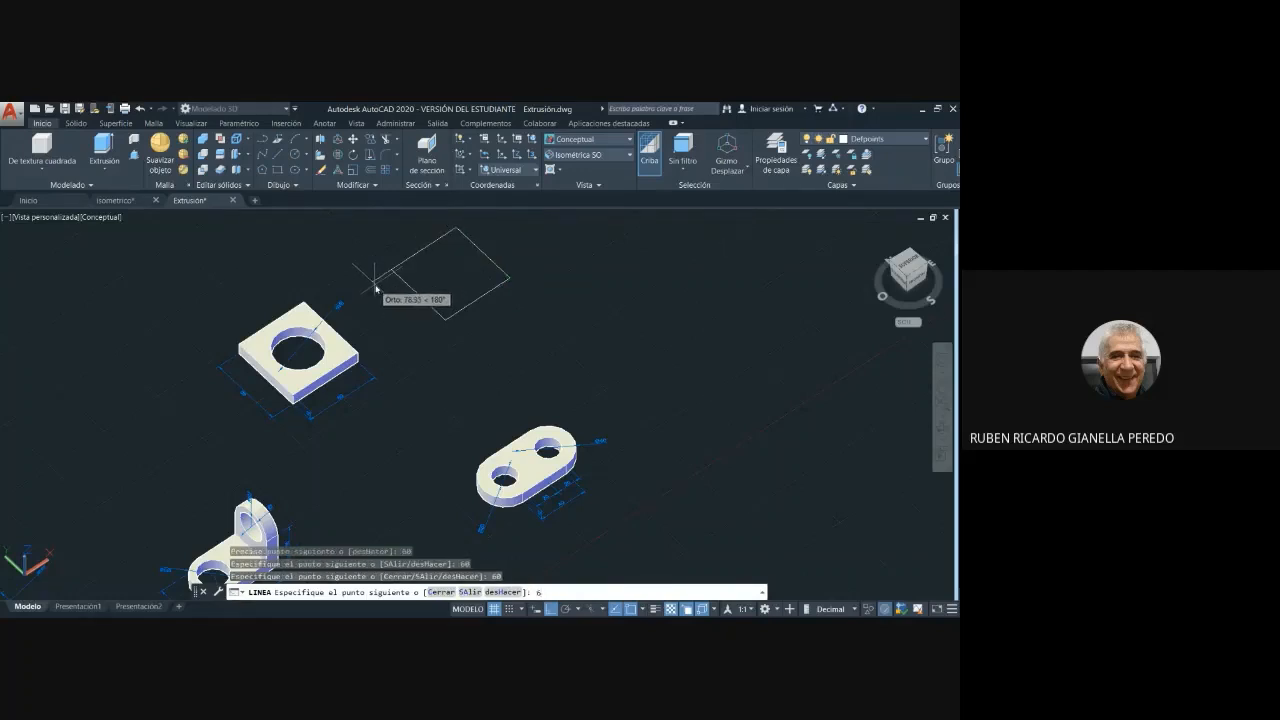
{"action": "type", "text": "60"}
{"action": "key", "text": "Return"}
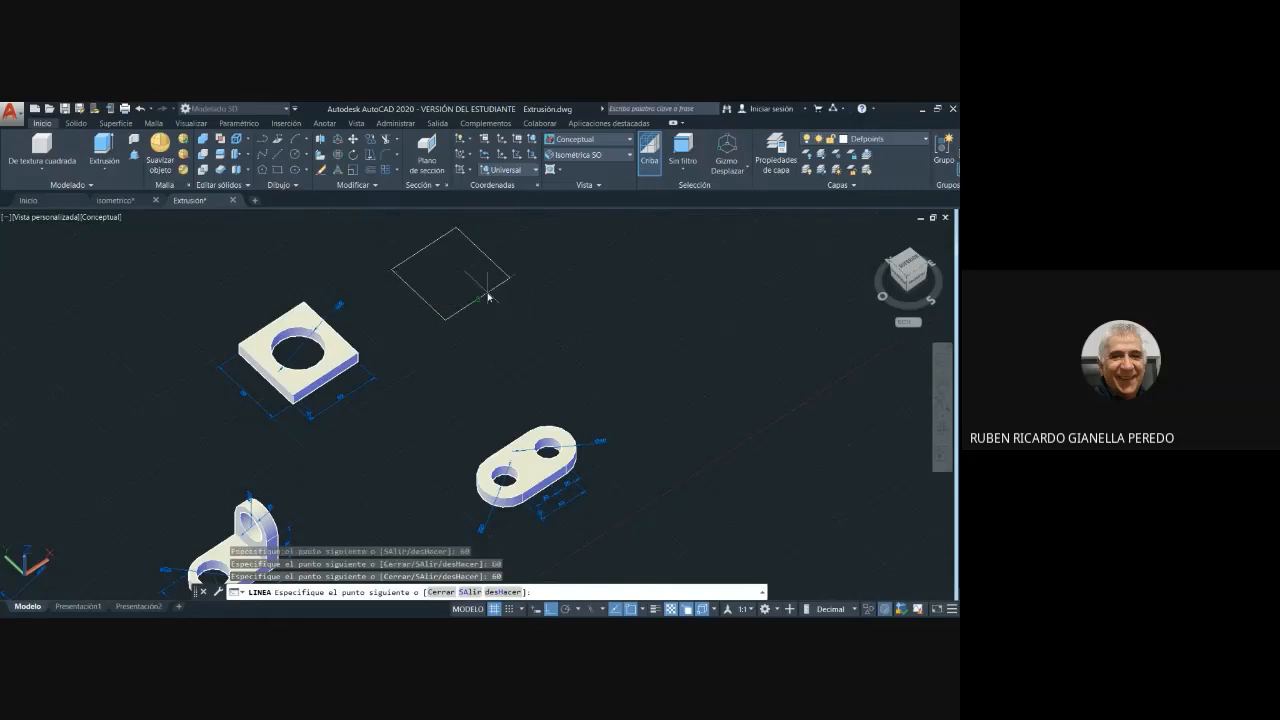
{"action": "key", "text": "Escape"}
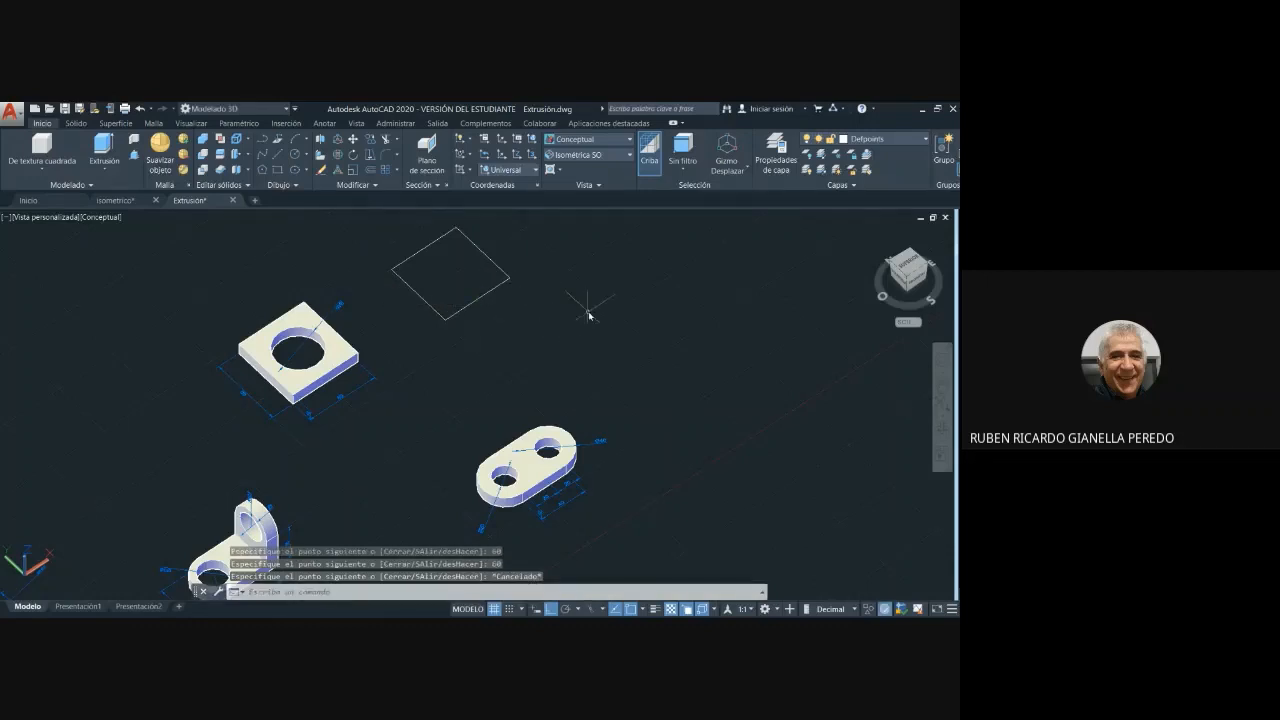
- Convert the four lines of the new square into a region
{"action": "middle_click_drag", "start_coordinate": [589, 314], "coordinate": [620, 401]}
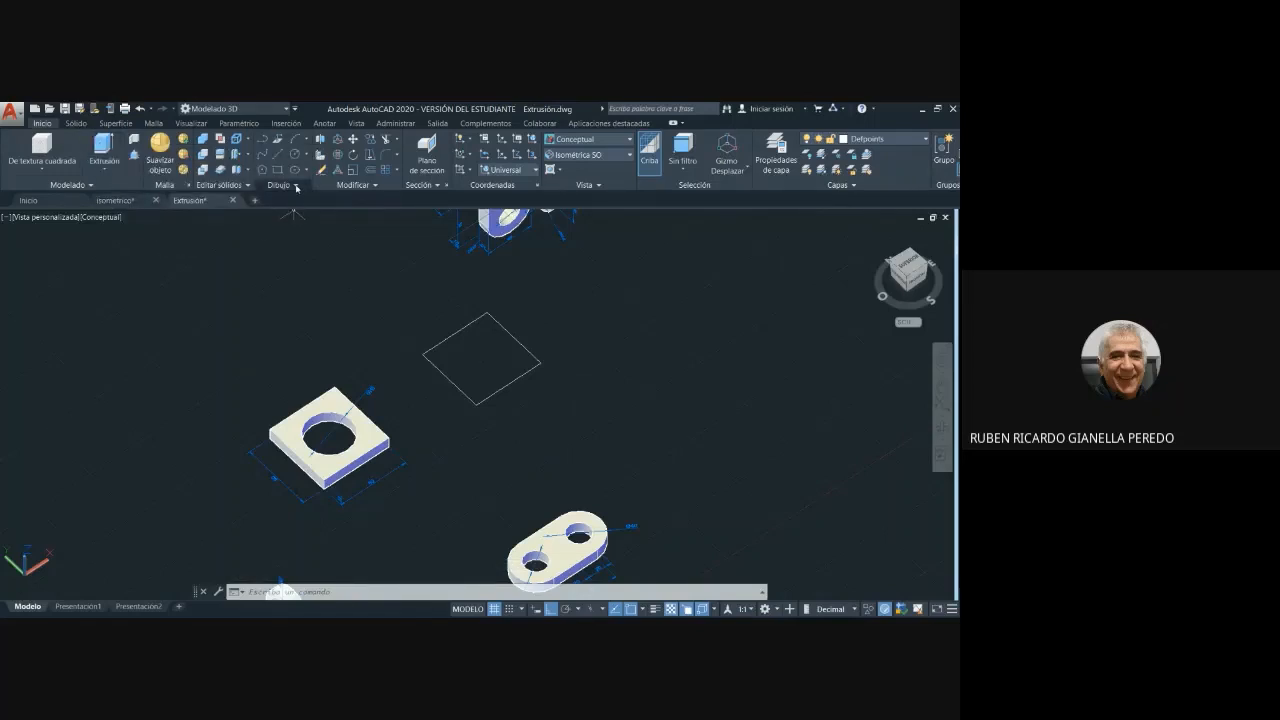
{"action": "left_click", "coordinate": [296, 186]}
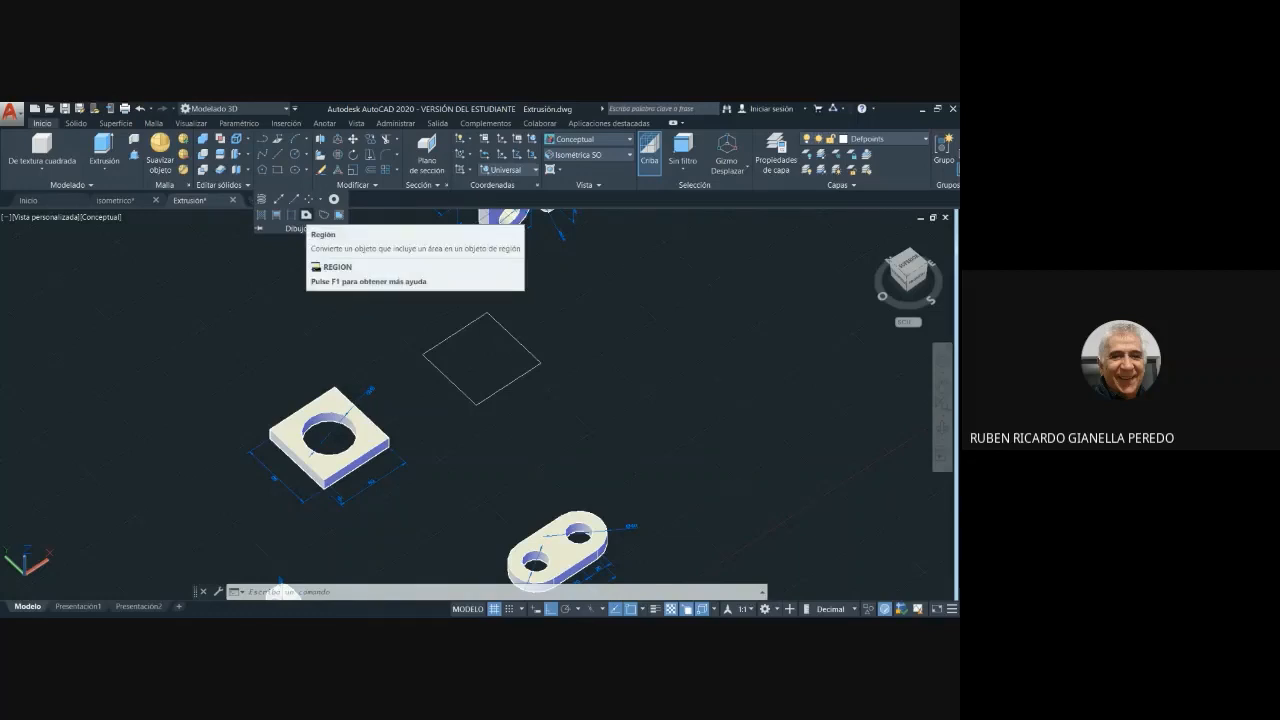
{"action": "left_click", "coordinate": [306, 214]}
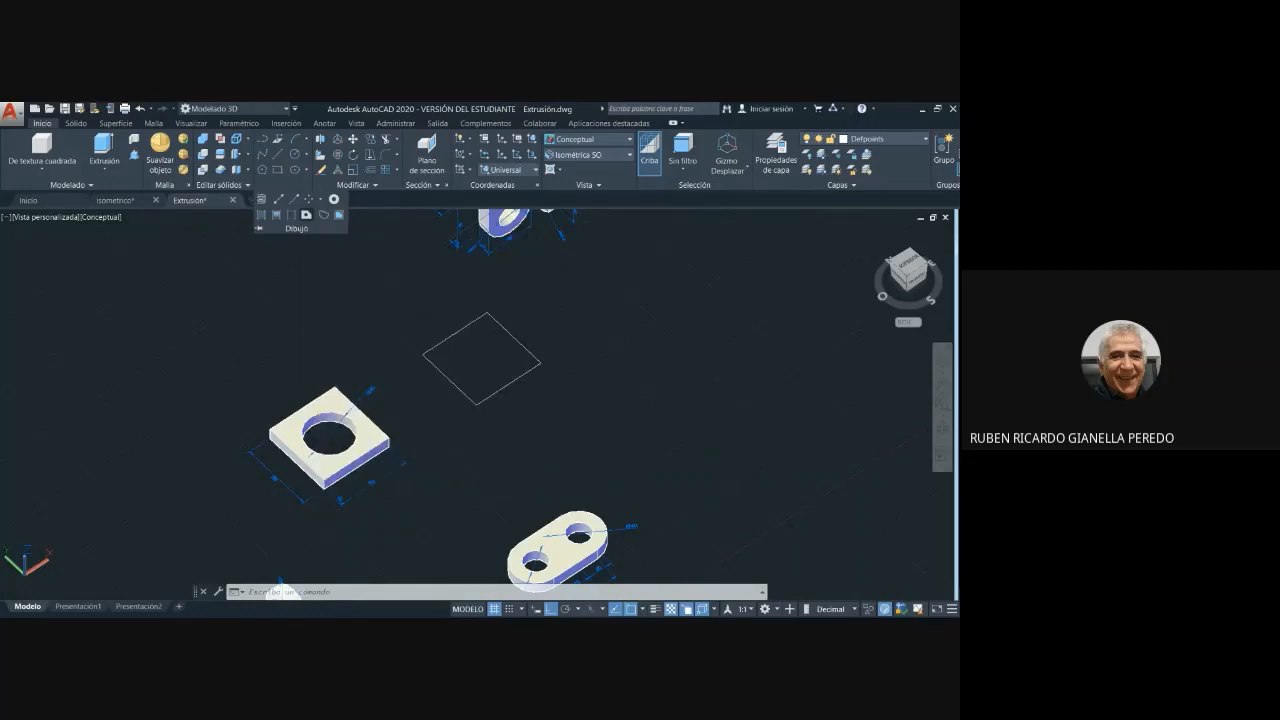
{"action": "left_click", "coordinate": [579, 437]}
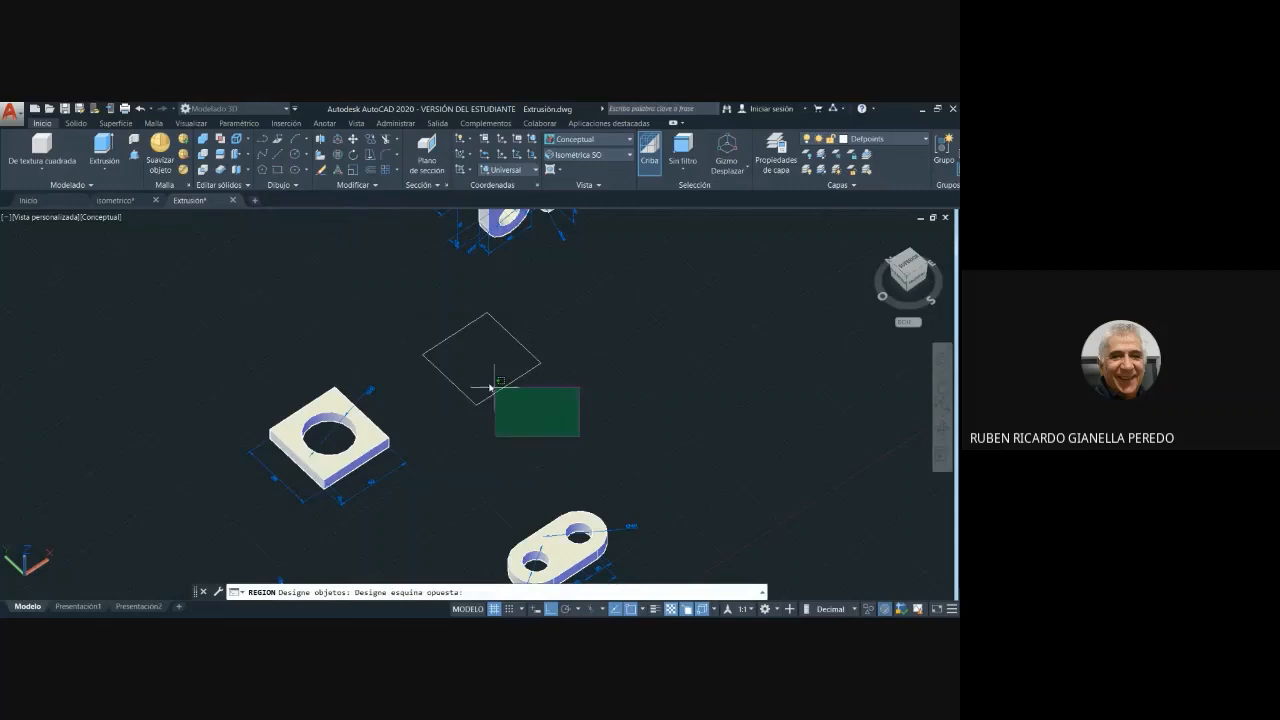
{"action": "left_click", "coordinate": [418, 299]}
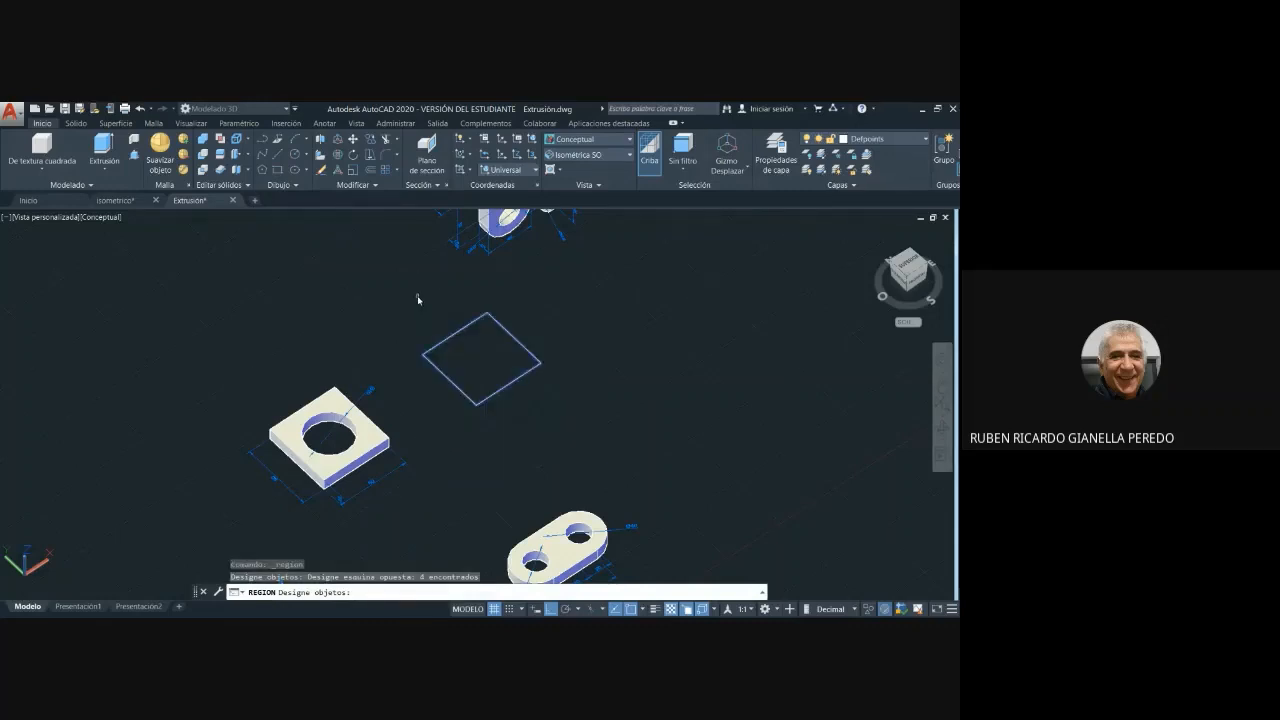
{"action": "key", "text": "Return"}
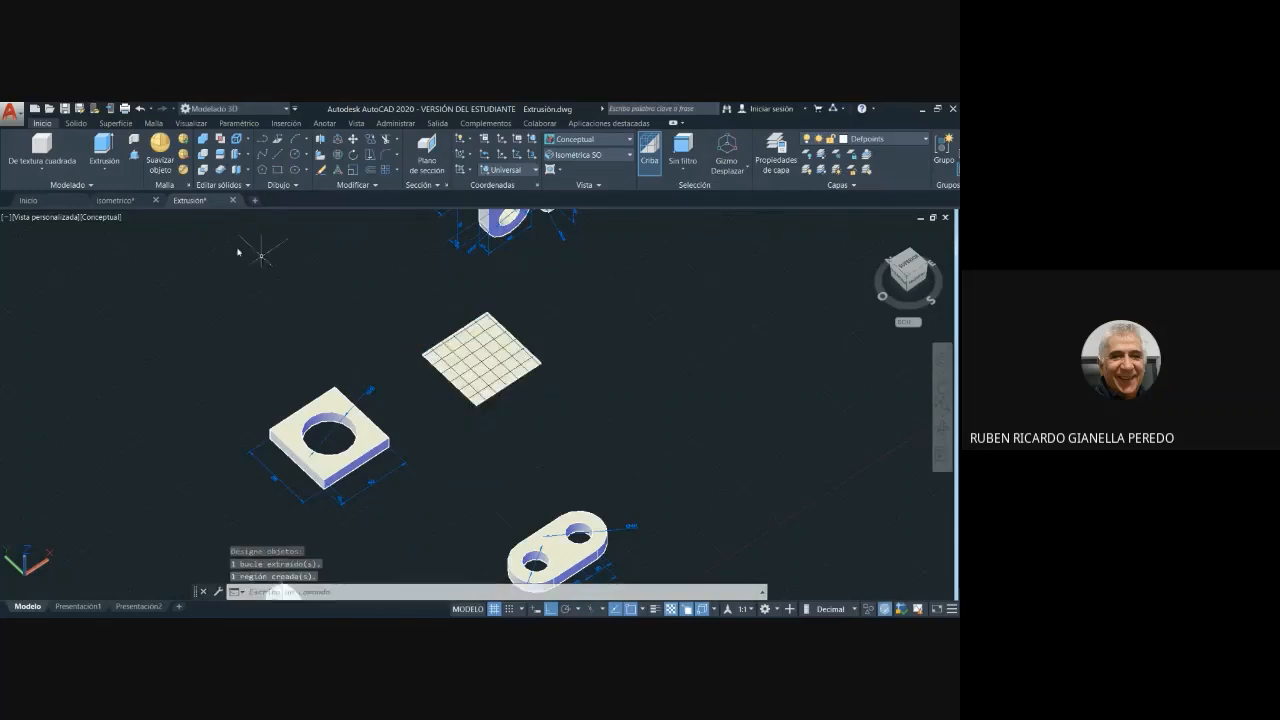
- Extrude the square region upward to a height of 10 as a solid plate
{"action": "left_click", "coordinate": [104, 145]}
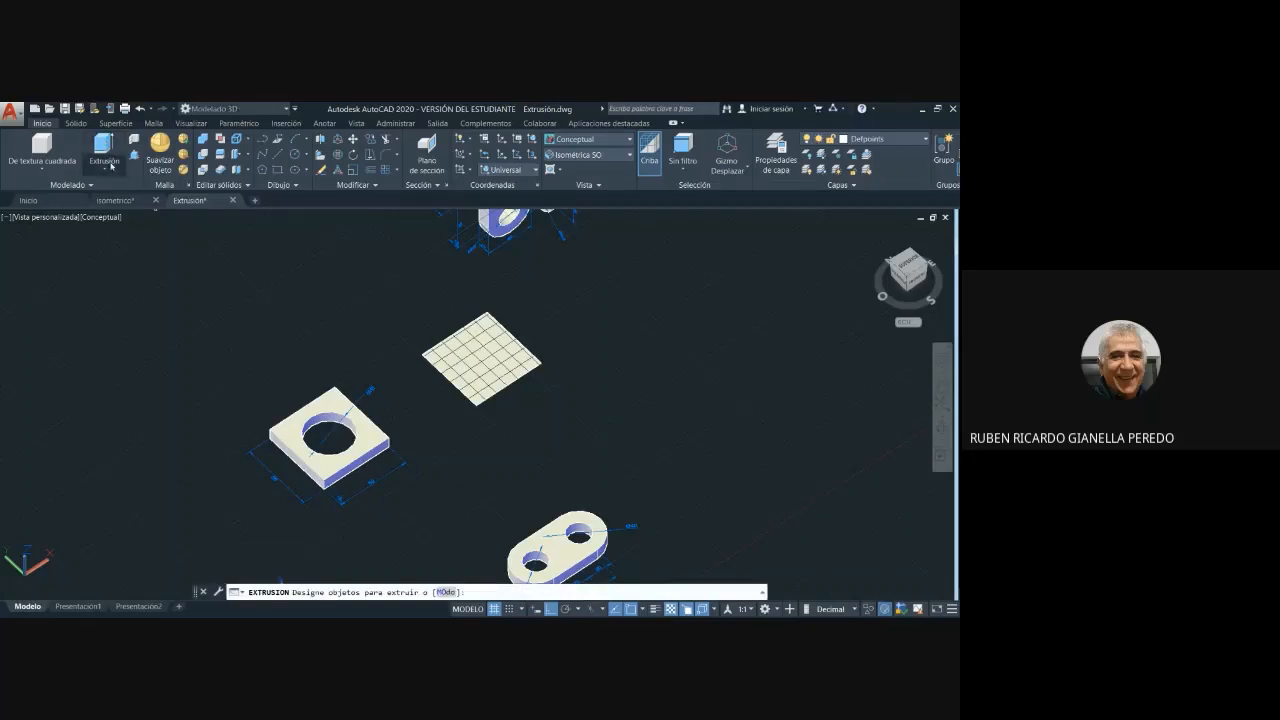
{"action": "left_click", "coordinate": [551, 419]}
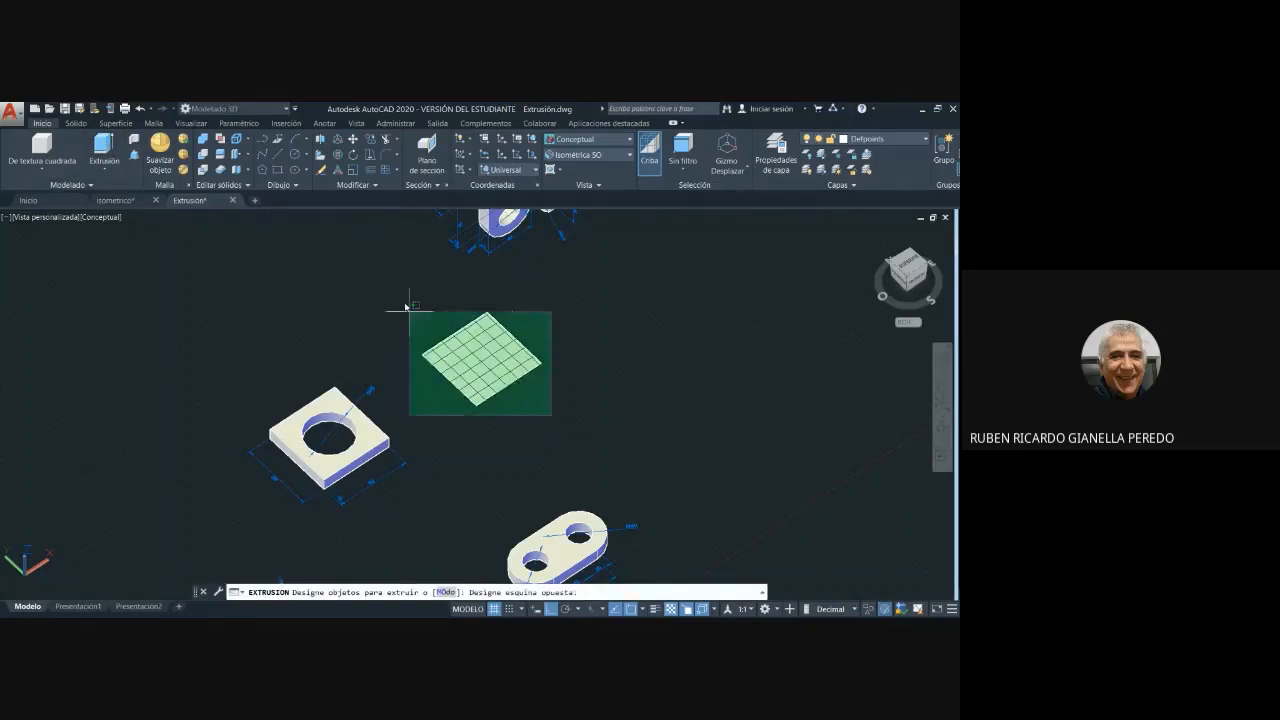
{"action": "left_click", "coordinate": [395, 288]}
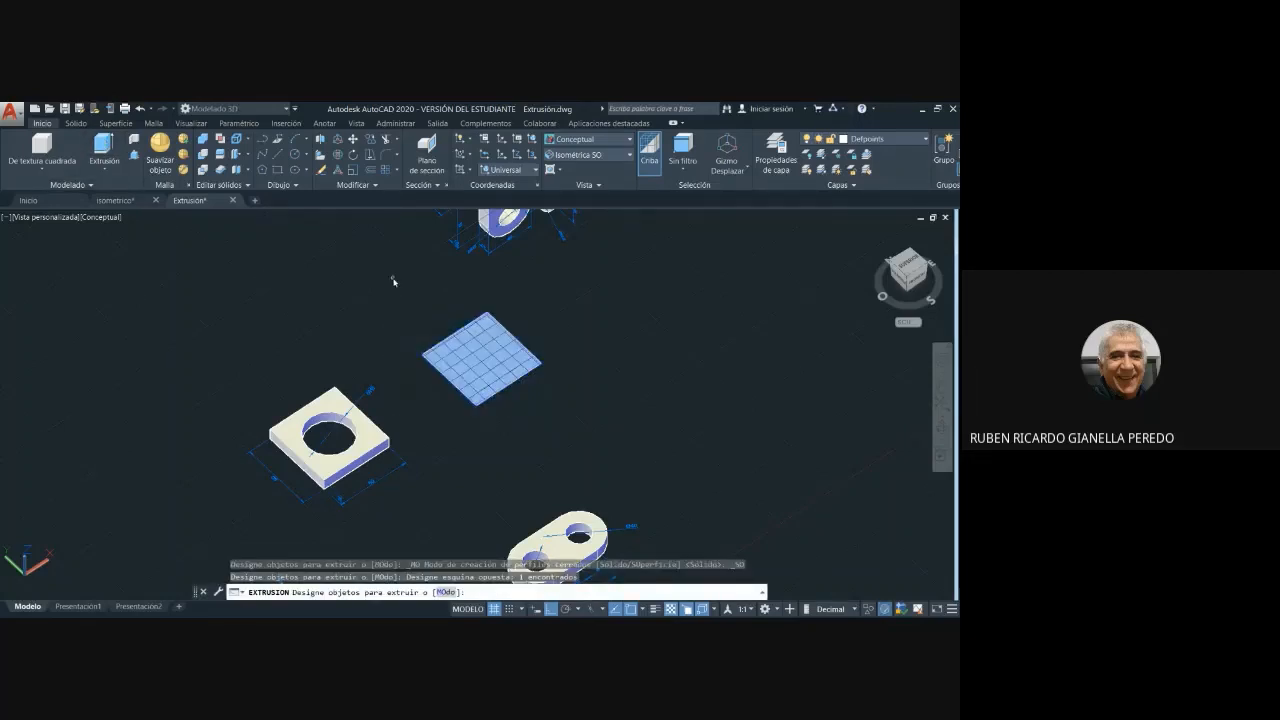
{"action": "key", "text": "Return"}
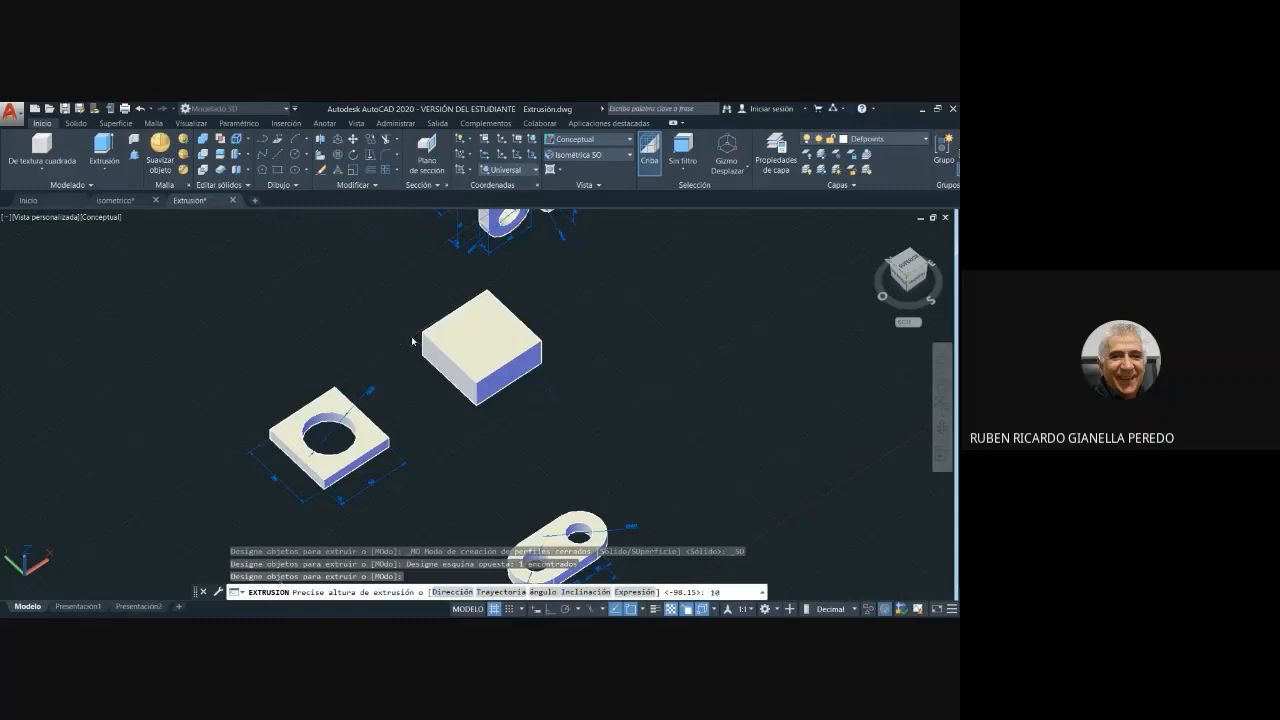
{"action": "key", "text": "Return"}
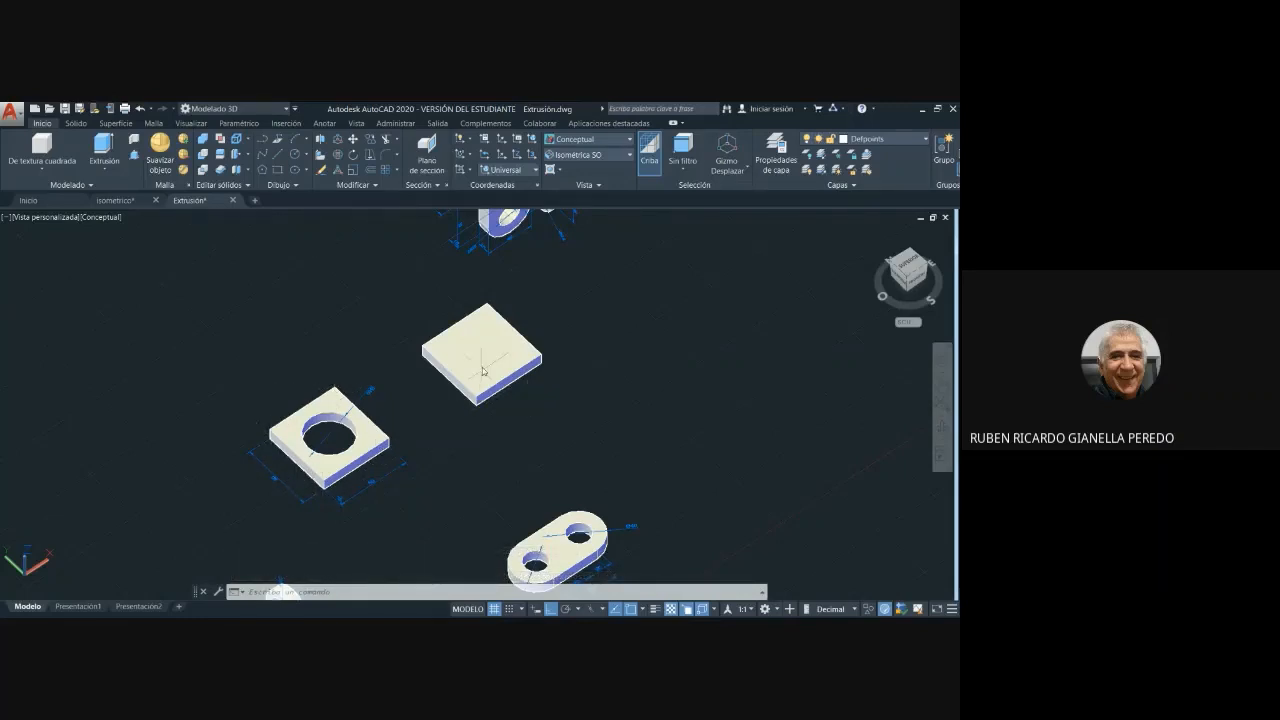
{"action": "middle_click_drag", "start_coordinate": [514, 449], "coordinate": [594, 443]}
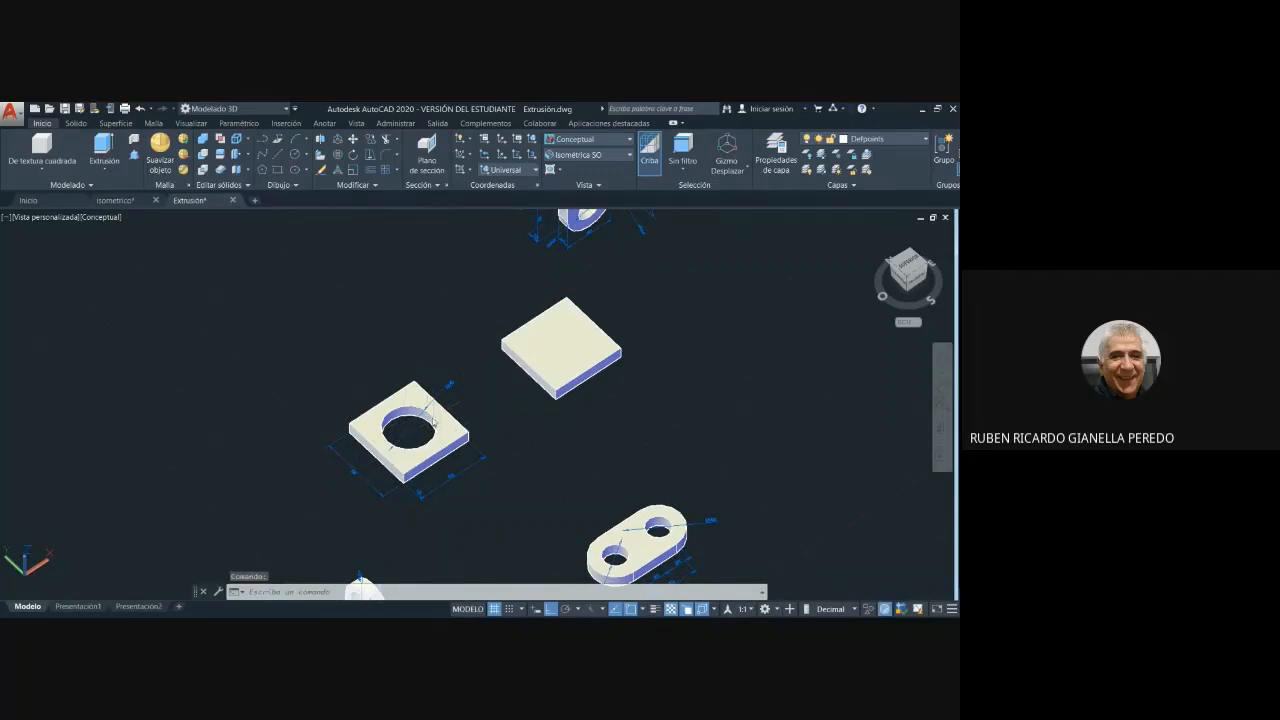
{"action": "scroll", "coordinate": [428, 425], "scroll_direction": "up", "scroll_amount": 3}
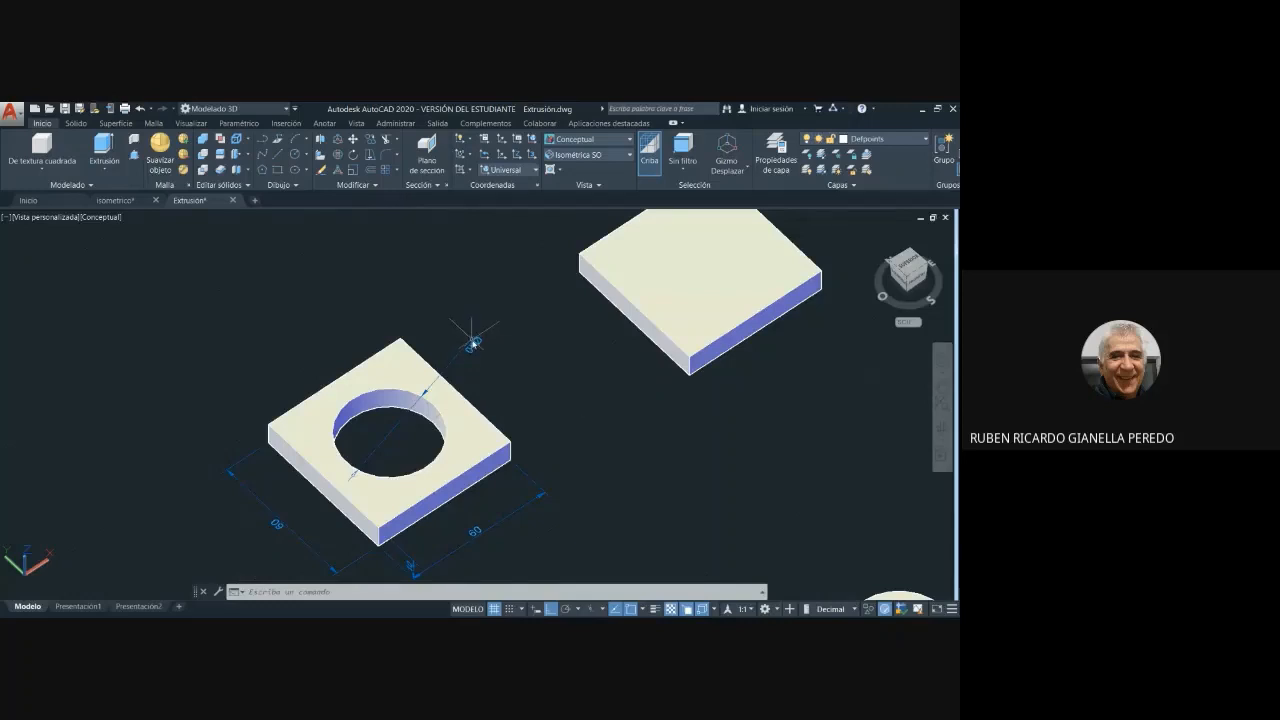
{"action": "scroll", "coordinate": [583, 340], "scroll_direction": "down", "scroll_amount": 3}
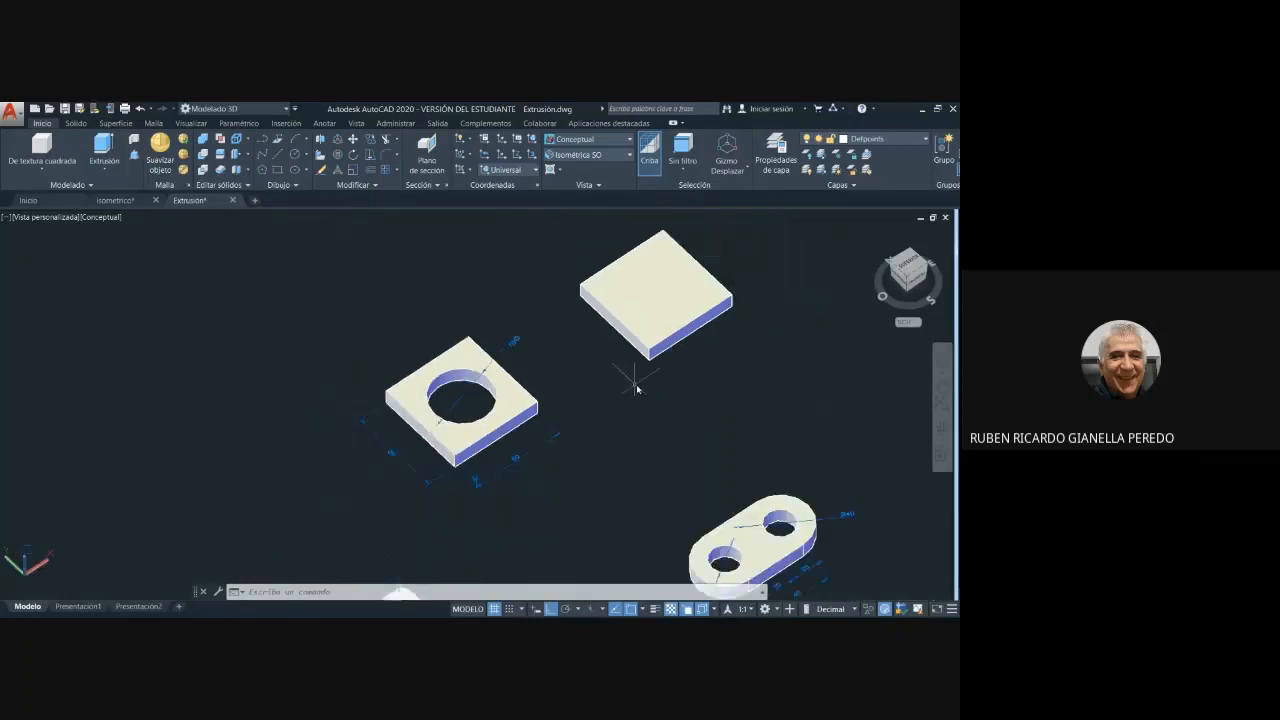
{"action": "middle_click_drag", "start_coordinate": [600, 397], "coordinate": [500, 394]}
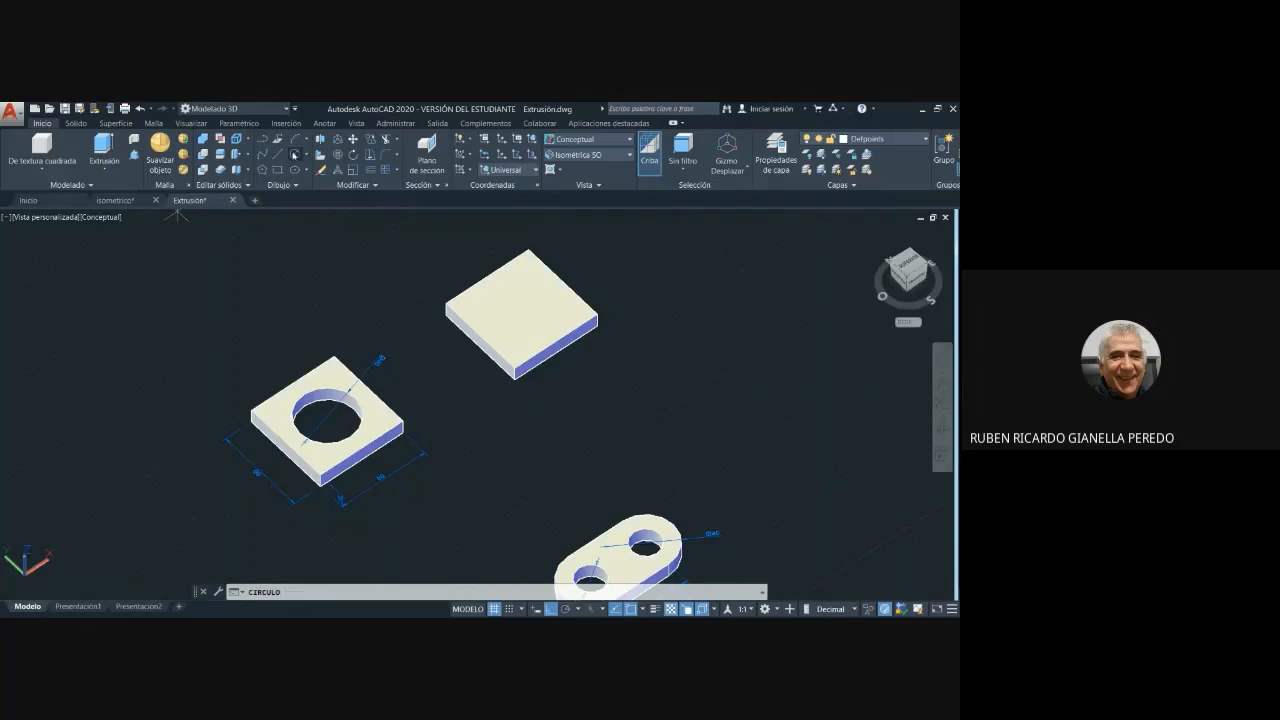
{"action": "left_click", "coordinate": [296, 156]}
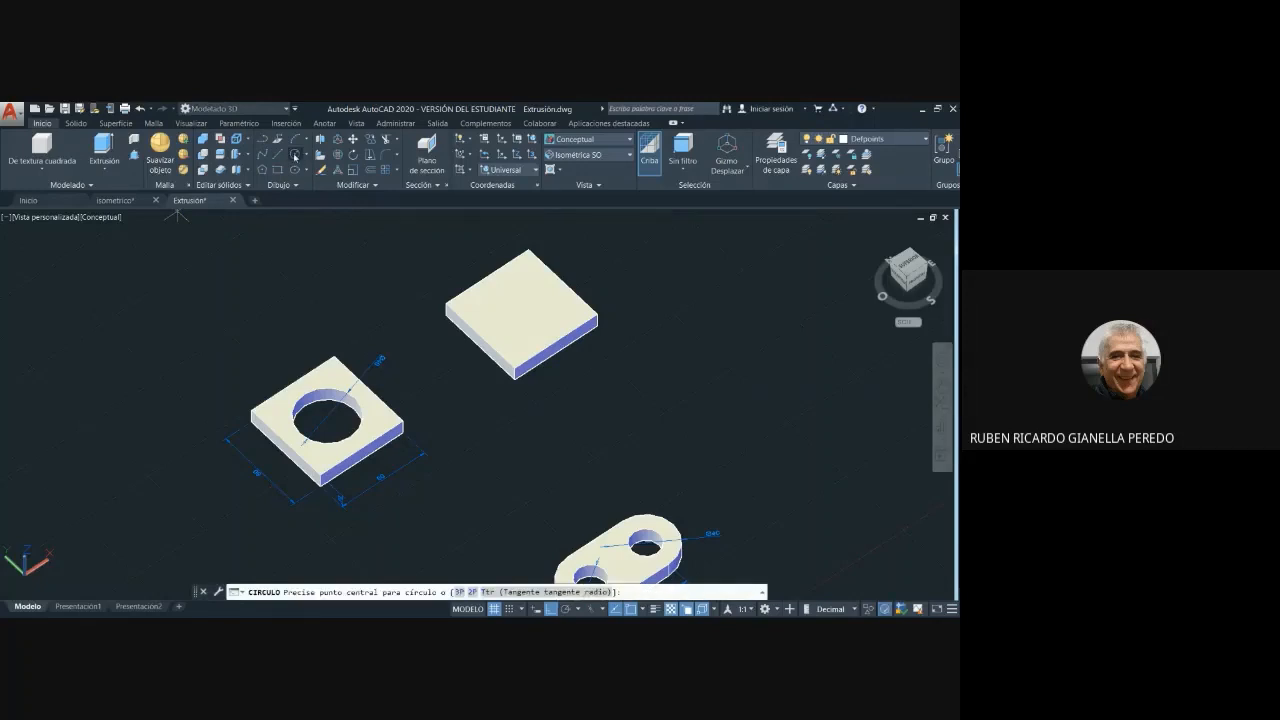
{"action": "left_click", "coordinate": [522, 310]}
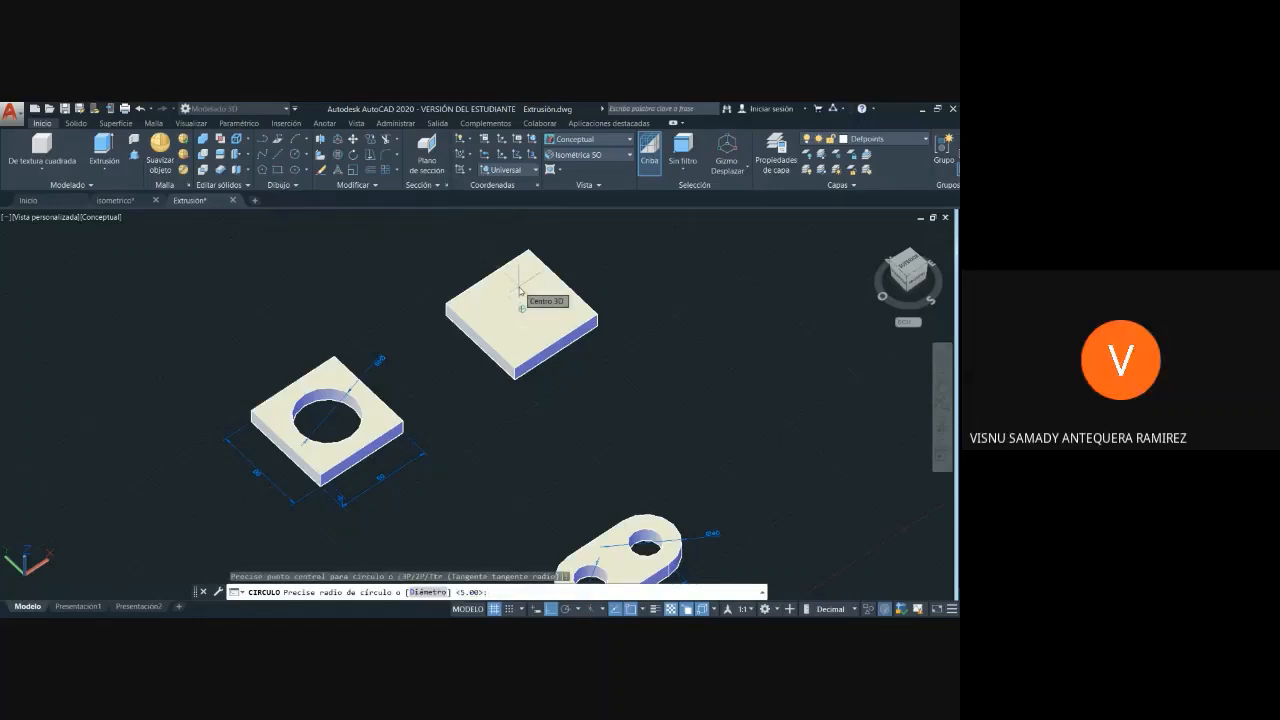
{"action": "key", "text": "Escape"}
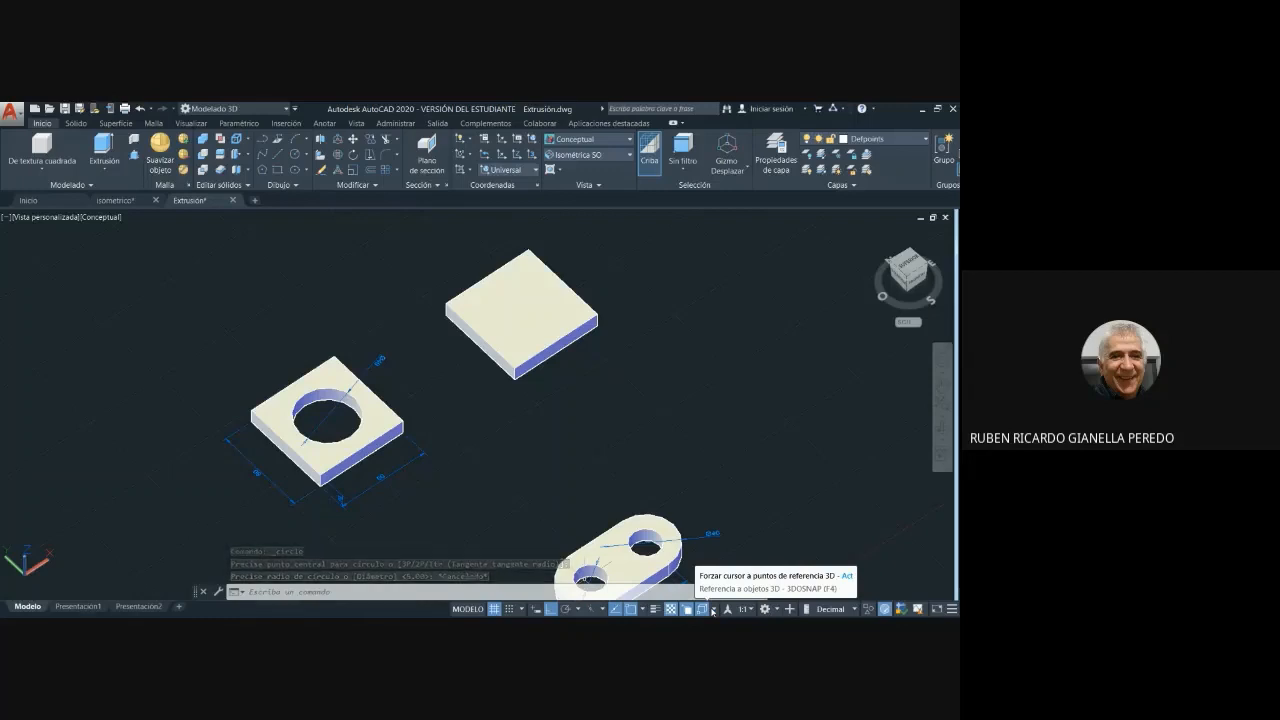
- Review the 2D object snap modes and the list of status bar tools that includes Referencia a objetos 3D
{"action": "left_click", "coordinate": [642, 610]}
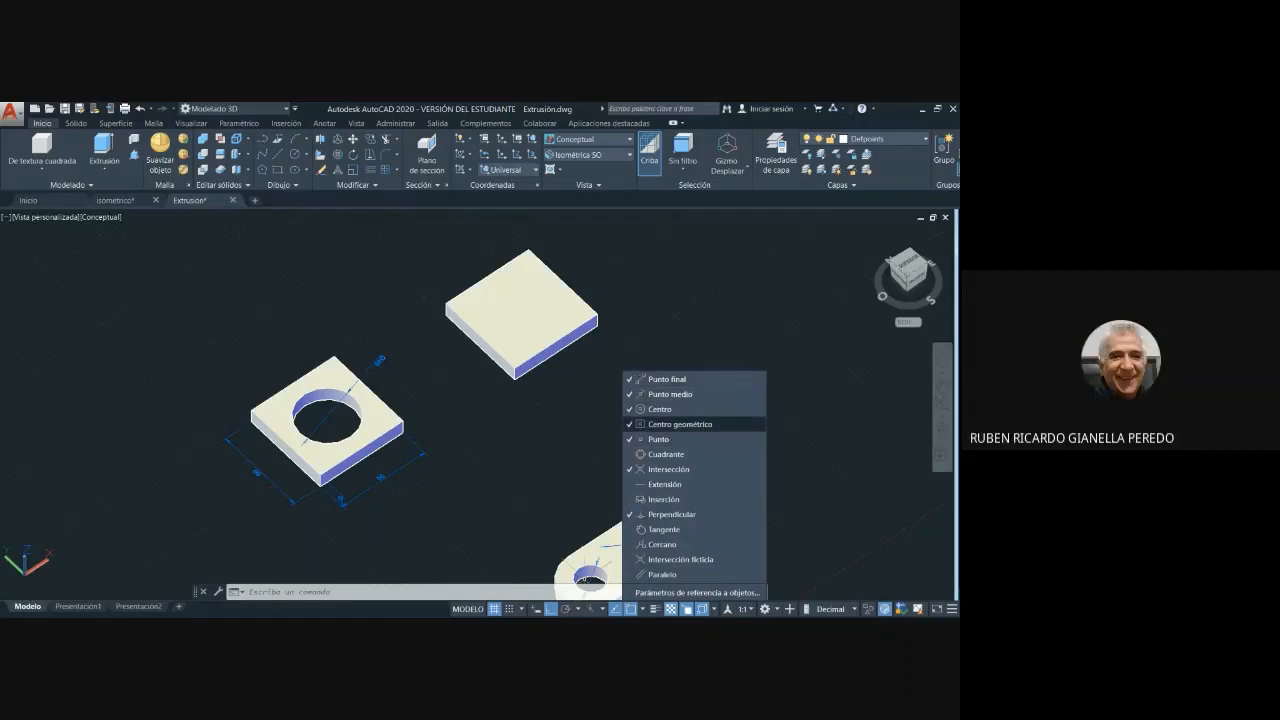
{"action": "left_click", "coordinate": [535, 547]}
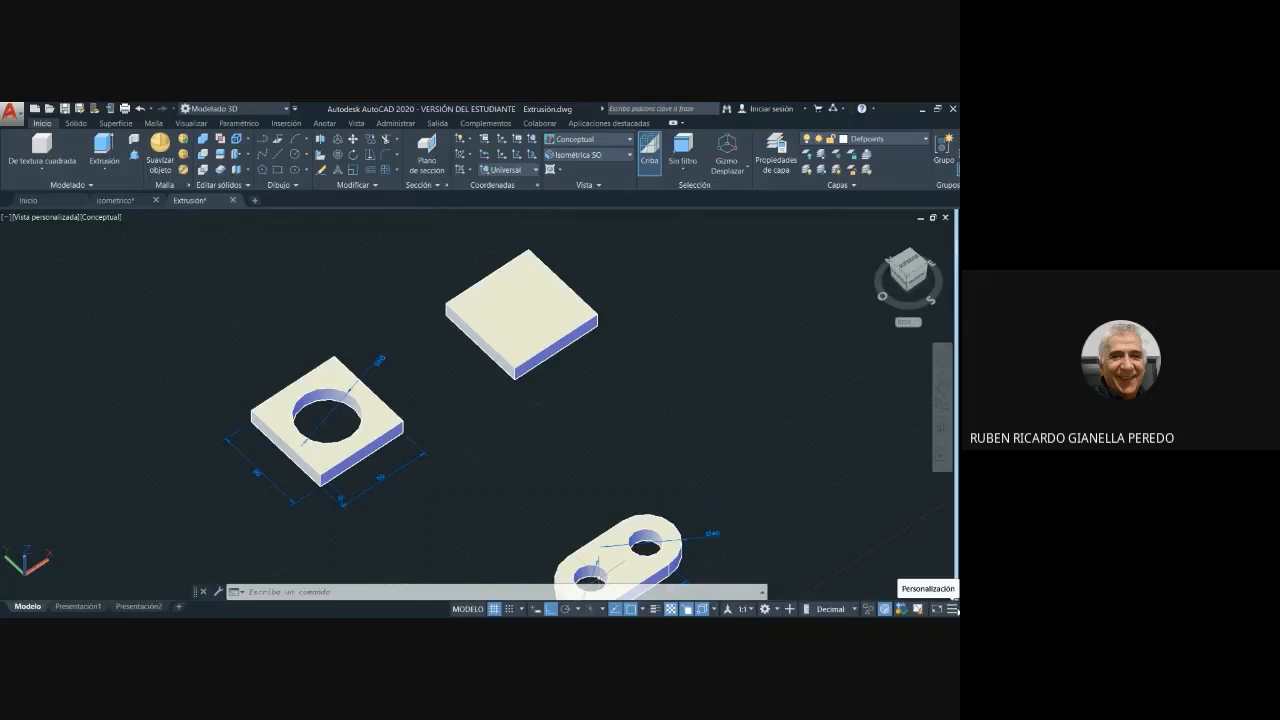
{"action": "left_click", "coordinate": [952, 609]}
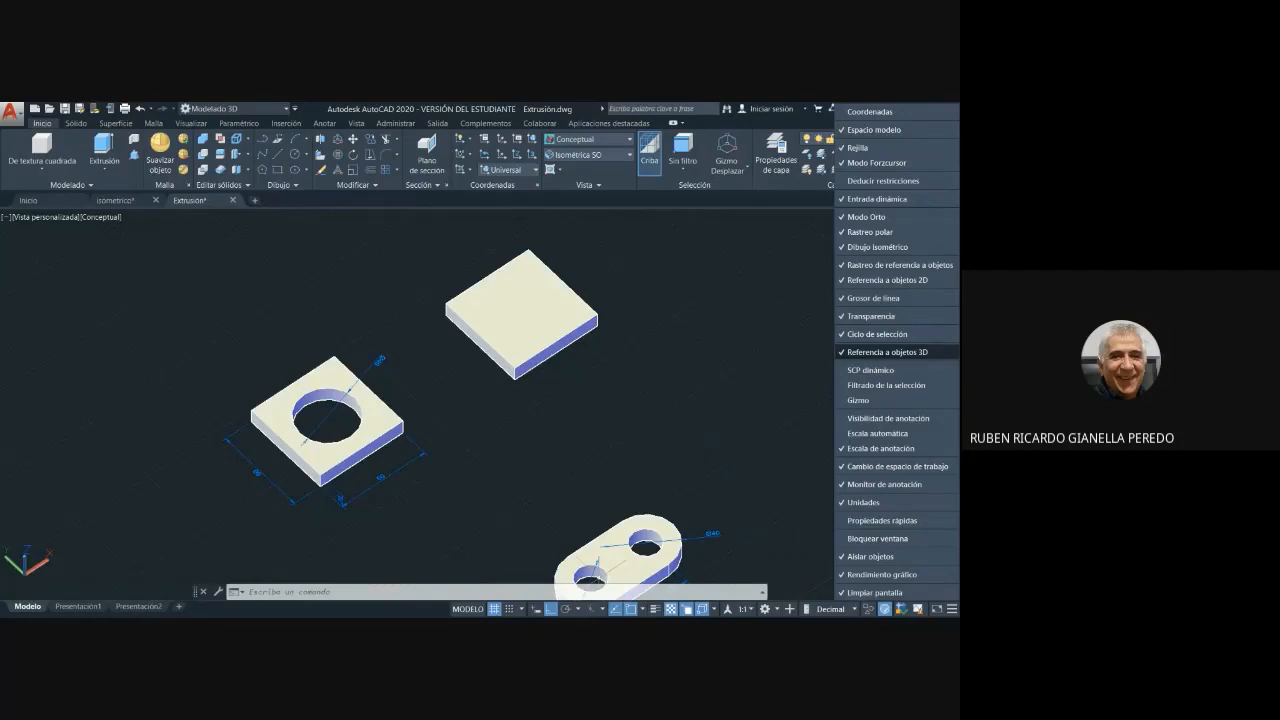
- Review the 3D object snap modes, including Vértice, Punto medio de arista and Centro de cara
{"action": "left_click", "coordinate": [746, 382]}
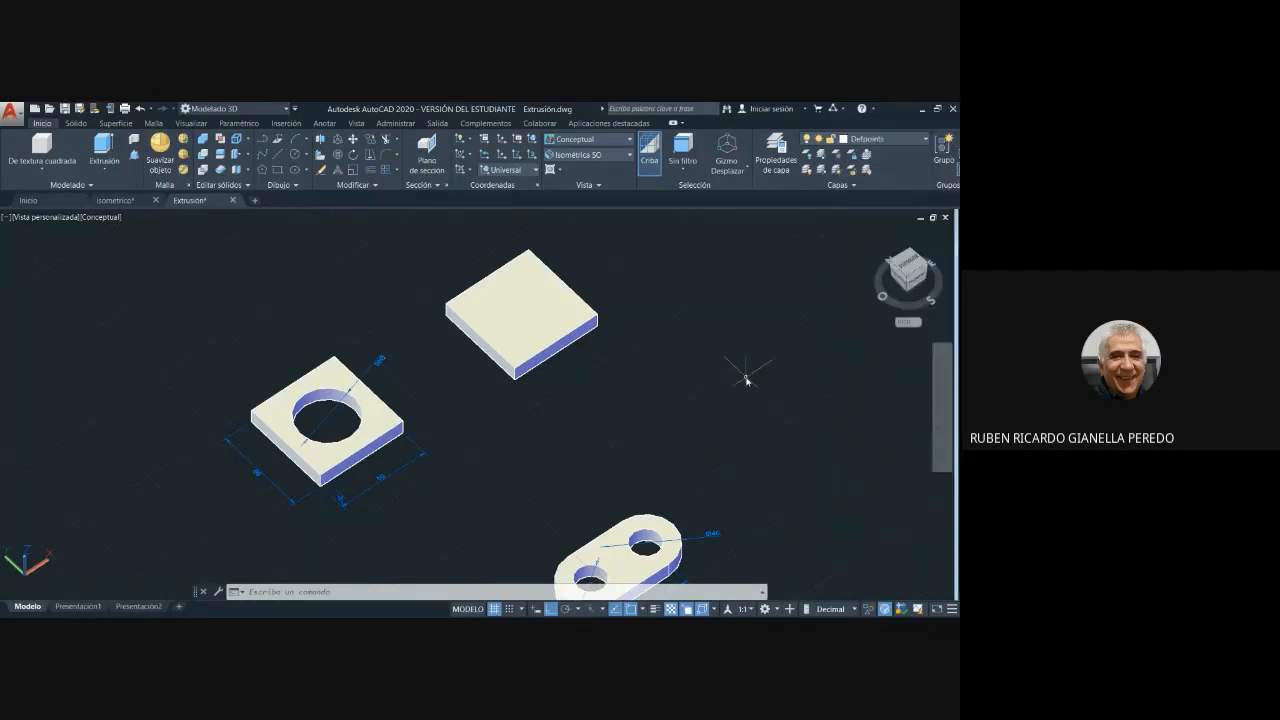
{"action": "left_click", "coordinate": [713, 609]}
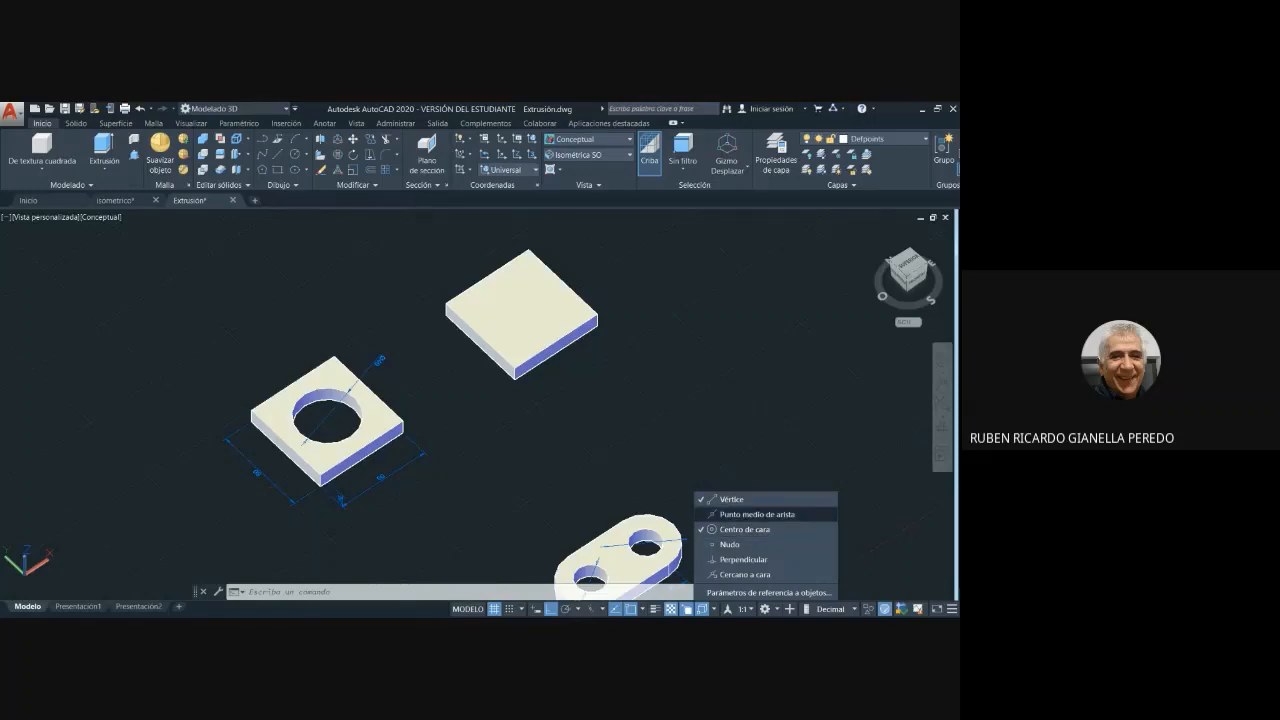
{"action": "left_click", "coordinate": [681, 491]}
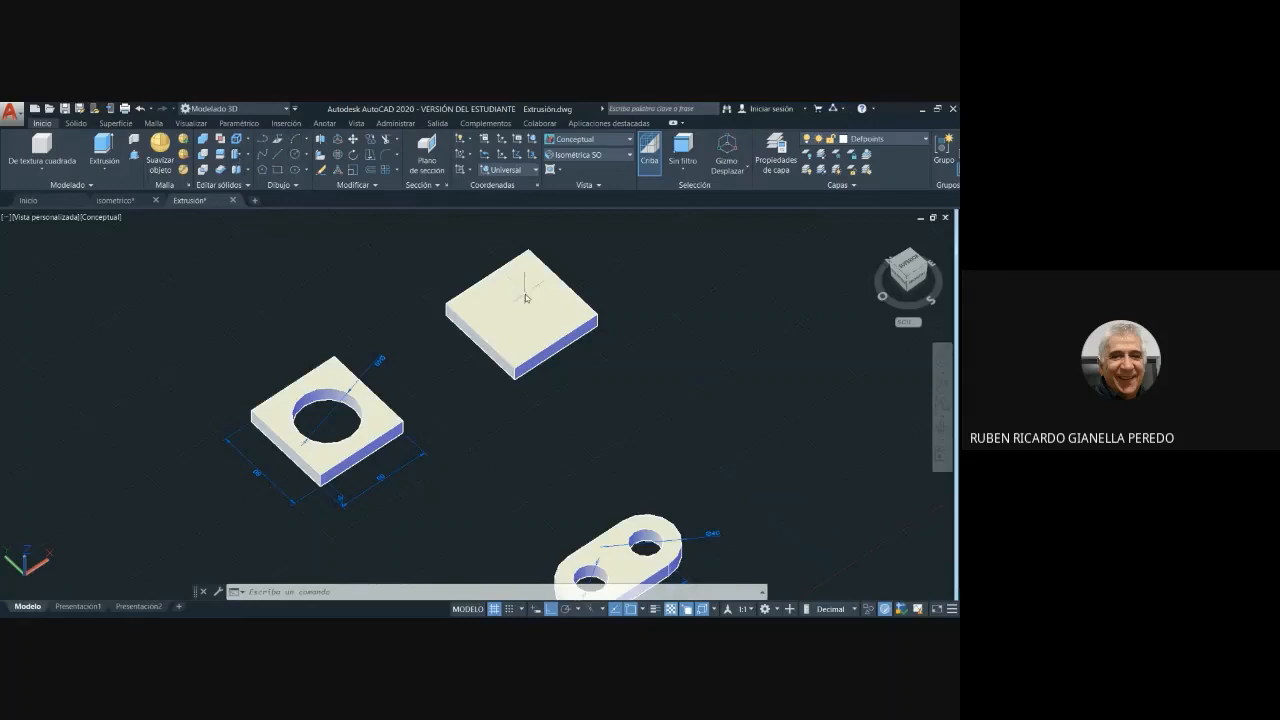
- Draw a circle of diameter 40 centred on the top face of the new square plate
{"action": "left_click", "coordinate": [295, 155]}
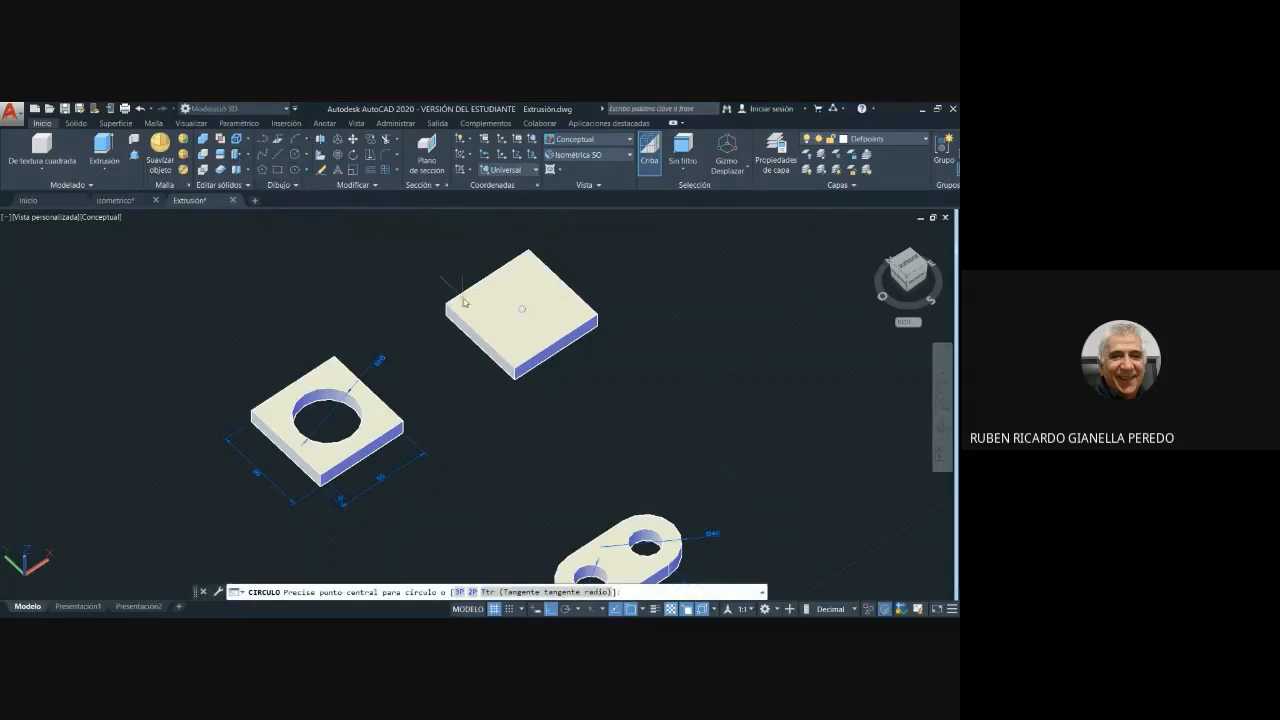
{"action": "left_click", "coordinate": [522, 311]}
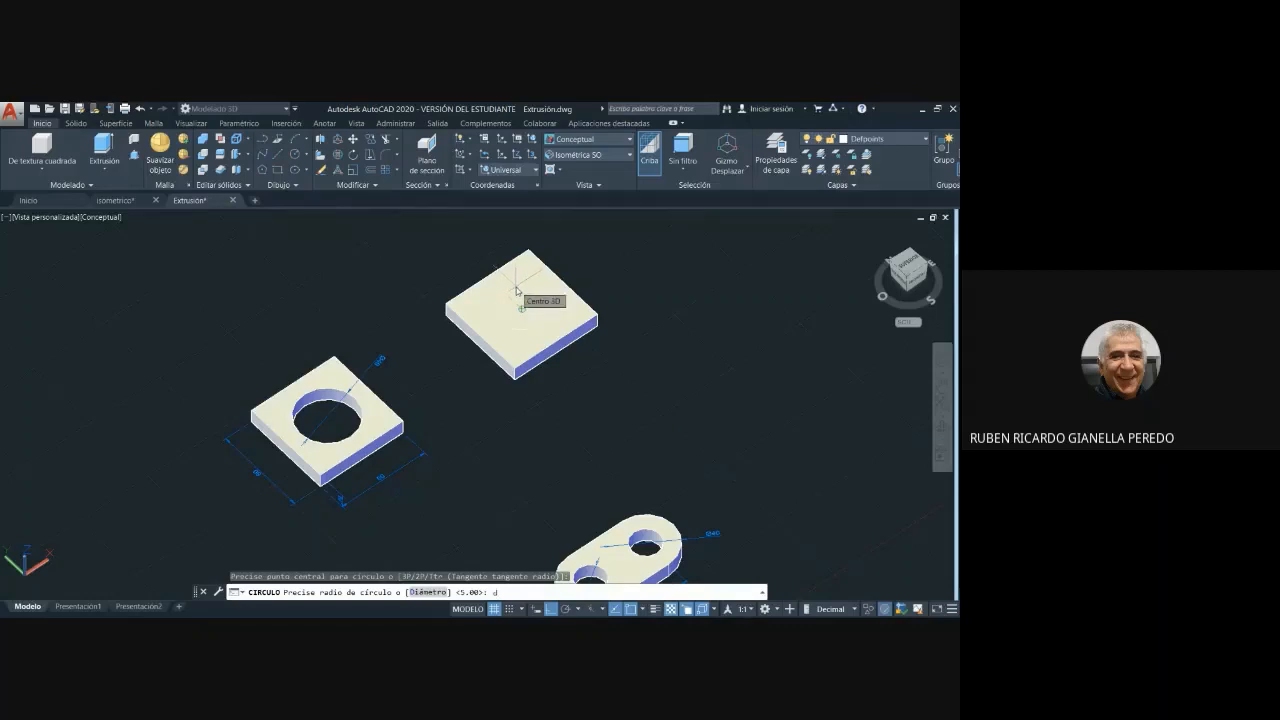
{"action": "type", "text": "d"}
{"action": "key", "text": "Return"}
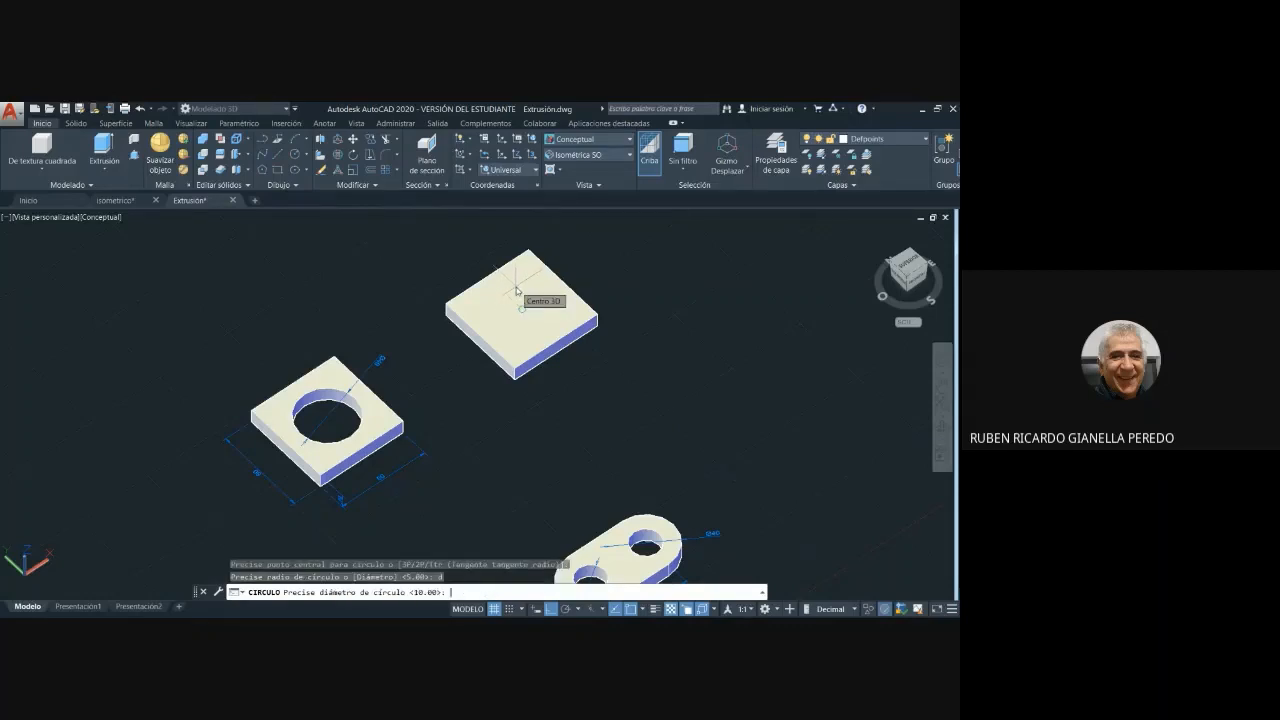
{"action": "type", "text": "40"}
{"action": "key", "text": "Return"}
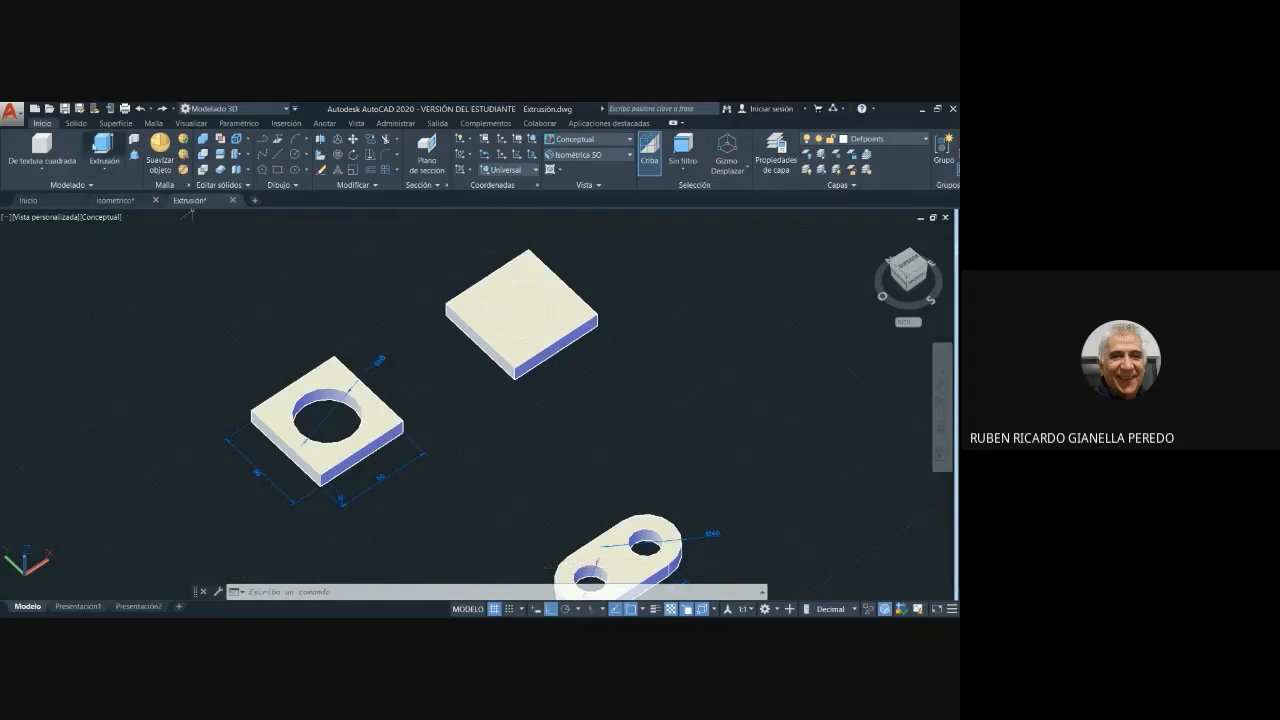
- Extrude the circle downward through the square plate so the cylinder extends past its underside
{"action": "left_click", "coordinate": [103, 147]}
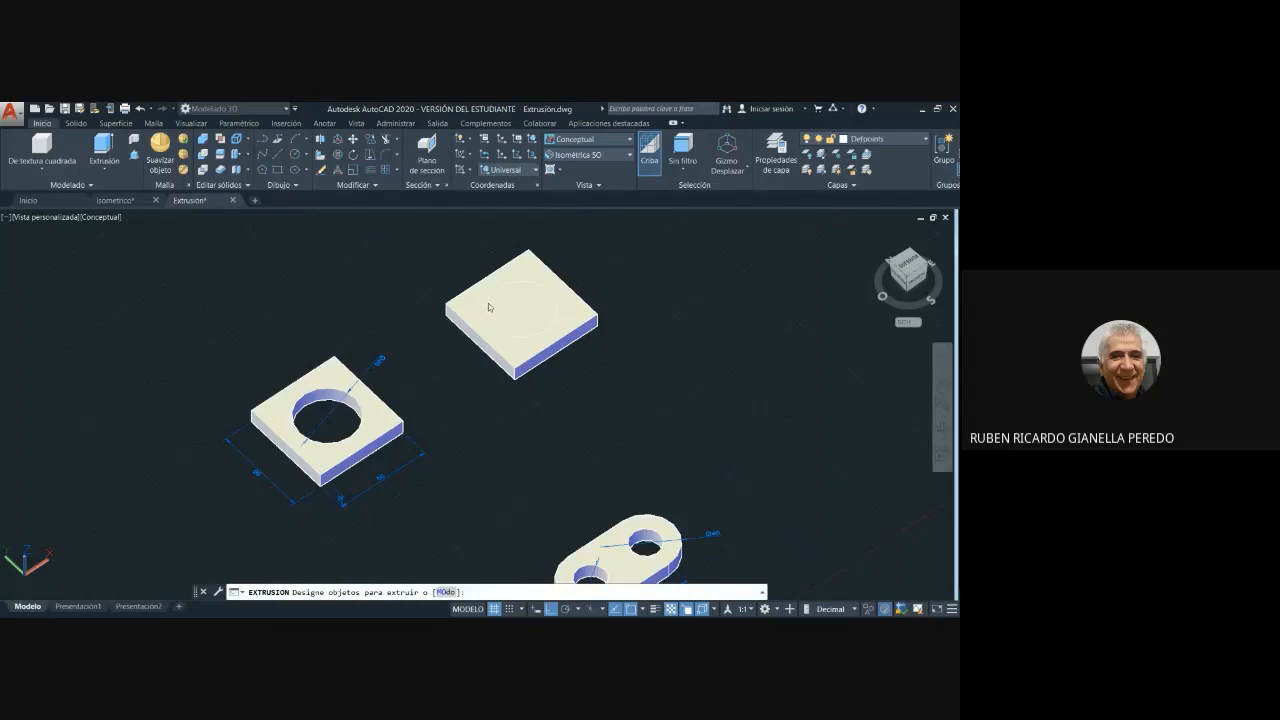
{"action": "left_click", "coordinate": [489, 307]}
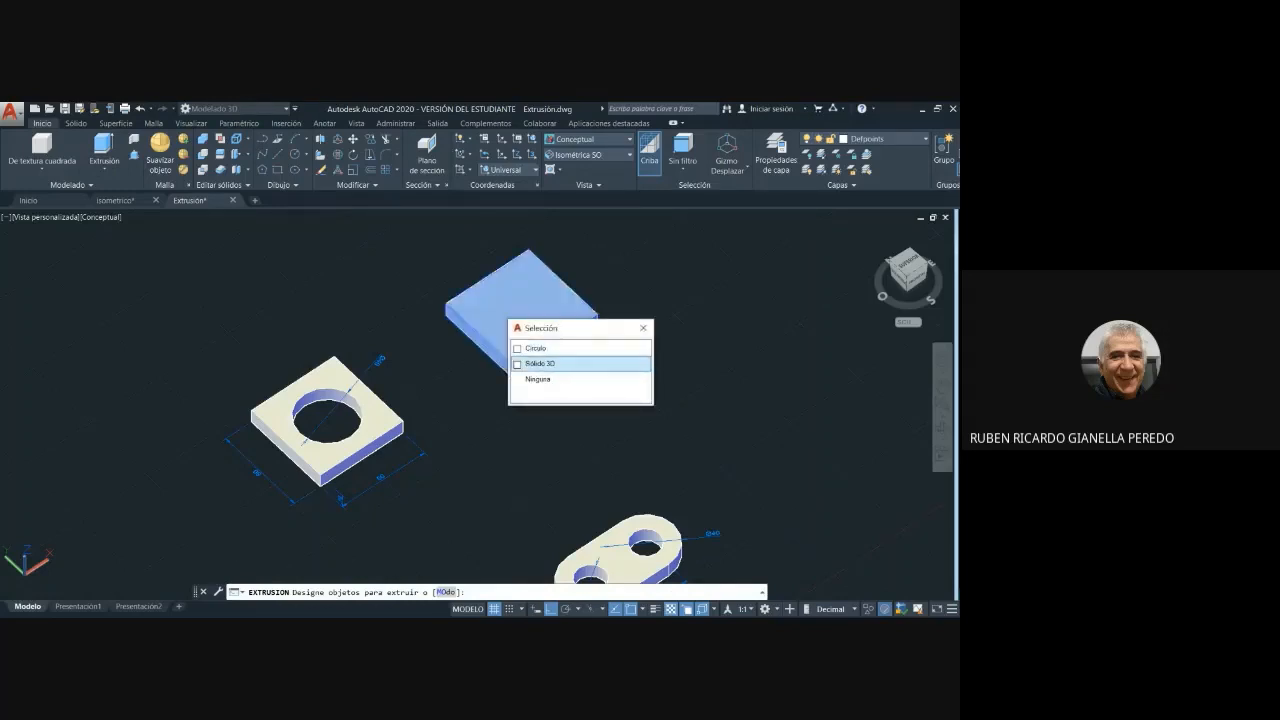
{"action": "left_click", "coordinate": [518, 349]}
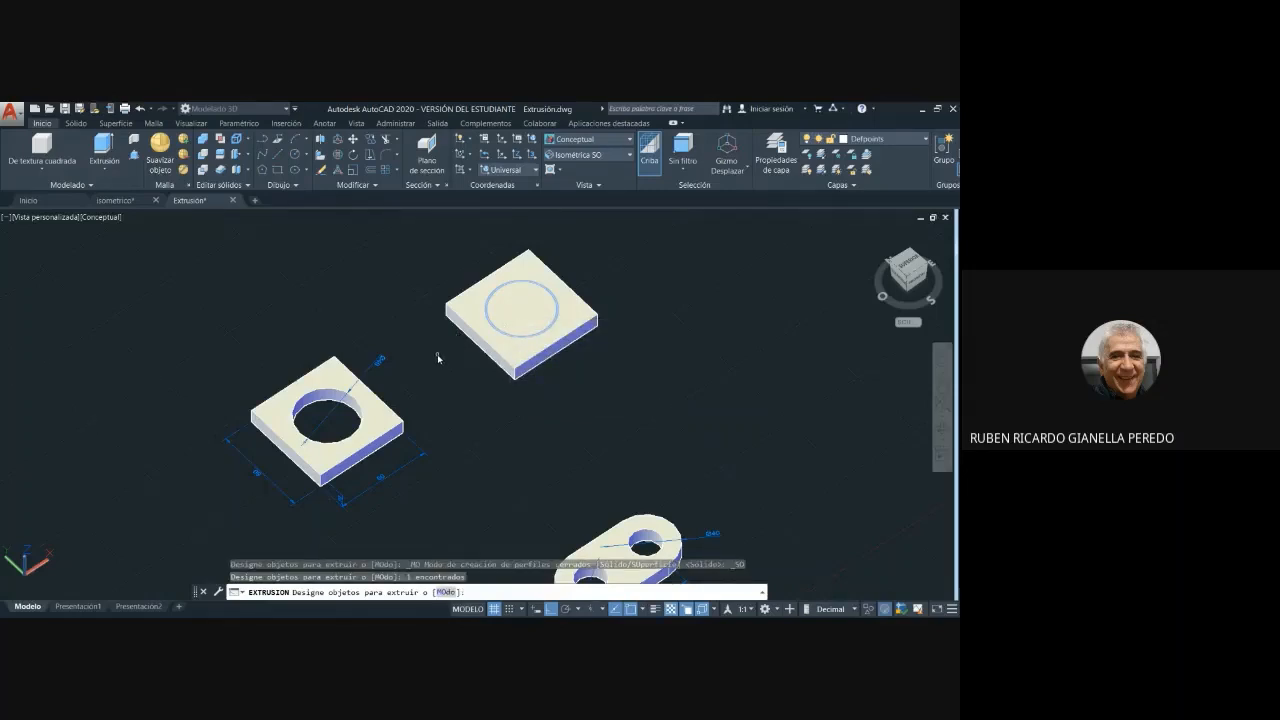
{"action": "key", "text": "Return"}
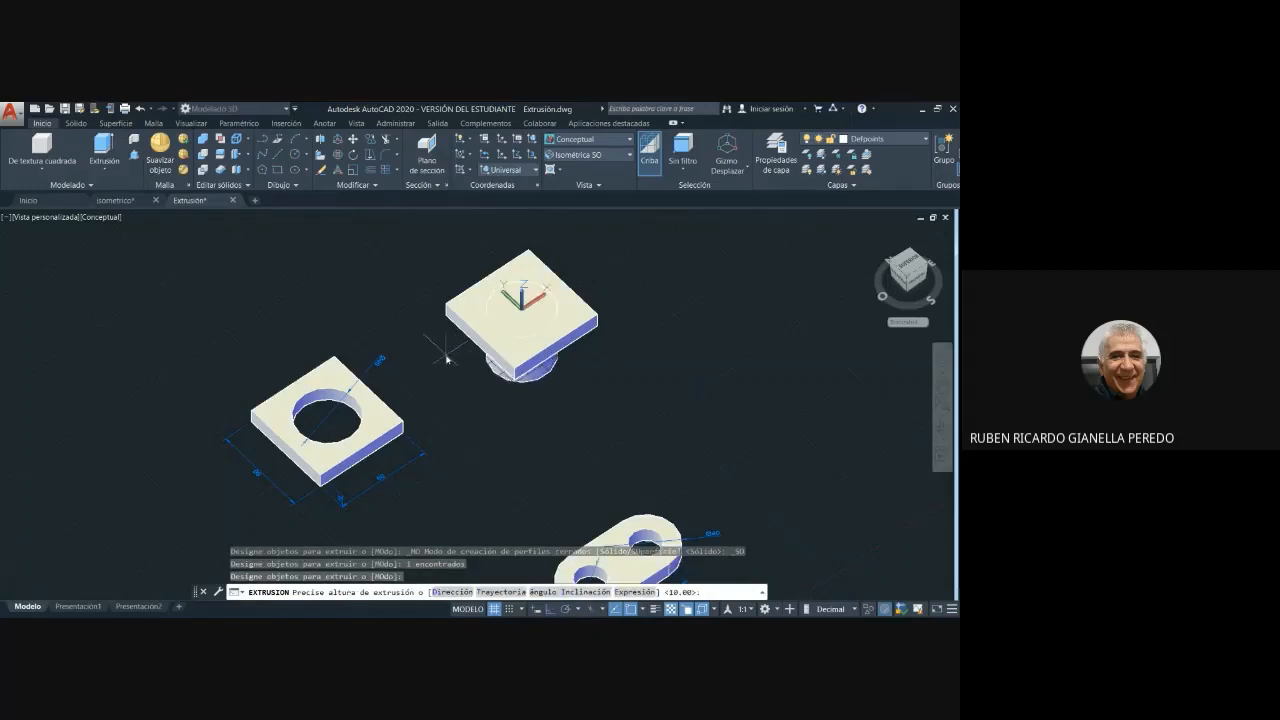
{"action": "left_click", "coordinate": [443, 354]}
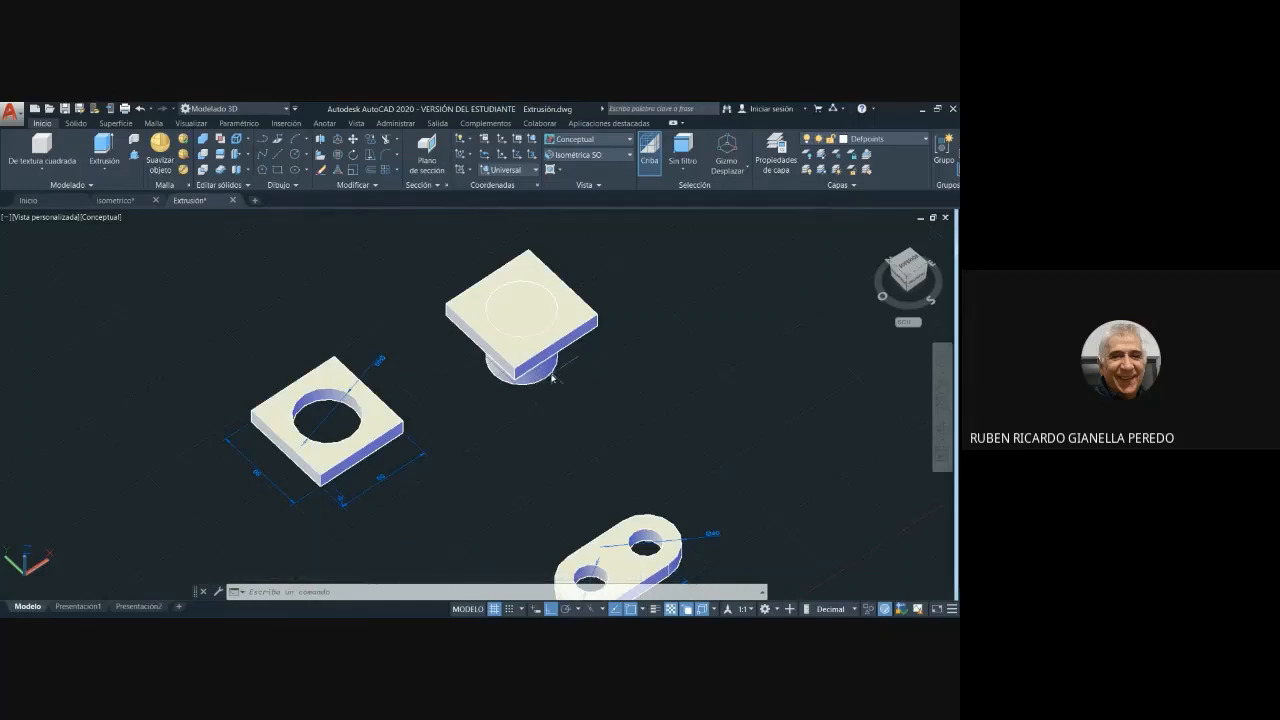
- Subtract the cylinder from the new square plate to cut the central round hole
{"action": "scroll", "coordinate": [562, 410], "scroll_direction": "up", "scroll_amount": 2}
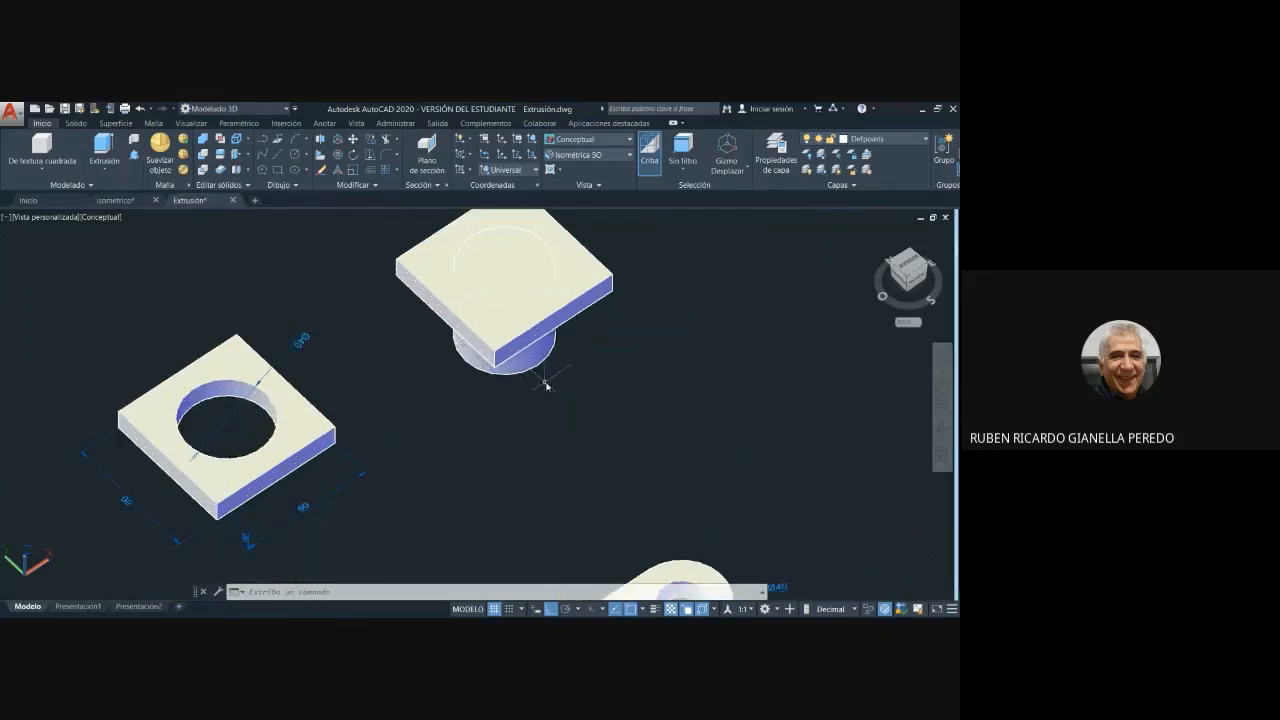
{"action": "middle_click_drag", "start_coordinate": [543, 380], "coordinate": [629, 446]}
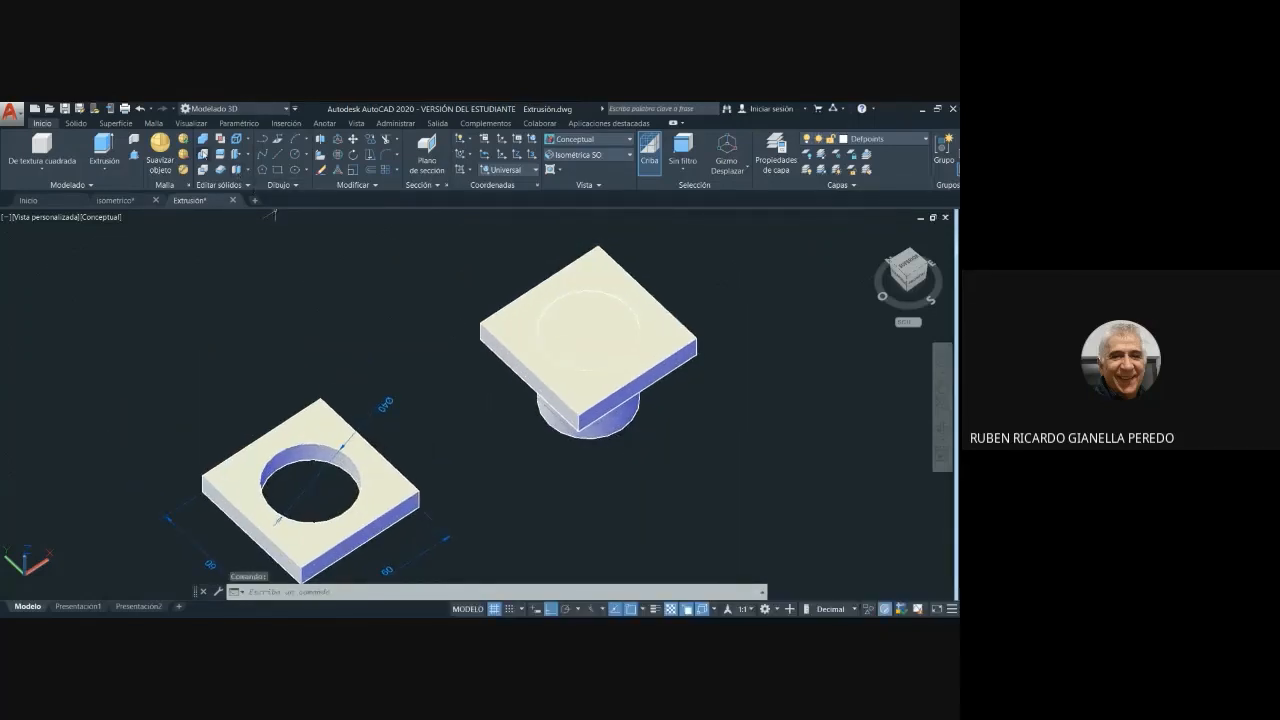
{"action": "left_click", "coordinate": [204, 155]}
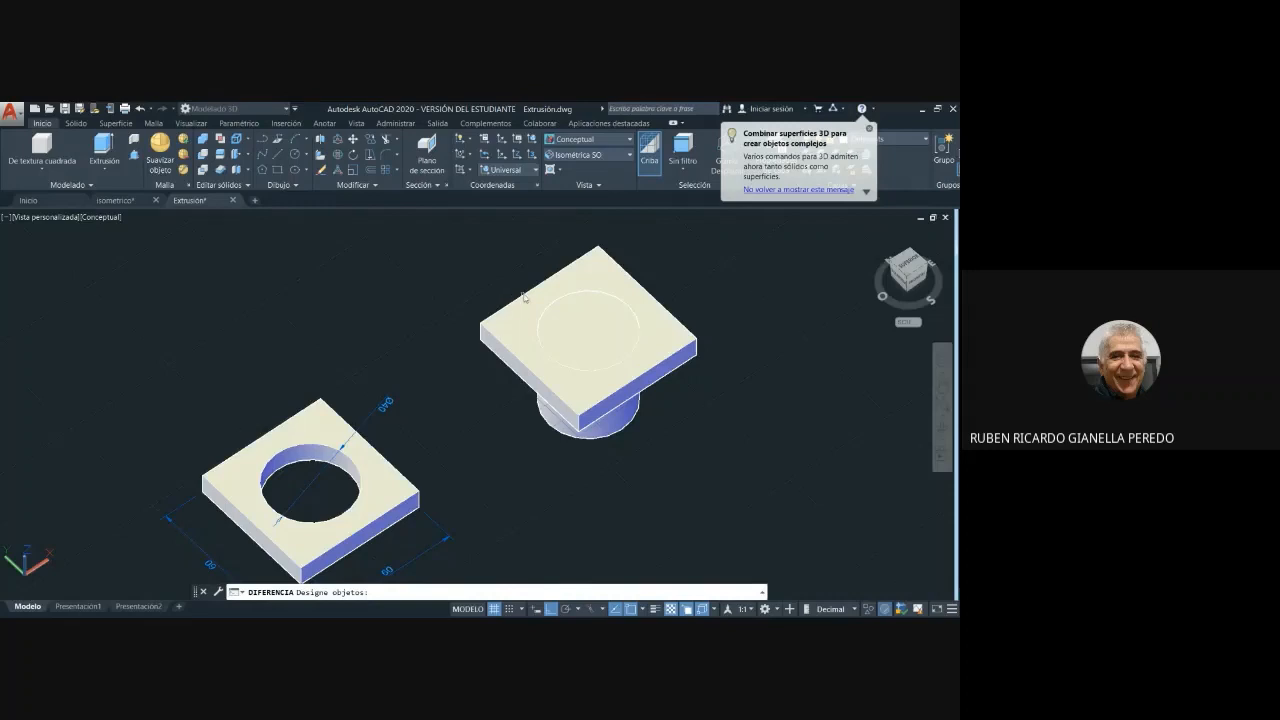
{"action": "left_click", "coordinate": [600, 263]}
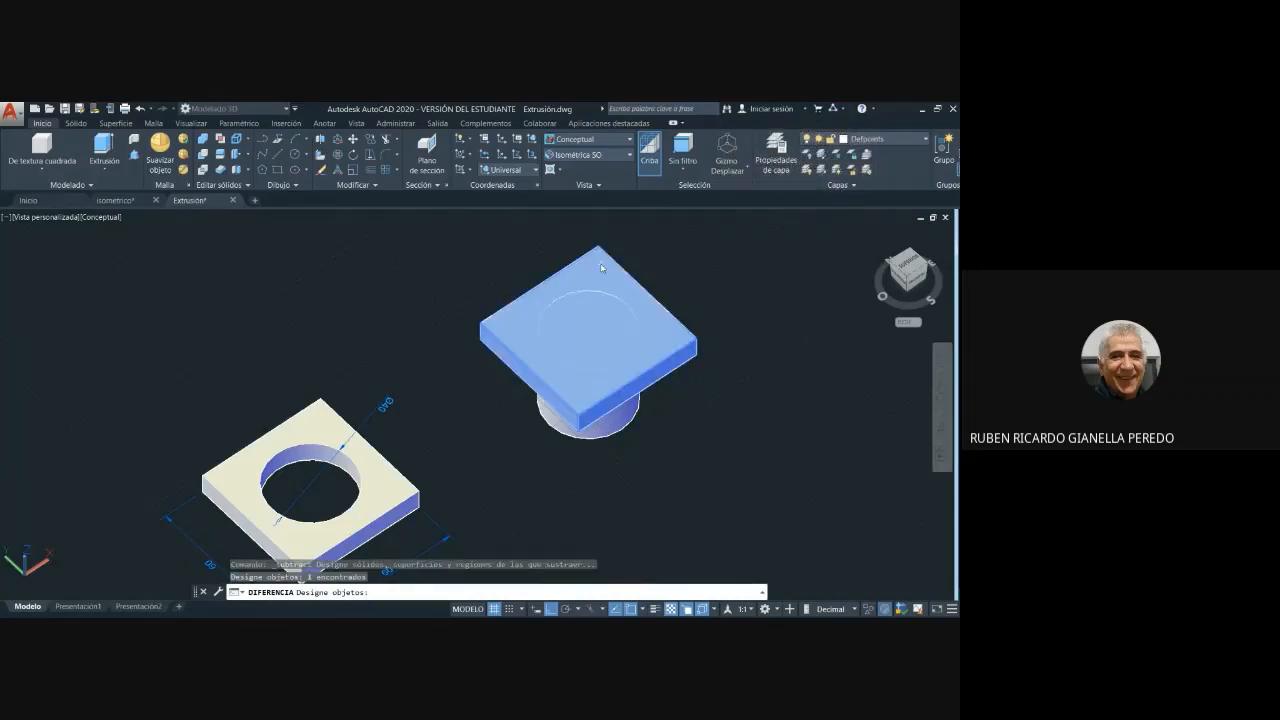
{"action": "key", "text": "Return"}
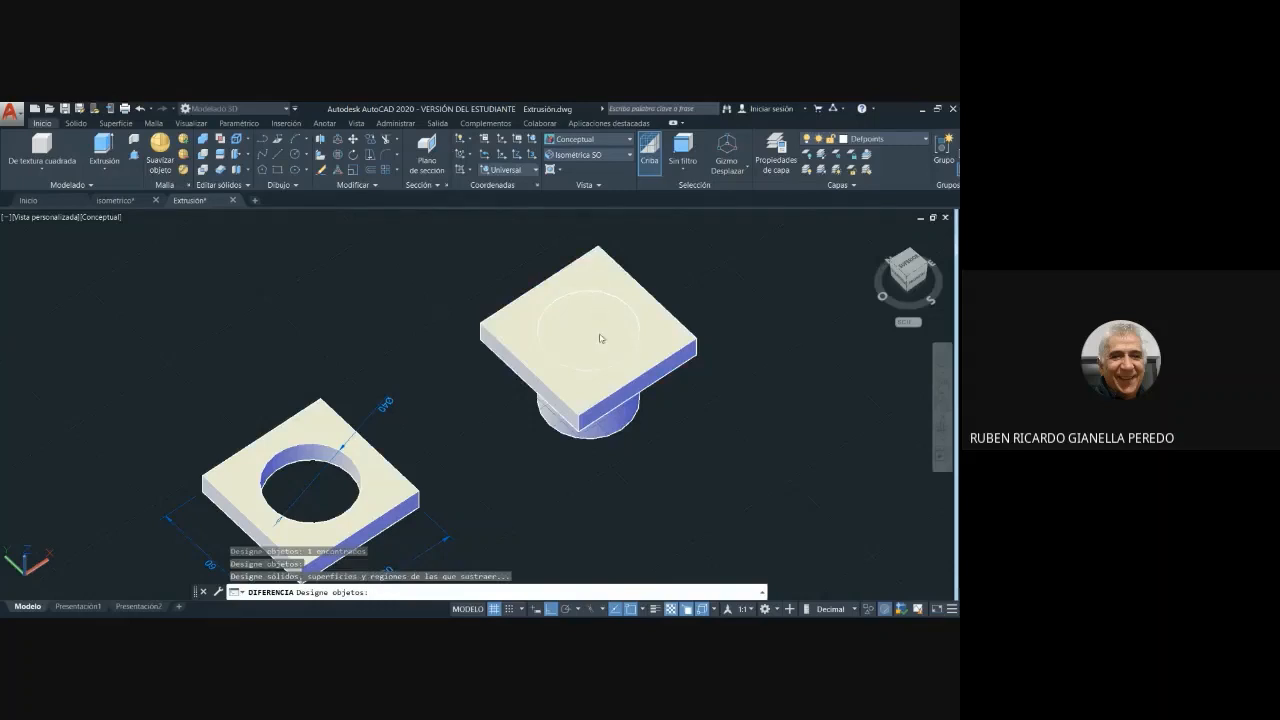
{"action": "left_click", "coordinate": [616, 425]}
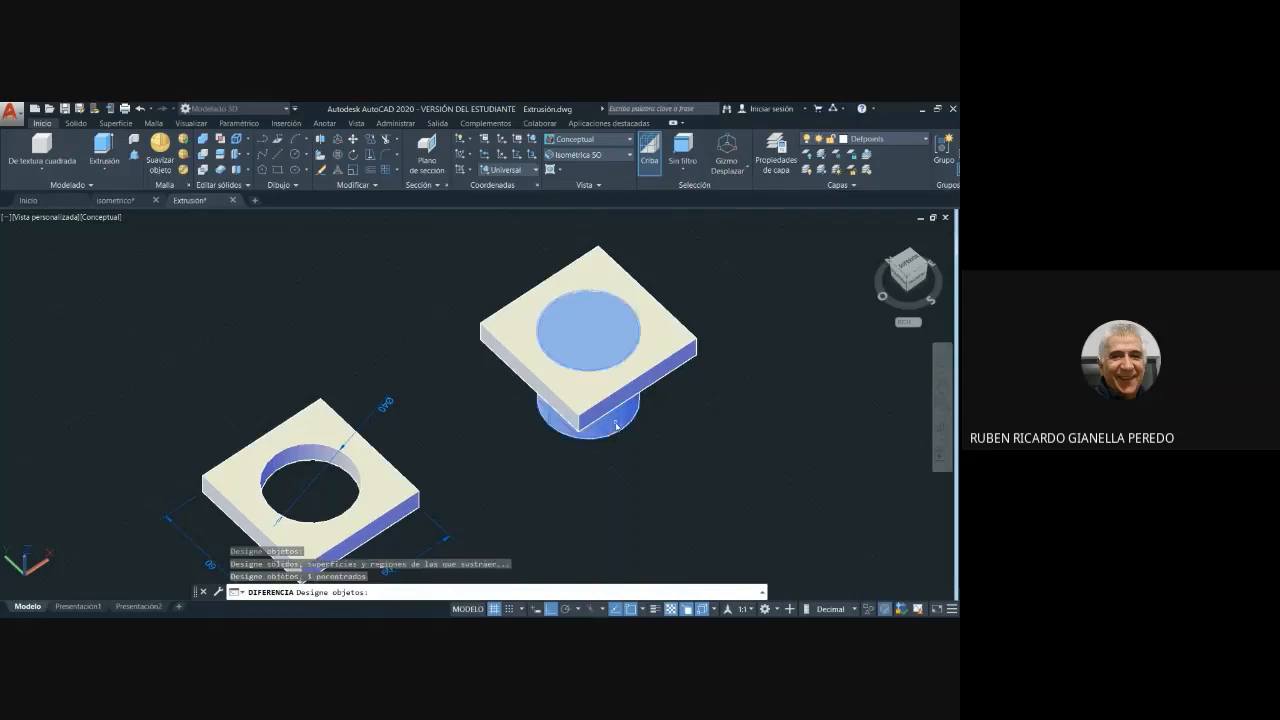
{"action": "key", "text": "Return"}
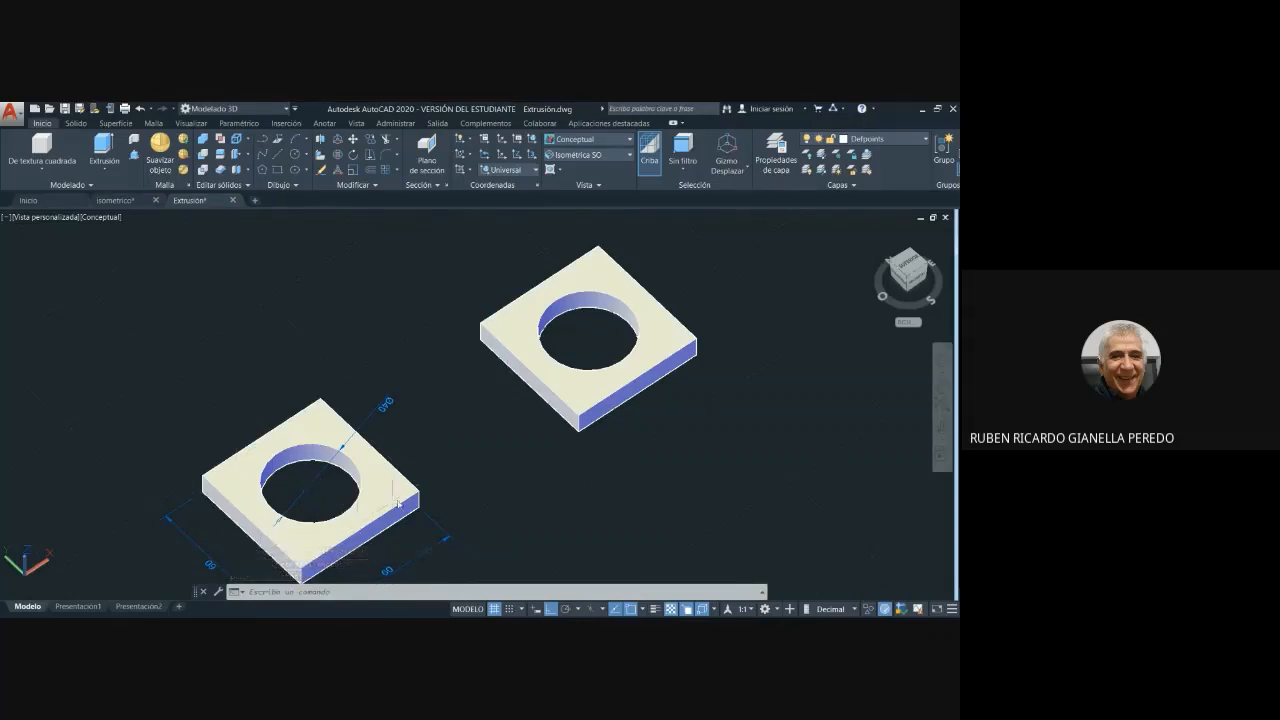
- Restore the program window from its maximized size with both holed square plates in view
{"action": "scroll", "coordinate": [686, 457], "scroll_direction": "down", "scroll_amount": 3}
{"action": "scroll", "coordinate": [691, 455], "scroll_direction": "up", "scroll_amount": 2}
{"action": "middle_click_drag", "start_coordinate": [691, 457], "coordinate": [623, 386]}
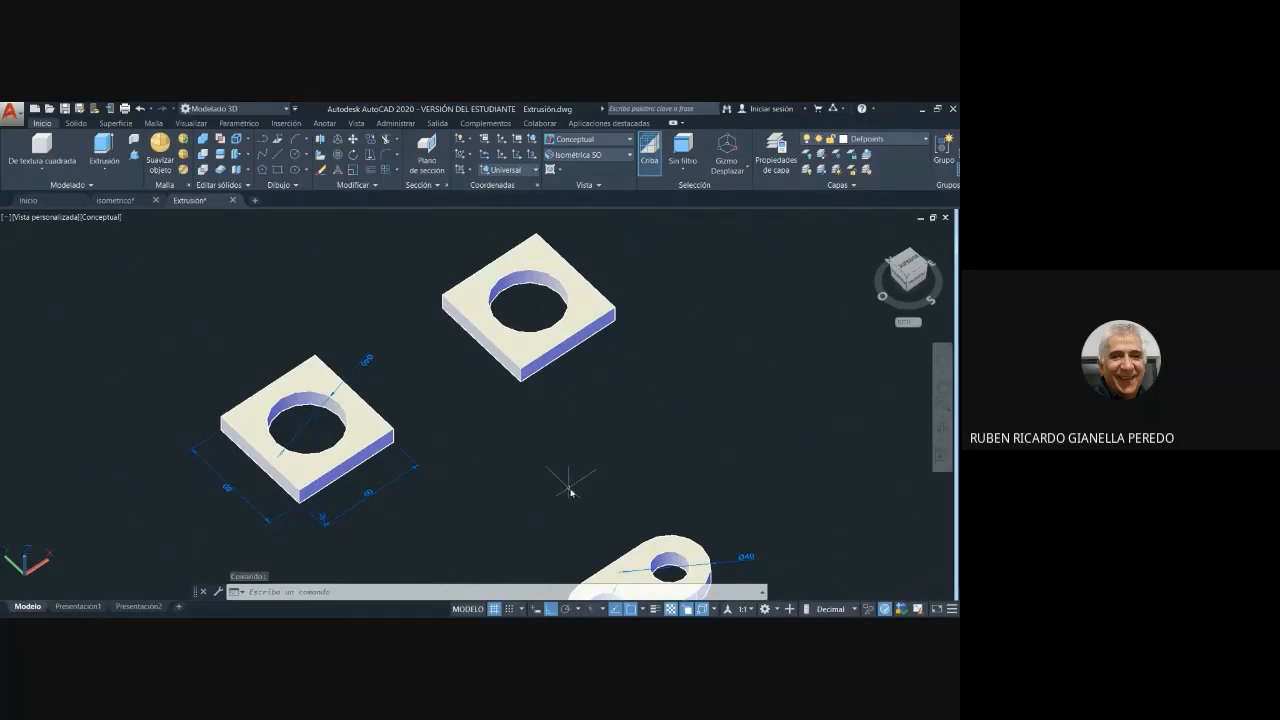
{"action": "left_click", "coordinate": [940, 109]}
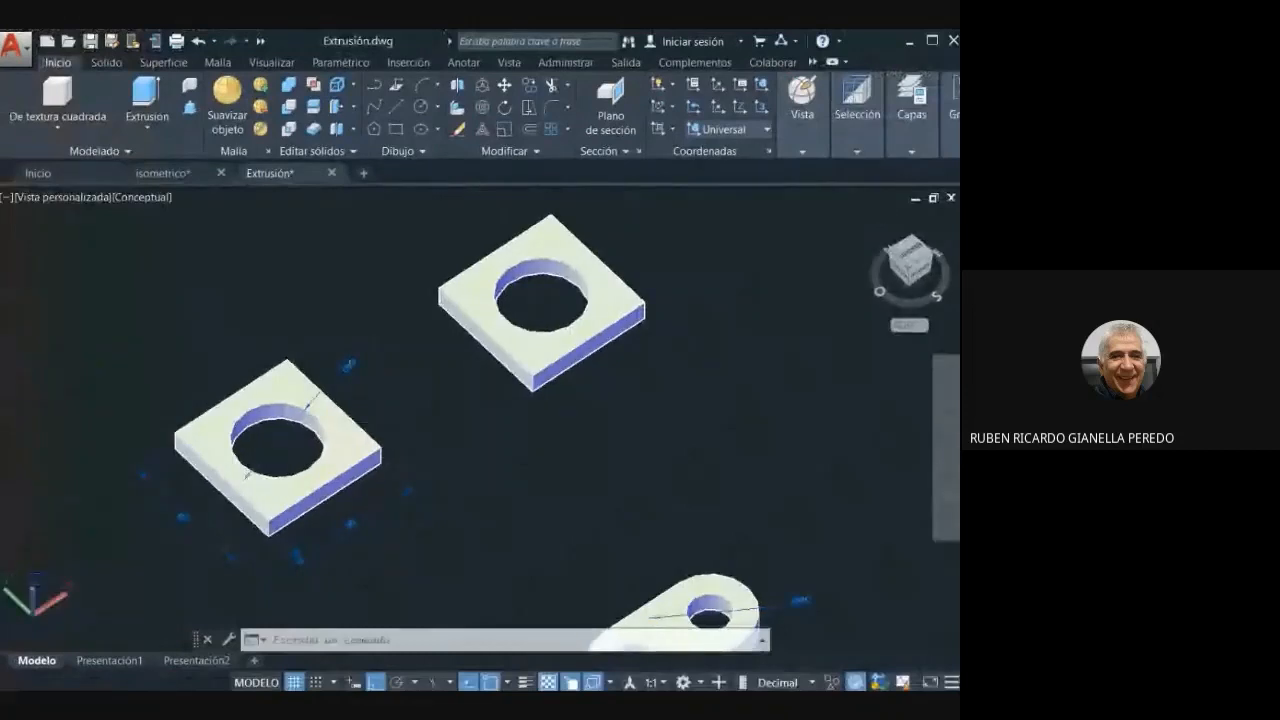